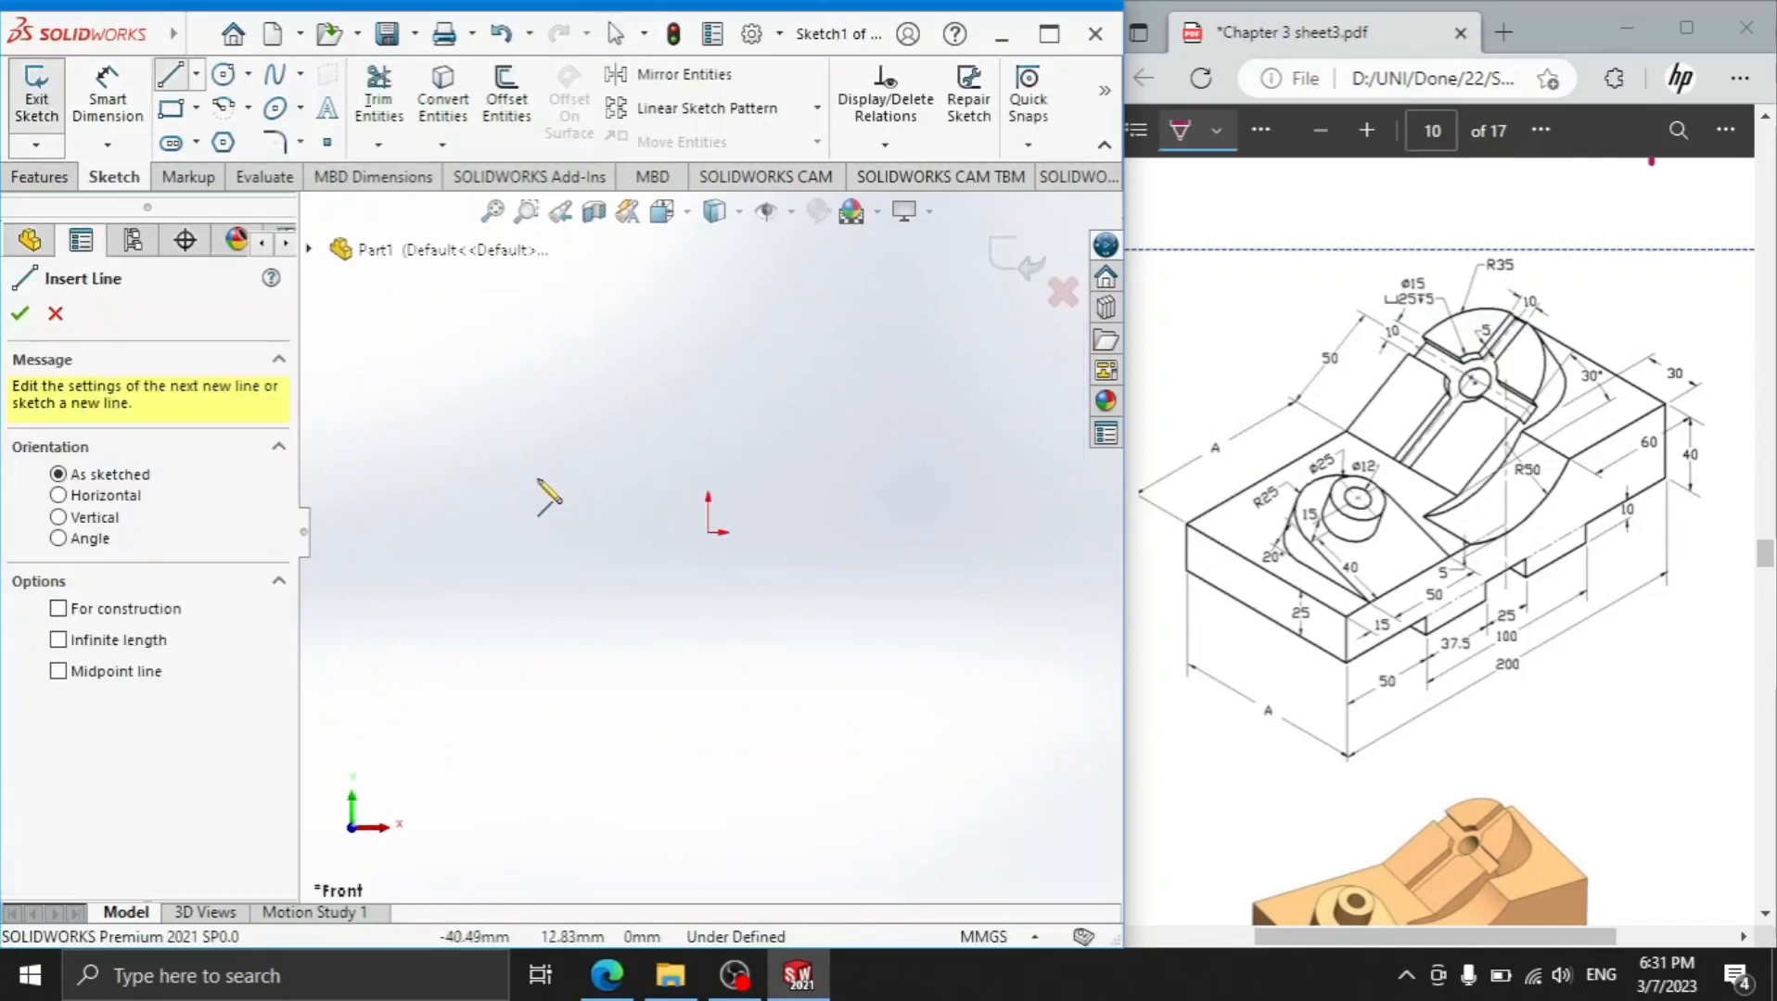
Sketch the stepped underside of the base profile as connected lines, with two rectangular feet about 8.5 mm deep
click(487, 497)
click(626, 496)
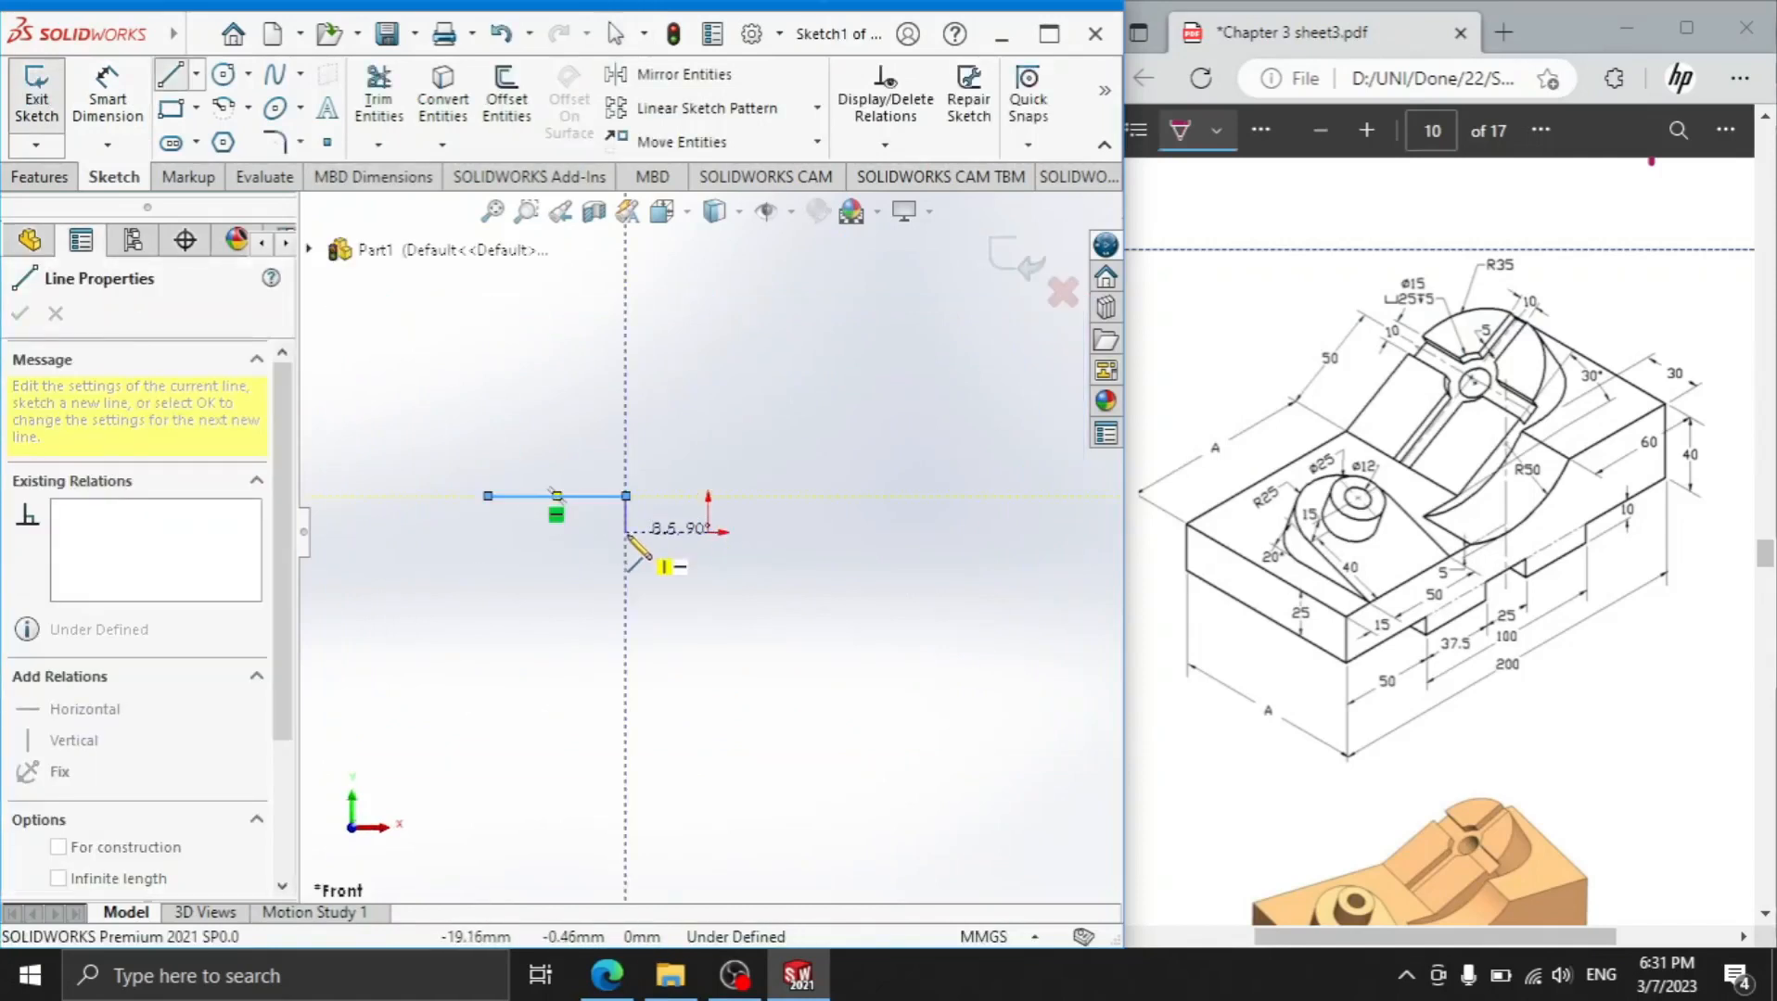
click(626, 531)
click(732, 532)
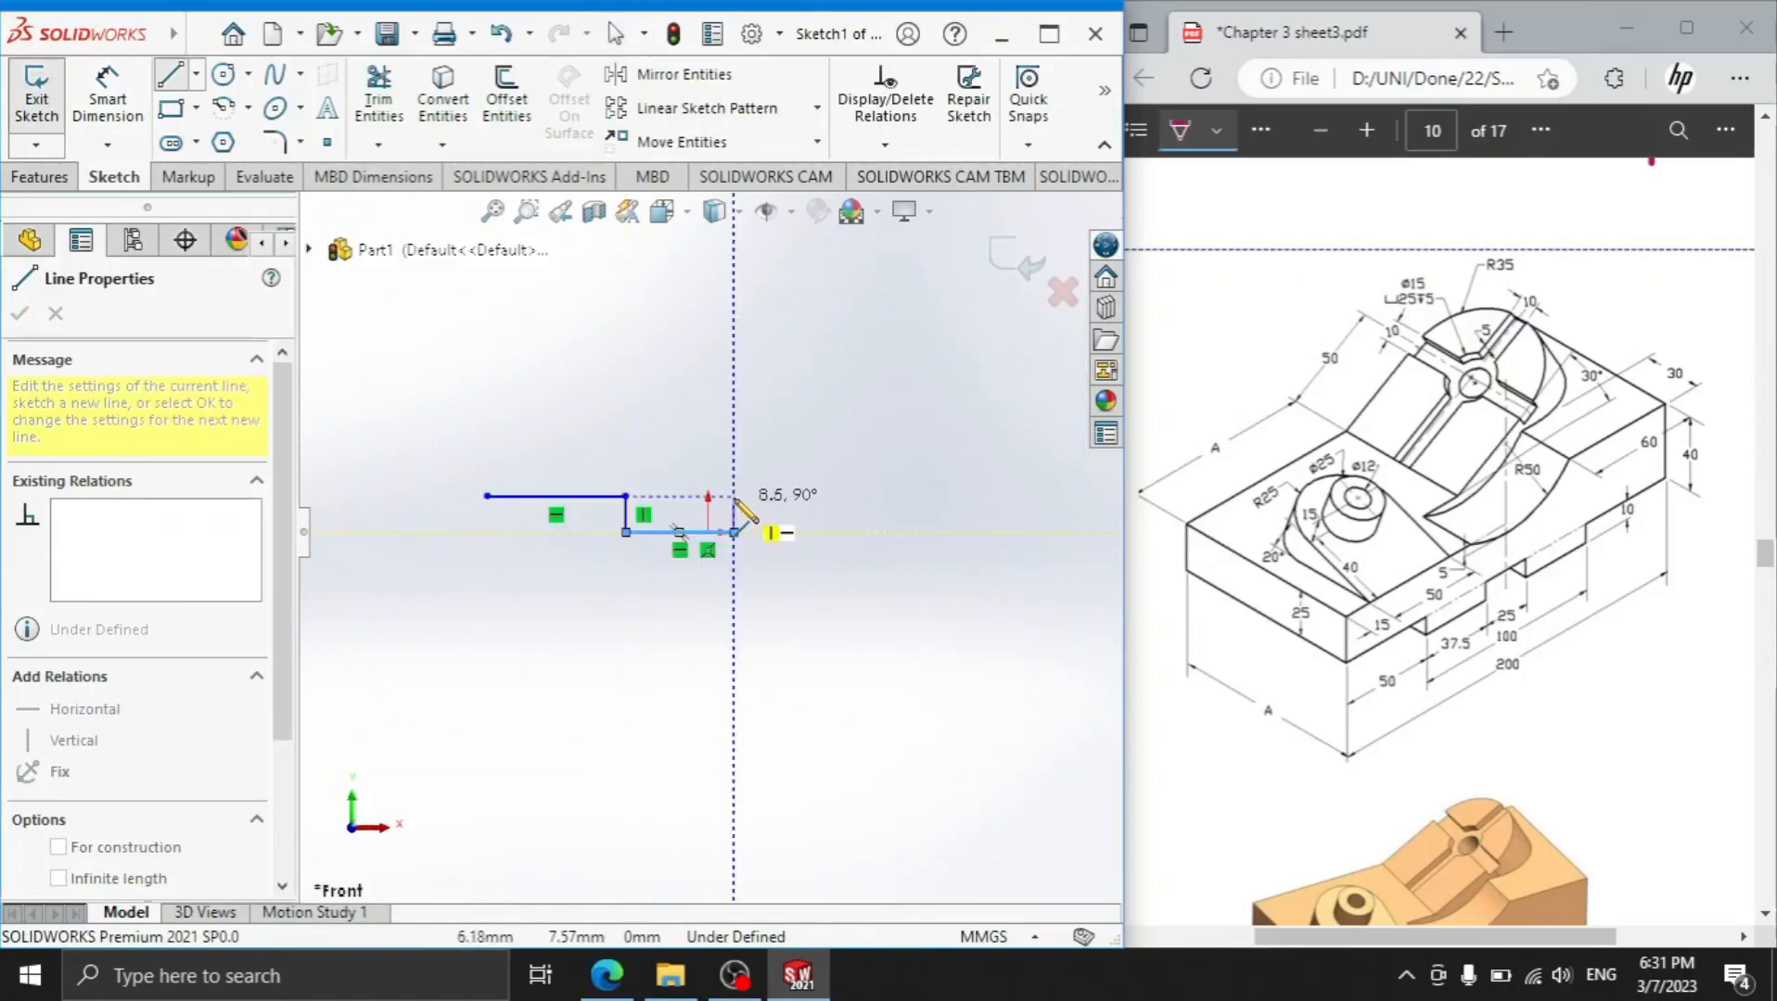
click(732, 497)
click(825, 497)
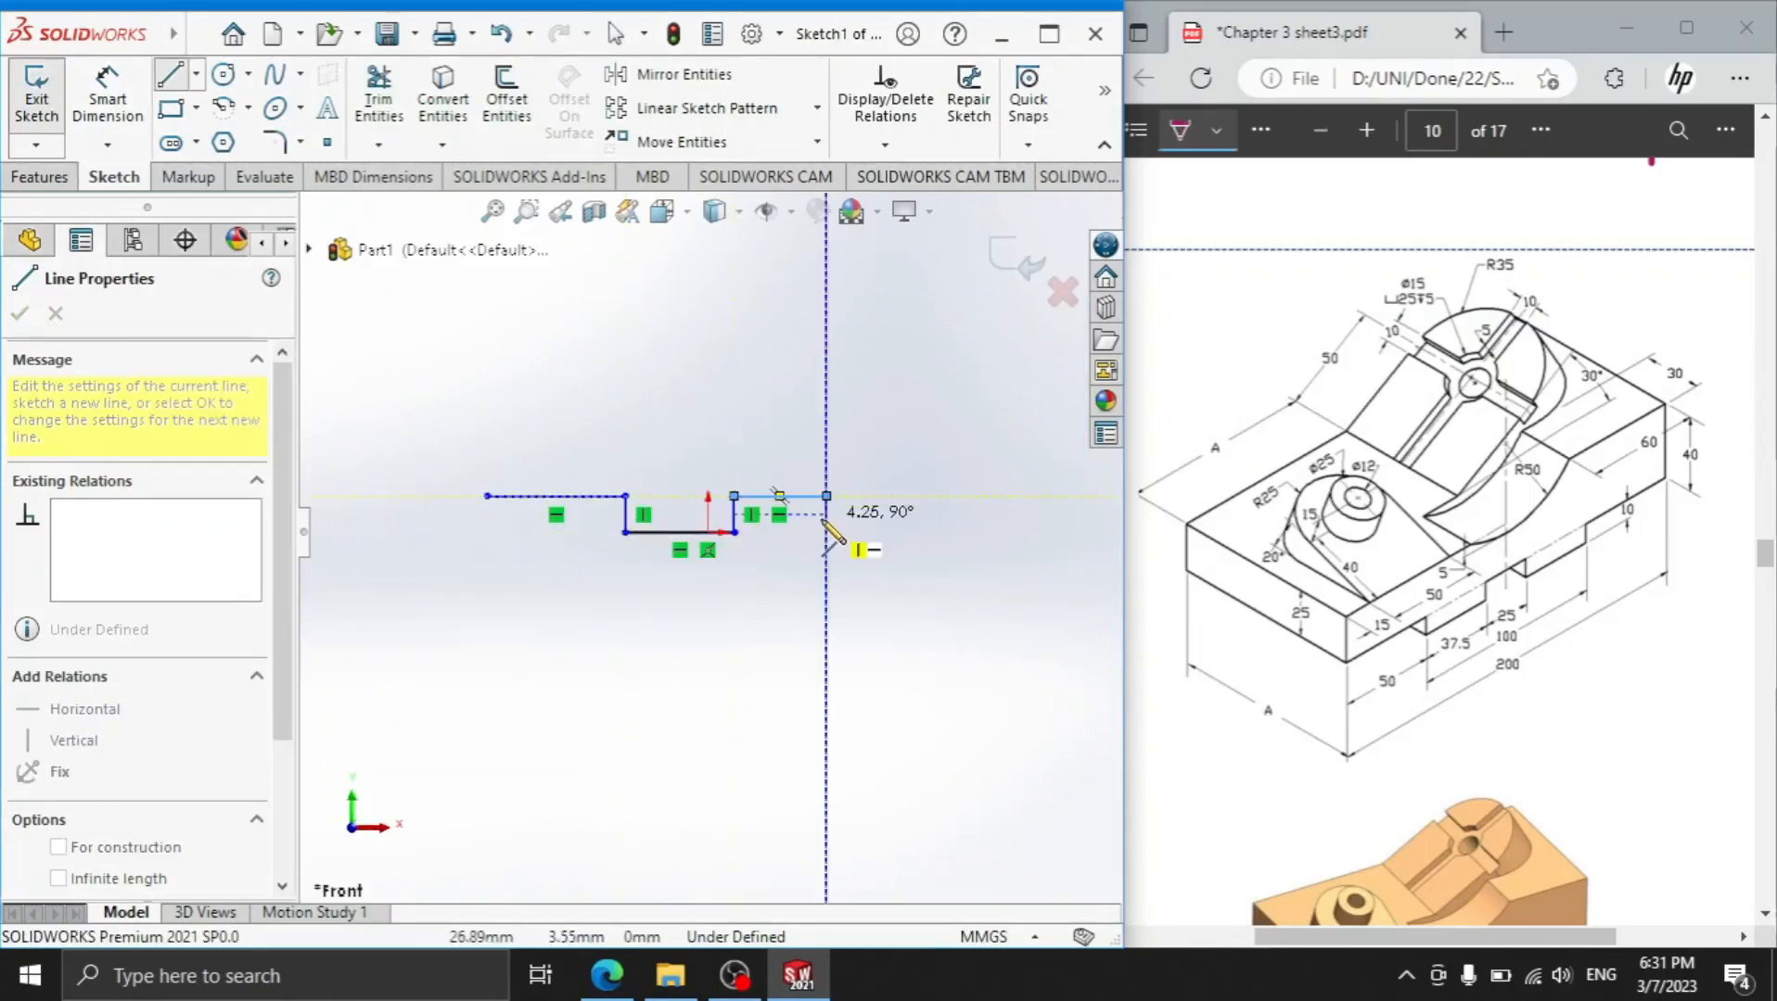
click(825, 532)
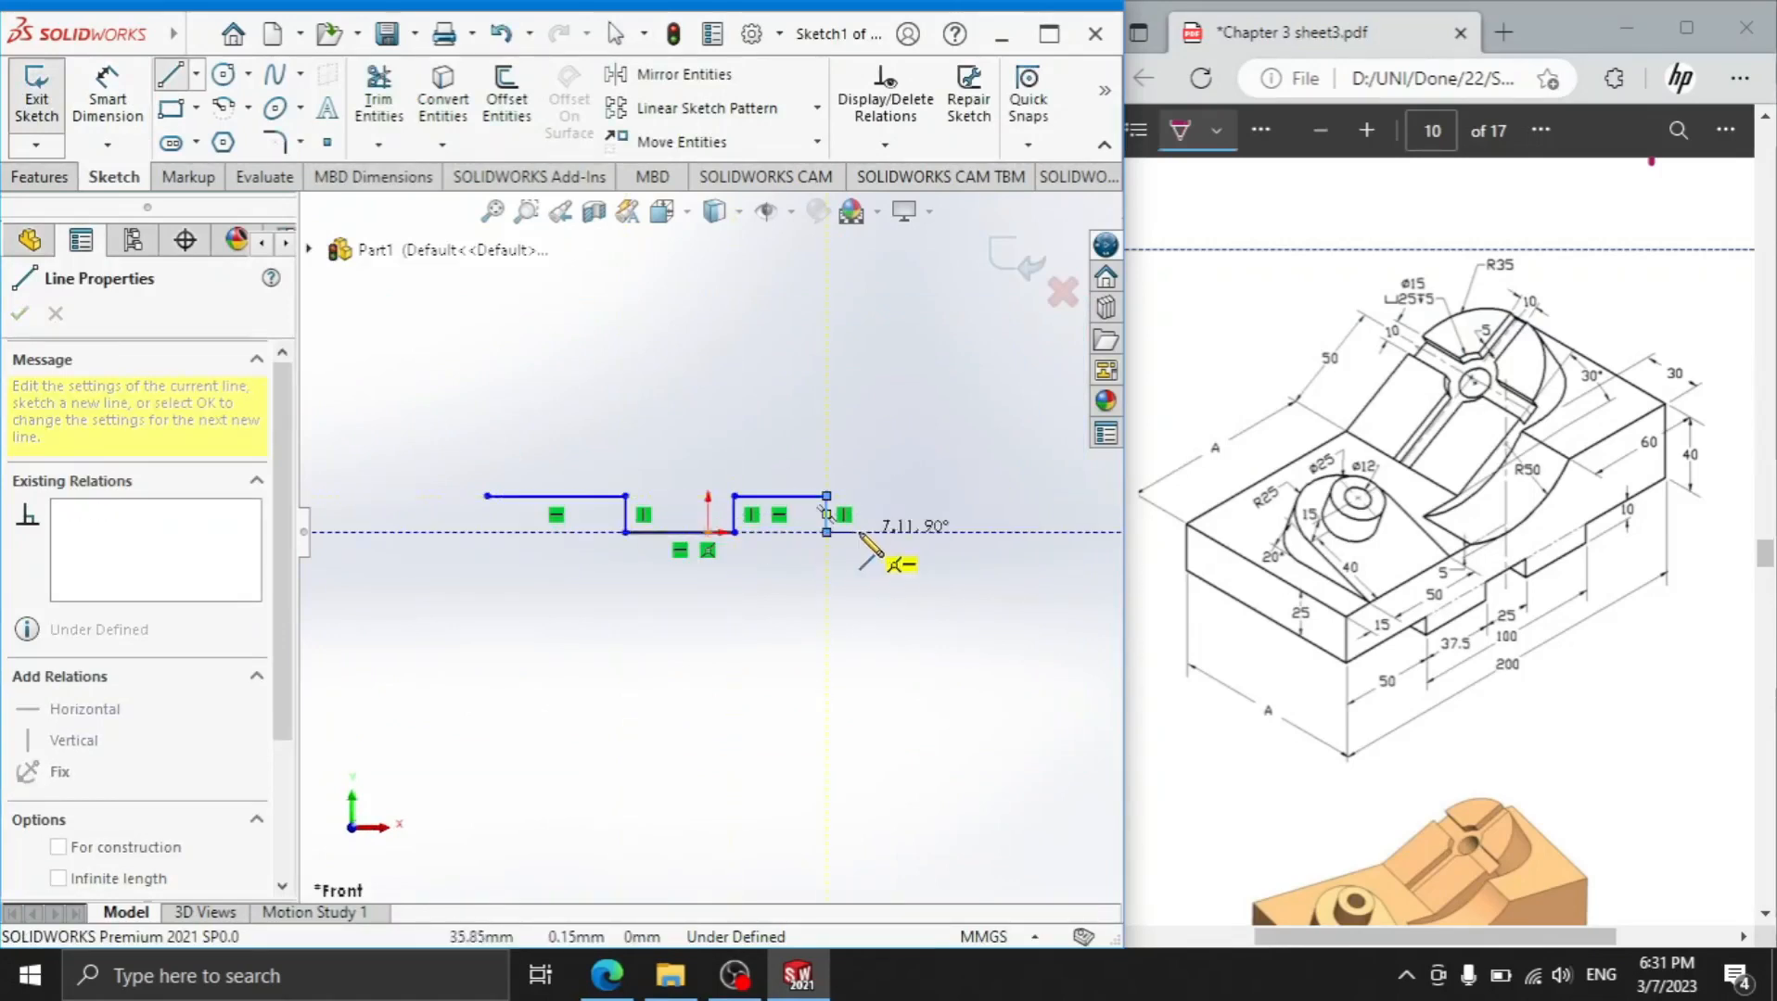
click(925, 532)
click(924, 497)
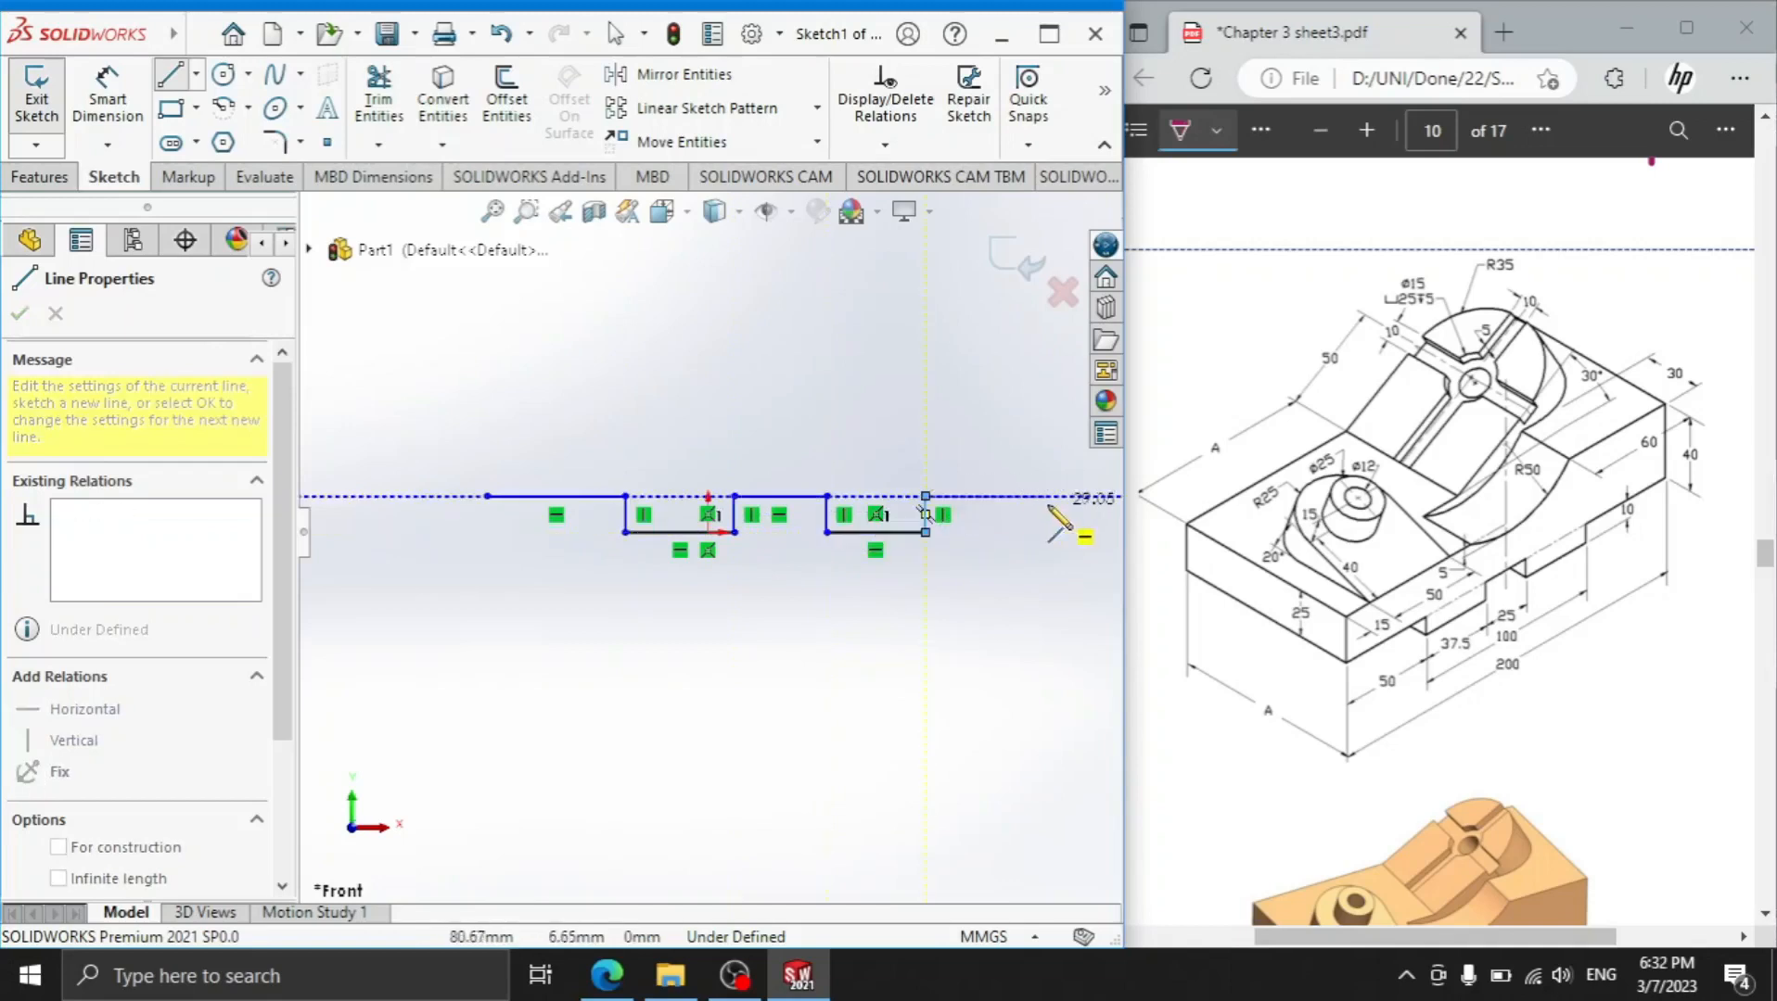
Complete the closed profile about 135 mm long, with a high flat top at the right sloping down to a lower flat top at the left
click(1058, 497)
click(1058, 370)
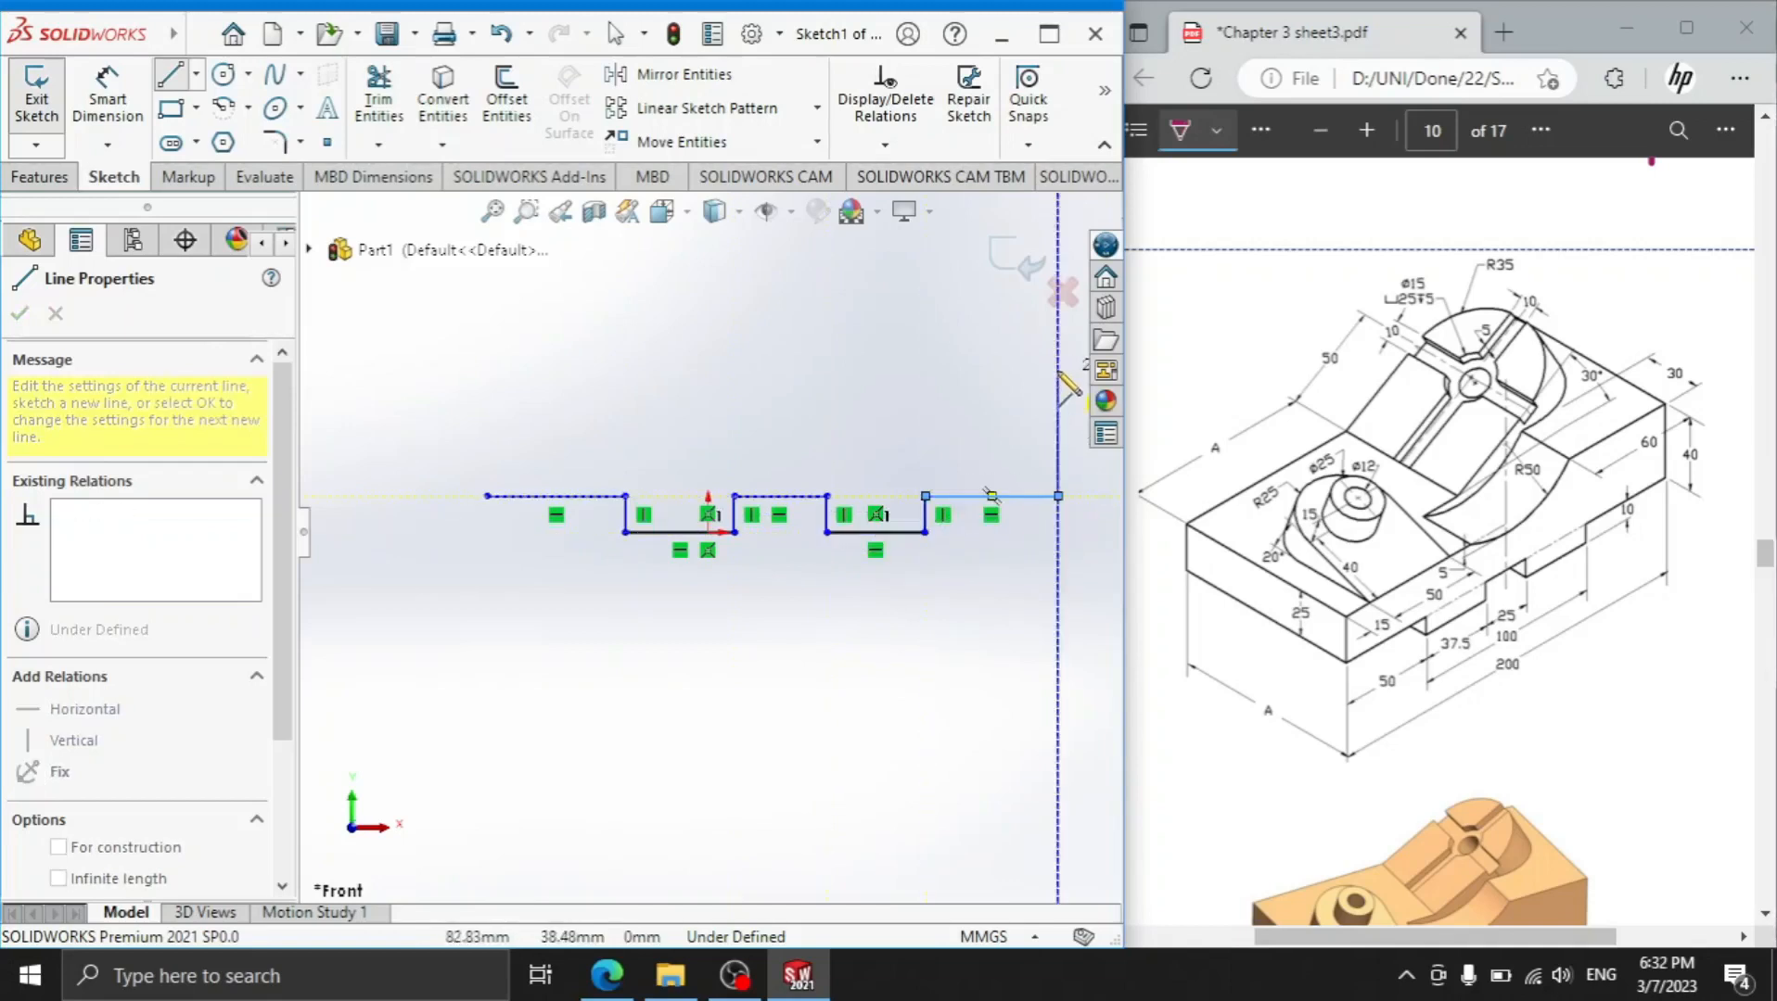
click(835, 370)
click(733, 416)
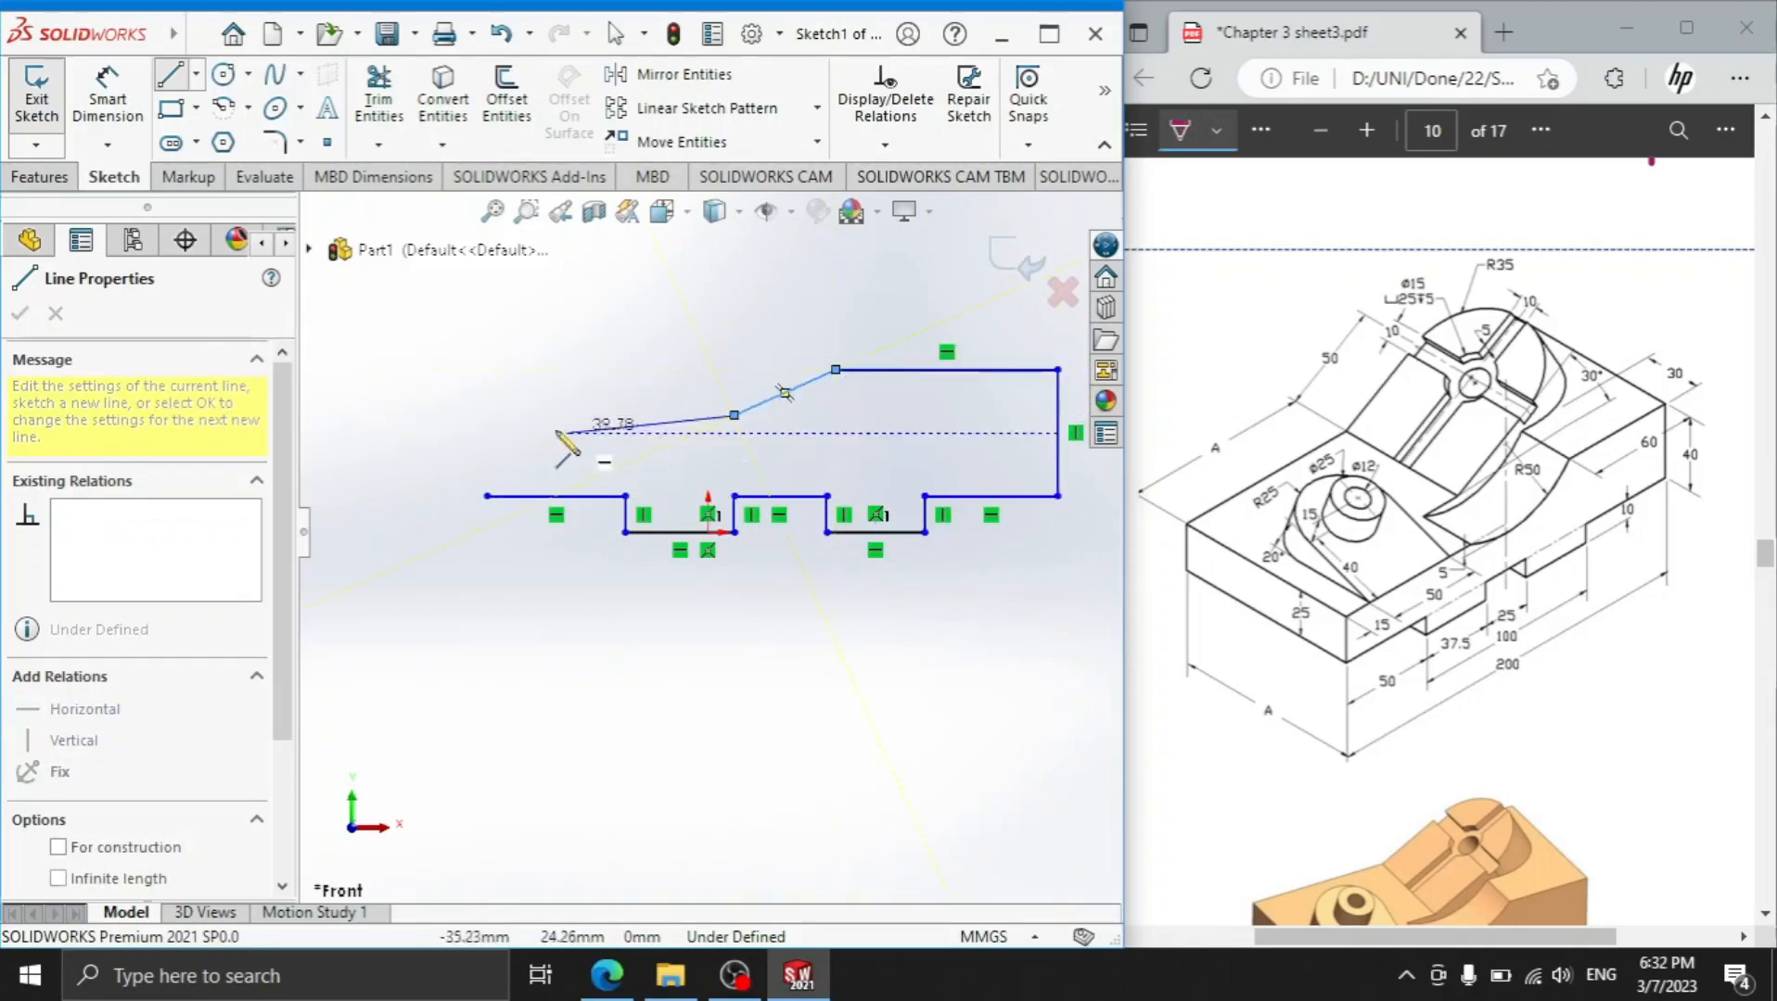
click(488, 415)
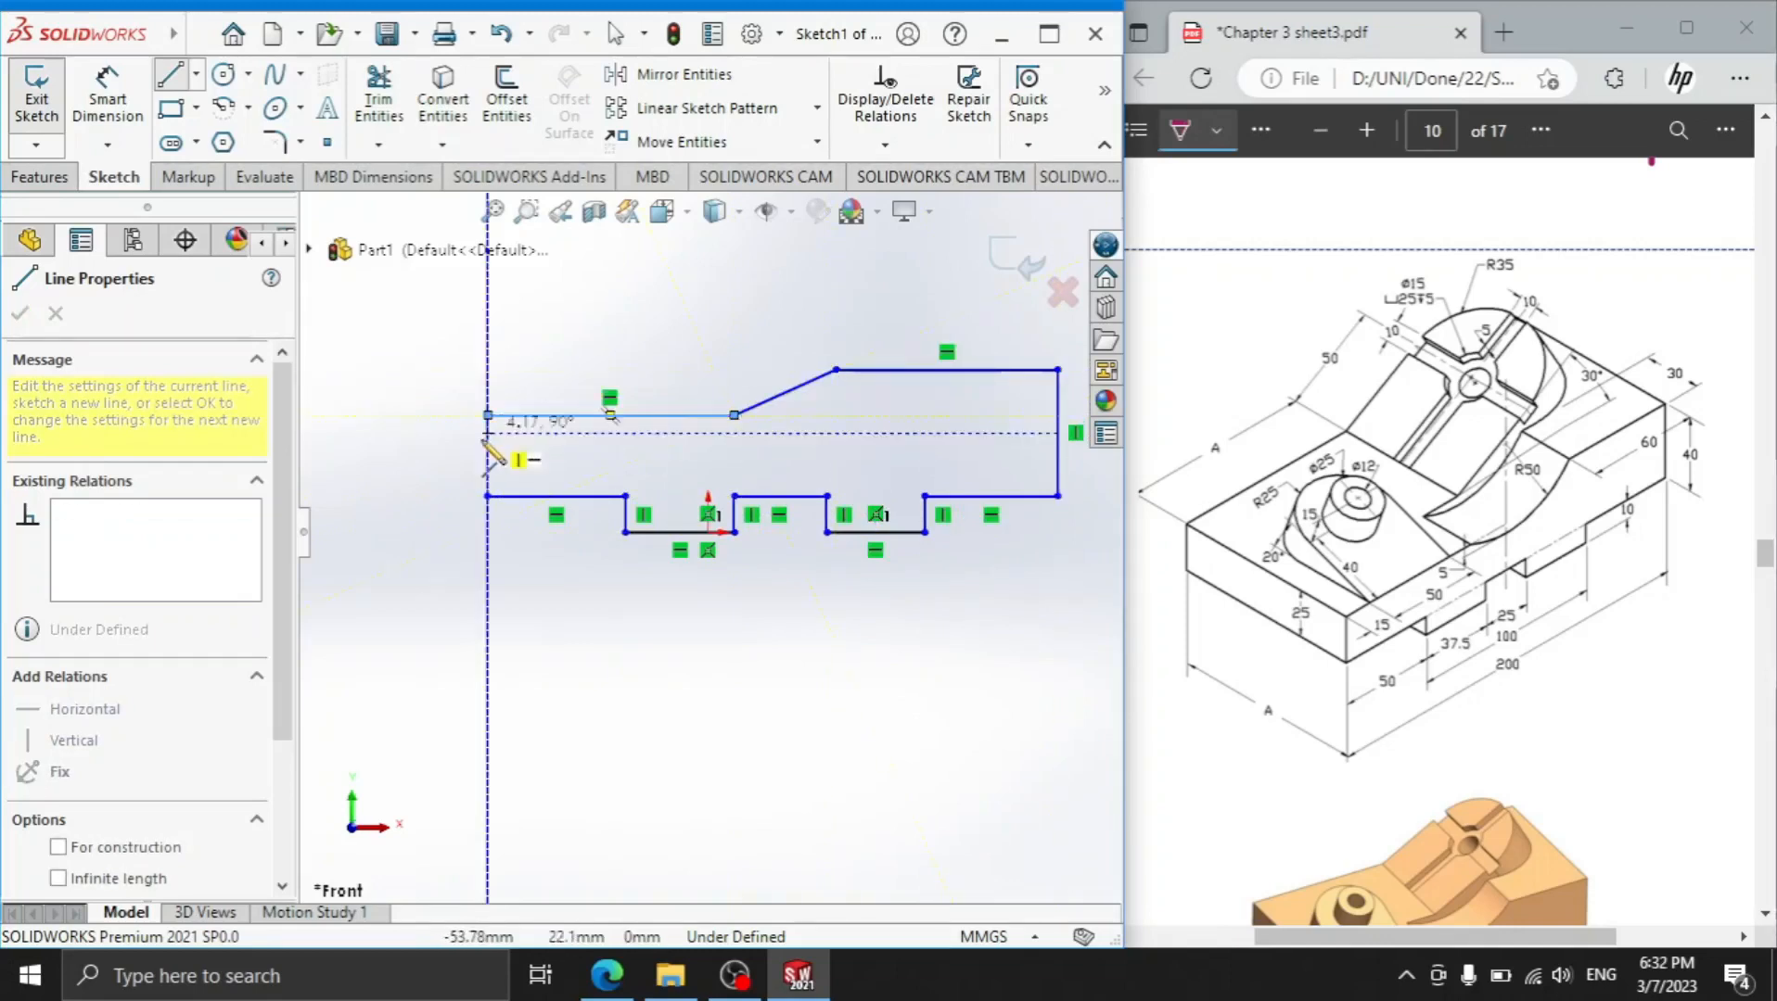
click(488, 497)
right_click(421, 437)
click(443, 459)
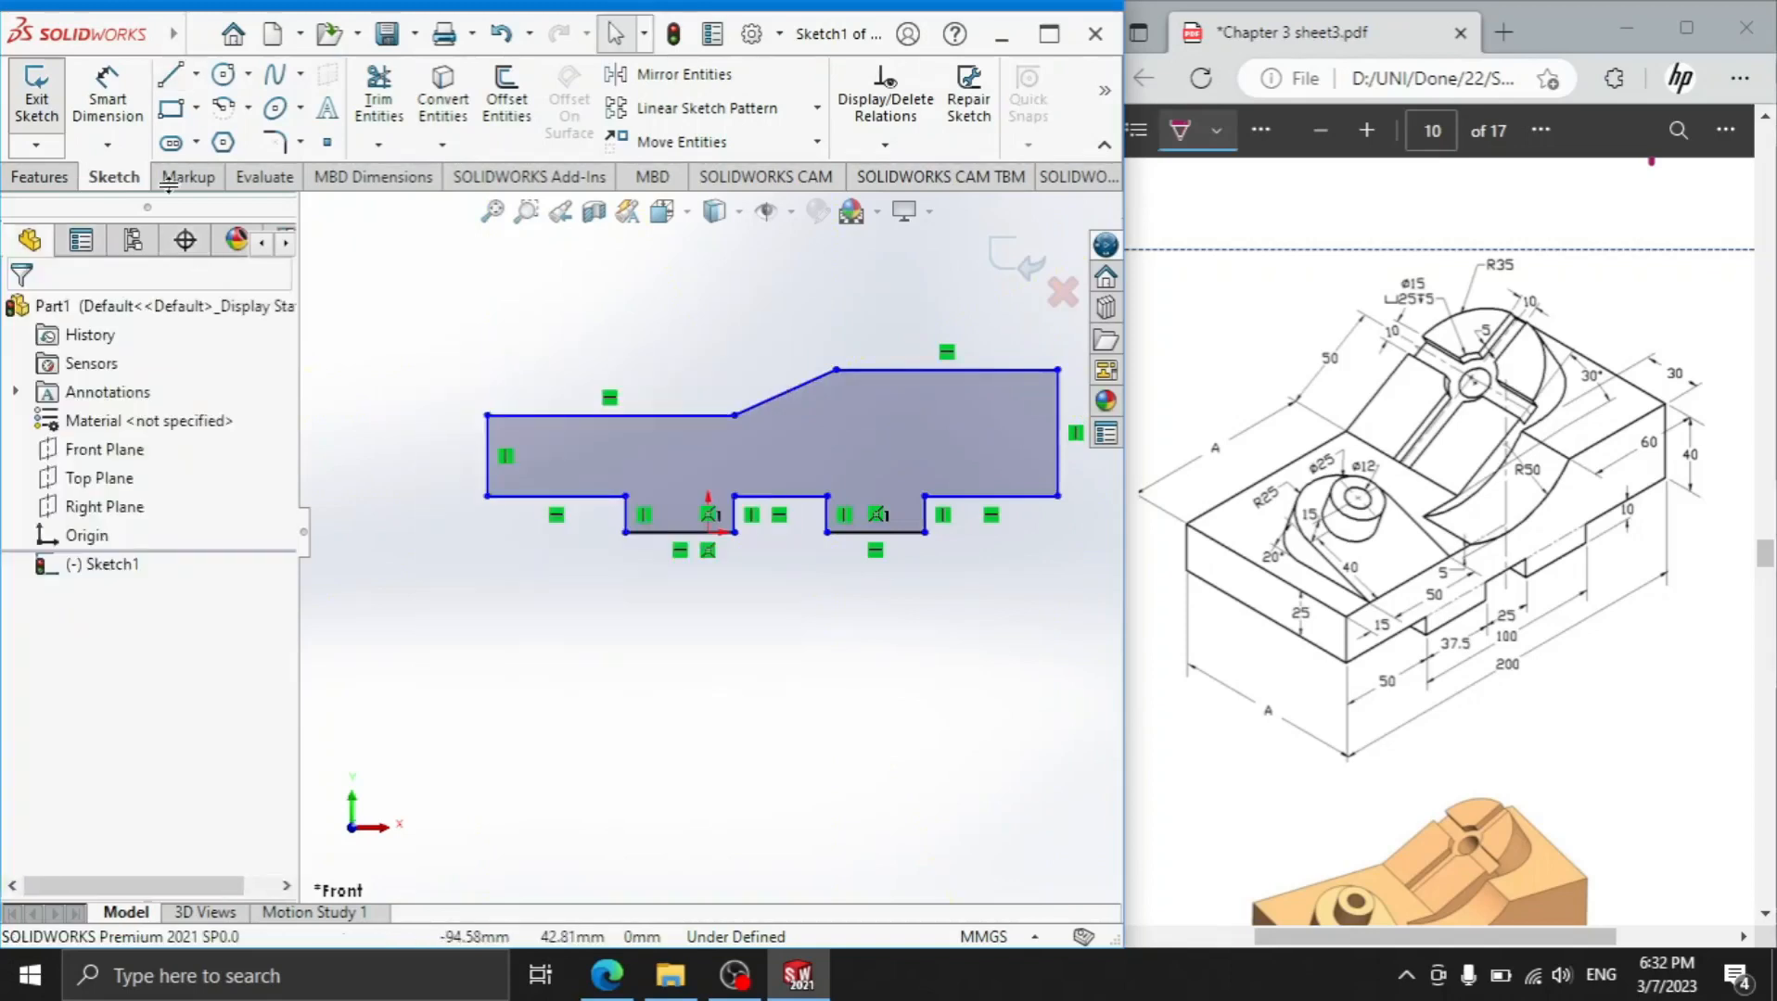
Dimension the overall length of the profile between its lower outer corners as 200 mm
click(103, 108)
click(489, 497)
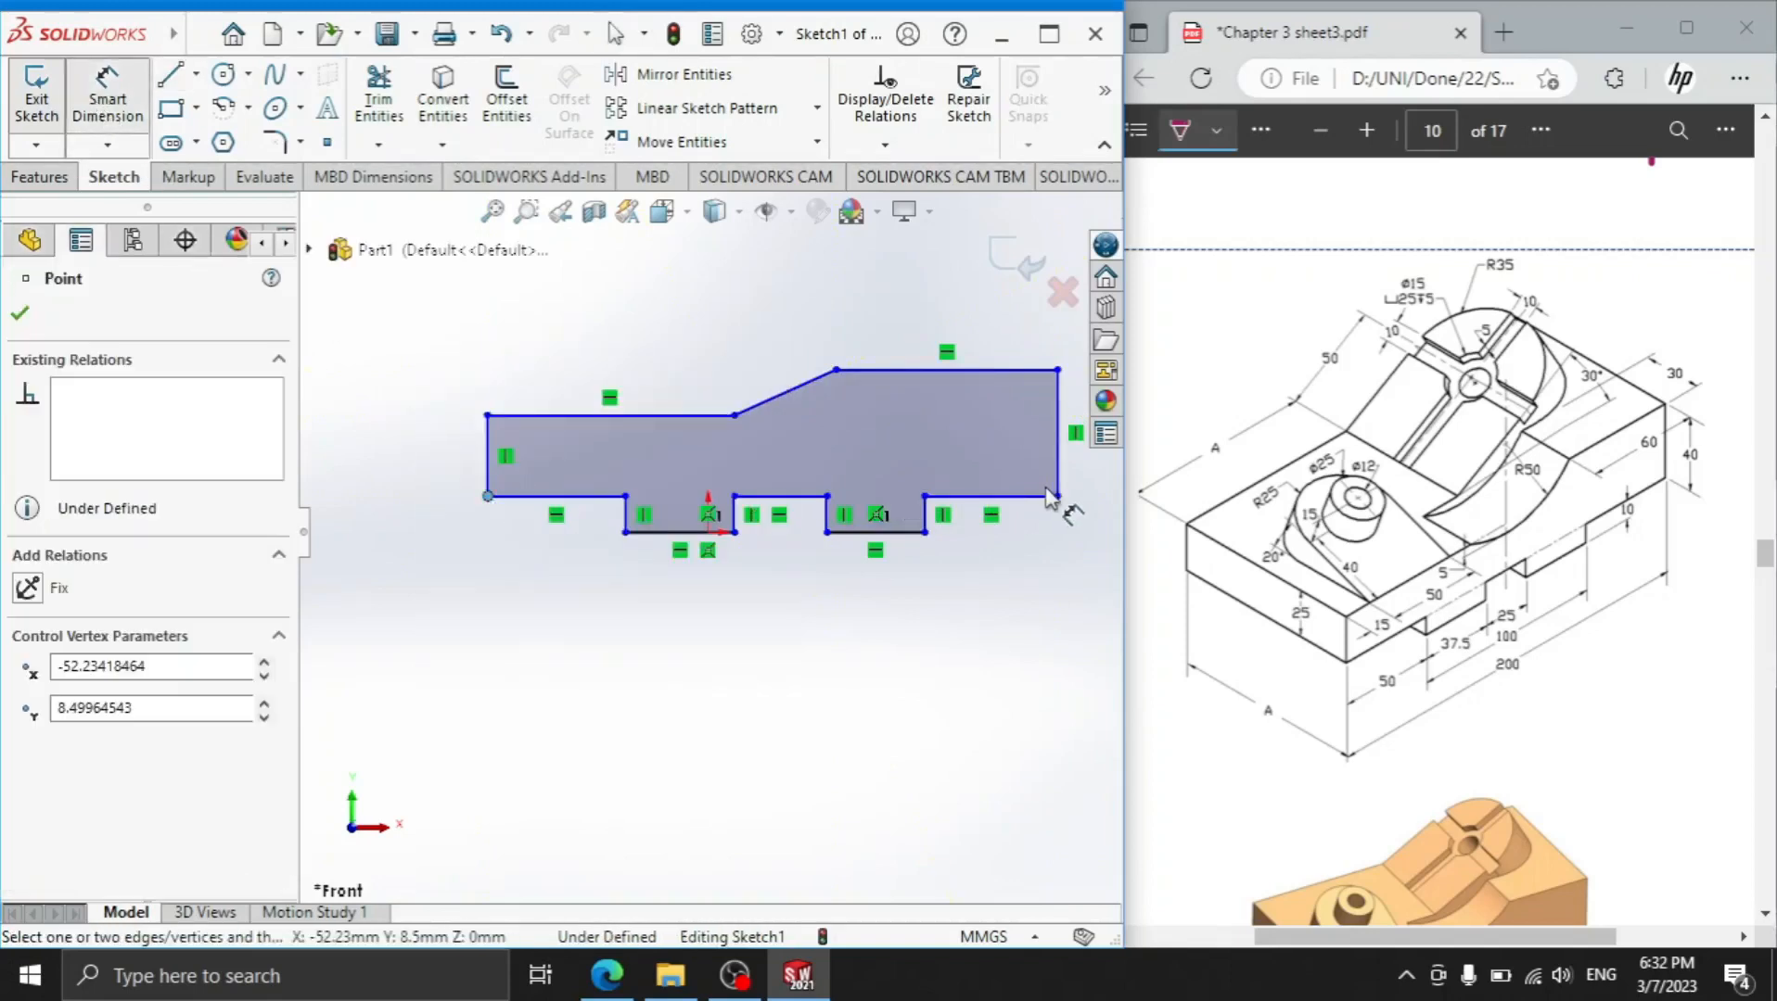
click(1060, 501)
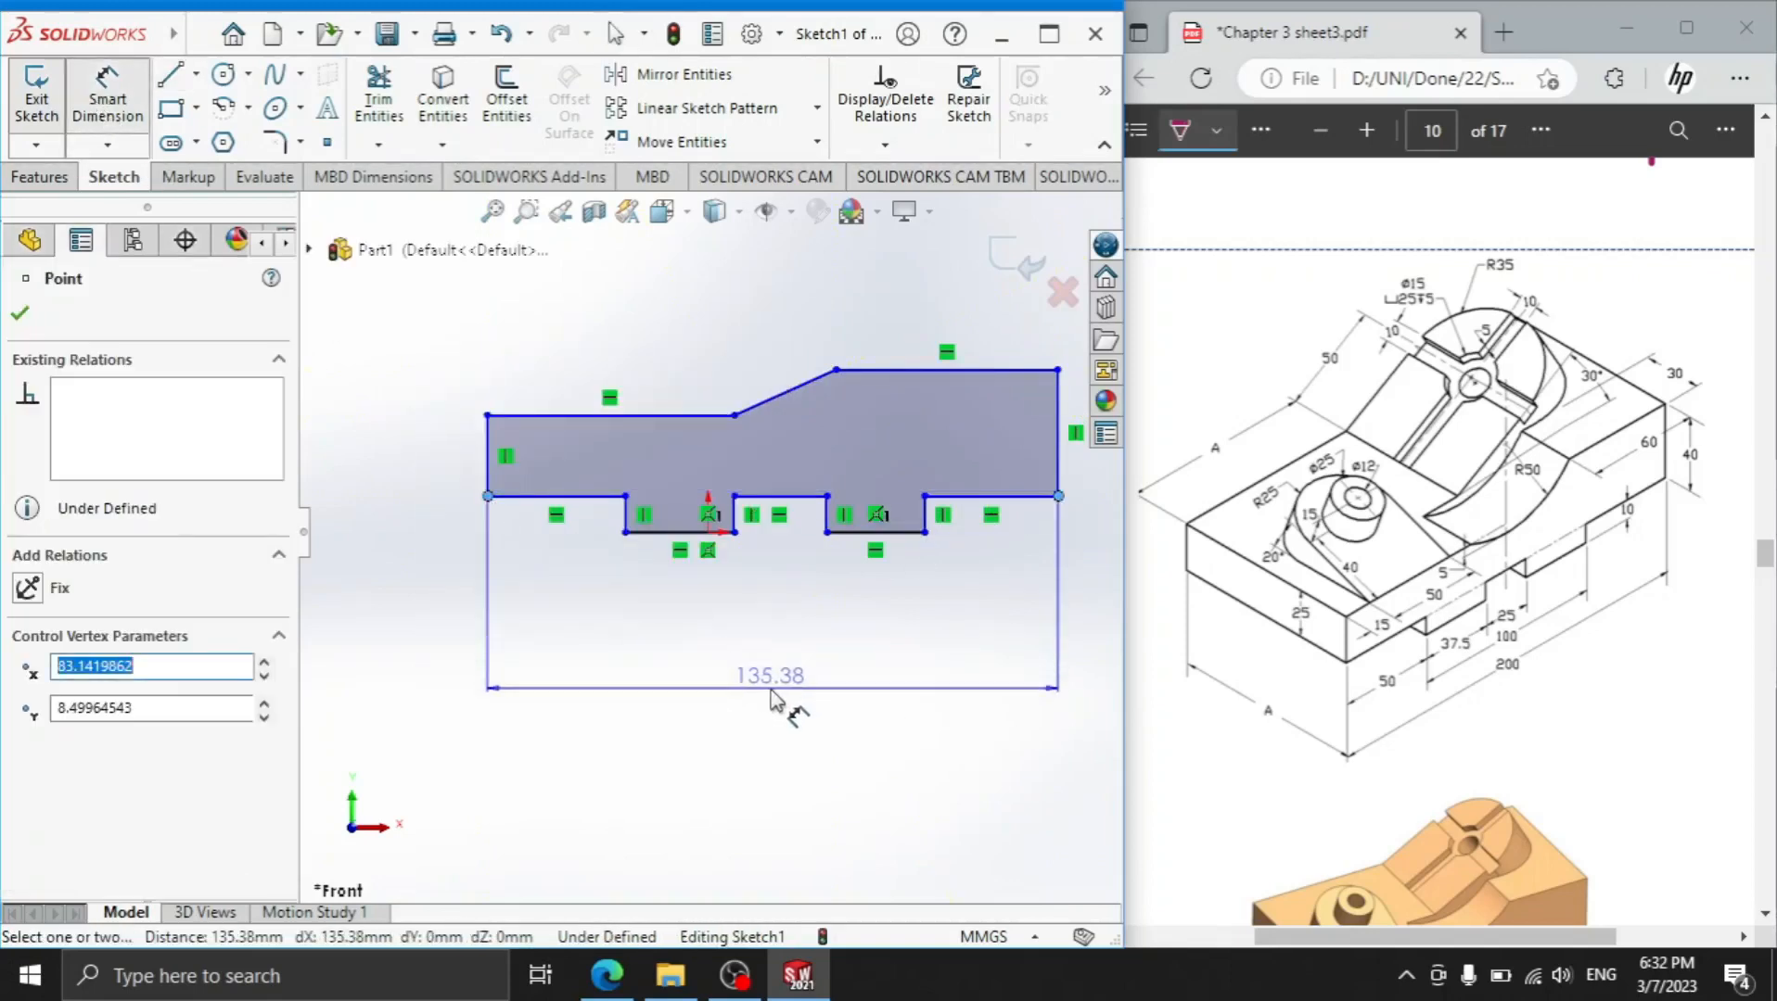
click(773, 698)
text(200)
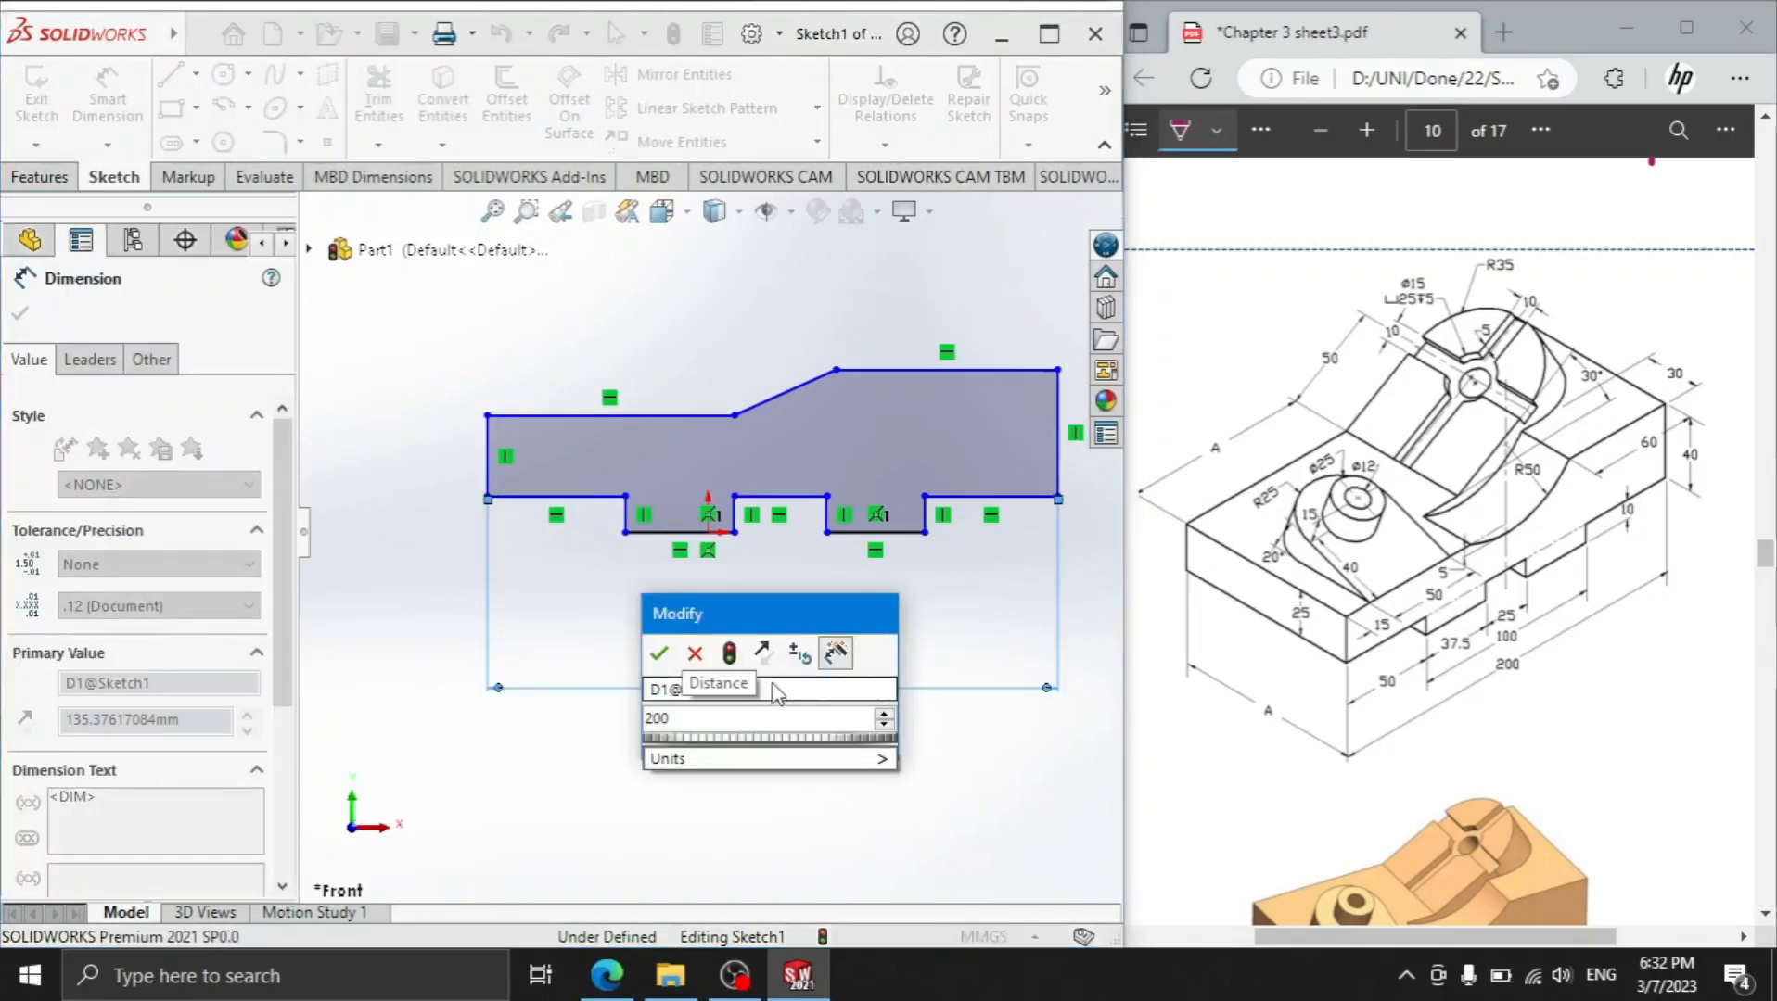
key(Return)
Dimension the distance between the outer vertical sides of the two feet as 100 mm
click(628, 519)
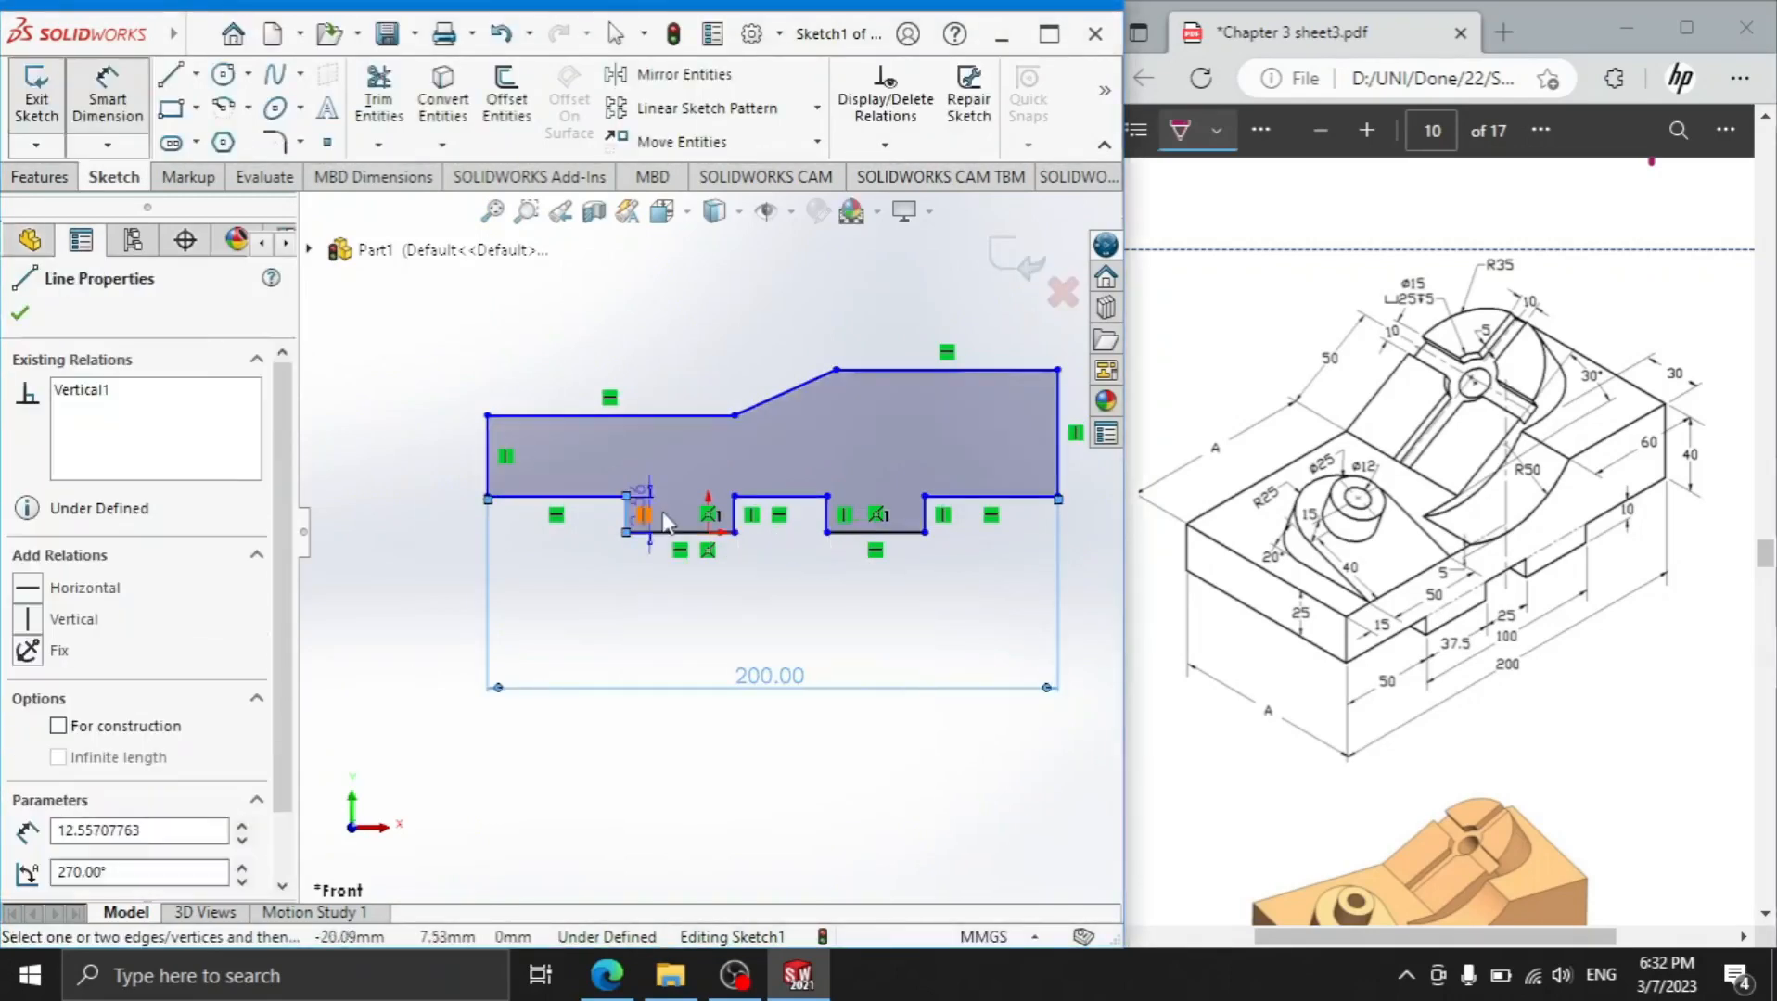
click(926, 516)
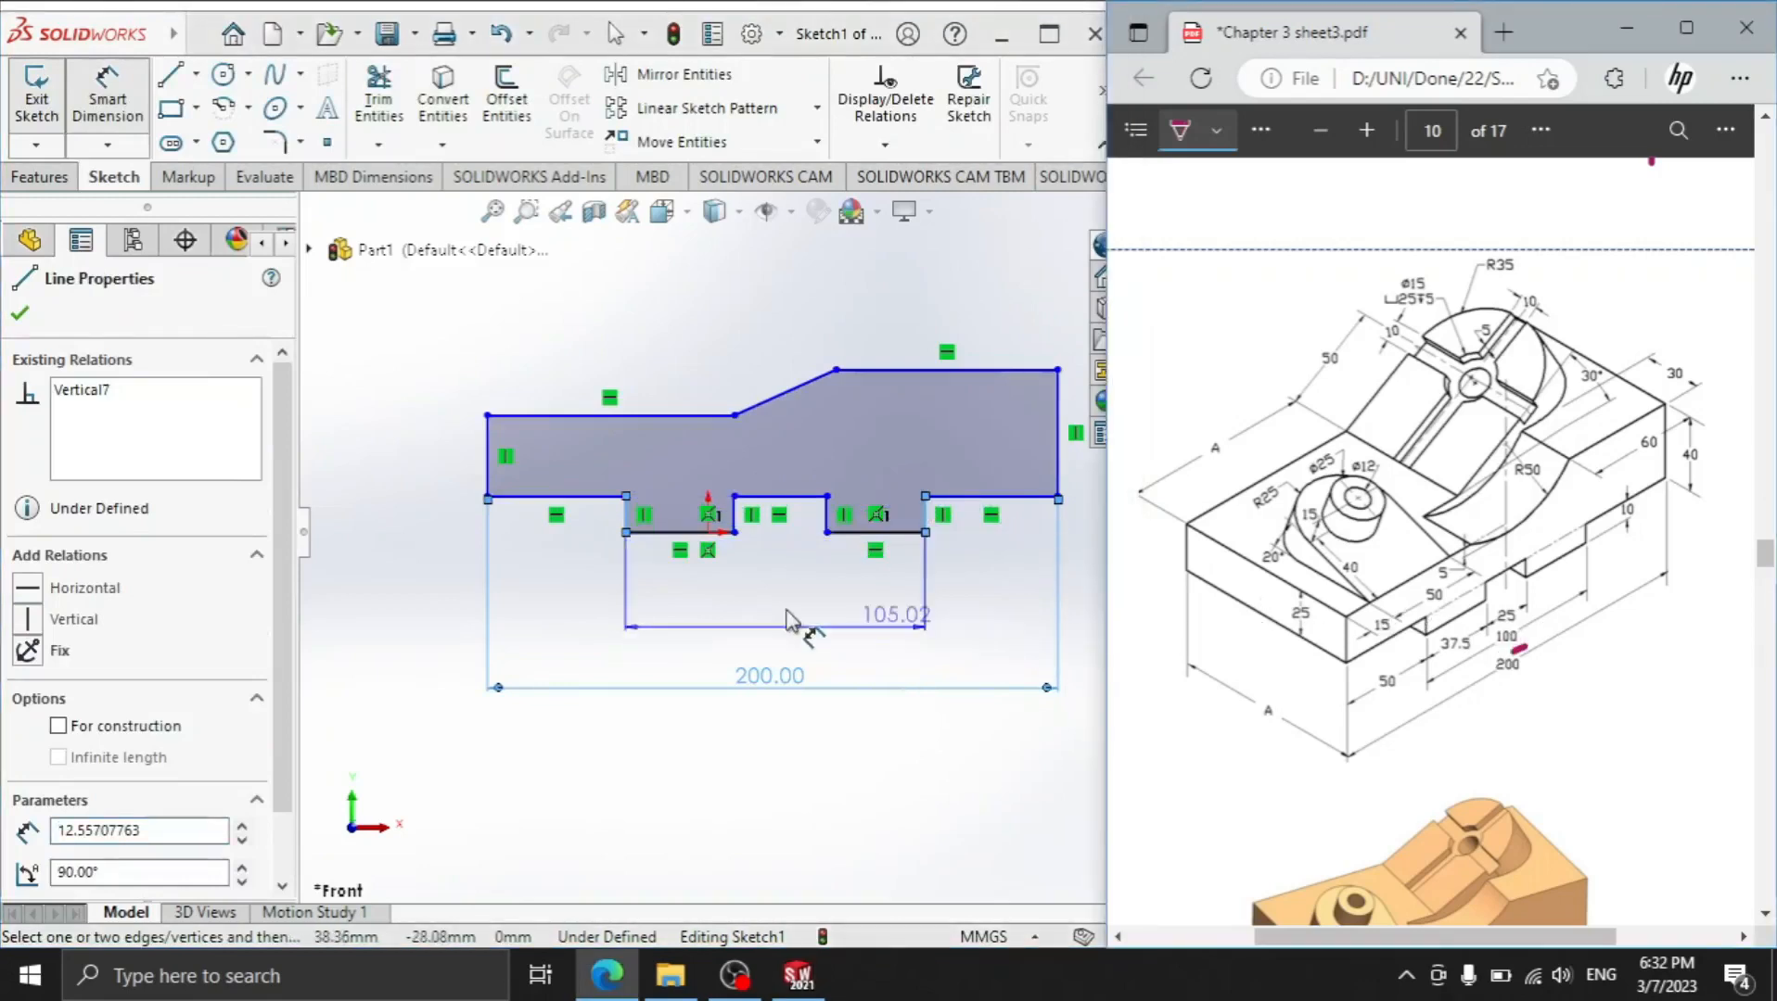
click(774, 659)
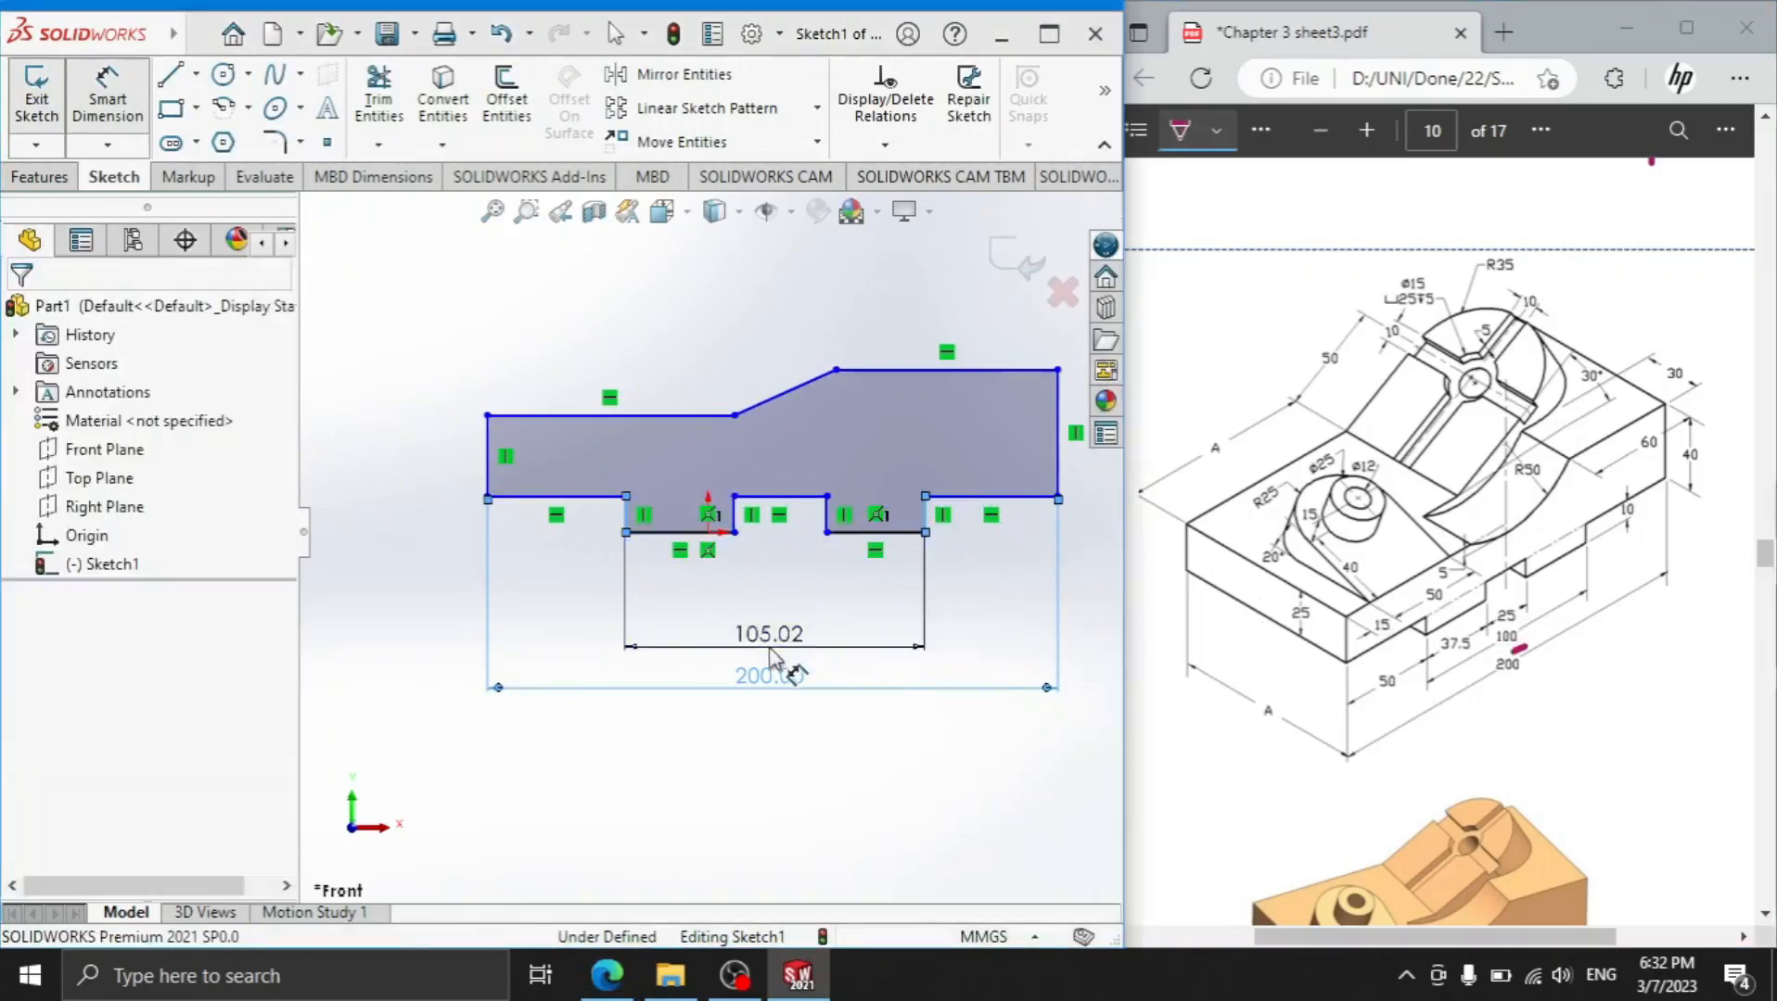
text(100)
key(Return)
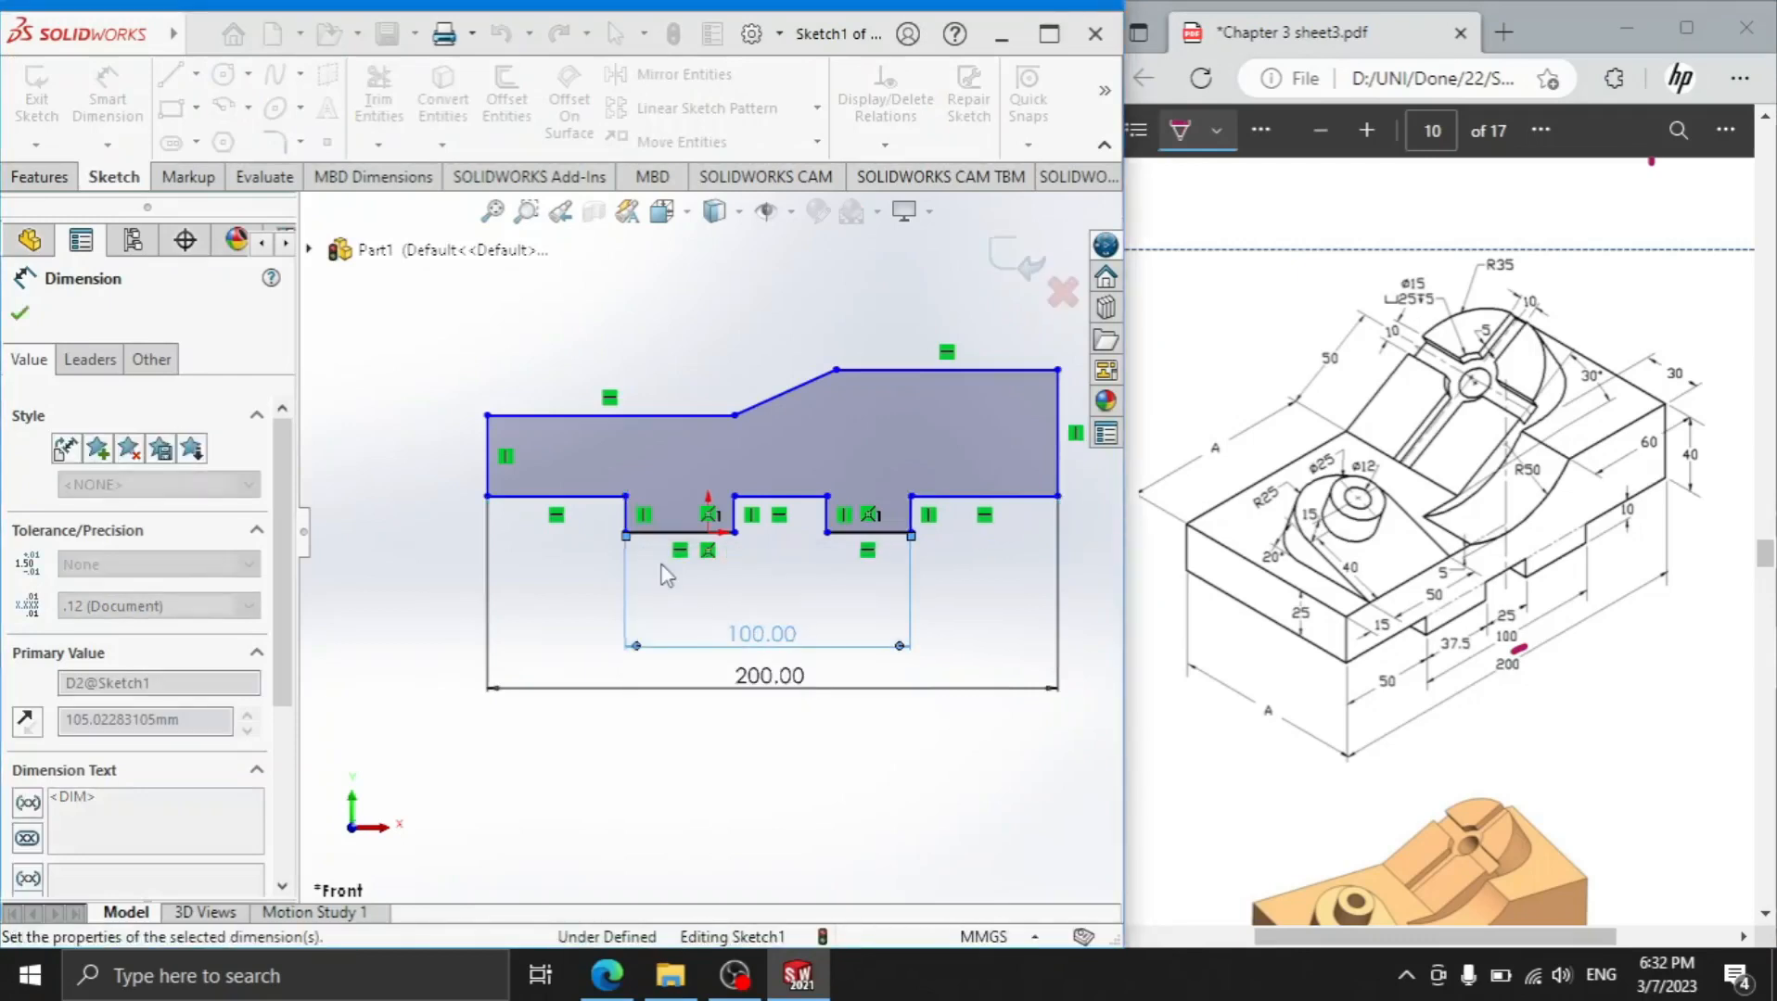
Mark the 50 dimension on the reference drawing and dimension the profile's left lower edge as 50 mm
drag(1344, 716, 1415, 688)
click(575, 497)
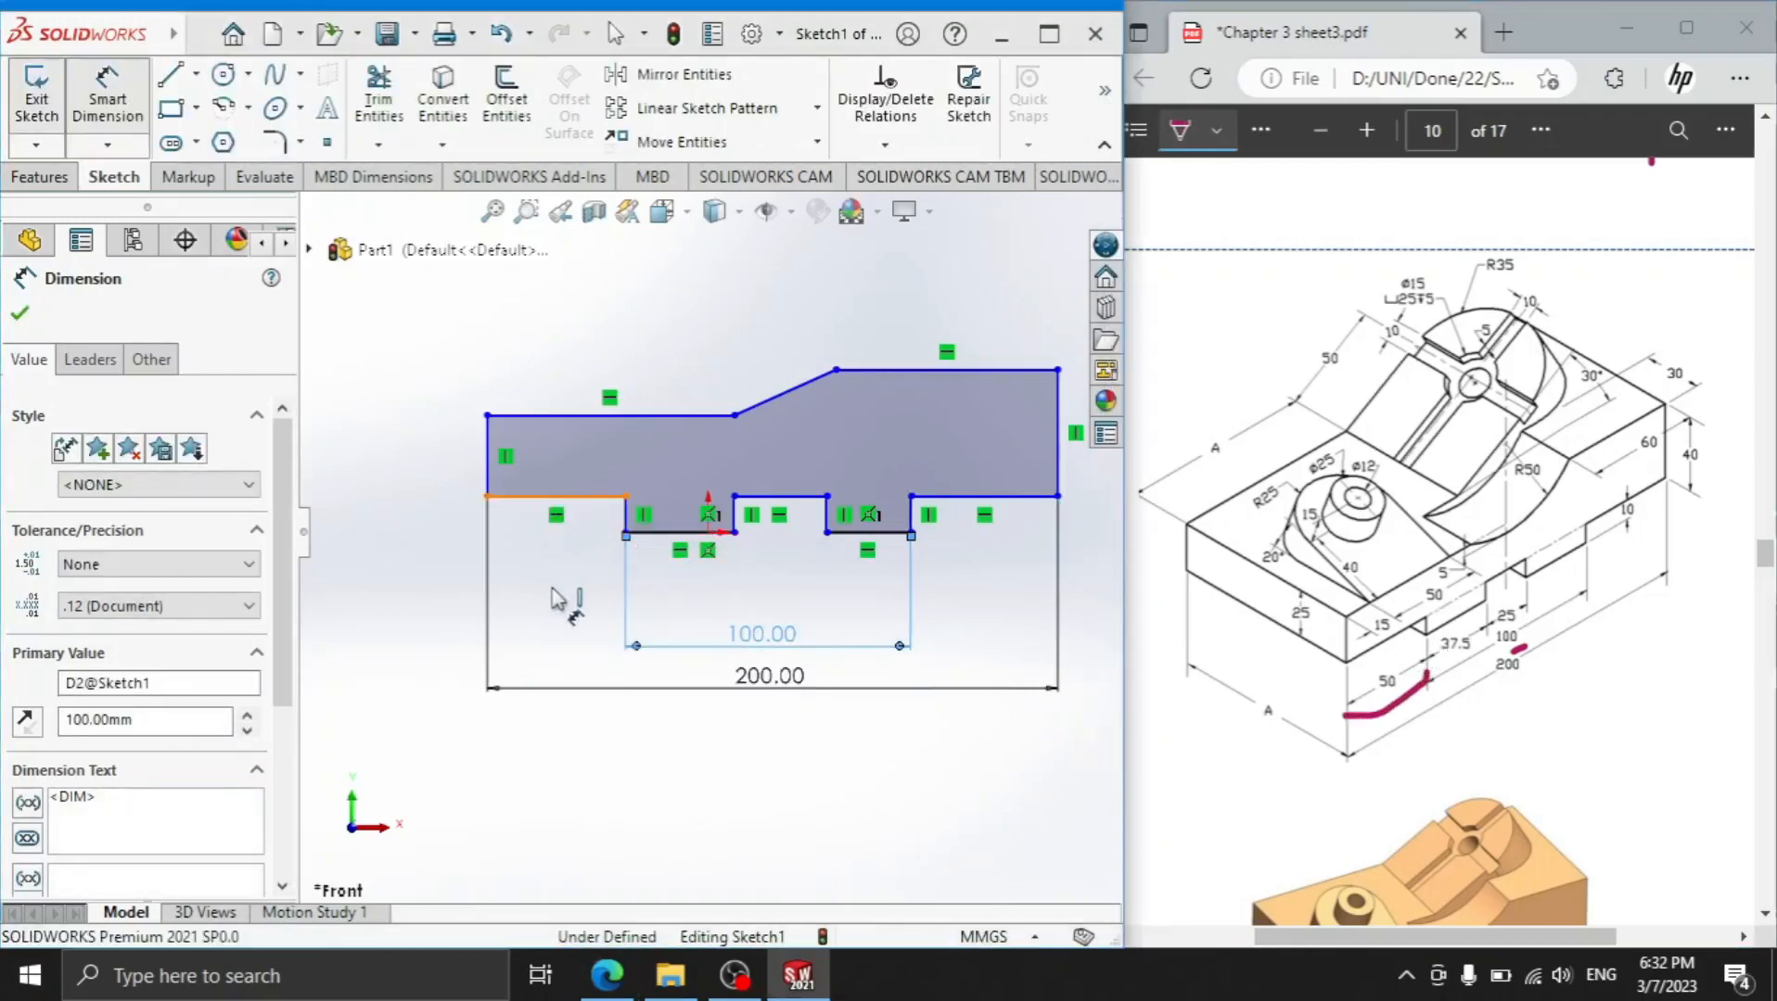
click(559, 604)
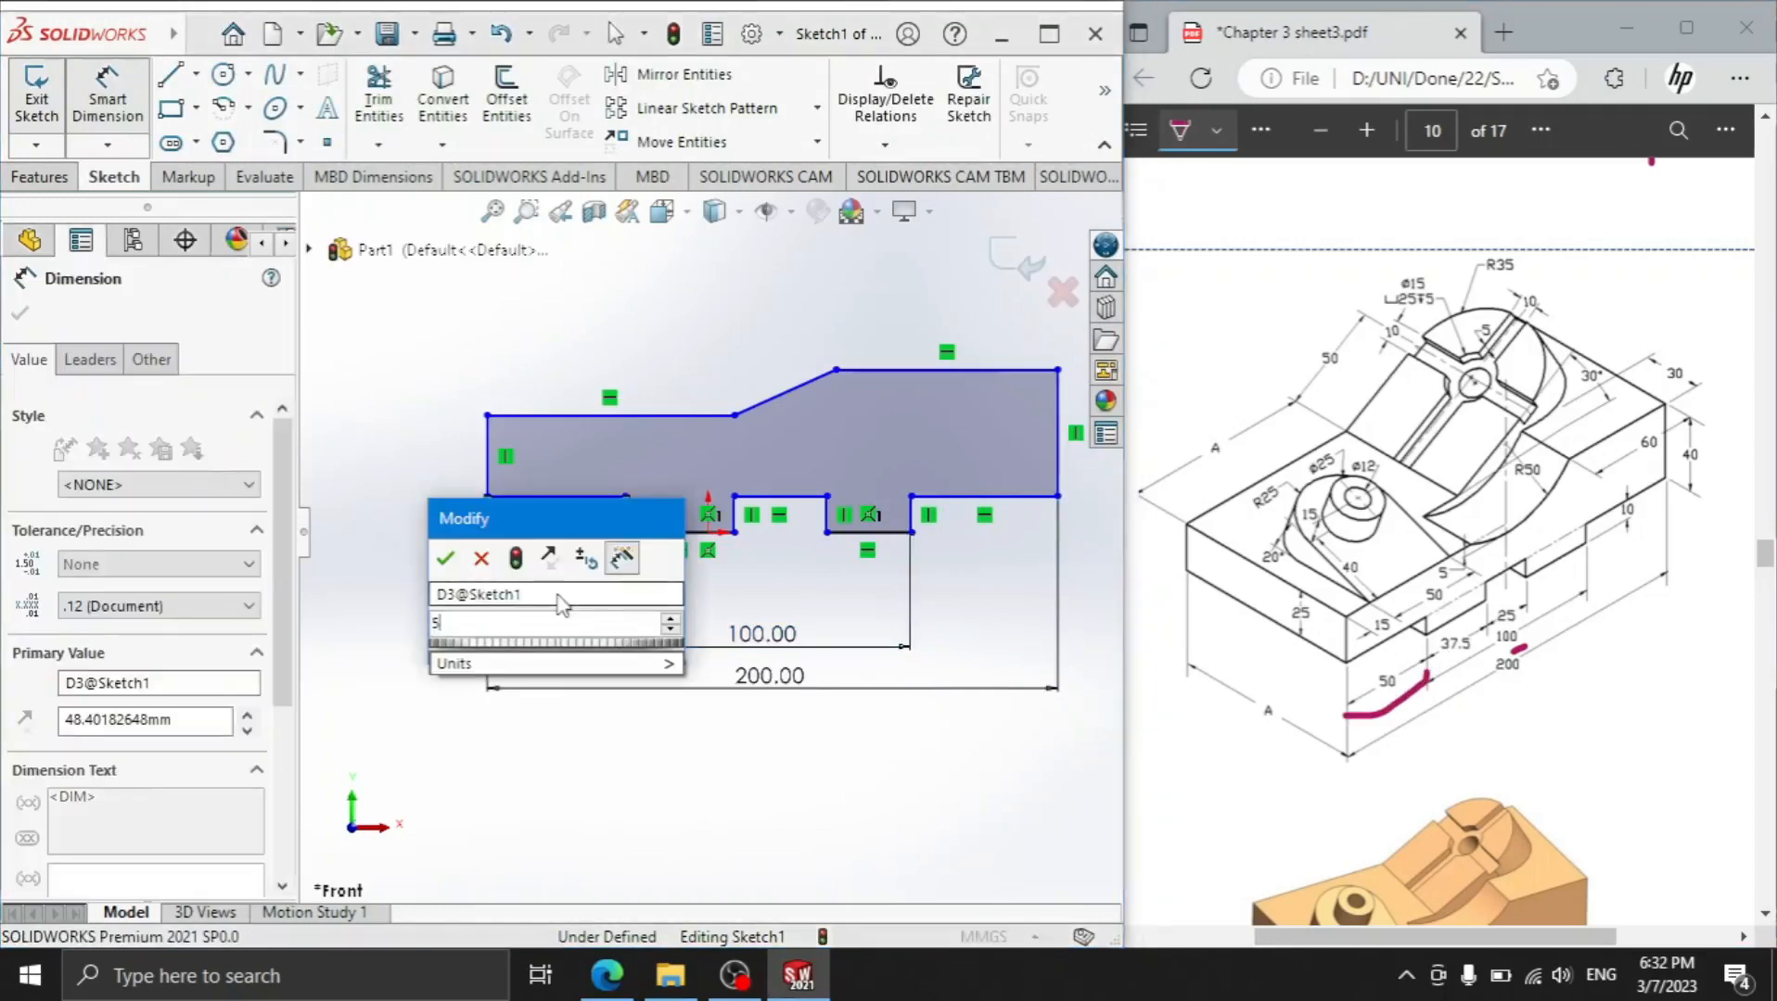
text(50)
key(Return)
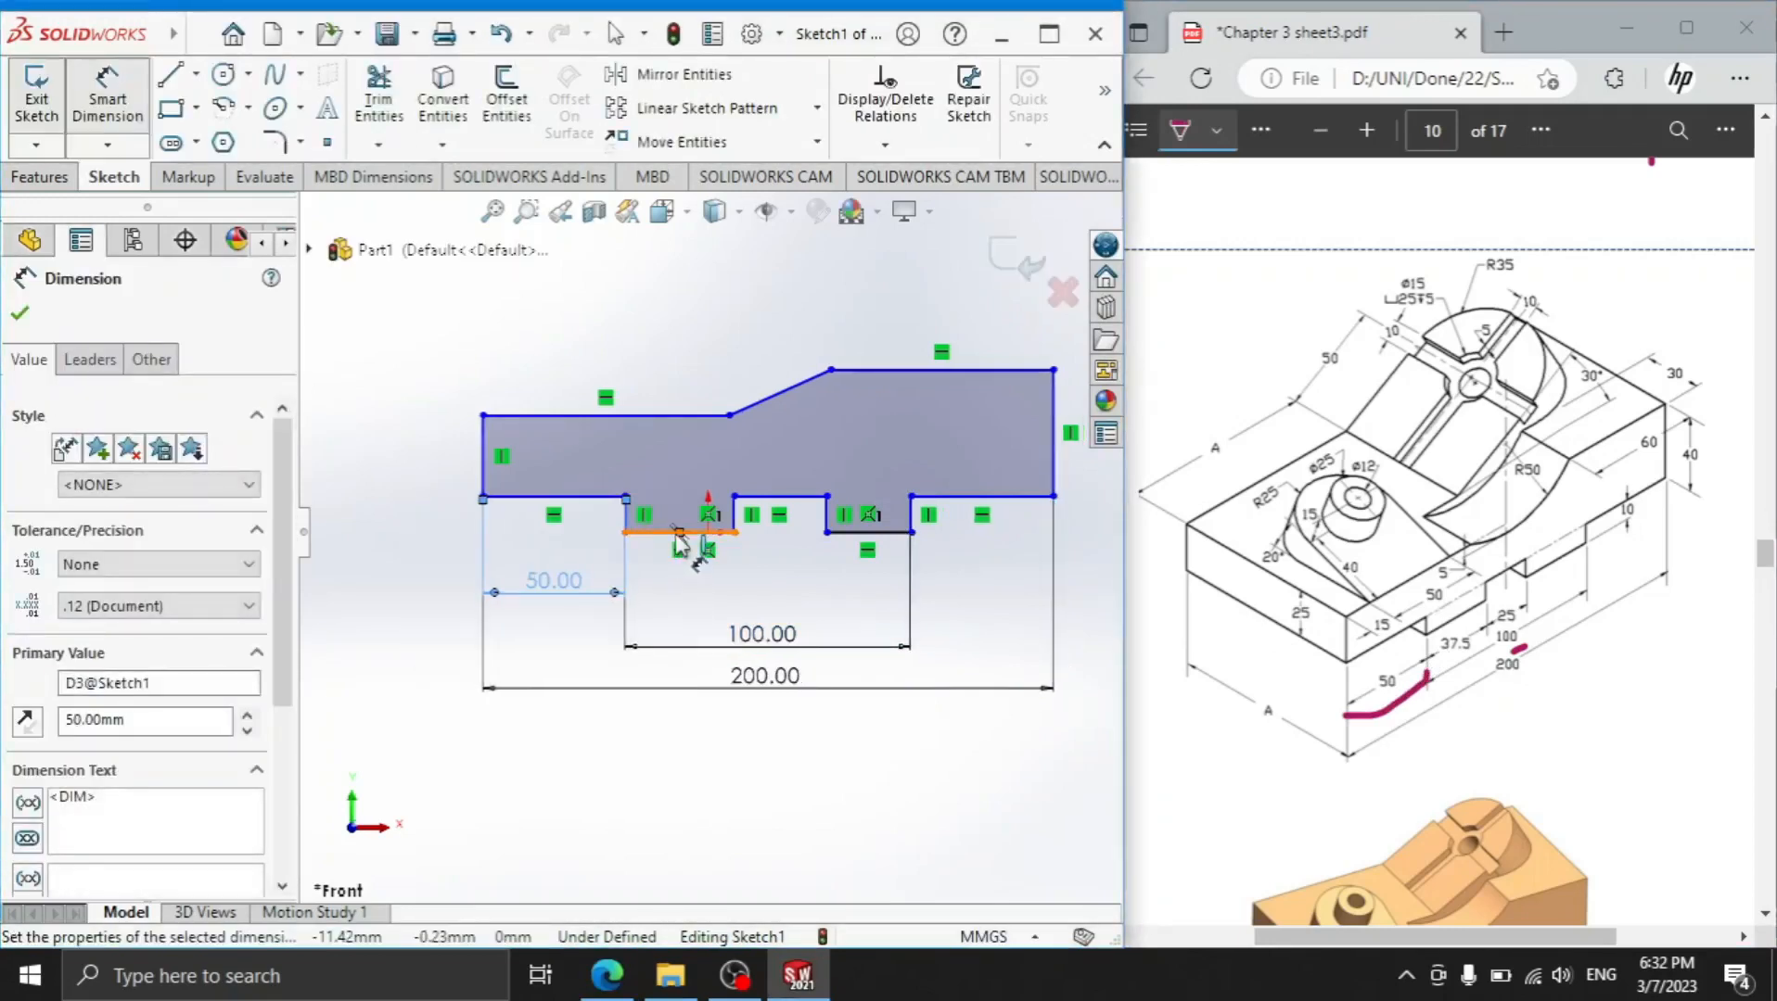
Dimension the width of the left foot's bottom edge as 37.5 mm
click(677, 533)
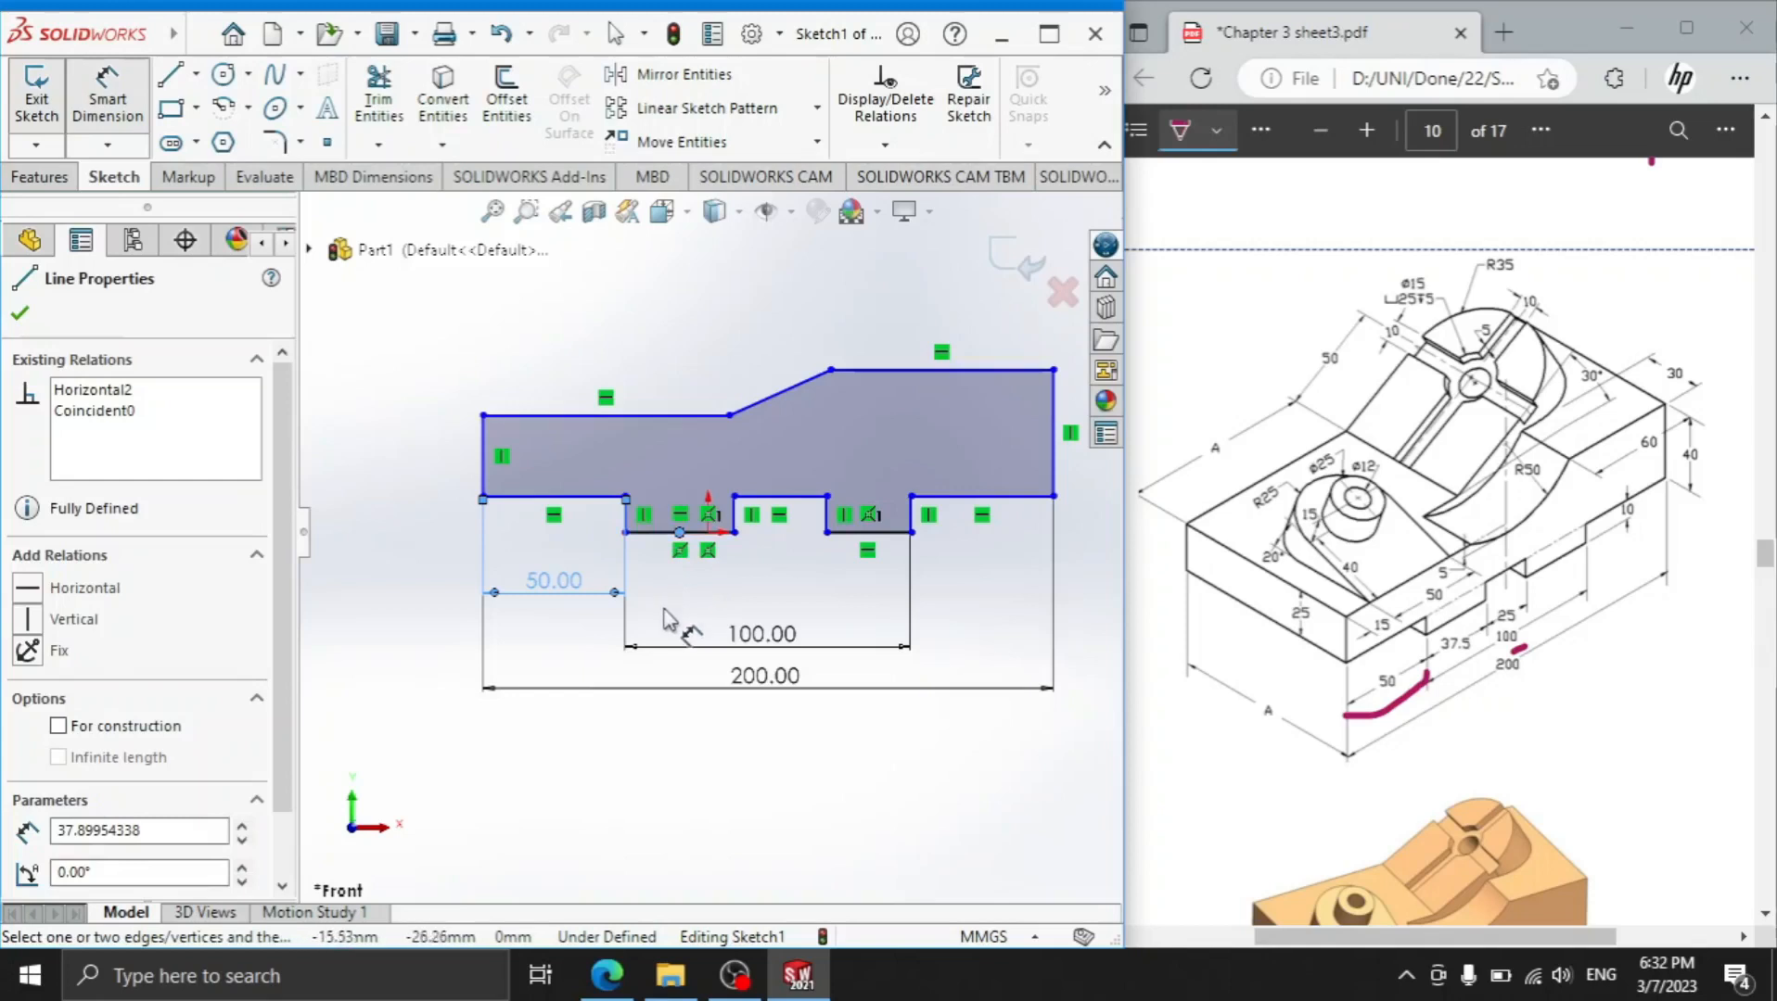
key(Escape)
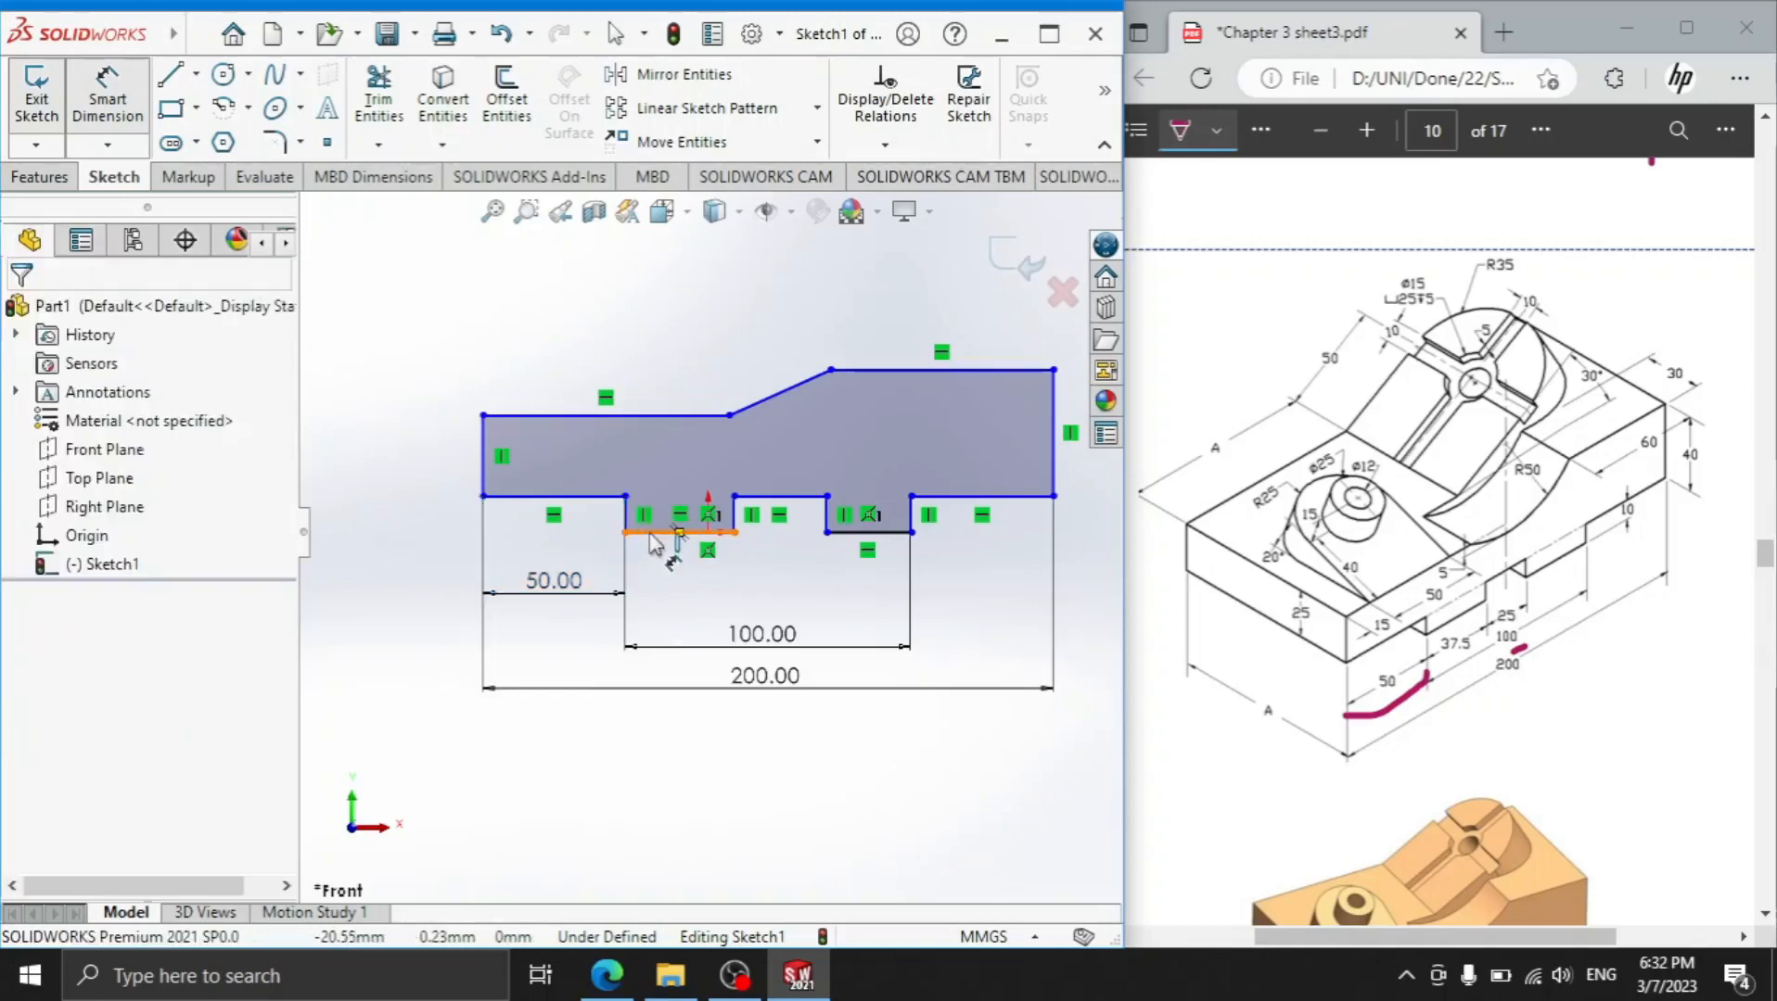
click(653, 535)
click(676, 581)
text(37)
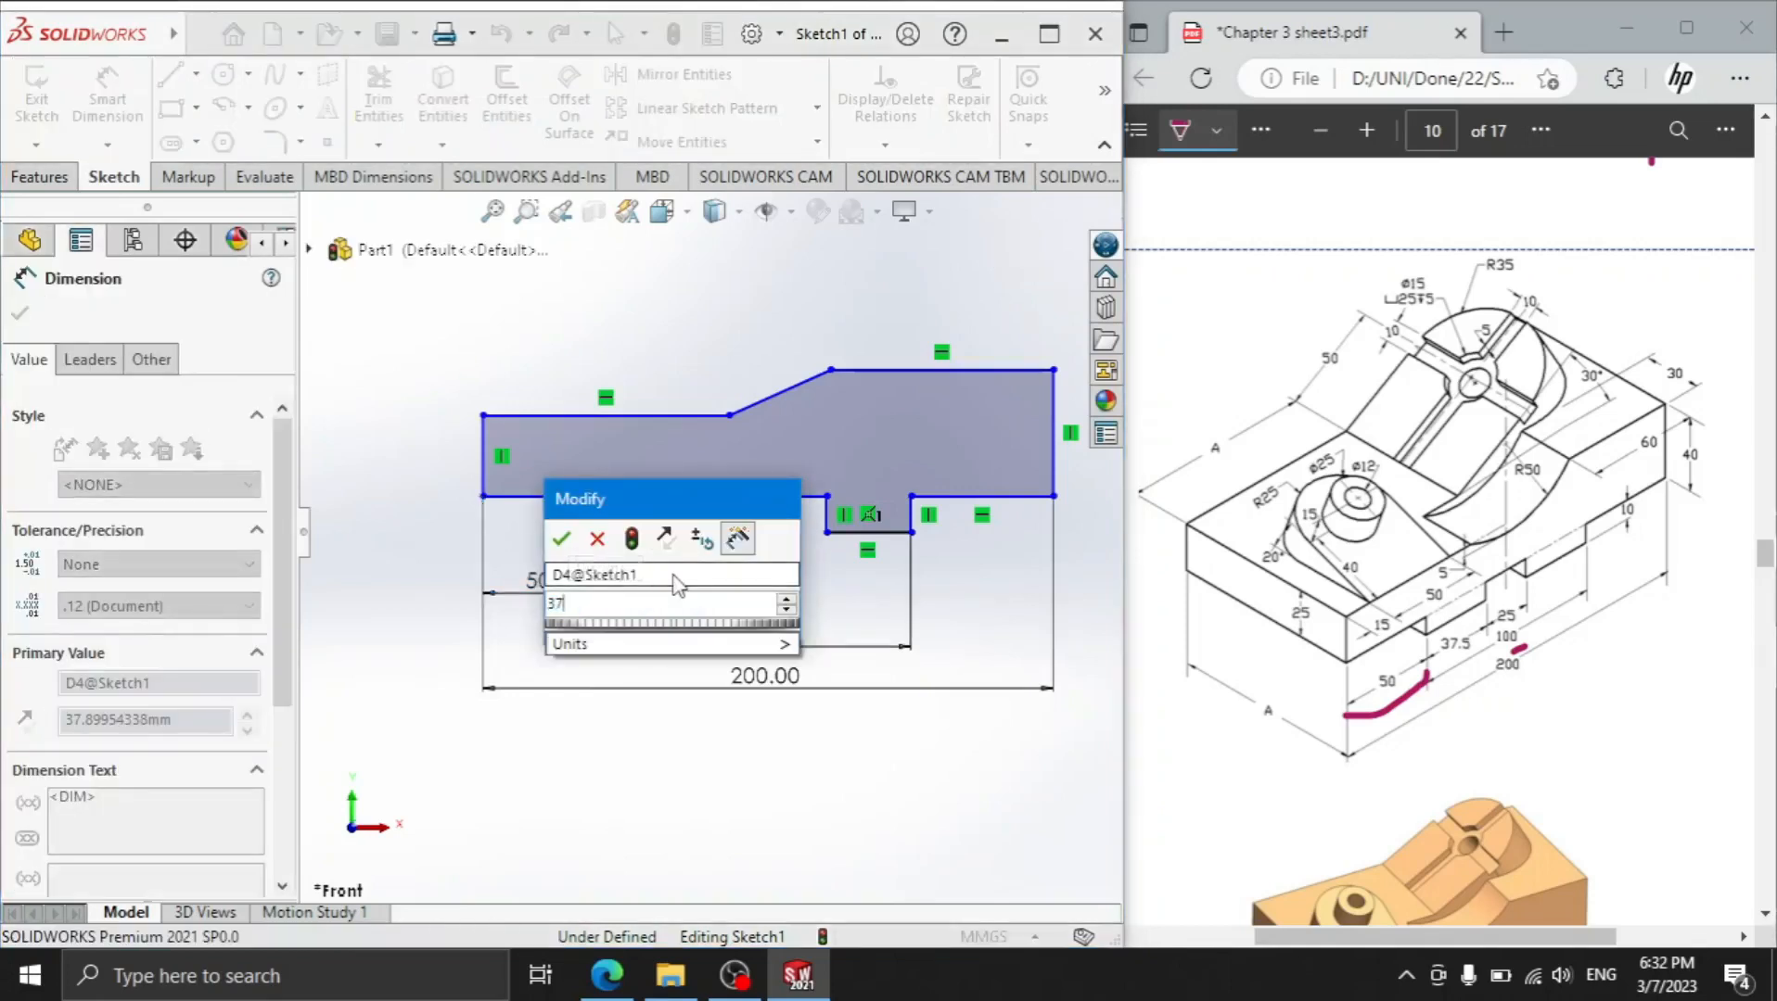
text(.5)
key(Return)
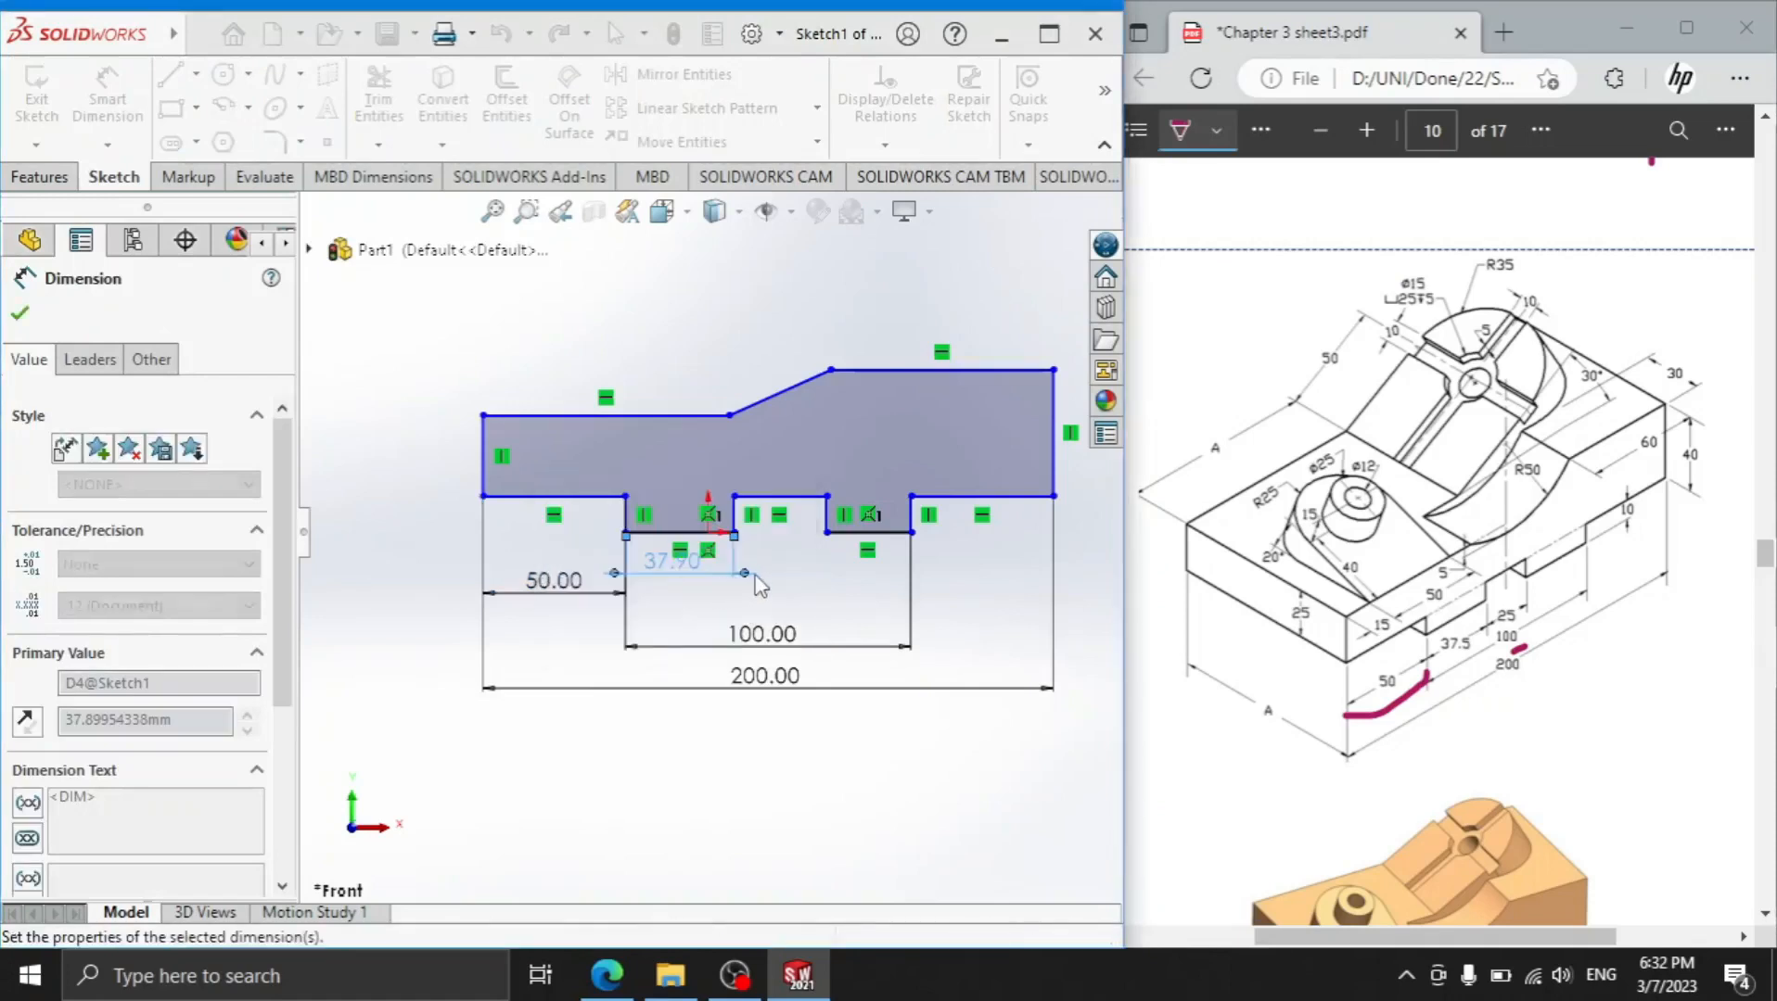
Dimension the gap between the two feet as 25 mm
click(788, 500)
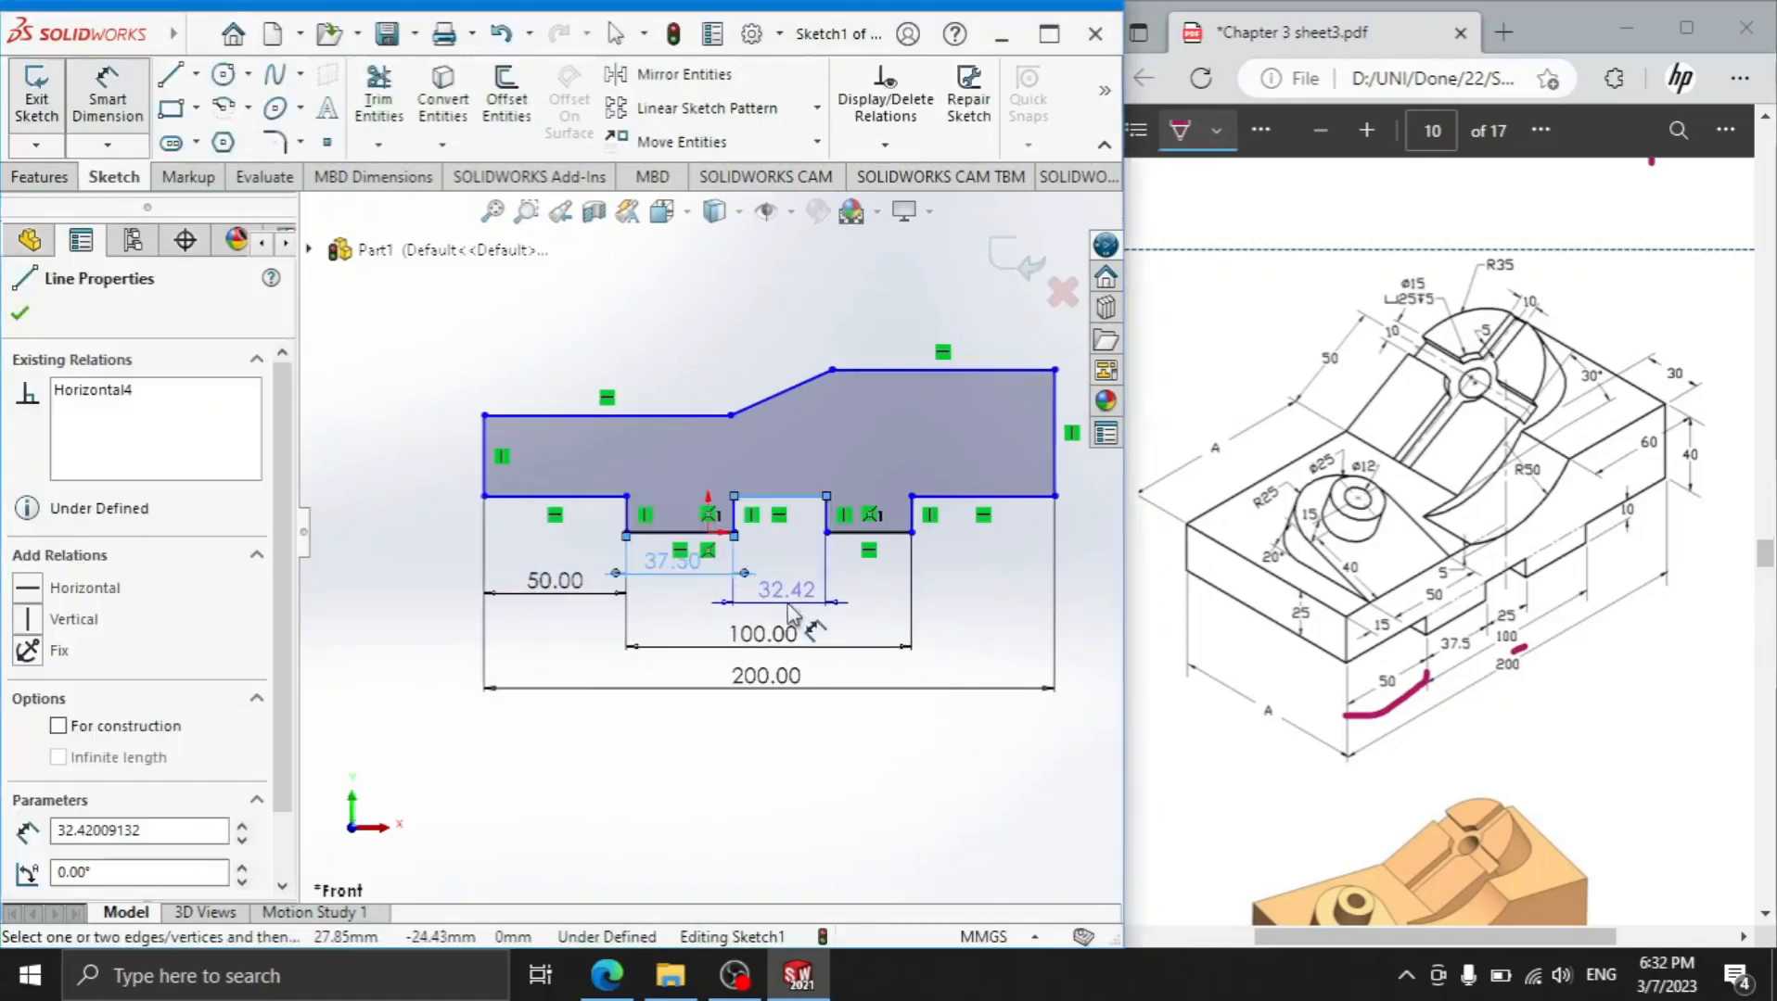
click(777, 612)
text(25)
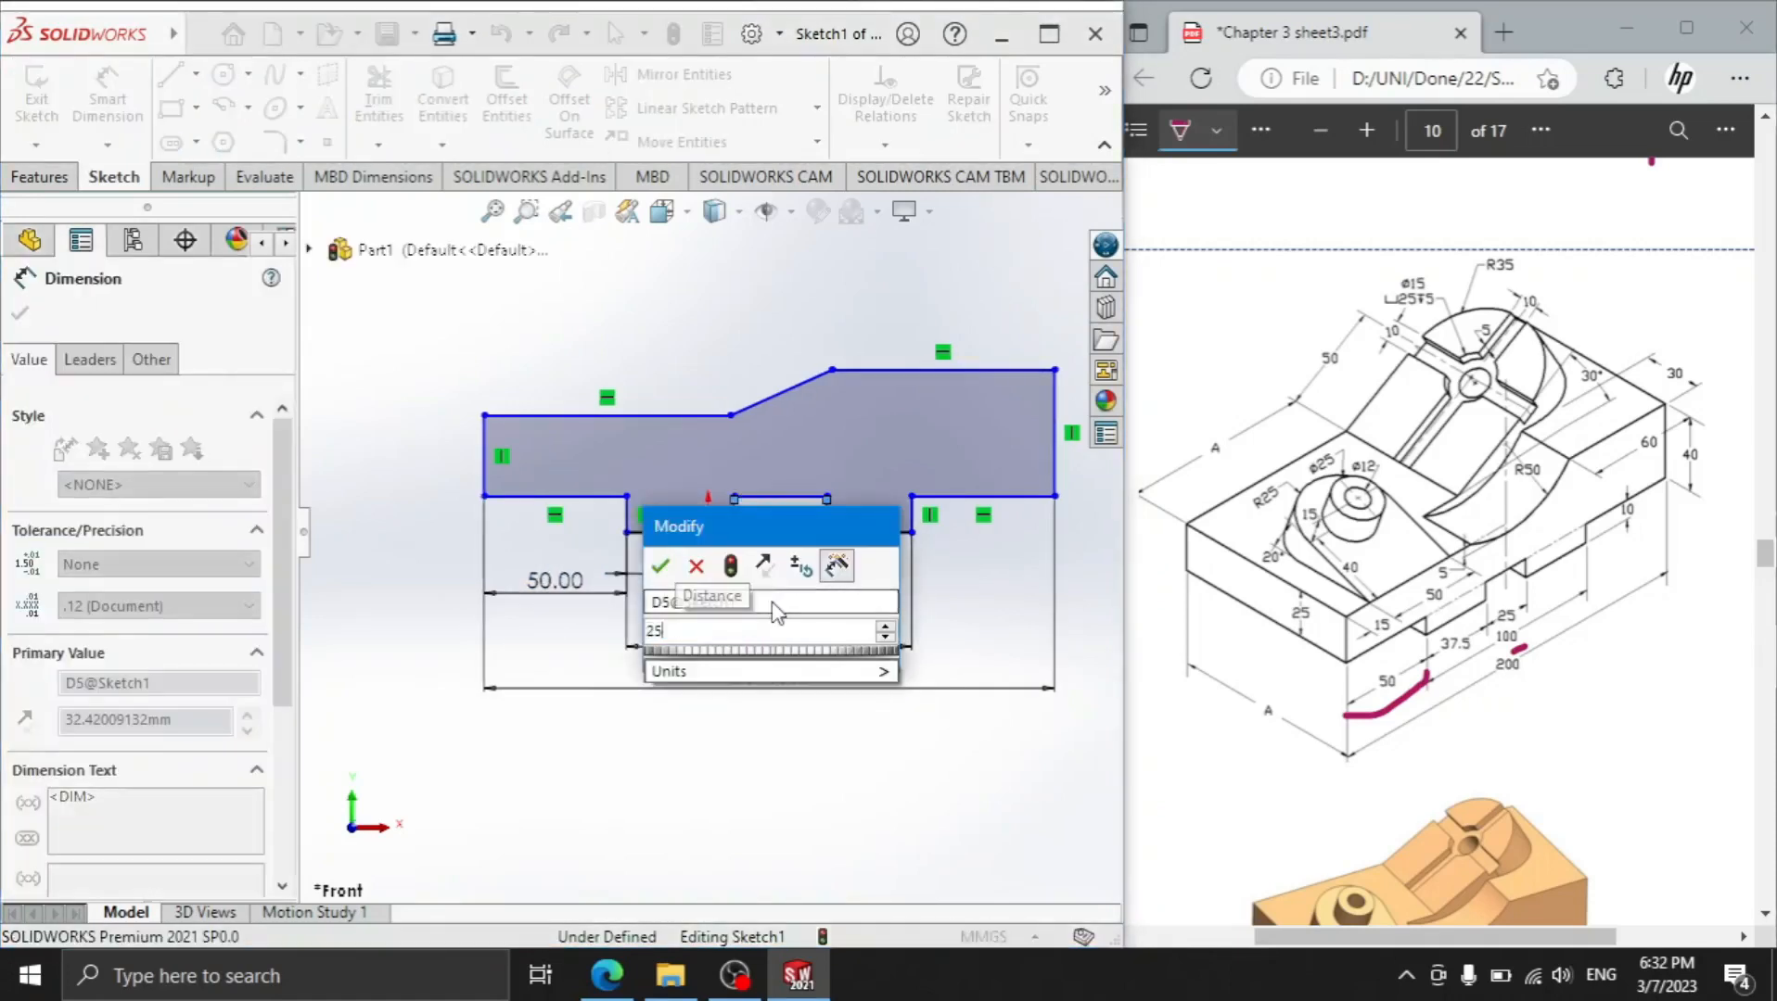
key(Return)
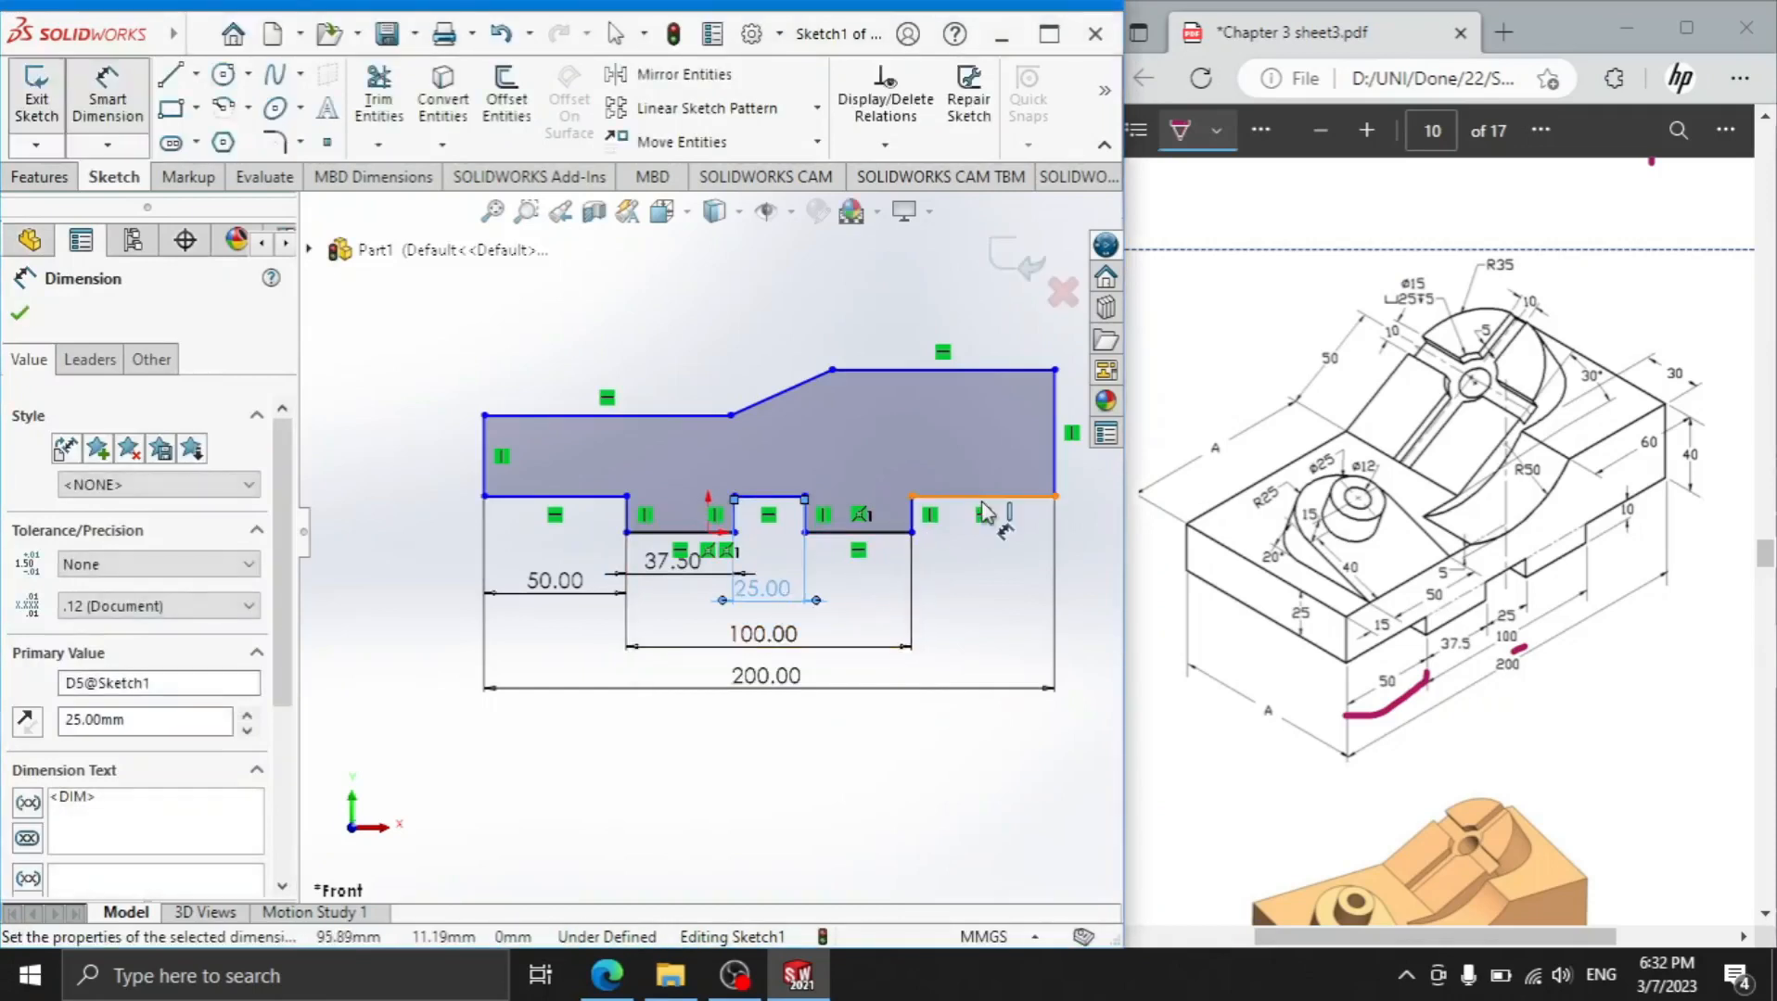
Dimension the higher top edge of the profile as 60 mm and mark that value on the reference drawing
click(978, 371)
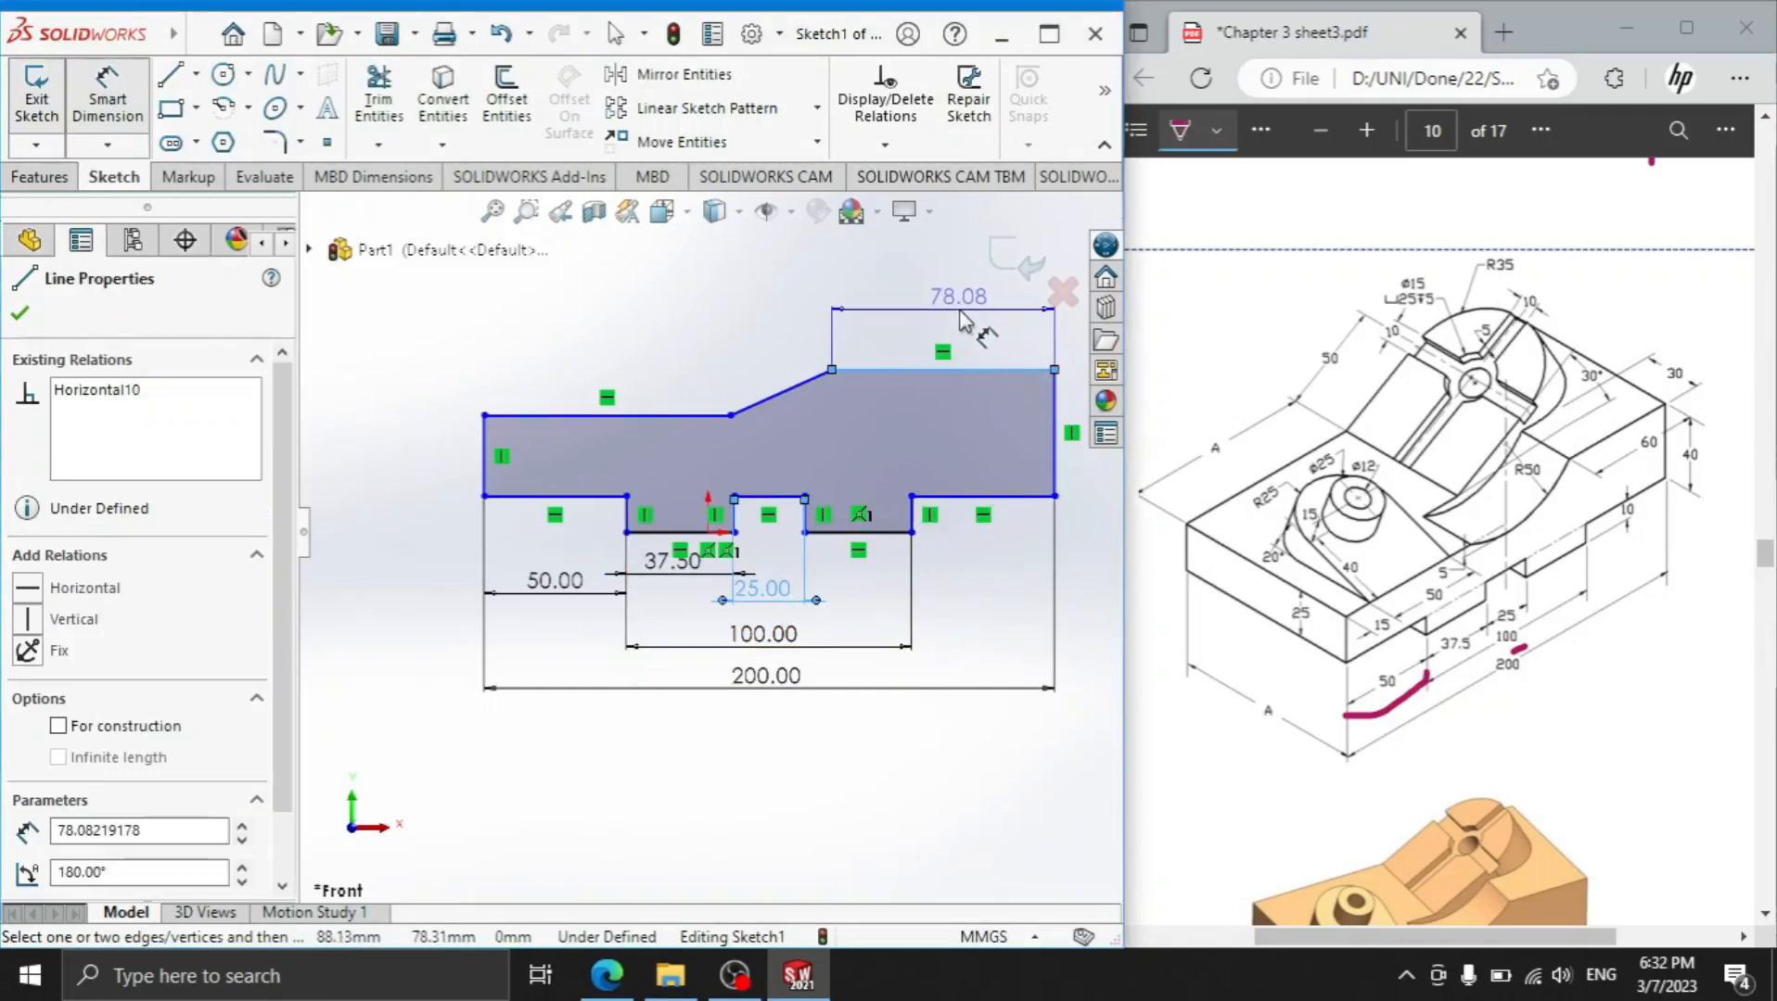
click(965, 320)
text(60)
key(Return)
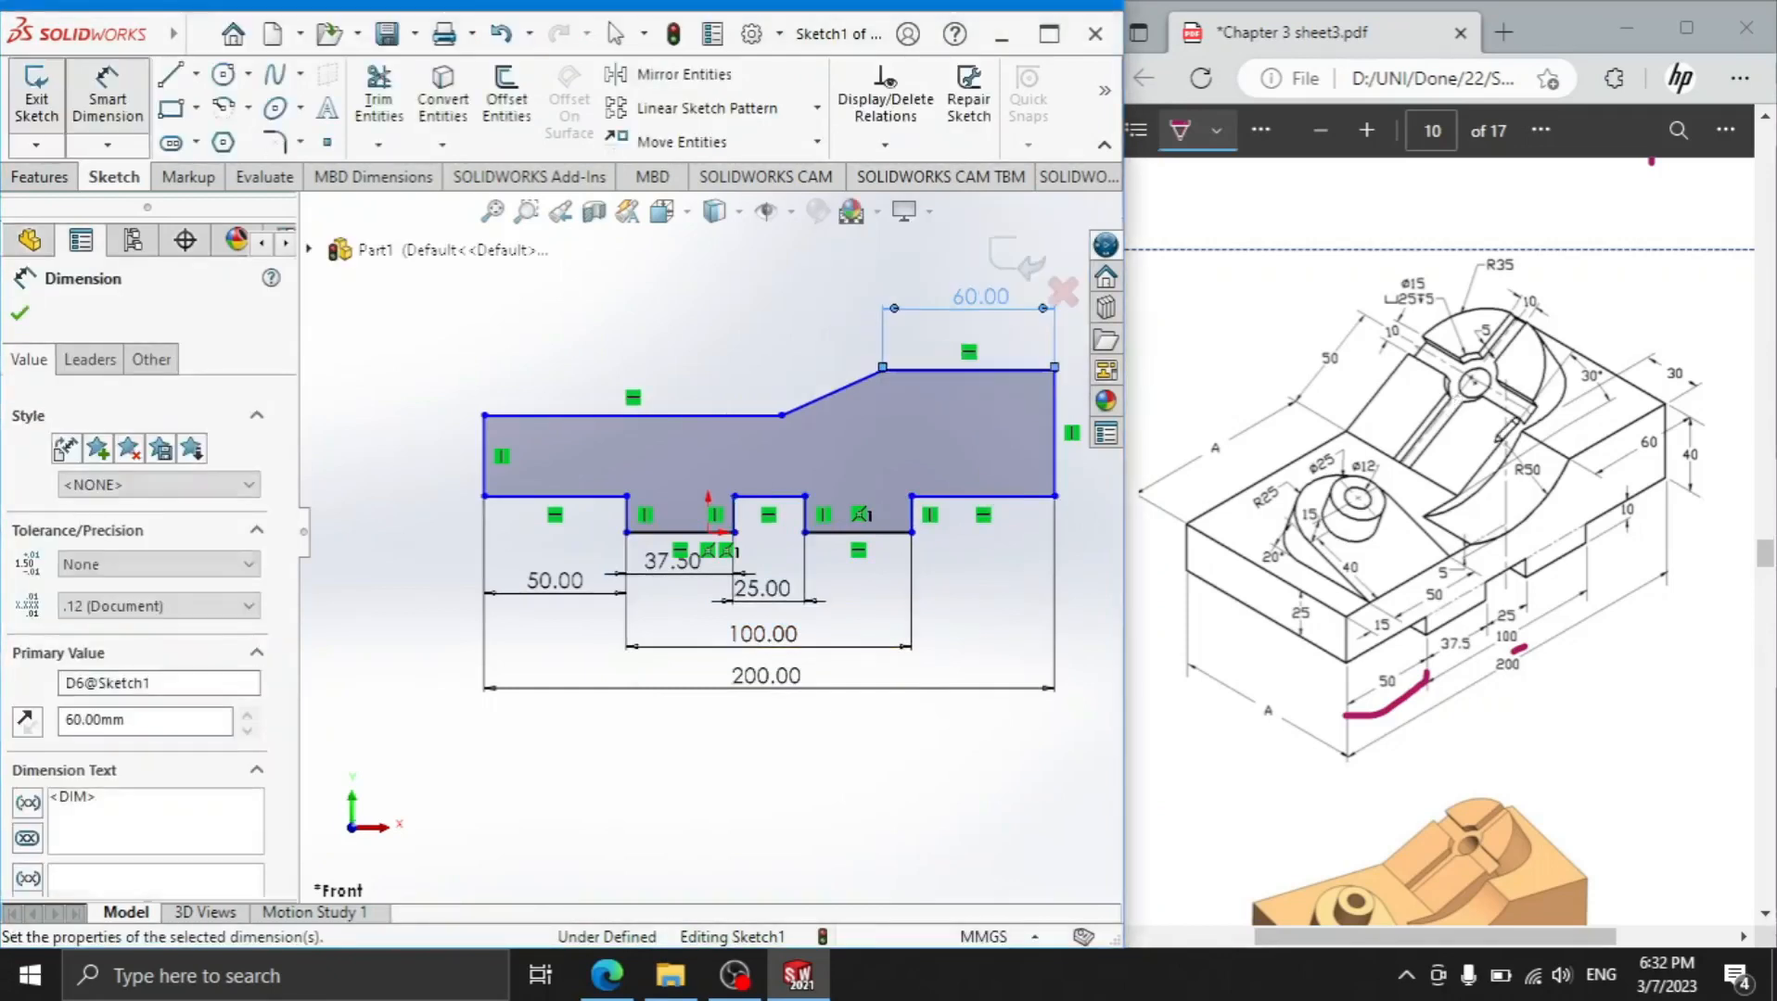
drag(1633, 464, 1680, 454)
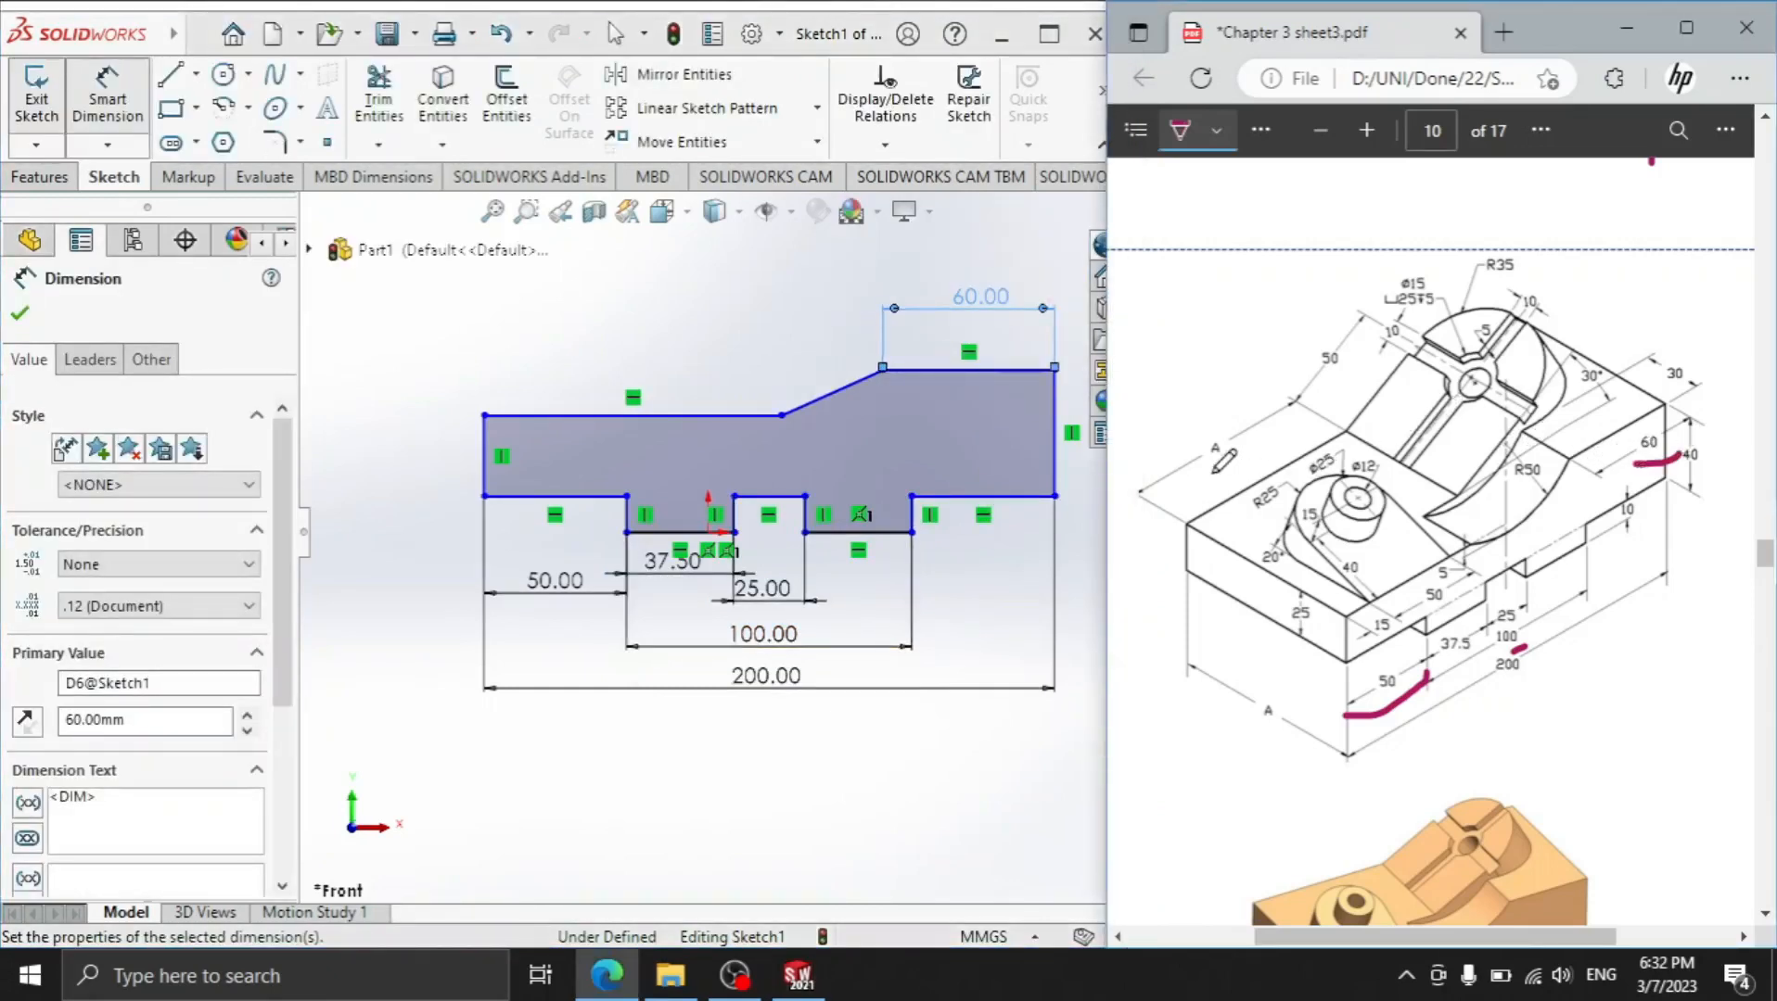
Dimension the lower top edge of the profile as 100 mm and finish dimensioning
click(633, 414)
click(633, 362)
text(100)
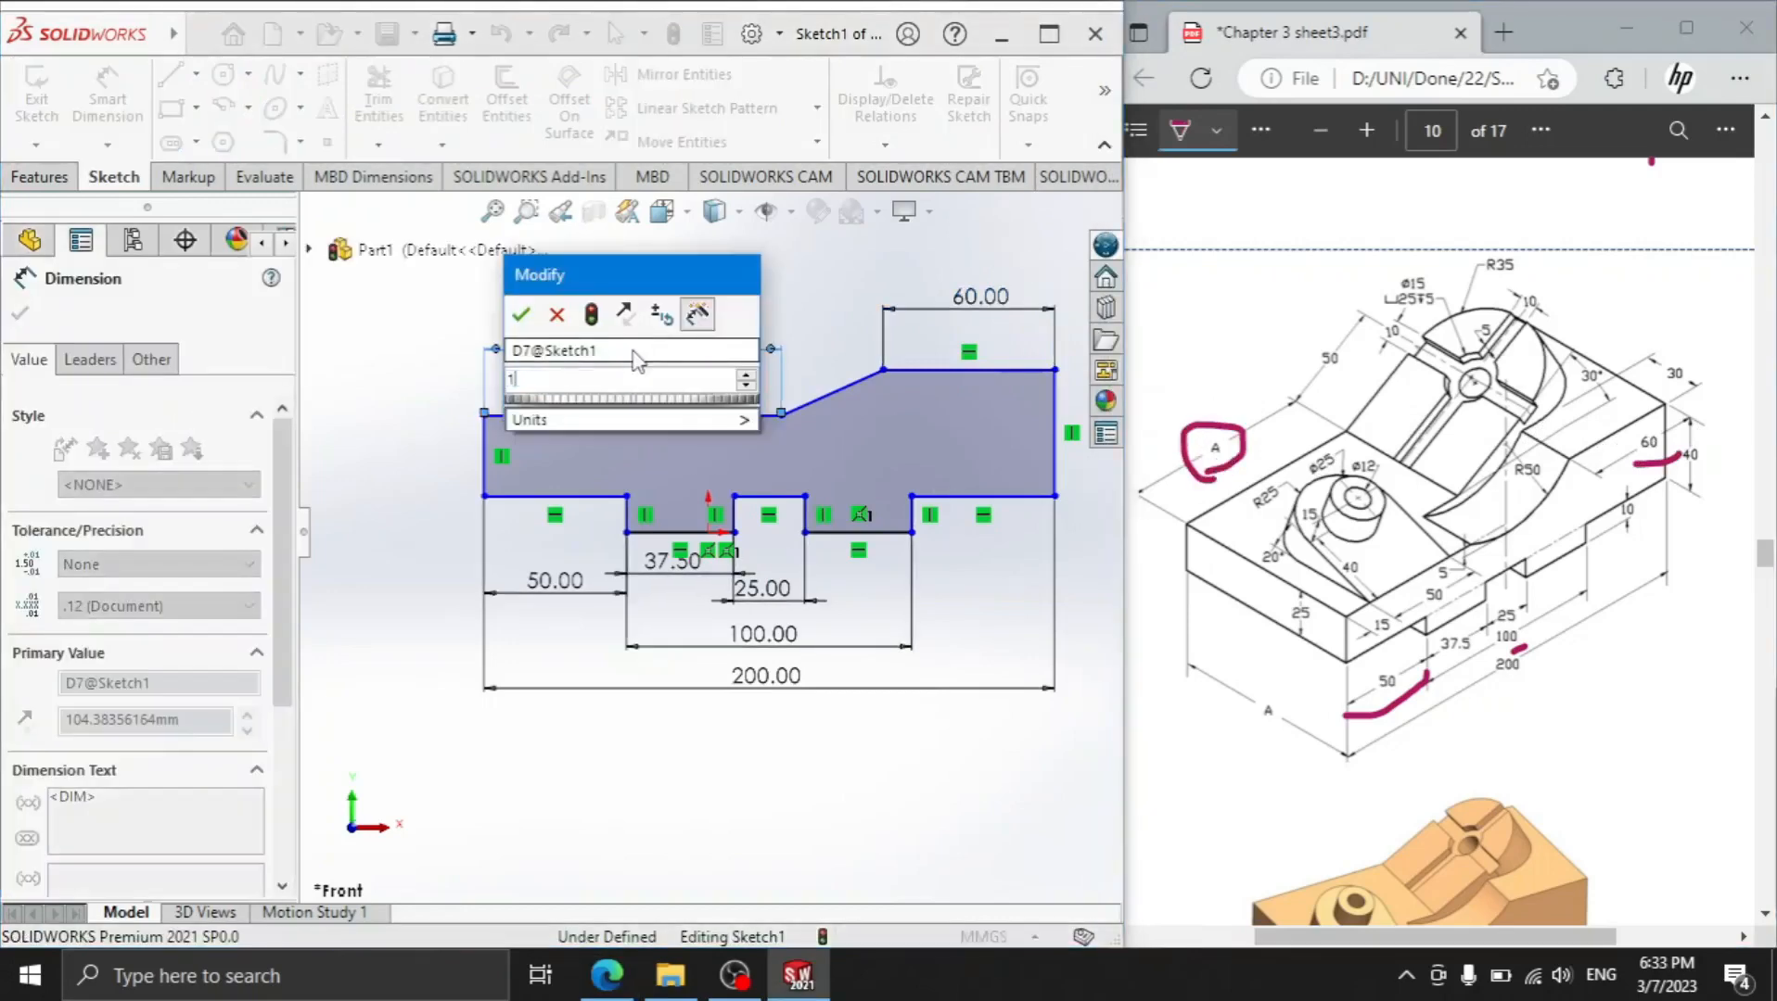
click(521, 316)
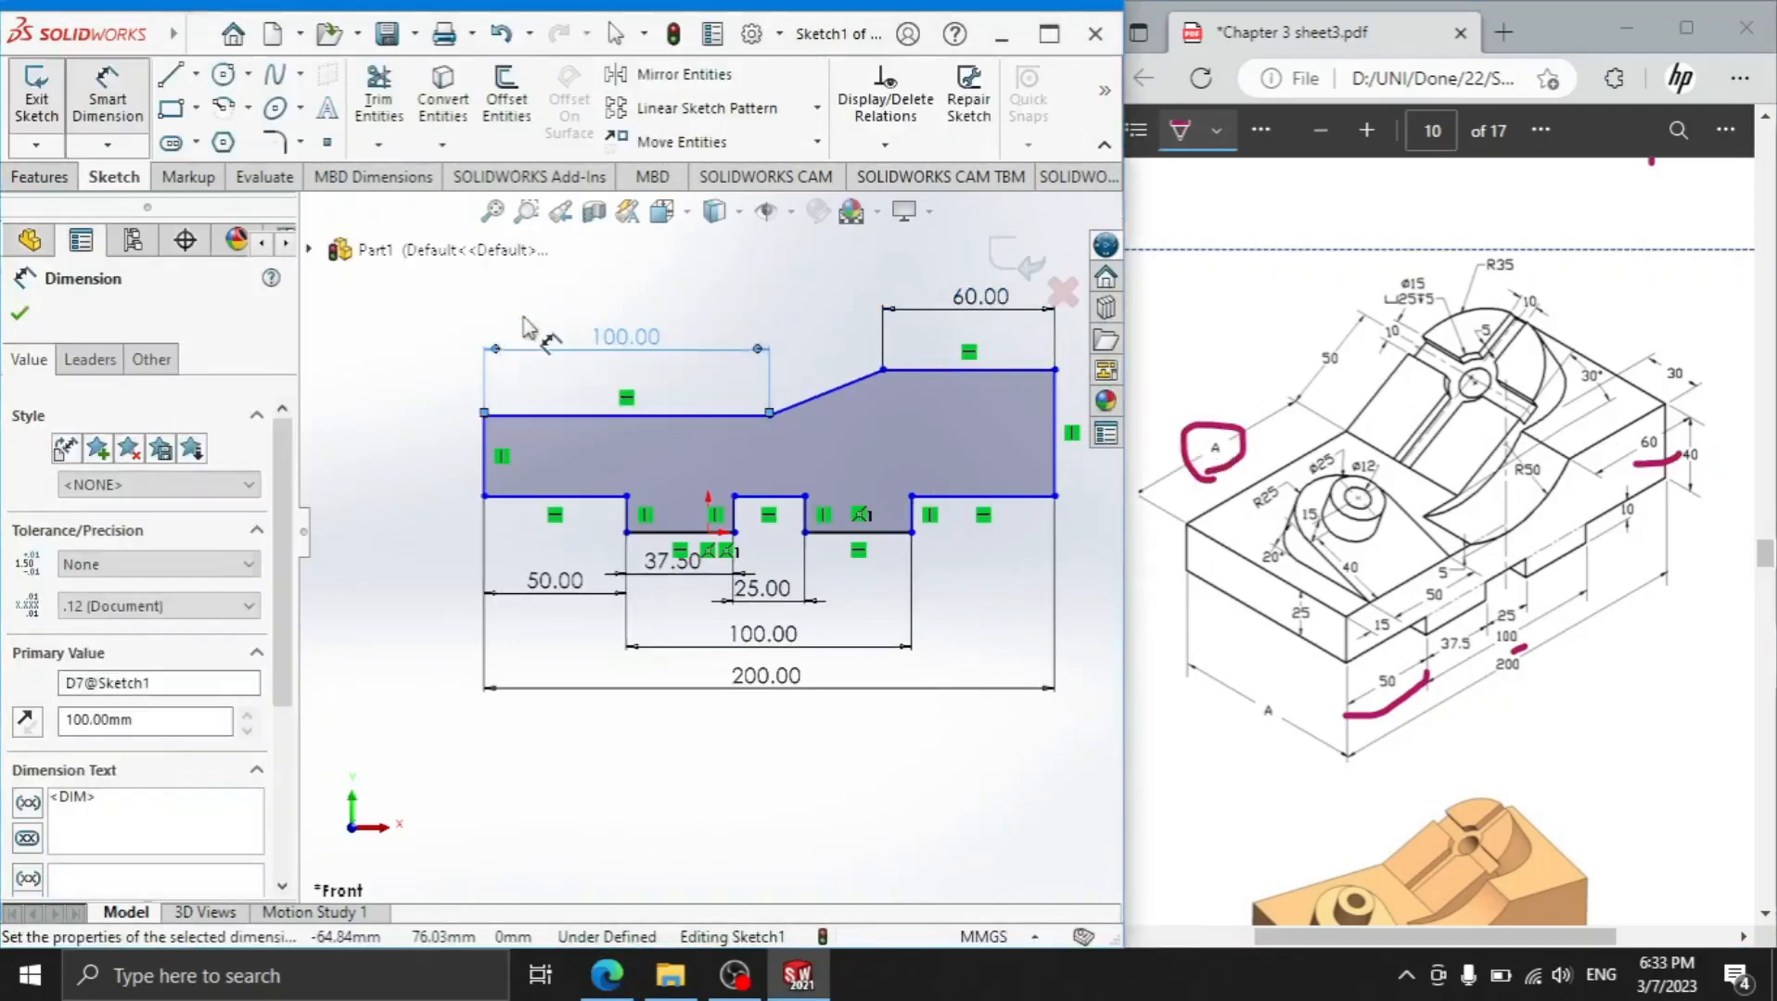
click(21, 317)
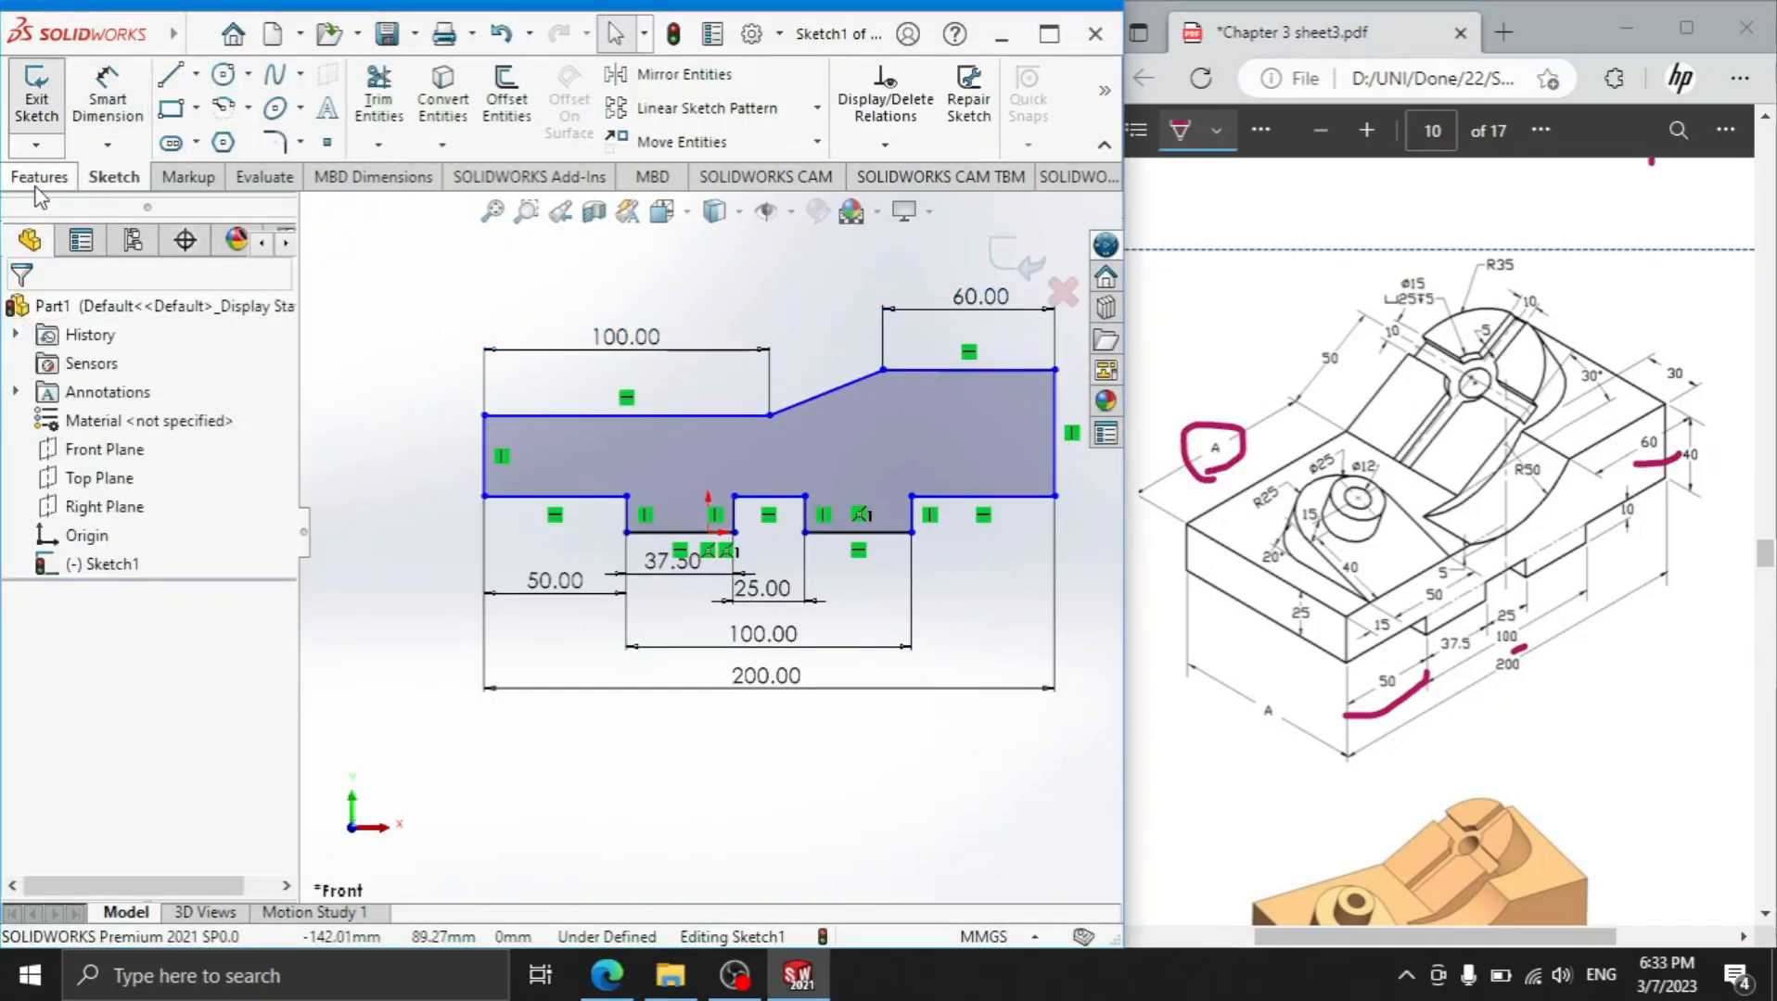
Extrude the front profile to a blind depth of 100 mm, marking the depth label A on the reference drawing
click(39, 177)
click(46, 97)
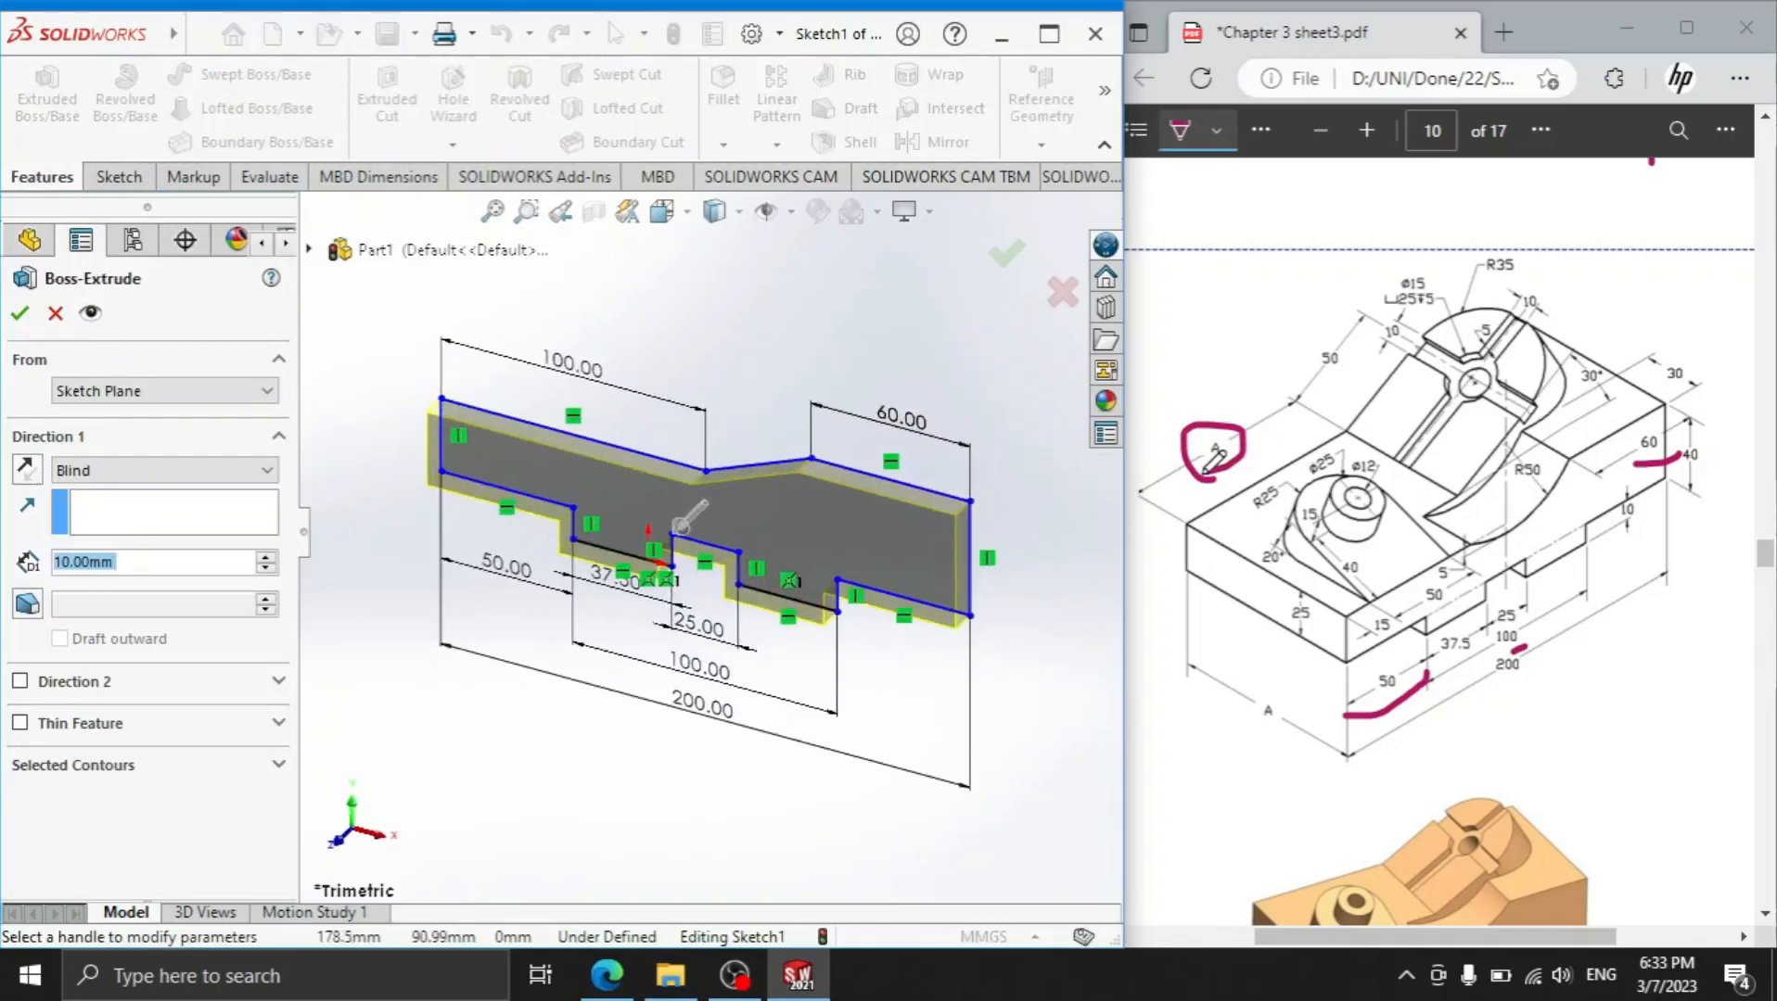
drag(1207, 475, 1239, 458)
drag(1260, 729, 1275, 742)
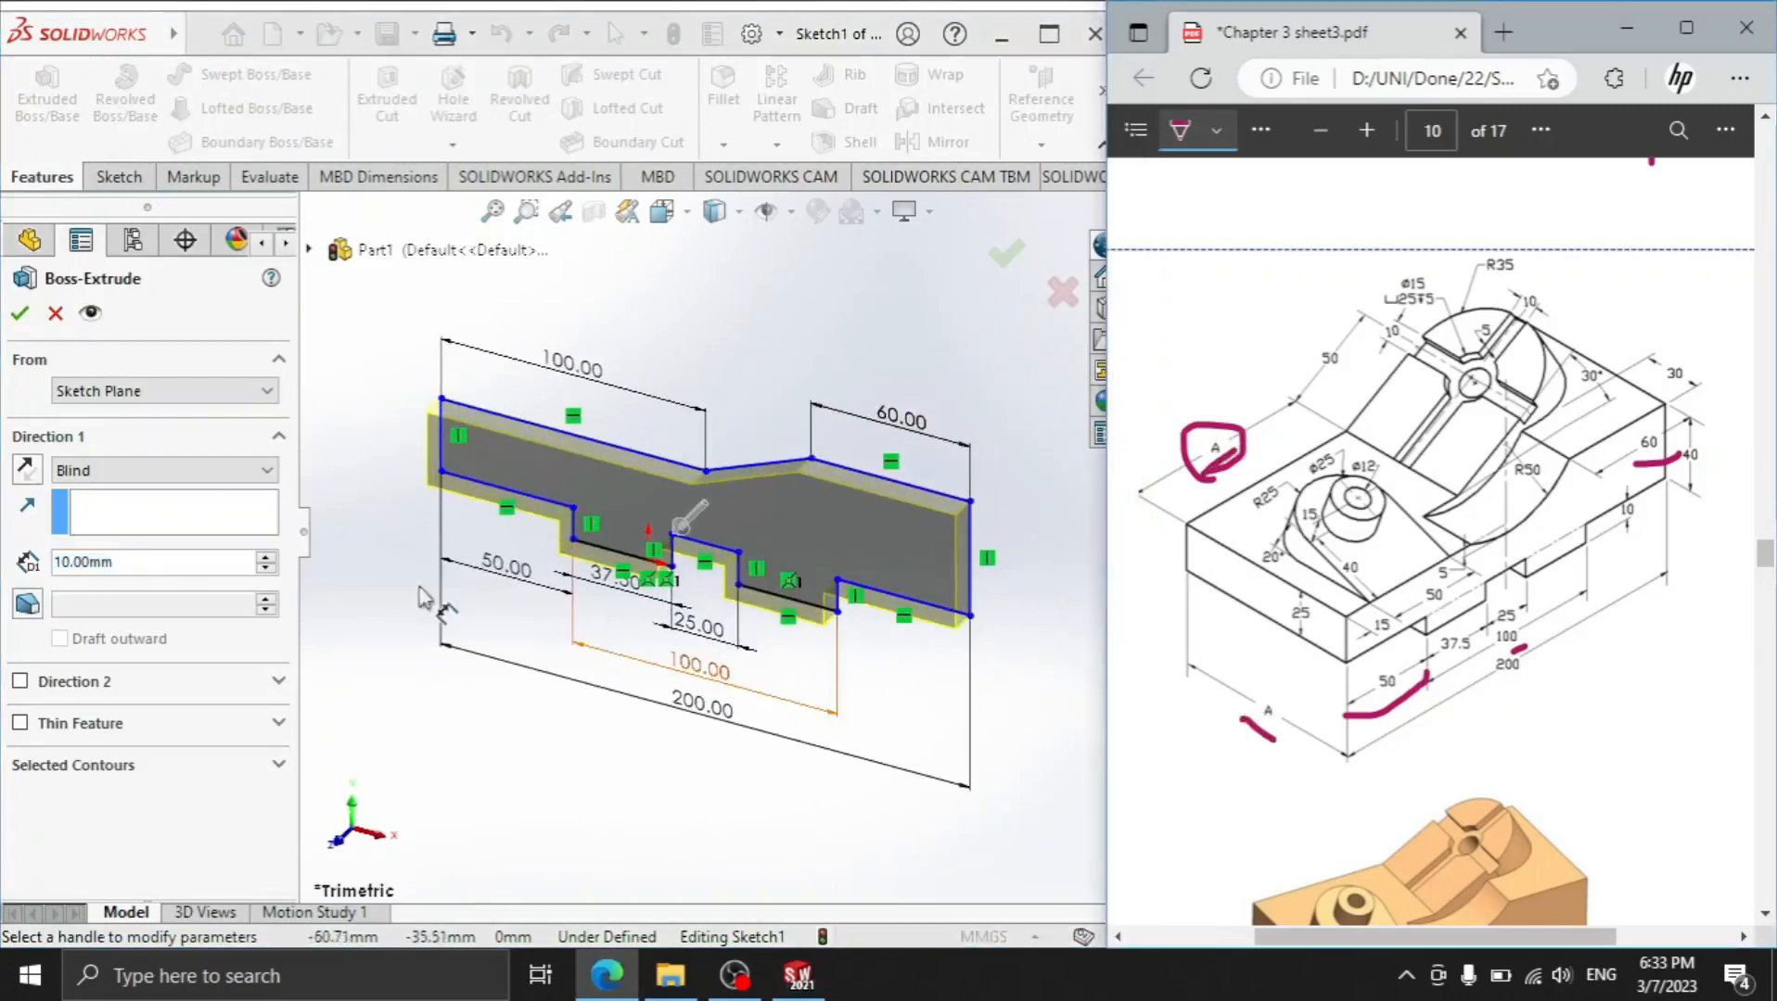
click(134, 563)
text(100)
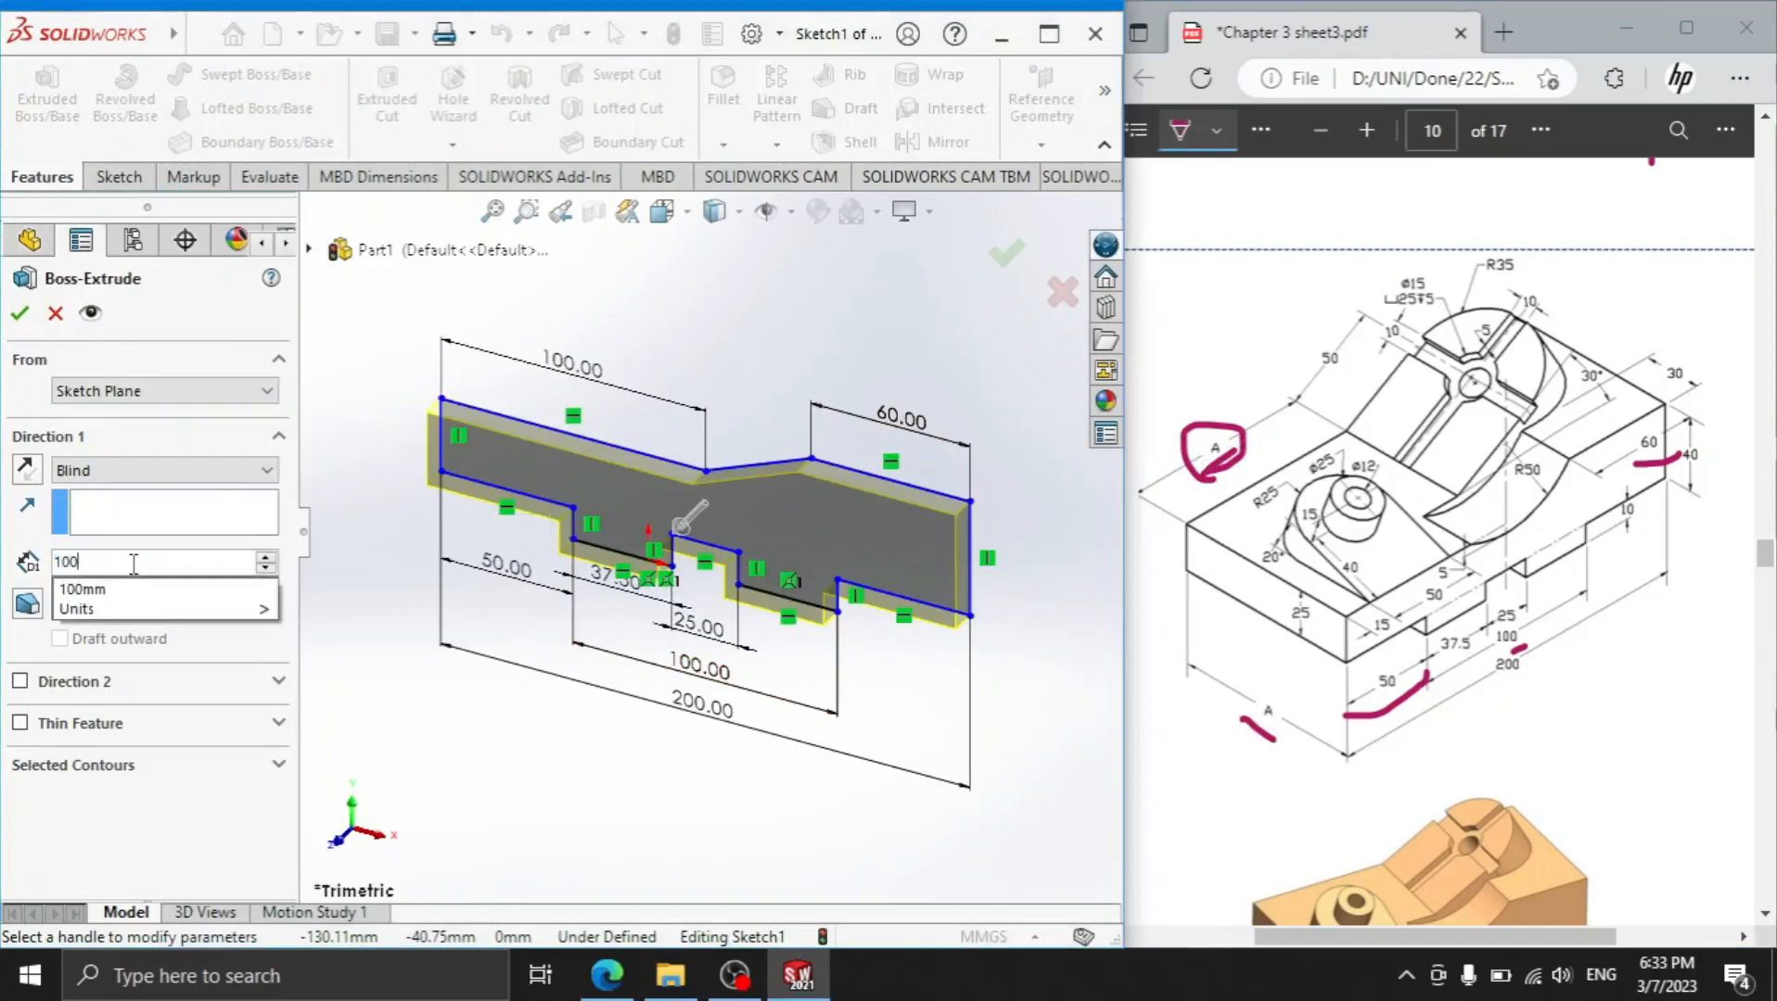
key(Return)
click(18, 315)
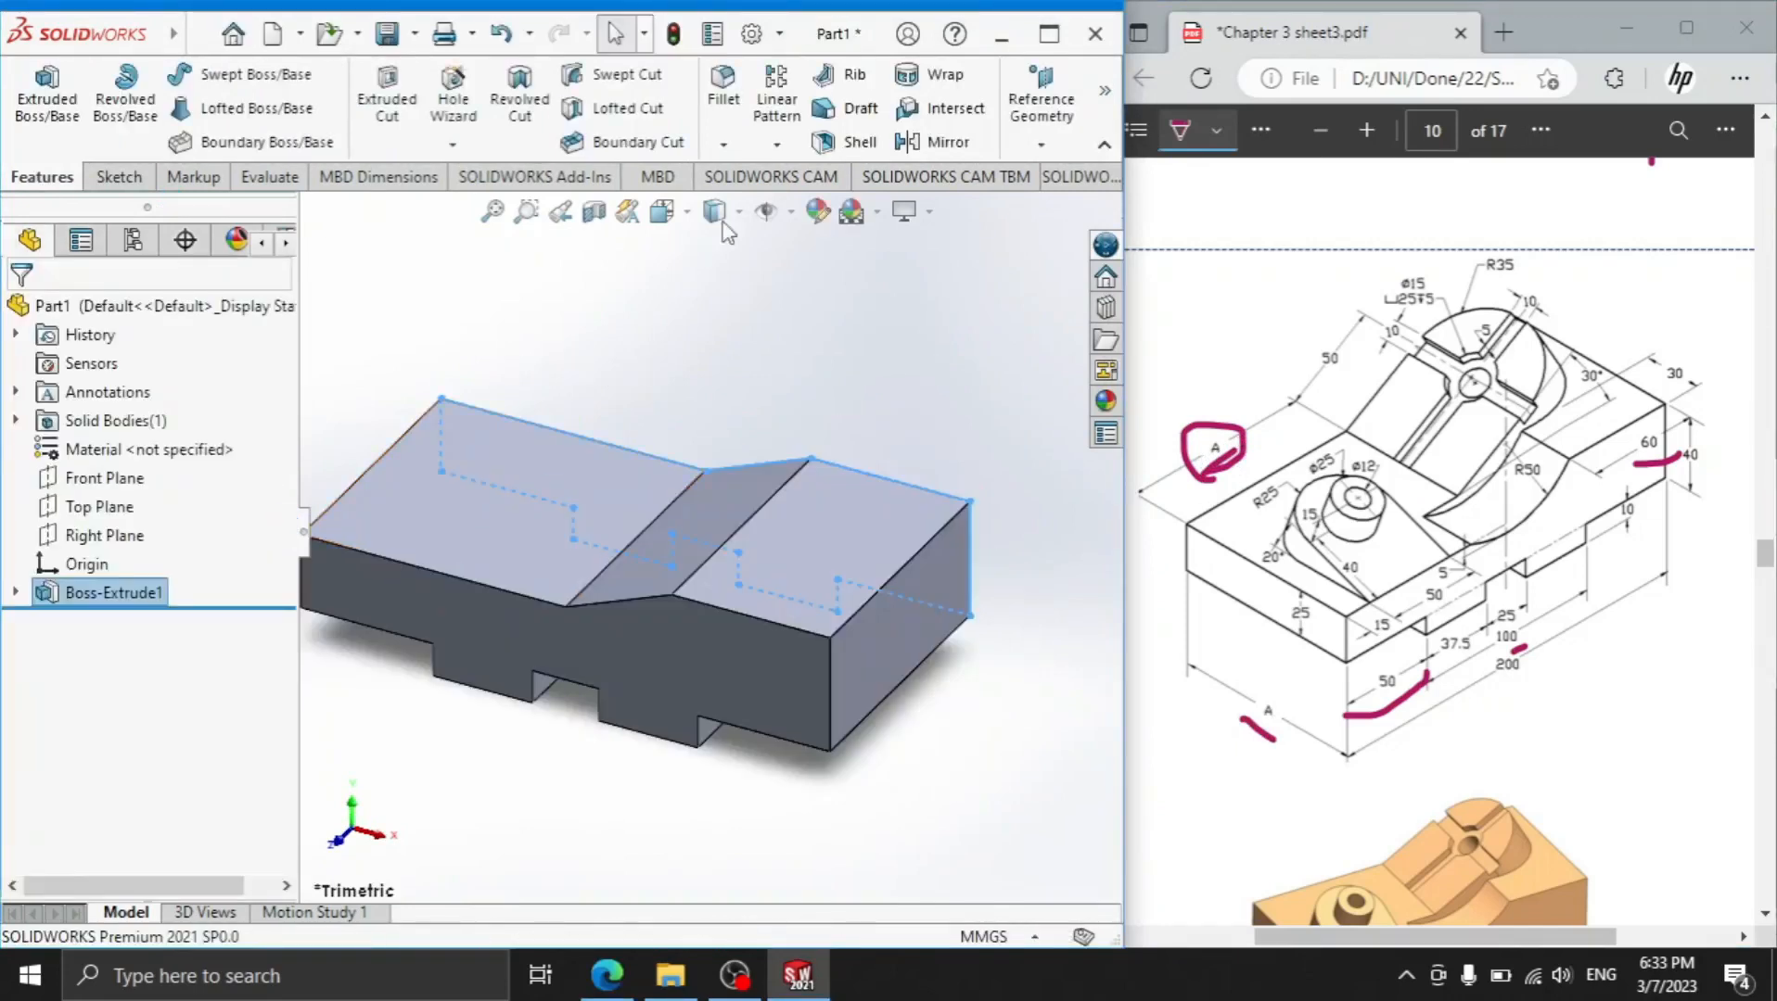
Start a reference plane from the block's lower top face and that face's long front edge
click(685, 219)
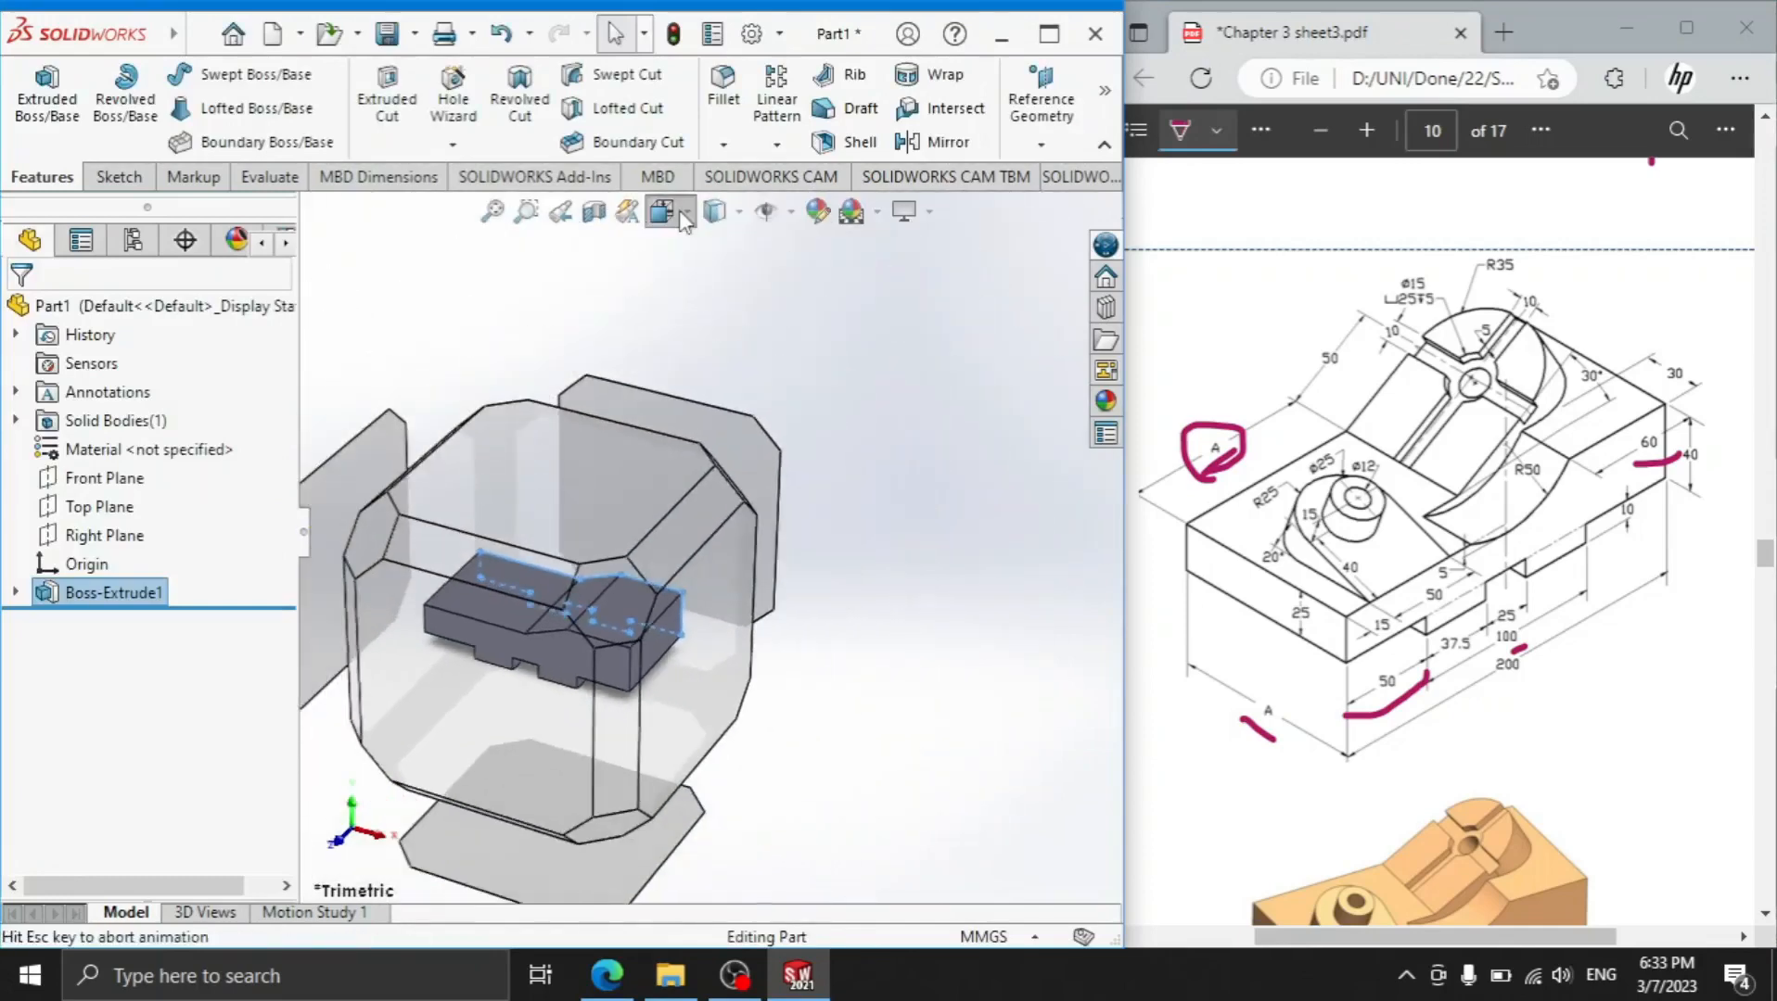
click(669, 215)
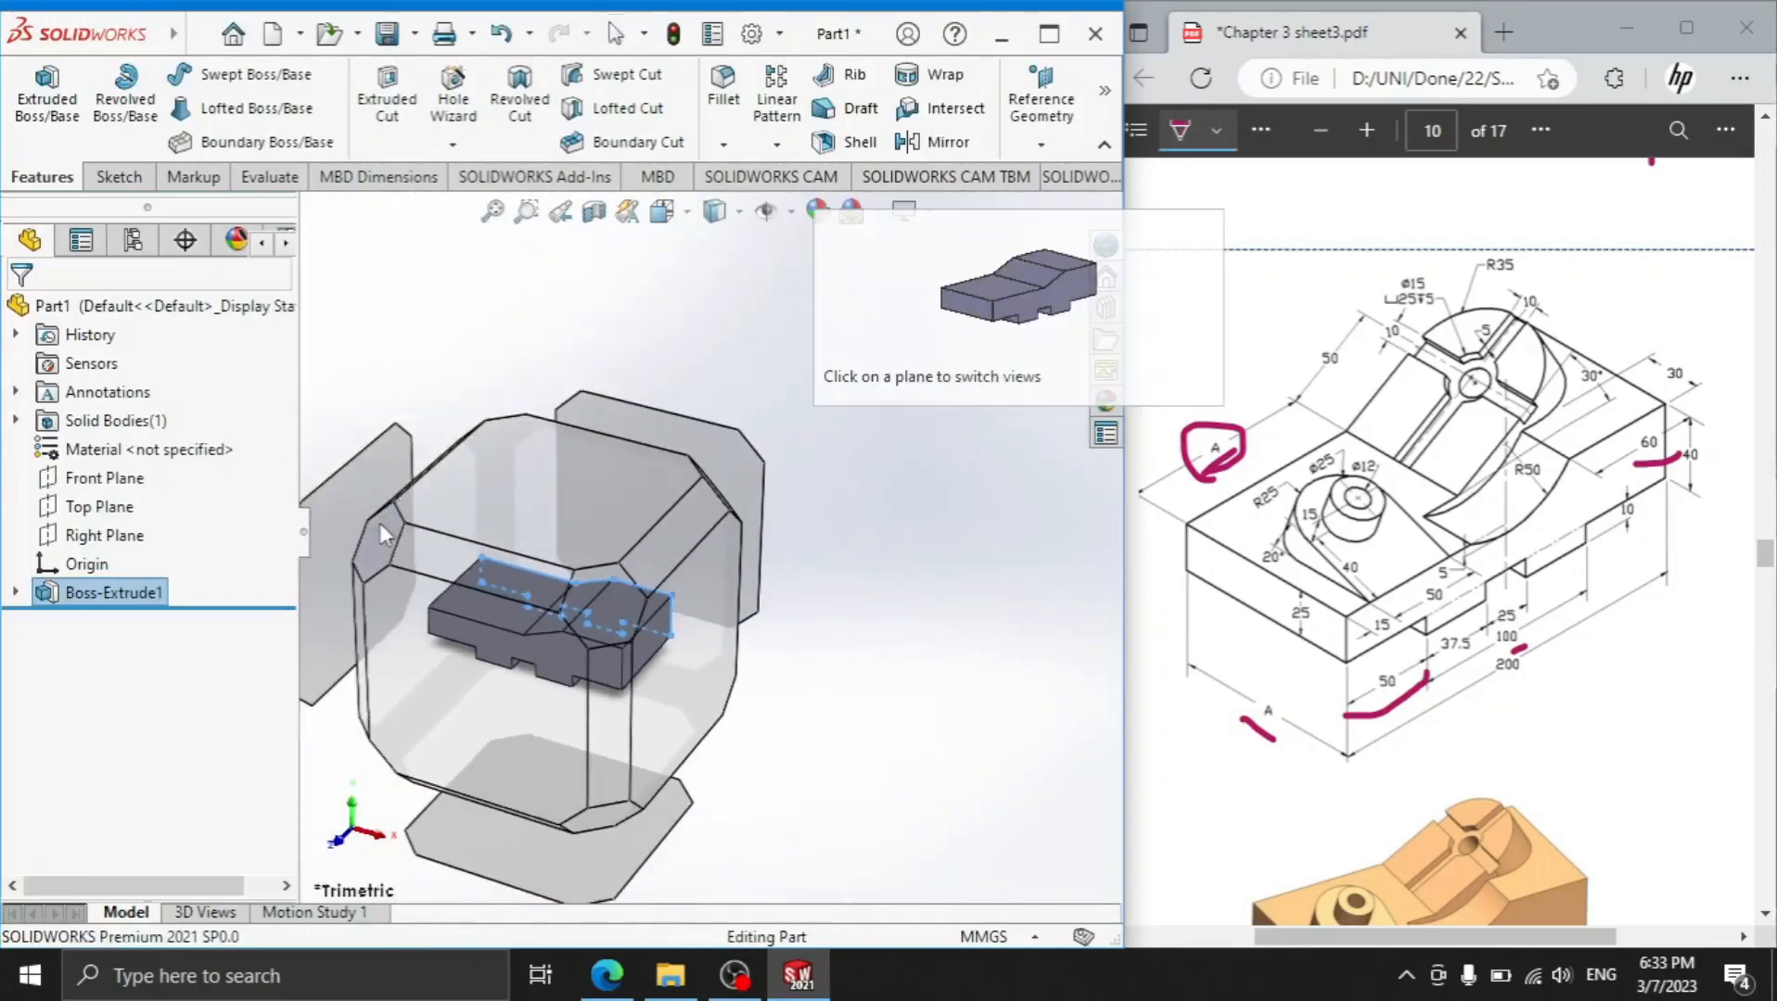
click(385, 531)
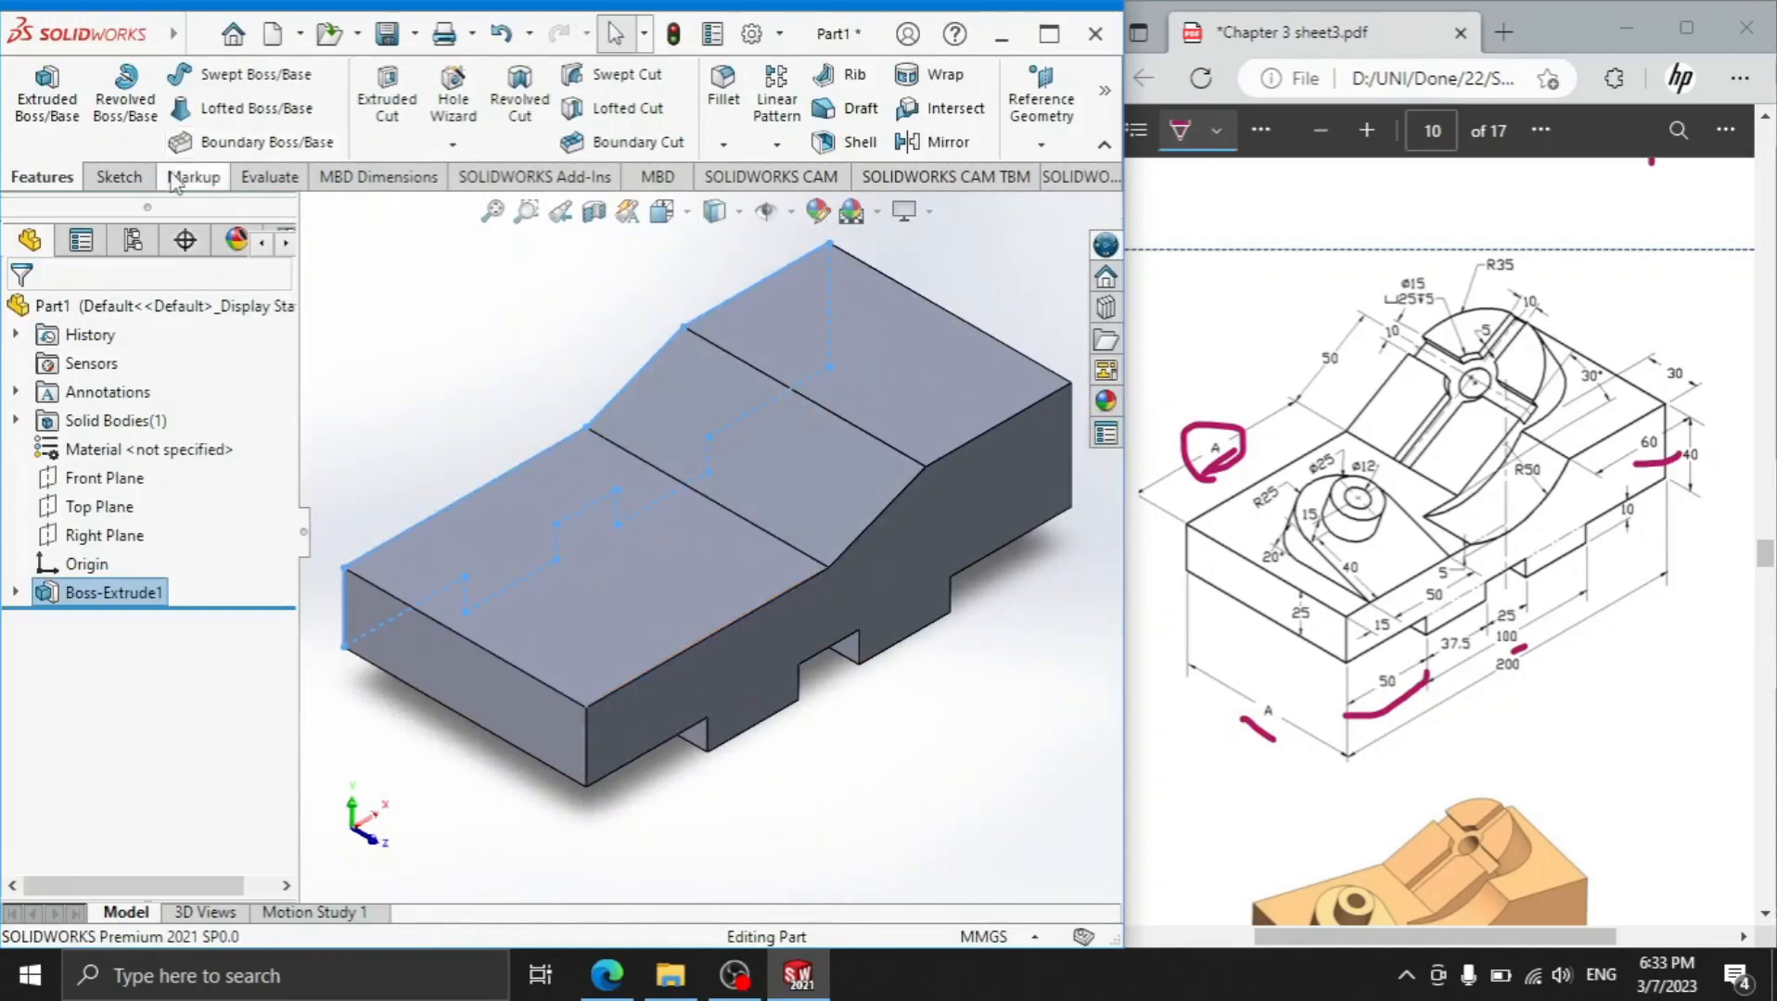
click(1100, 93)
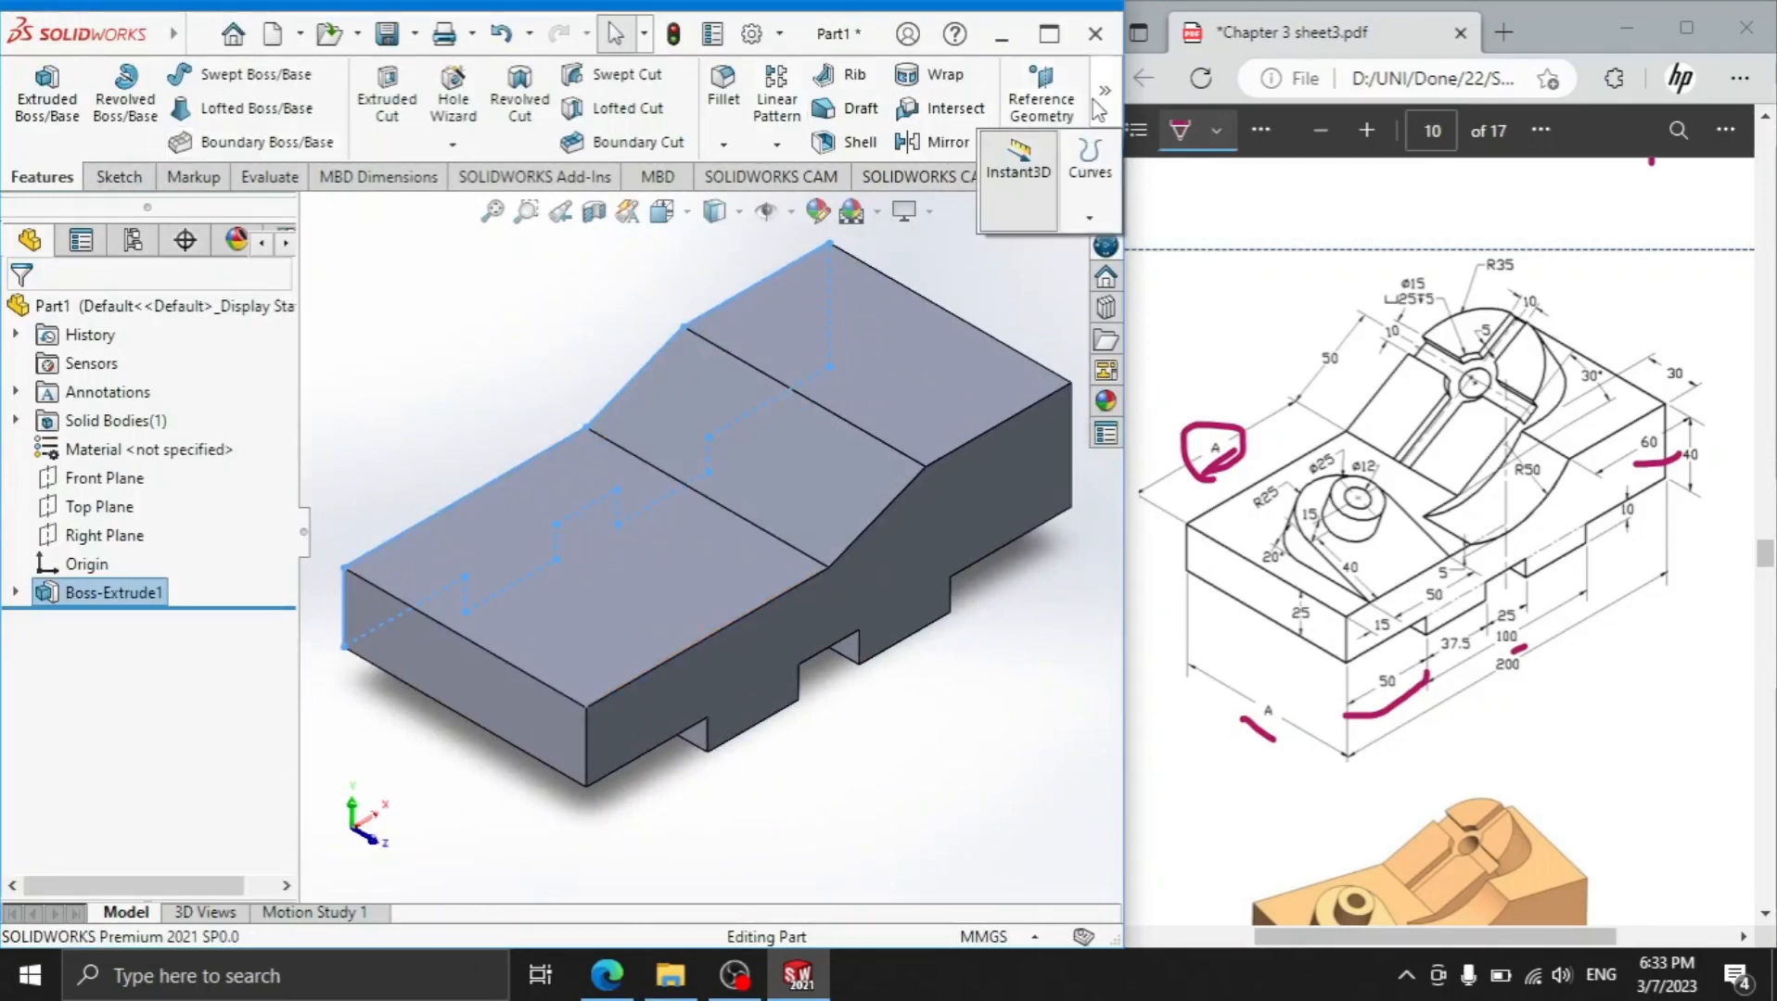
click(1041, 146)
click(1051, 174)
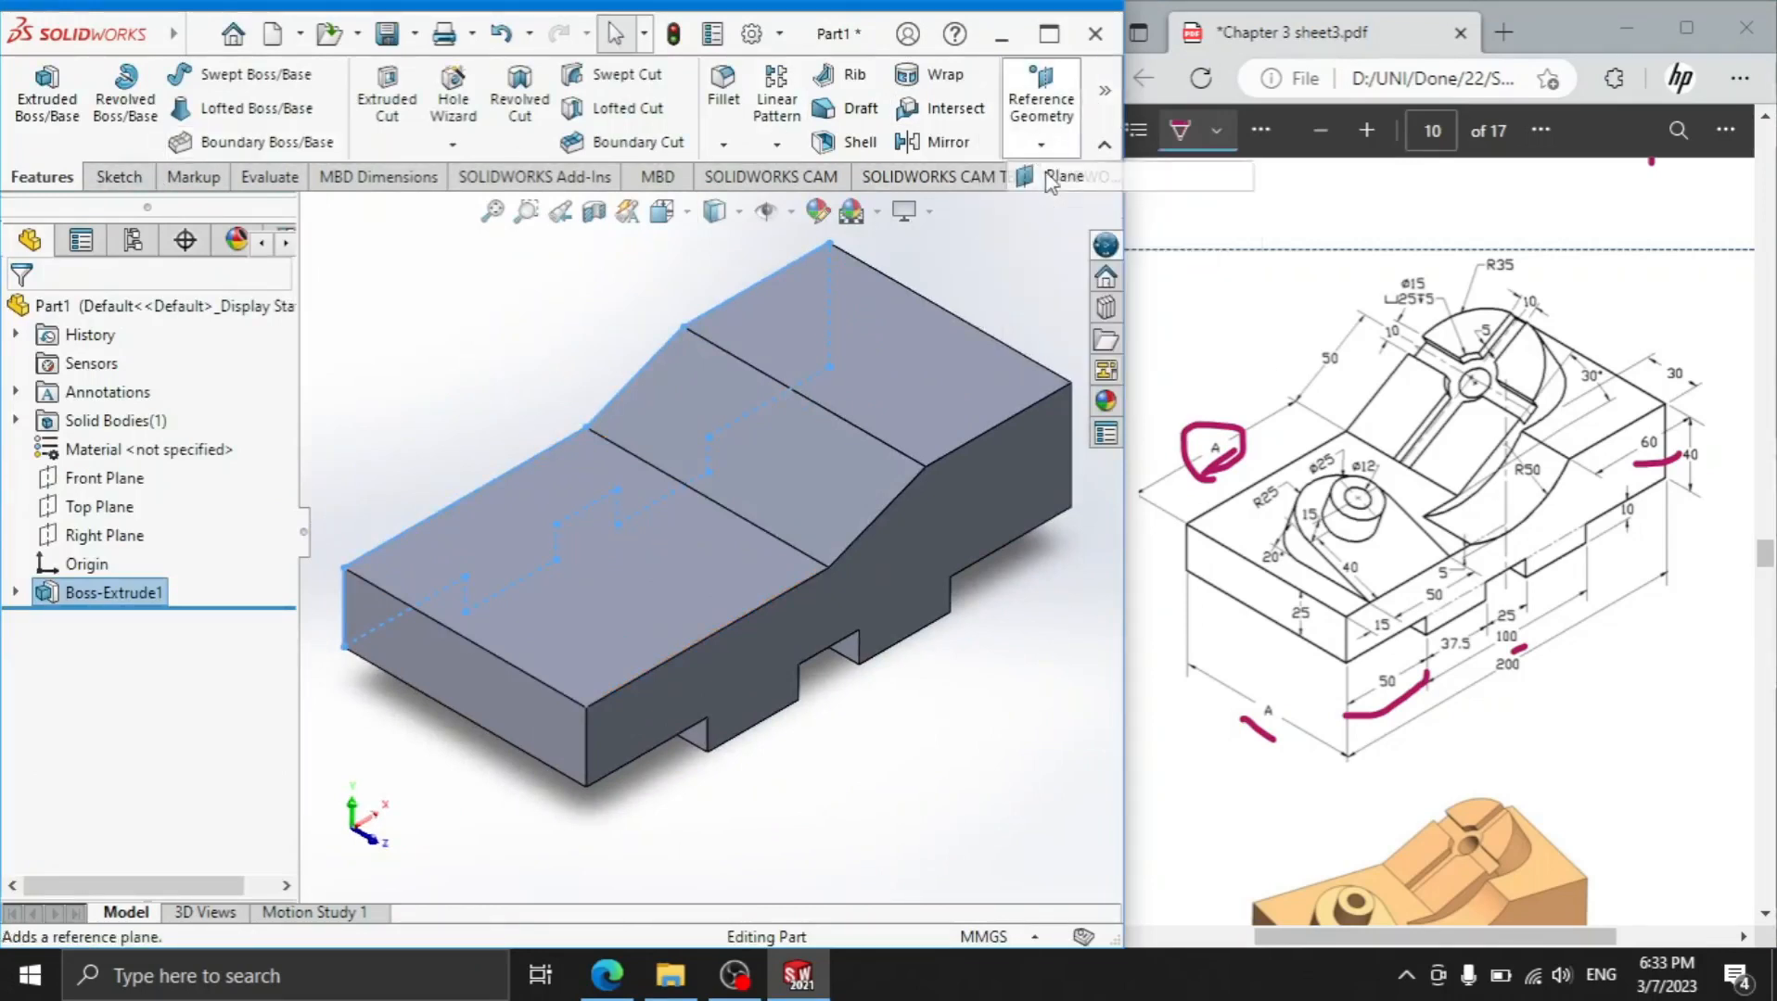
click(630, 619)
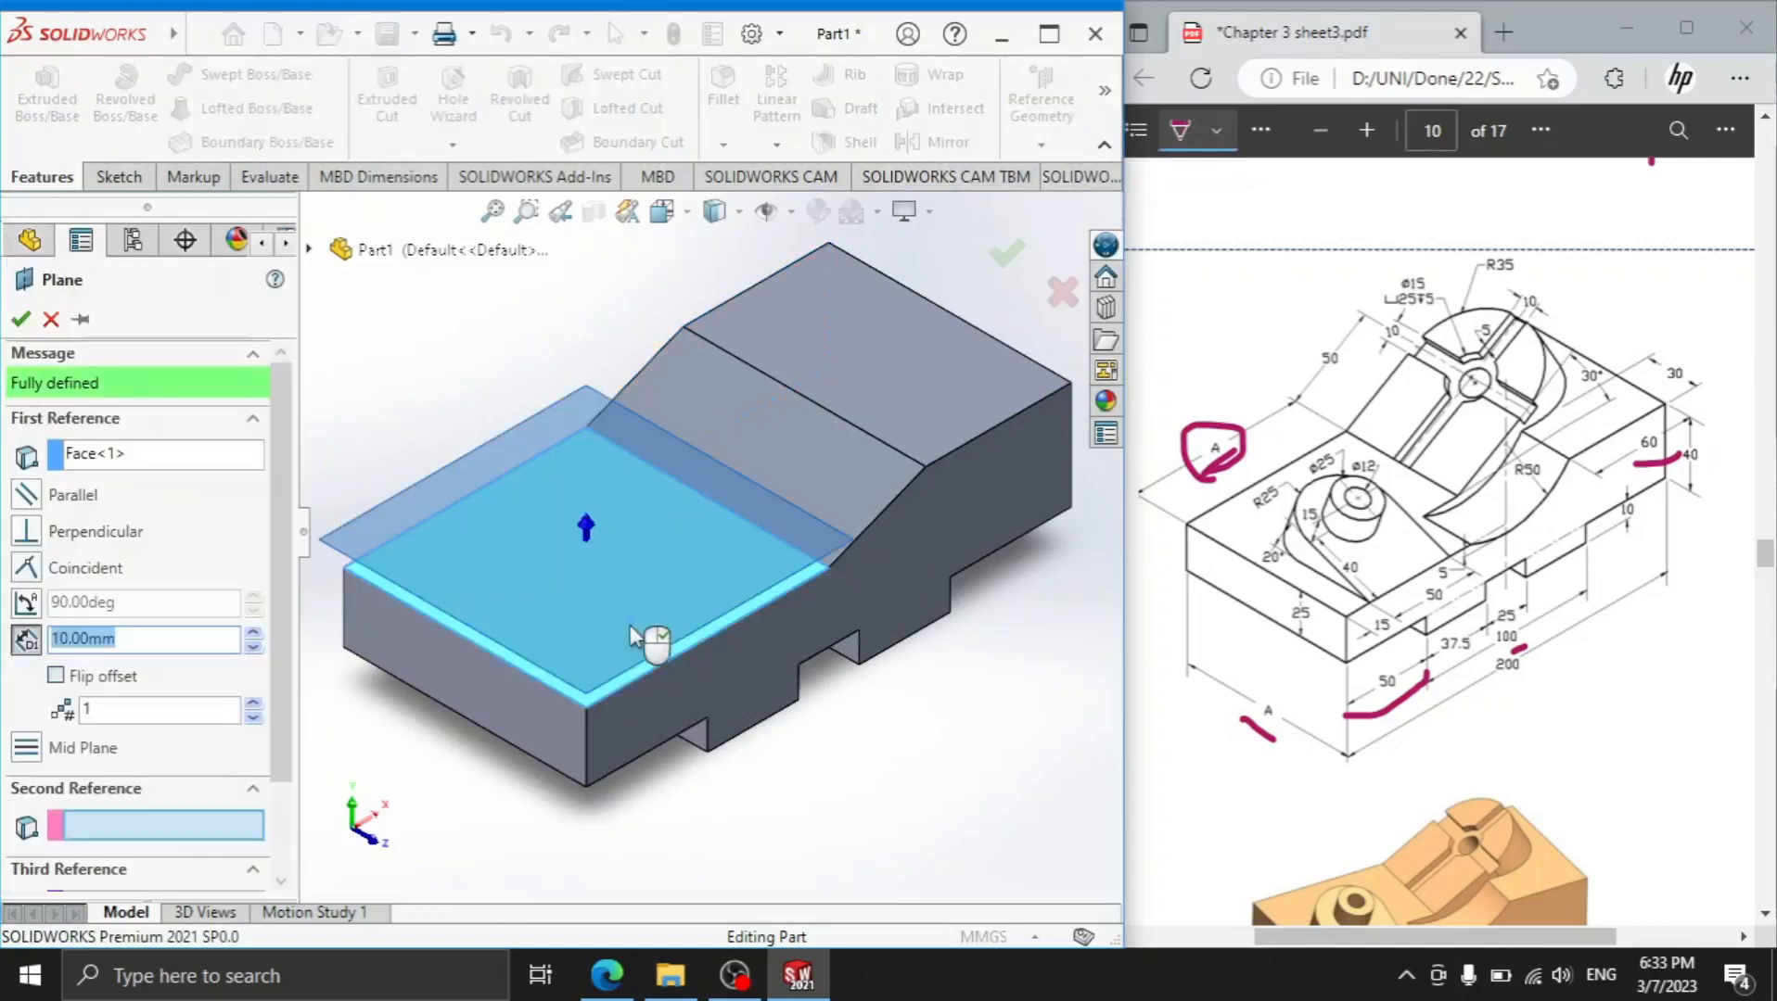
click(651, 673)
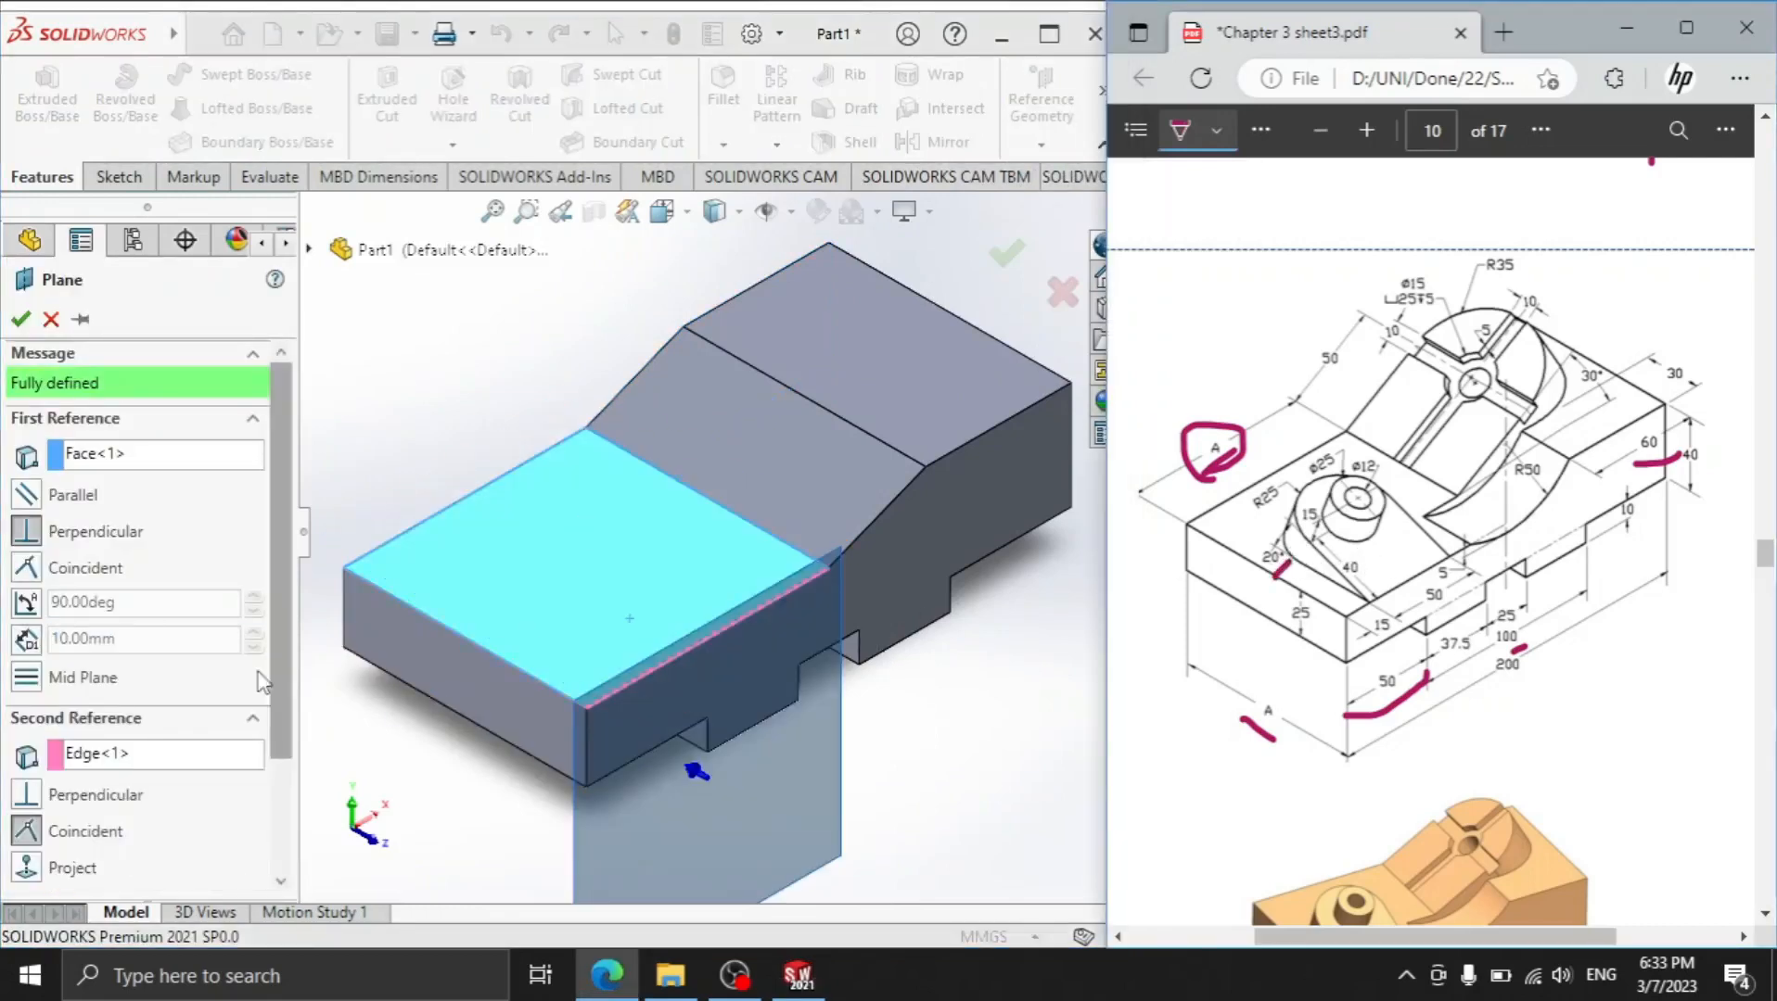
Set the reference plane's angle to 20 degrees, flip its offset so it rises above the lower top face, and create it
click(34, 608)
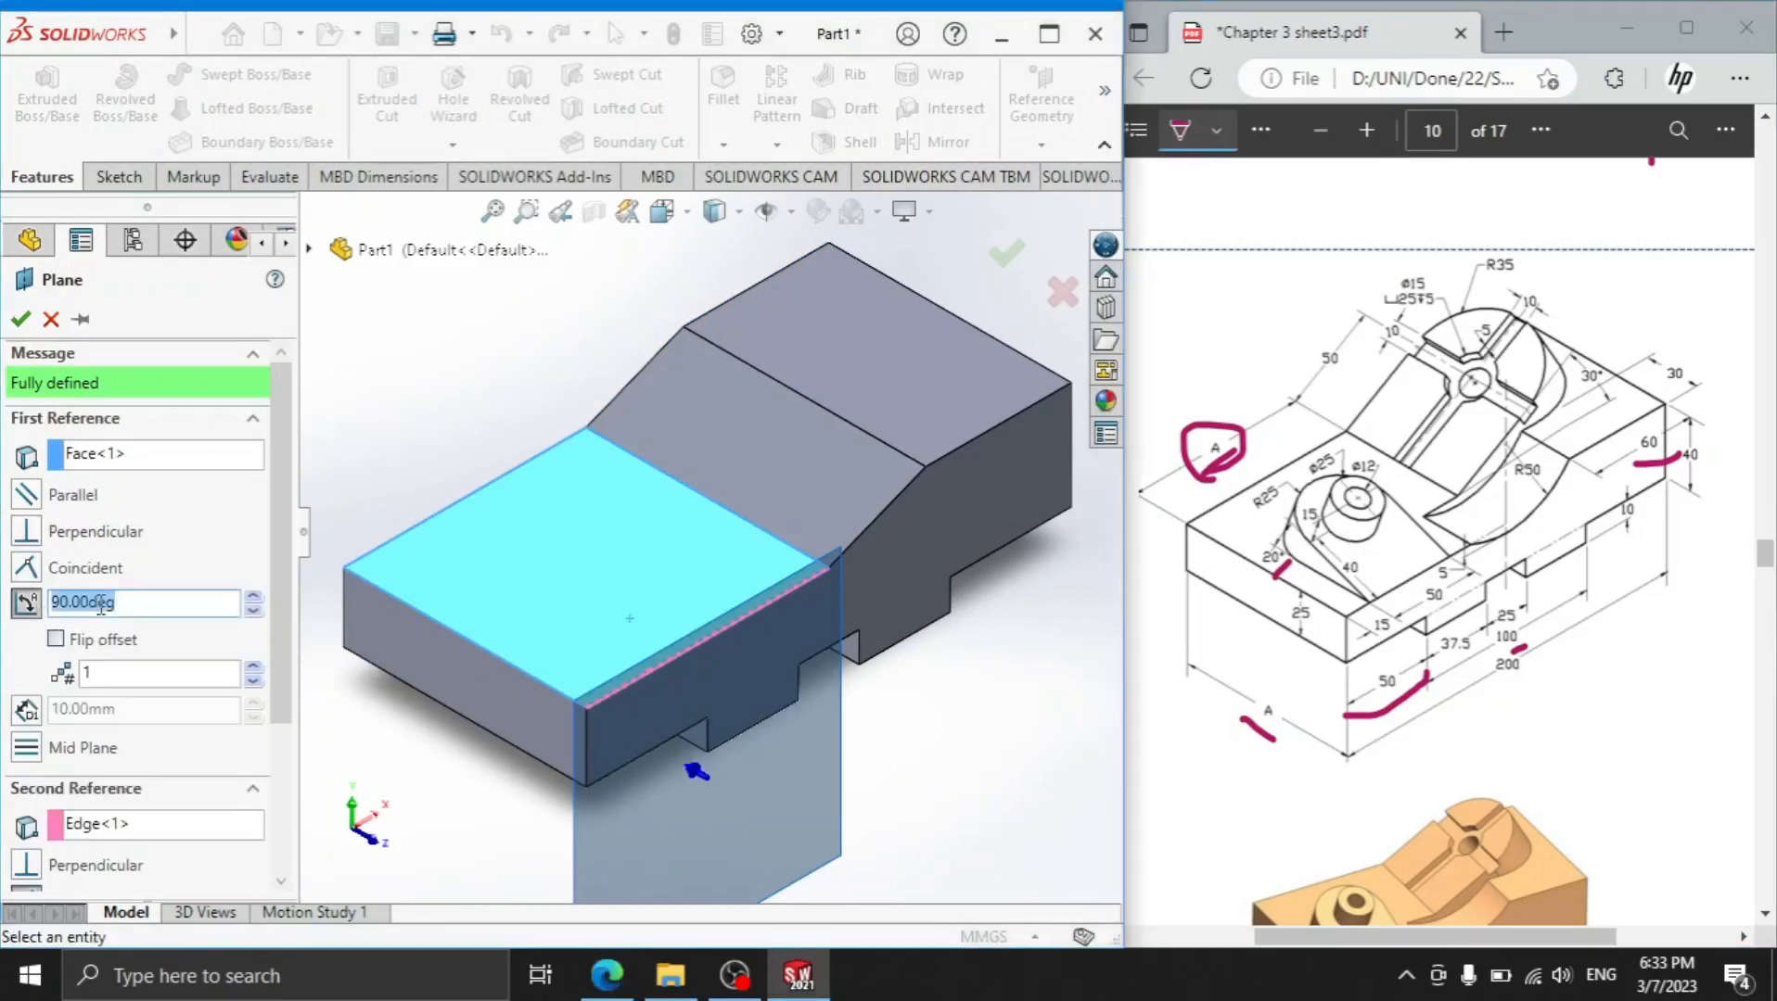
text(20)
key(Return)
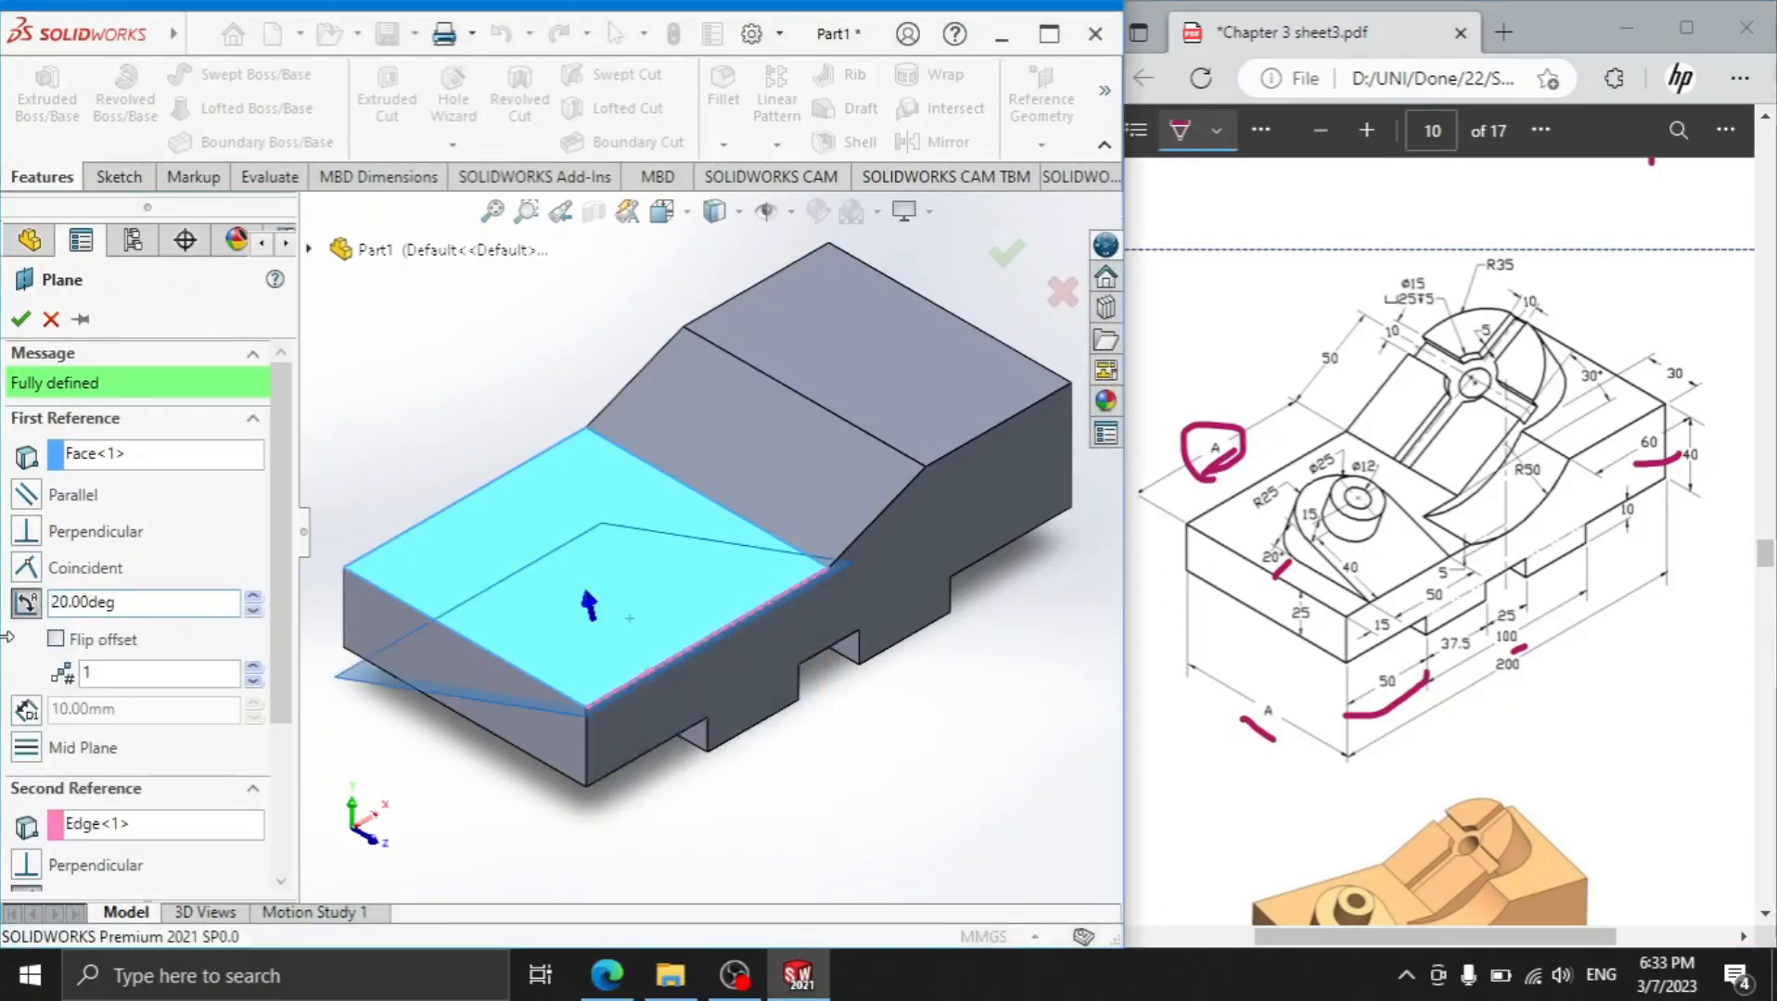
click(55, 640)
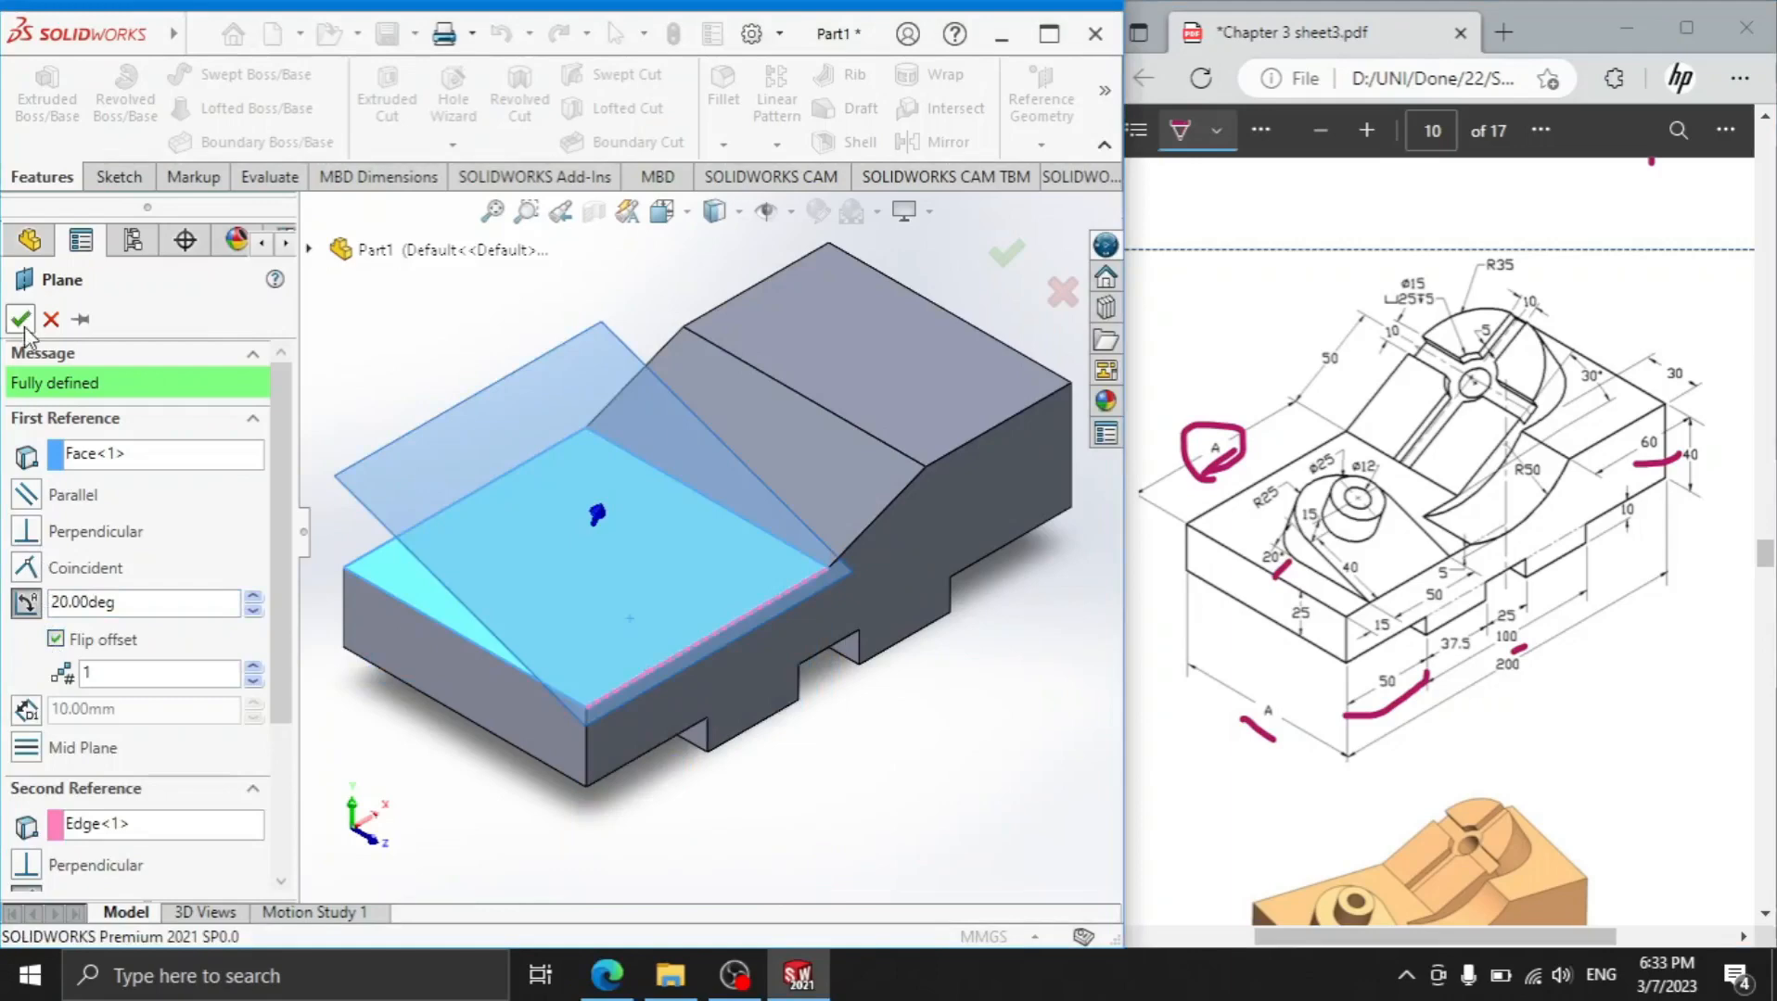
click(21, 320)
right_click(84, 622)
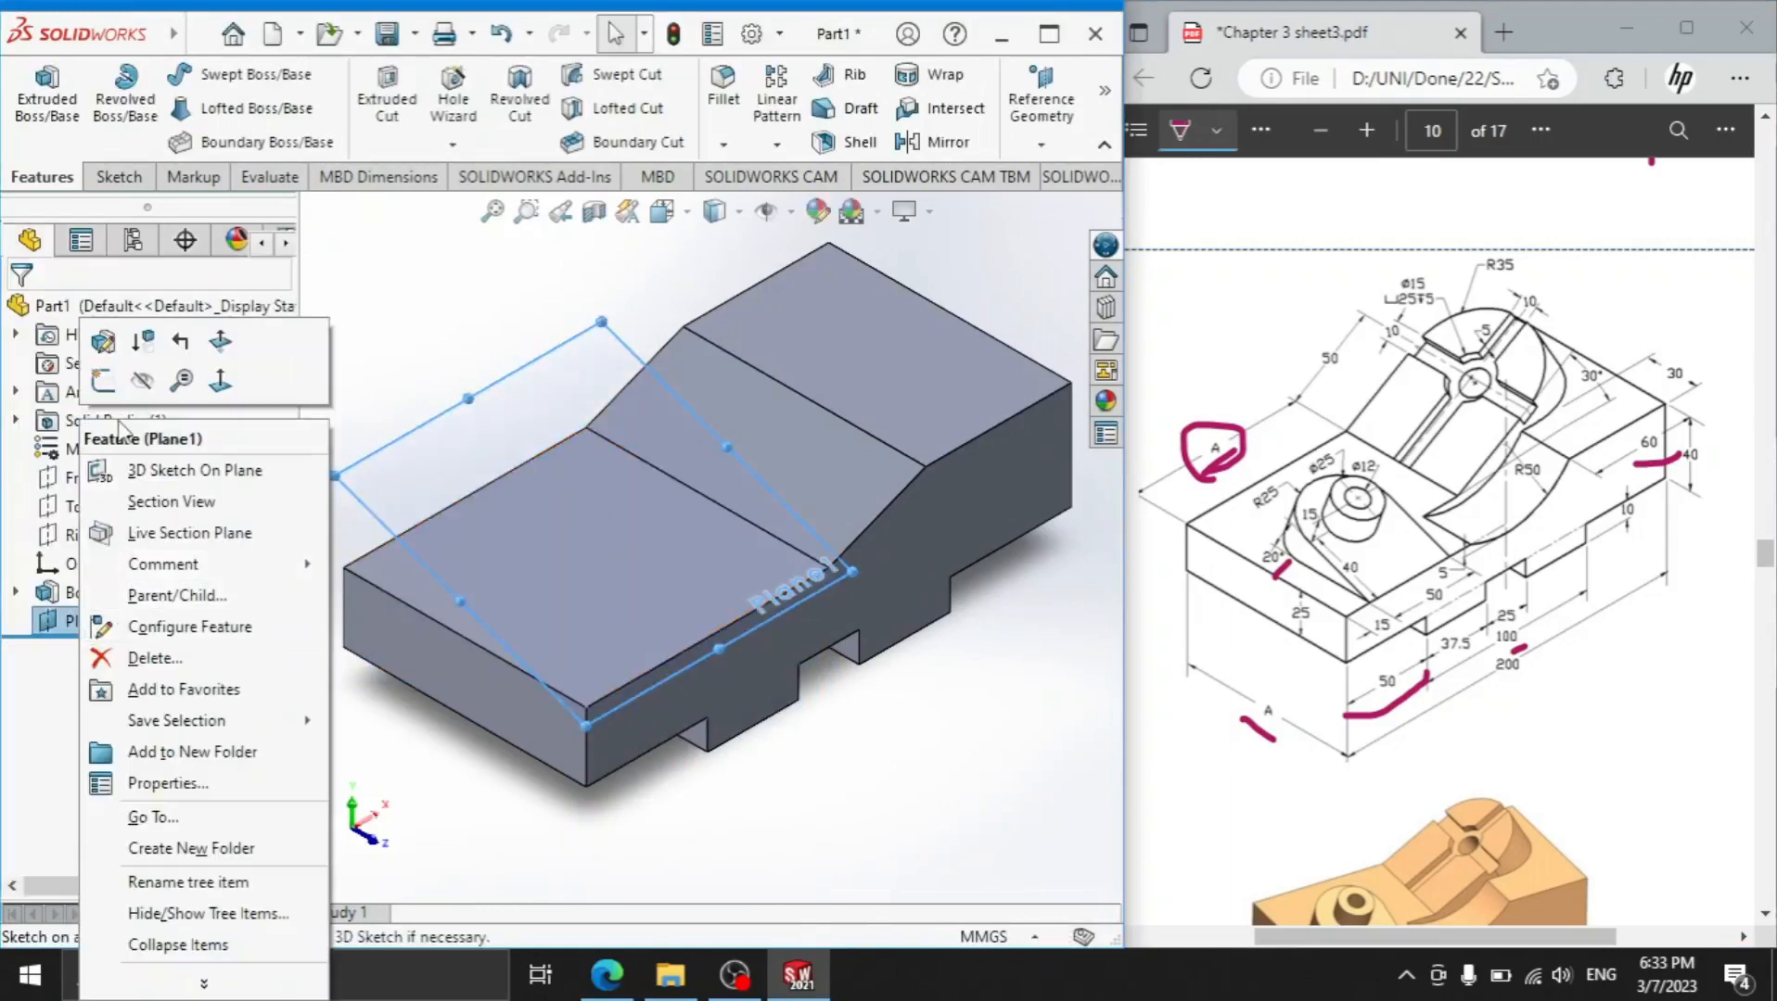
click(102, 380)
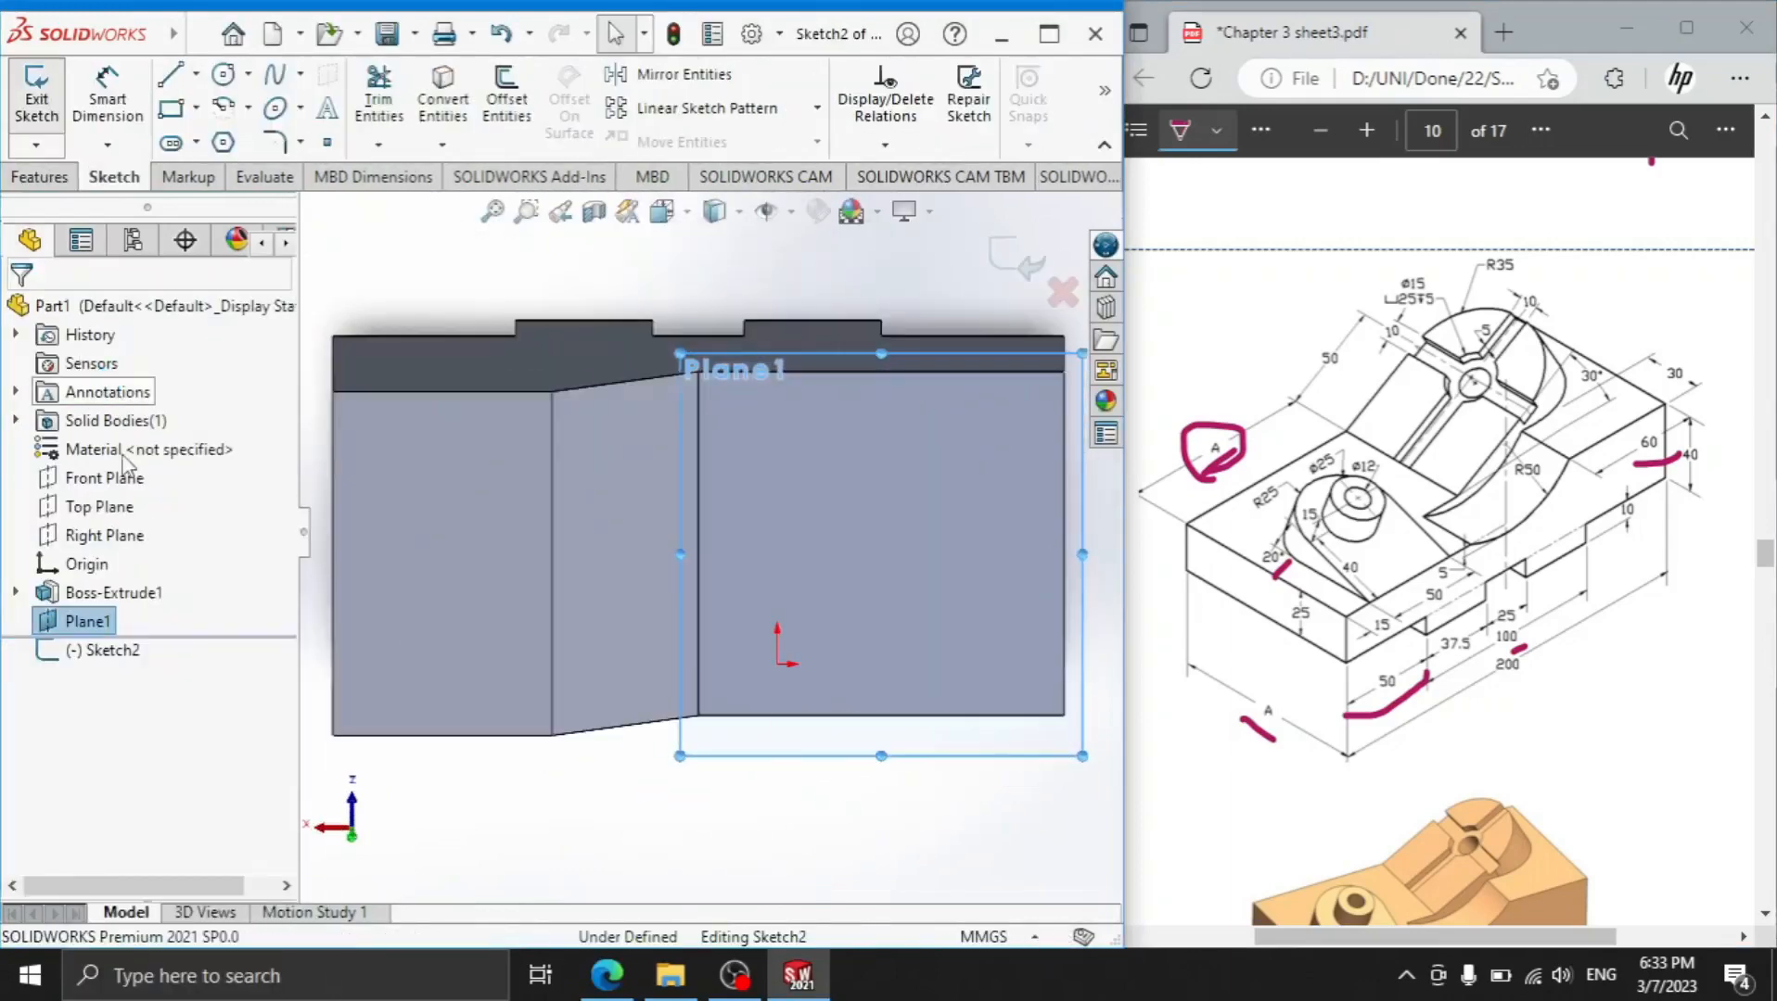
right_click(93, 623)
click(240, 514)
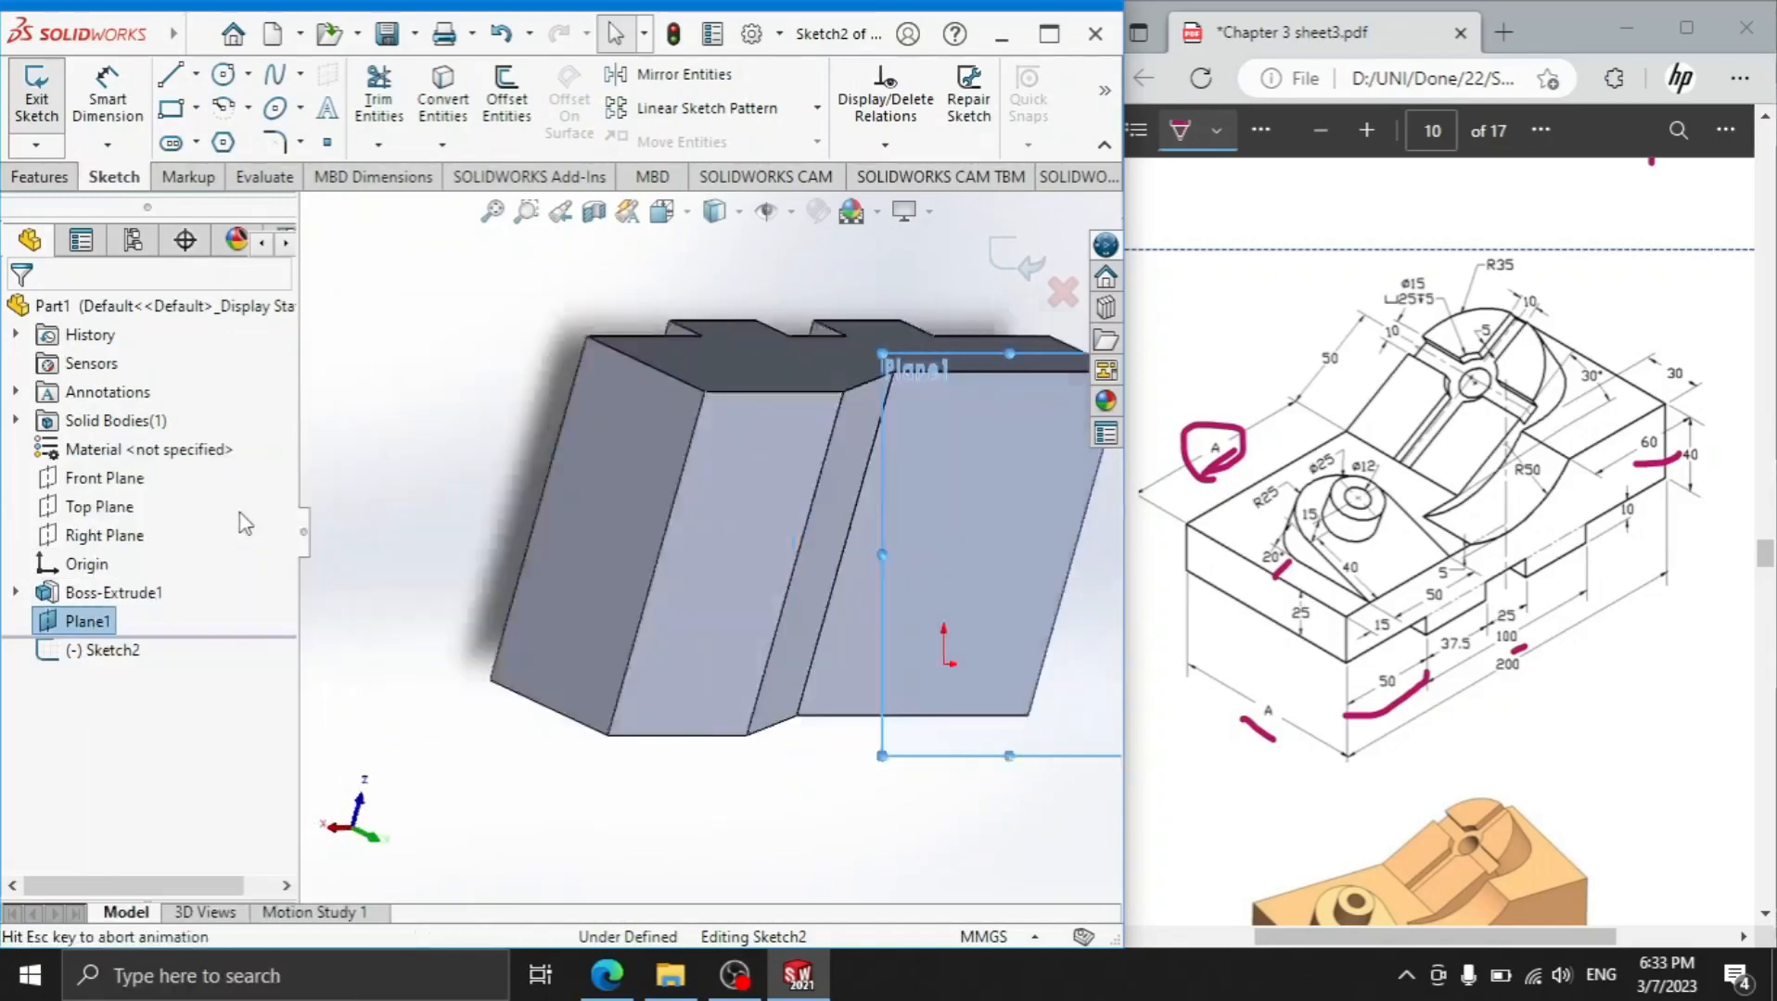
right_click(98, 624)
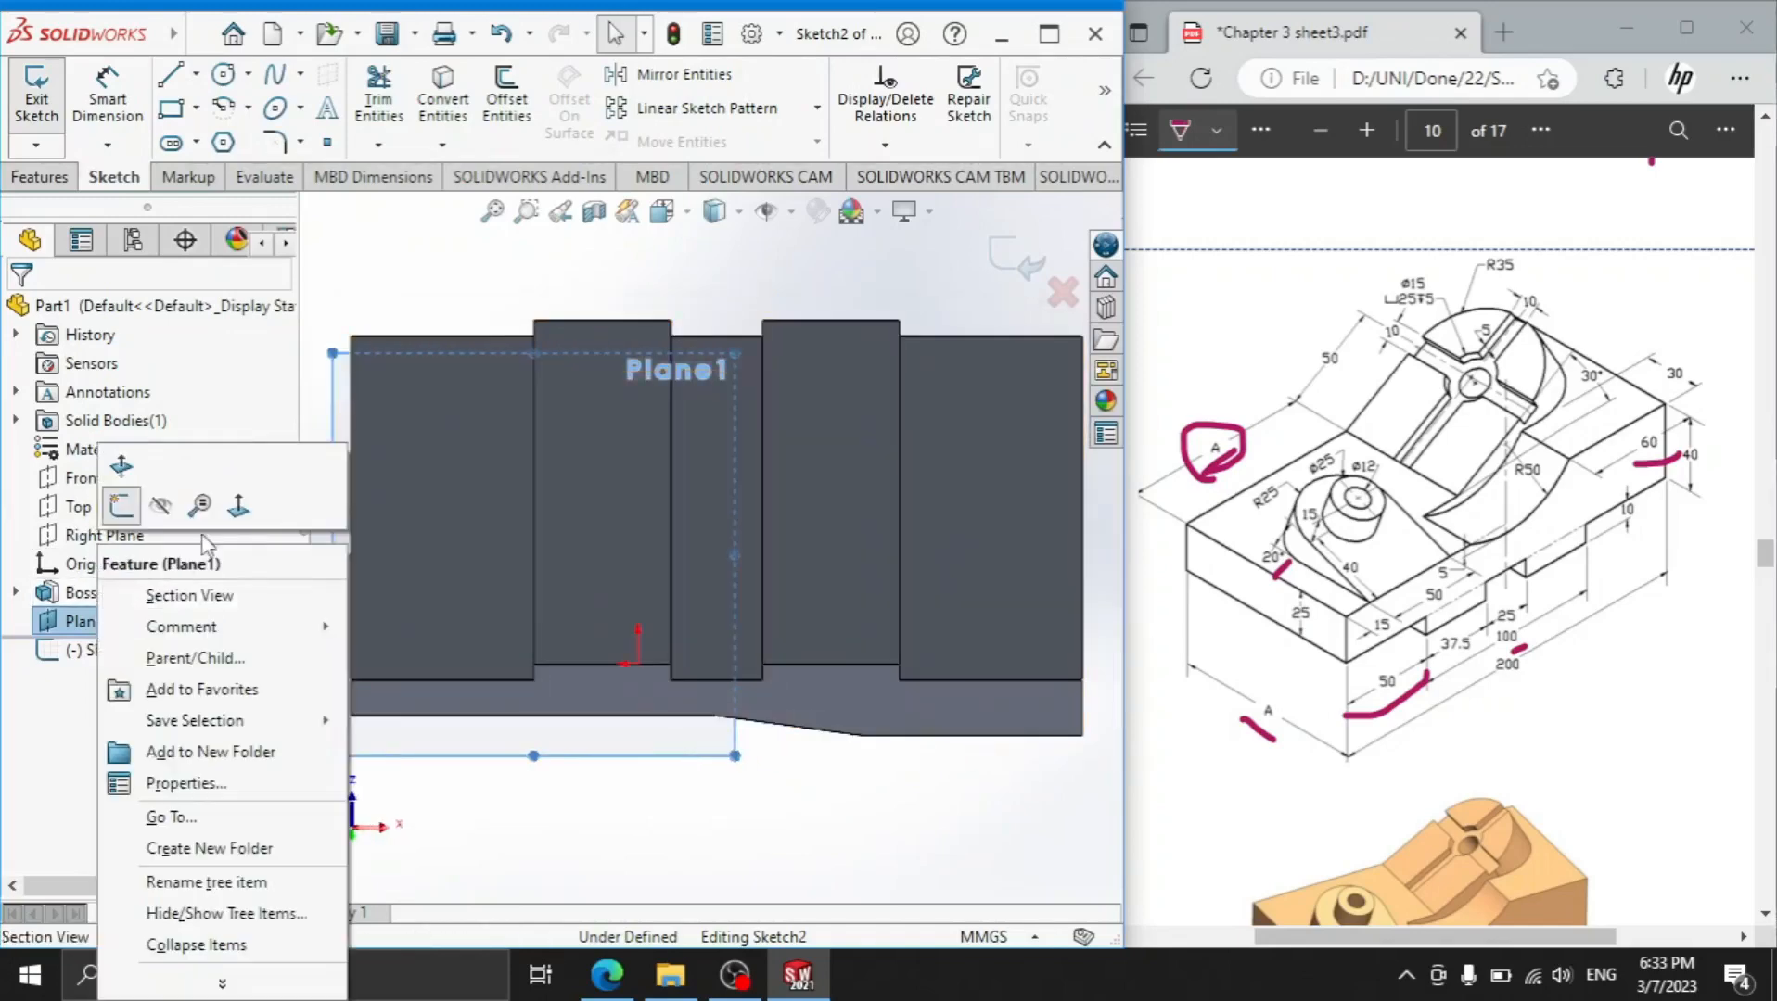
click(238, 506)
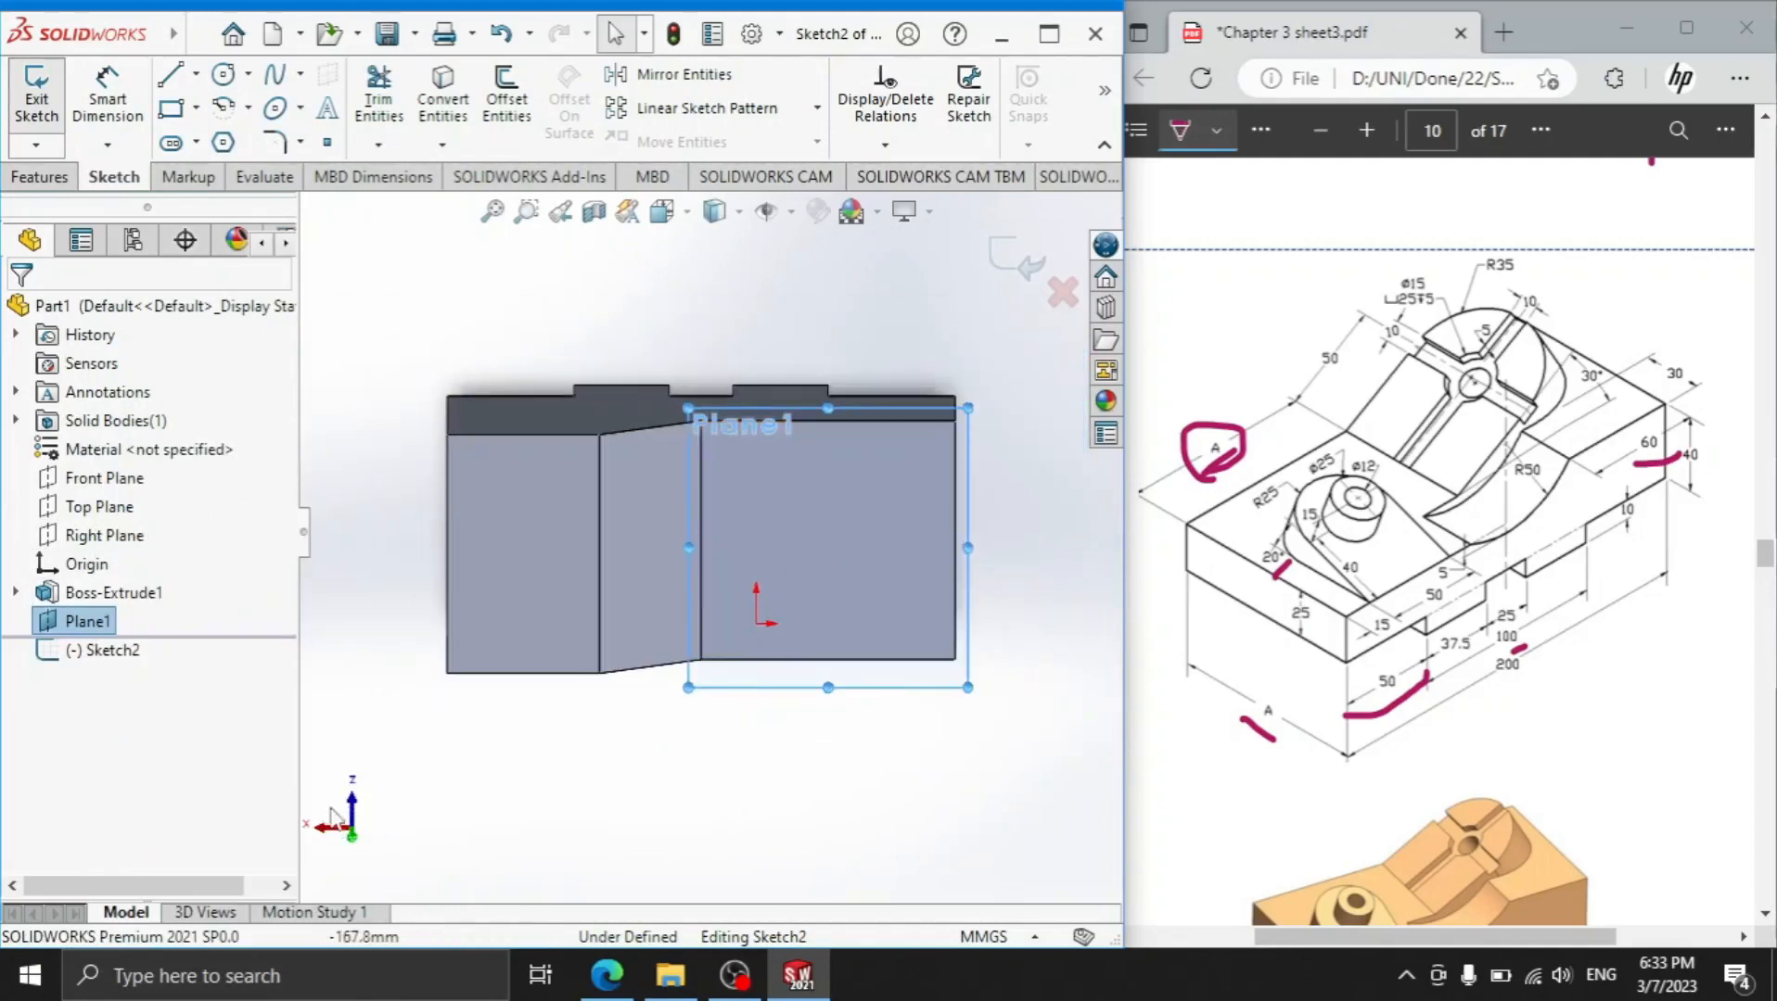
click(356, 832)
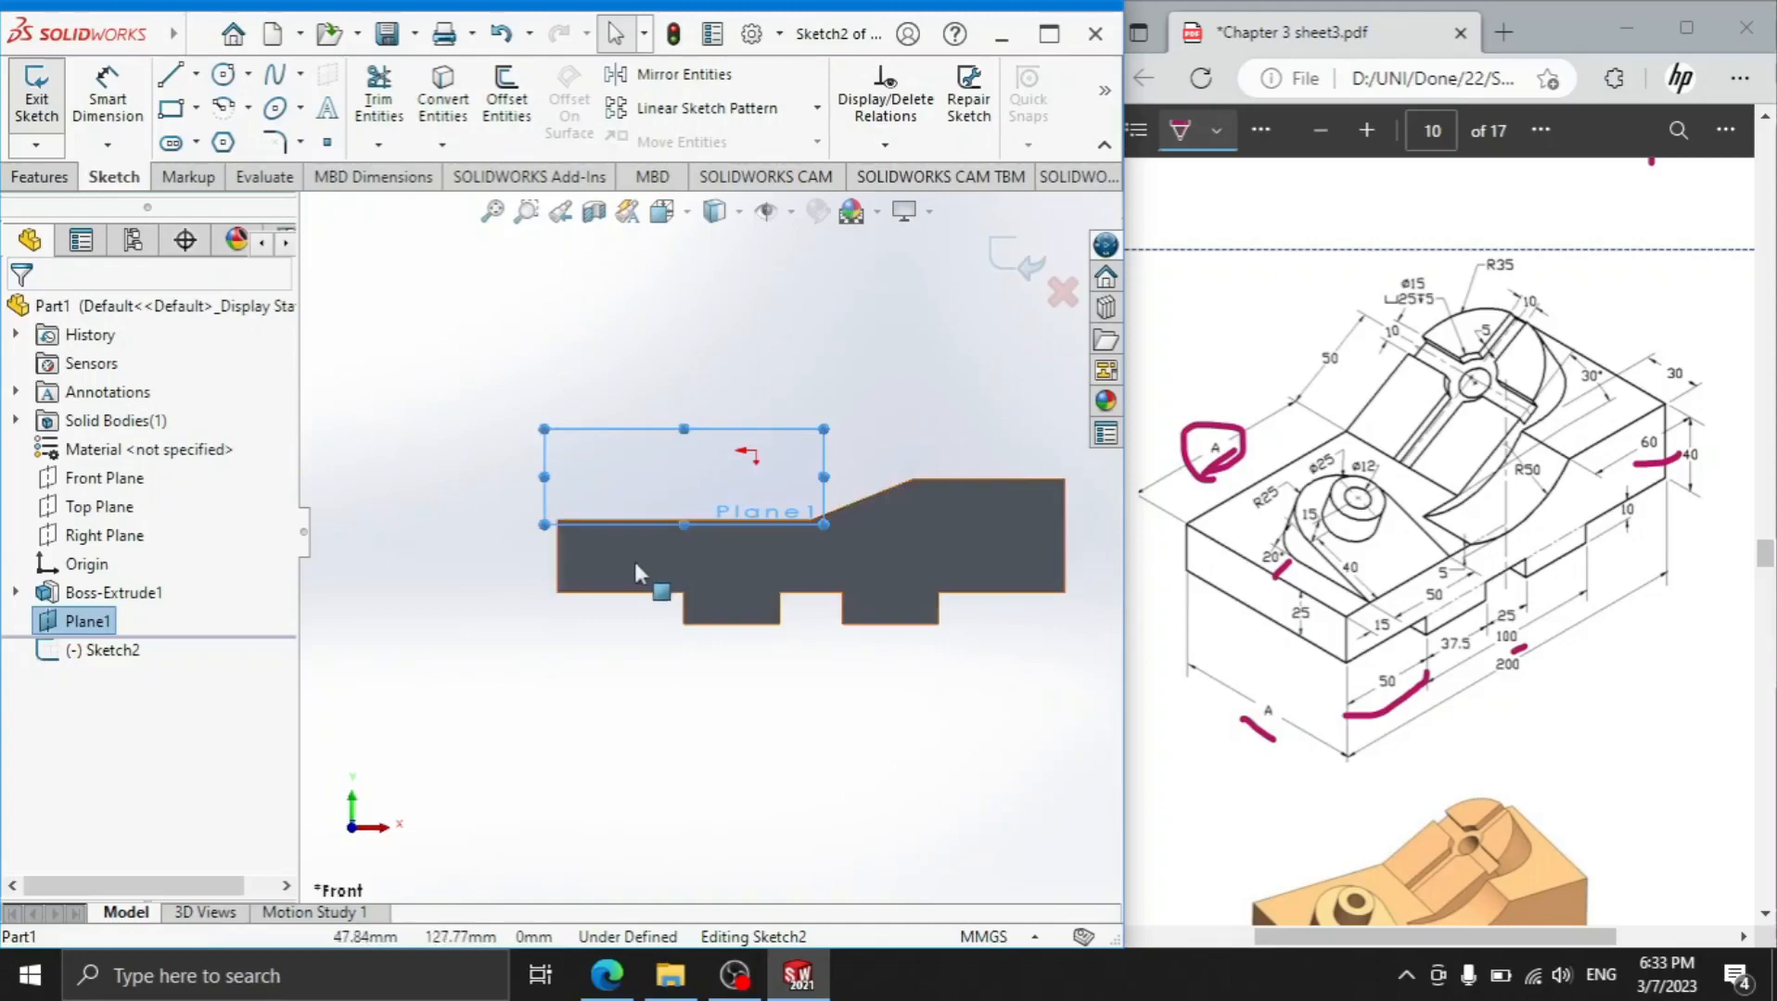
scroll(633, 557, up, 3)
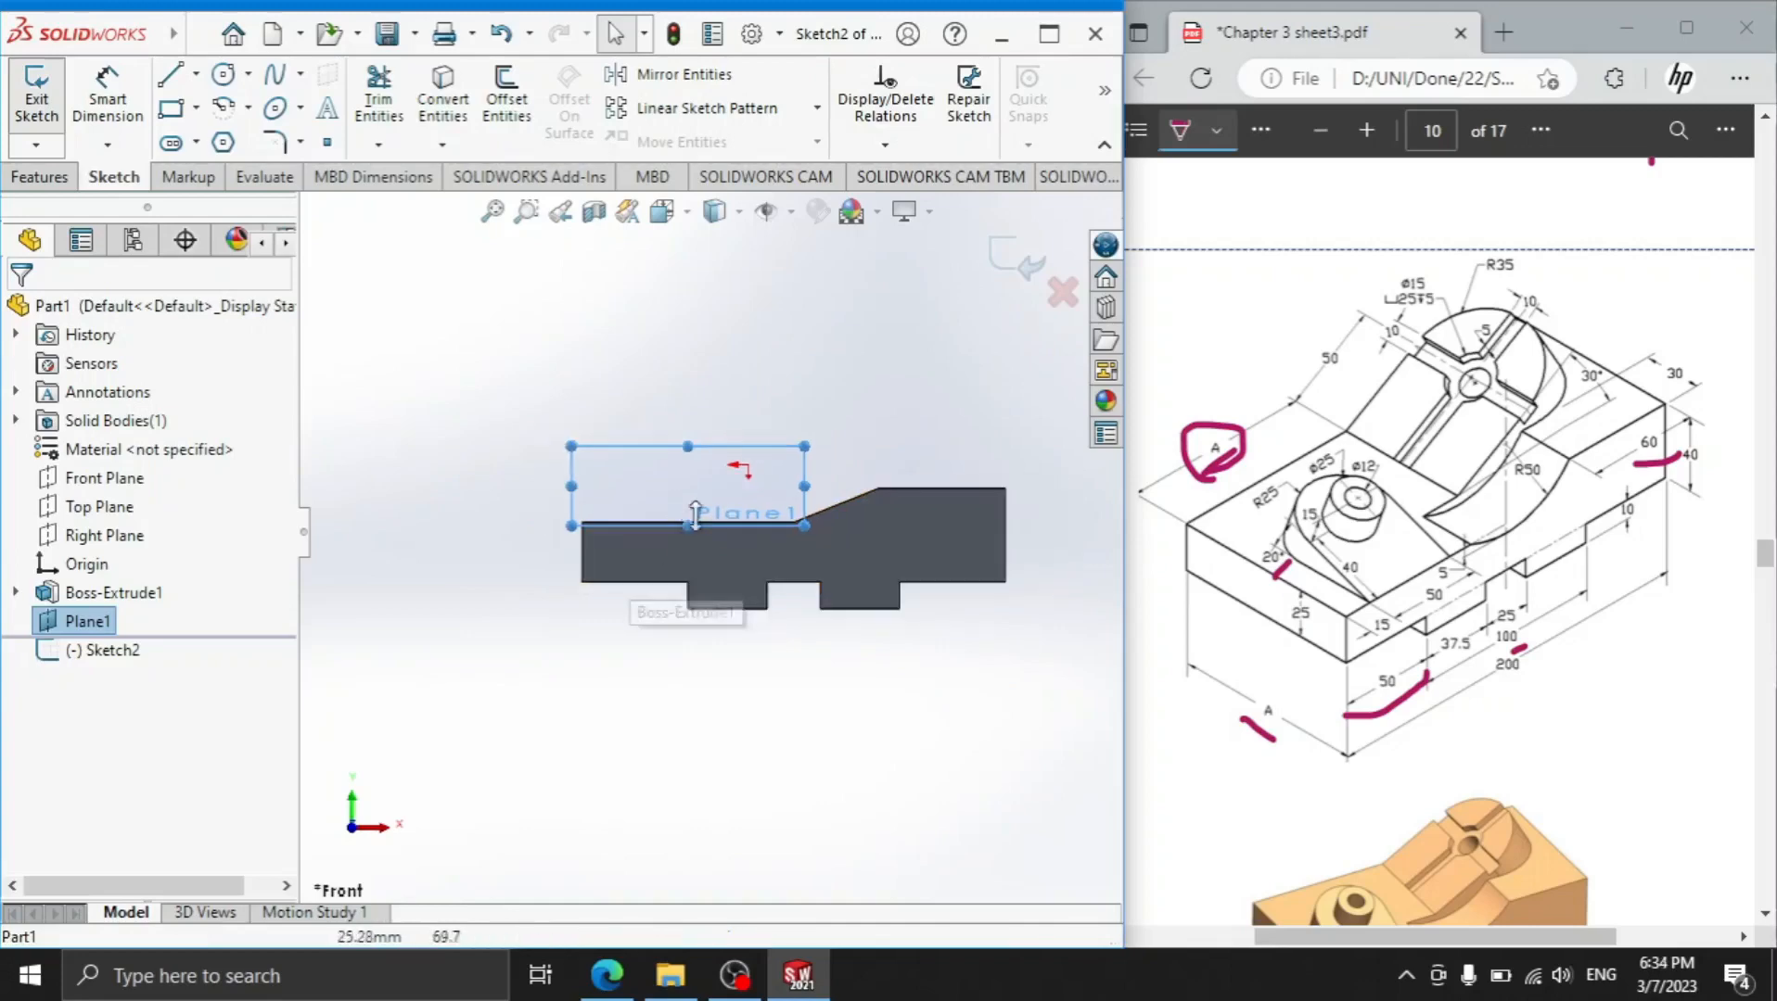
key(space)
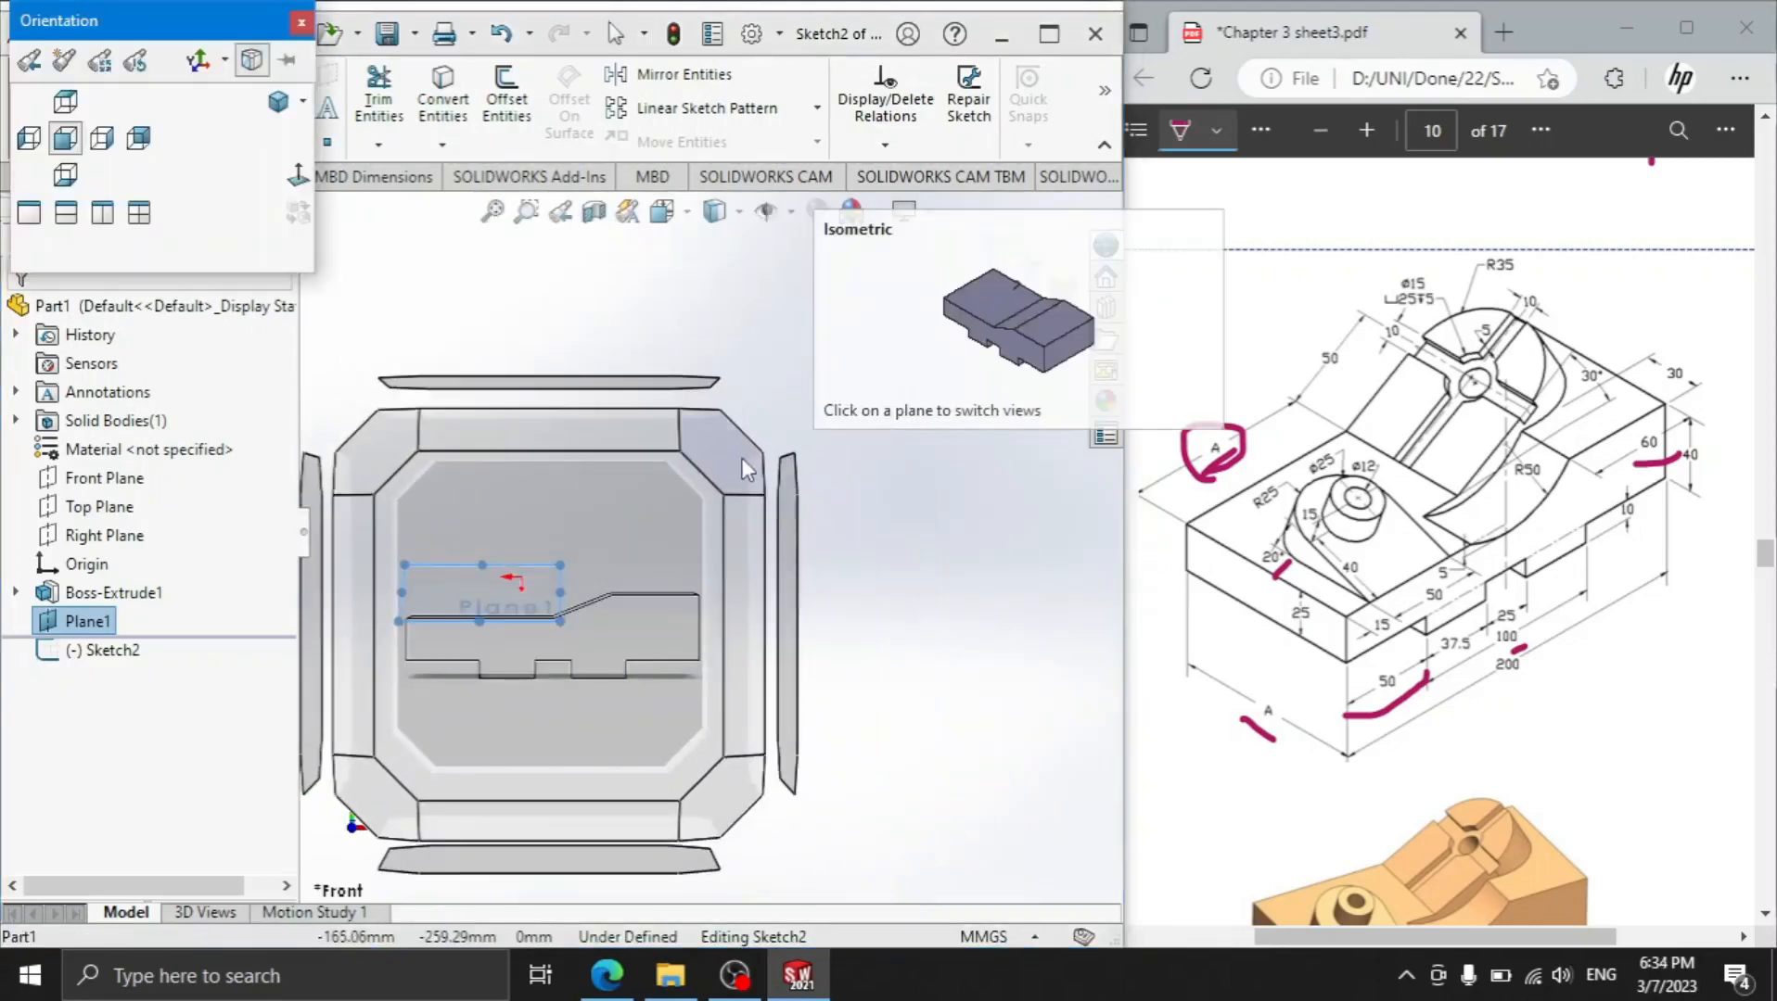
click(741, 458)
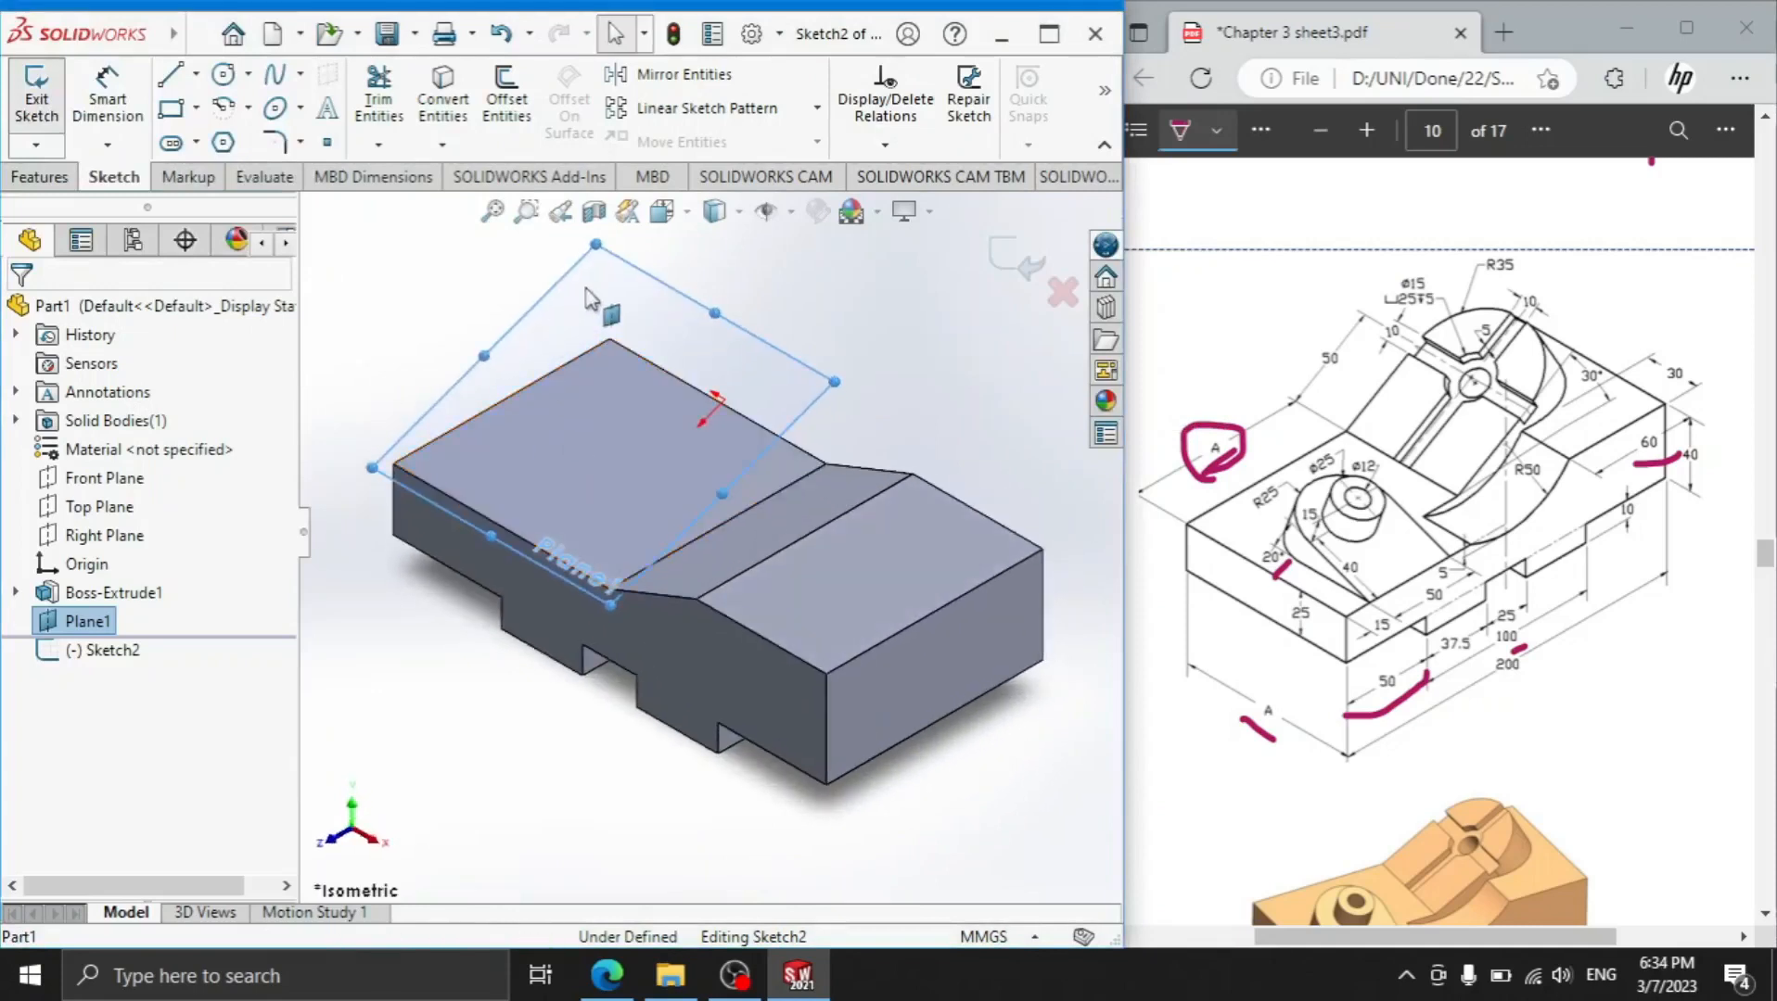
right_click(83, 623)
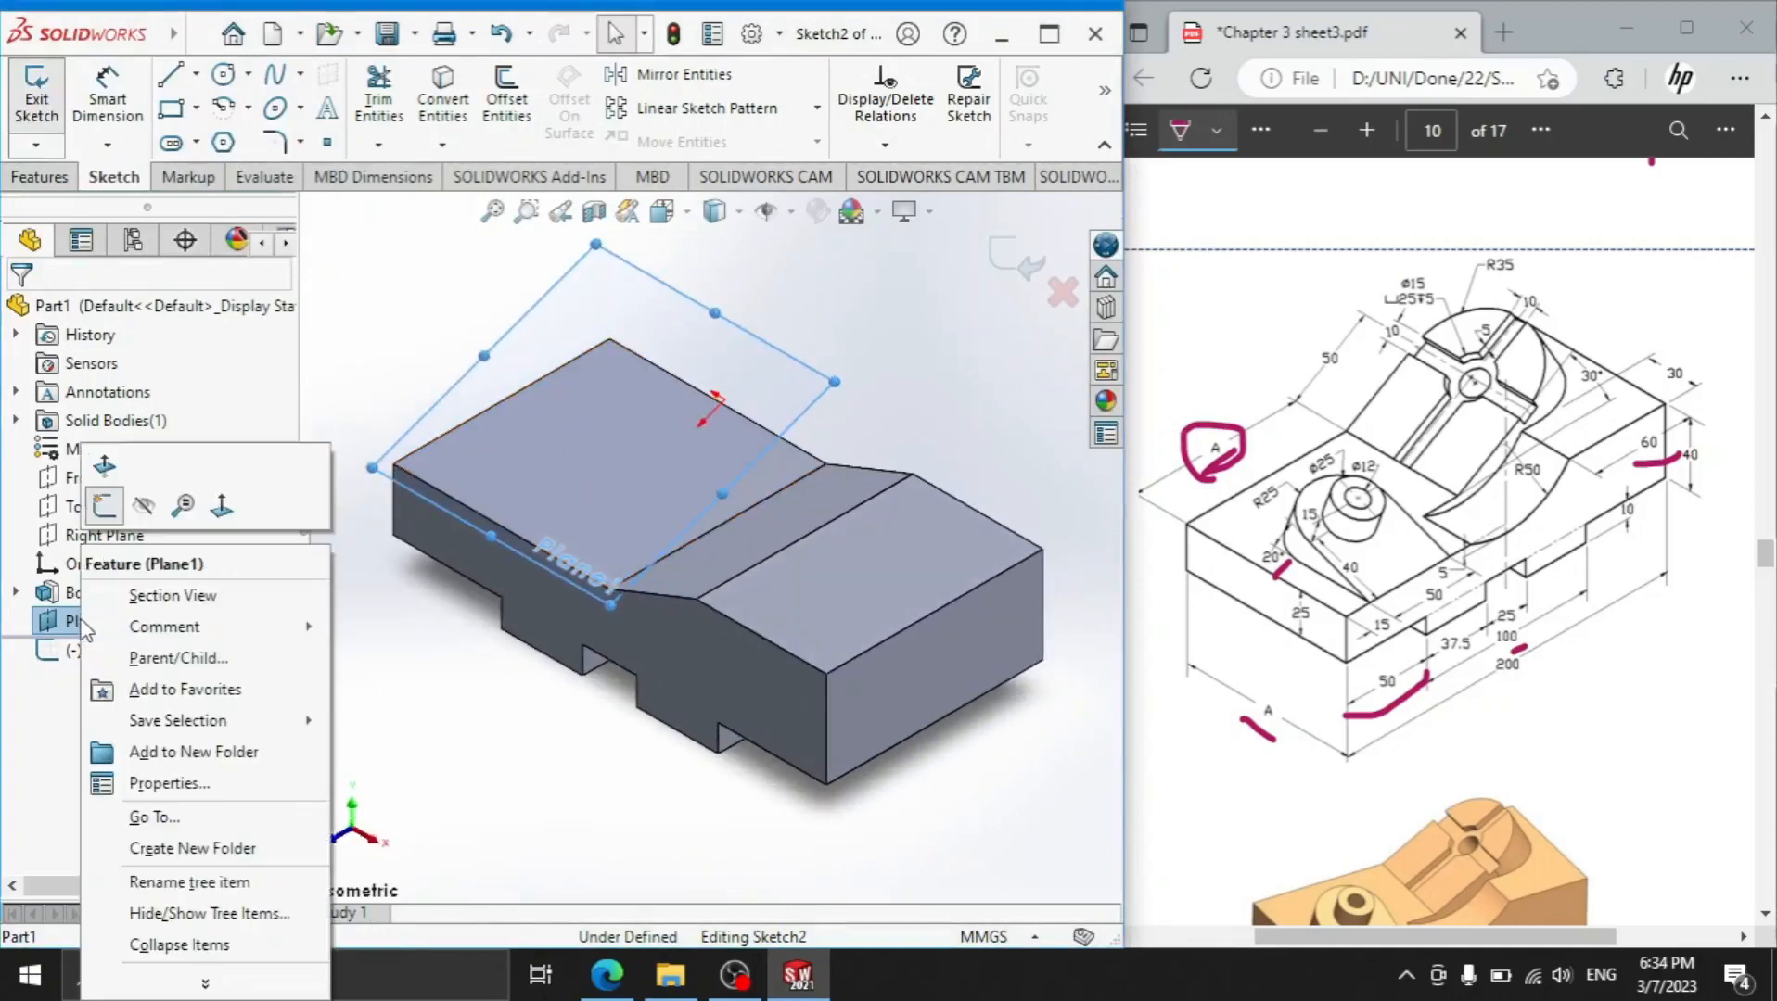
click(111, 506)
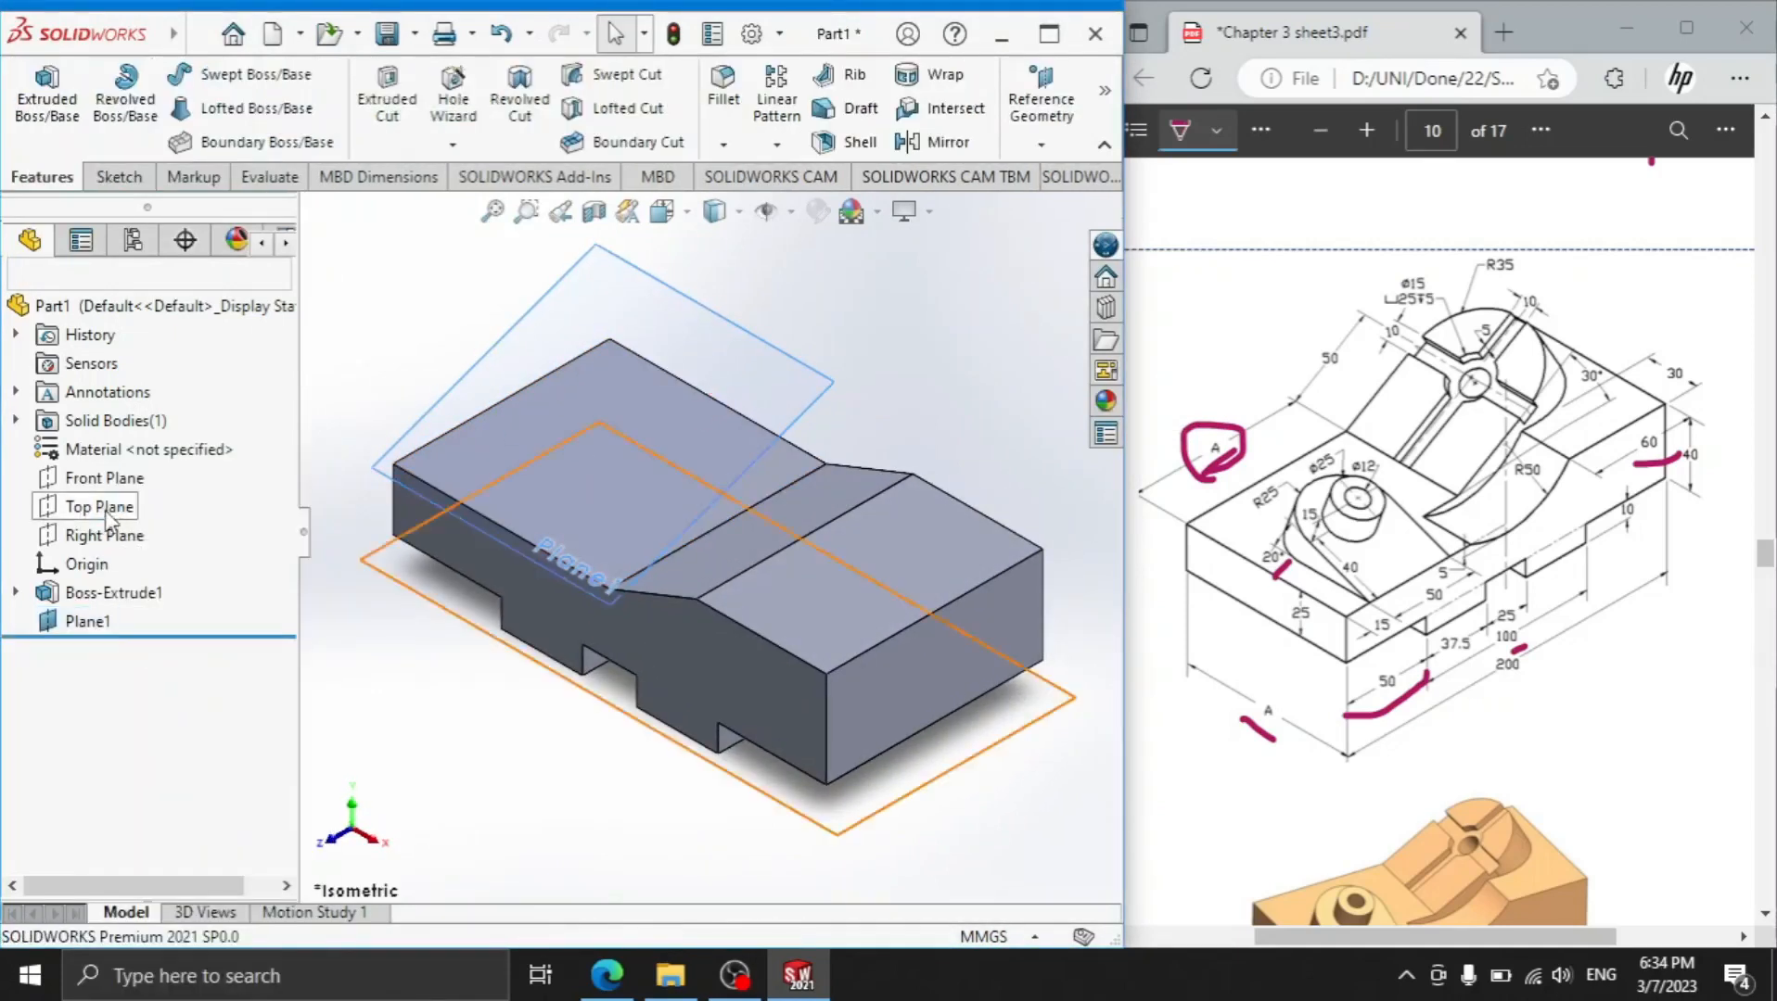
Sketch a corner rectangle about 51 mm wide on the 20-degree plane, with one side on the lower top face's long front edge
click(93, 623)
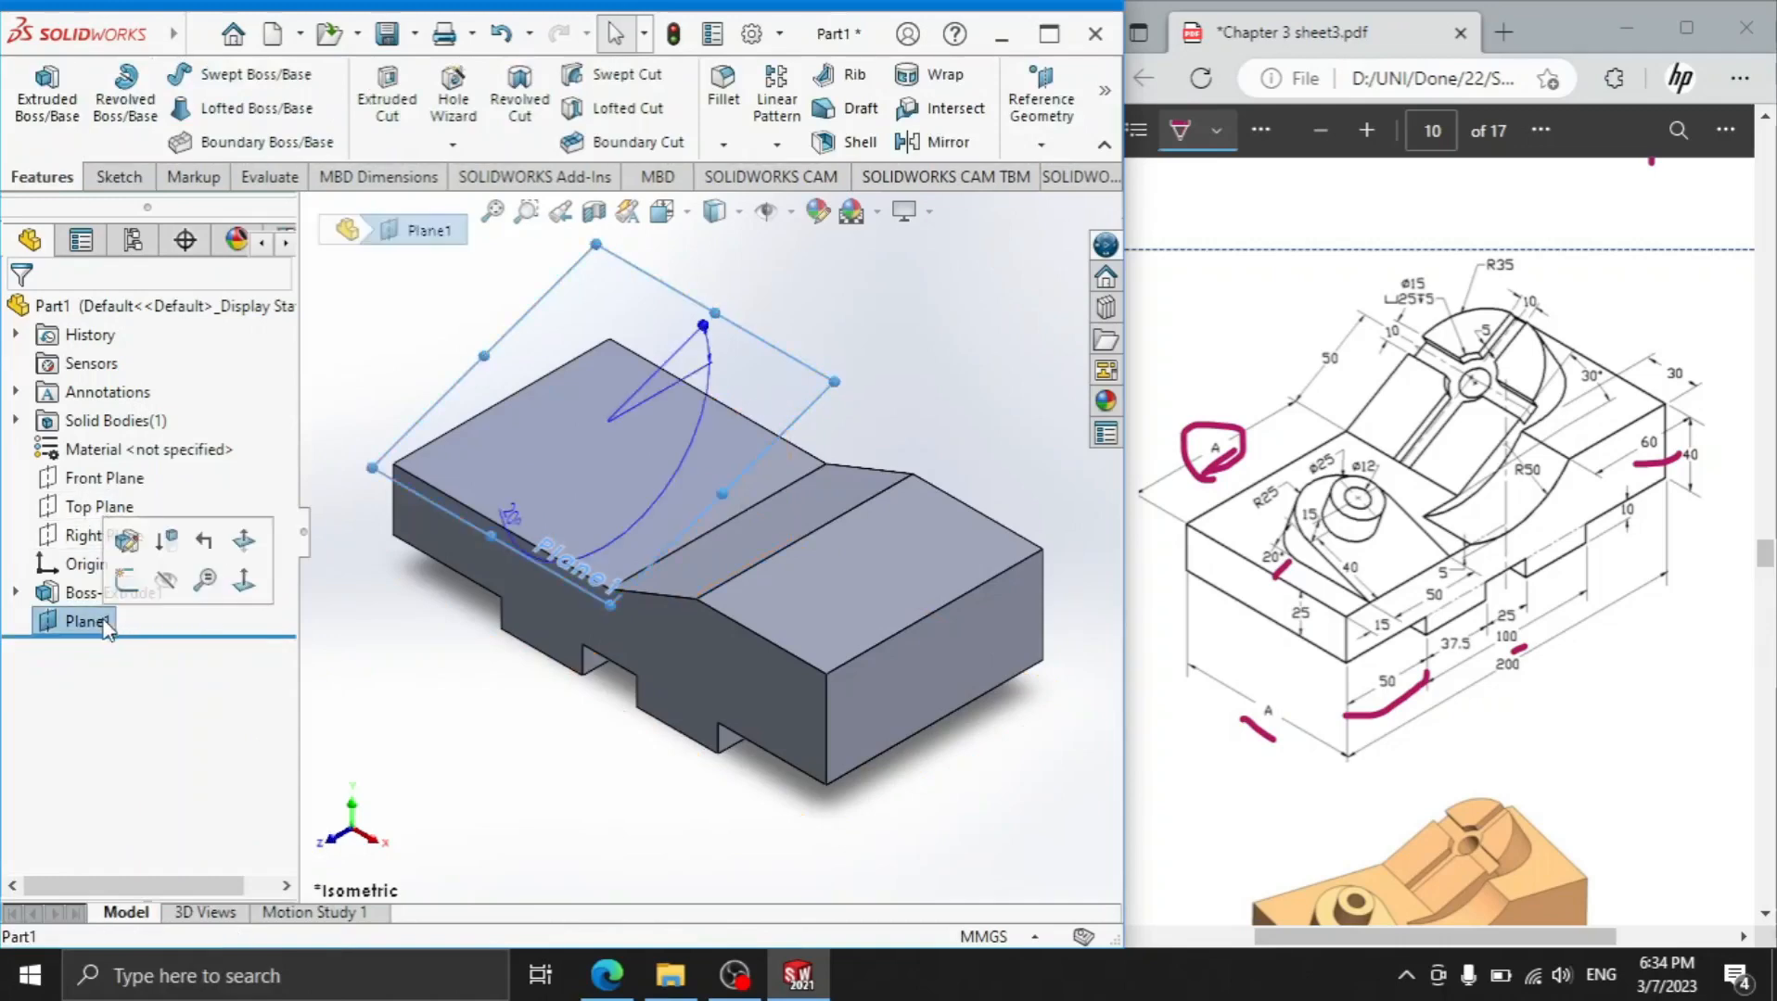
click(127, 580)
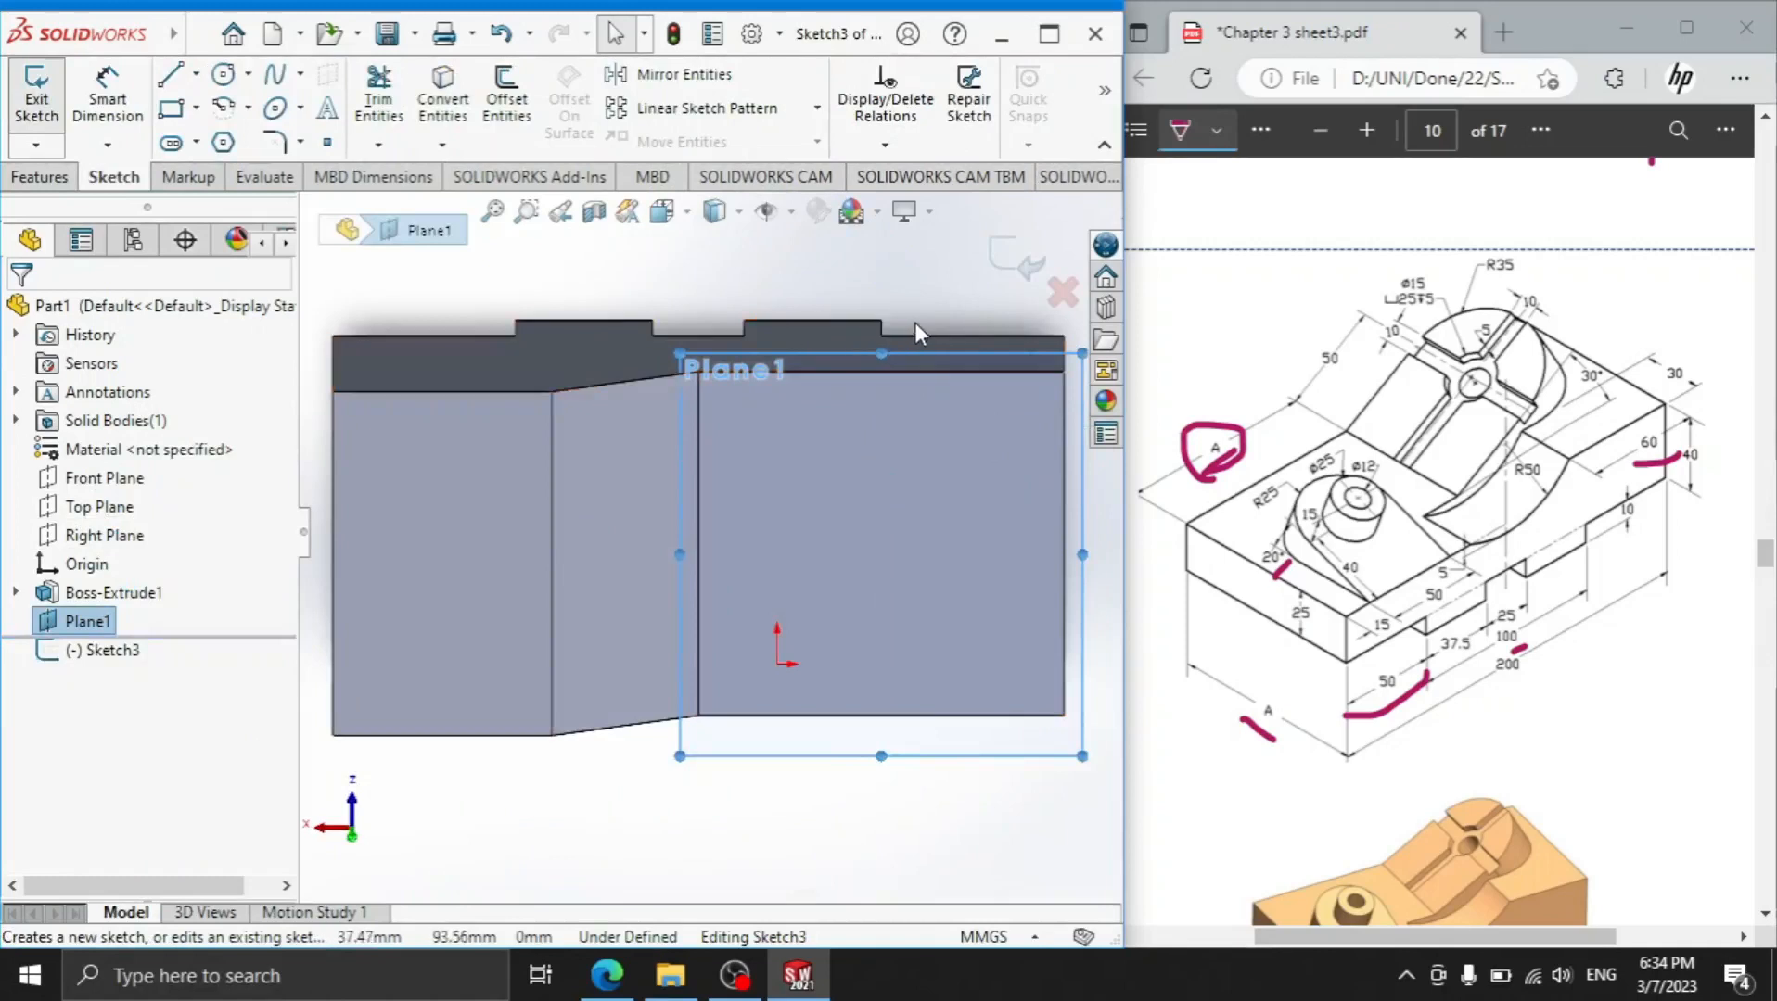
scroll(936, 341, up, 2)
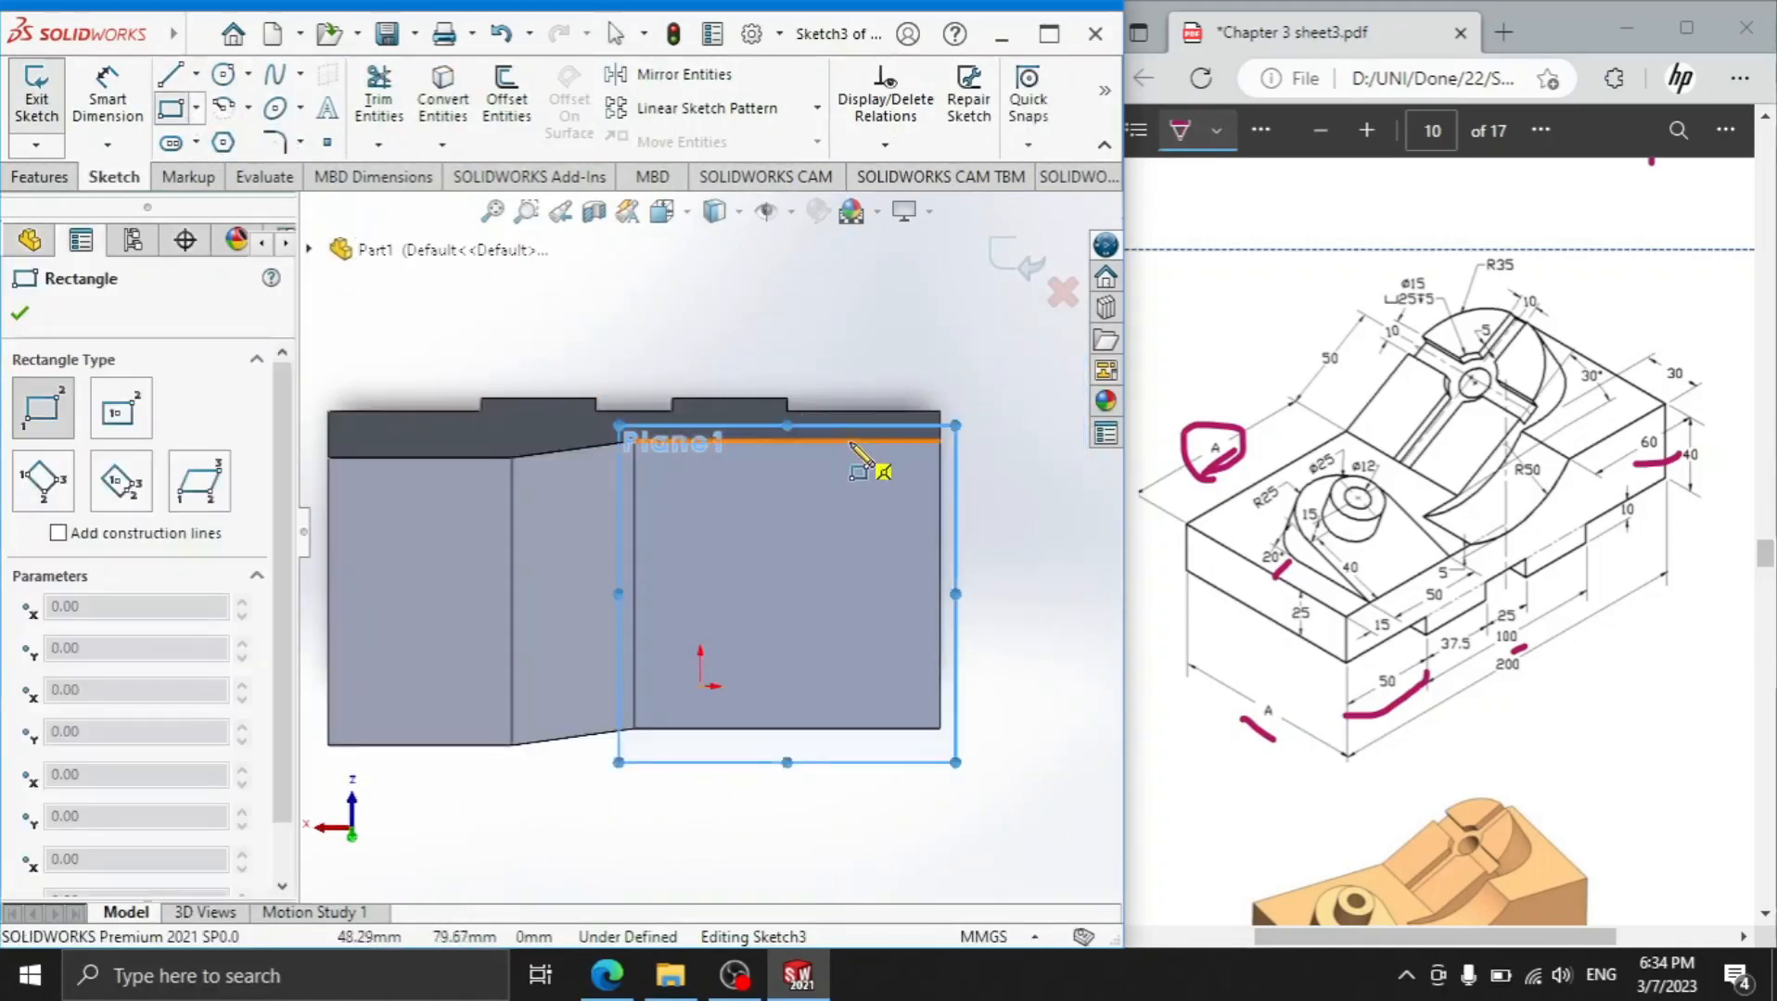
click(899, 442)
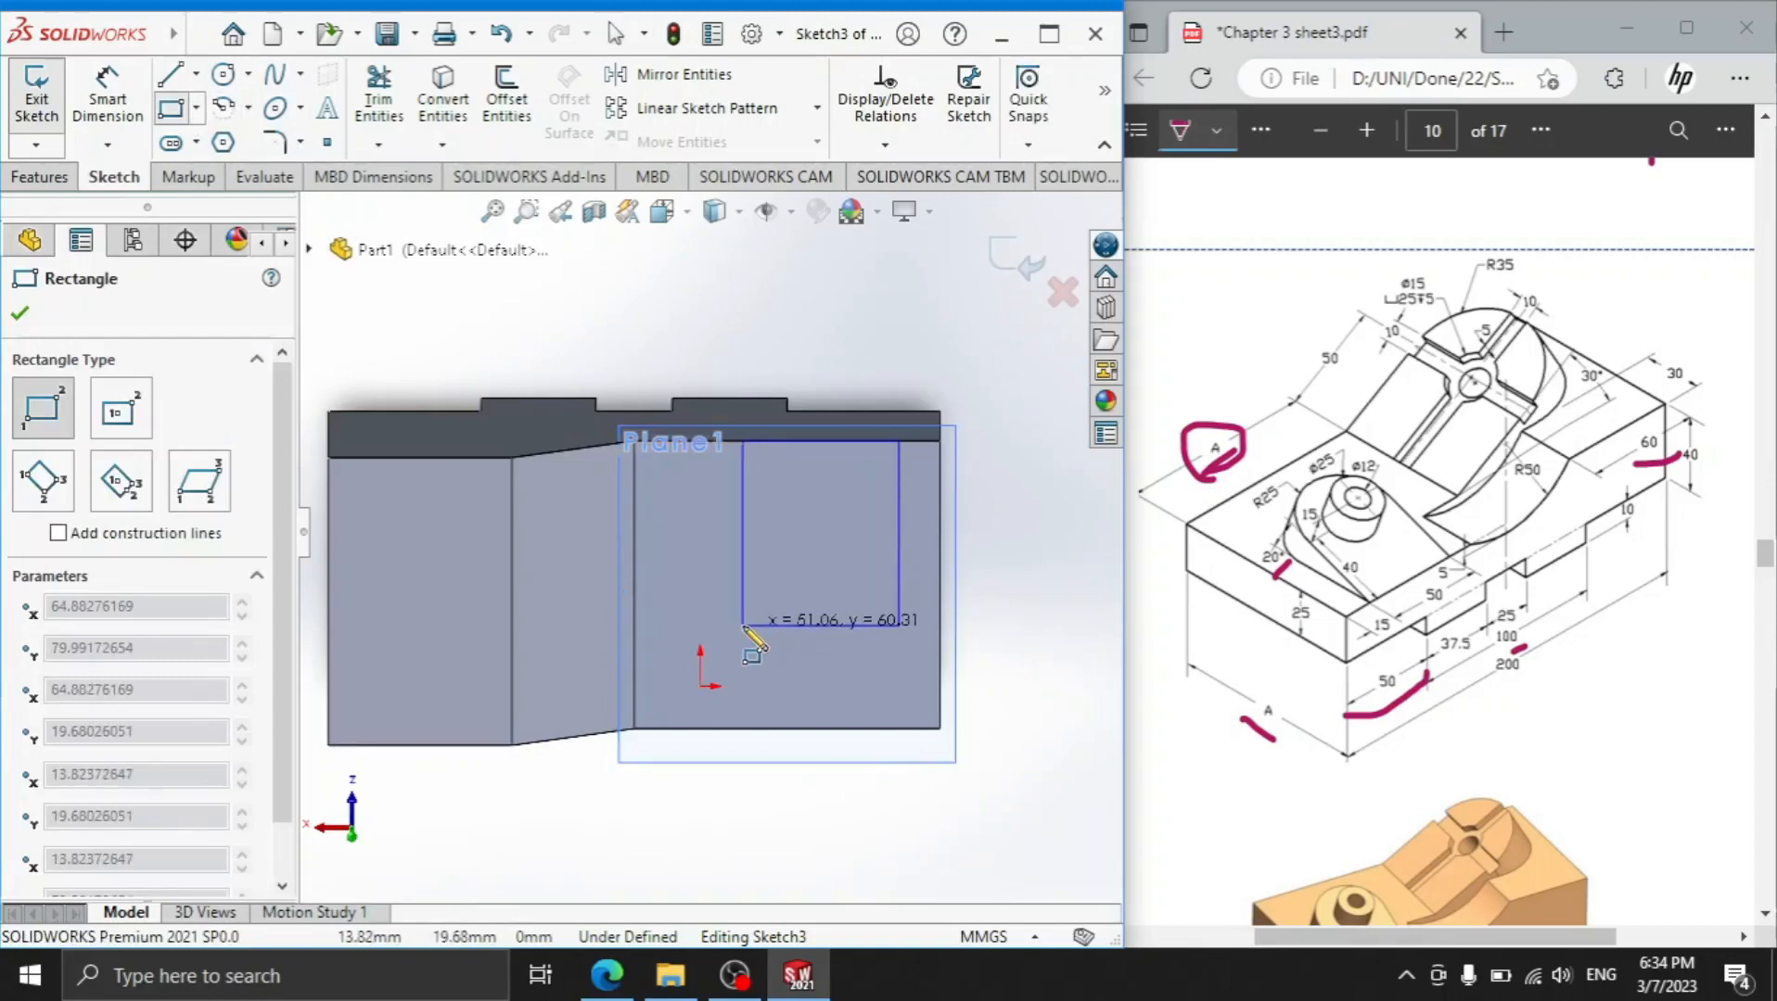
click(743, 601)
right_click(805, 320)
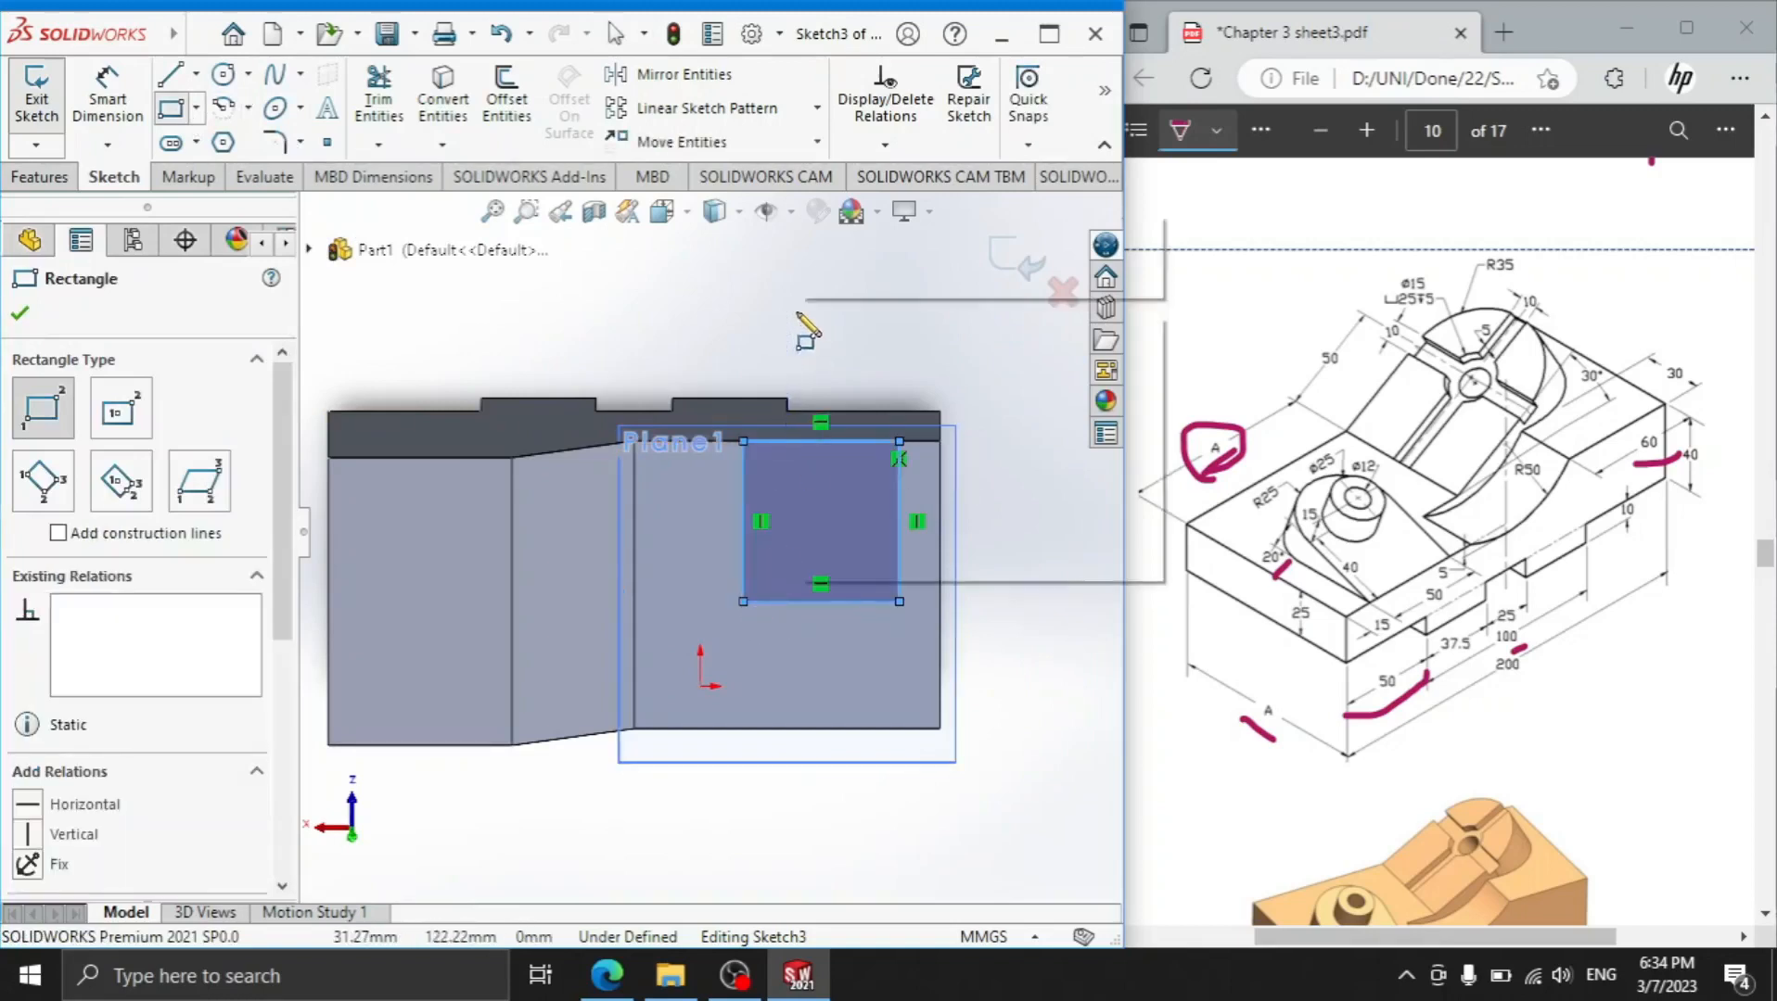
click(851, 333)
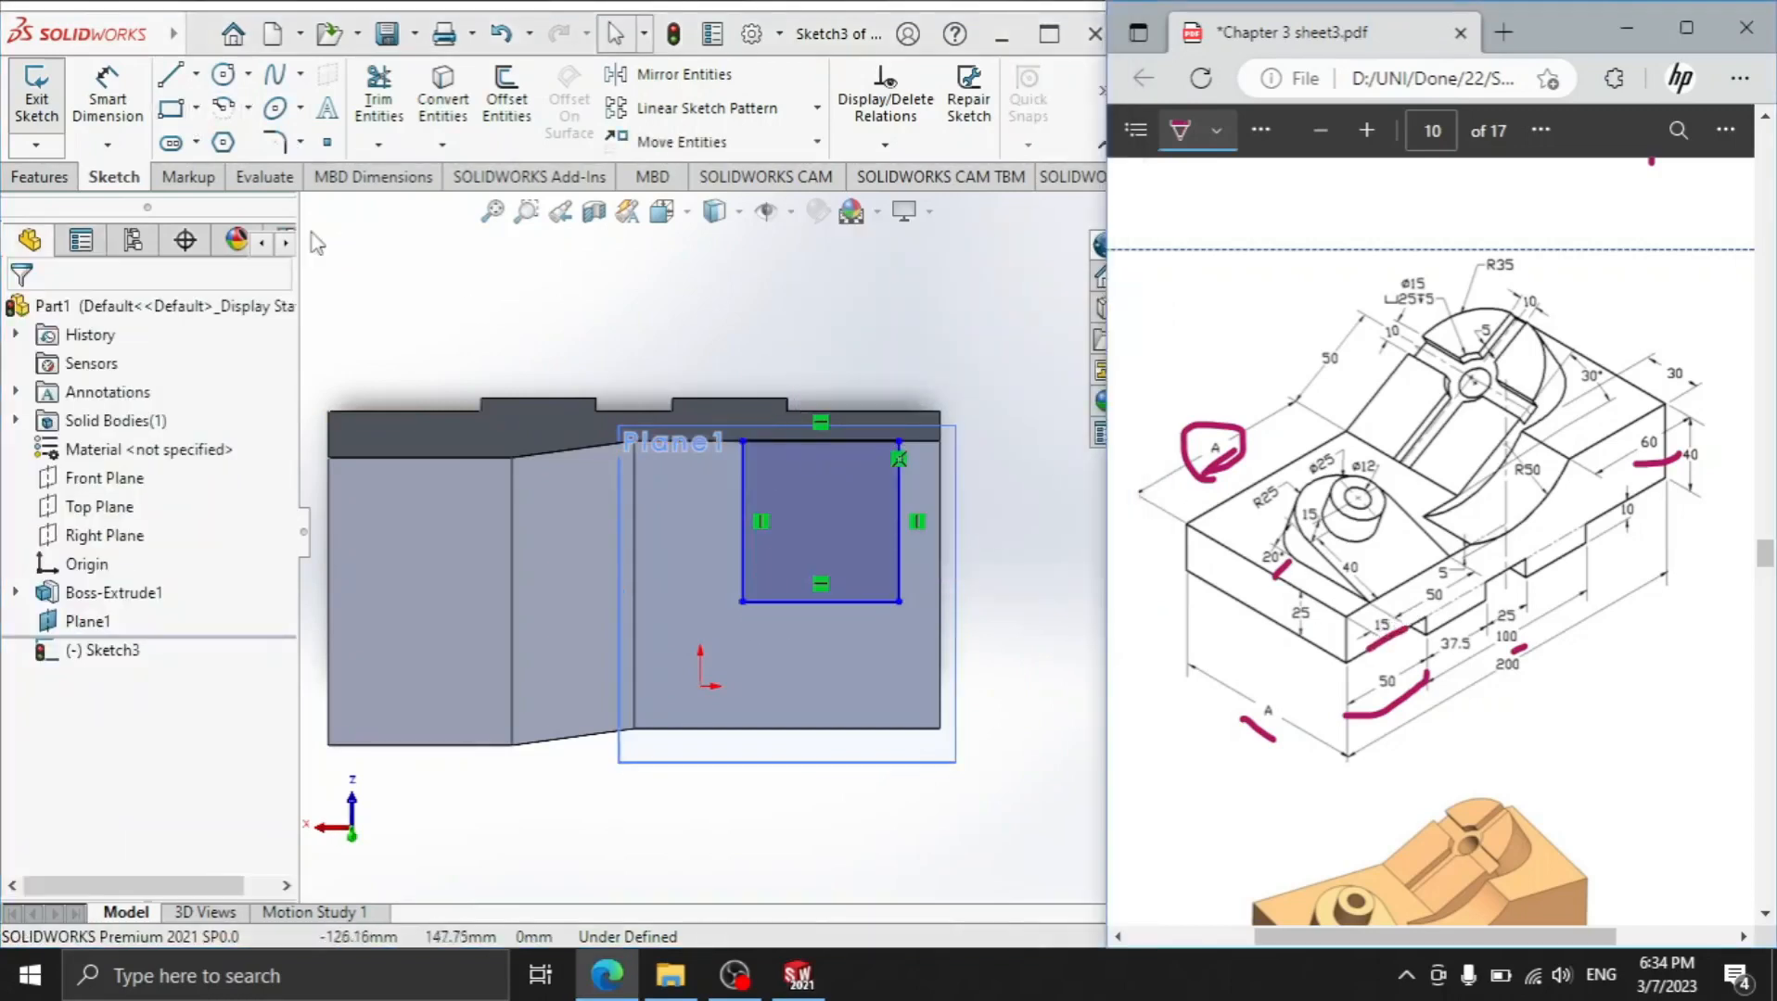
Dimension the distance from the rectangle's outer side to the low end edge of the block as 15 mm
click(134, 110)
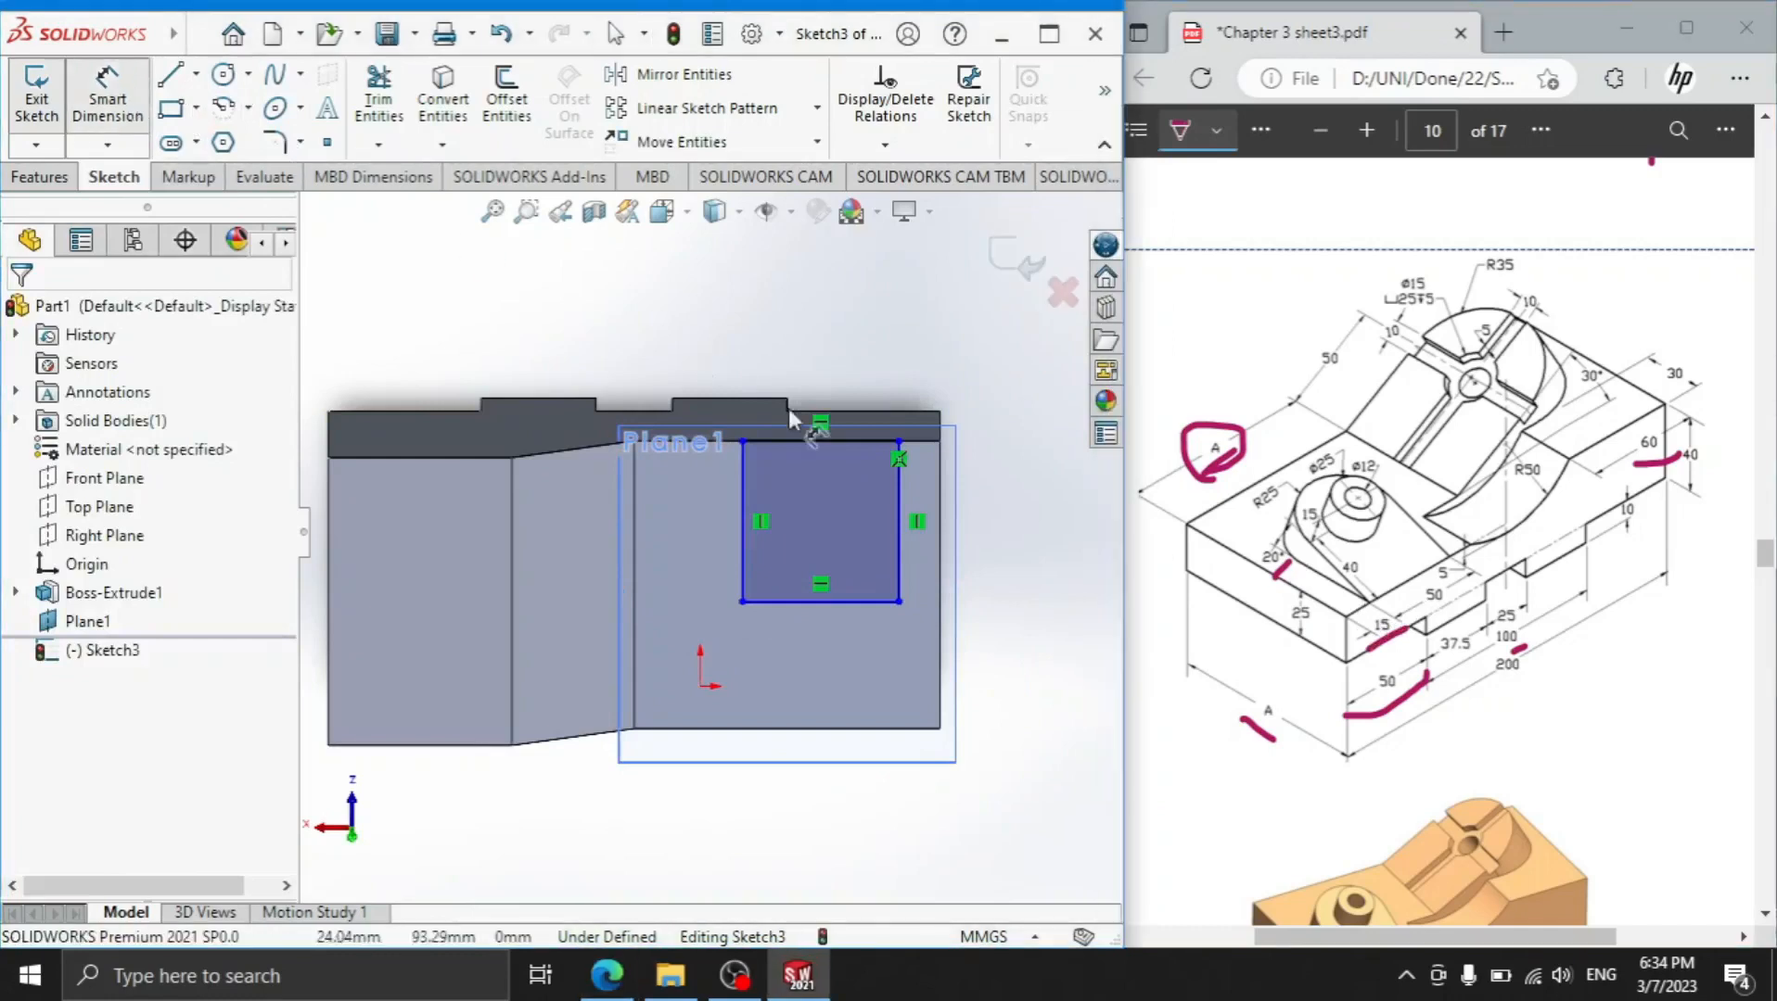
click(904, 500)
click(938, 491)
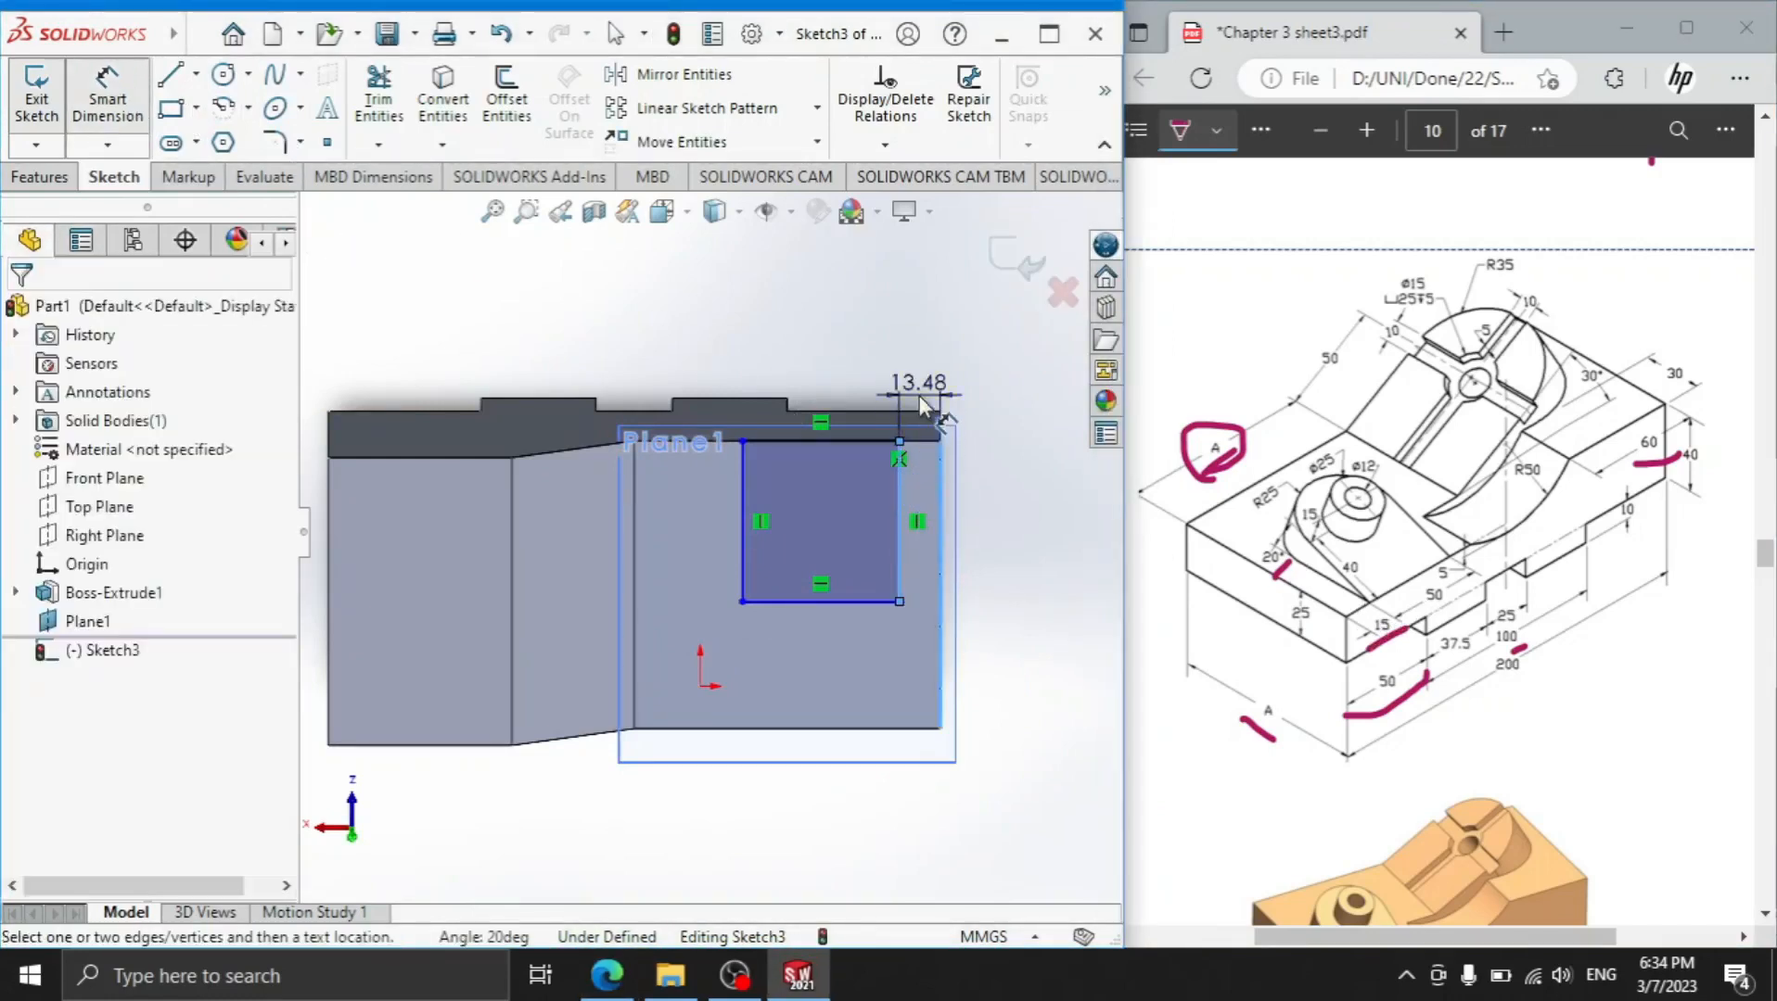
click(919, 396)
text(15)
key(Return)
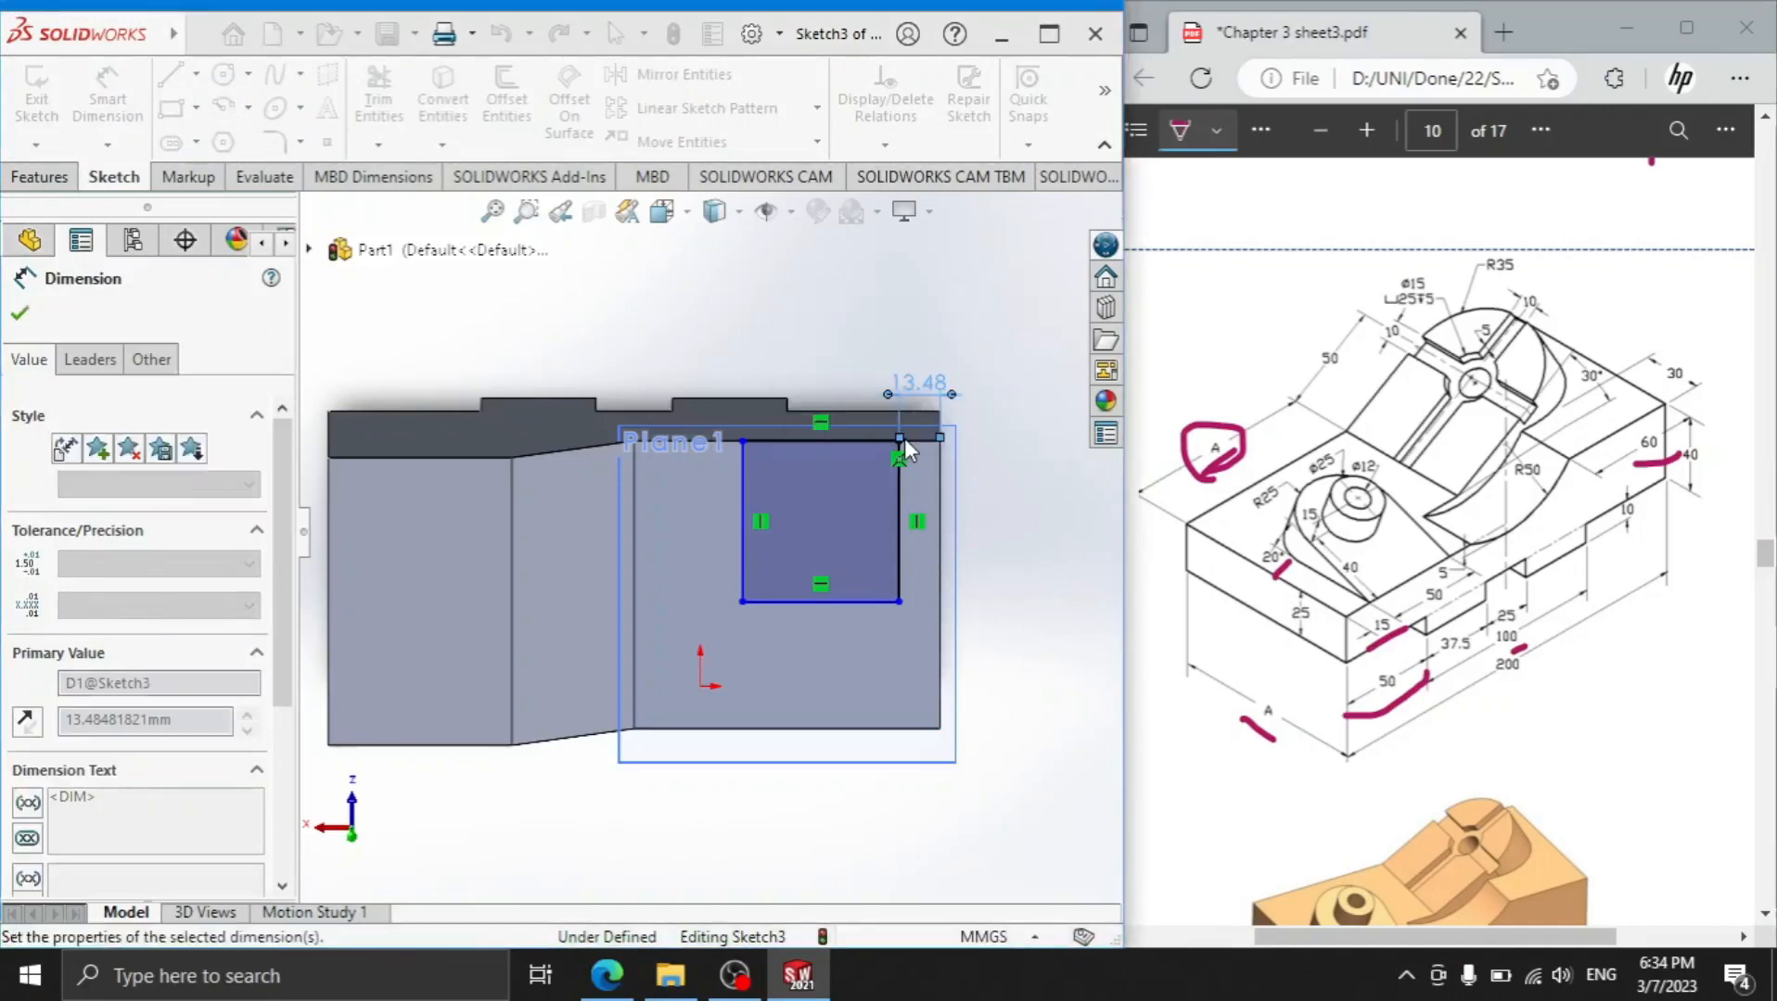
Sketch a circle centred on the midpoint of the rectangle's inner side and reaching its corner, about 24.8 mm in radius
click(224, 76)
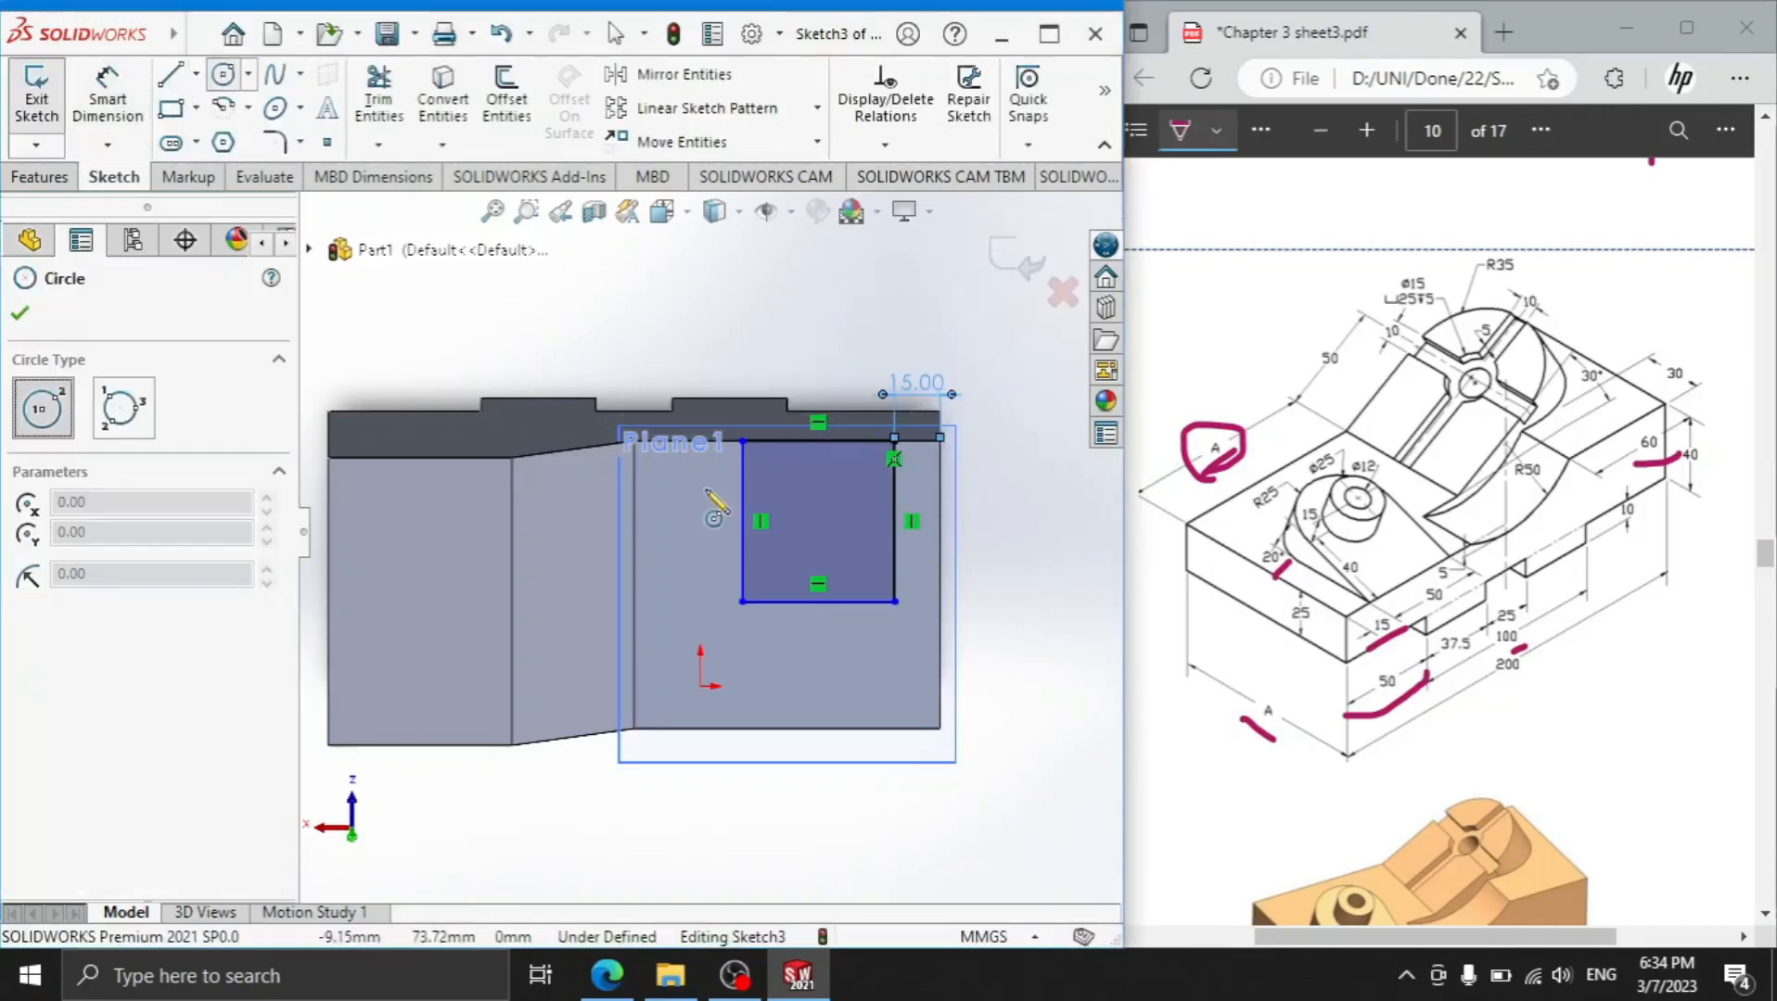
click(817, 600)
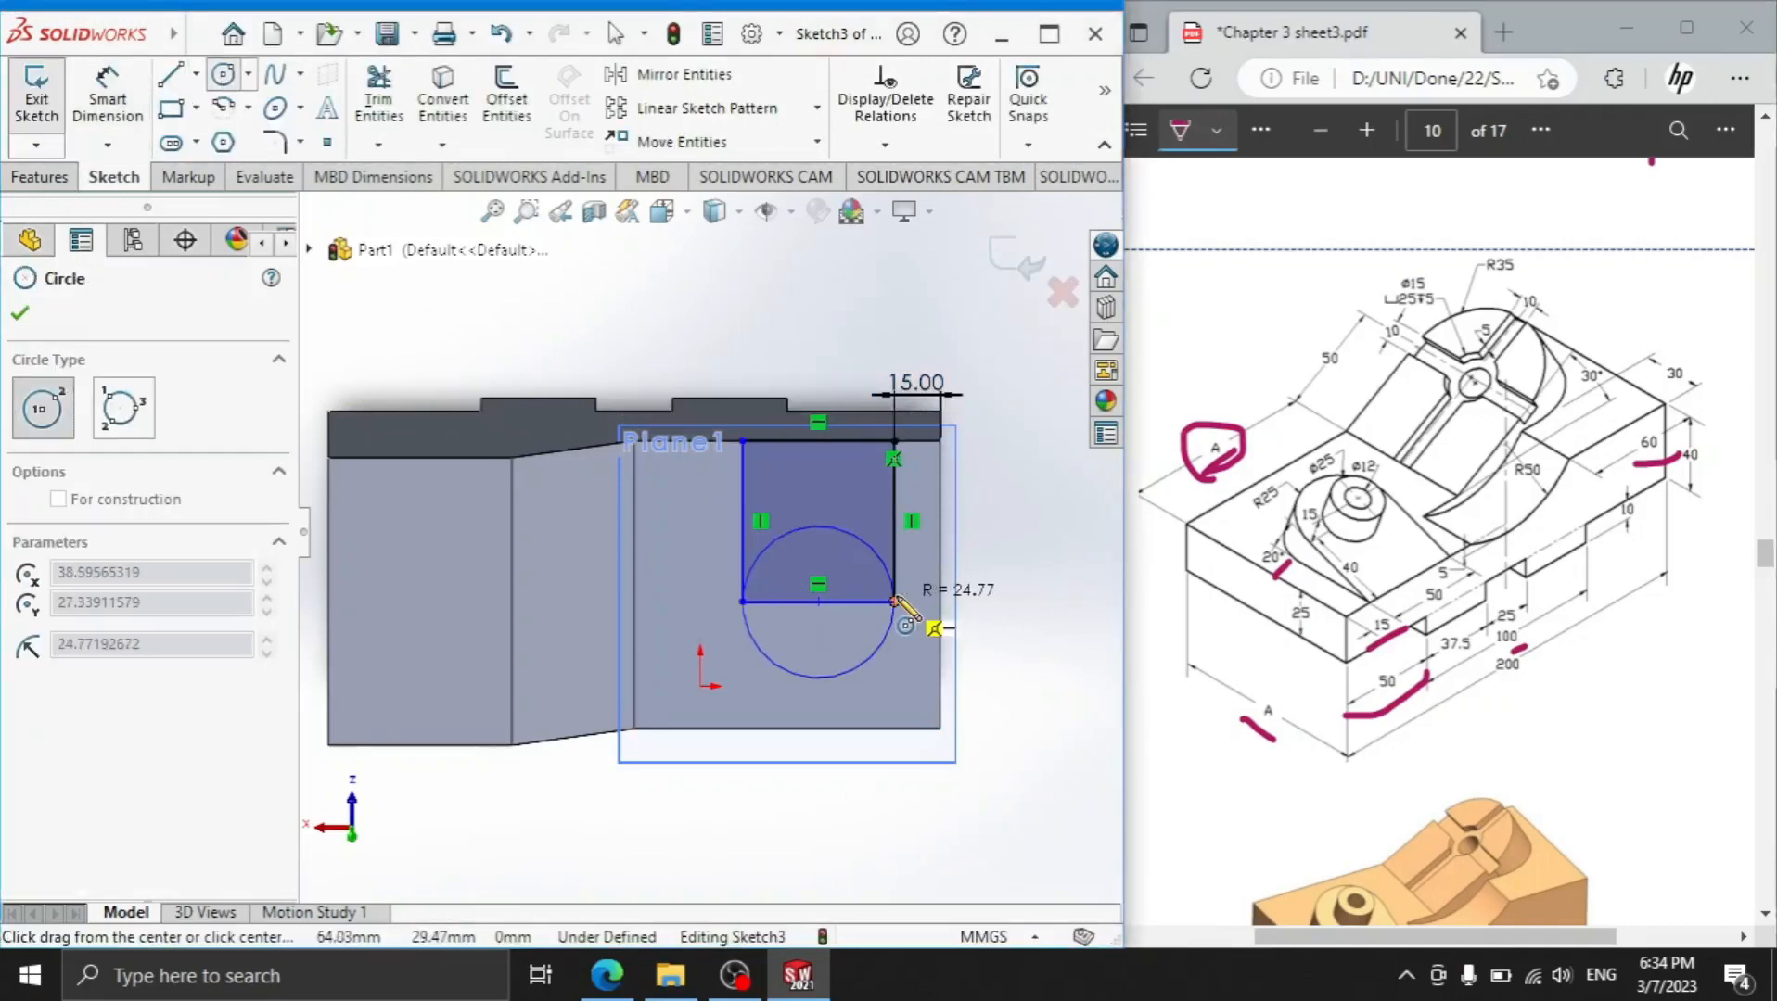
click(894, 603)
right_click(835, 330)
click(887, 357)
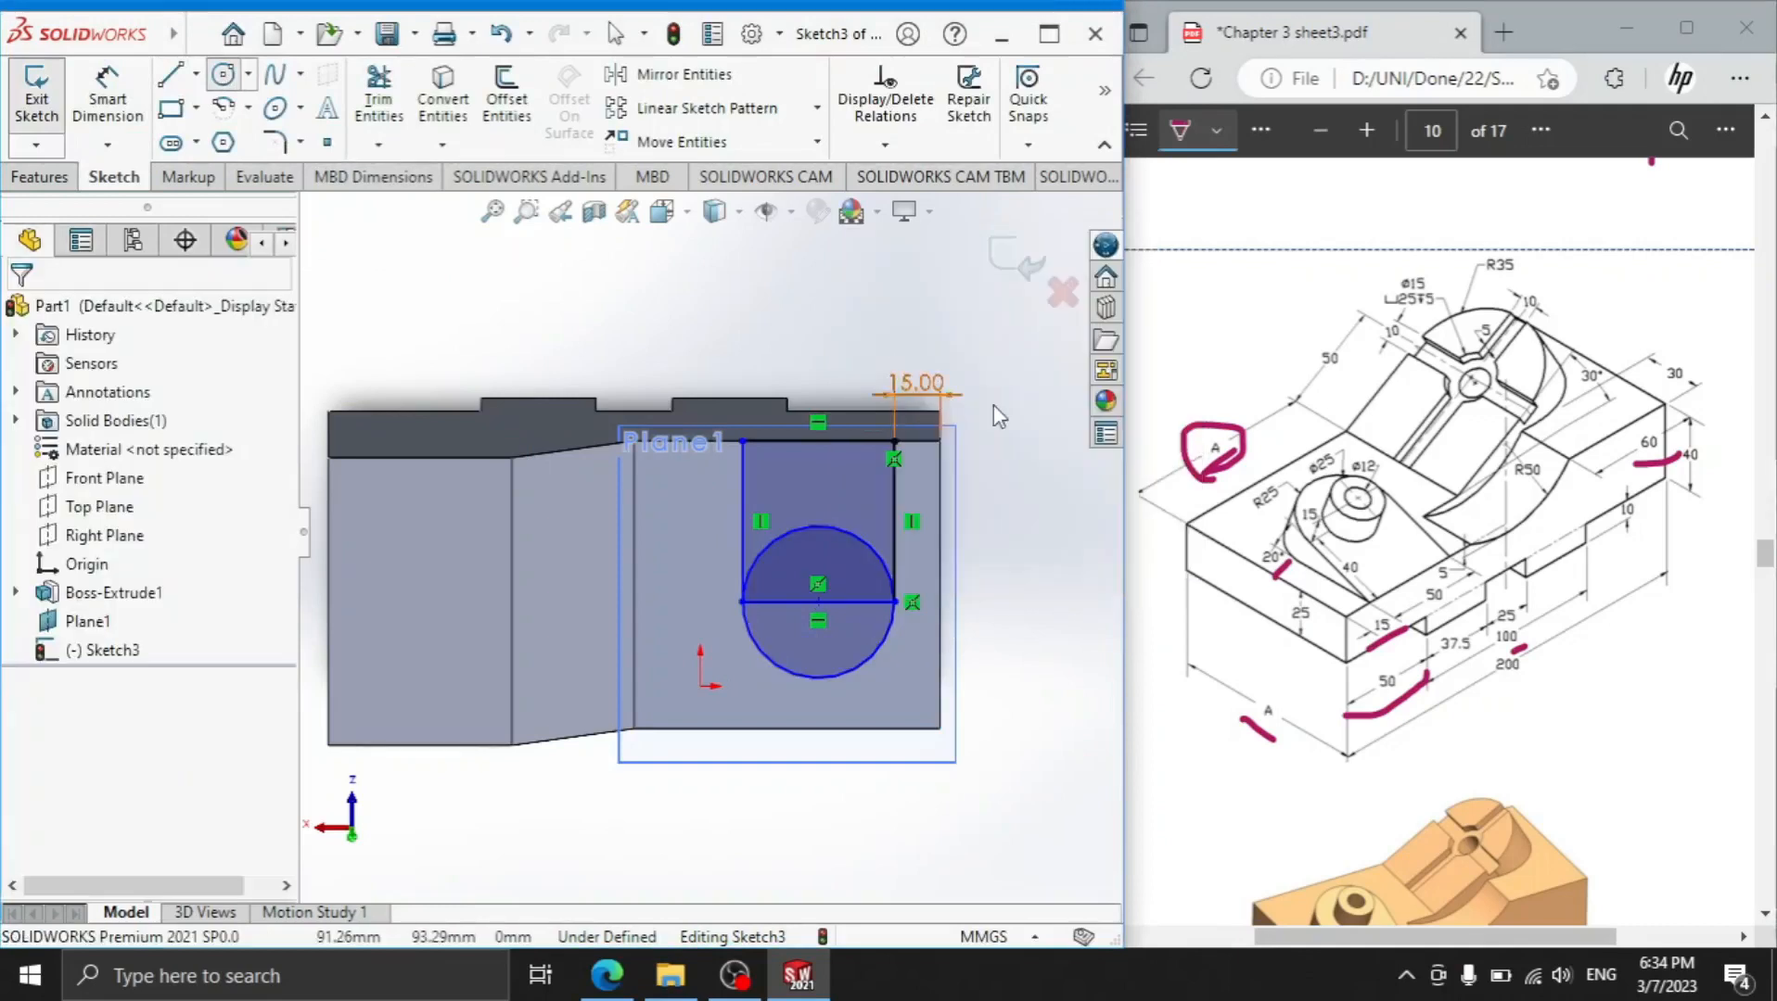
Dimension the circle's diameter as 50 mm, and trim the rectangle's inner side and the half circle inside it to leave a round-ended profile
drag(1262, 520, 1284, 502)
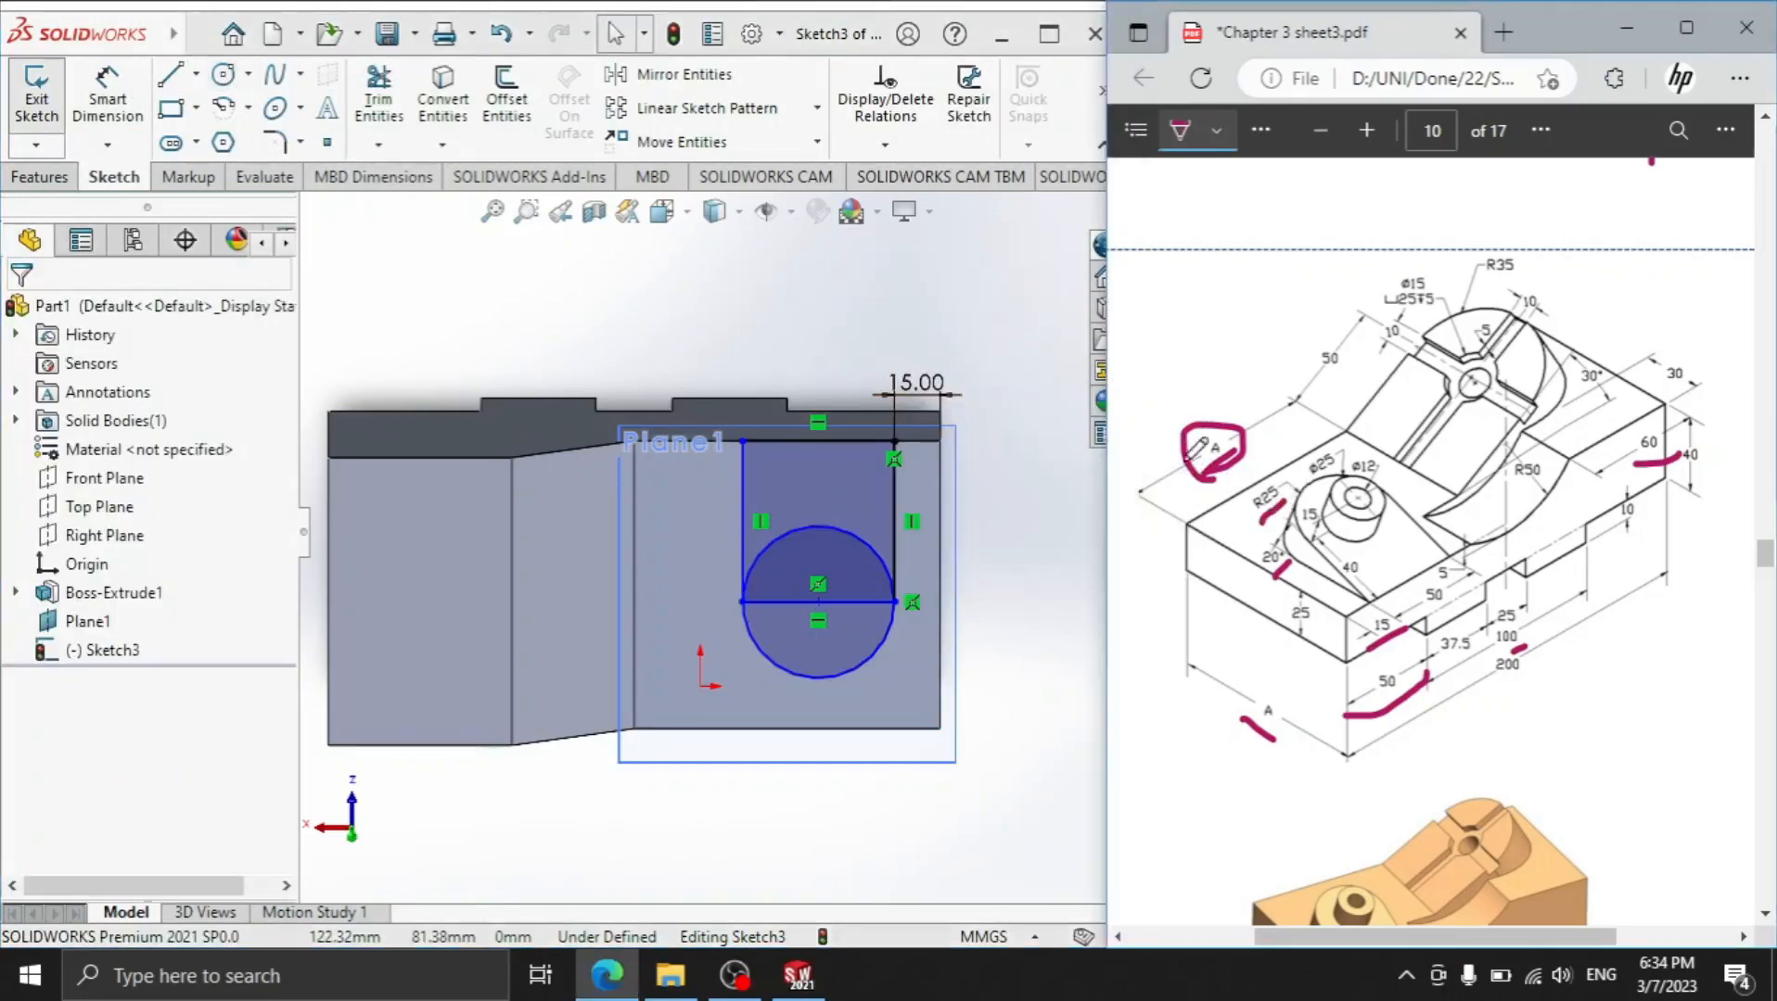
click(139, 107)
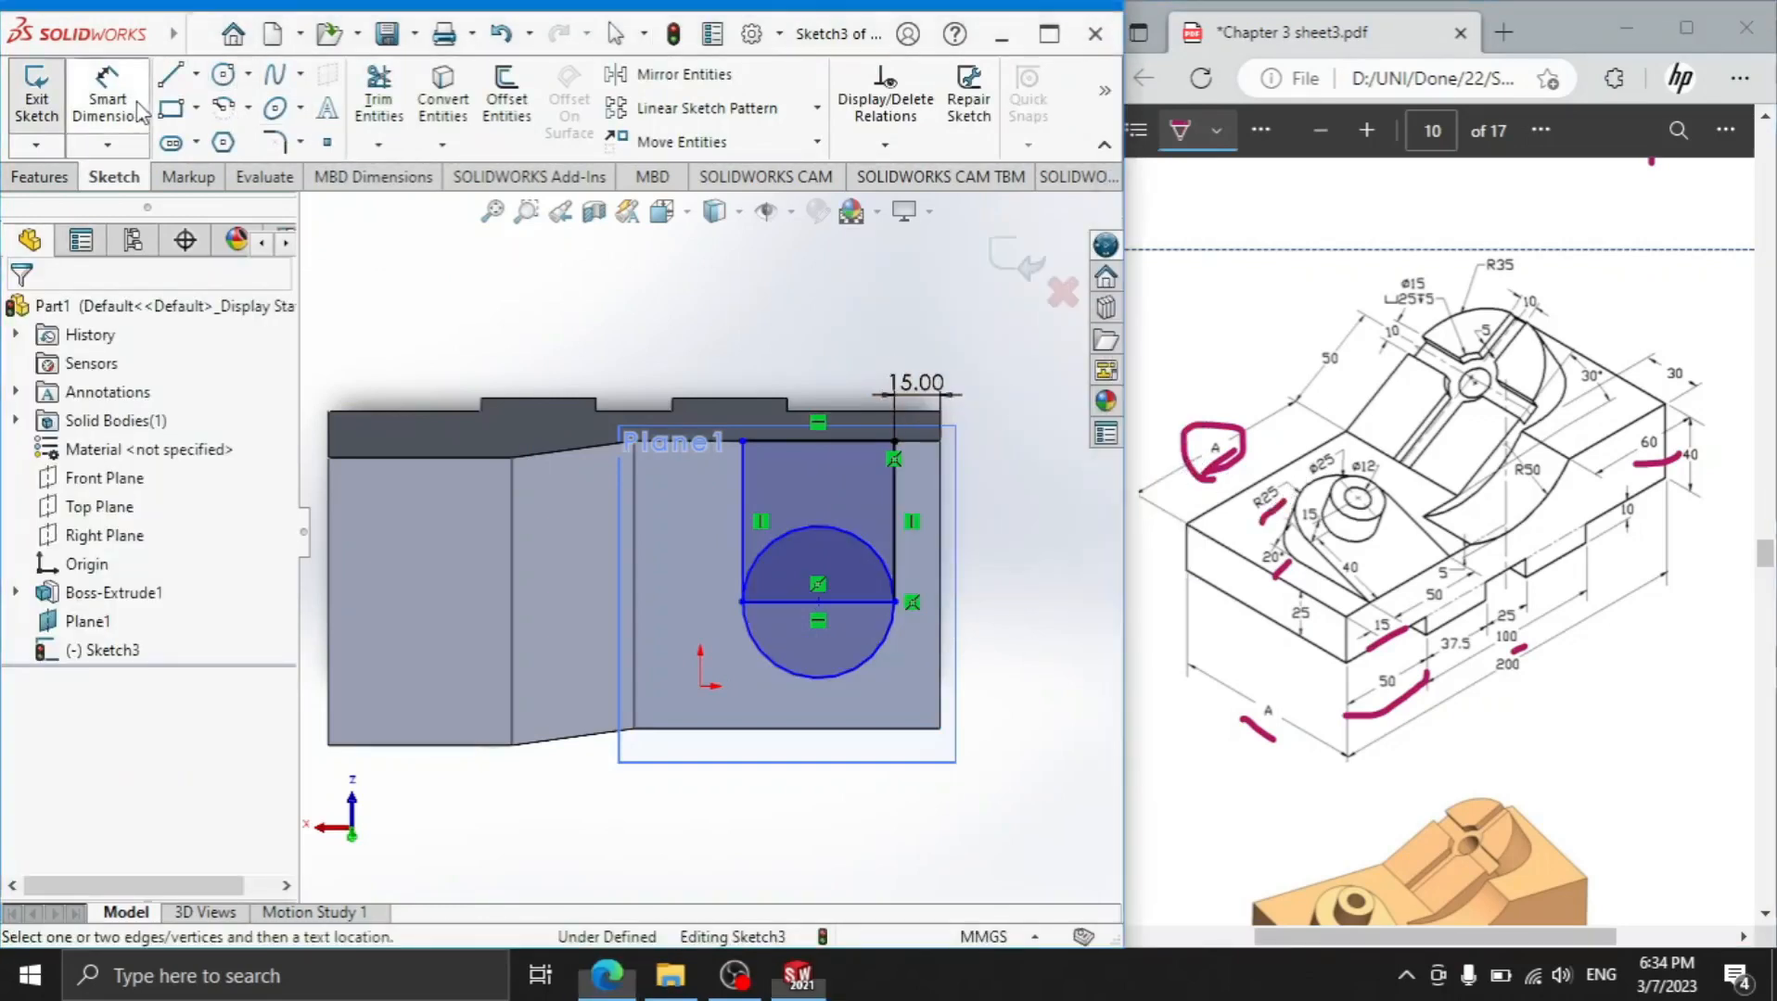
click(823, 676)
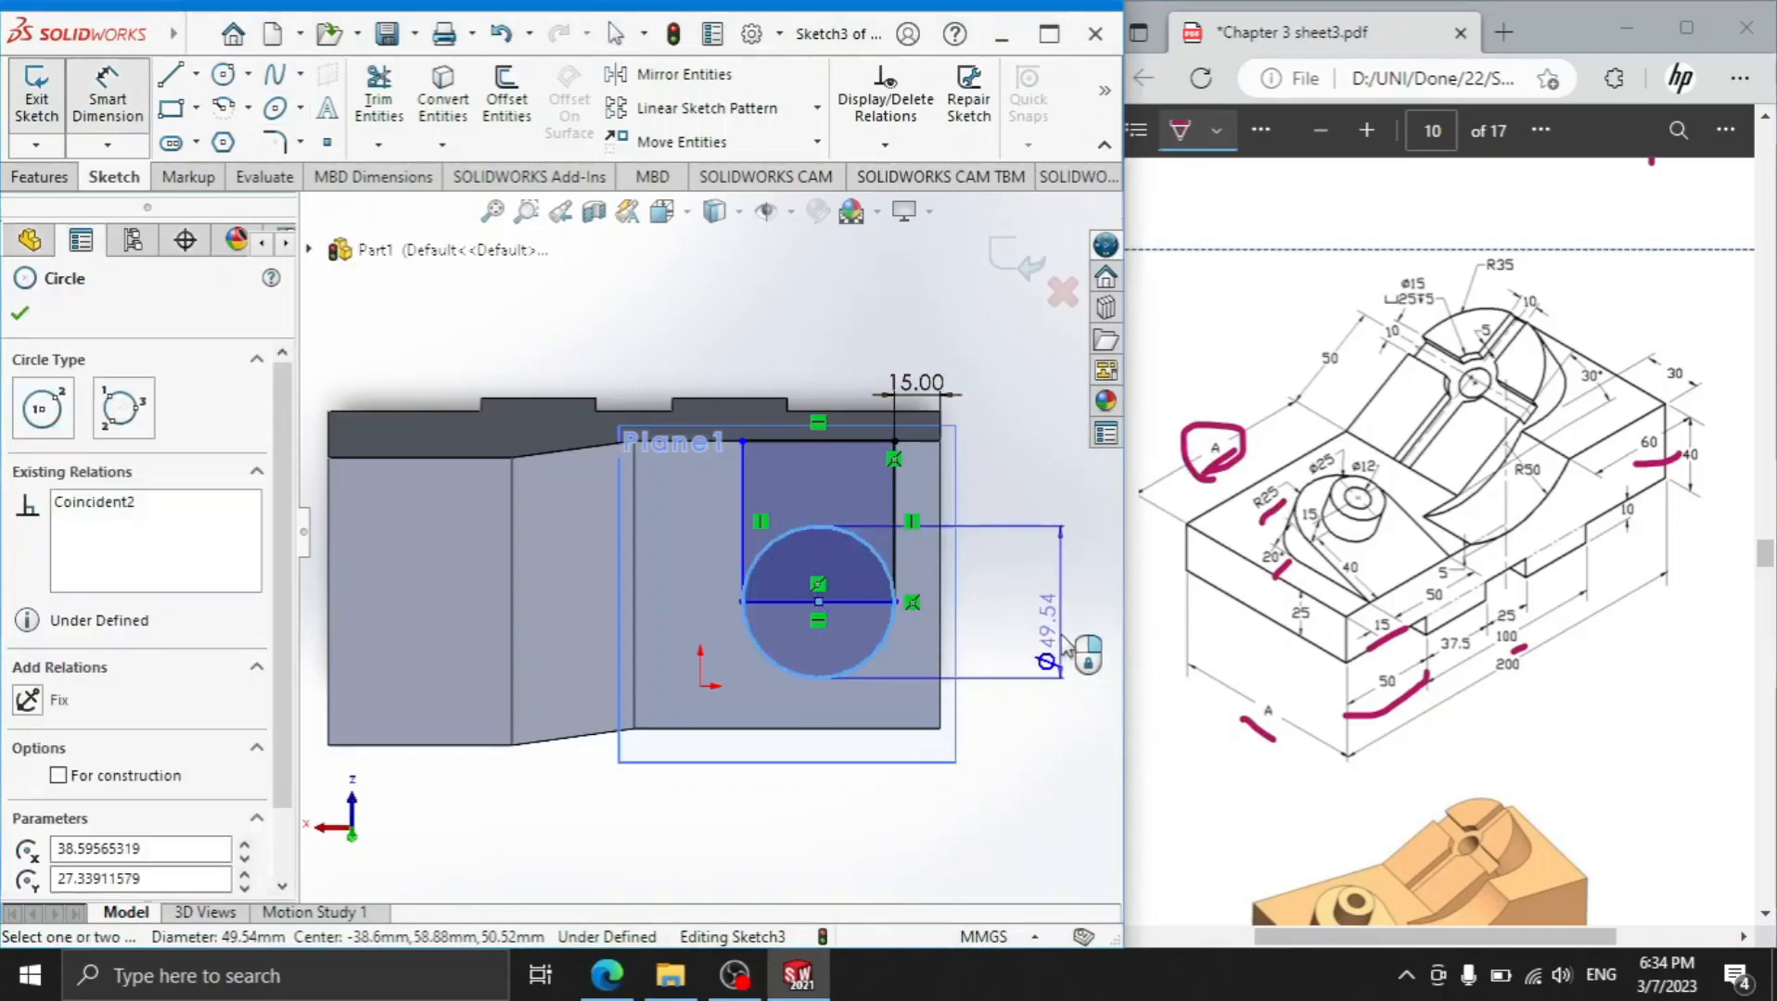
click(1067, 646)
text(50)
key(Return)
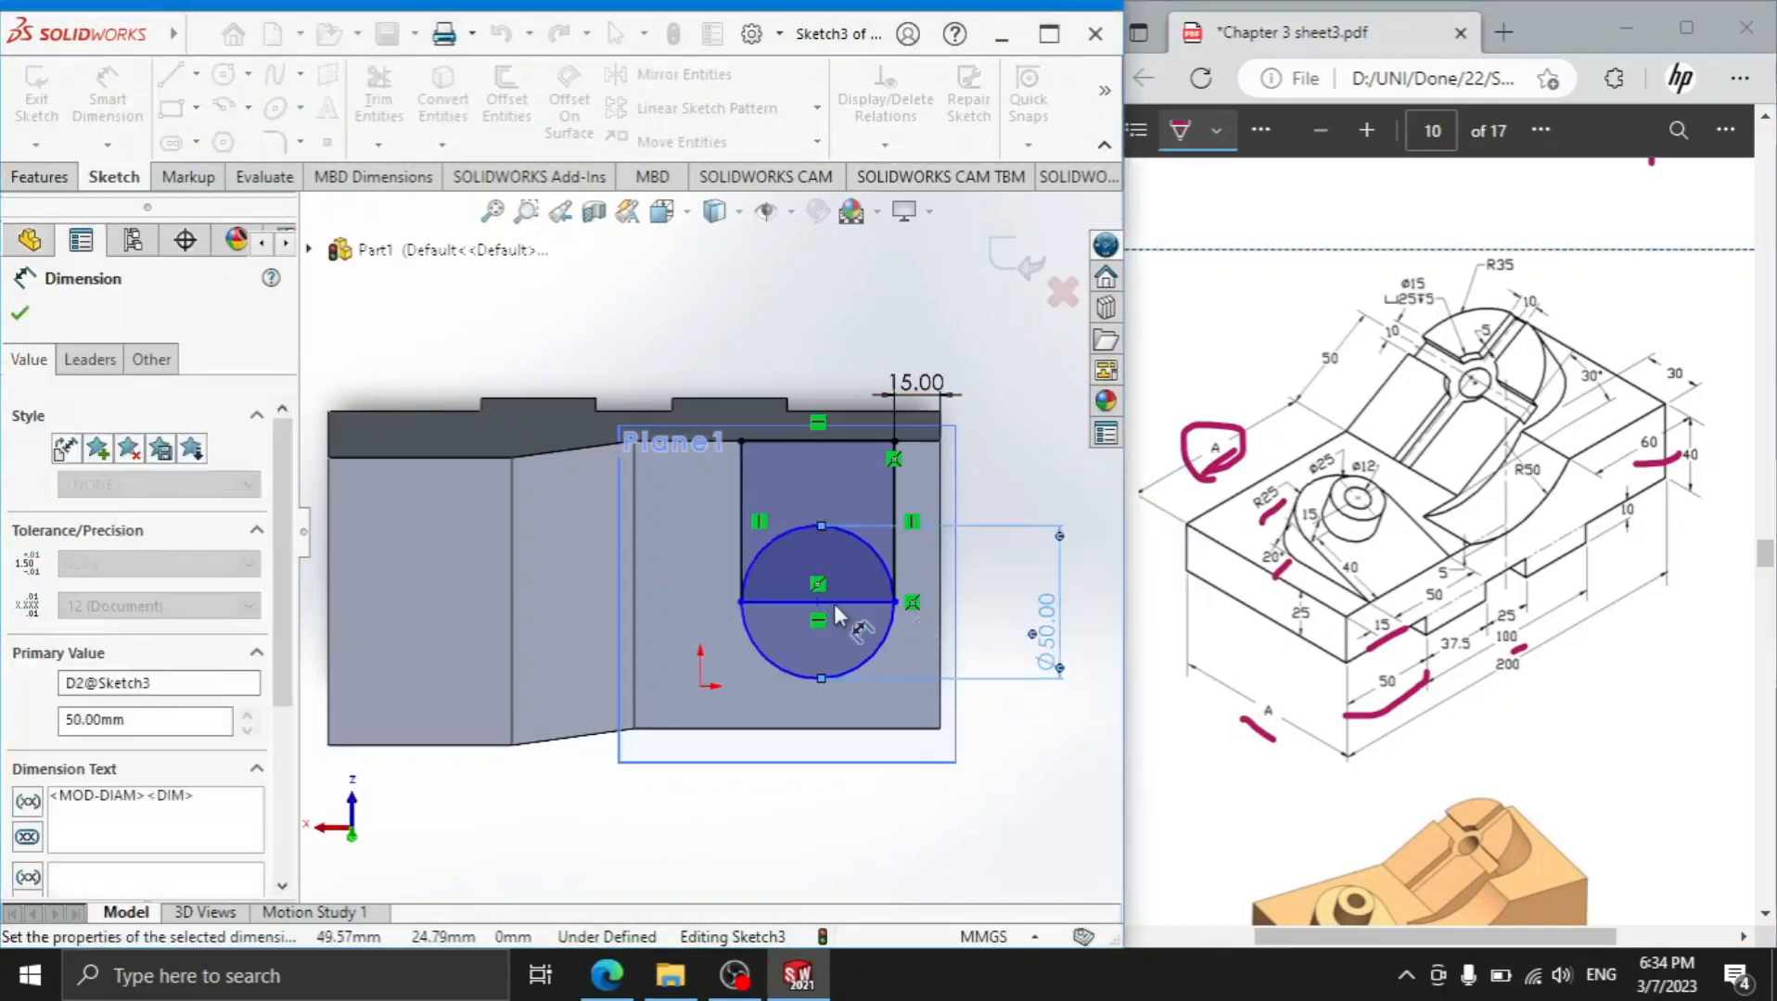
click(379, 102)
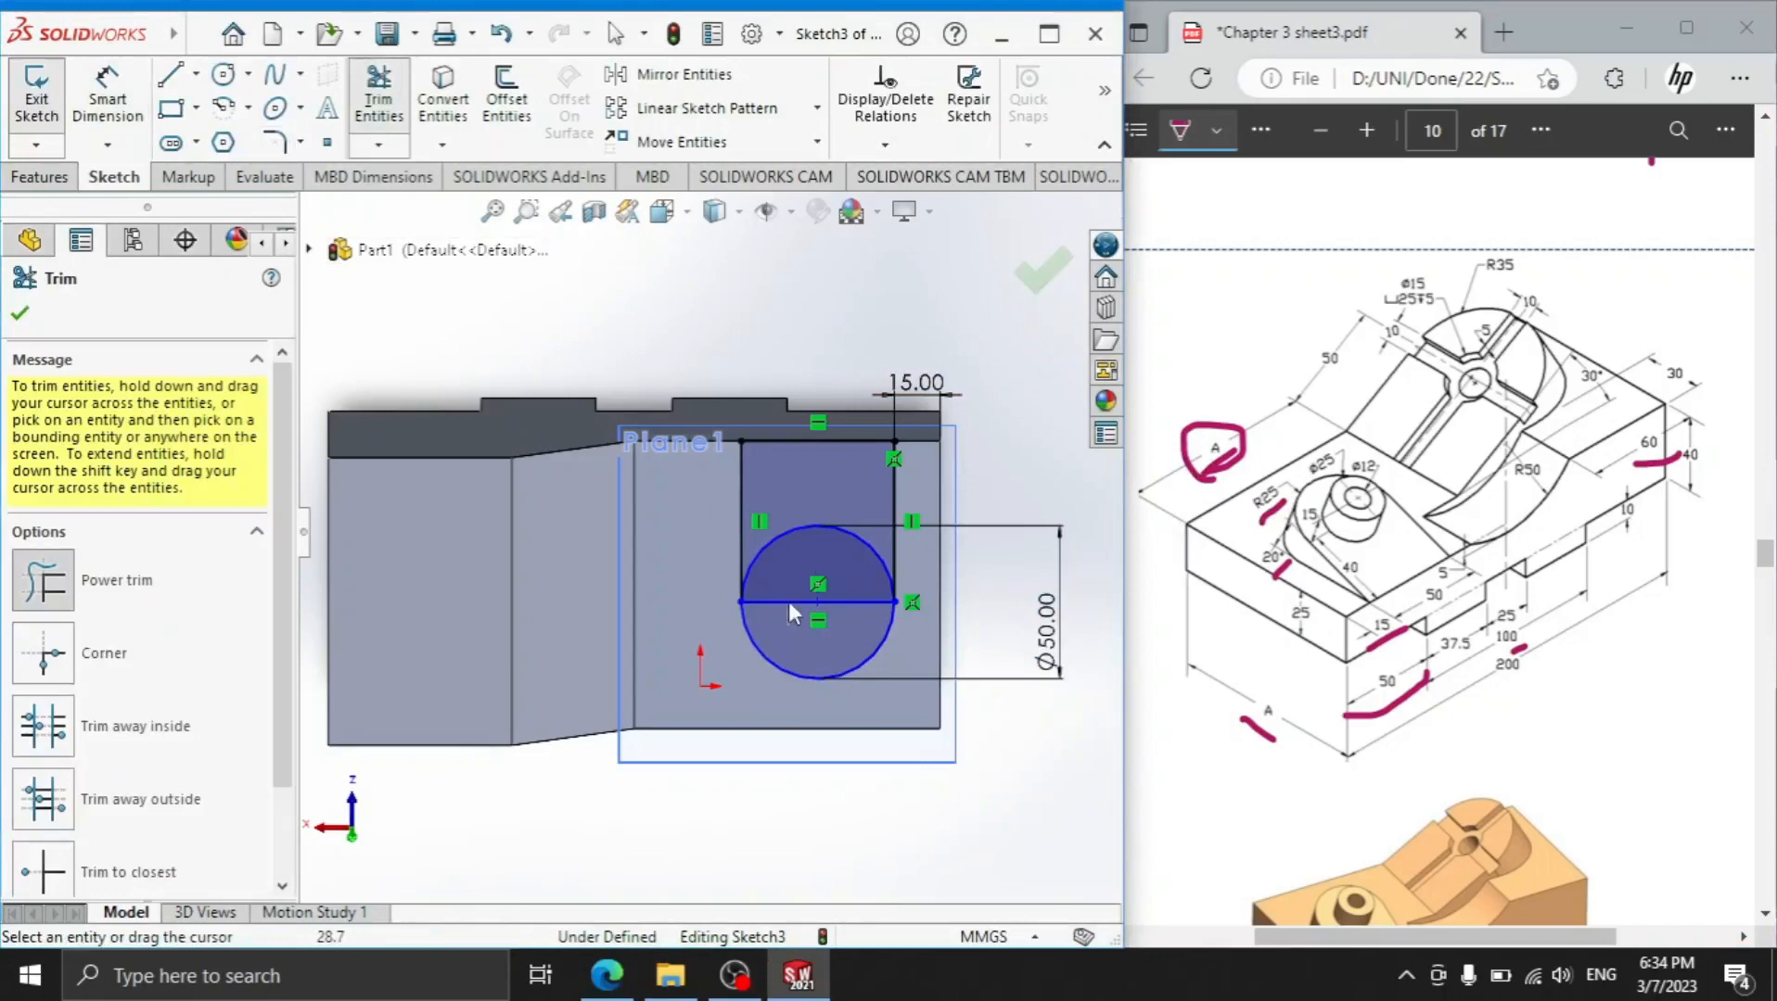
drag(788, 601, 793, 521)
Dimension the length of the round-ended profile's straight side as 40 mm
click(1329, 574)
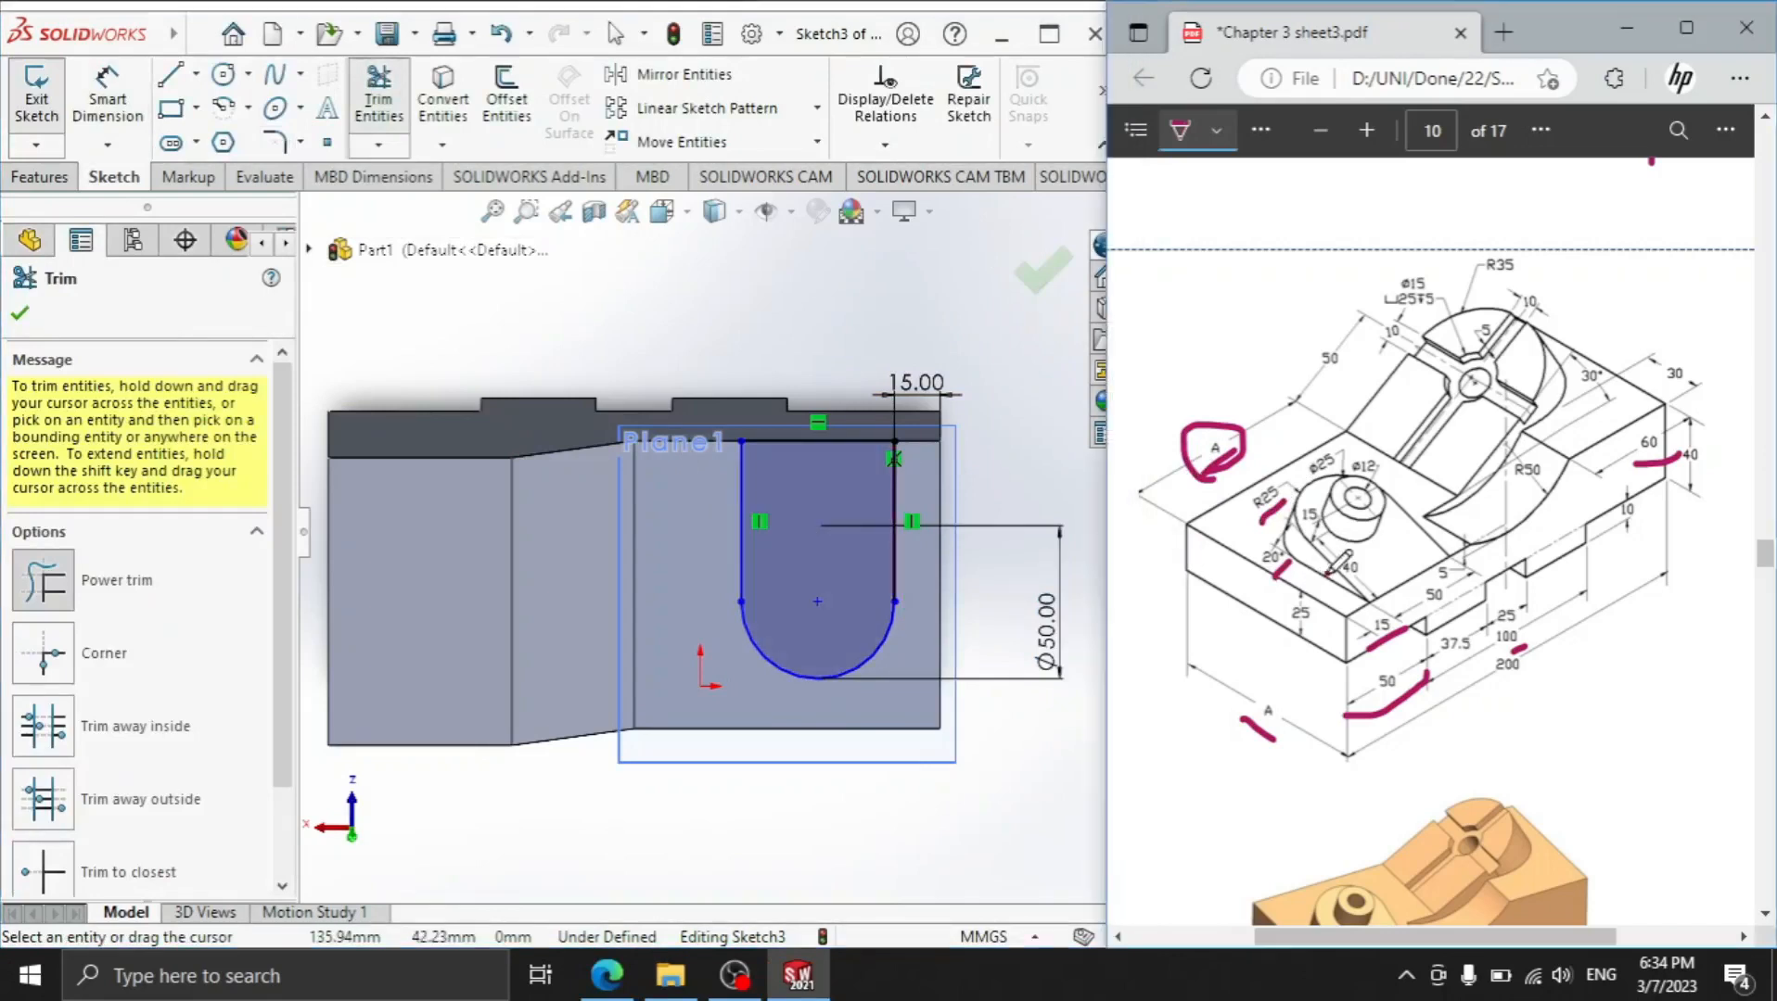
drag(1329, 574, 1348, 595)
click(110, 102)
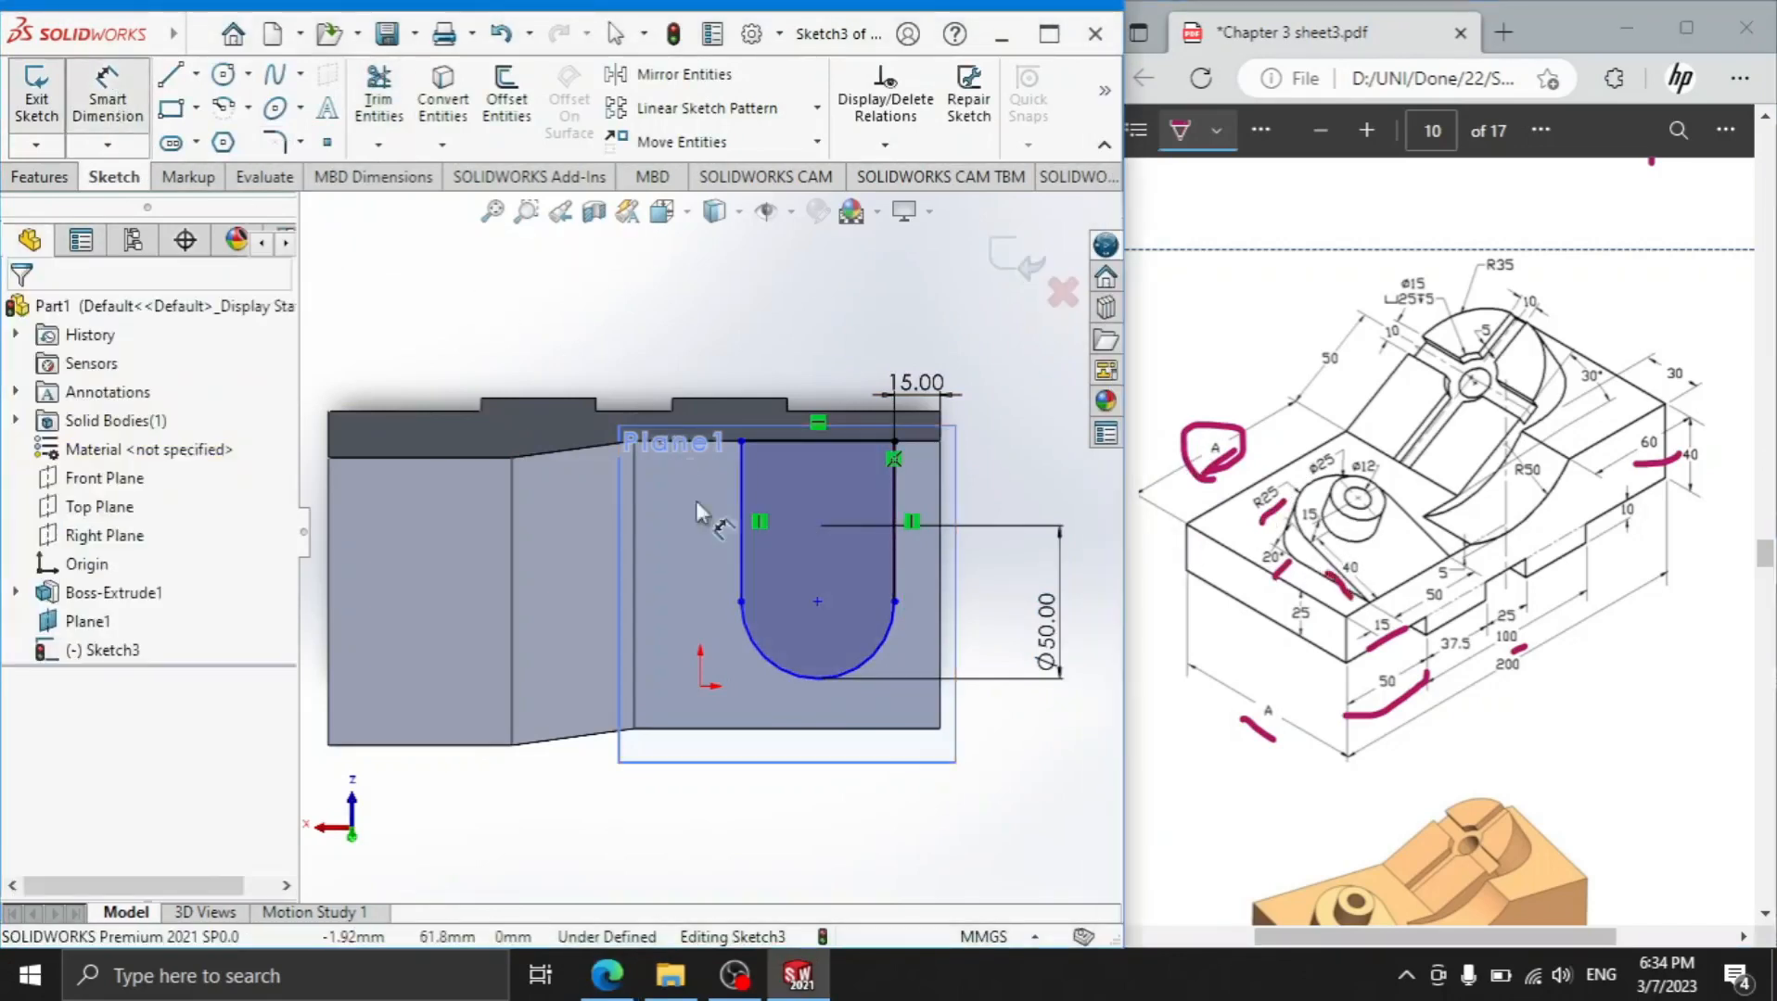
click(741, 520)
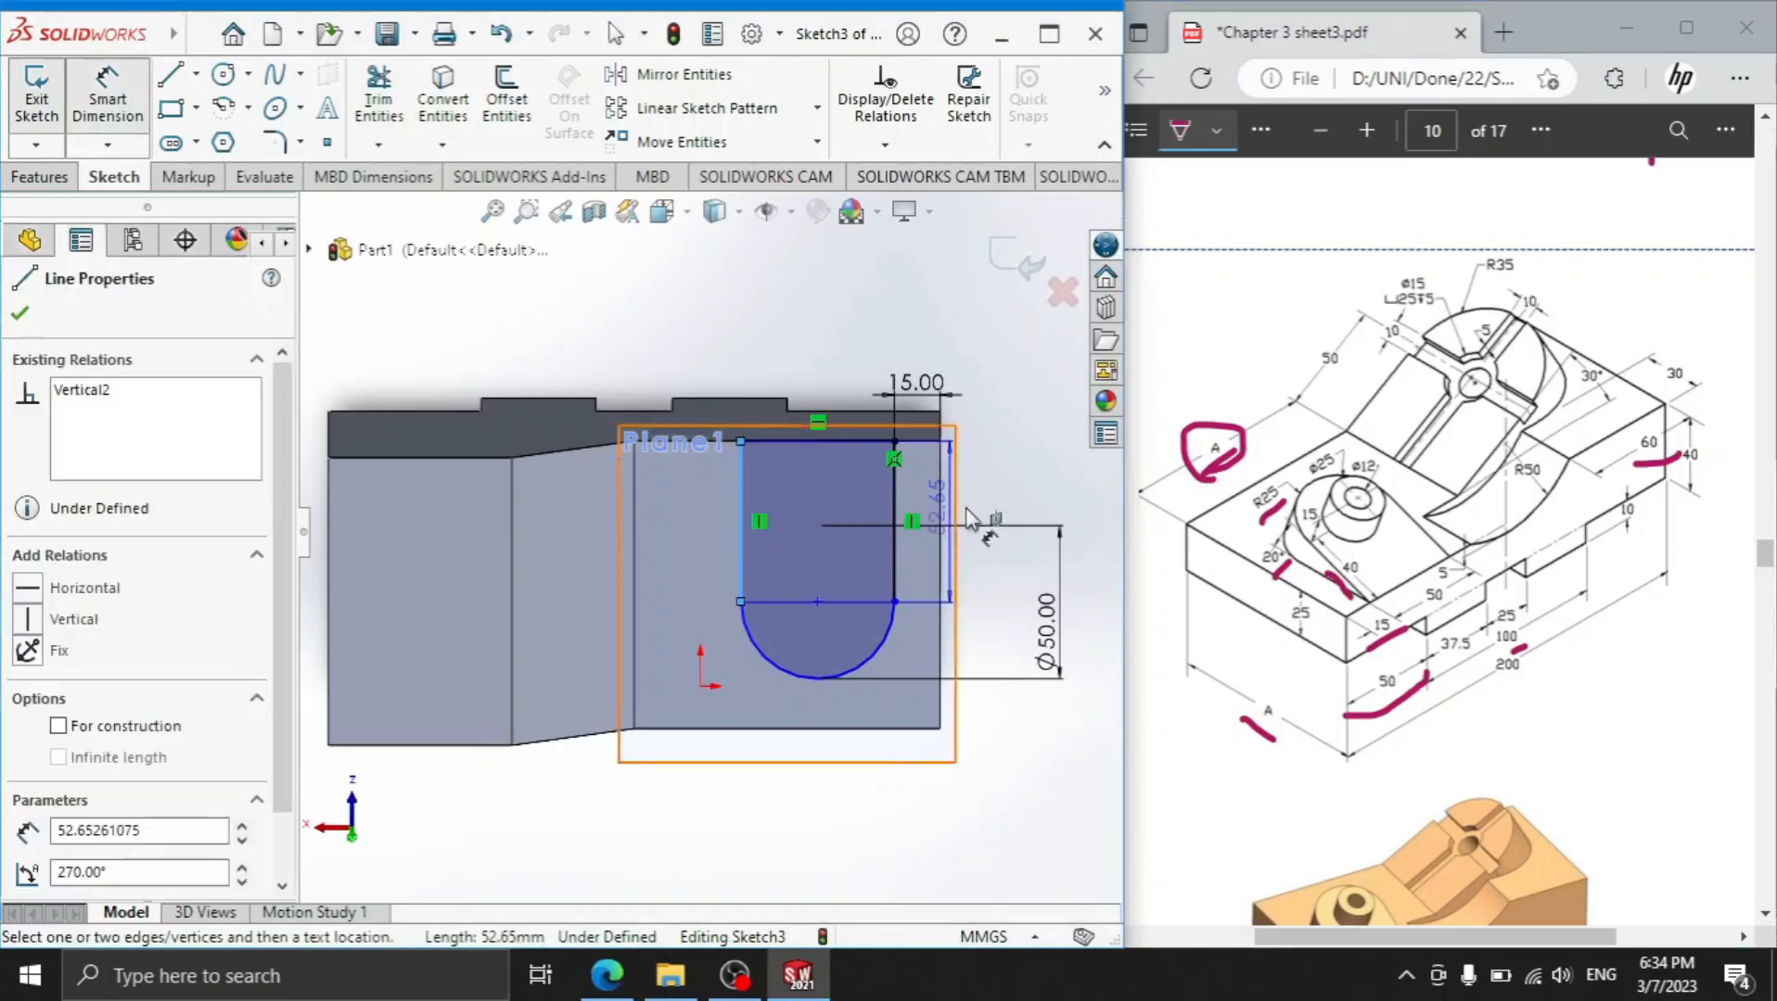
click(1020, 524)
text(40)
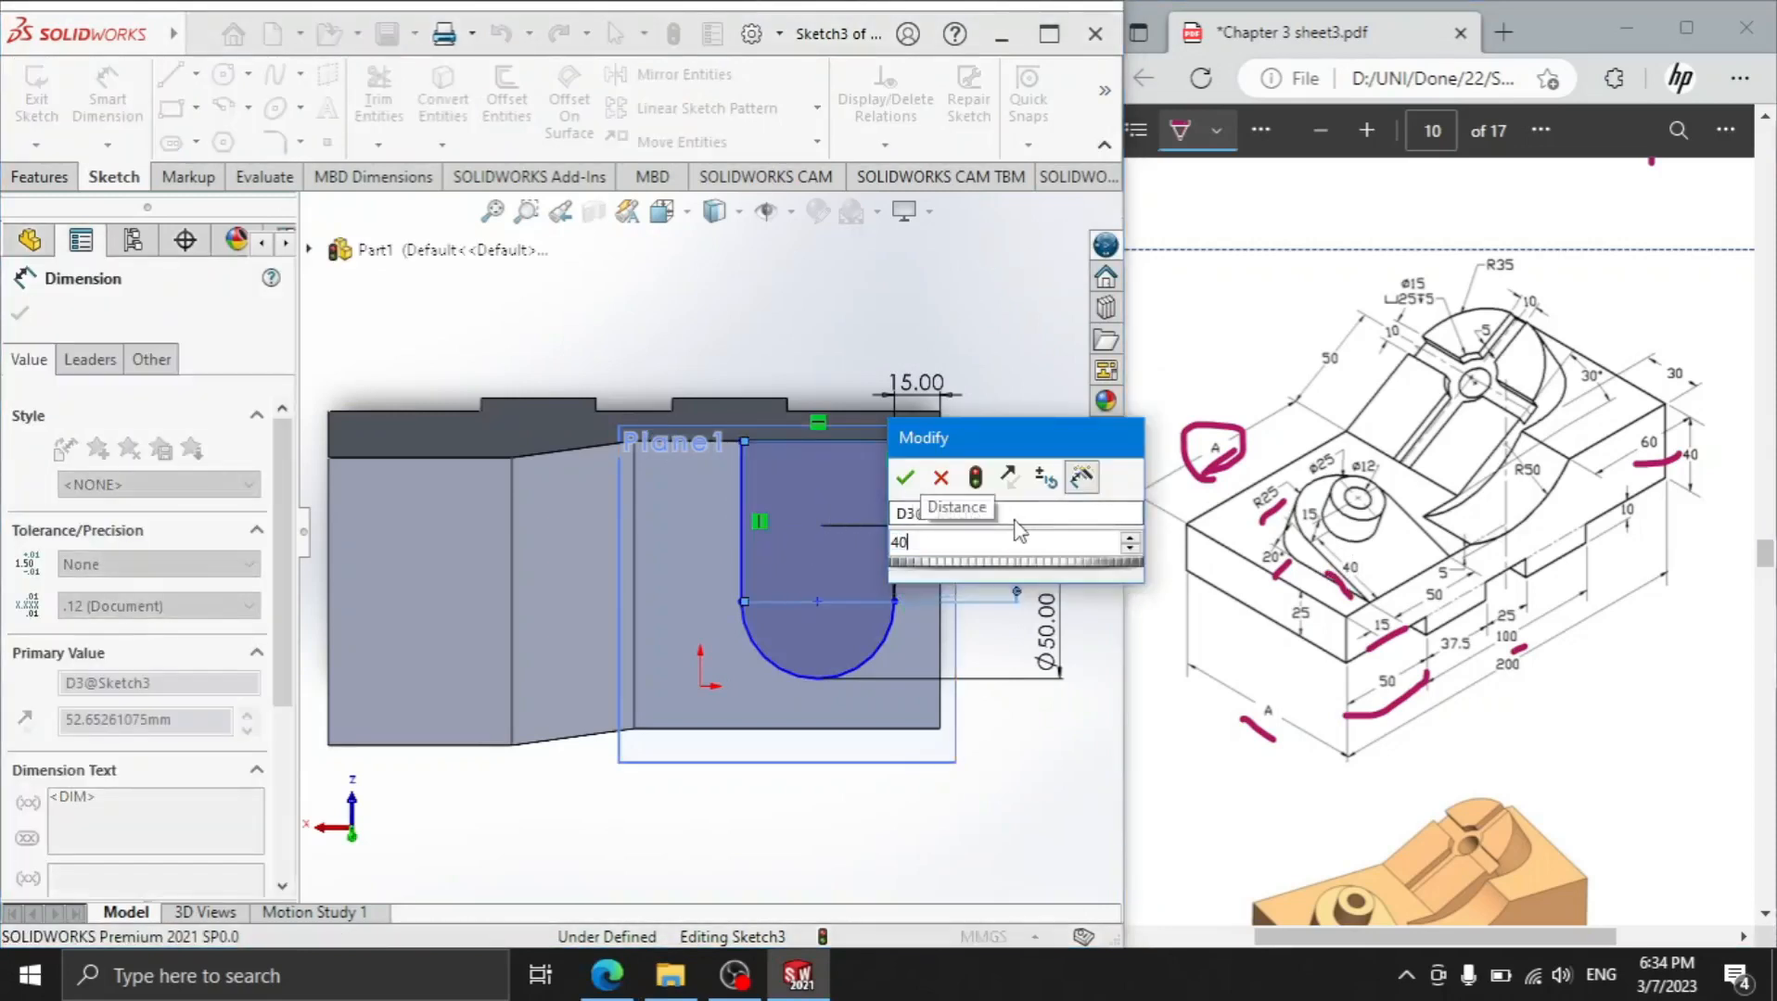
key(Return)
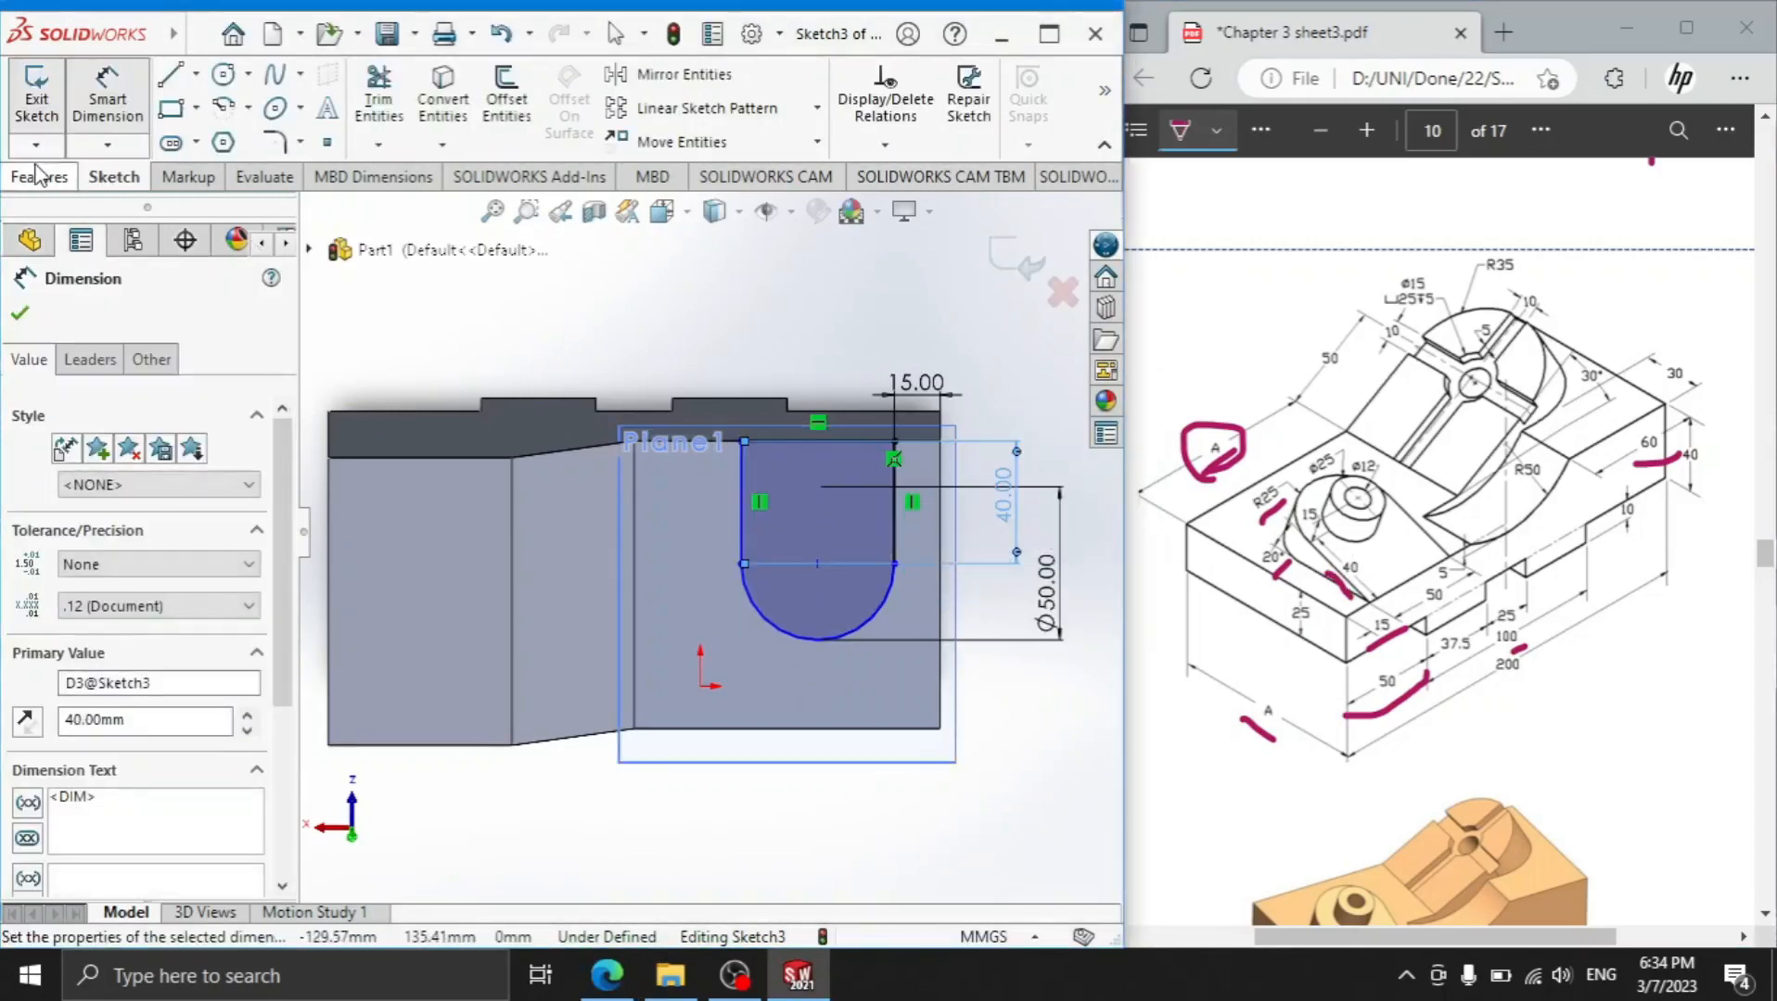
click(20, 313)
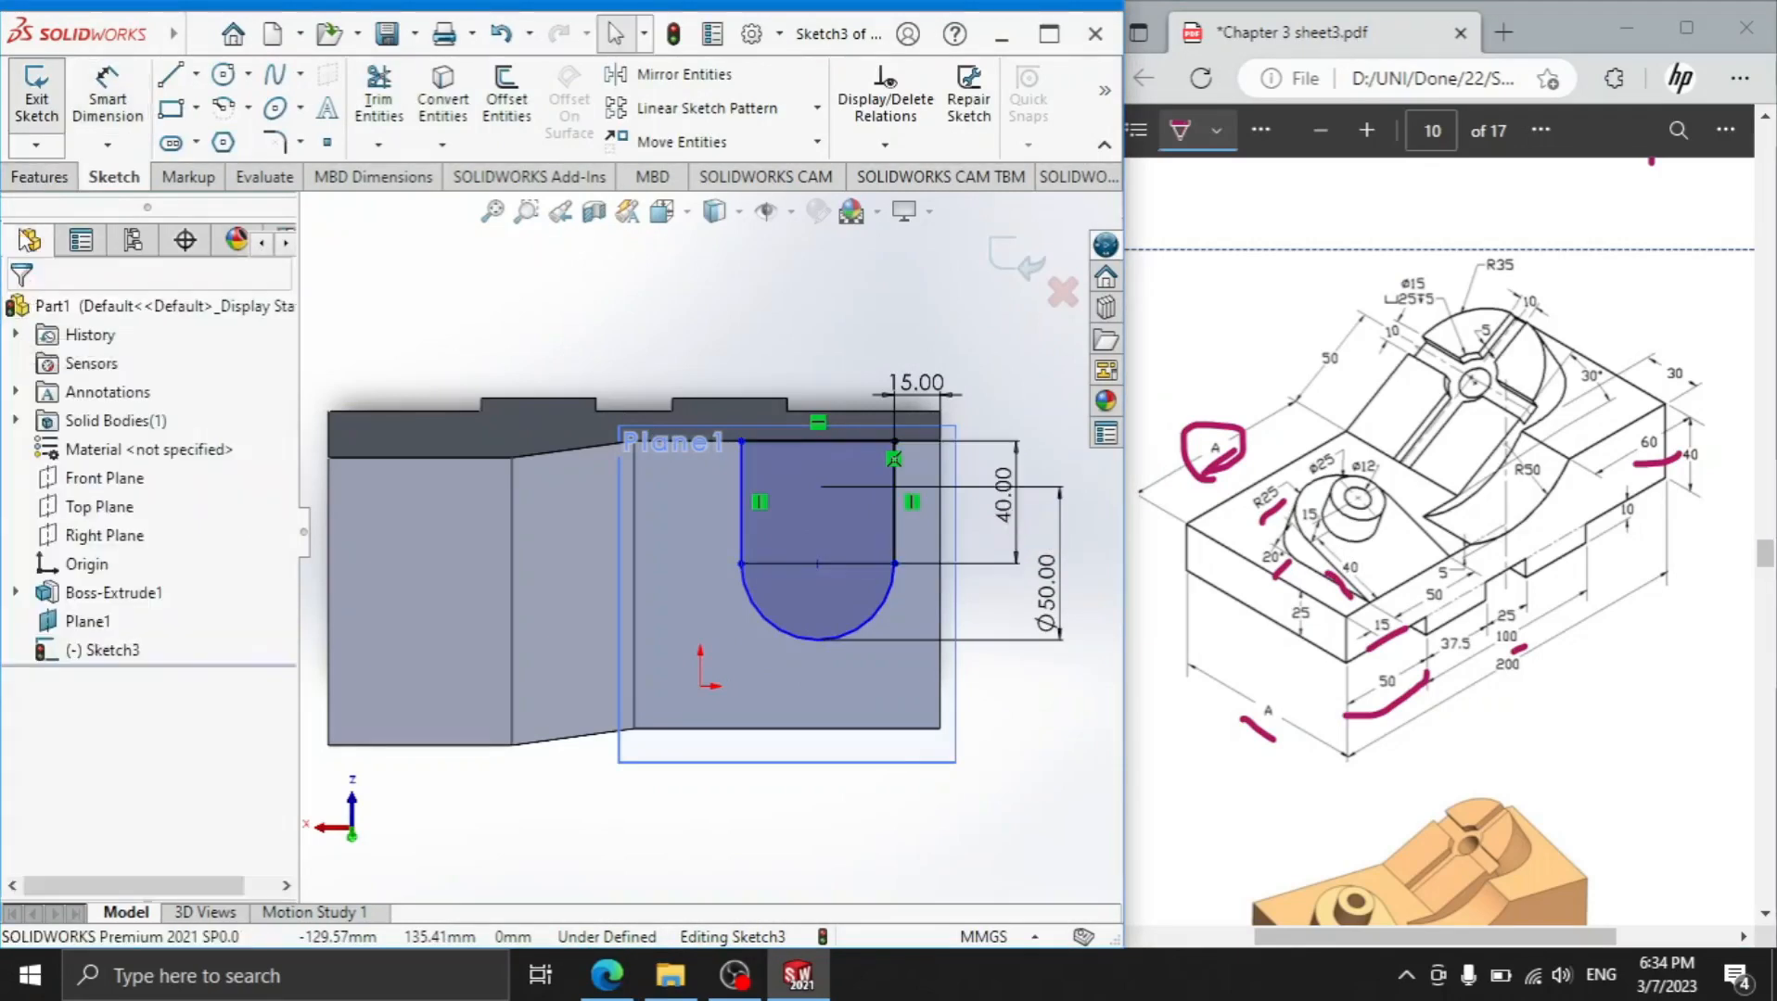
Extrude the round-ended profile in the reversed direction, Up To Surface, ending at the block's lower top face
click(35, 183)
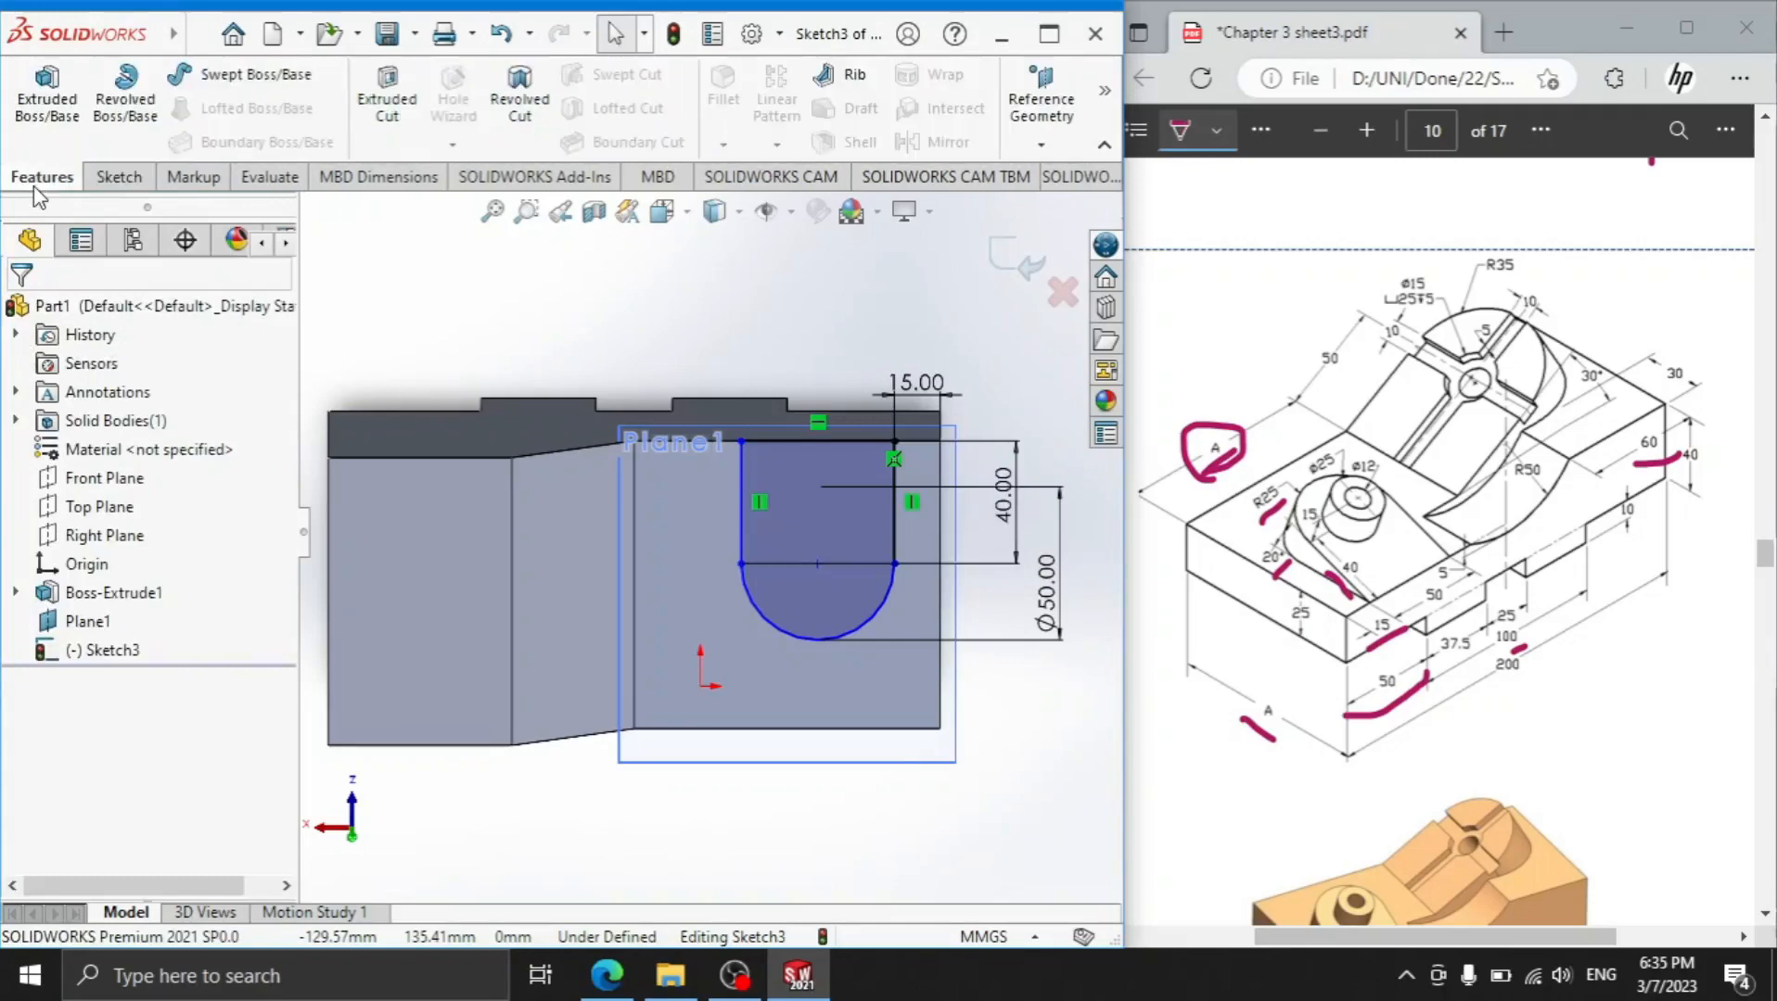
click(48, 116)
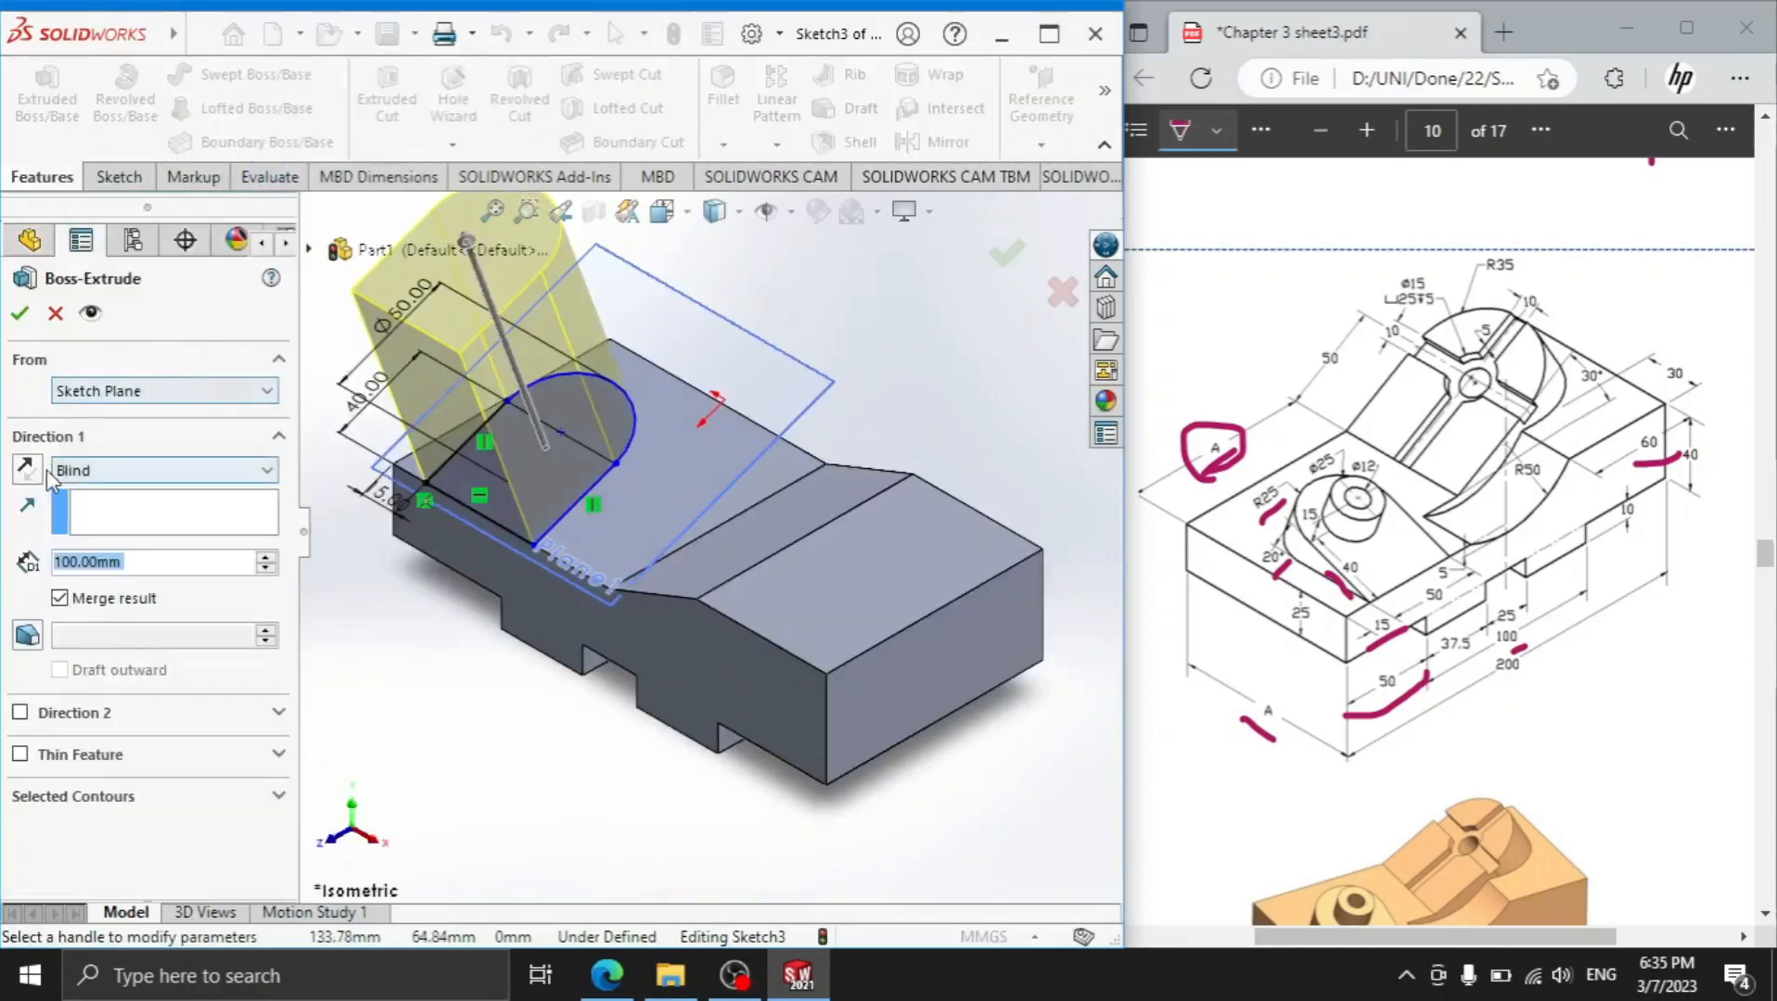
click(29, 470)
click(78, 473)
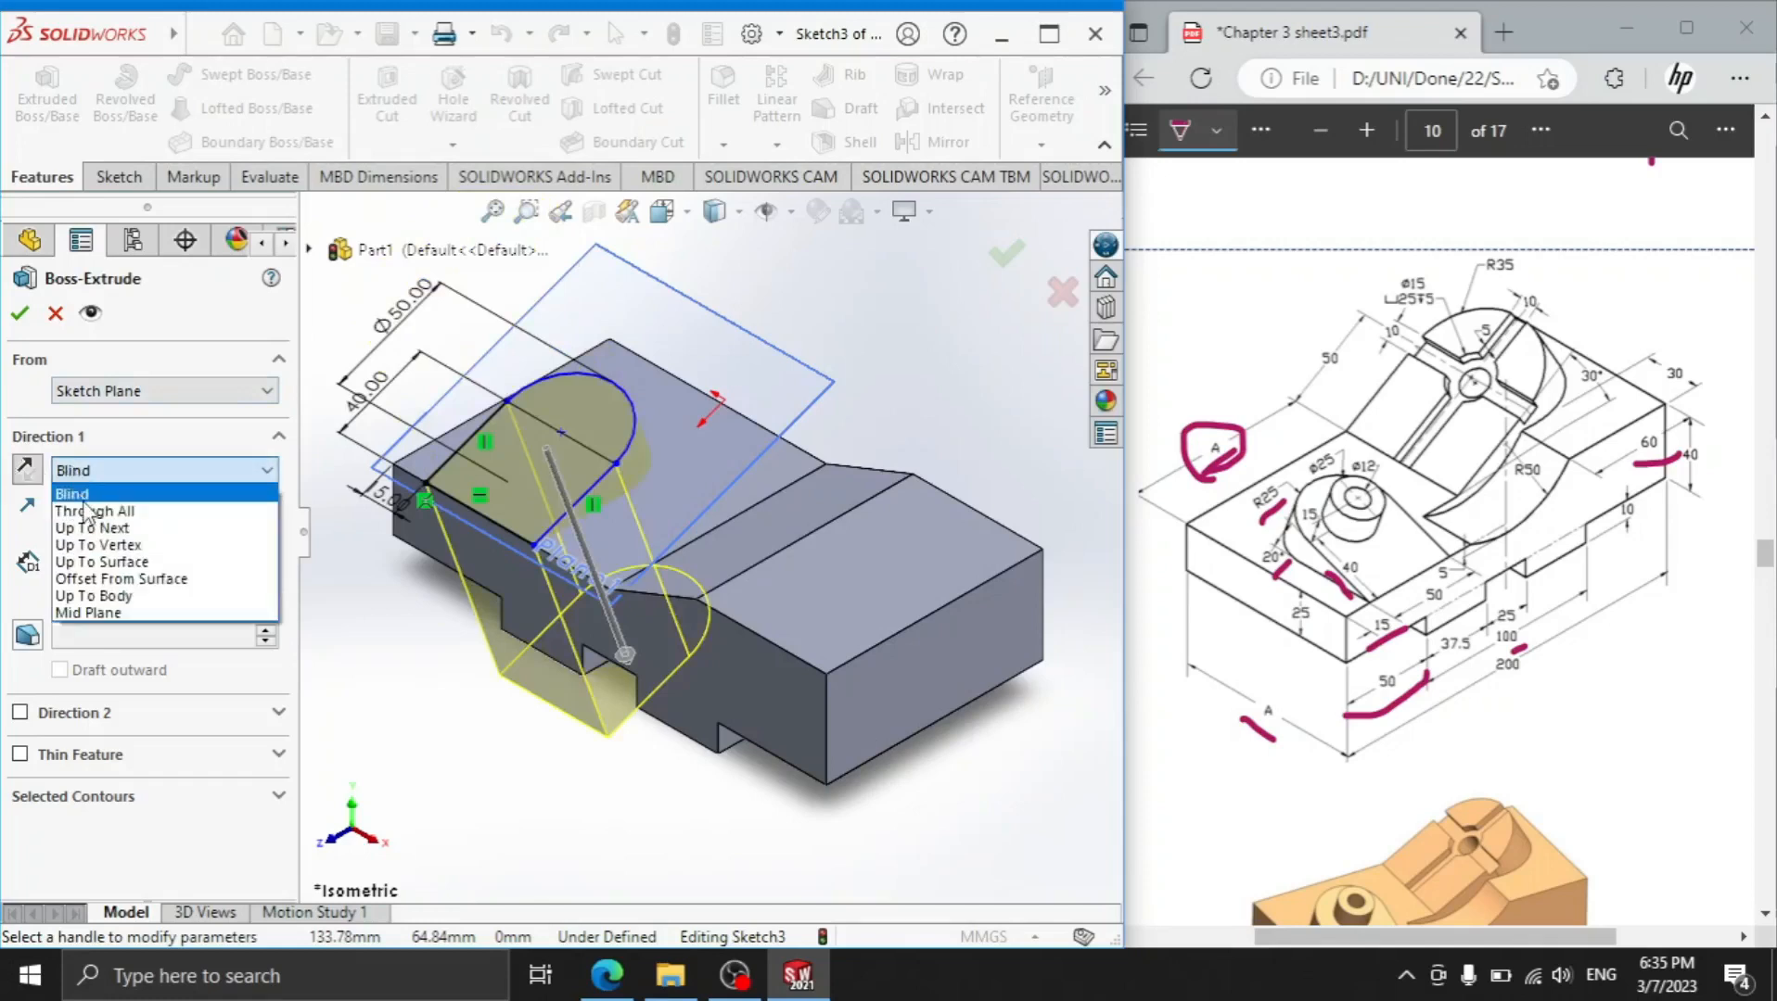
click(639, 492)
click(20, 313)
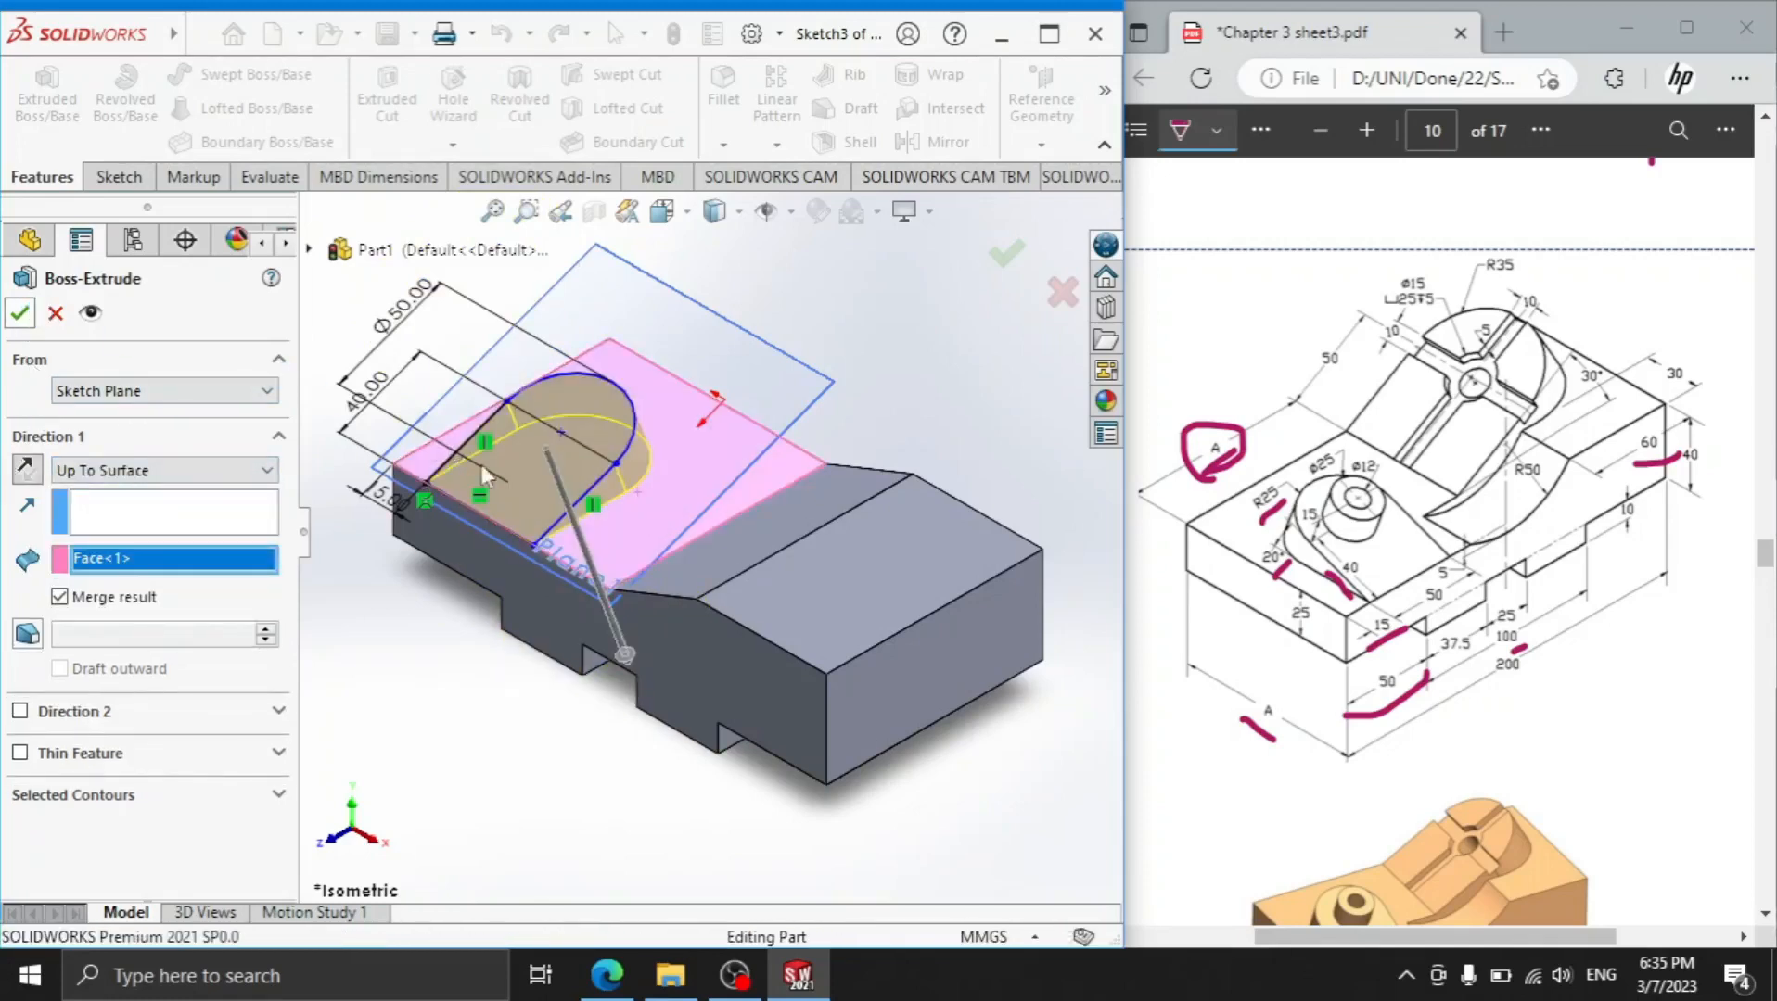
Start a sketch on the boss's inclined face and draw two circles about 25 mm and 14 mm in diameter, concentric with its rounded end
click(536, 455)
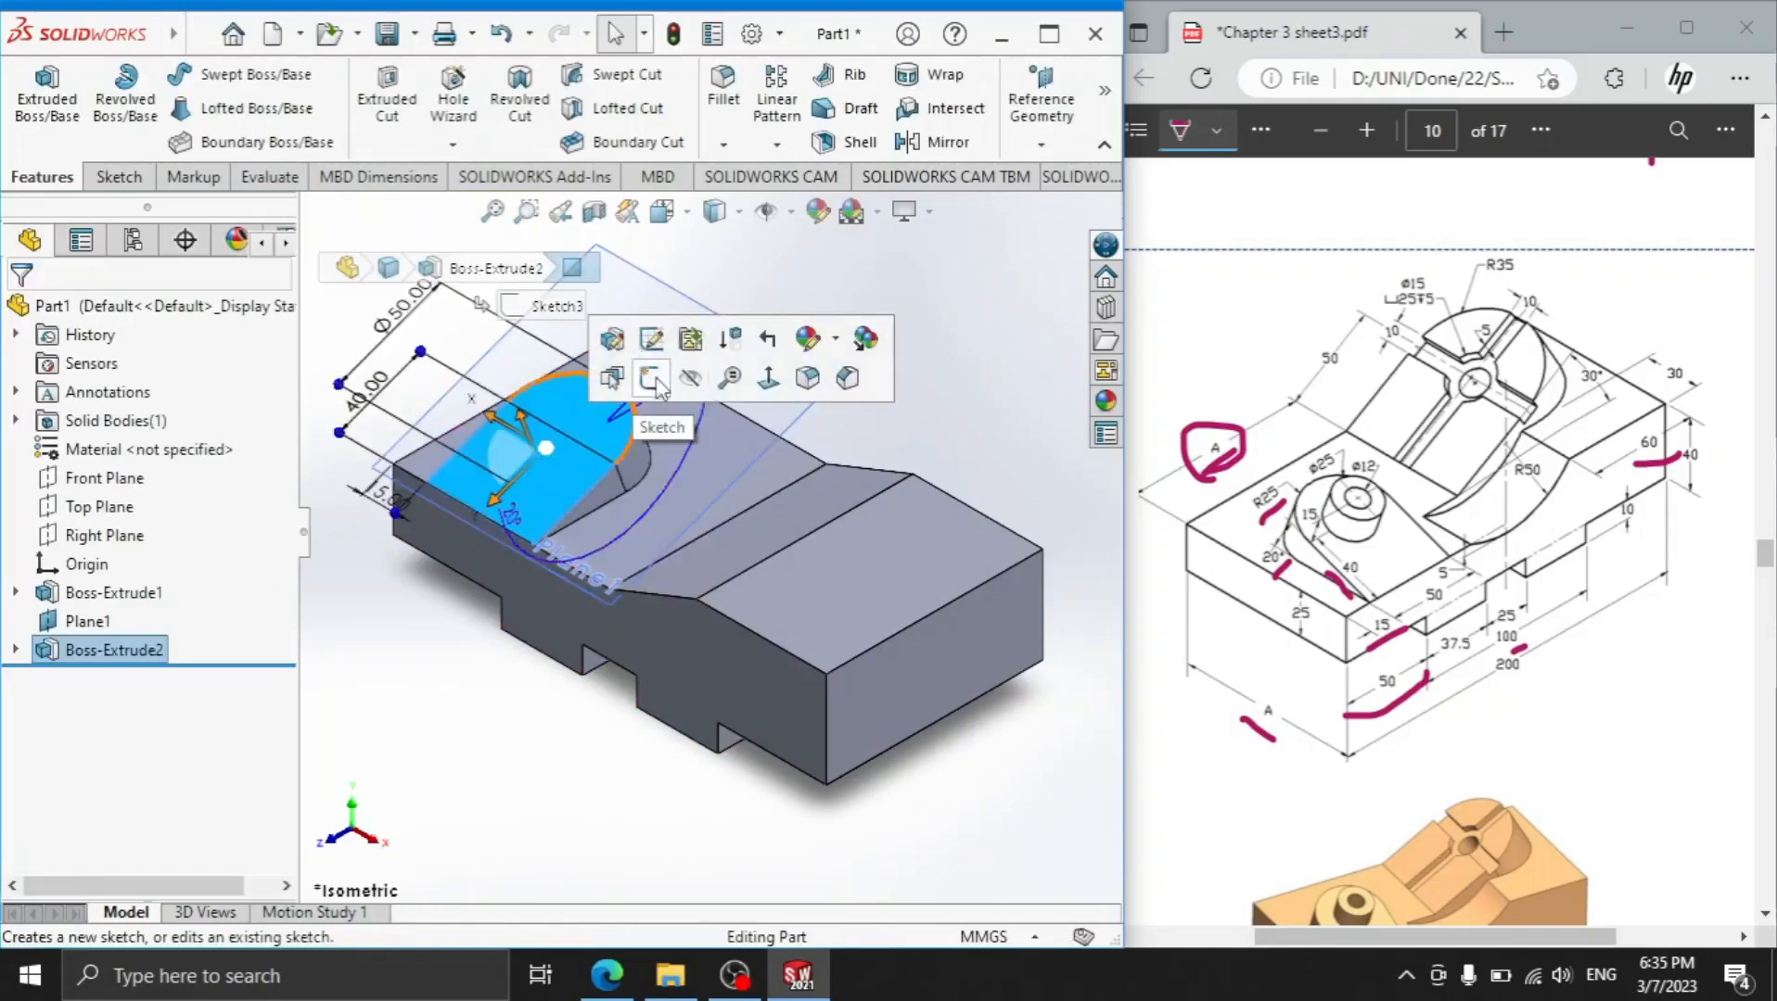
click(652, 340)
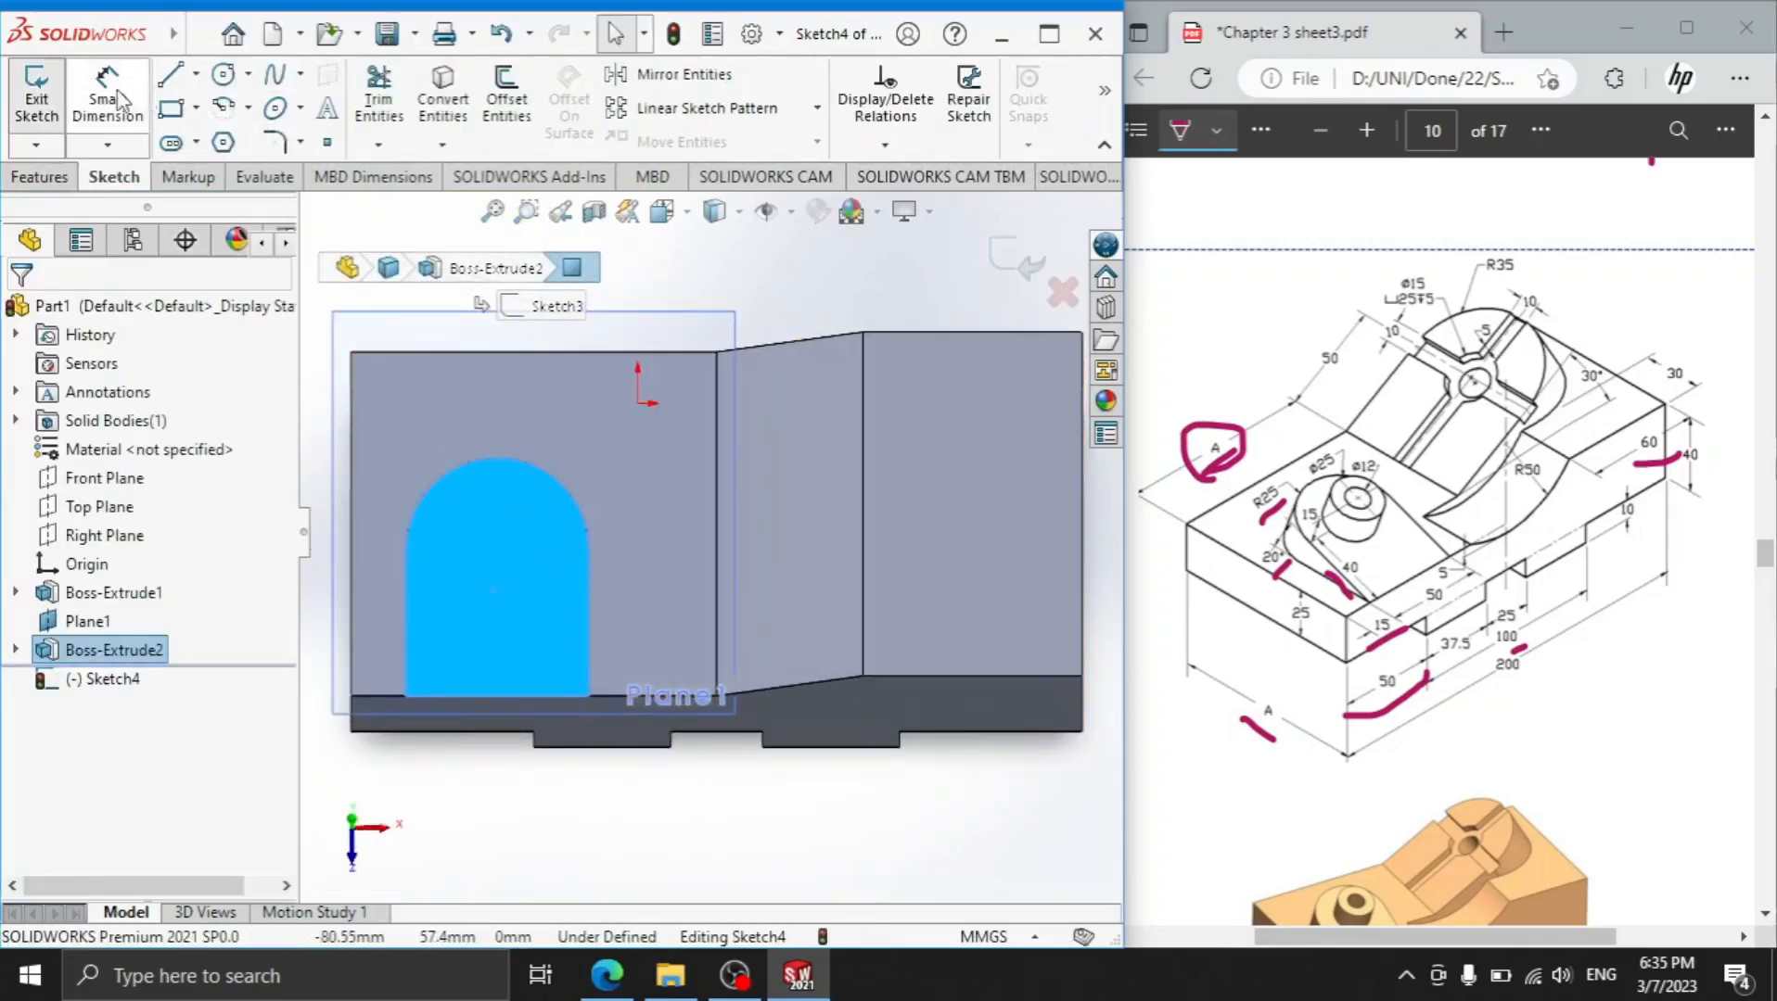
click(222, 76)
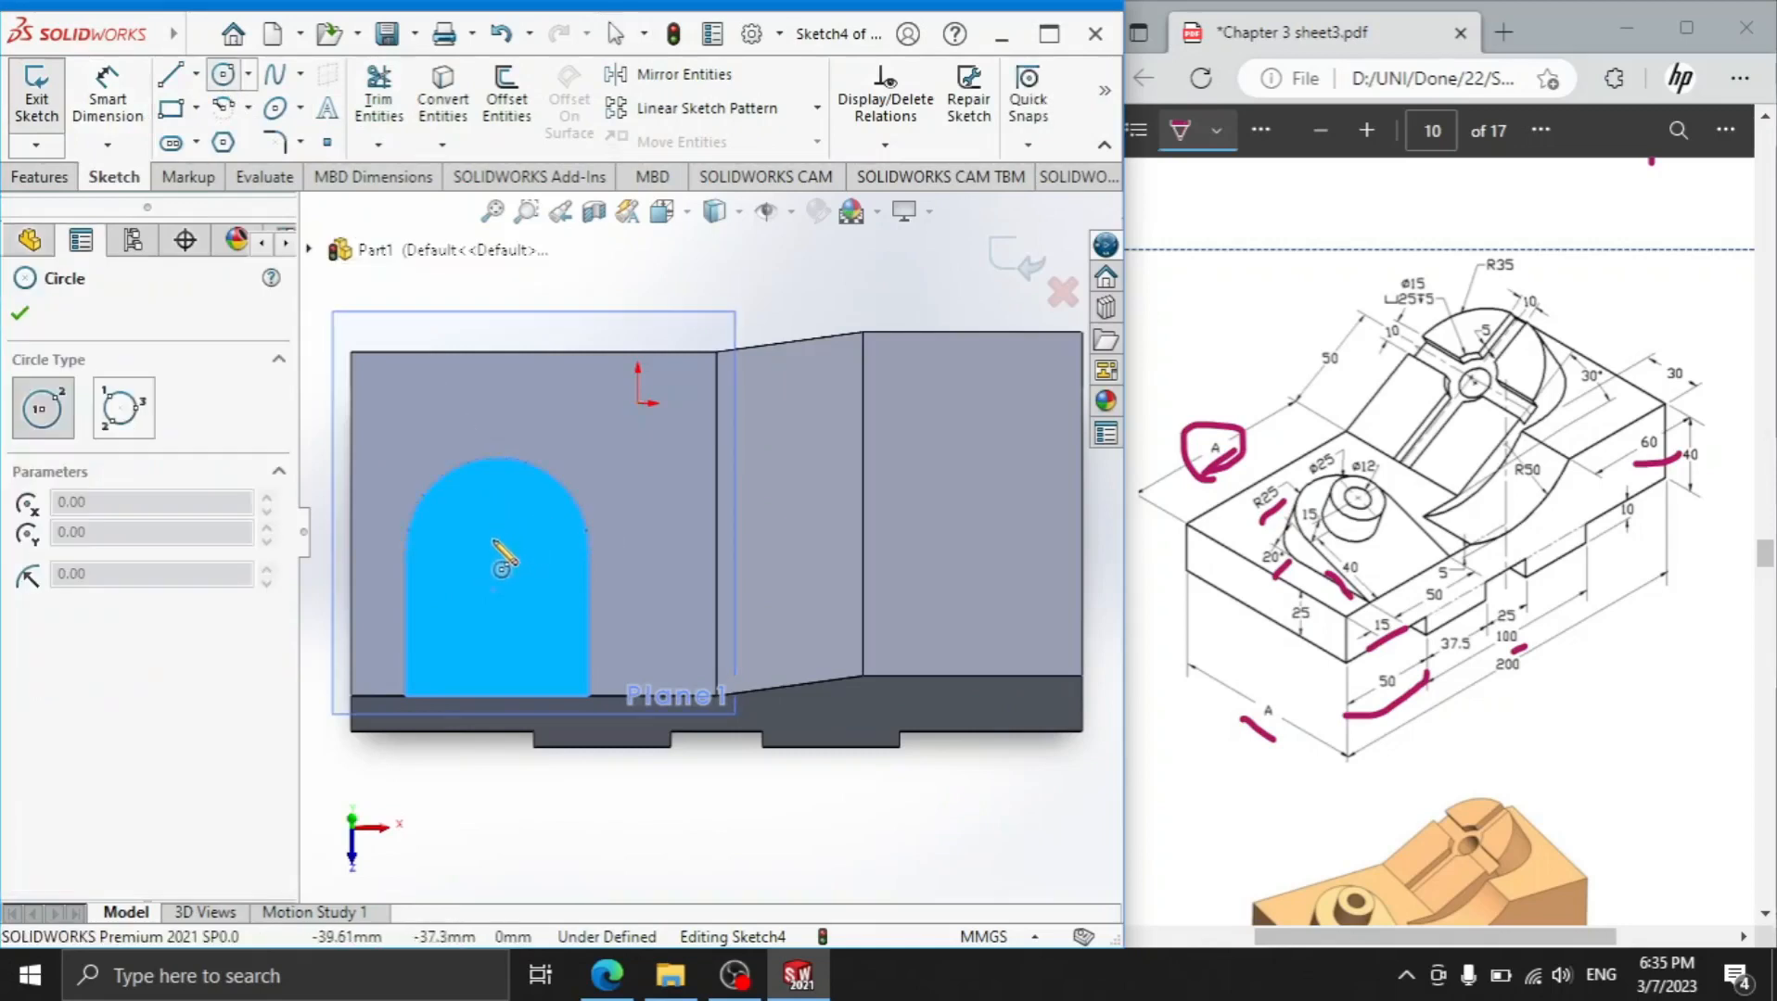
click(497, 550)
click(536, 519)
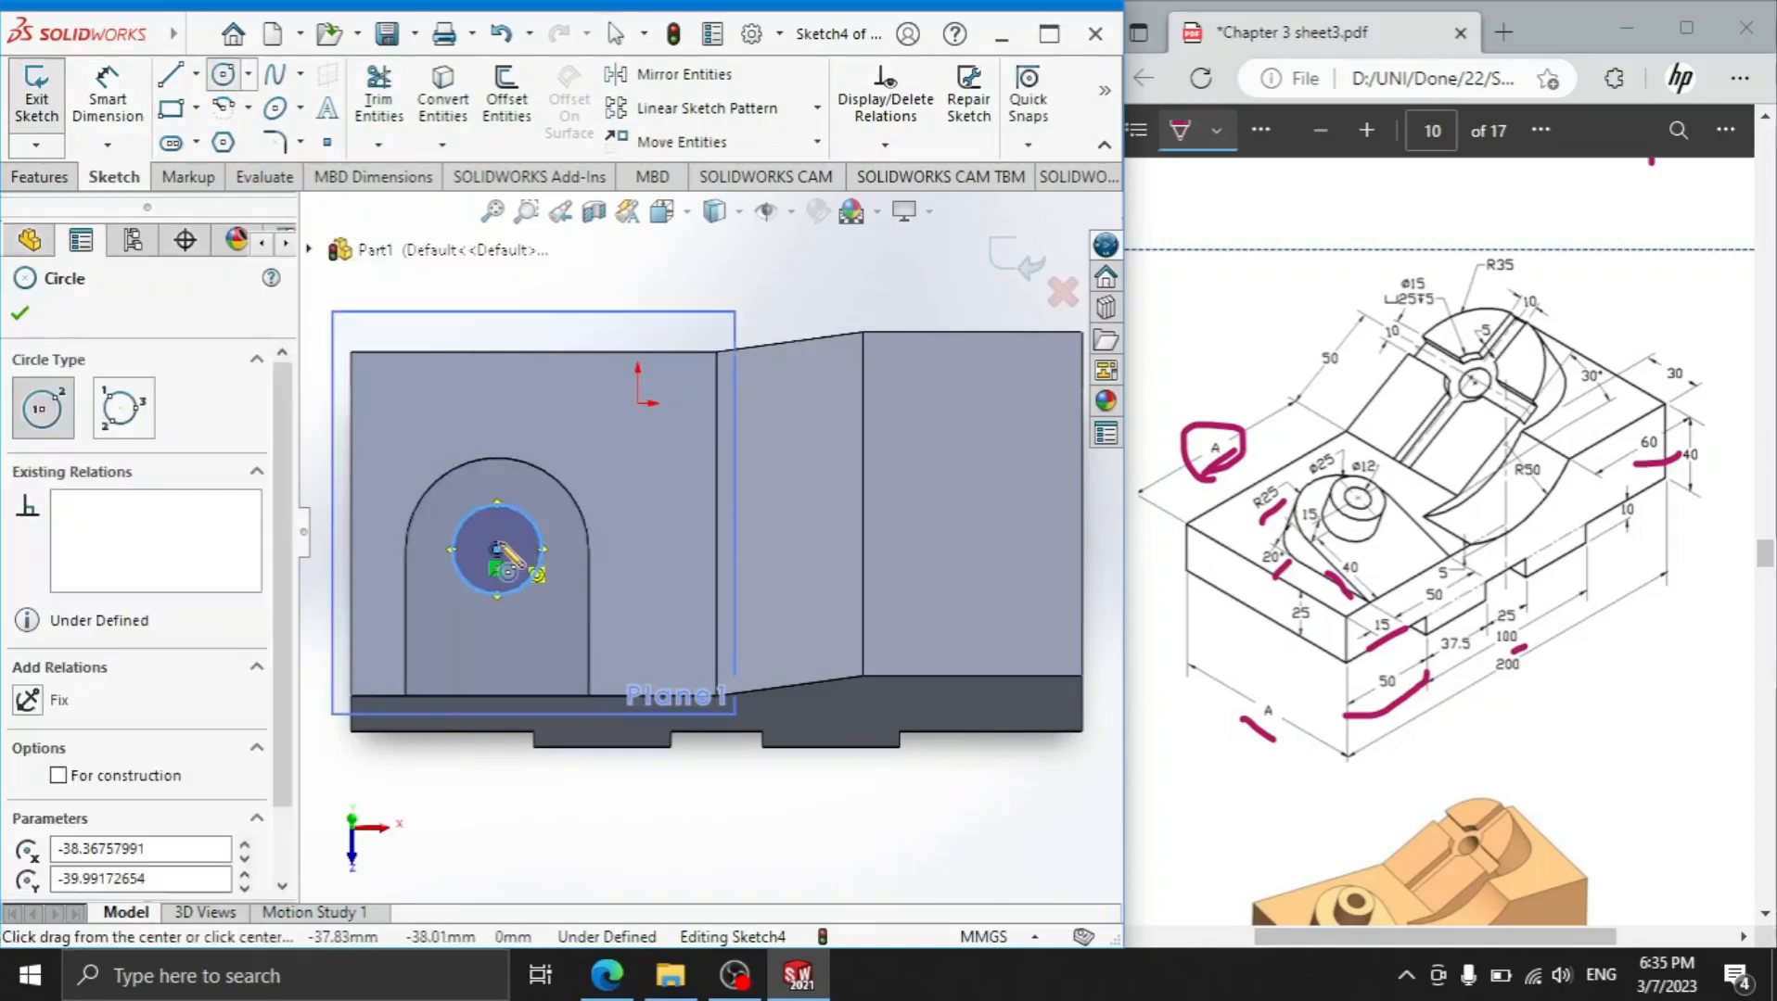
key(Escape)
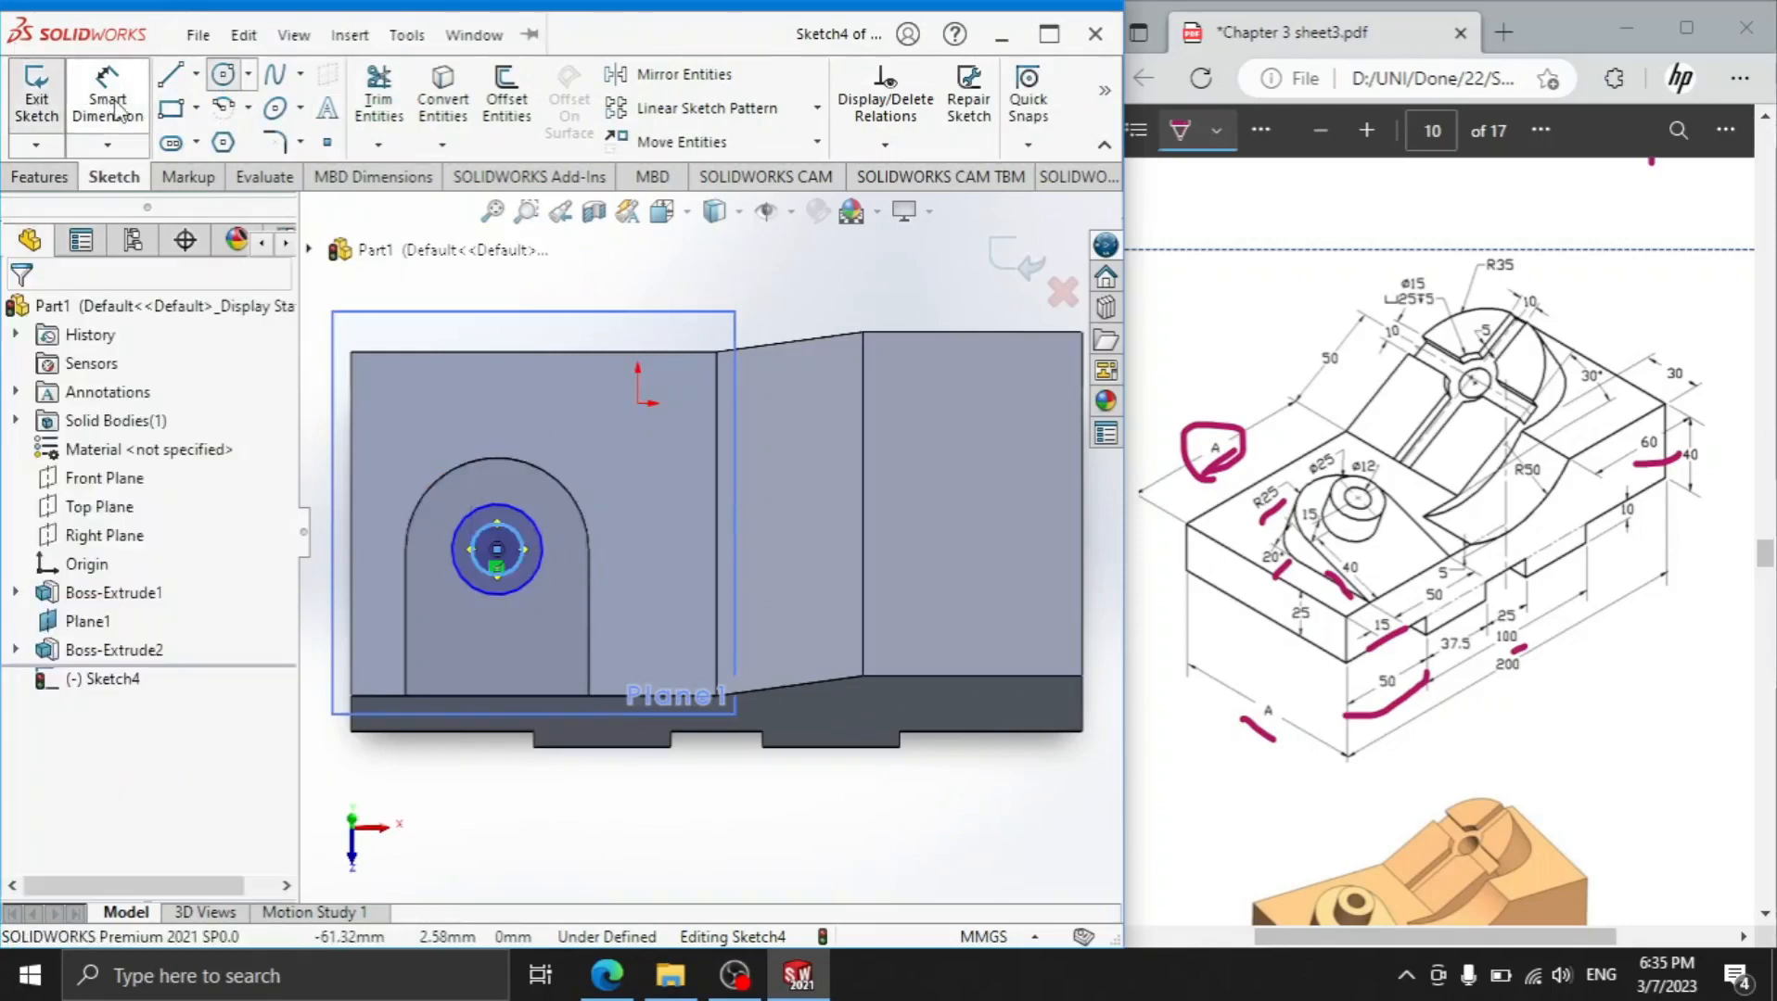
Dimension the outer circle's diameter as 25 mm and the inner circle's diameter as 12 mm
click(111, 104)
click(1317, 465)
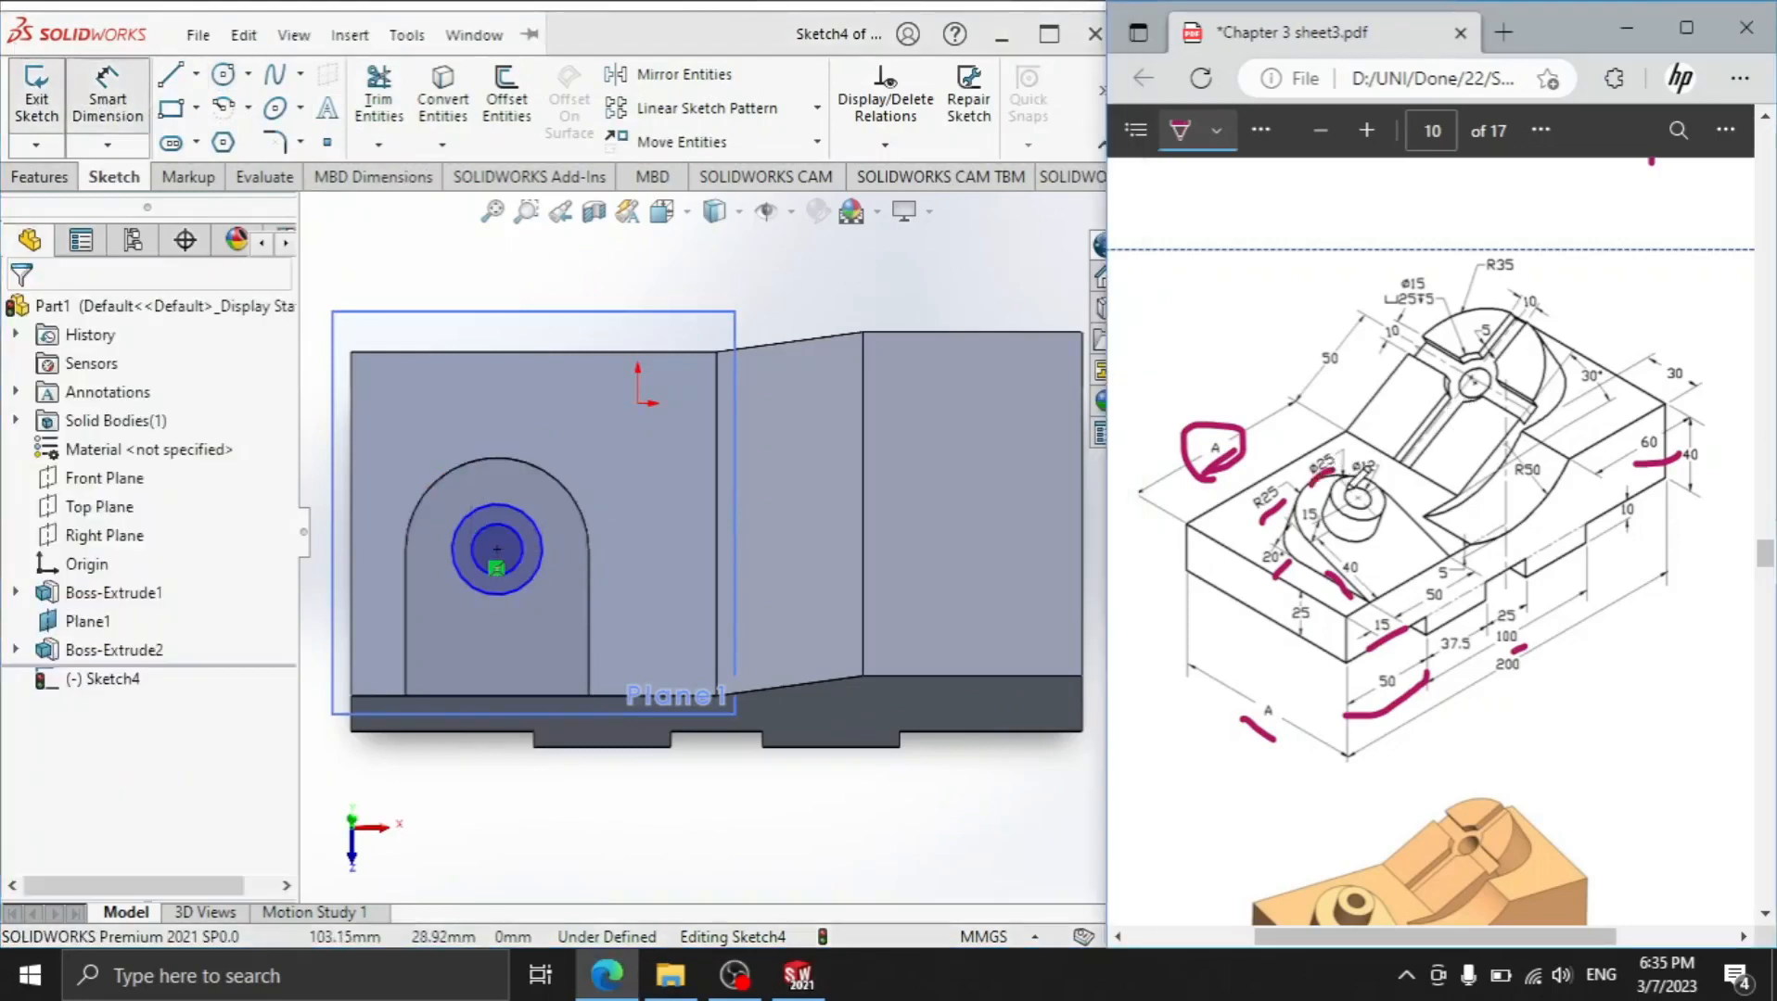
click(540, 554)
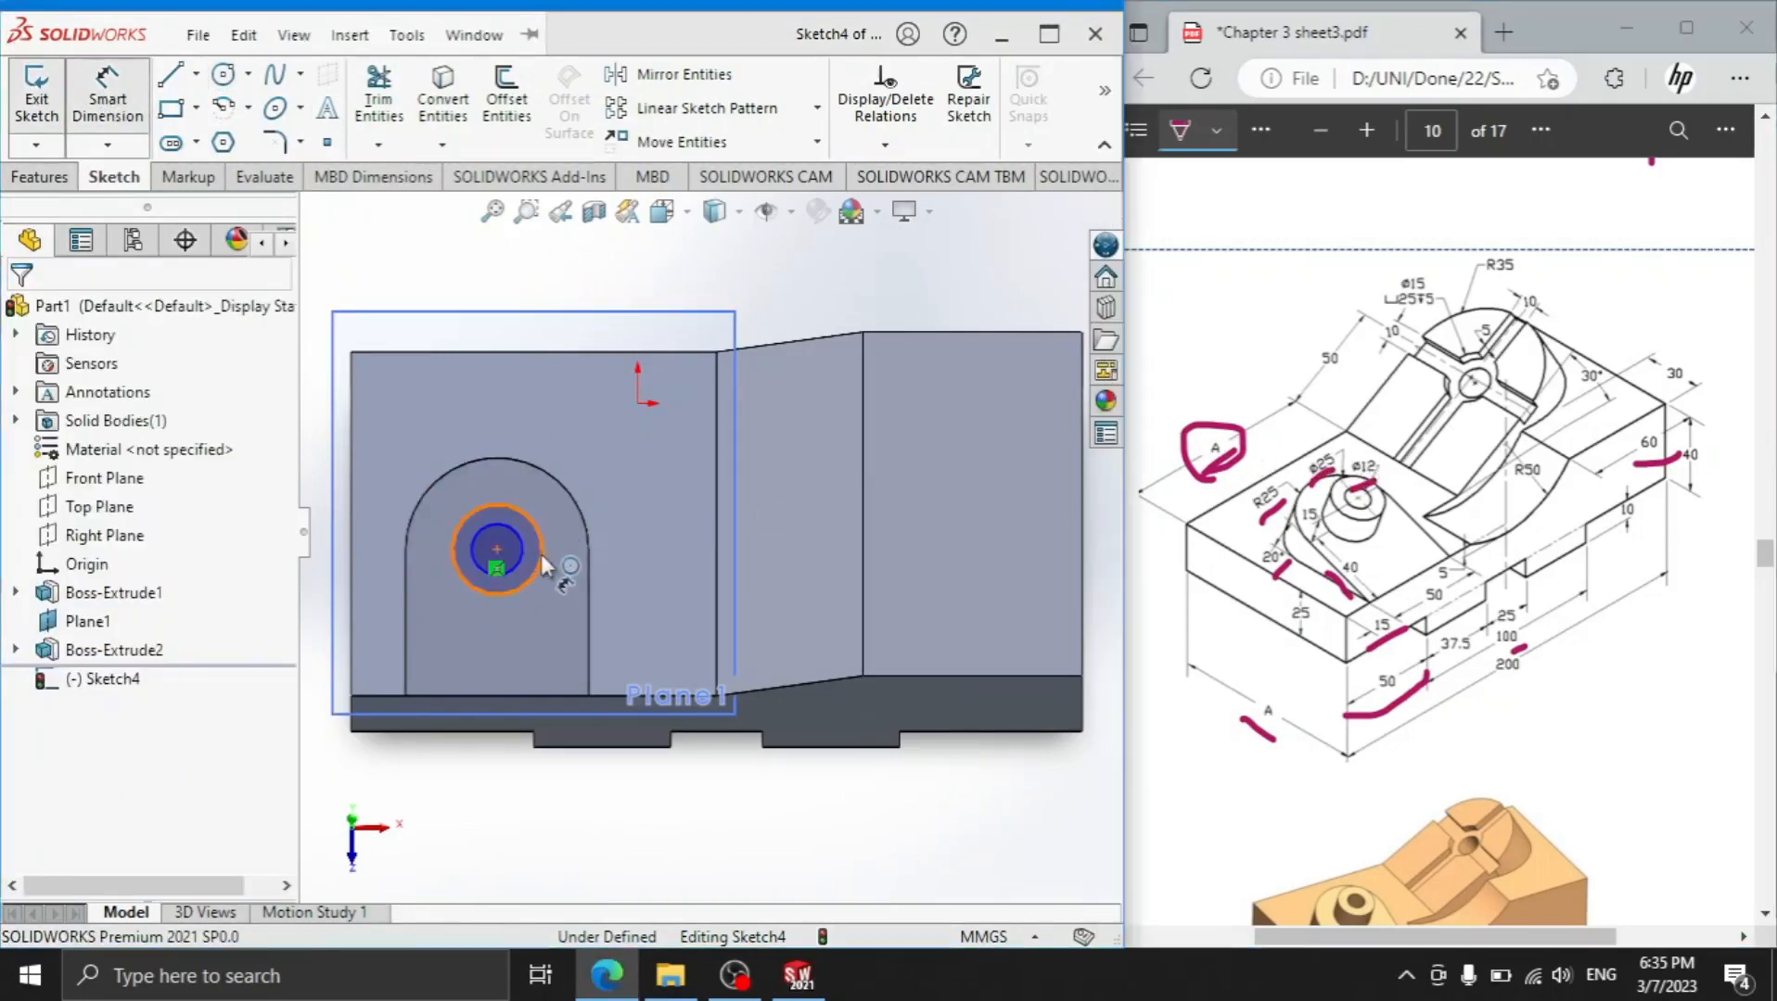
click(685, 550)
text(25)
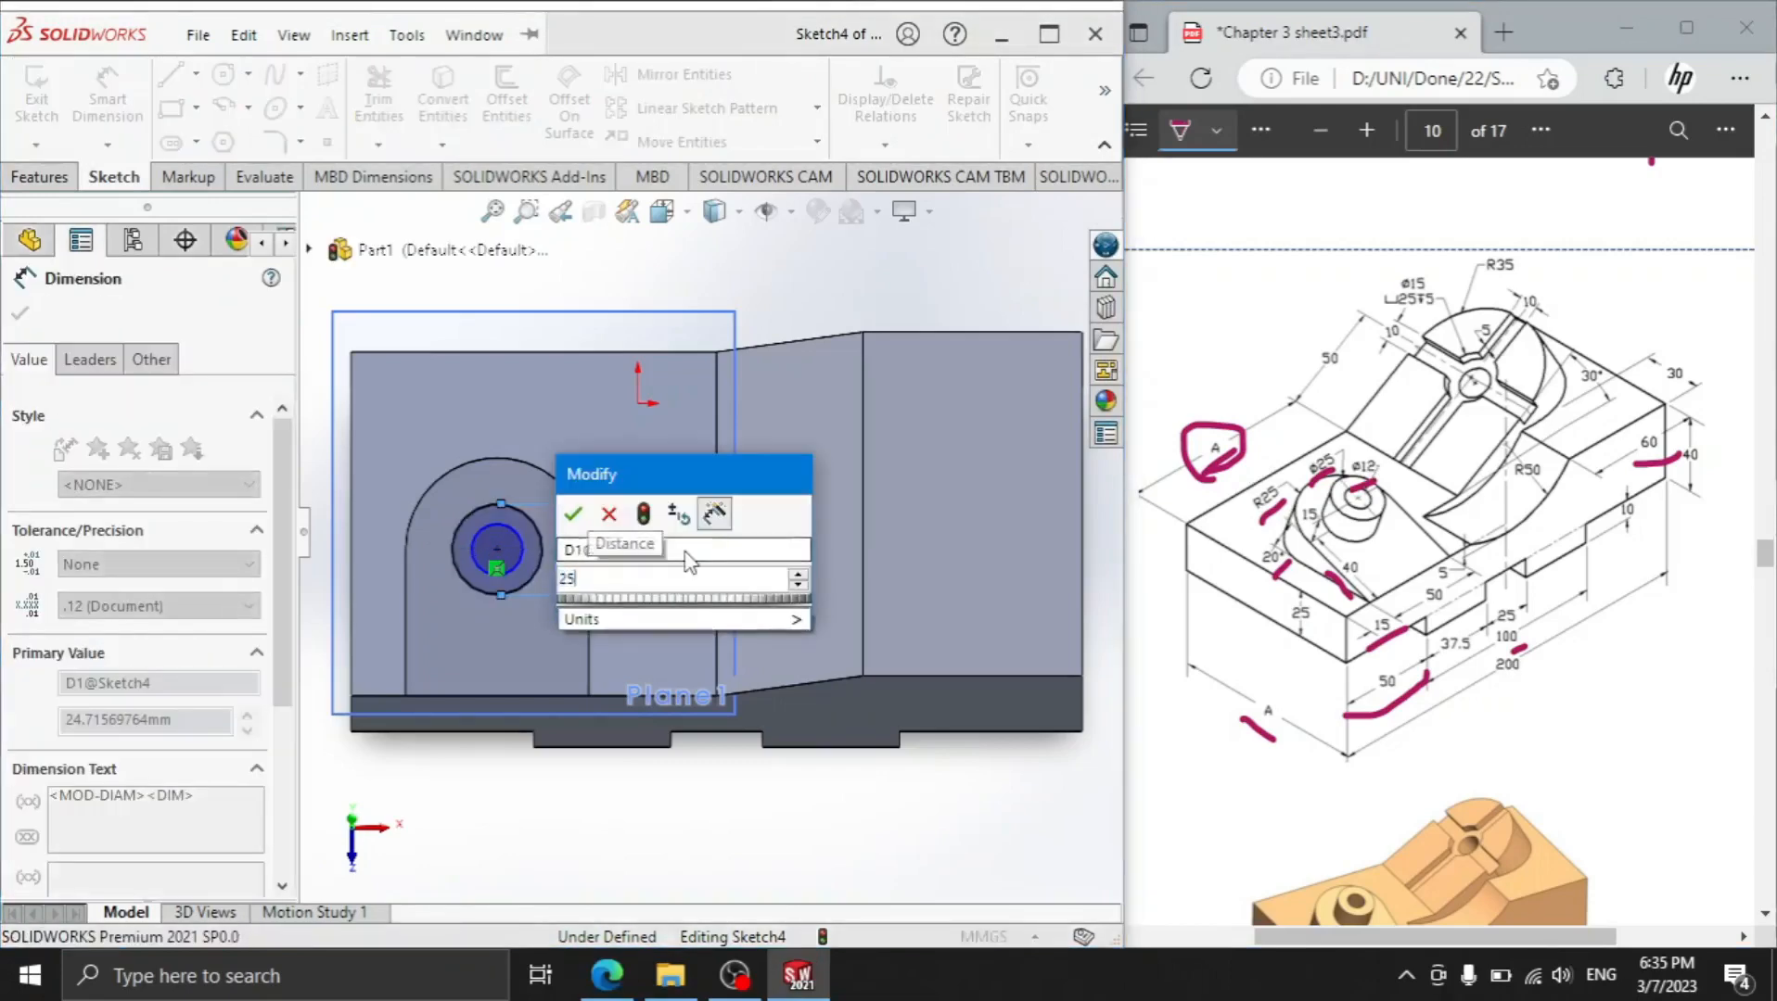
click(578, 511)
click(524, 549)
click(634, 567)
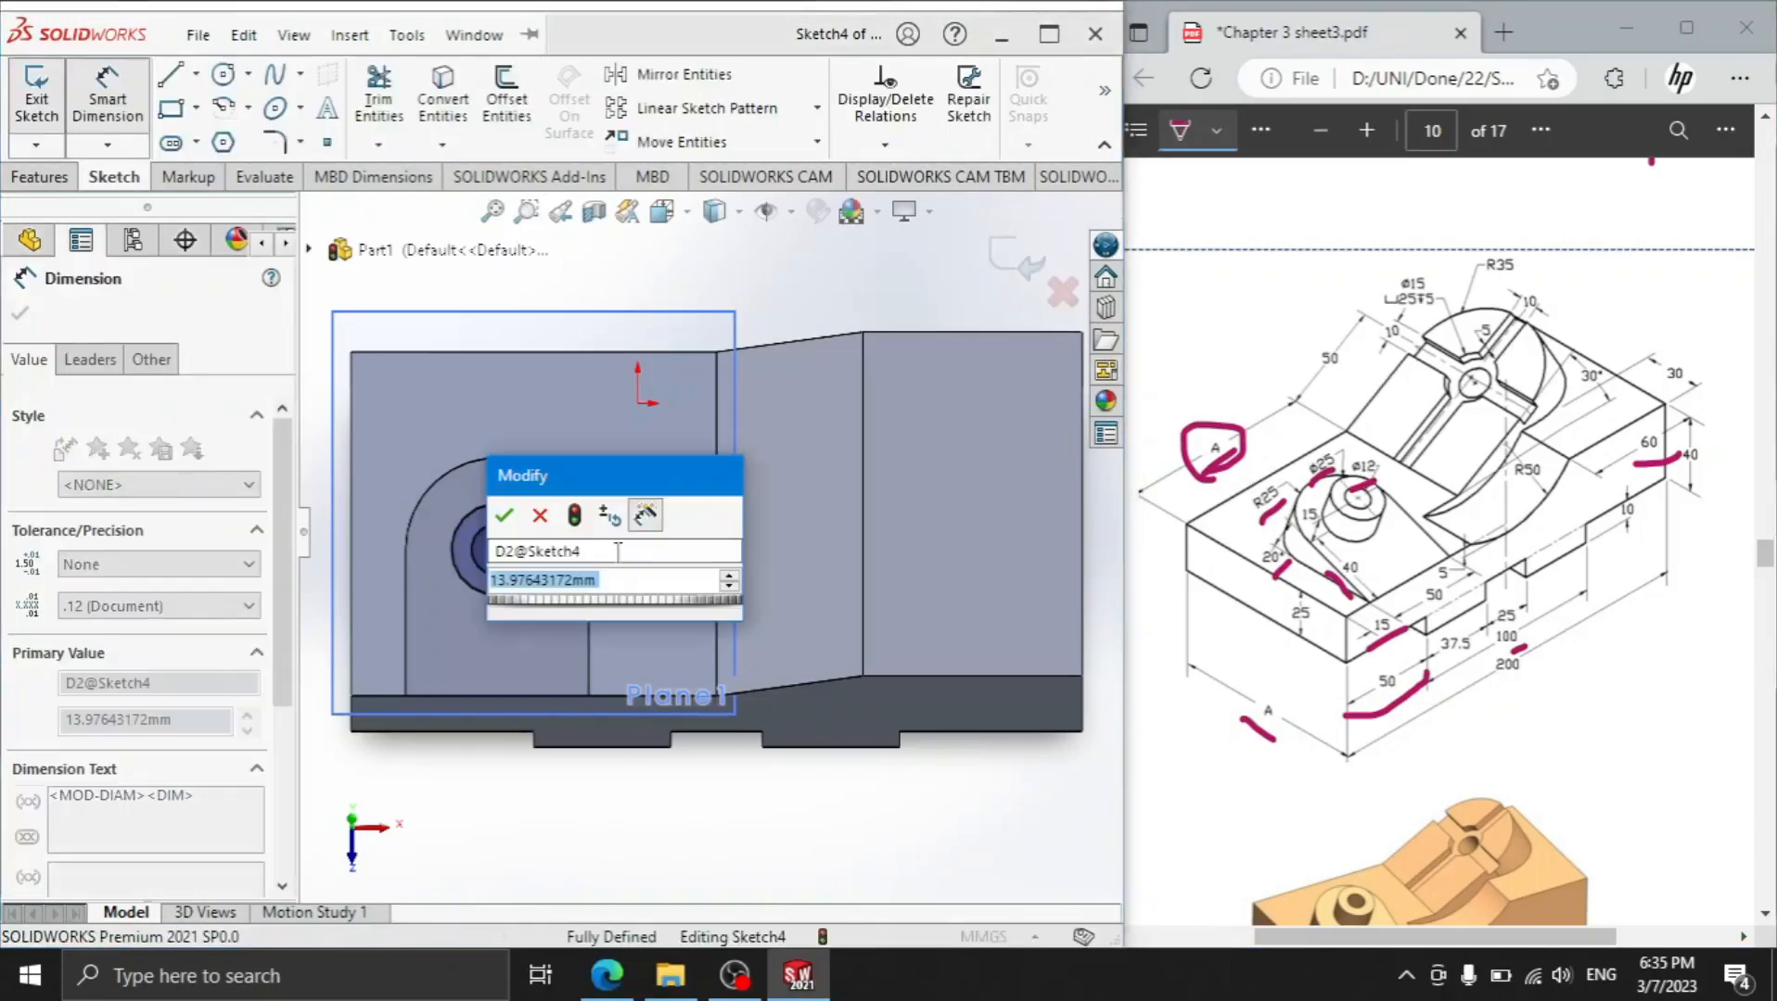
text(12)
key(Return)
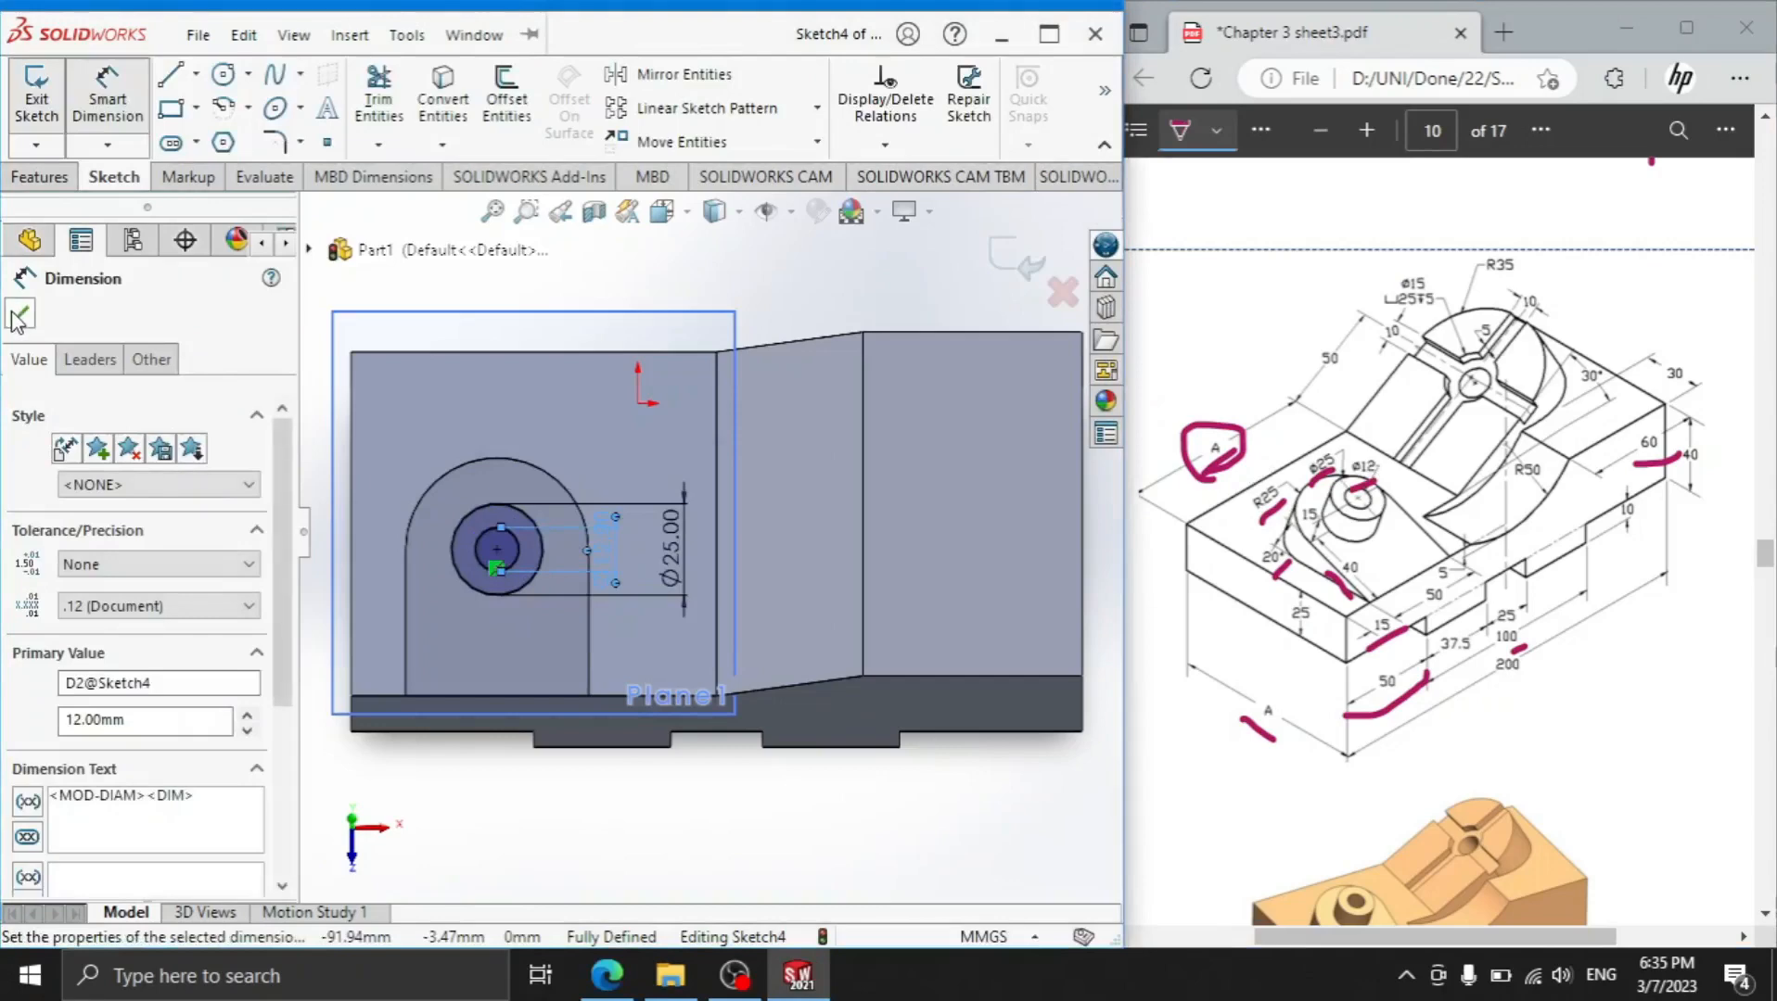
click(19, 313)
Extrude the ring between the two circles 15 mm outward from the inclined face
click(39, 177)
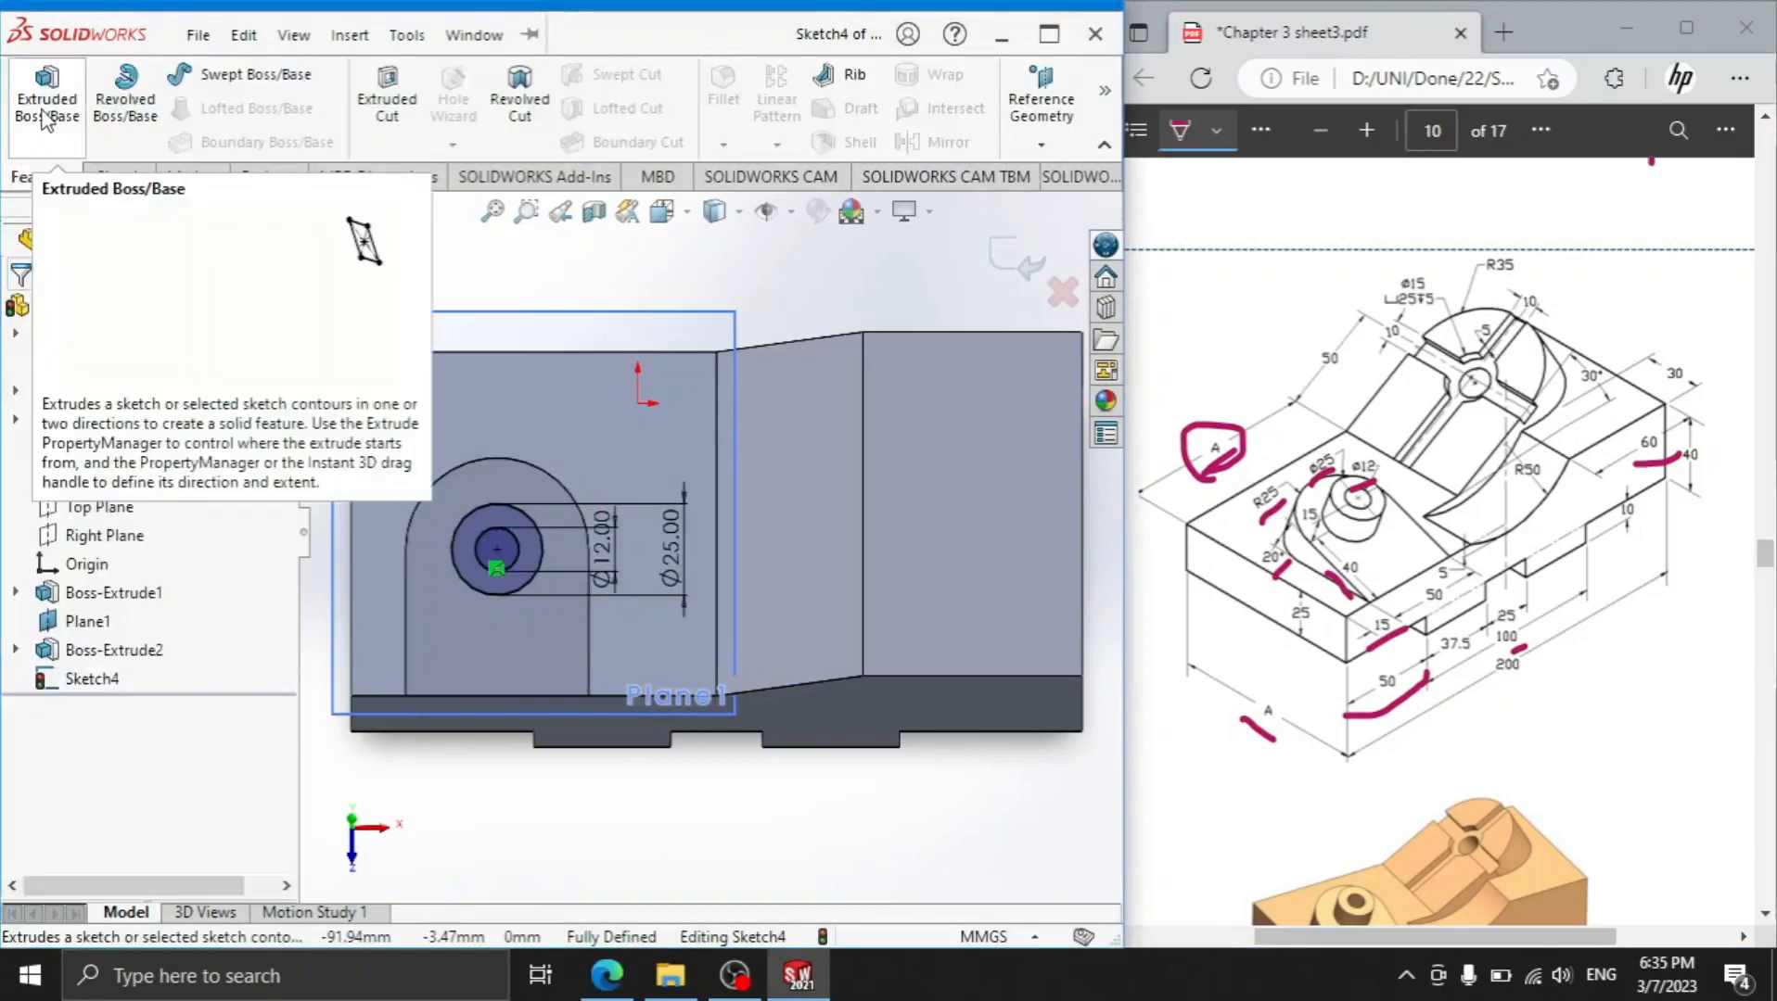
click(44, 111)
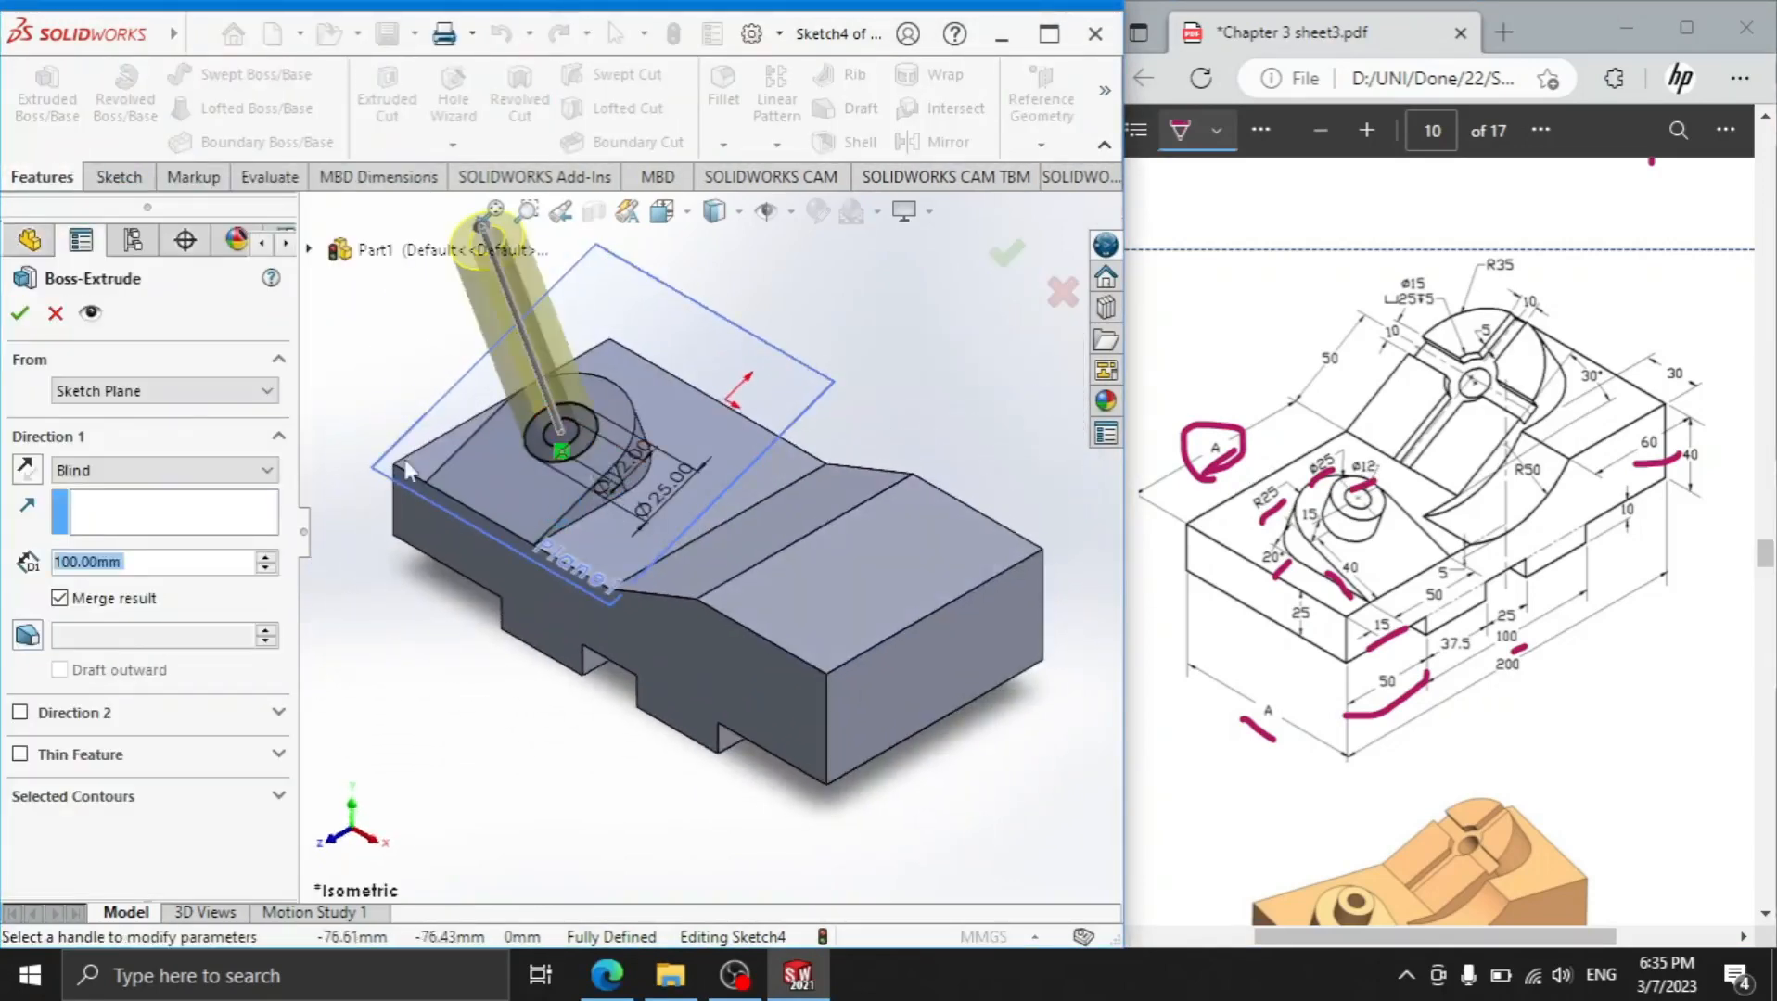
text(15)
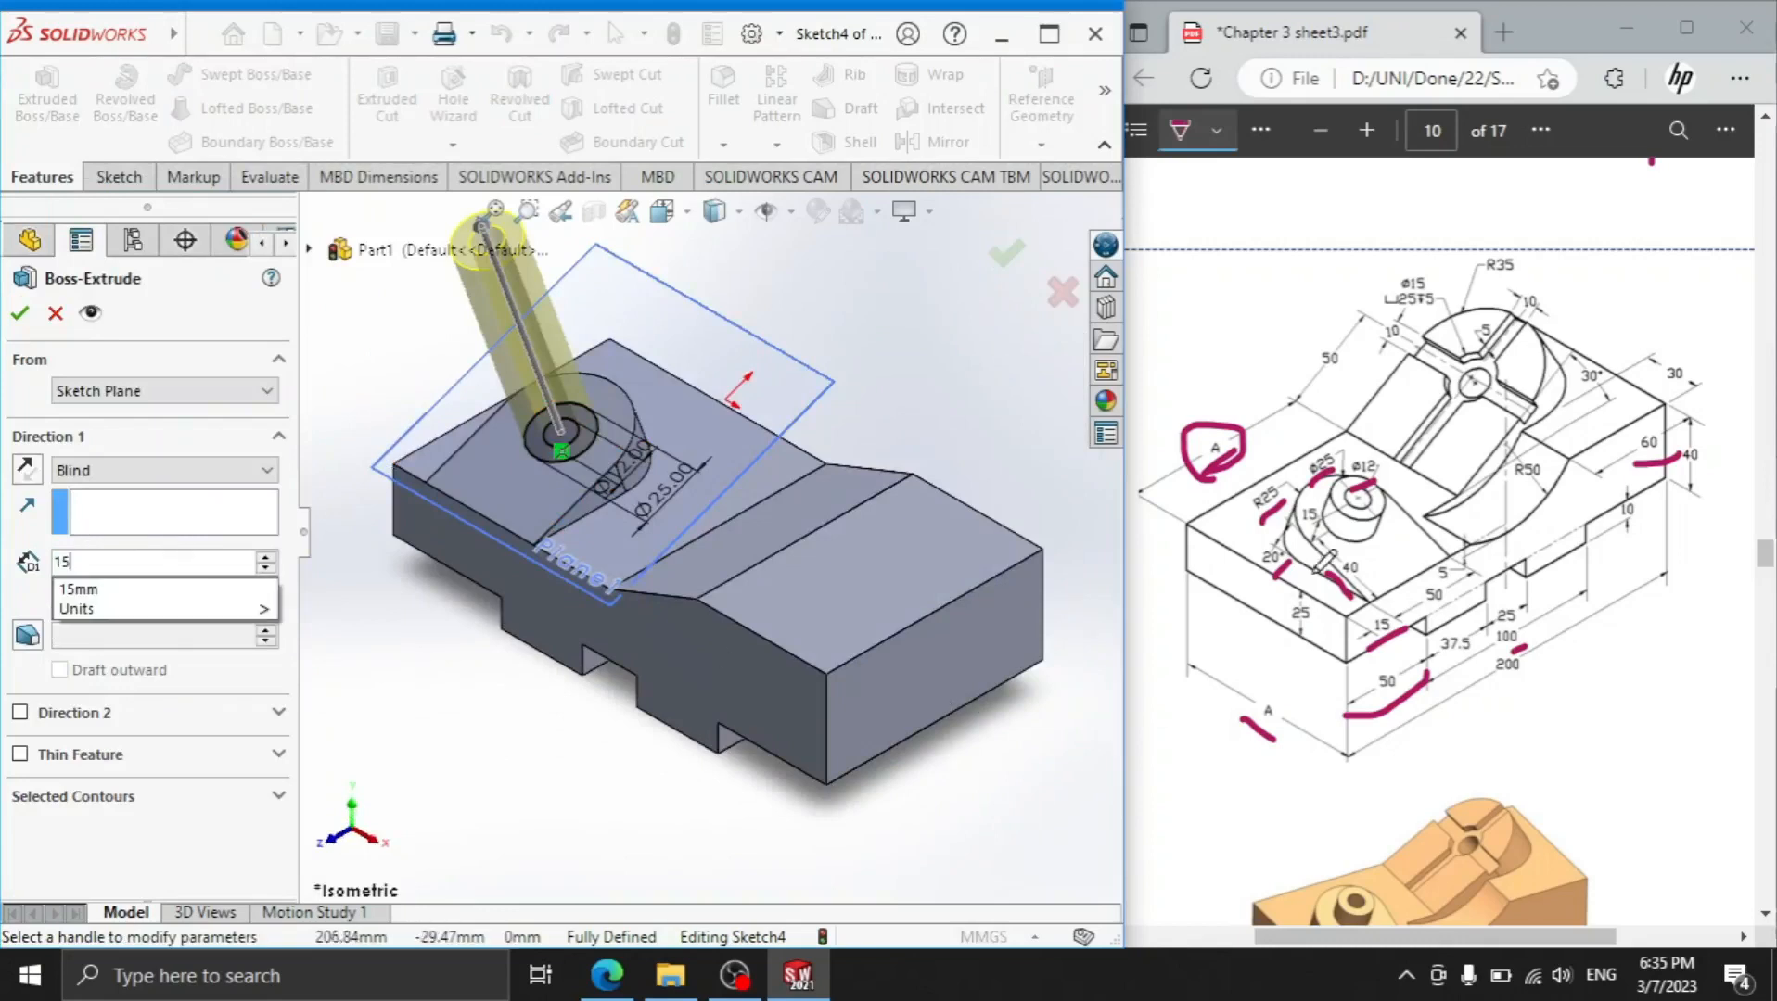
drag(1342, 573, 1298, 503)
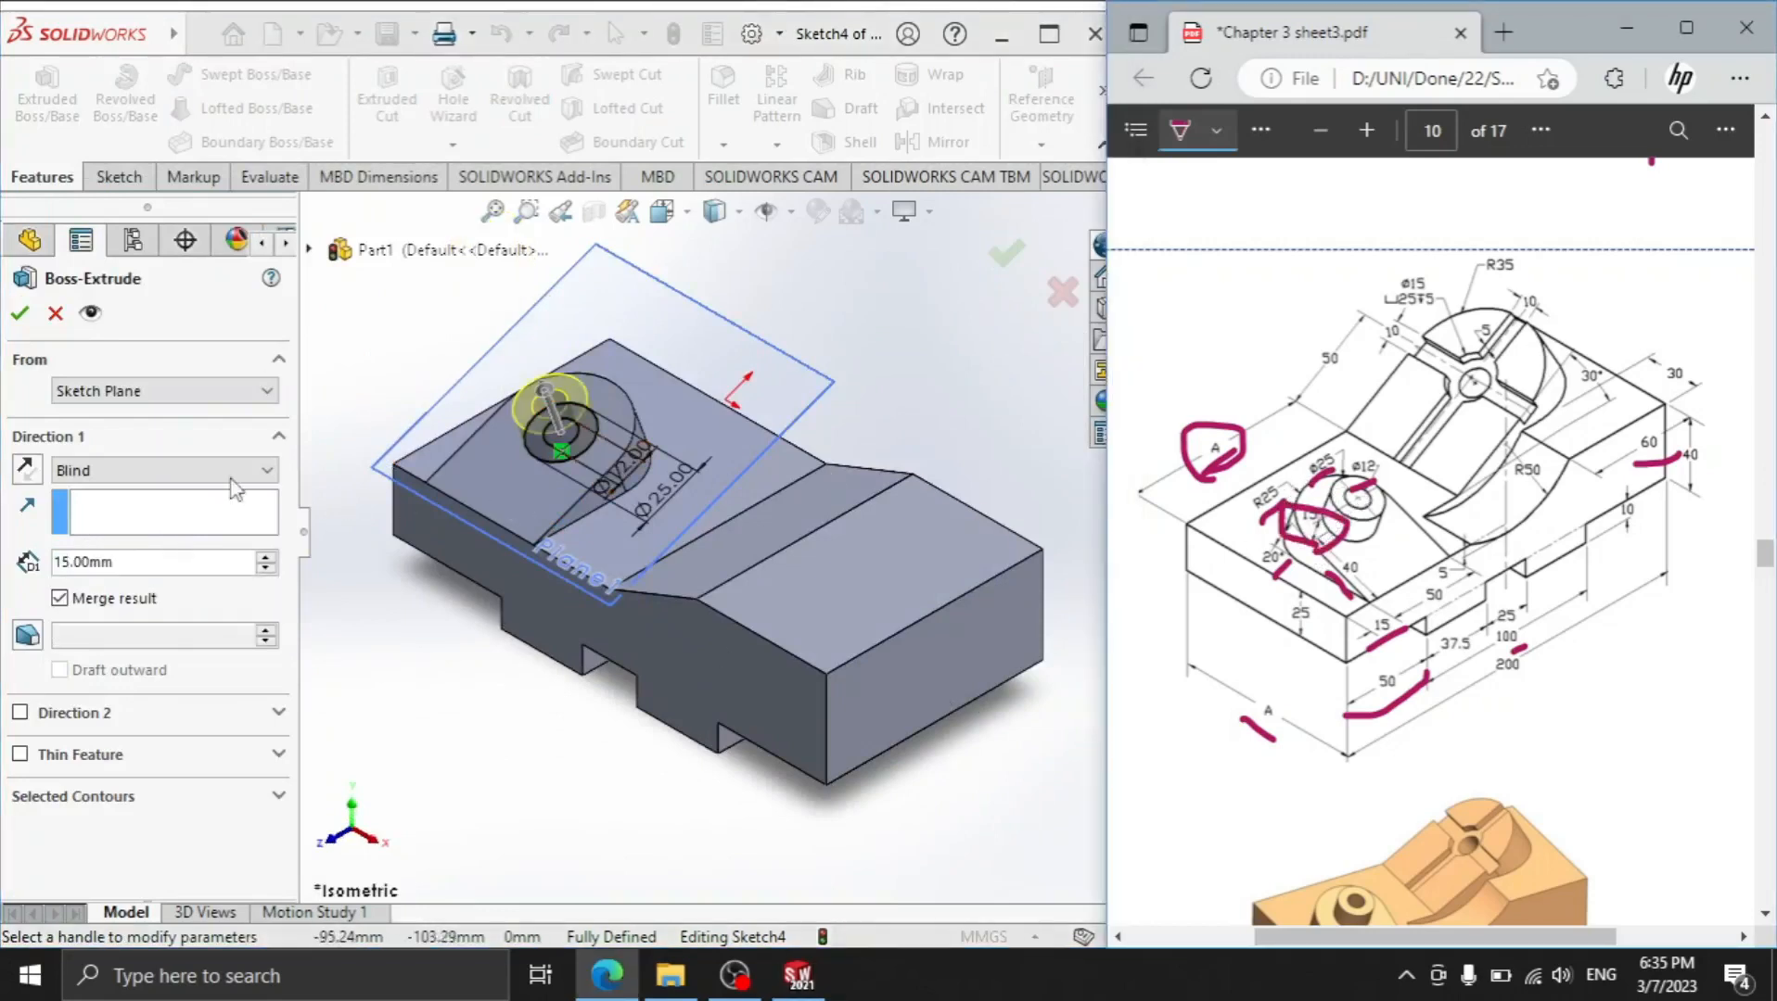
click(21, 313)
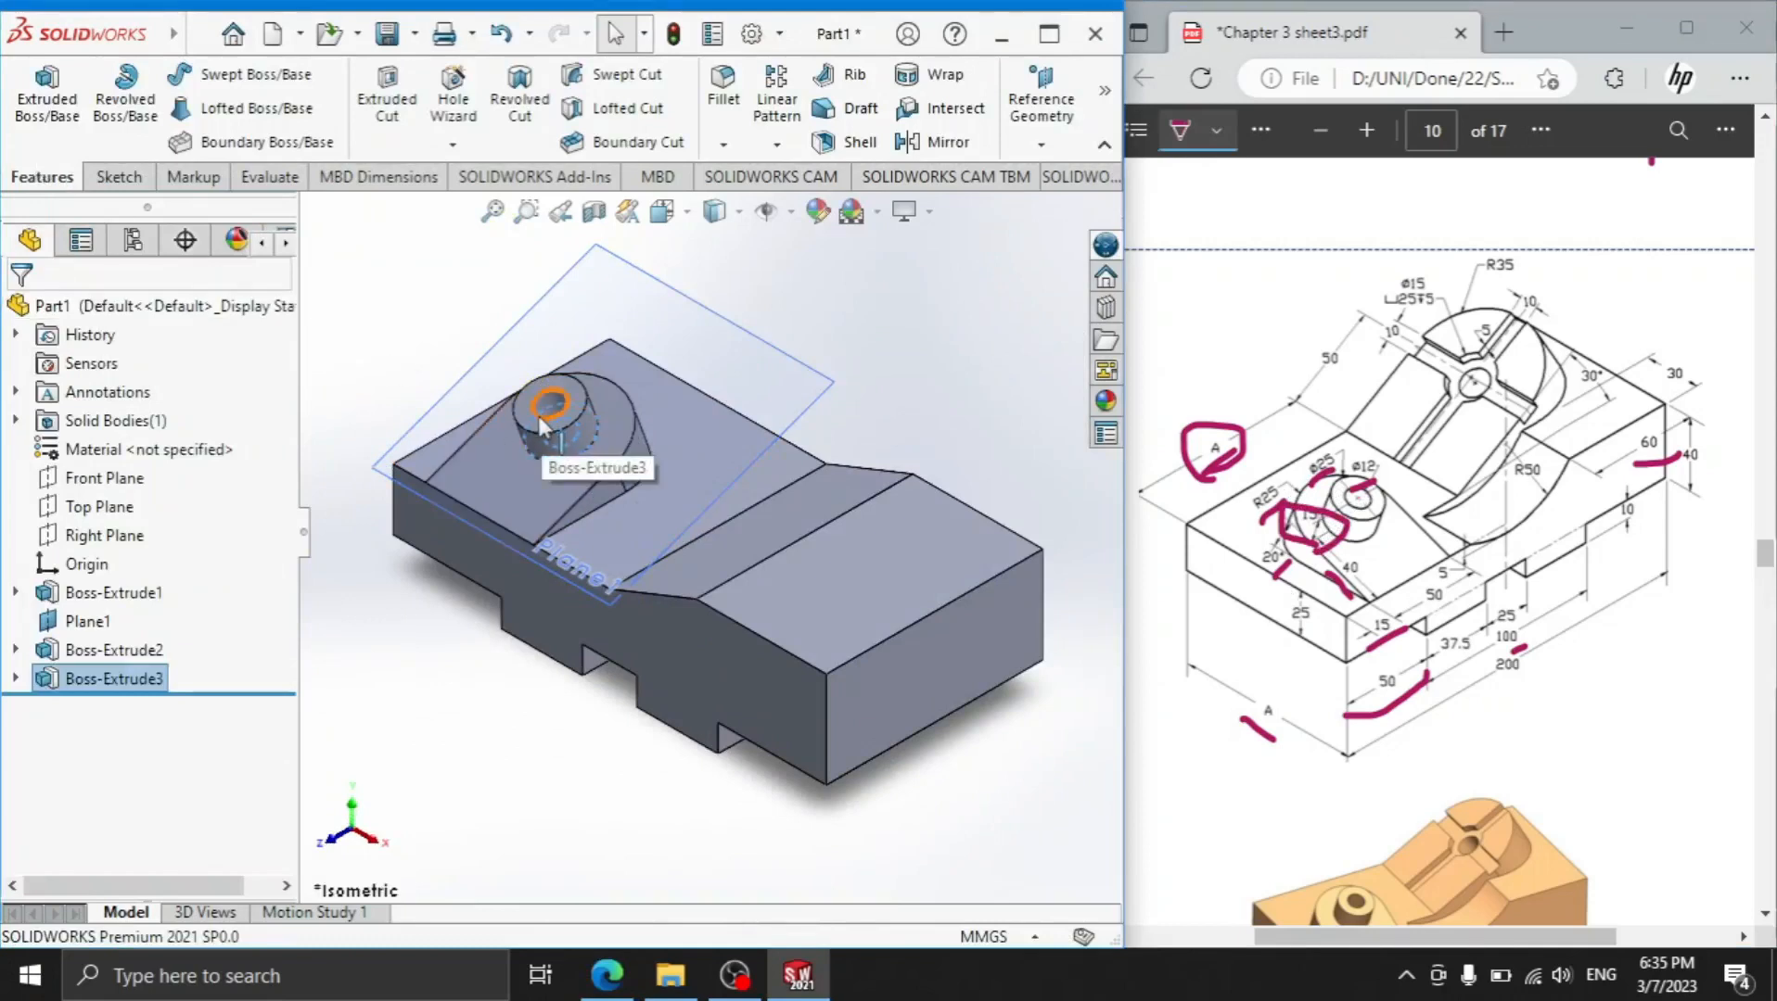
middle_drag(556, 372, 584, 434)
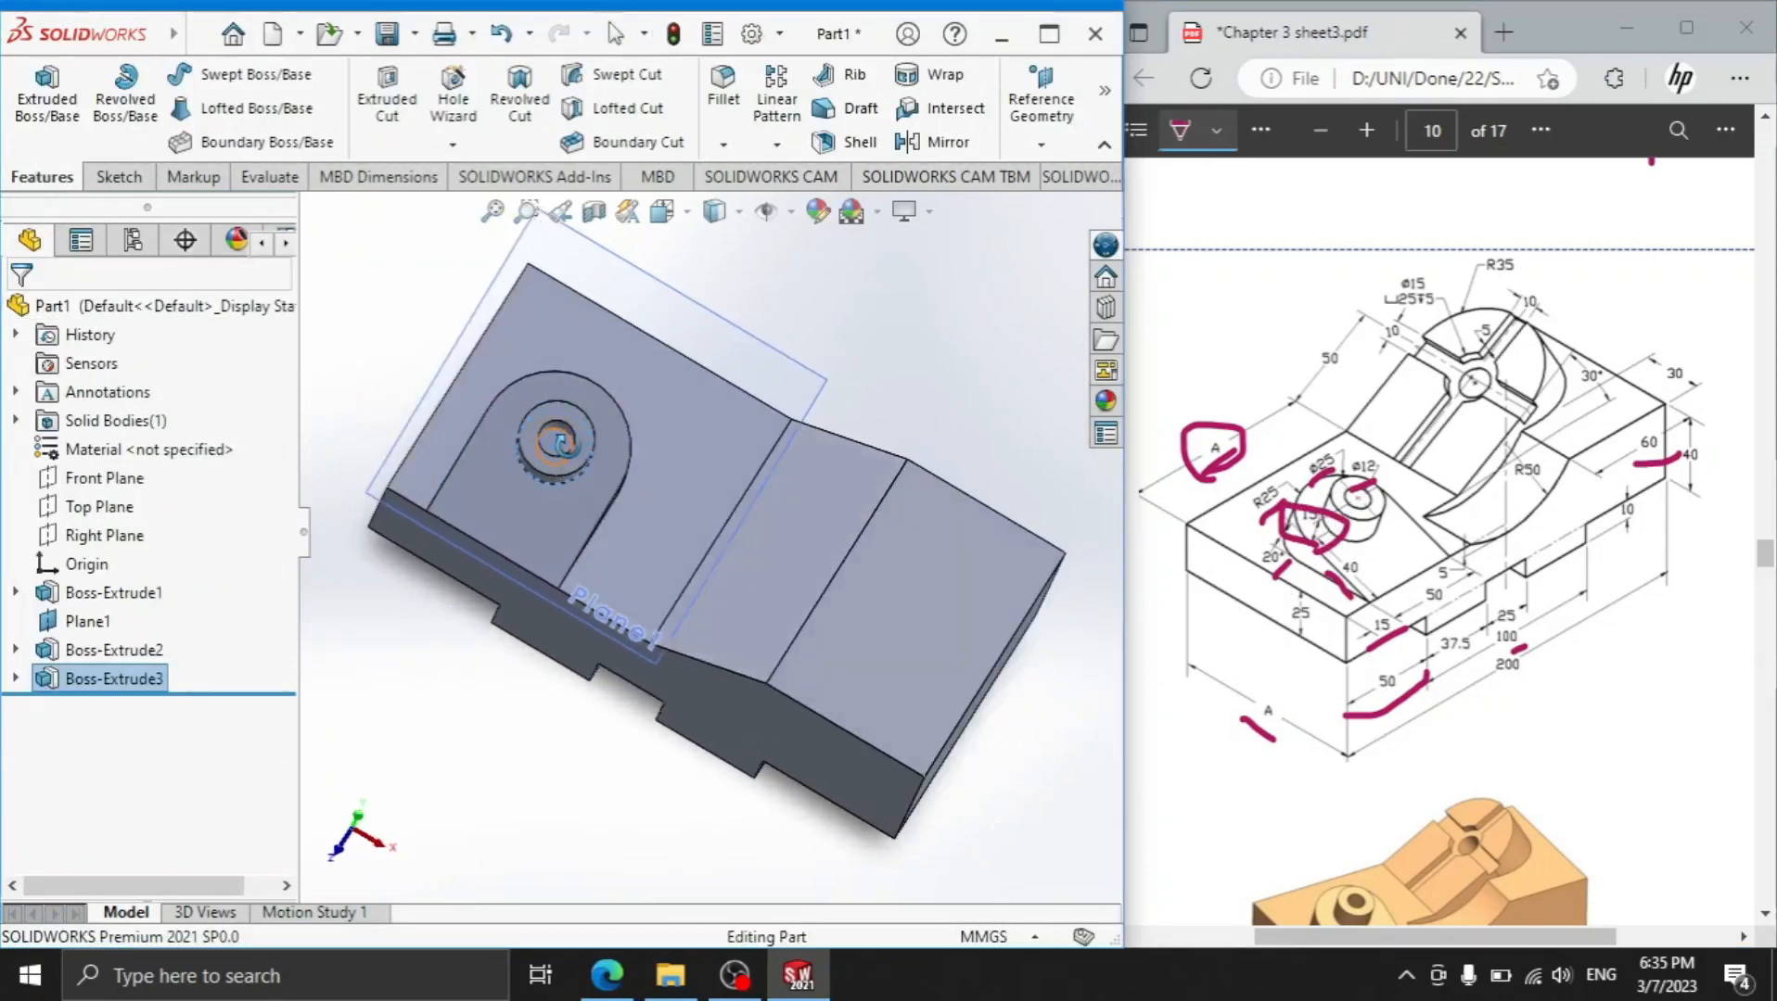
click(563, 441)
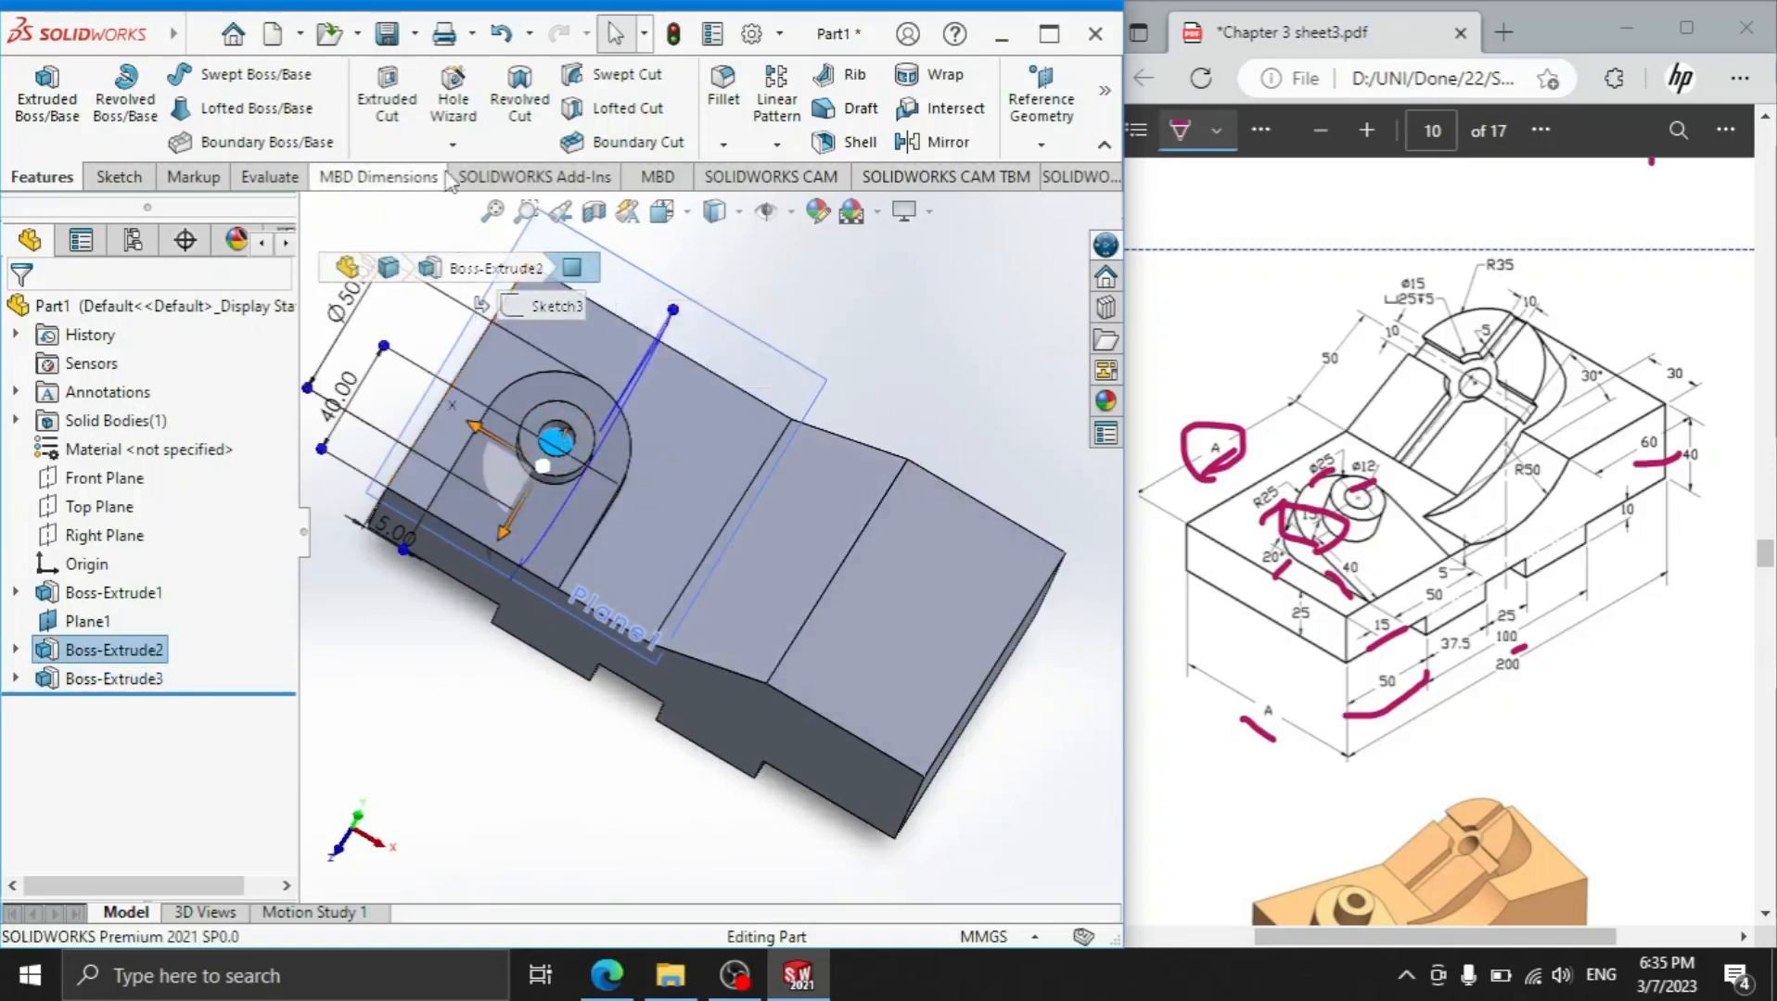
click(119, 179)
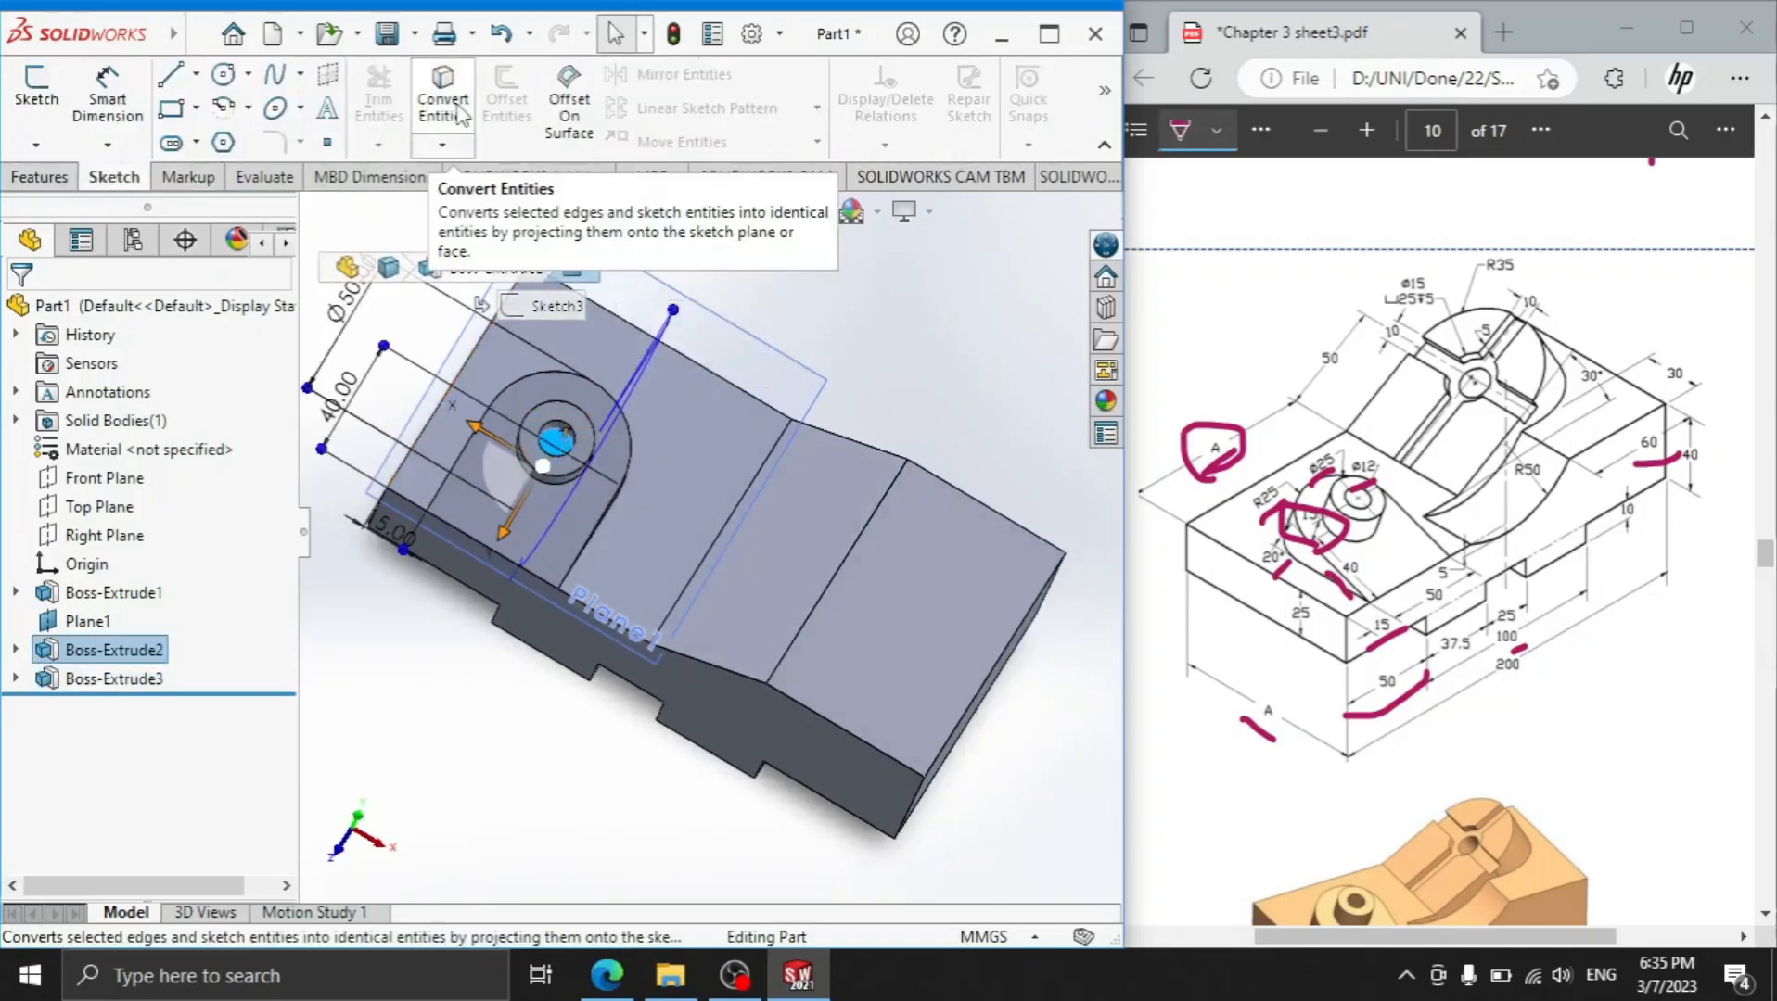
key(ctrl+8)
click(41, 177)
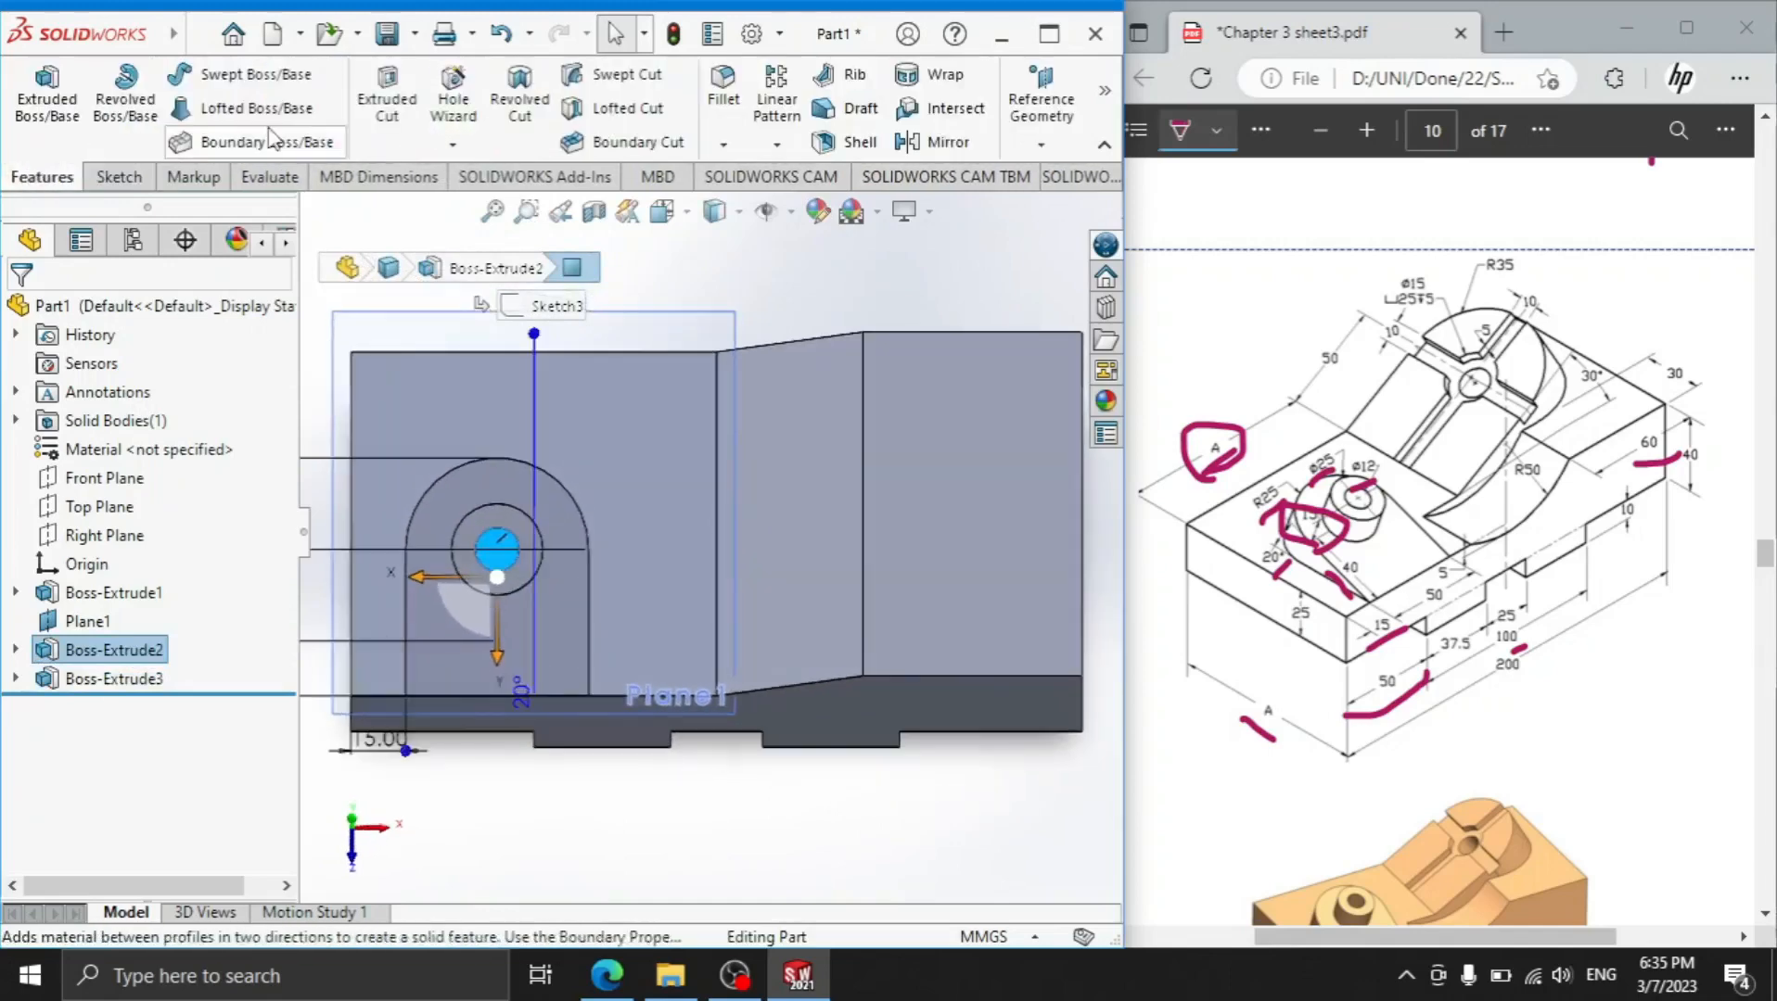
click(489, 88)
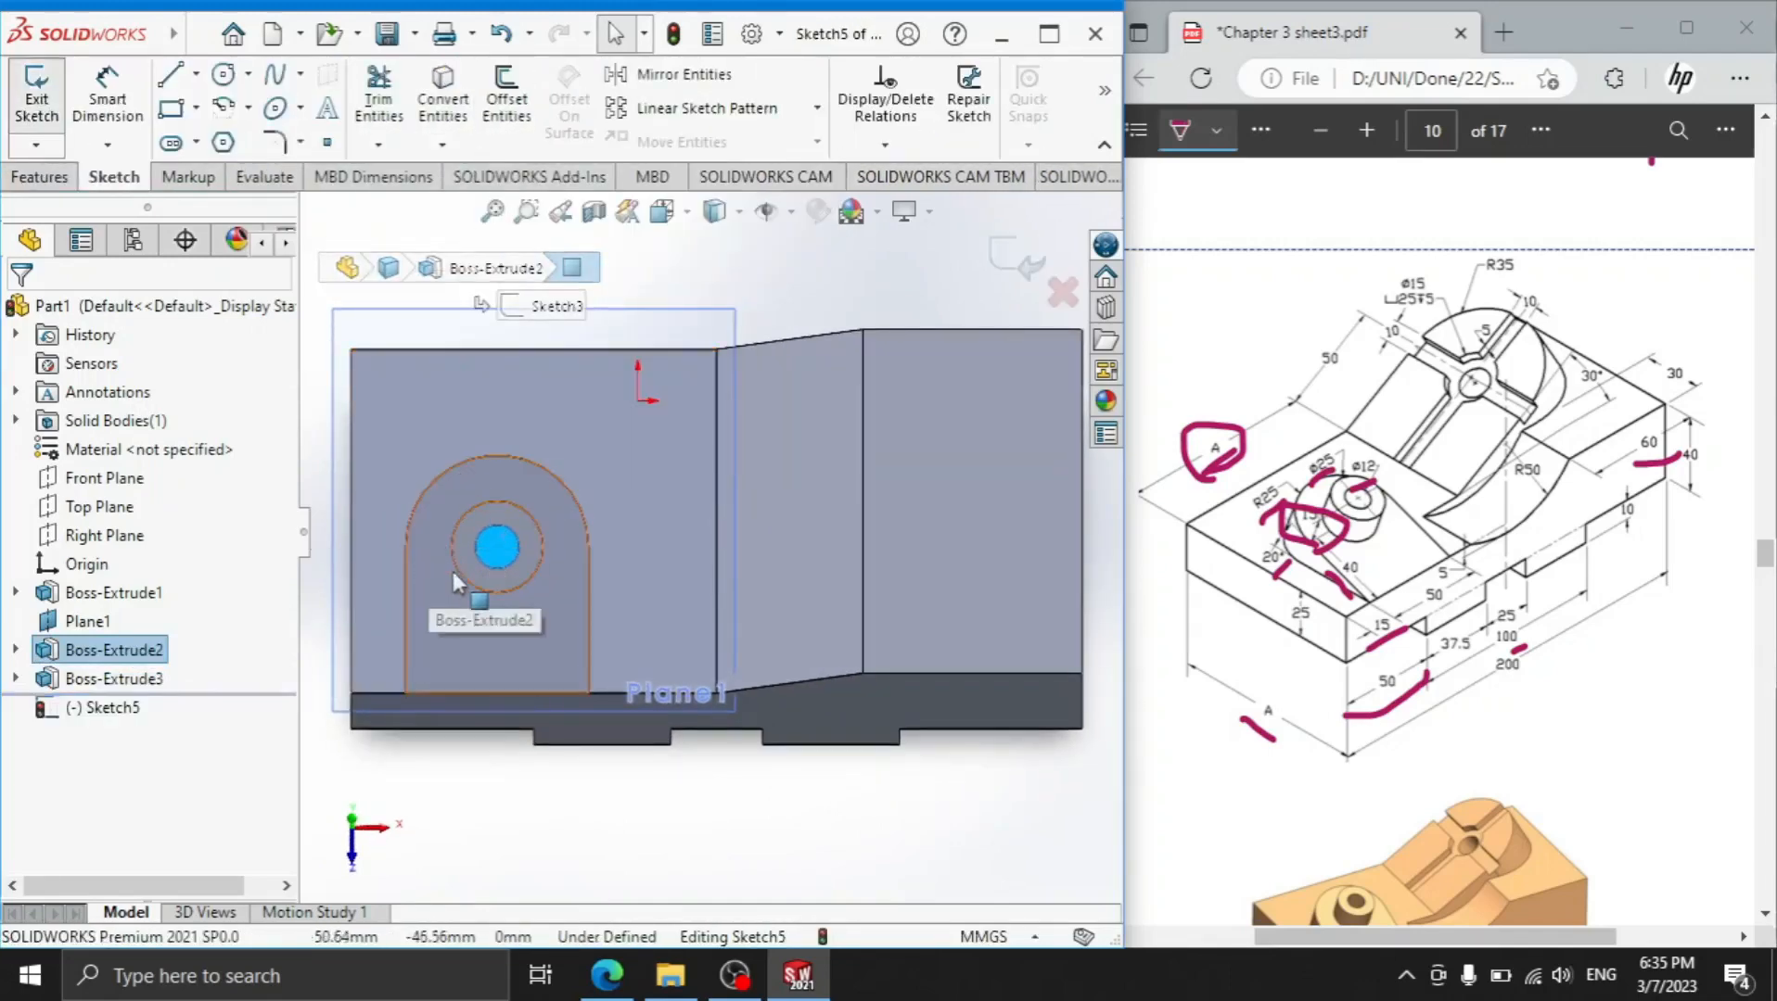
click(37, 92)
Start a sketch on the circular face inside the ring and convert that face's edge into a sketch circle
click(508, 554)
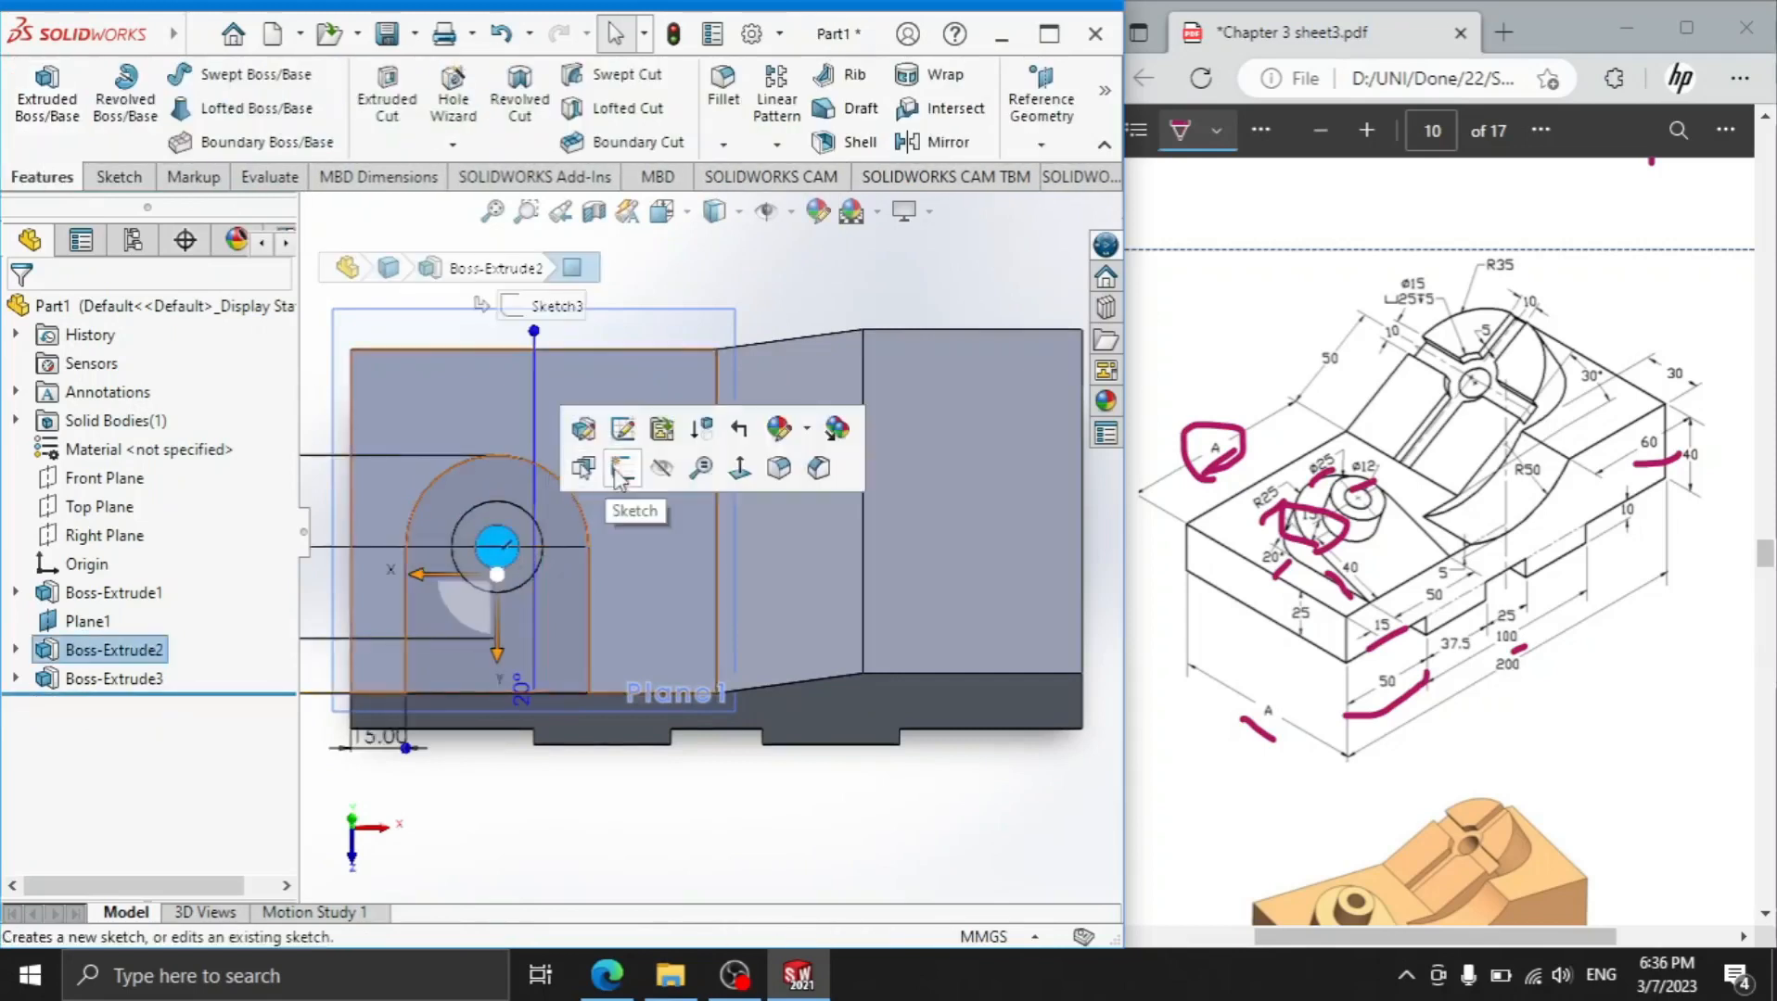
click(622, 429)
click(39, 176)
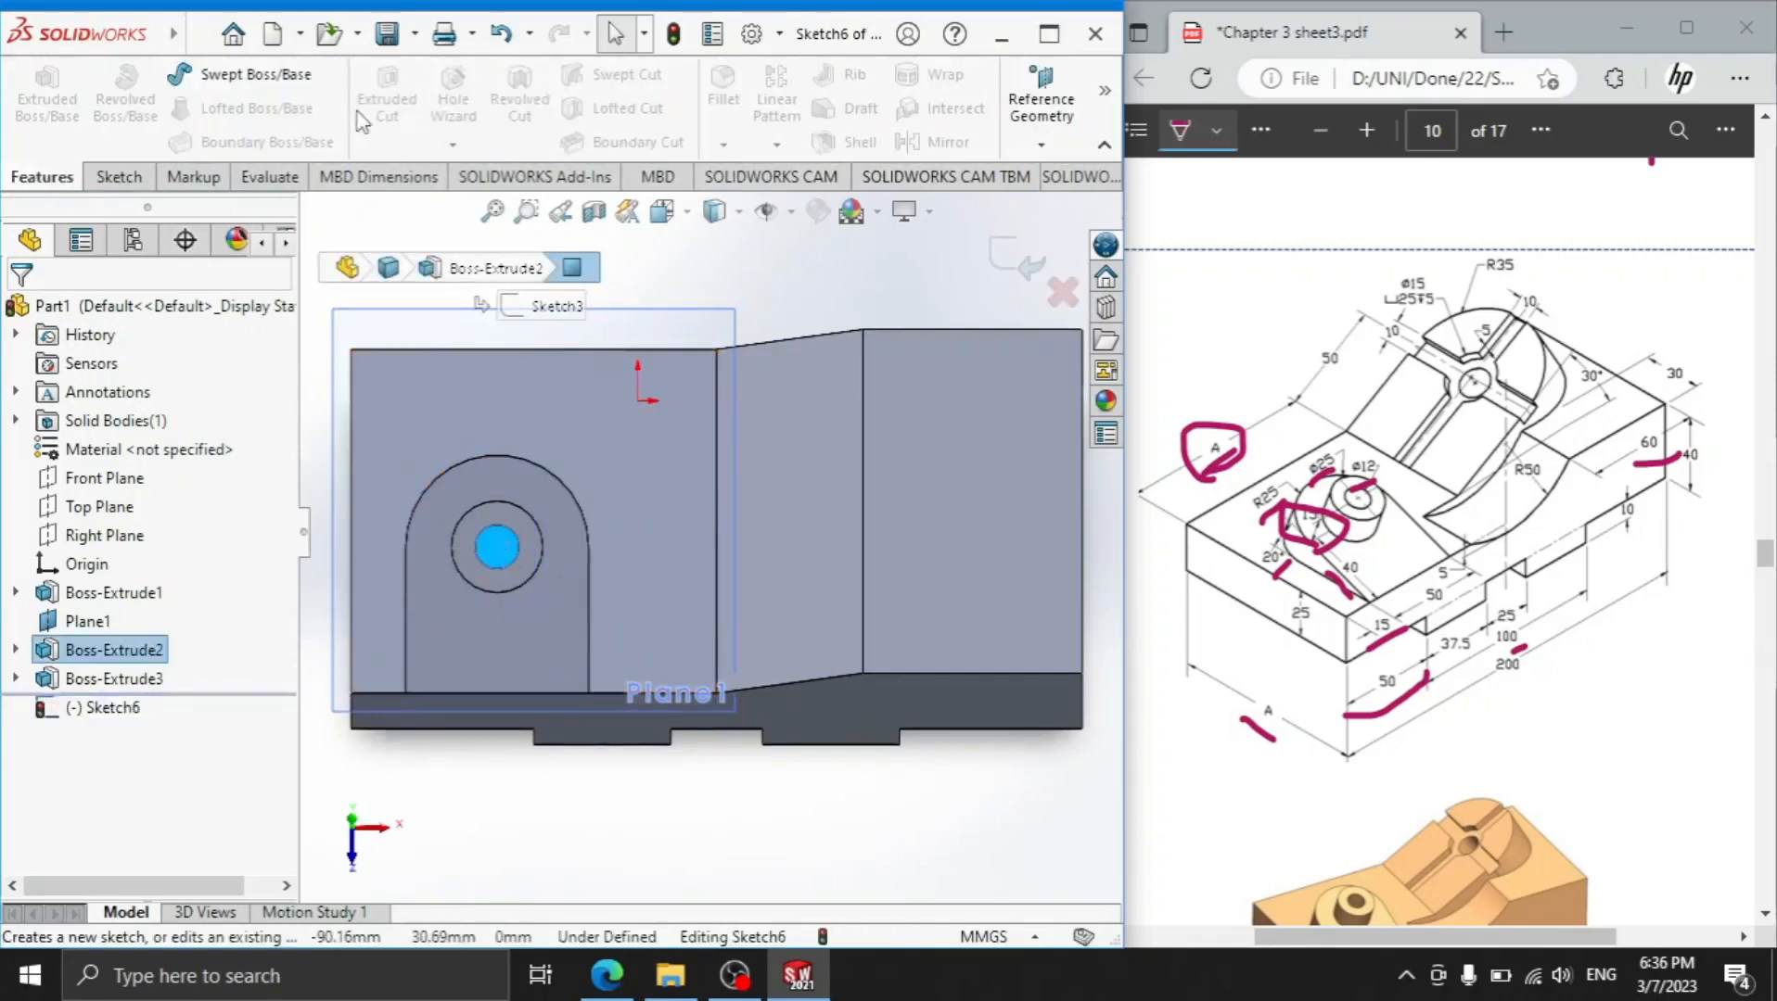
click(119, 176)
click(443, 102)
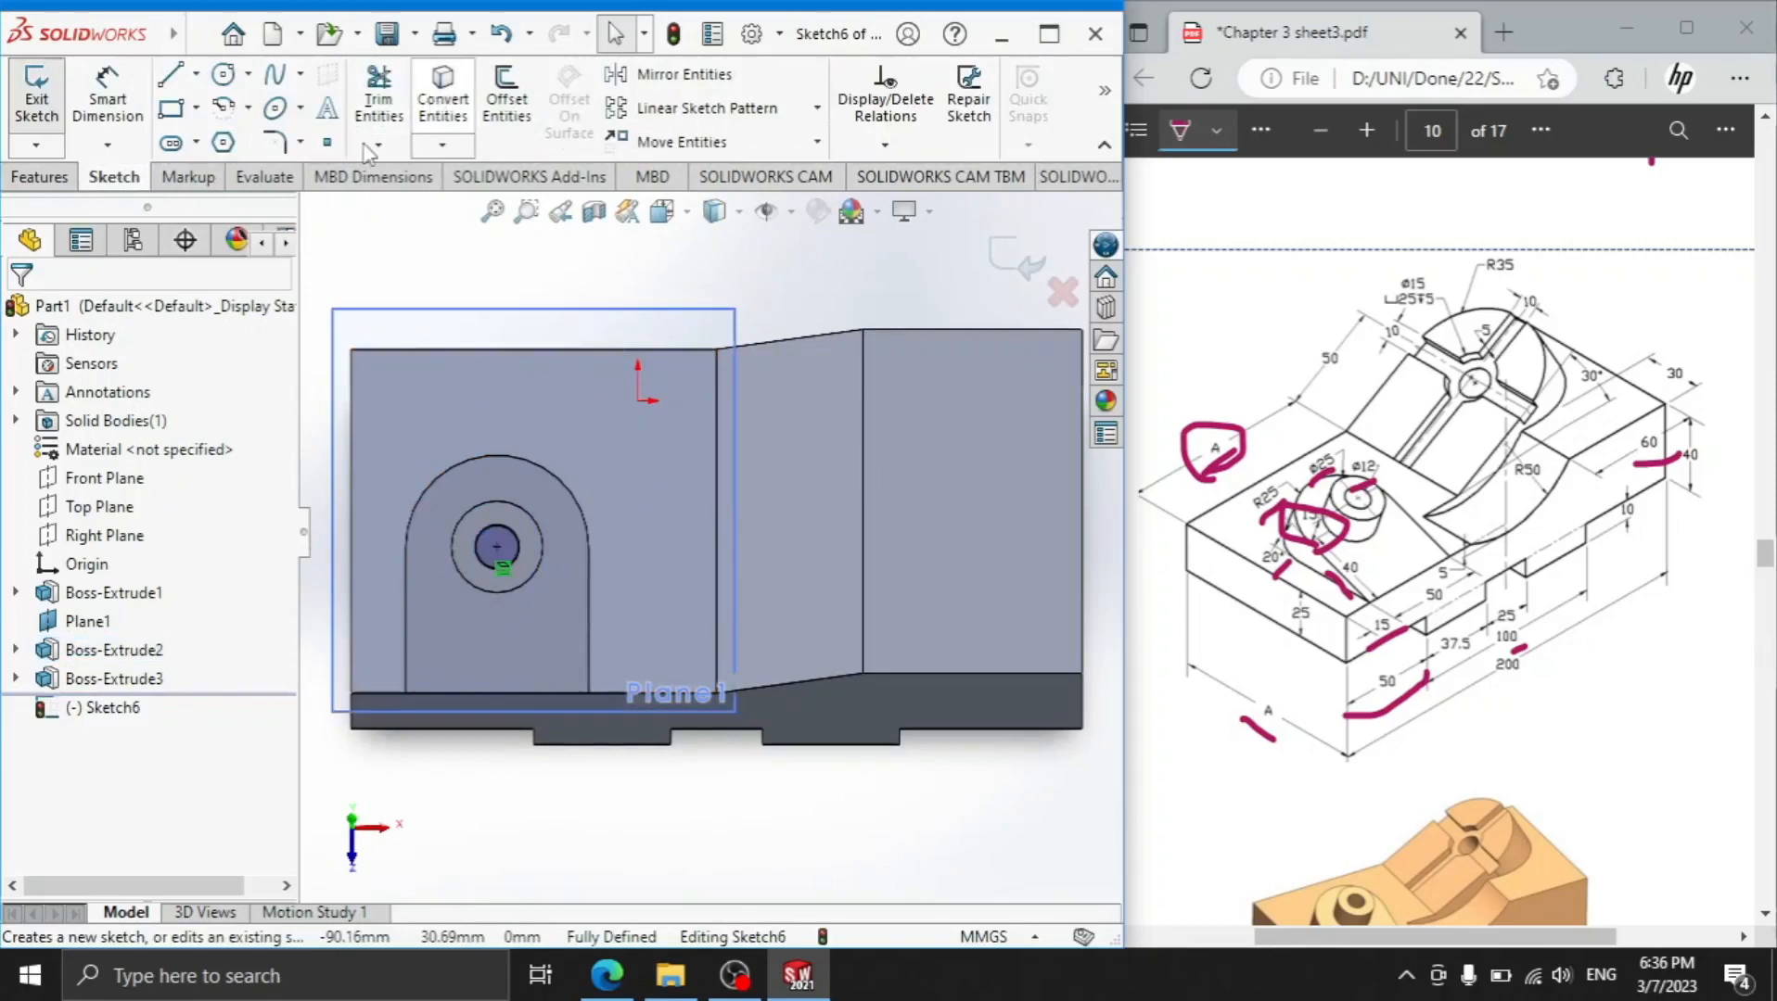
Cut the converted circle Through All so the hole runs down through the inclined boss and the block
click(42, 176)
click(386, 98)
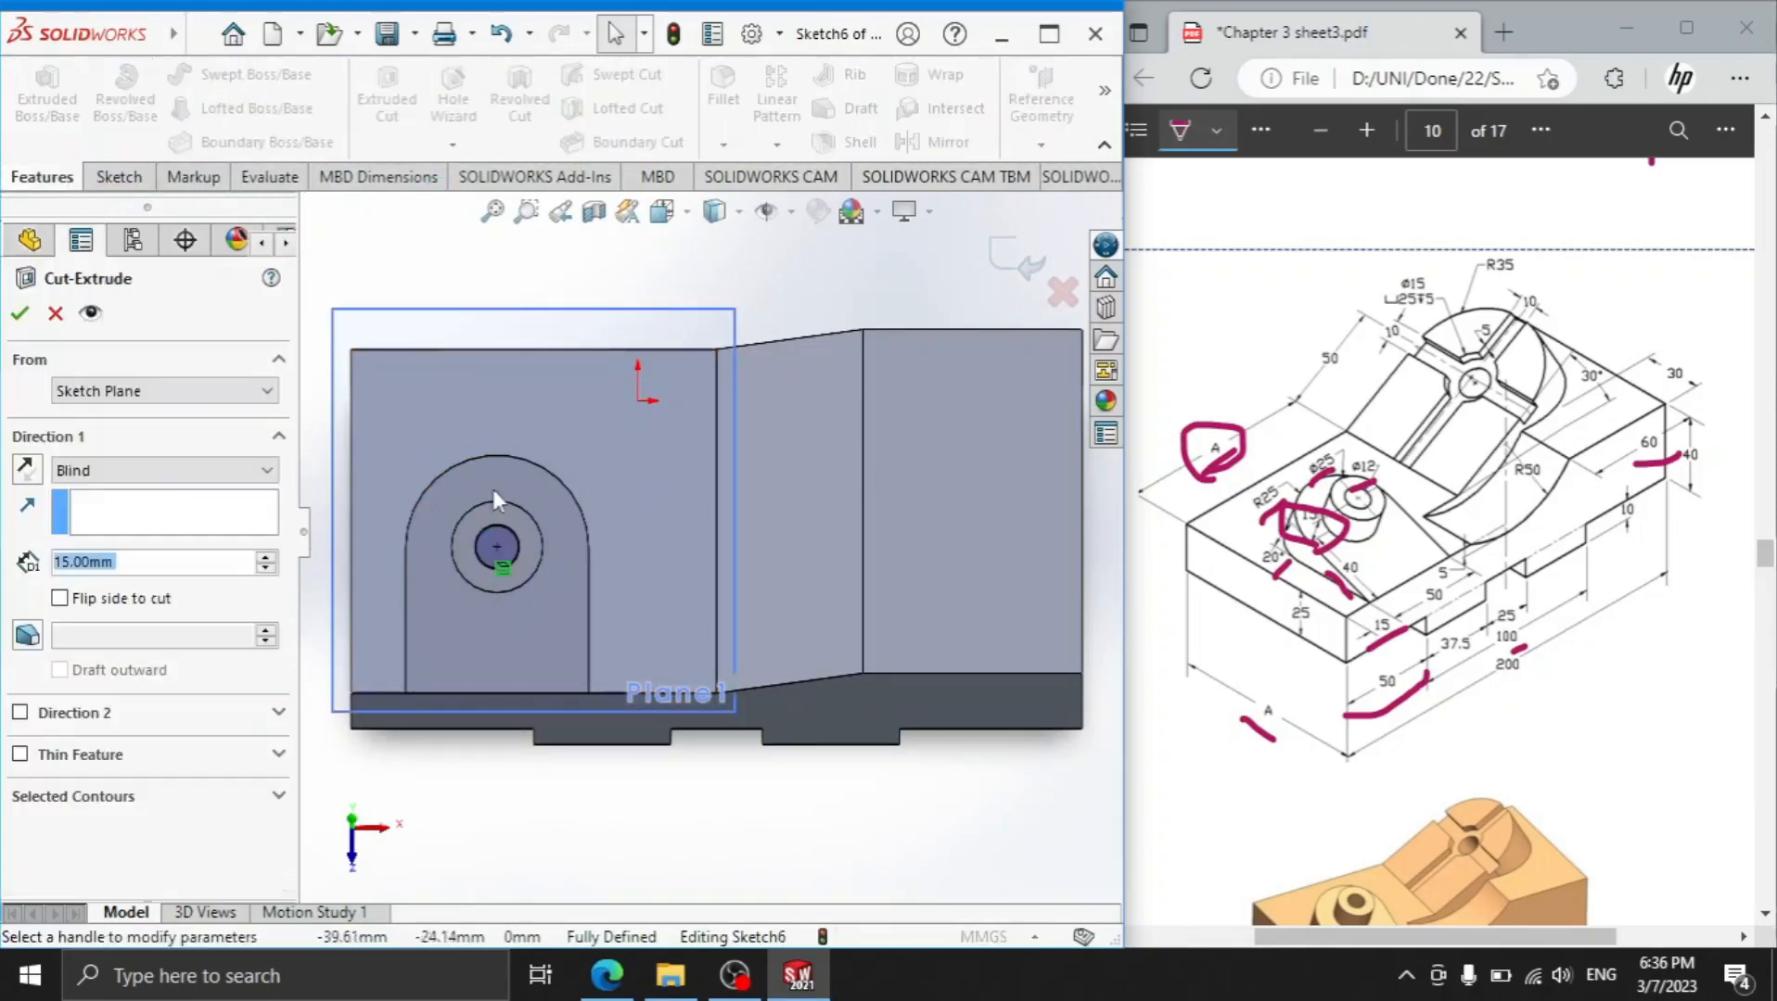
click(354, 858)
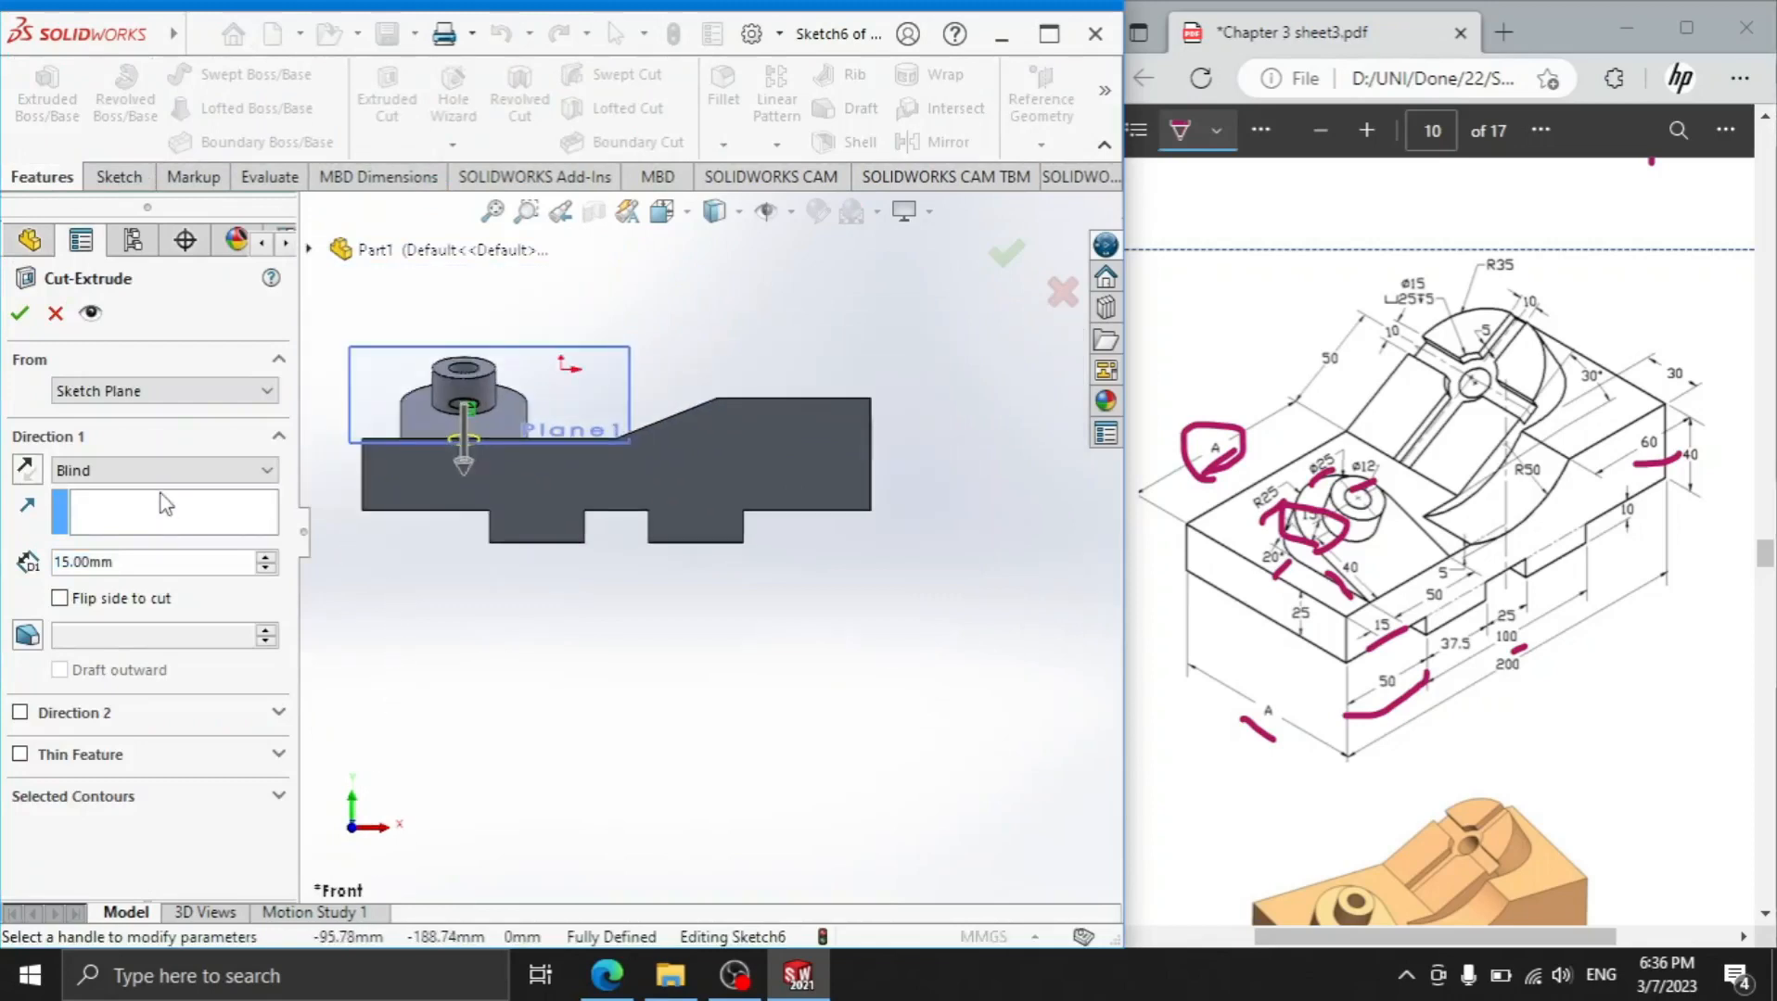
click(165, 472)
click(130, 504)
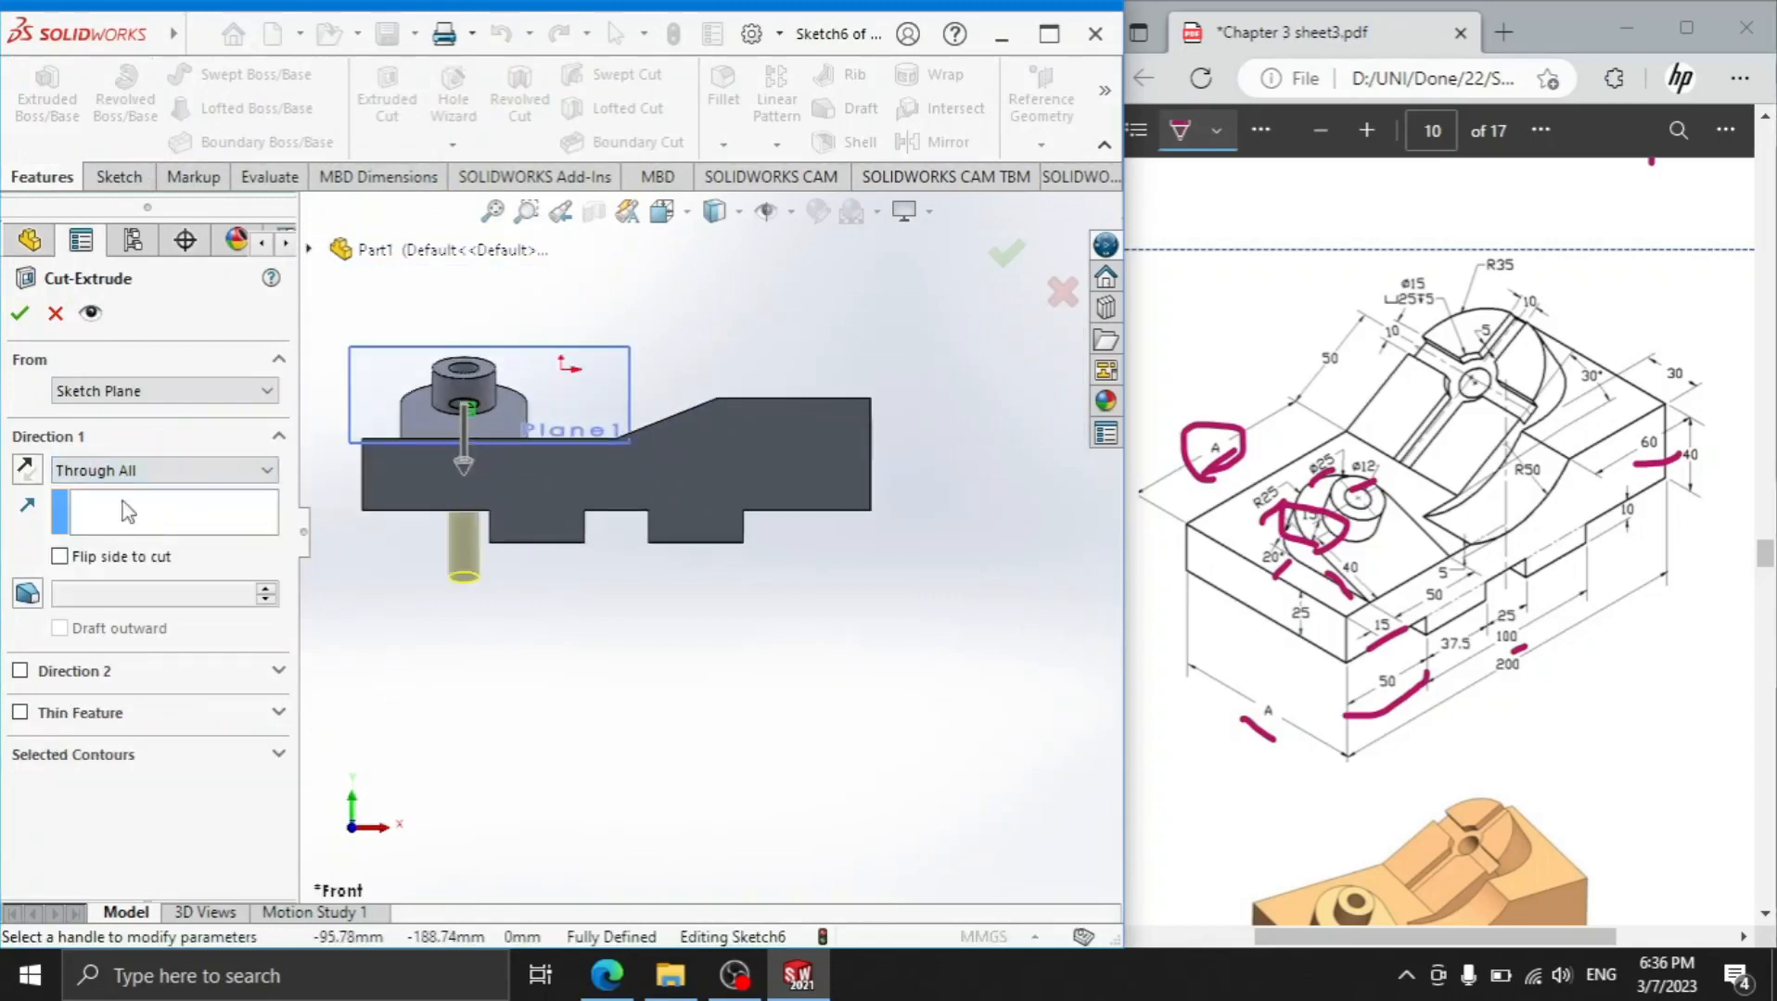
click(19, 315)
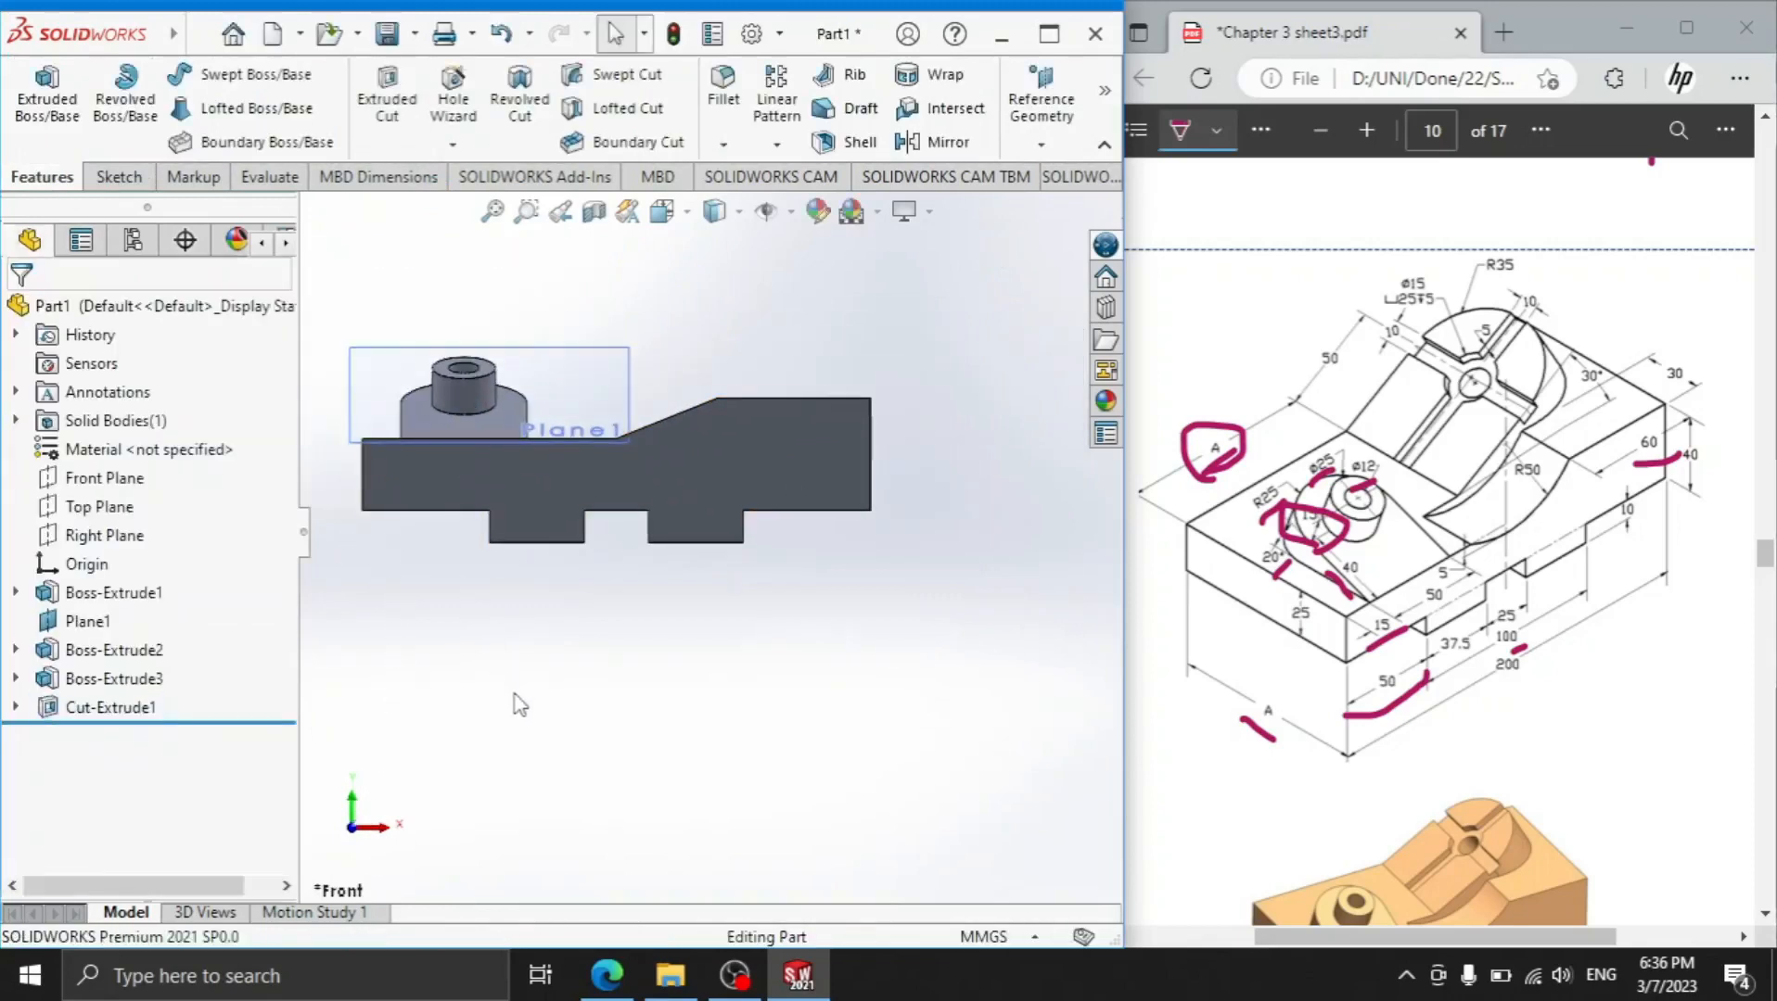
Hide Plane1, the inclined reference plane used for the boss
middle_drag(537, 580, 423, 670)
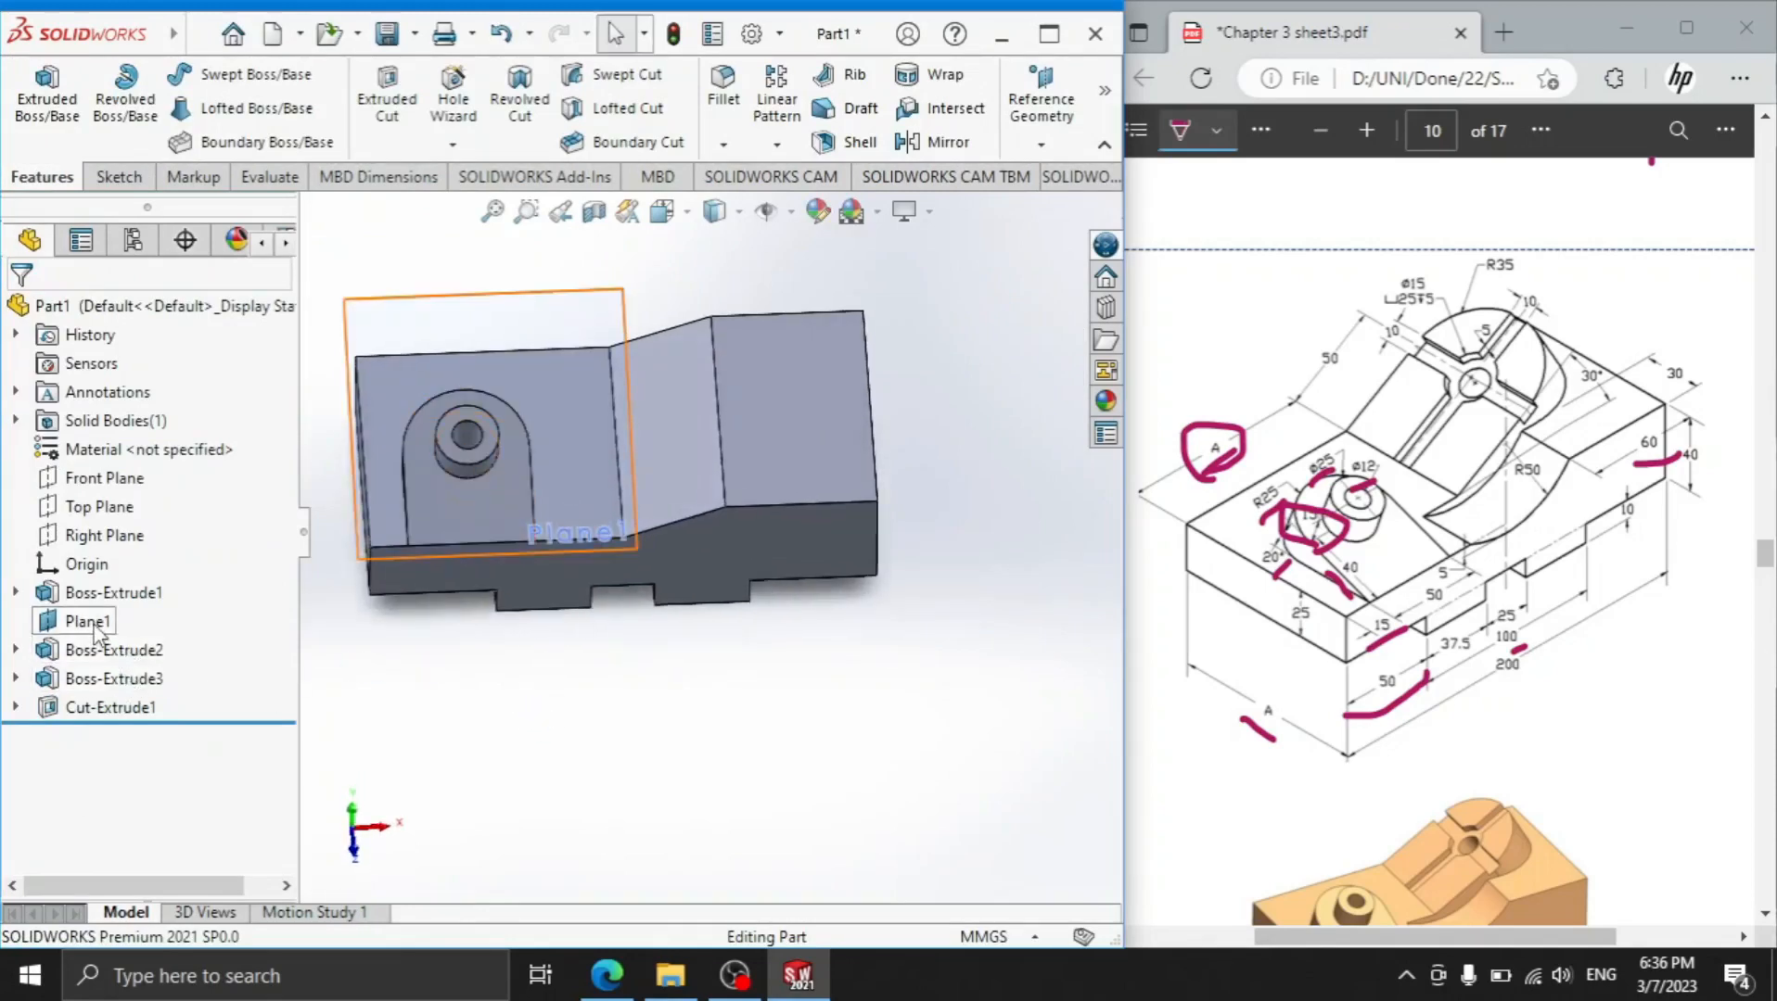
right_click(98, 631)
click(155, 380)
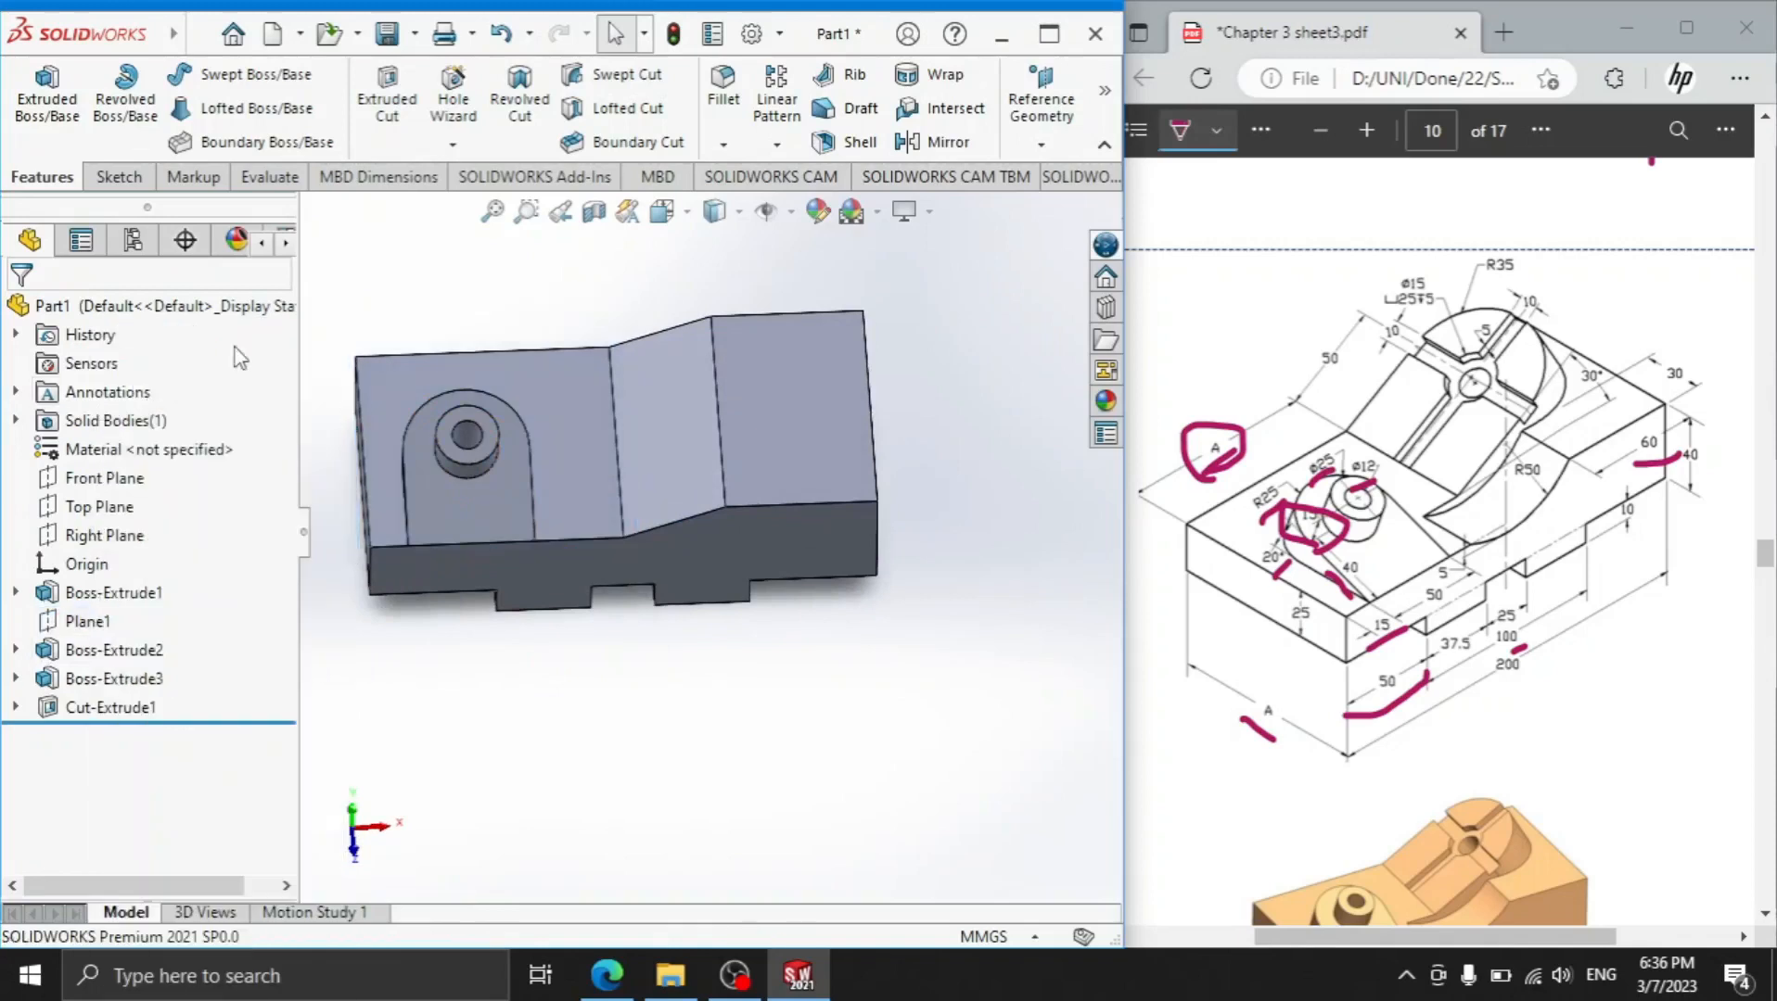
Create a reference plane through the edge between the lower top face and the slope, at 180-30 degrees to the lower face
click(1040, 145)
click(1053, 175)
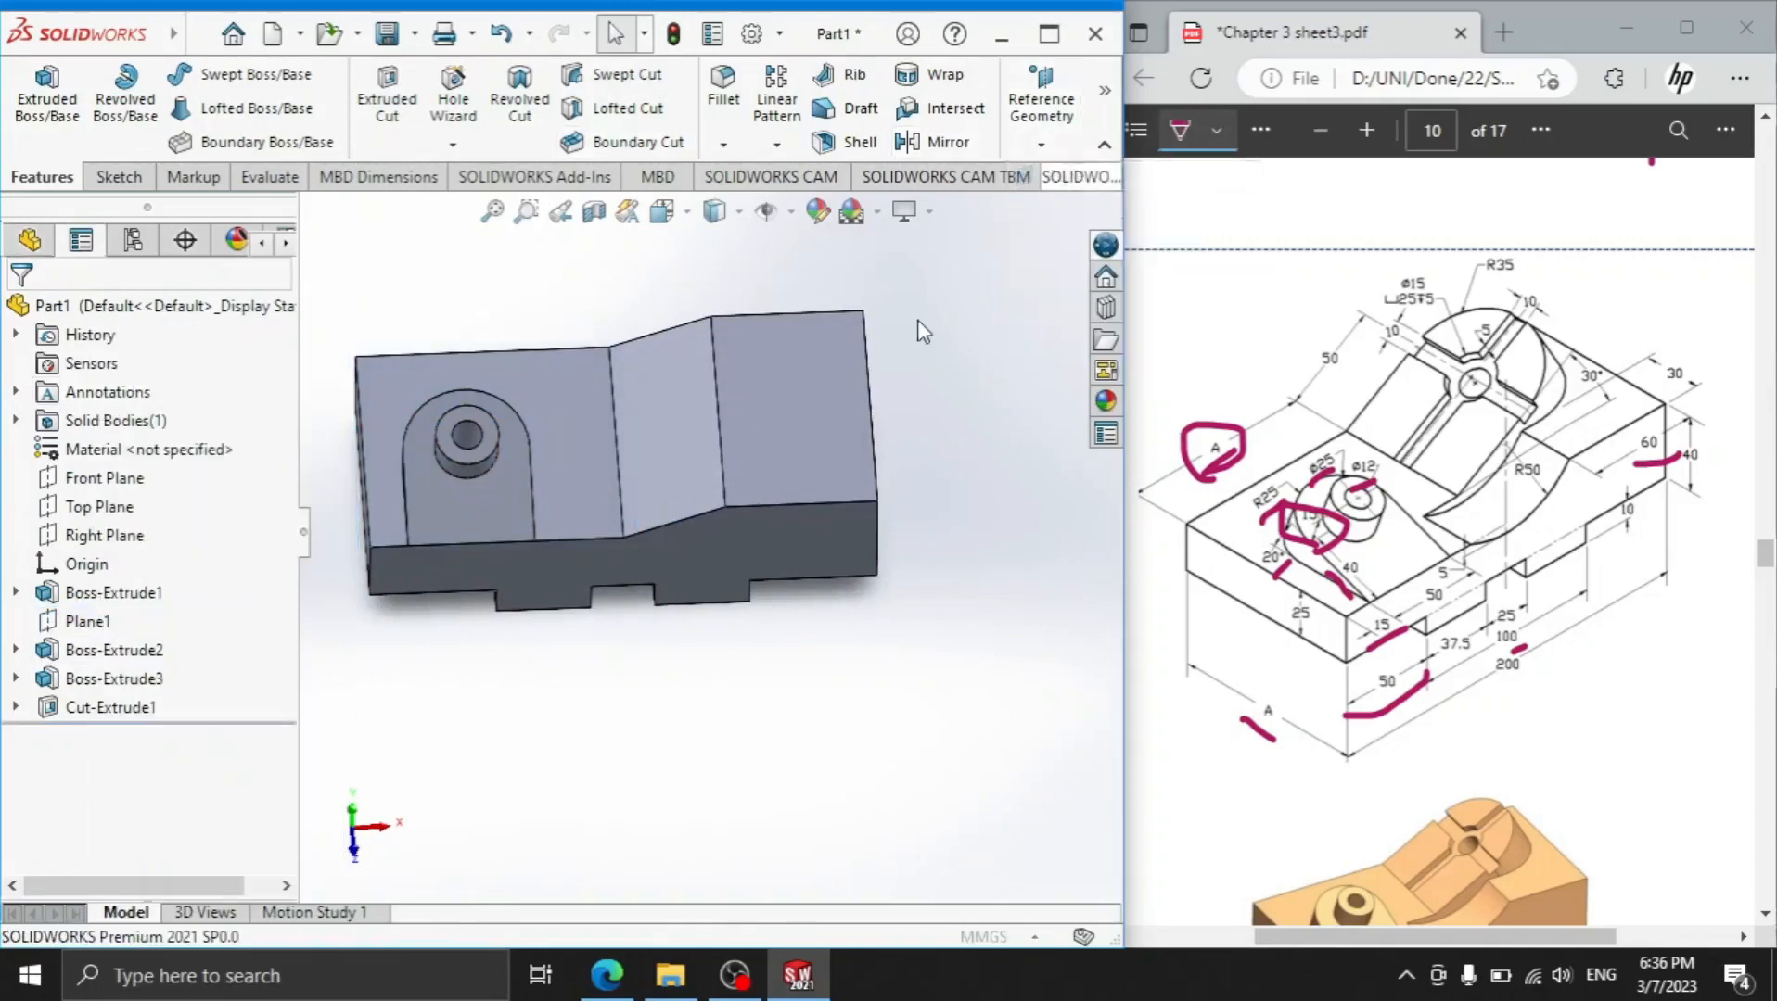
click(585, 398)
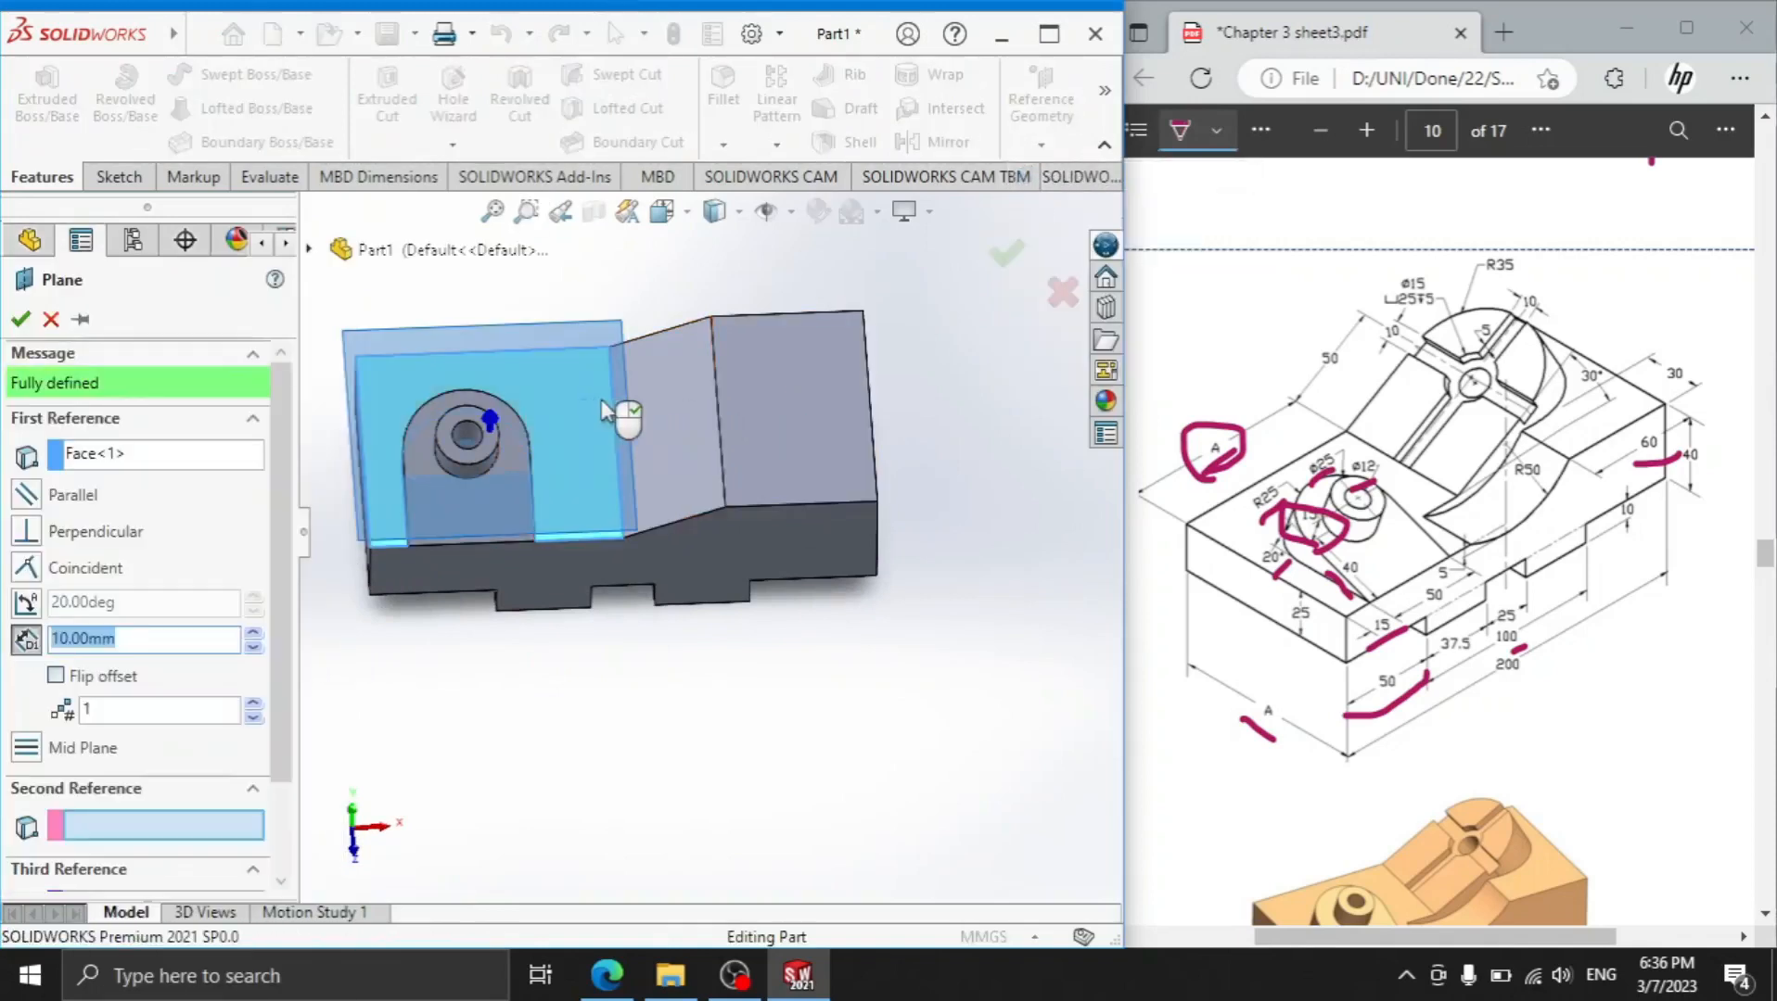
click(615, 417)
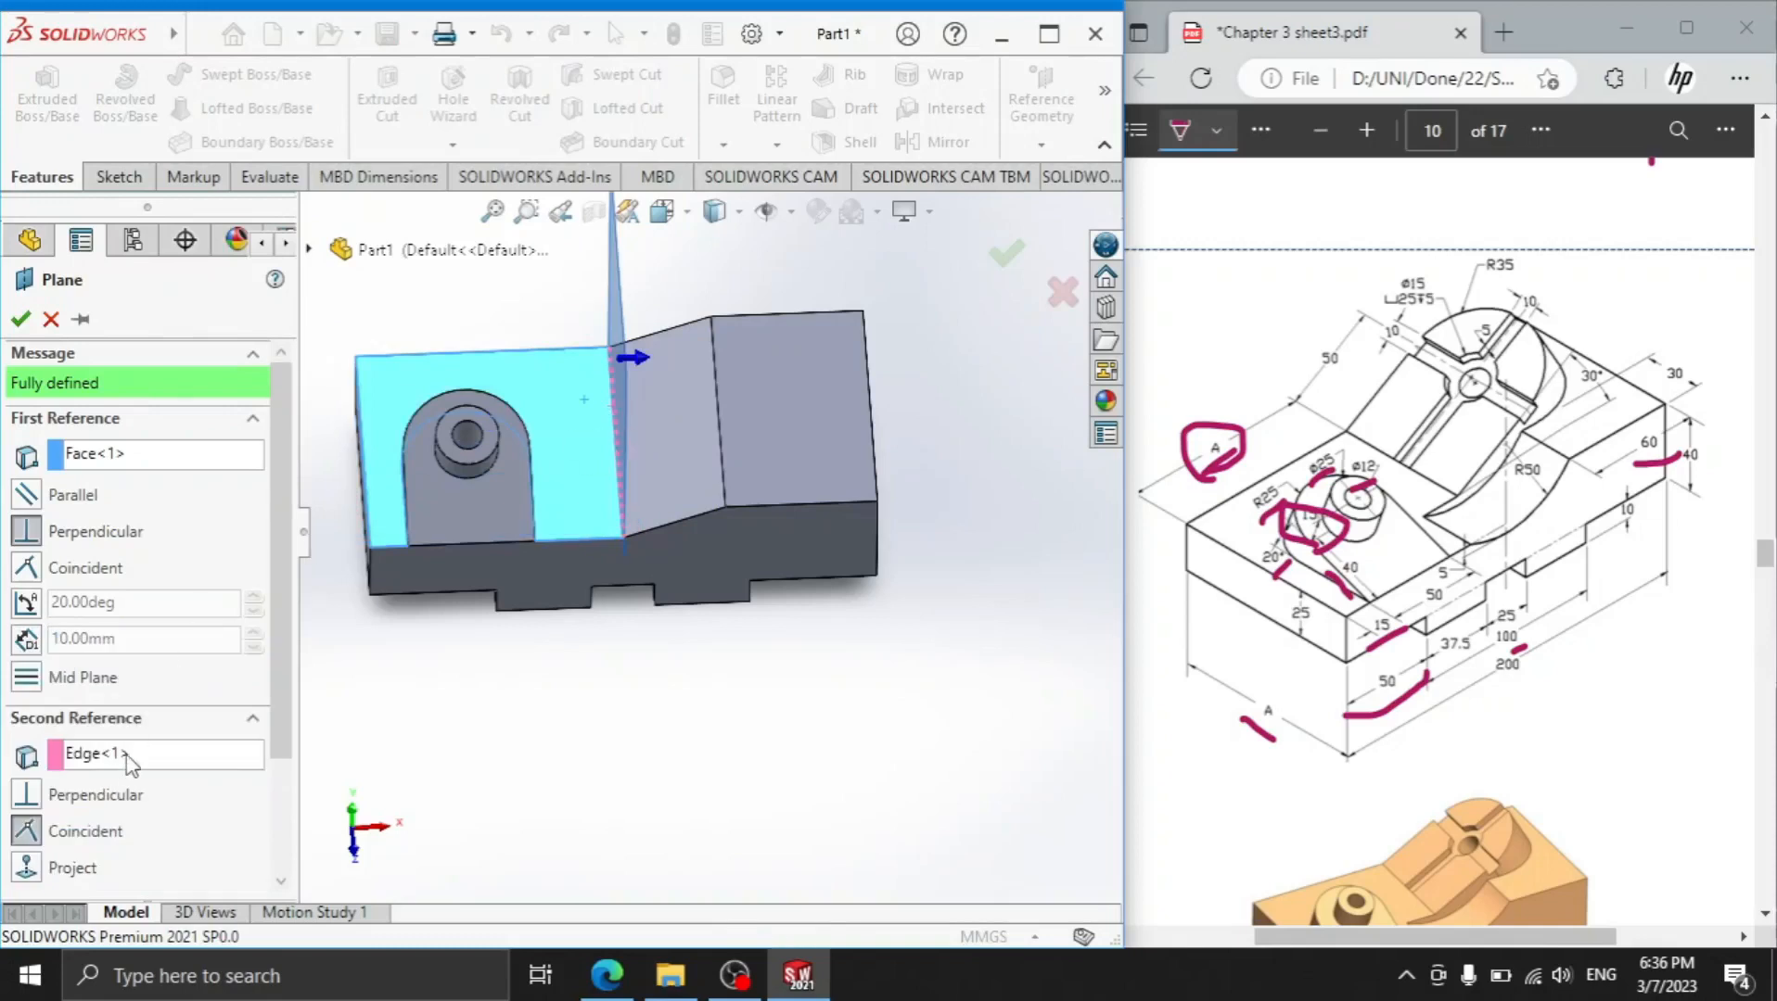
click(27, 603)
double_click(121, 603)
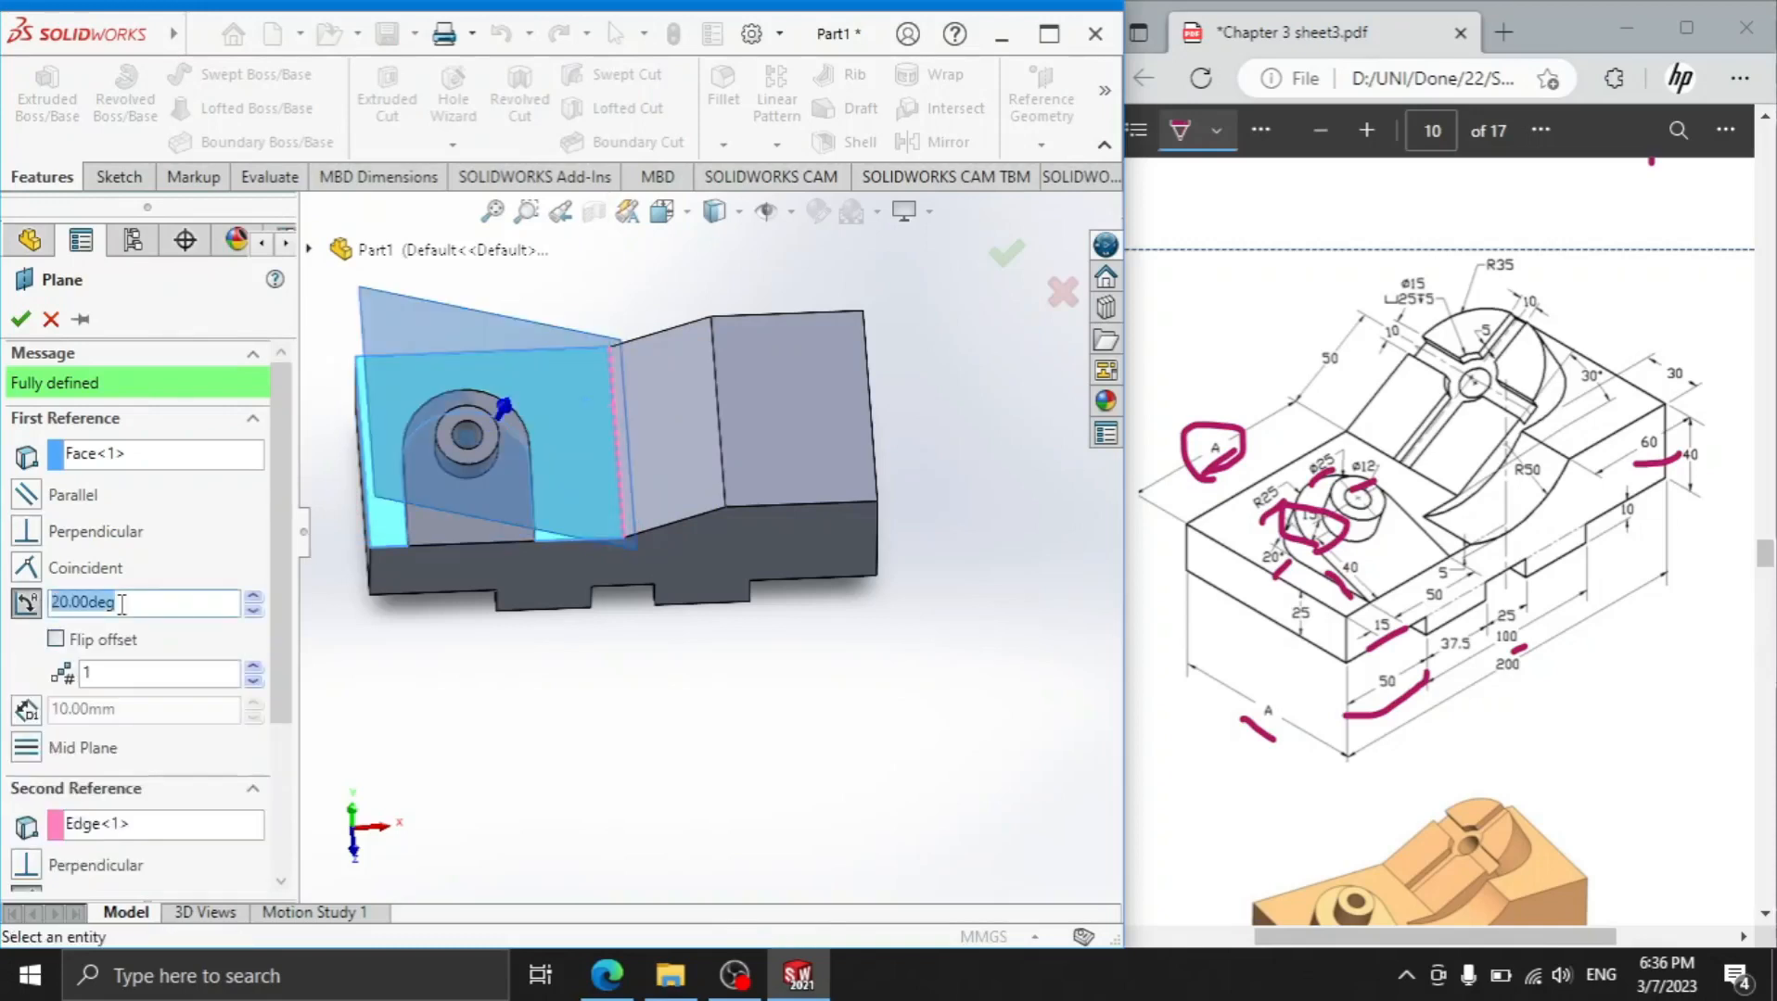
mouse_move(1660, 385)
mouse_down()
mouse_move(1539, 371)
mouse_move(1604, 410)
mouse_up()
click(140, 601)
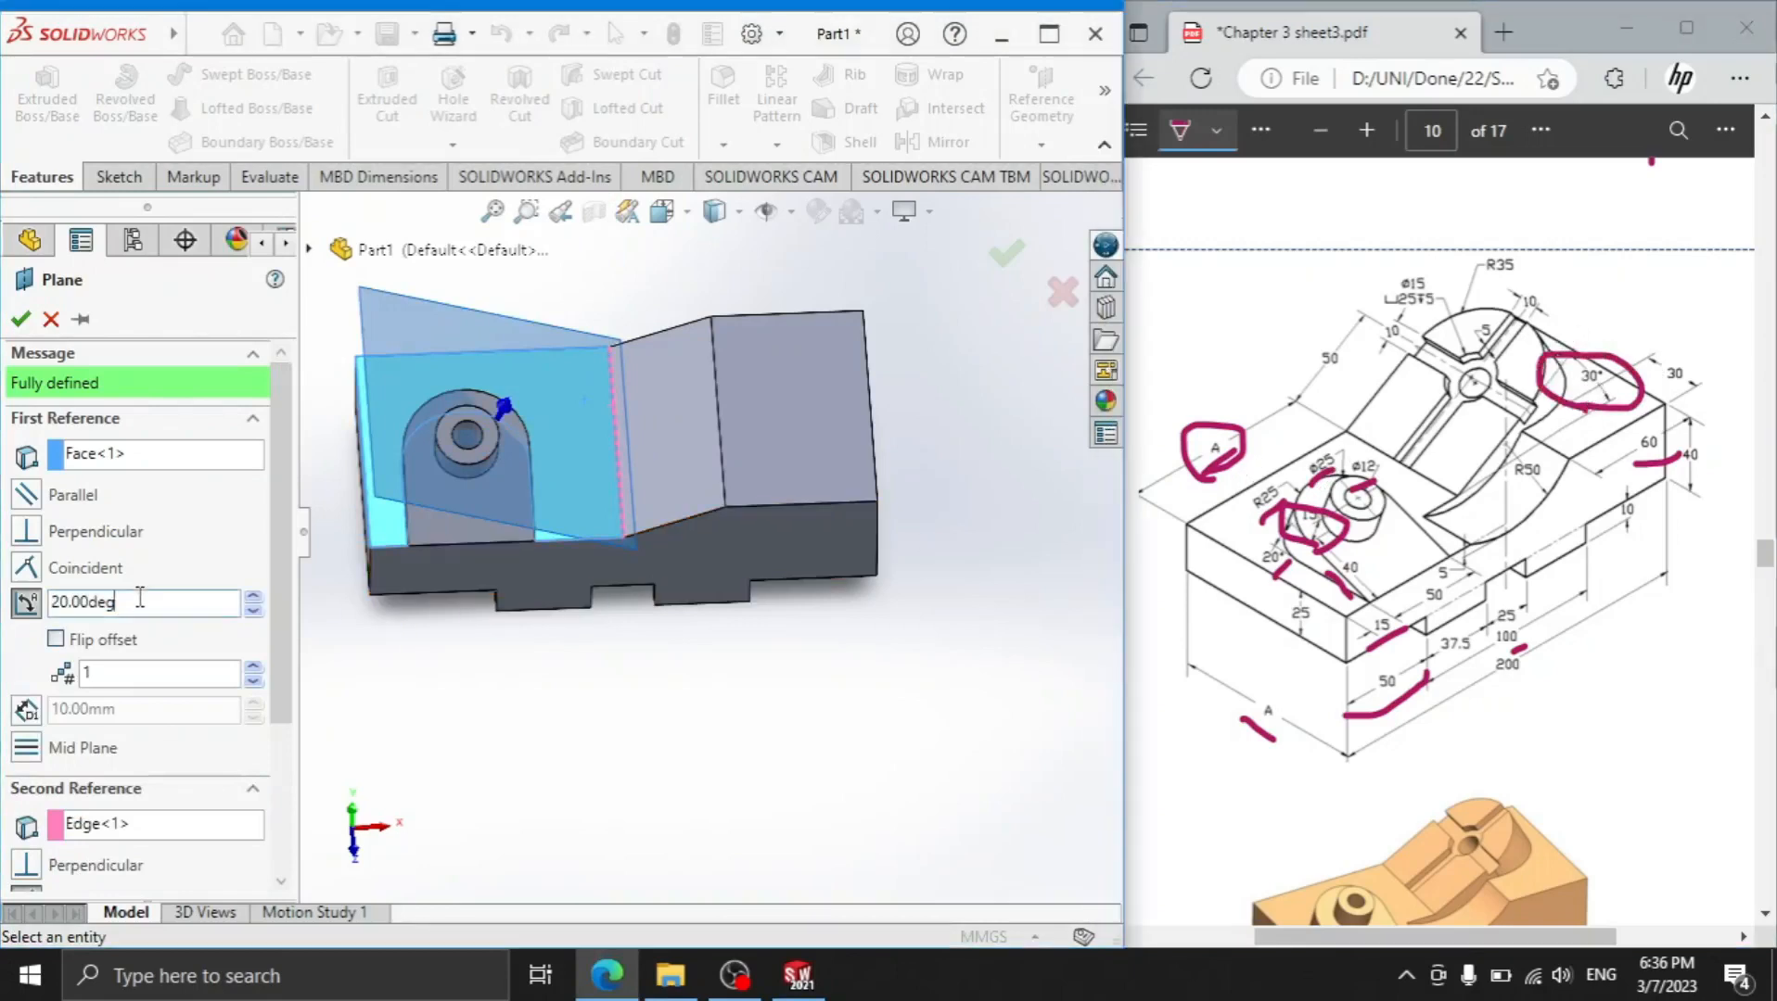
double_click(140, 601)
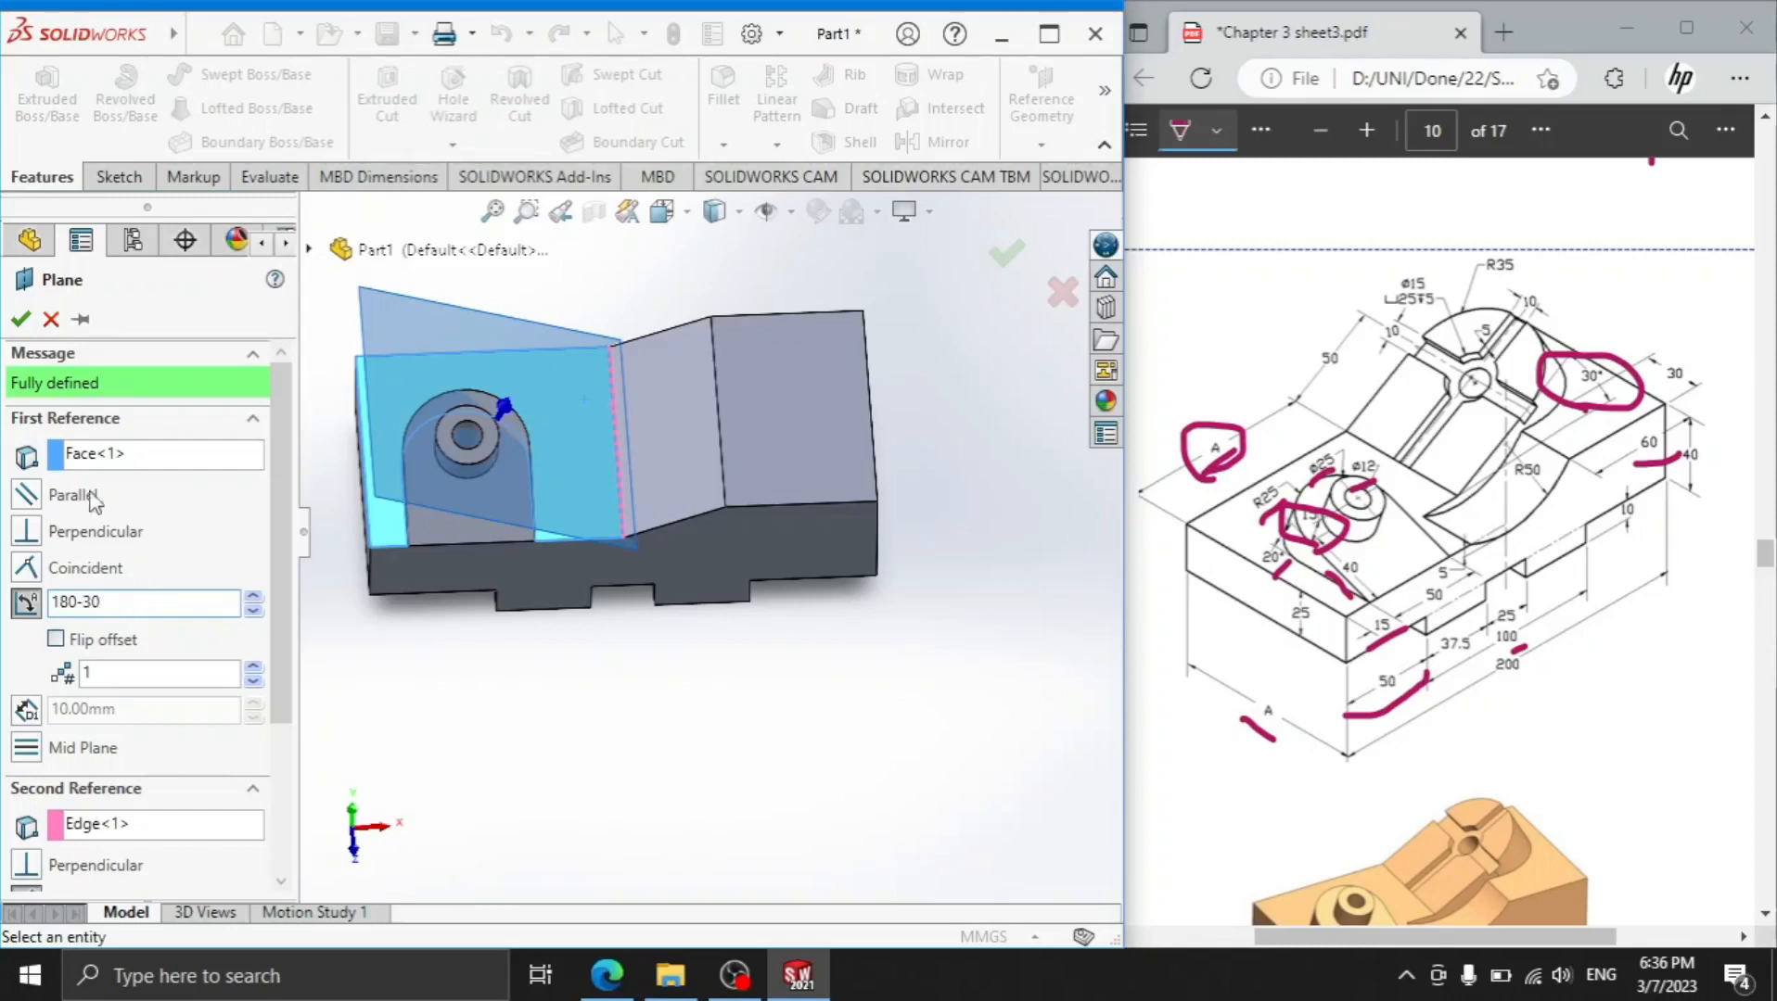
click(20, 319)
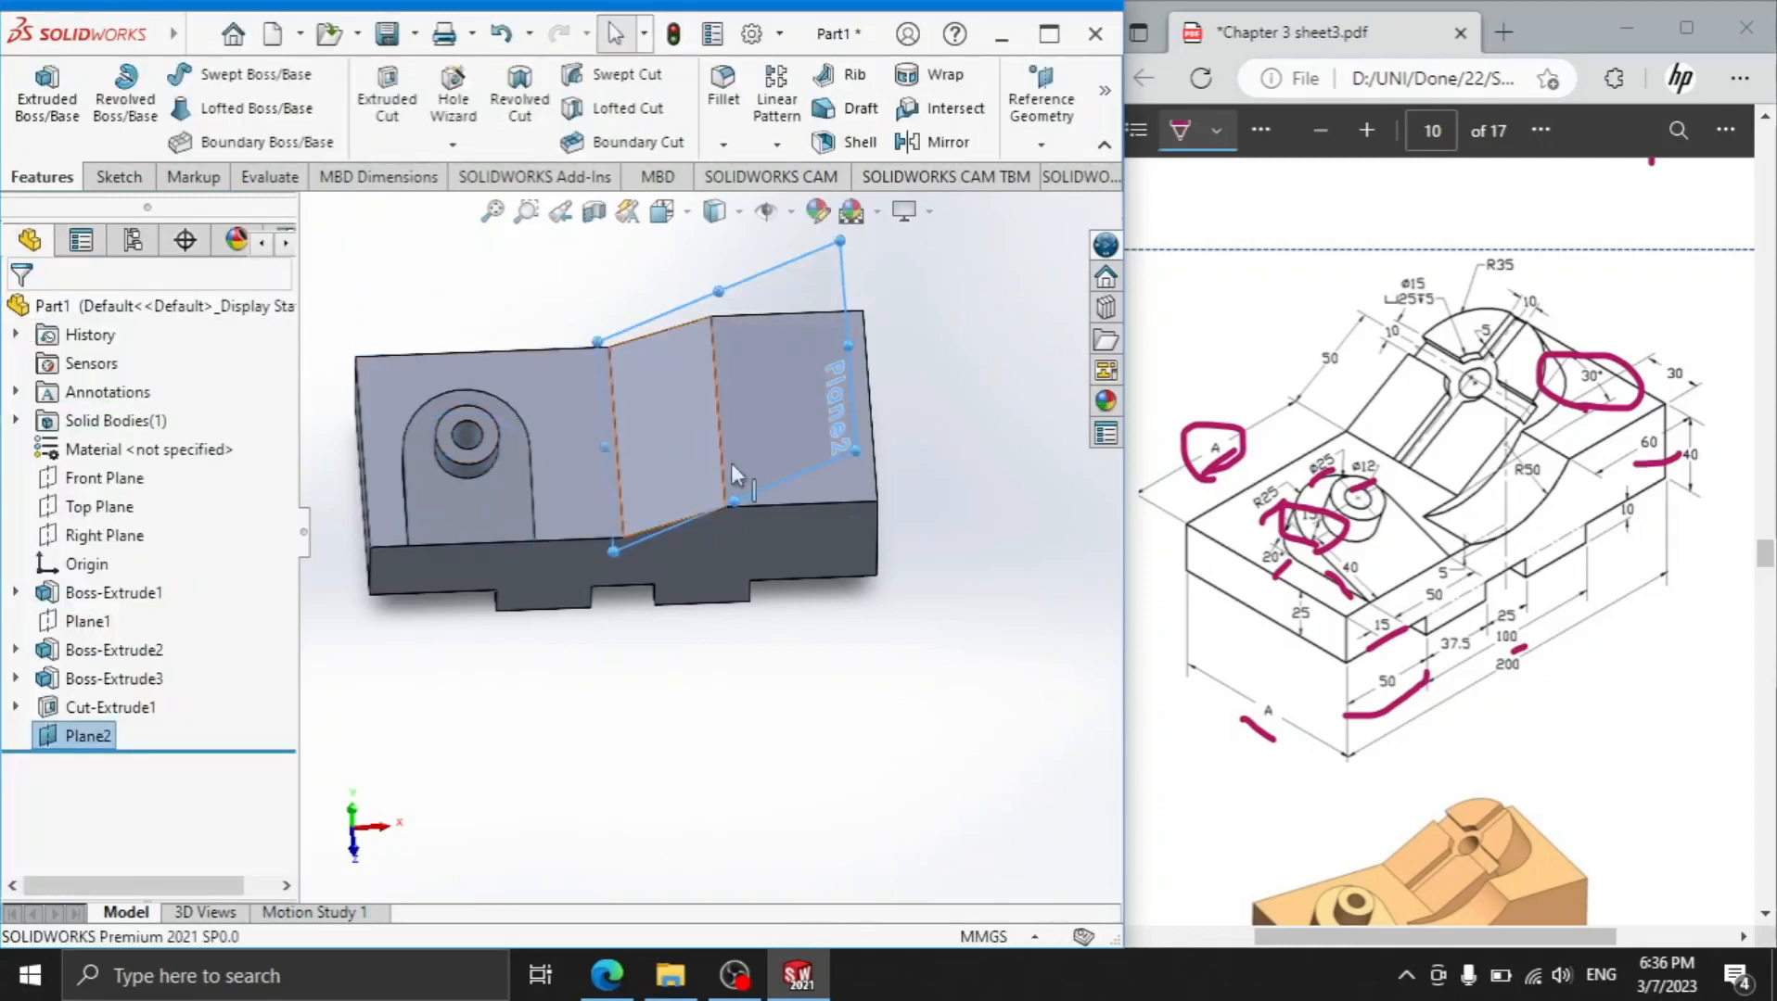
Sketch a corner rectangle on Plane2, viewed from above, from one end of the fold edge to about 37 mm from the block's opposite side
right_click(59, 727)
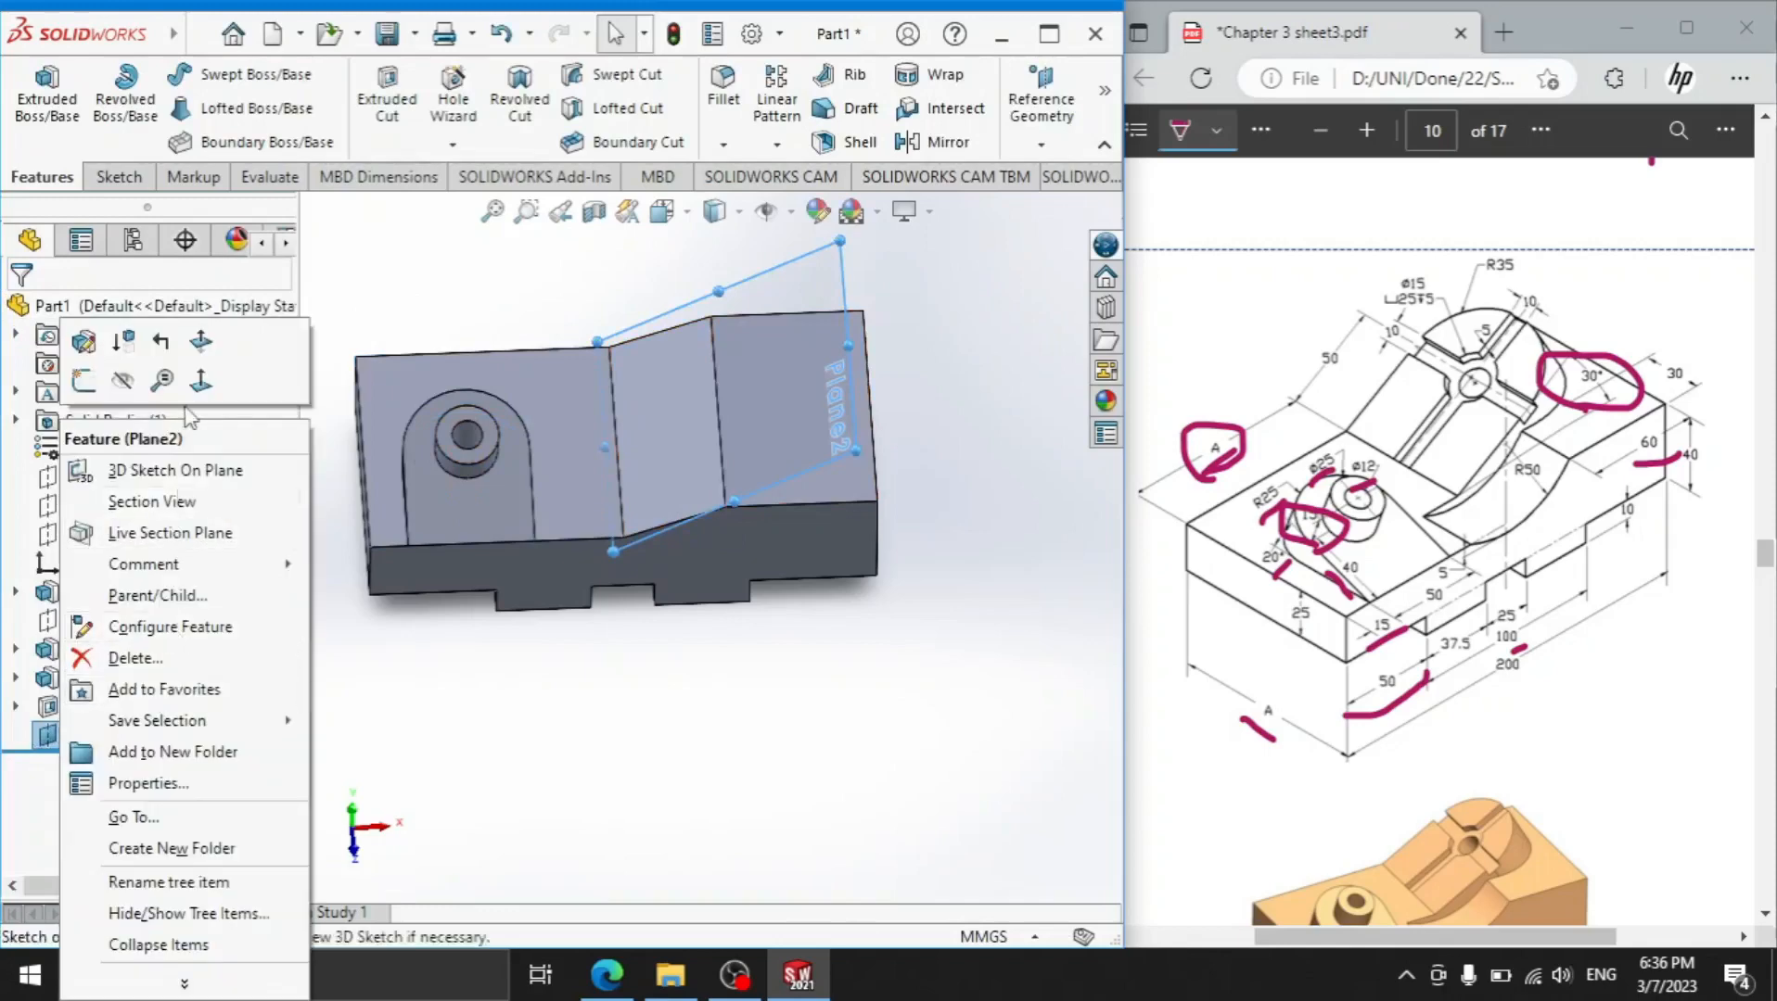
click(82, 380)
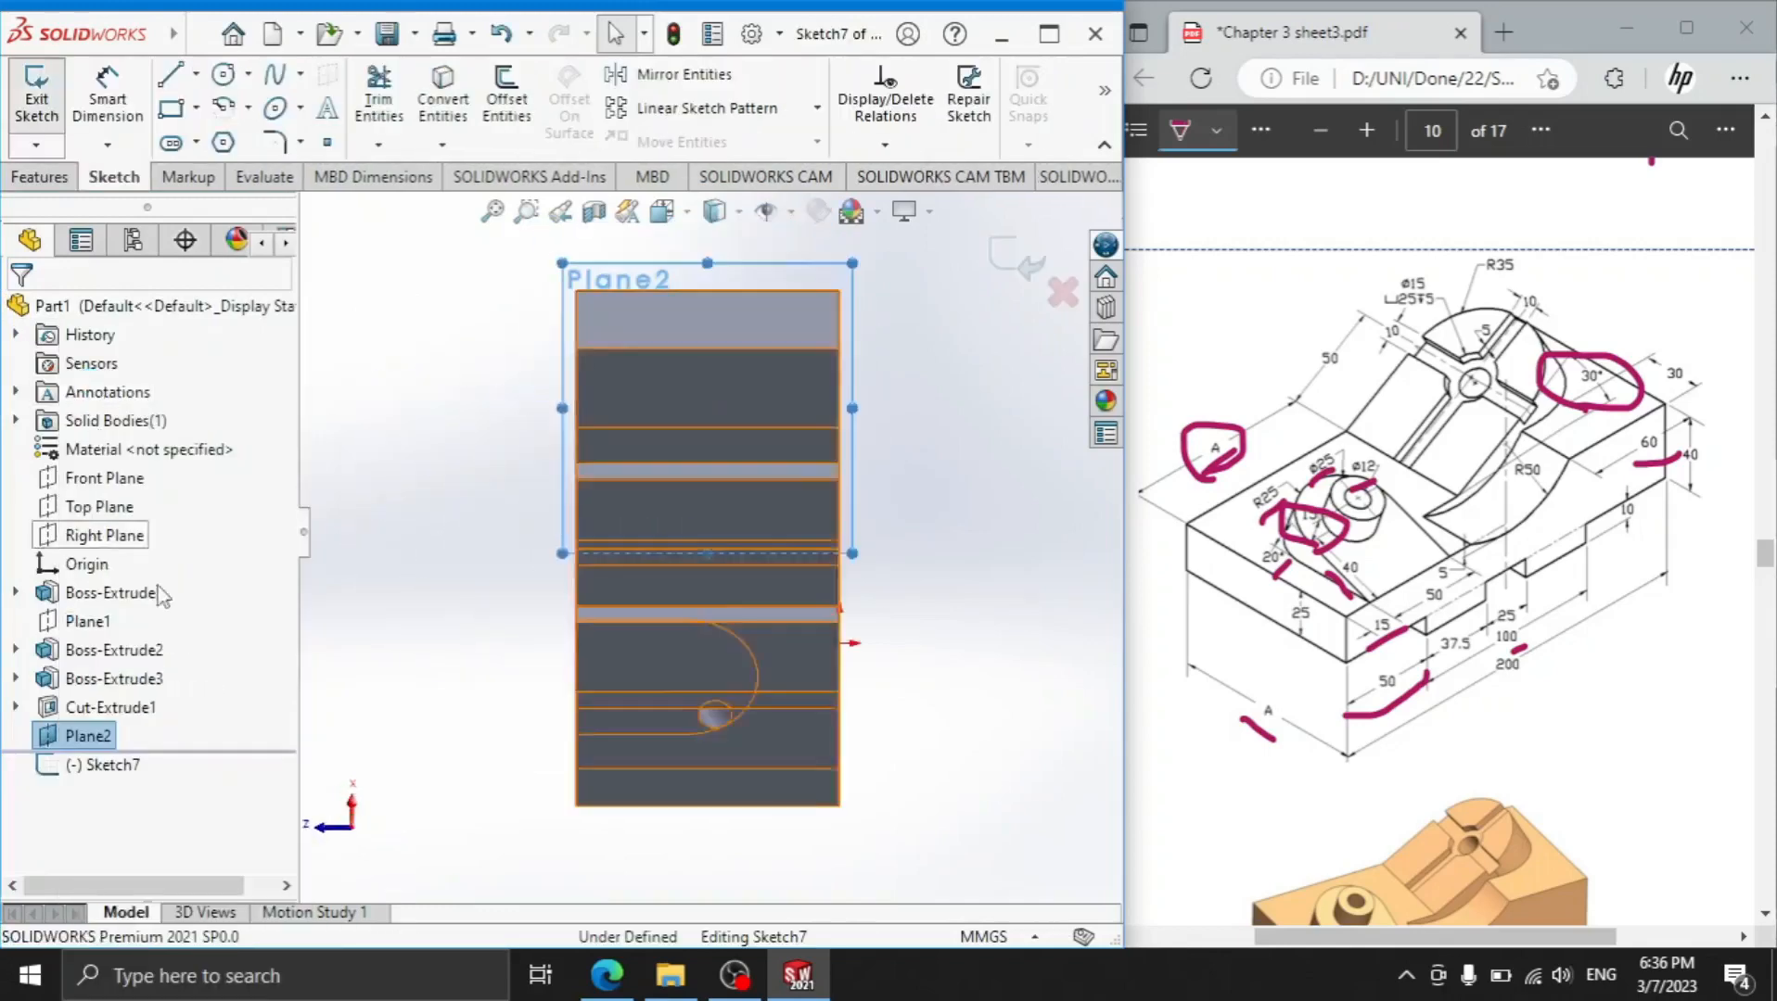
right_click(51, 742)
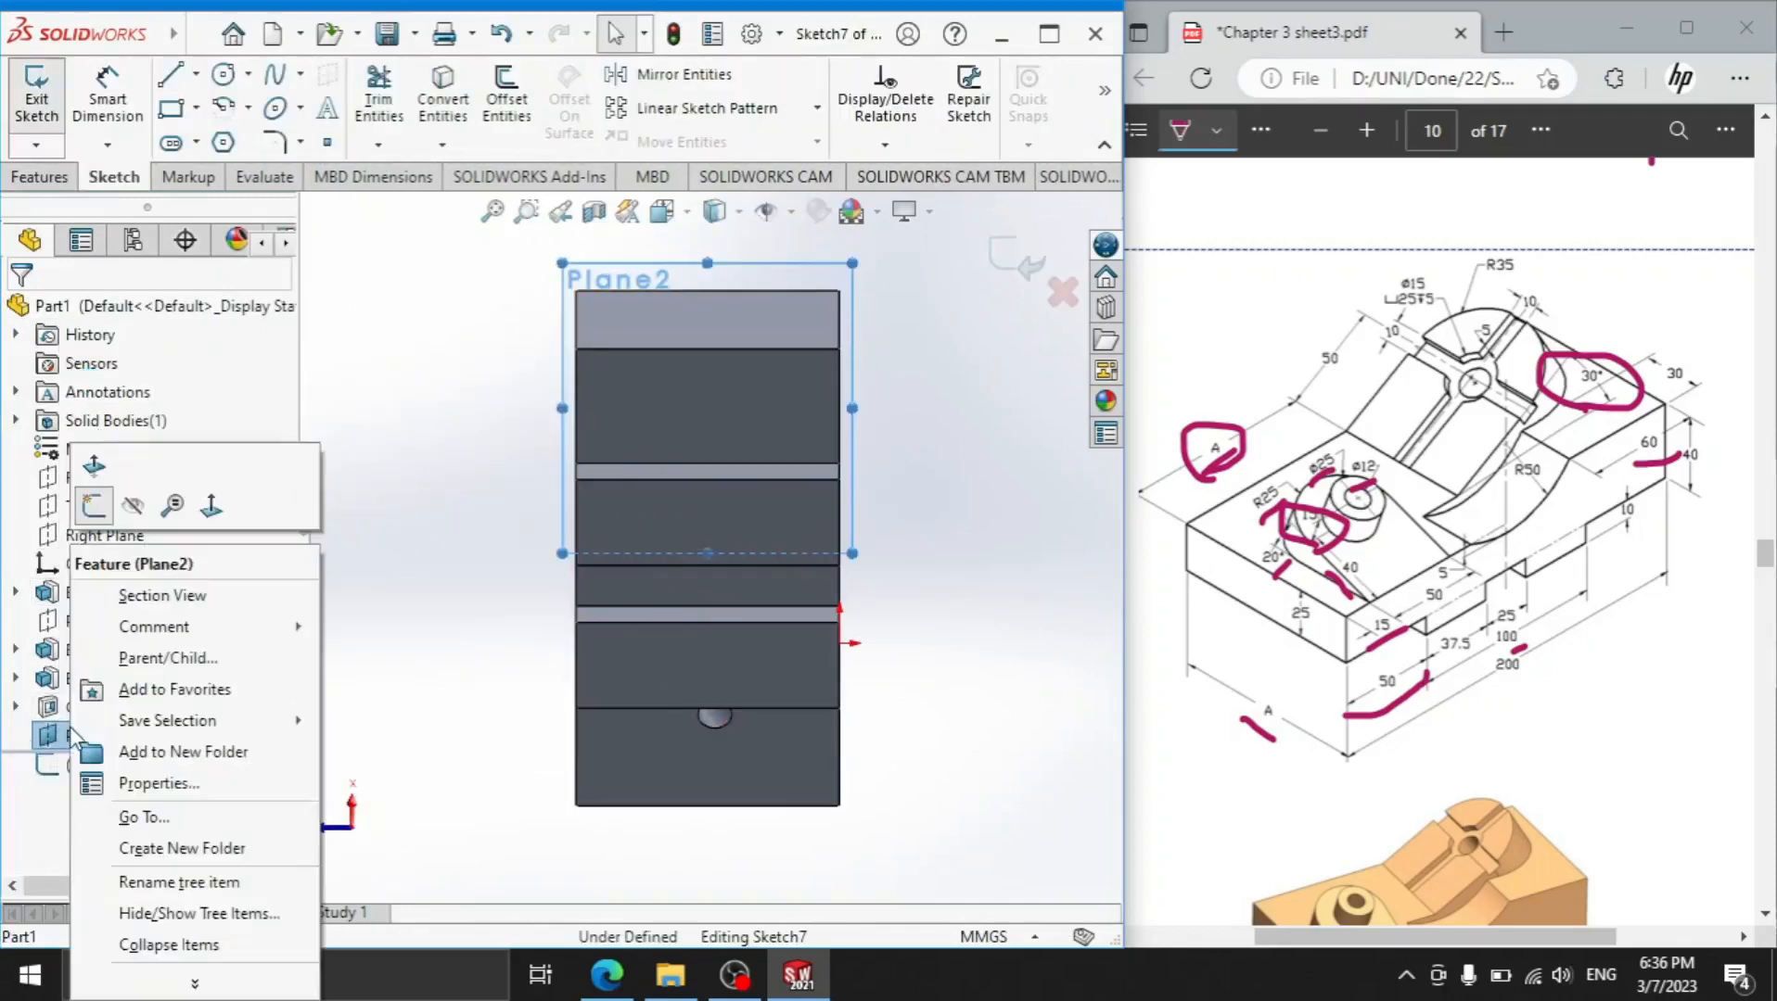
click(200, 501)
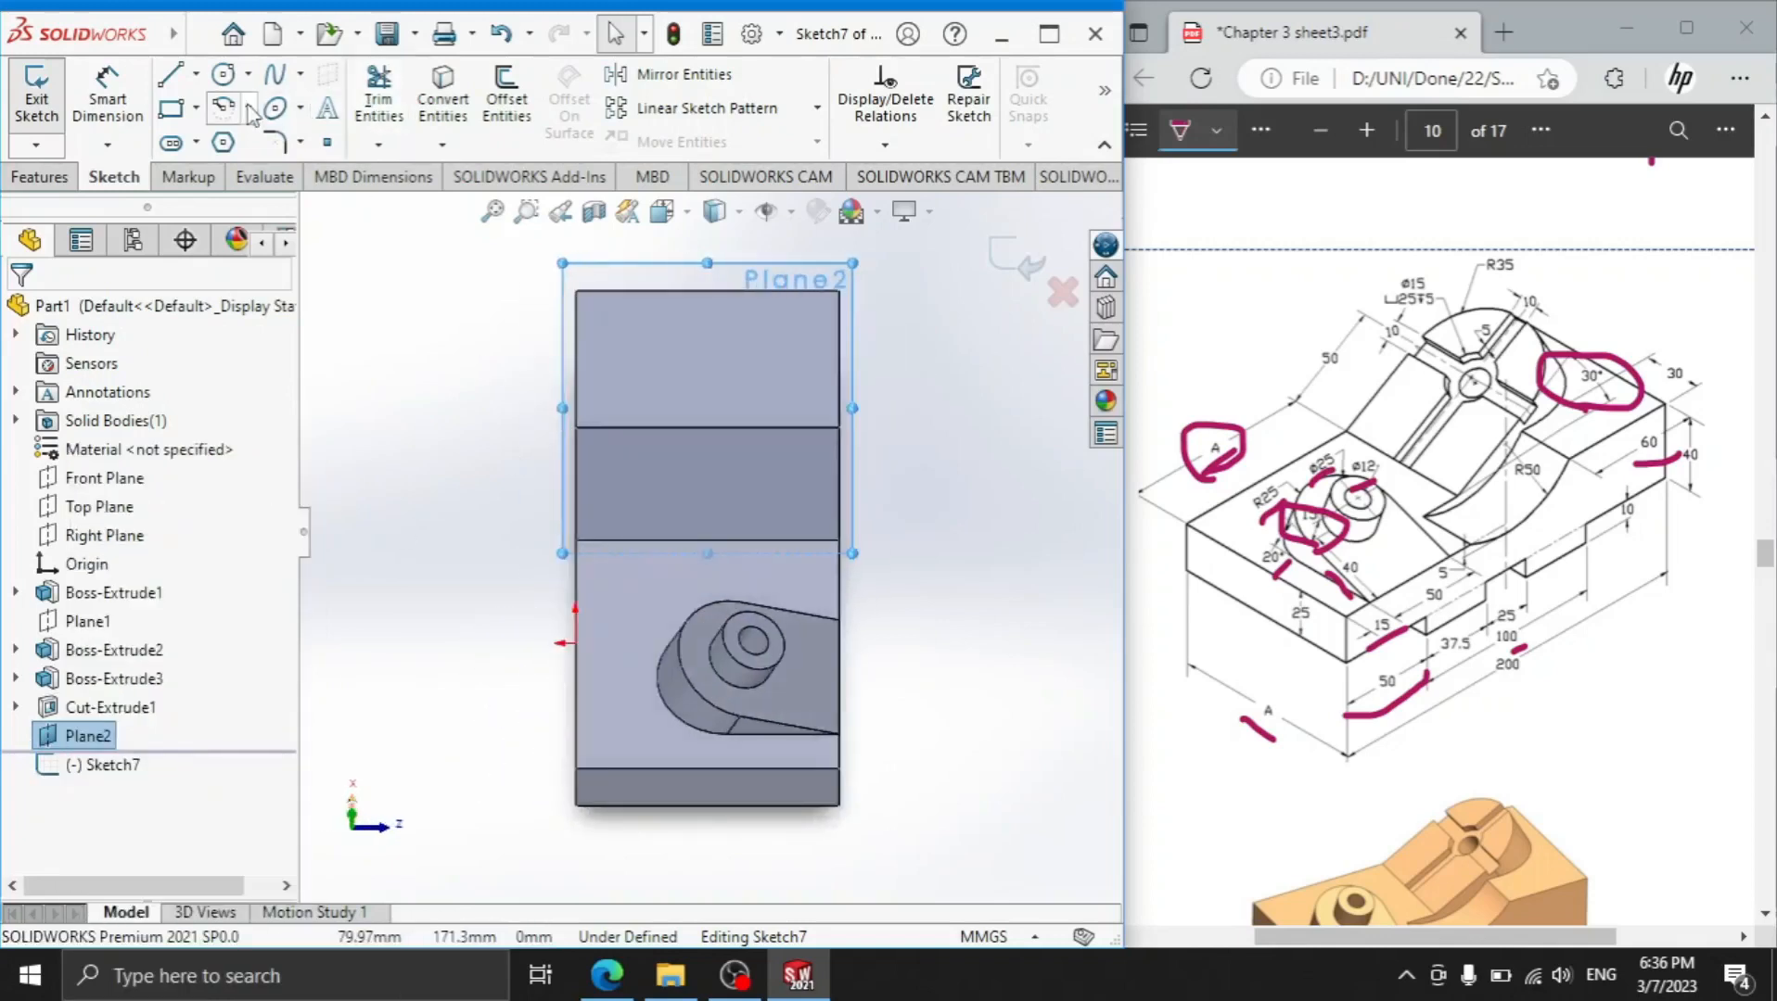
click(172, 109)
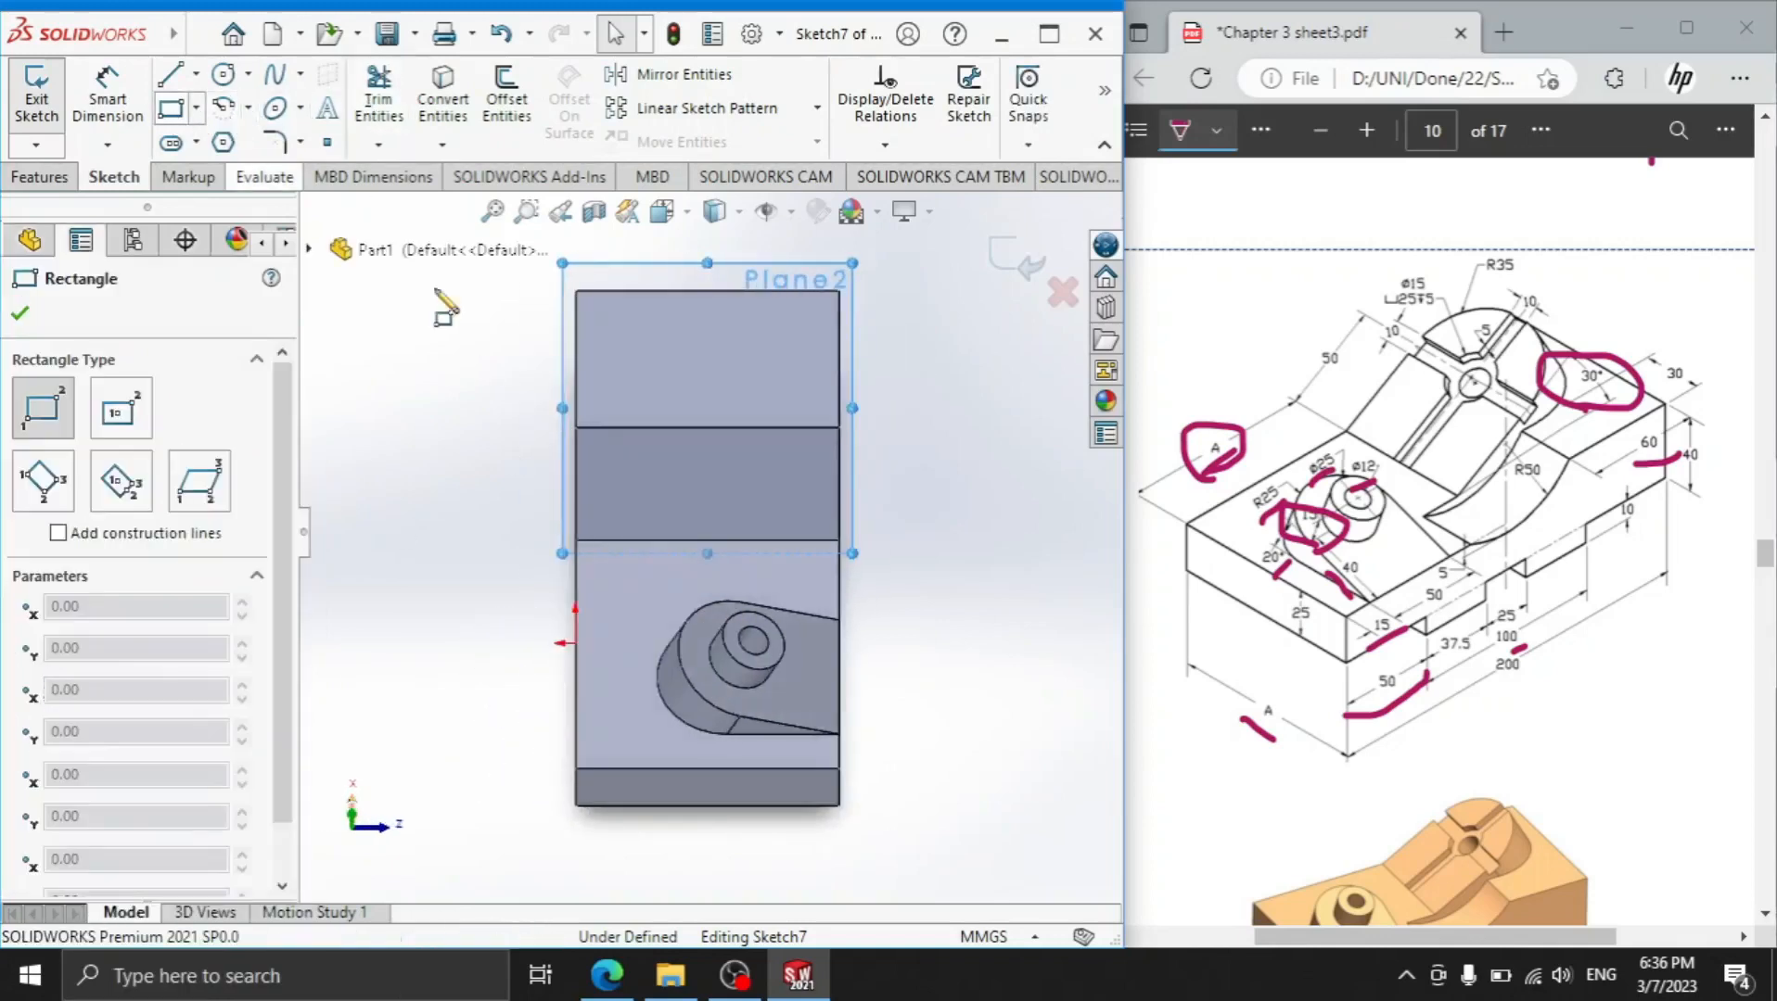
click(575, 541)
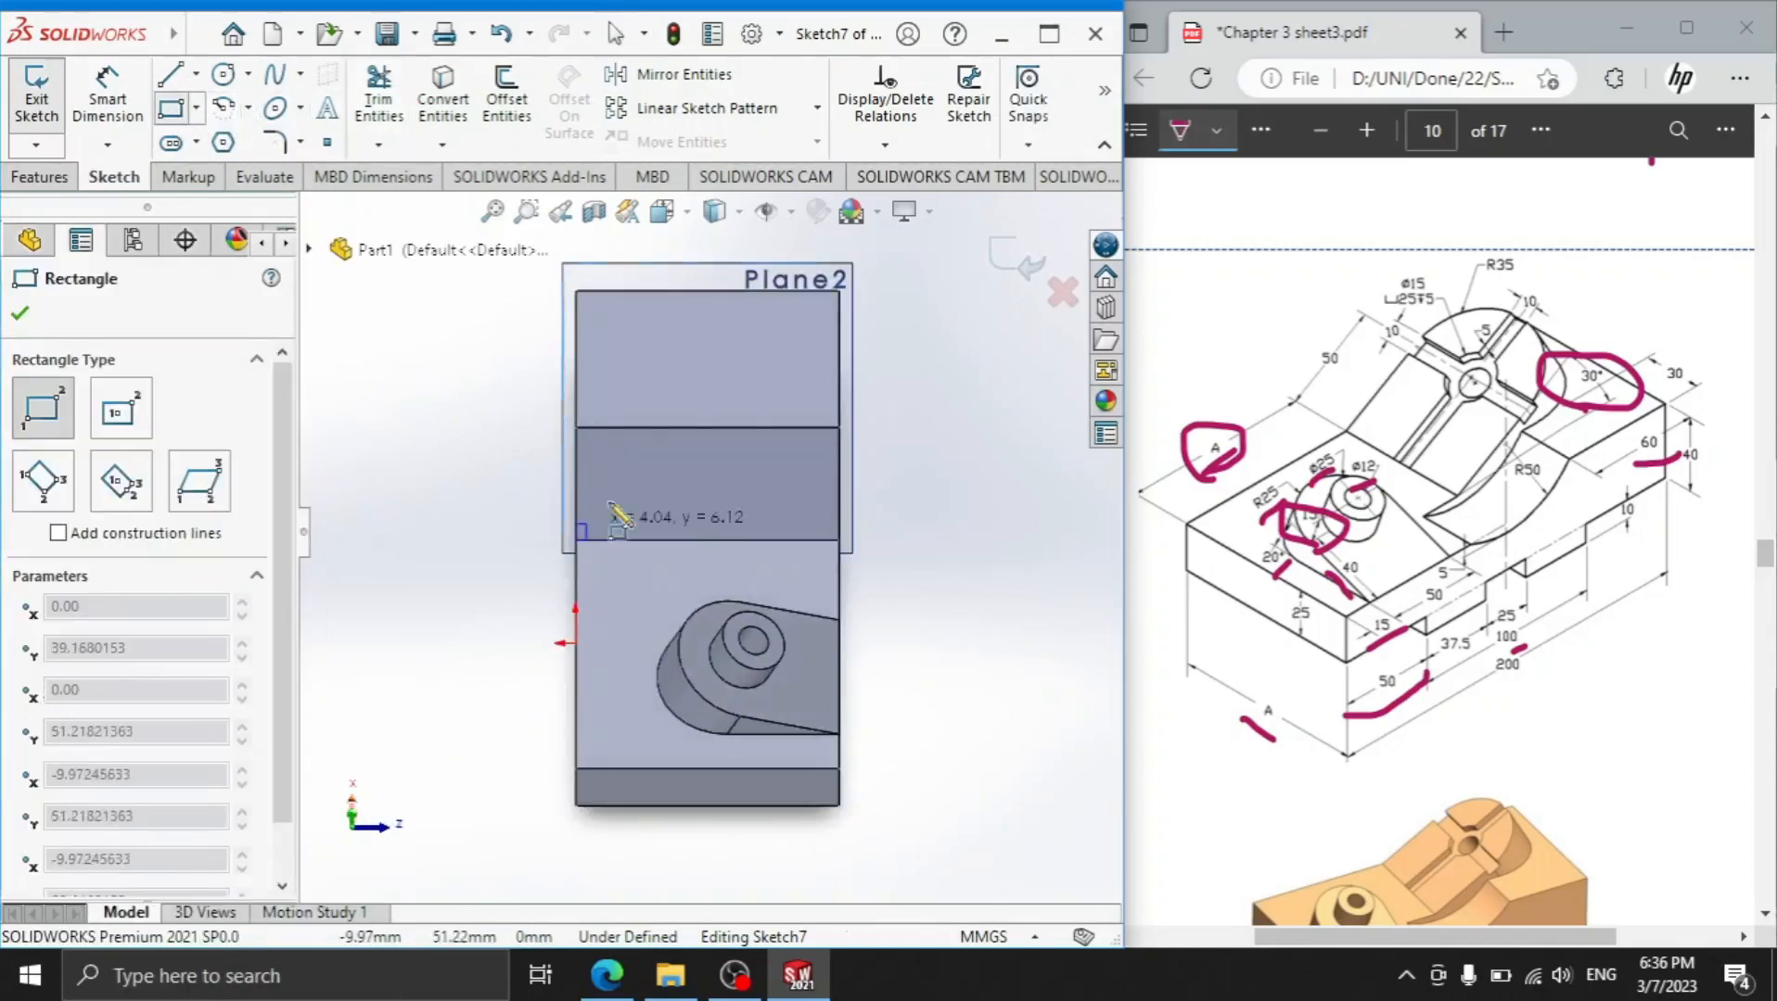
click(742, 346)
right_click(475, 339)
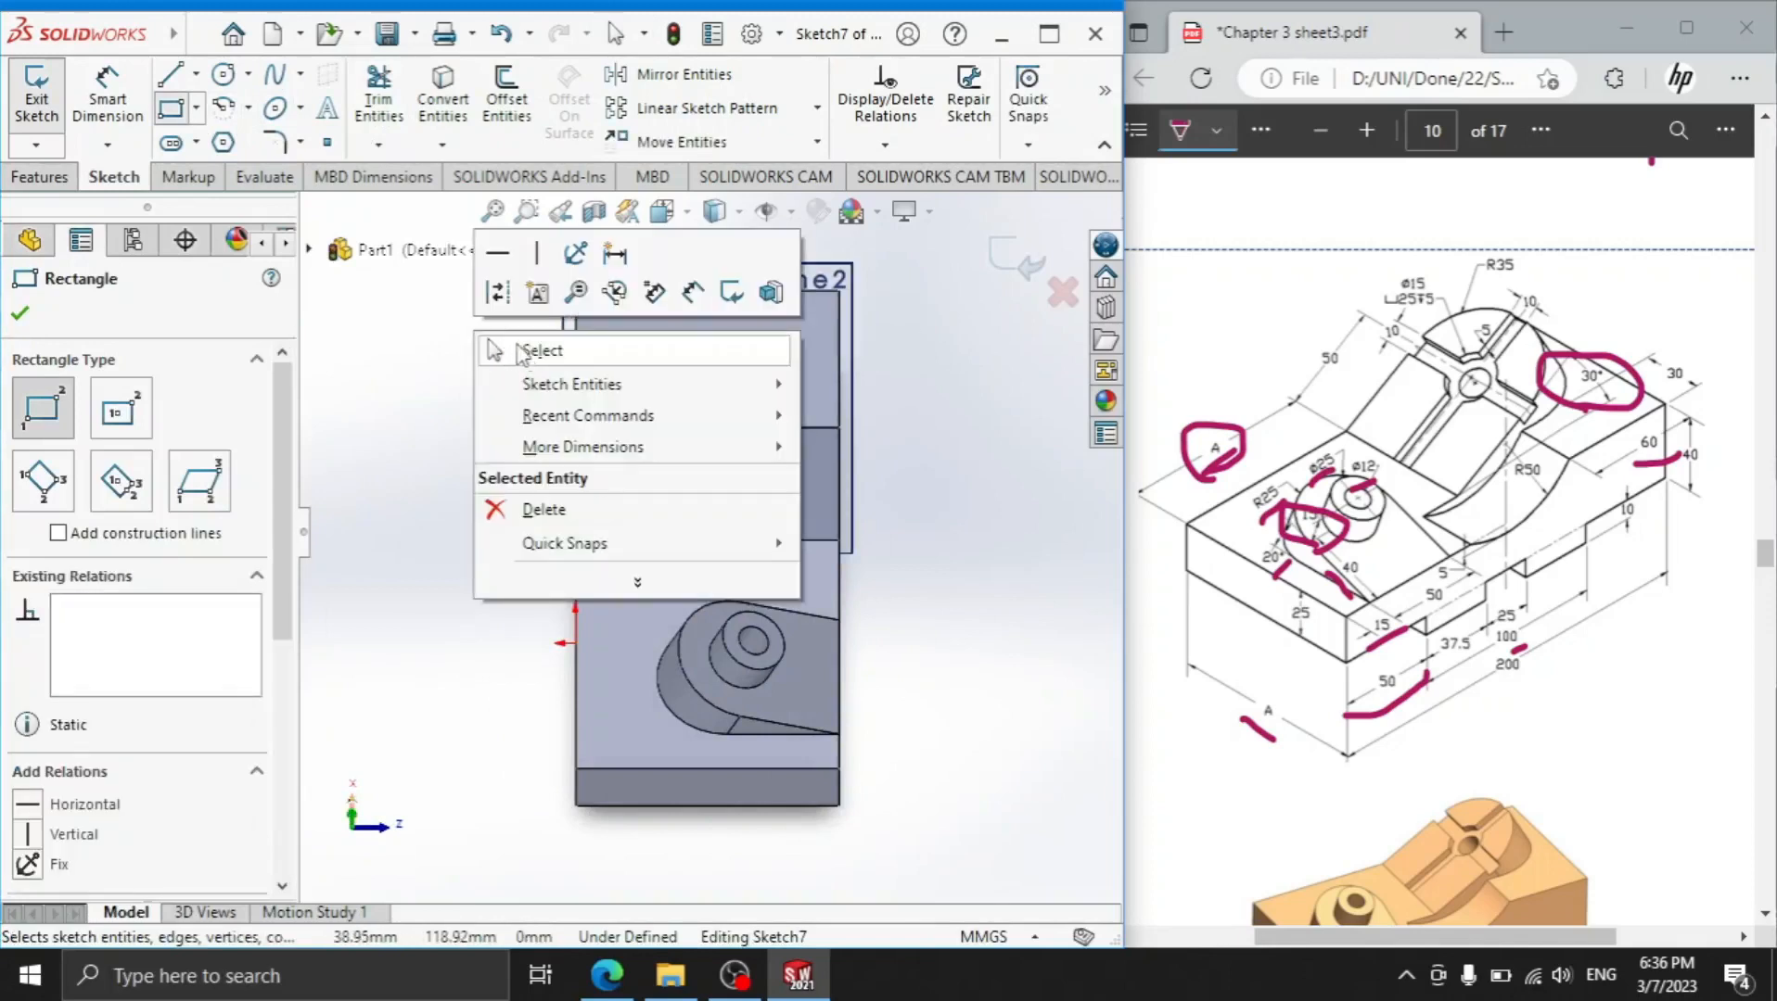
click(533, 353)
Mark the 30 in the reference drawing and dimension the gap between the rectangle's side and the block's side edge as 30 mm
click(130, 102)
click(1660, 387)
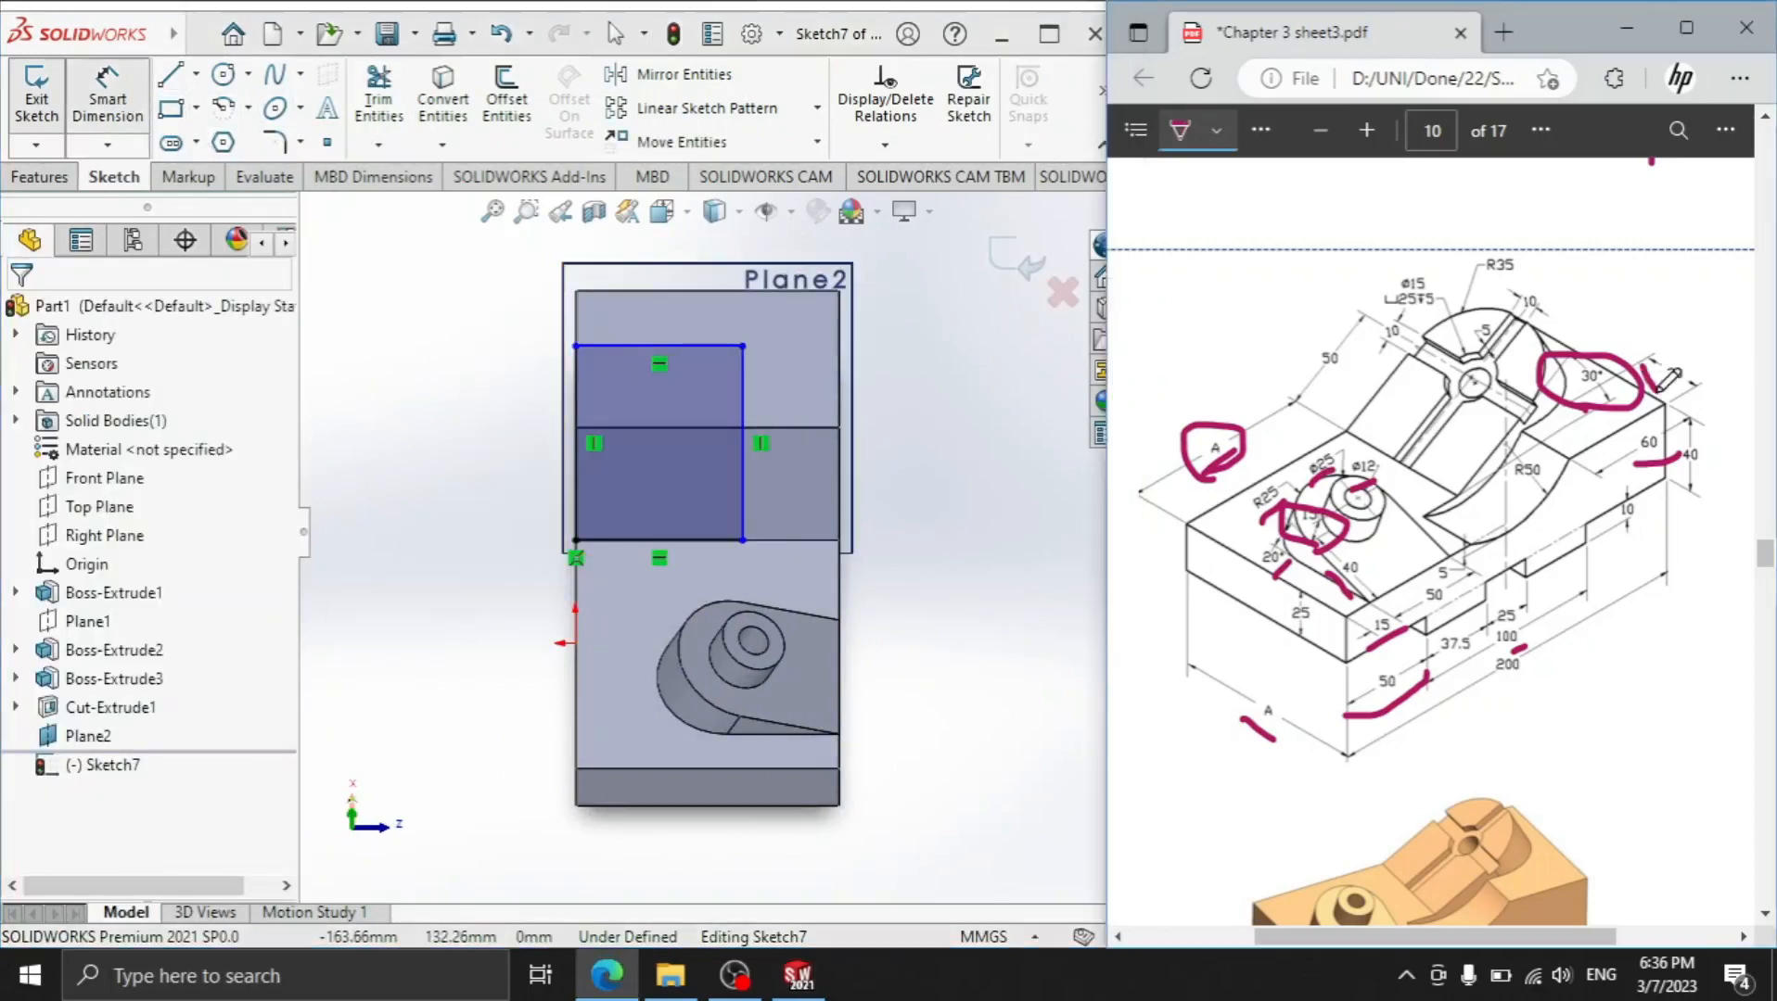
click(746, 389)
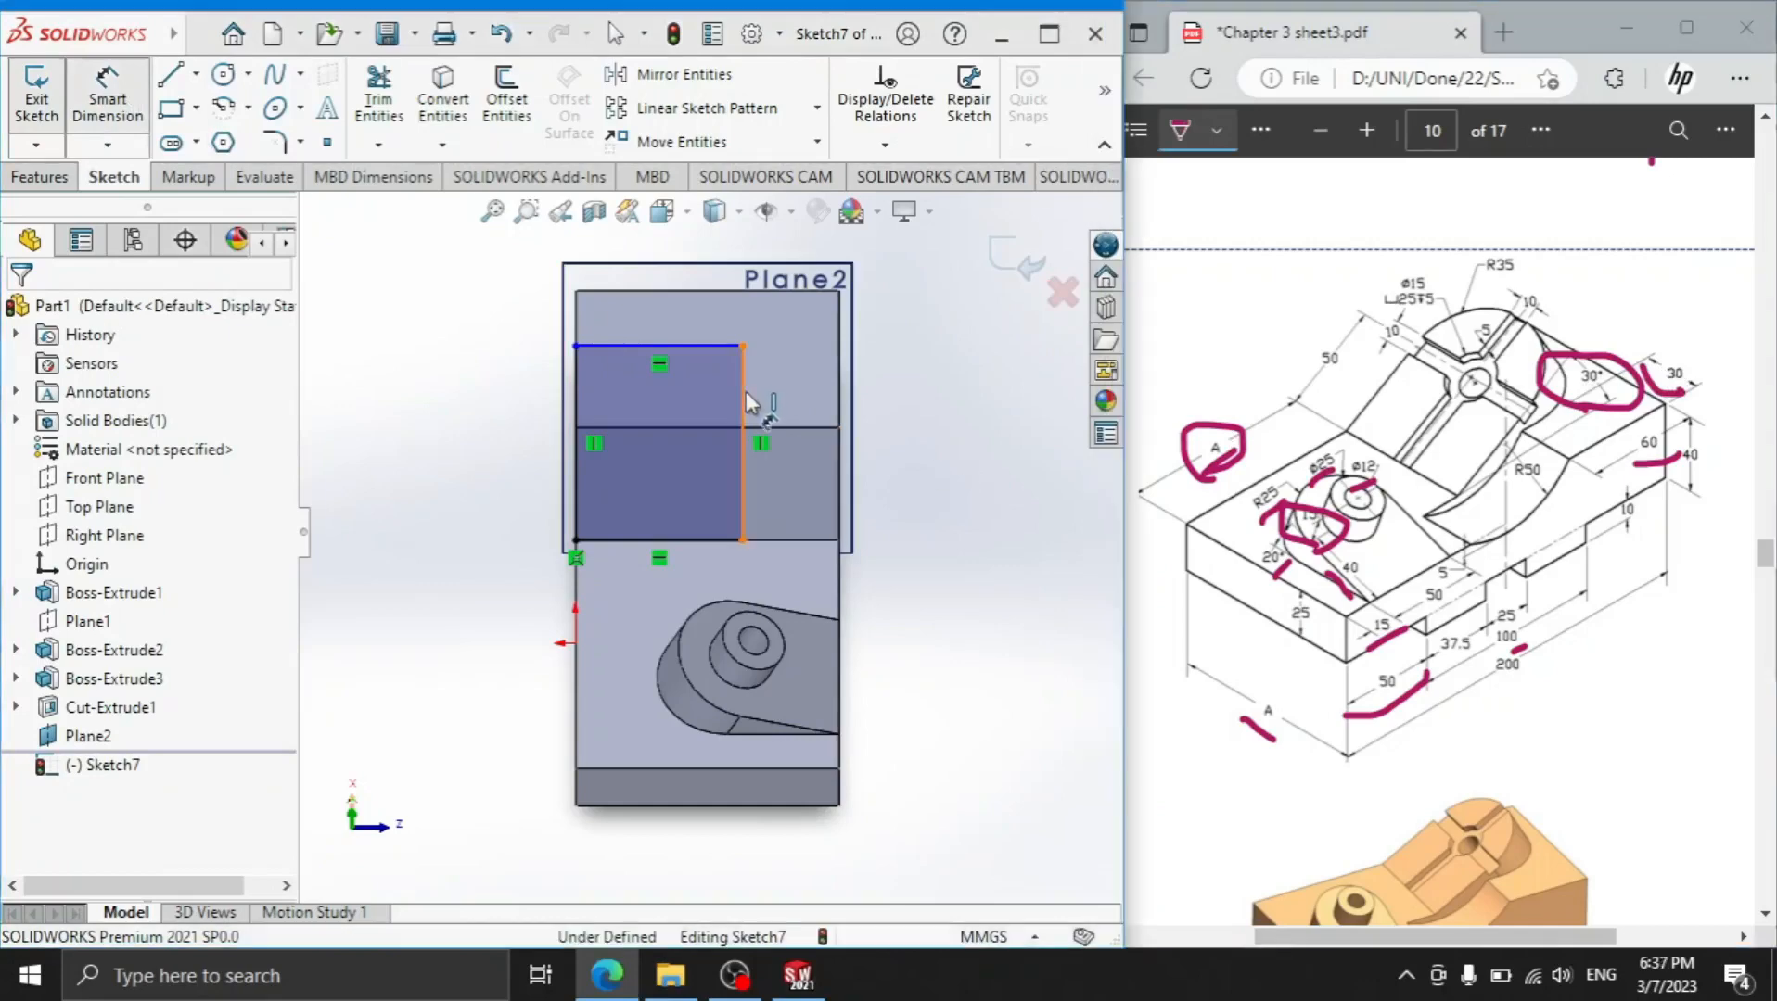
click(839, 388)
click(796, 385)
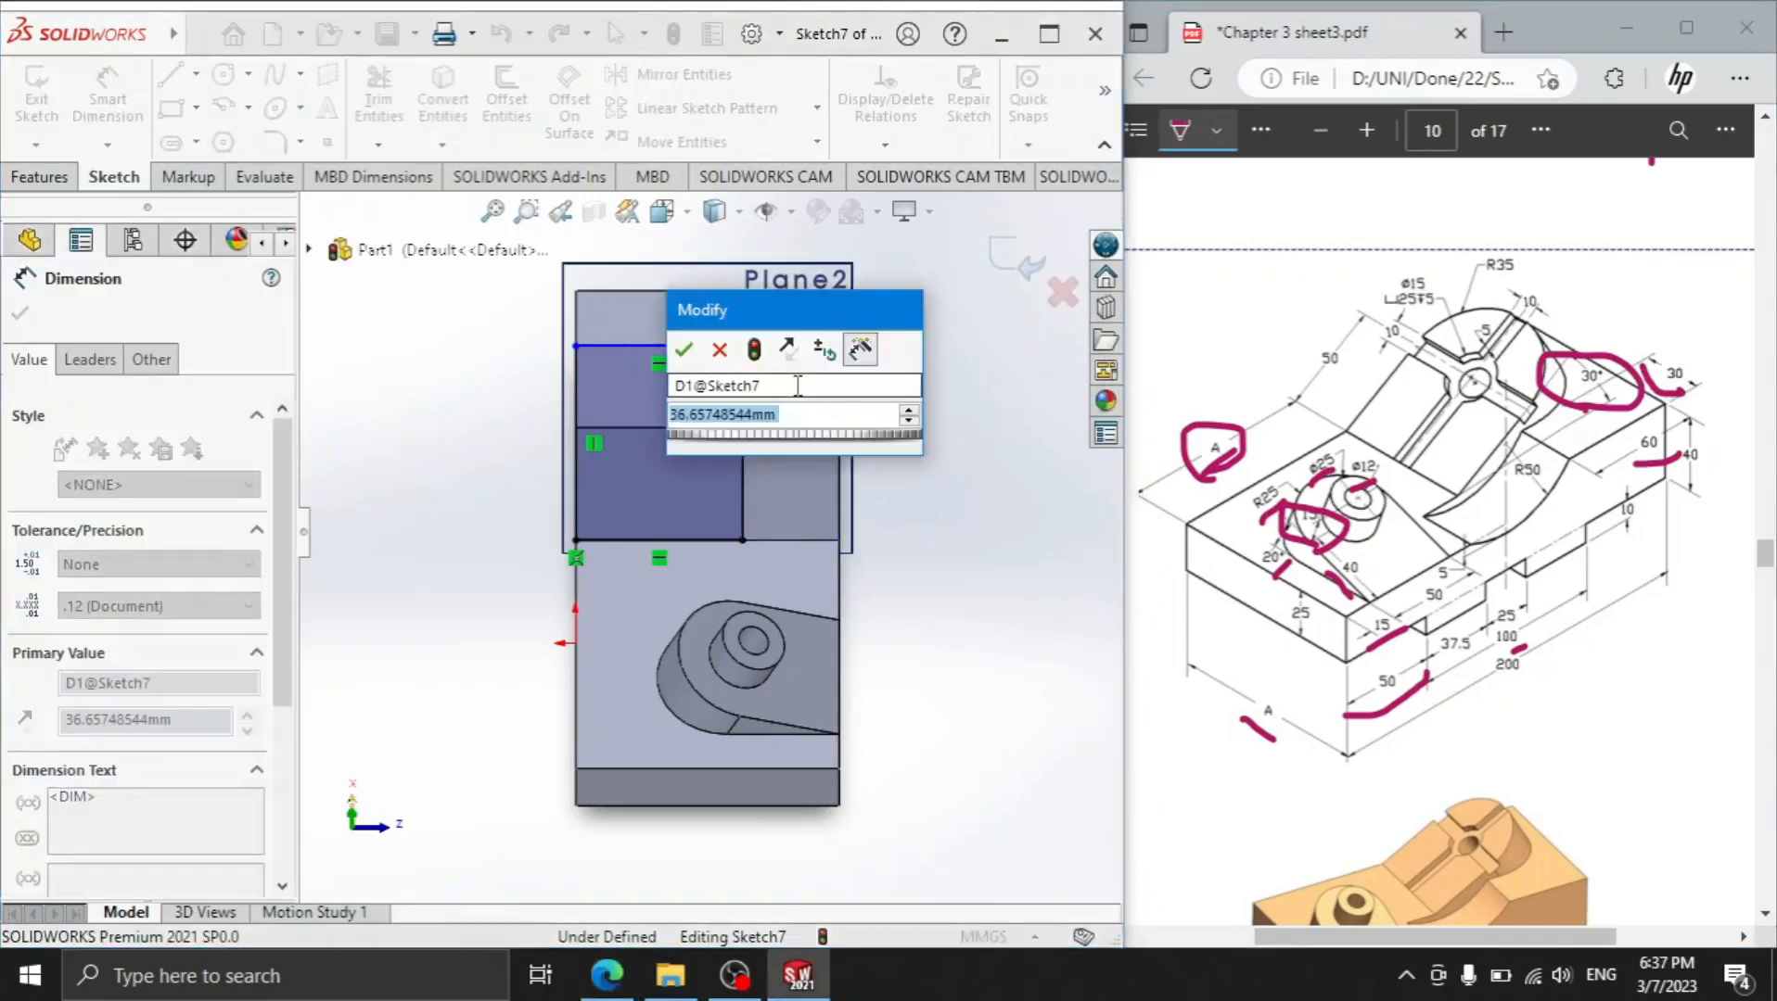
text(30)
key(Return)
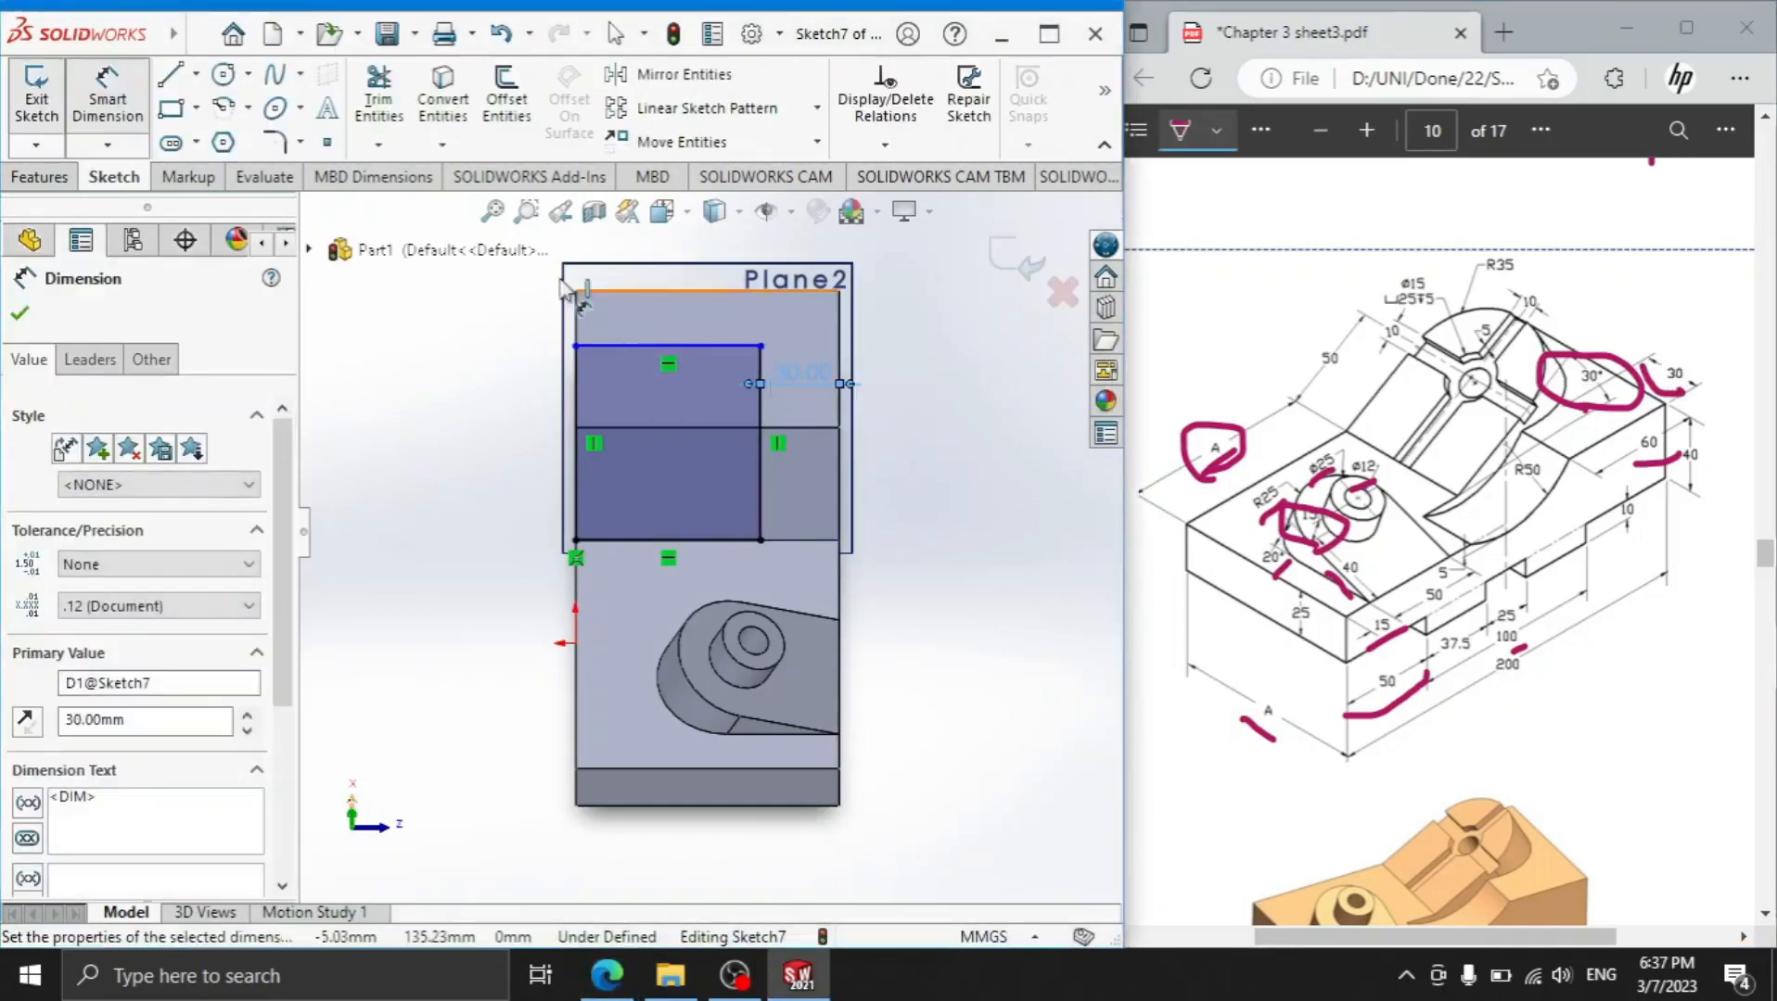
Draw a circle centred on the midpoint of the rectangle's edge farthest from the fold, passing through that edge's corner
click(223, 76)
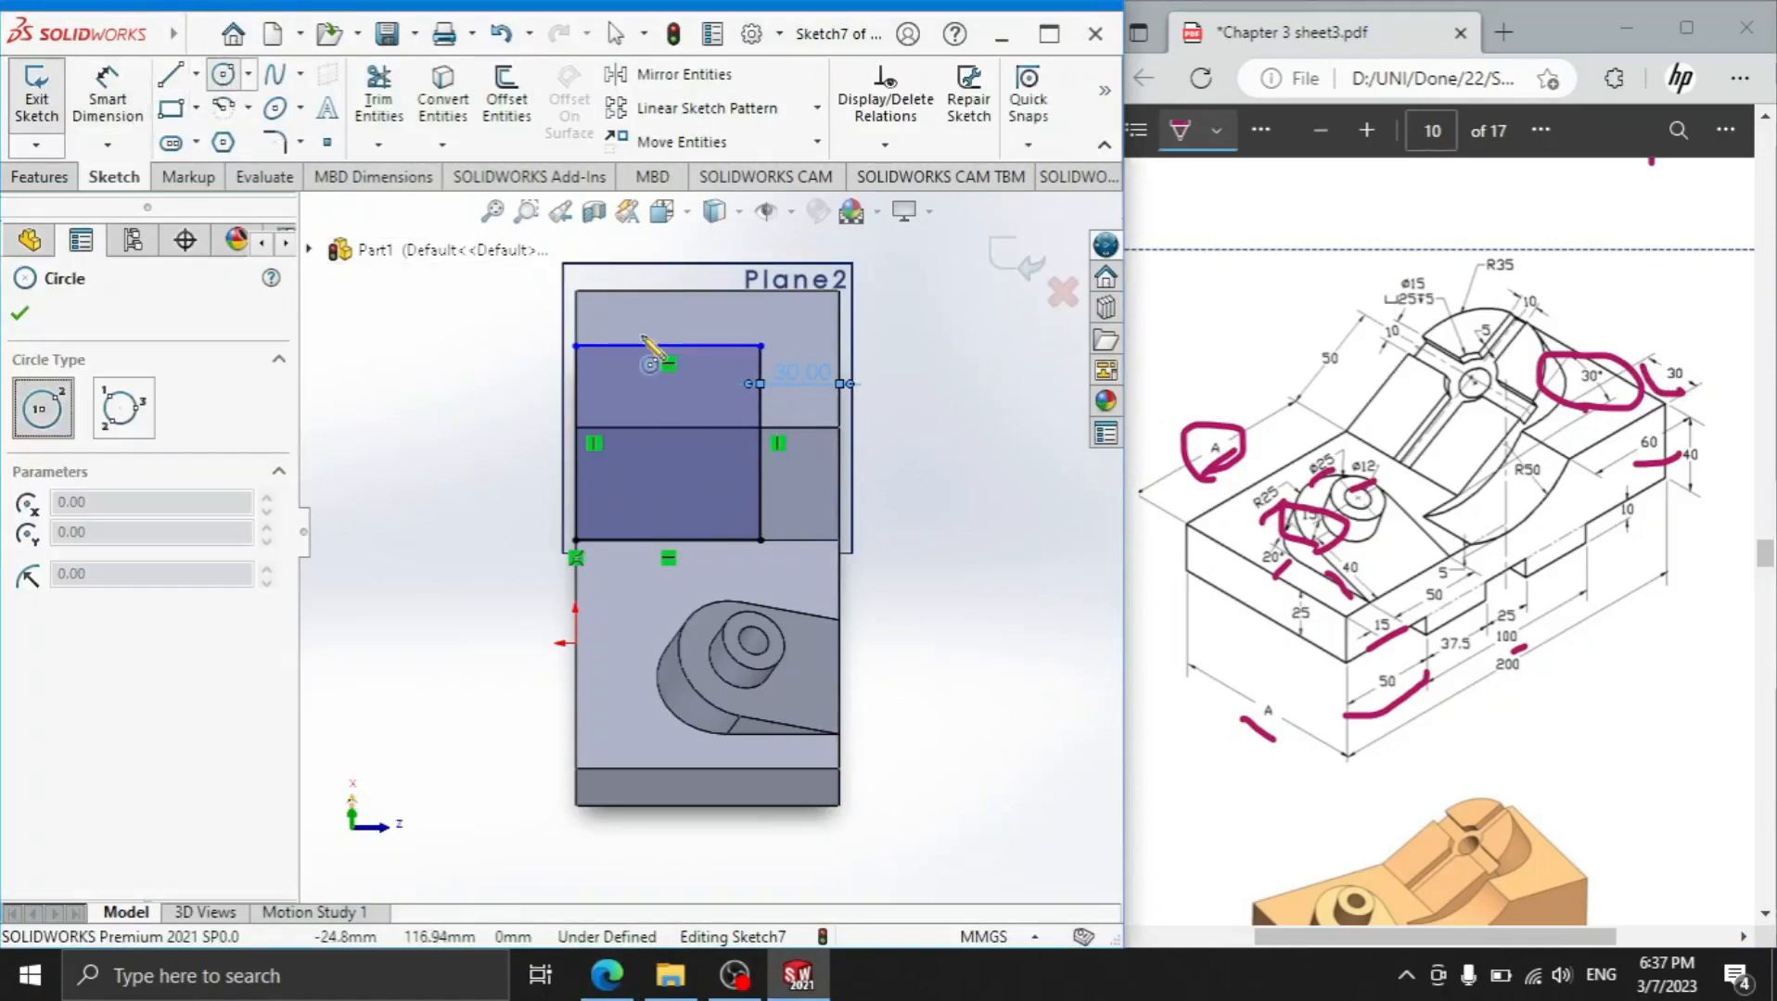
click(665, 347)
click(753, 349)
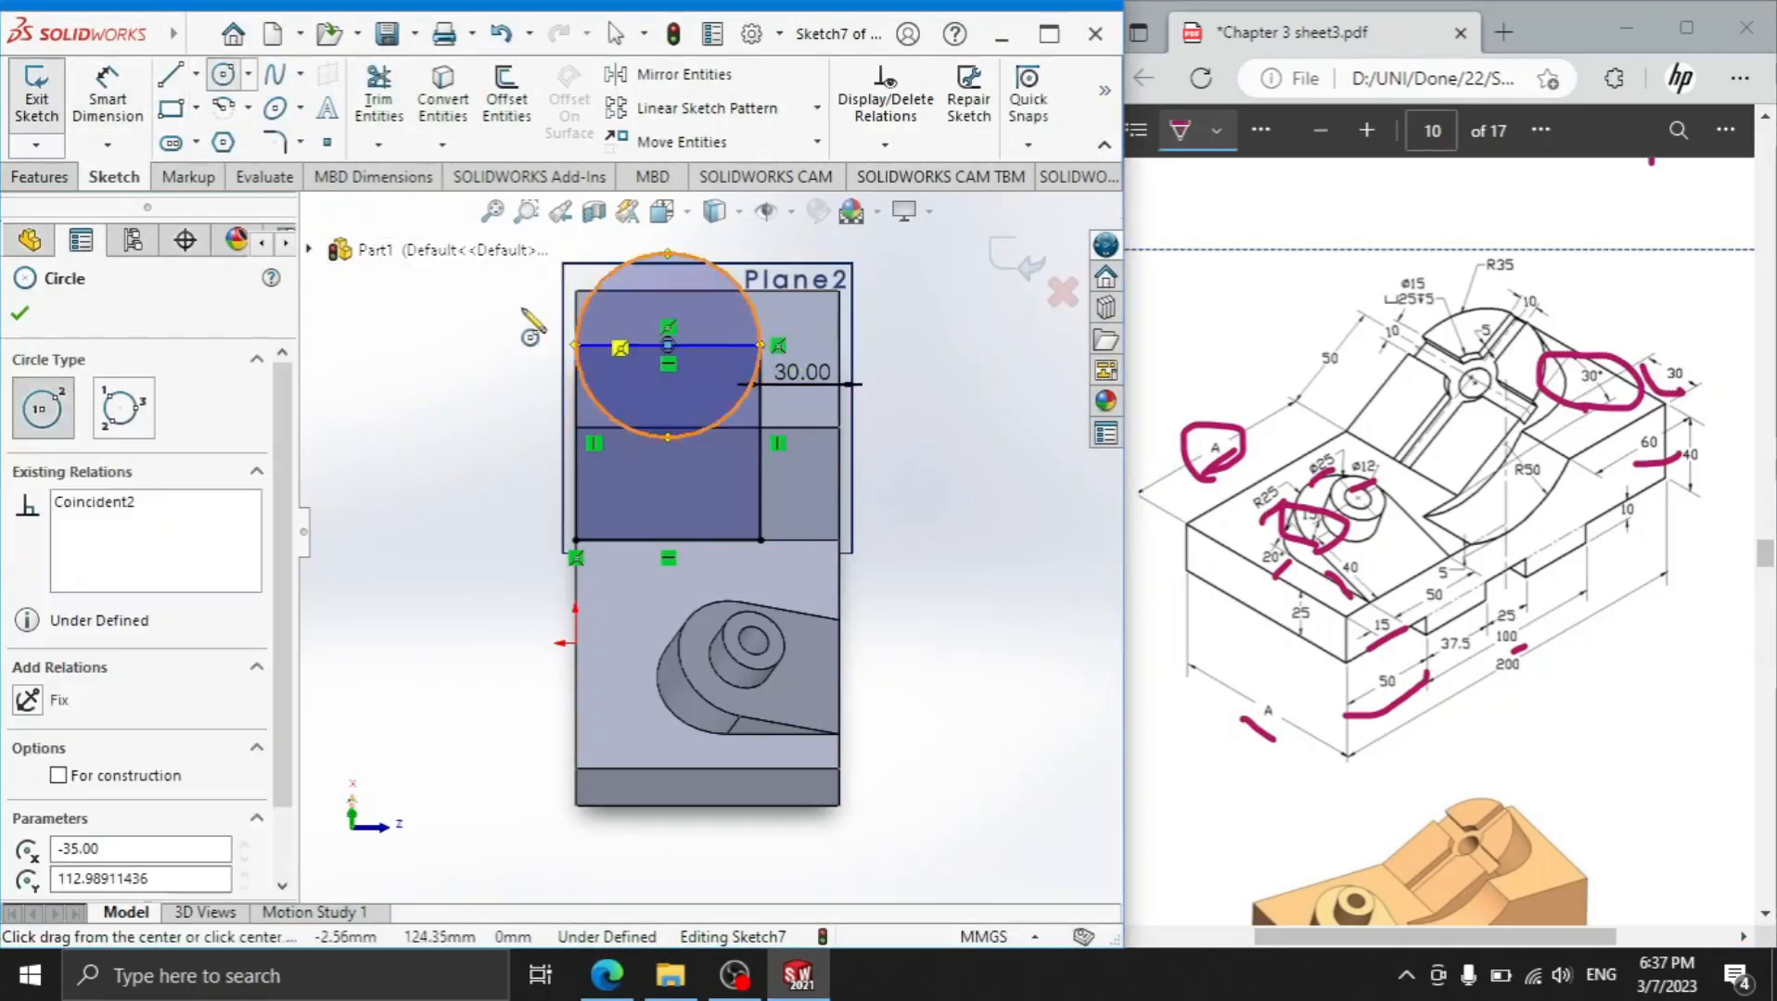
right_click(484, 312)
click(534, 318)
Mark the 50 in the reference drawing and dimension the rectangle's length from the fold edge to its opposite edge as 50 mm
click(108, 97)
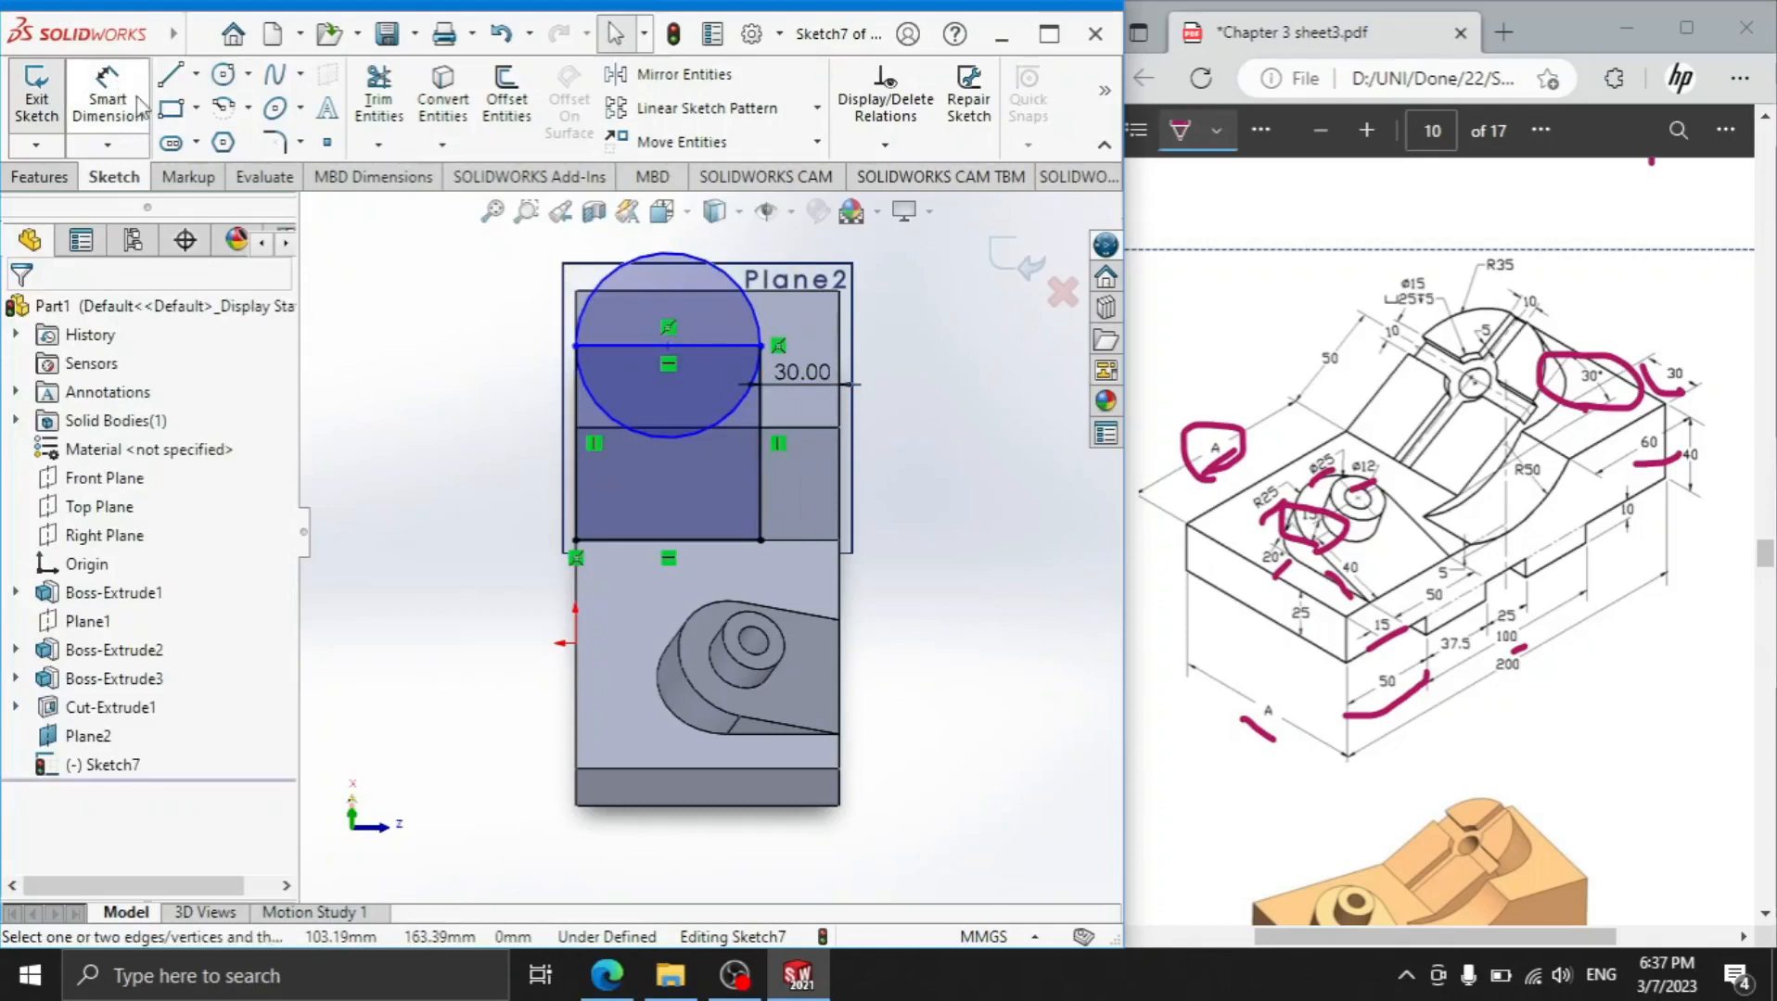
click(634, 344)
click(628, 541)
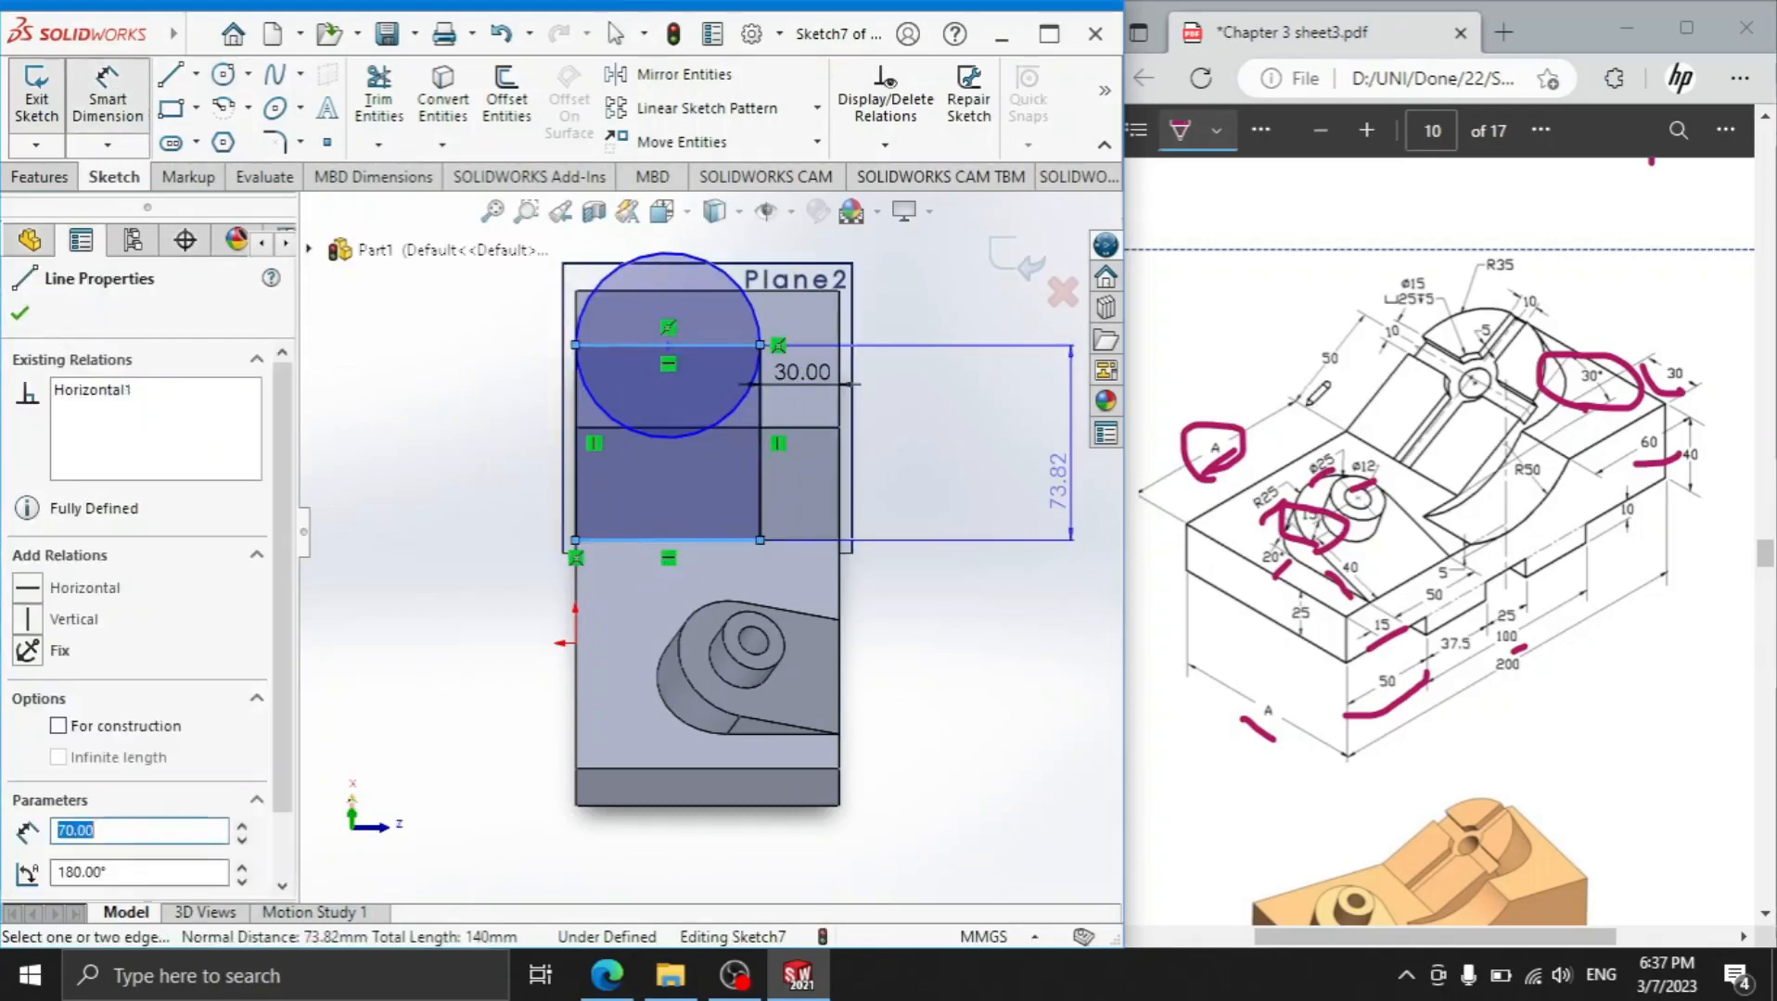
drag(1315, 405, 1349, 362)
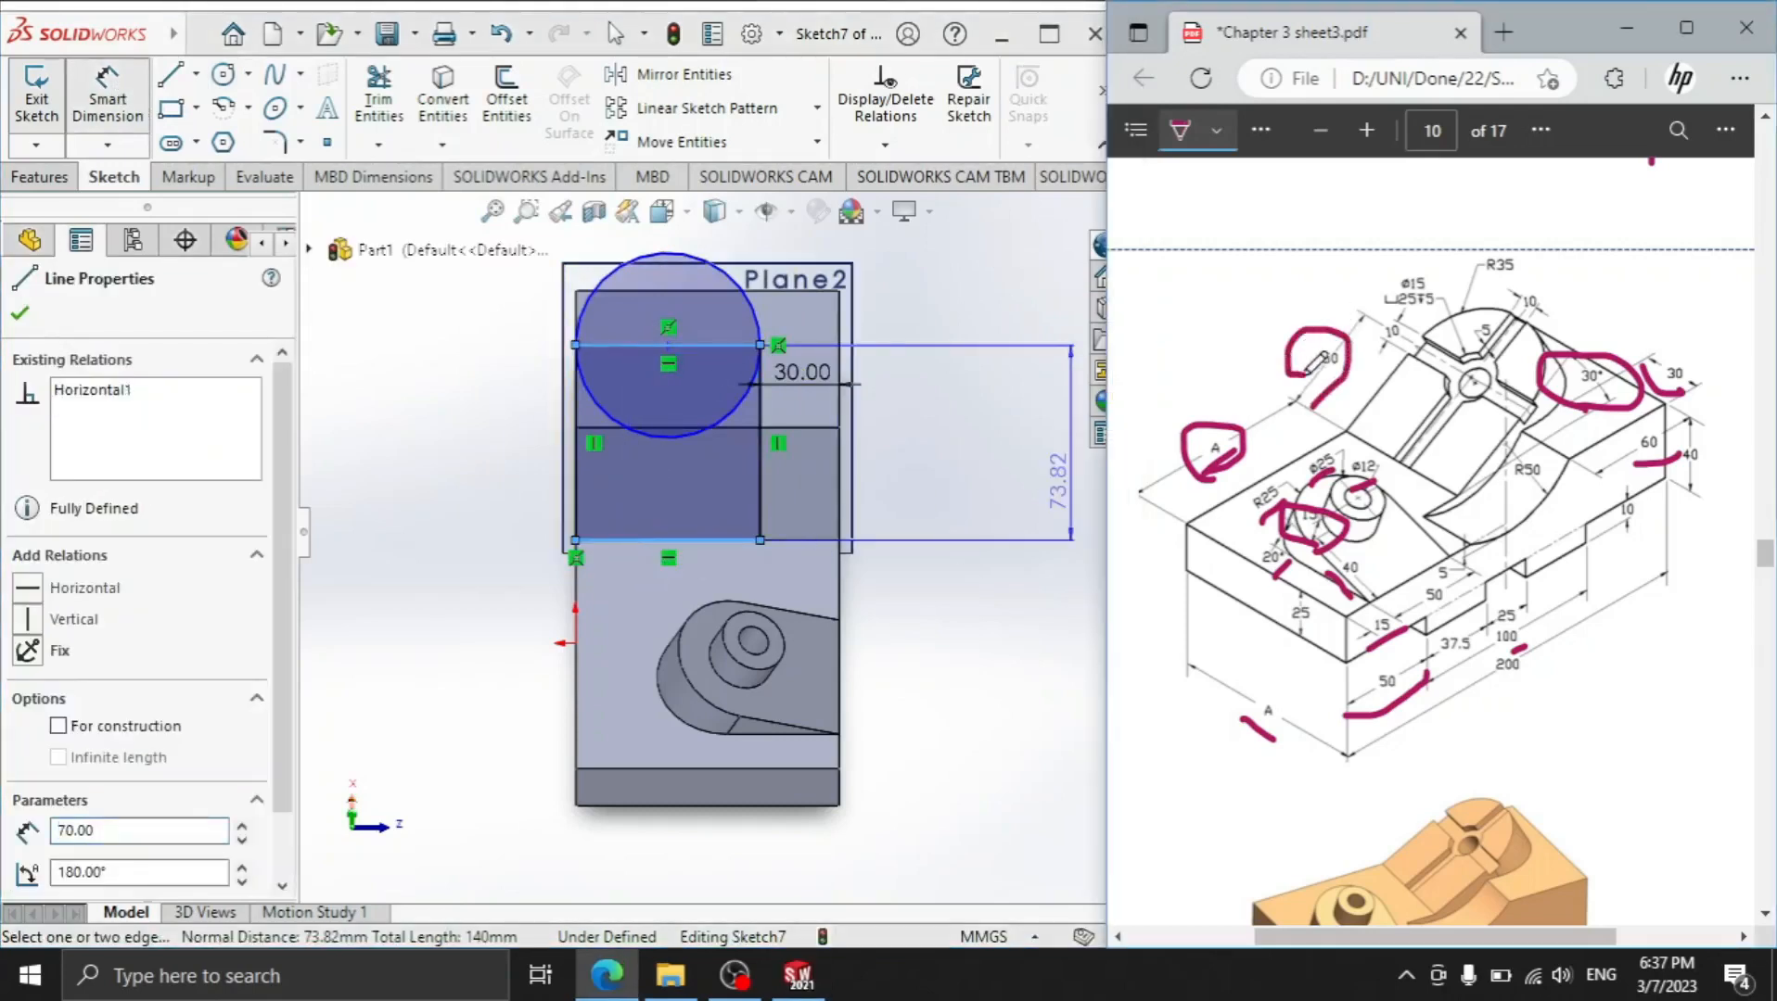
click(491, 445)
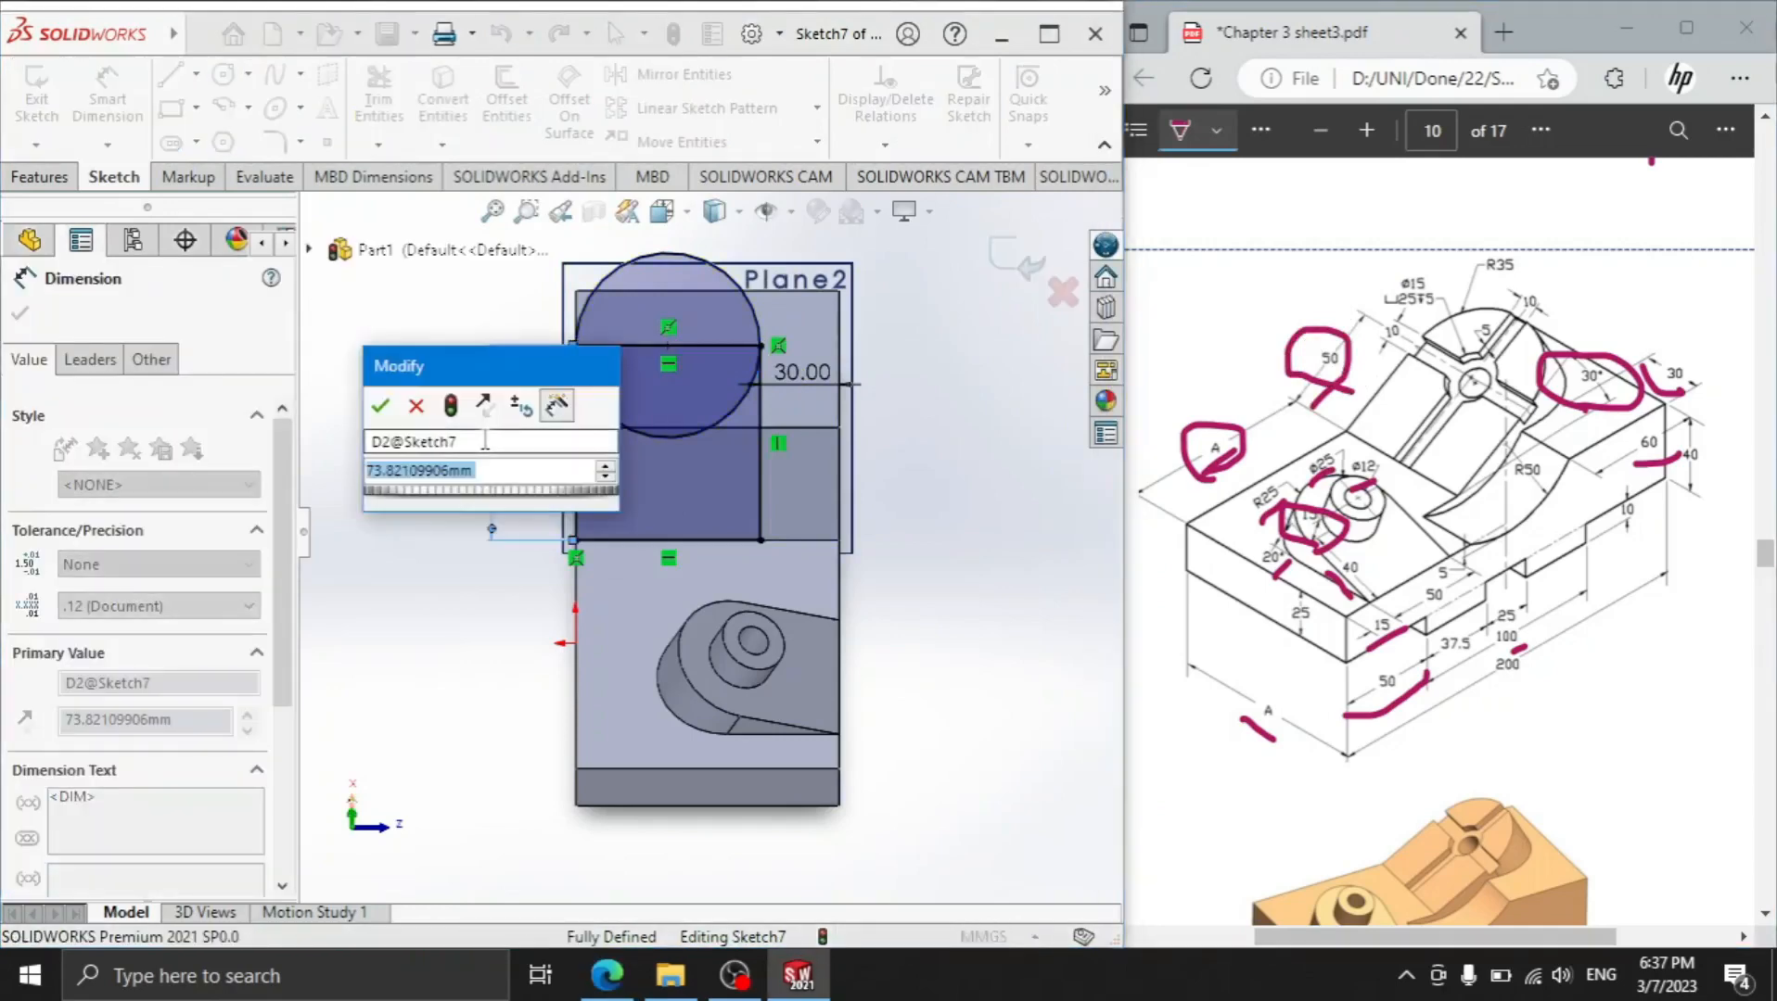
text(50)
key(Return)
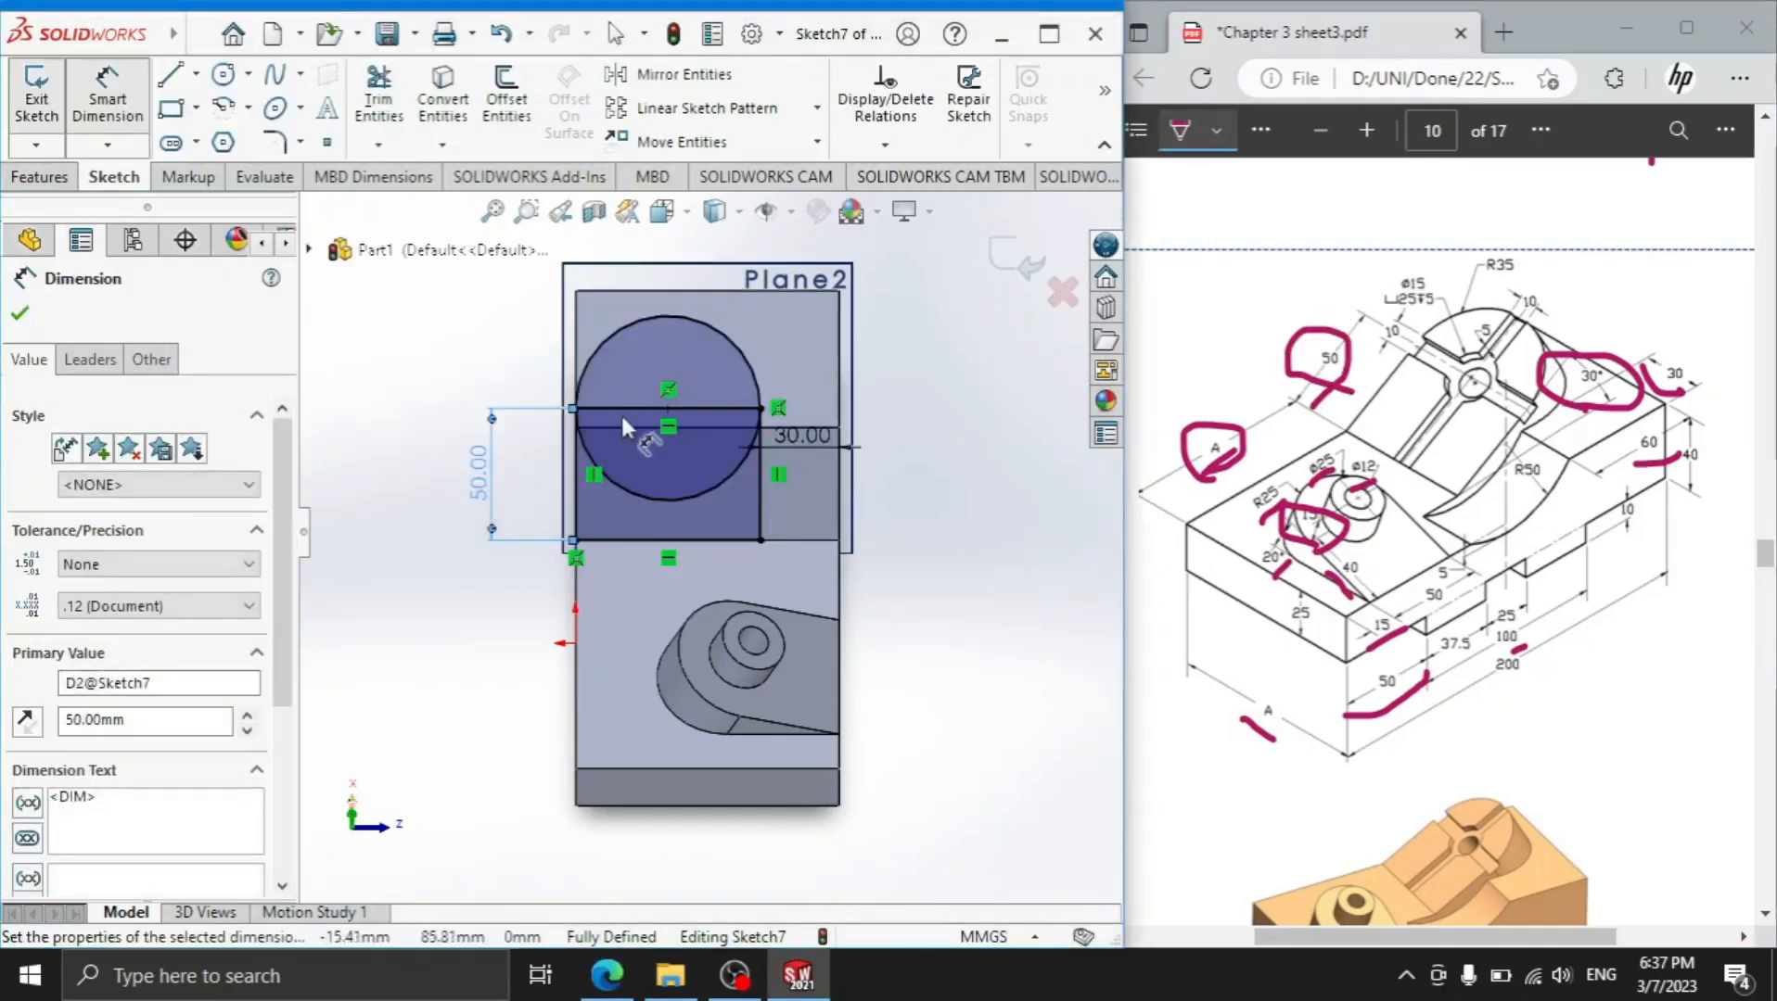
Trim away the circle's half inside the rectangle and the shared rectangle edge, leaving a single round-ended profile
scroll(657, 399, down, 2)
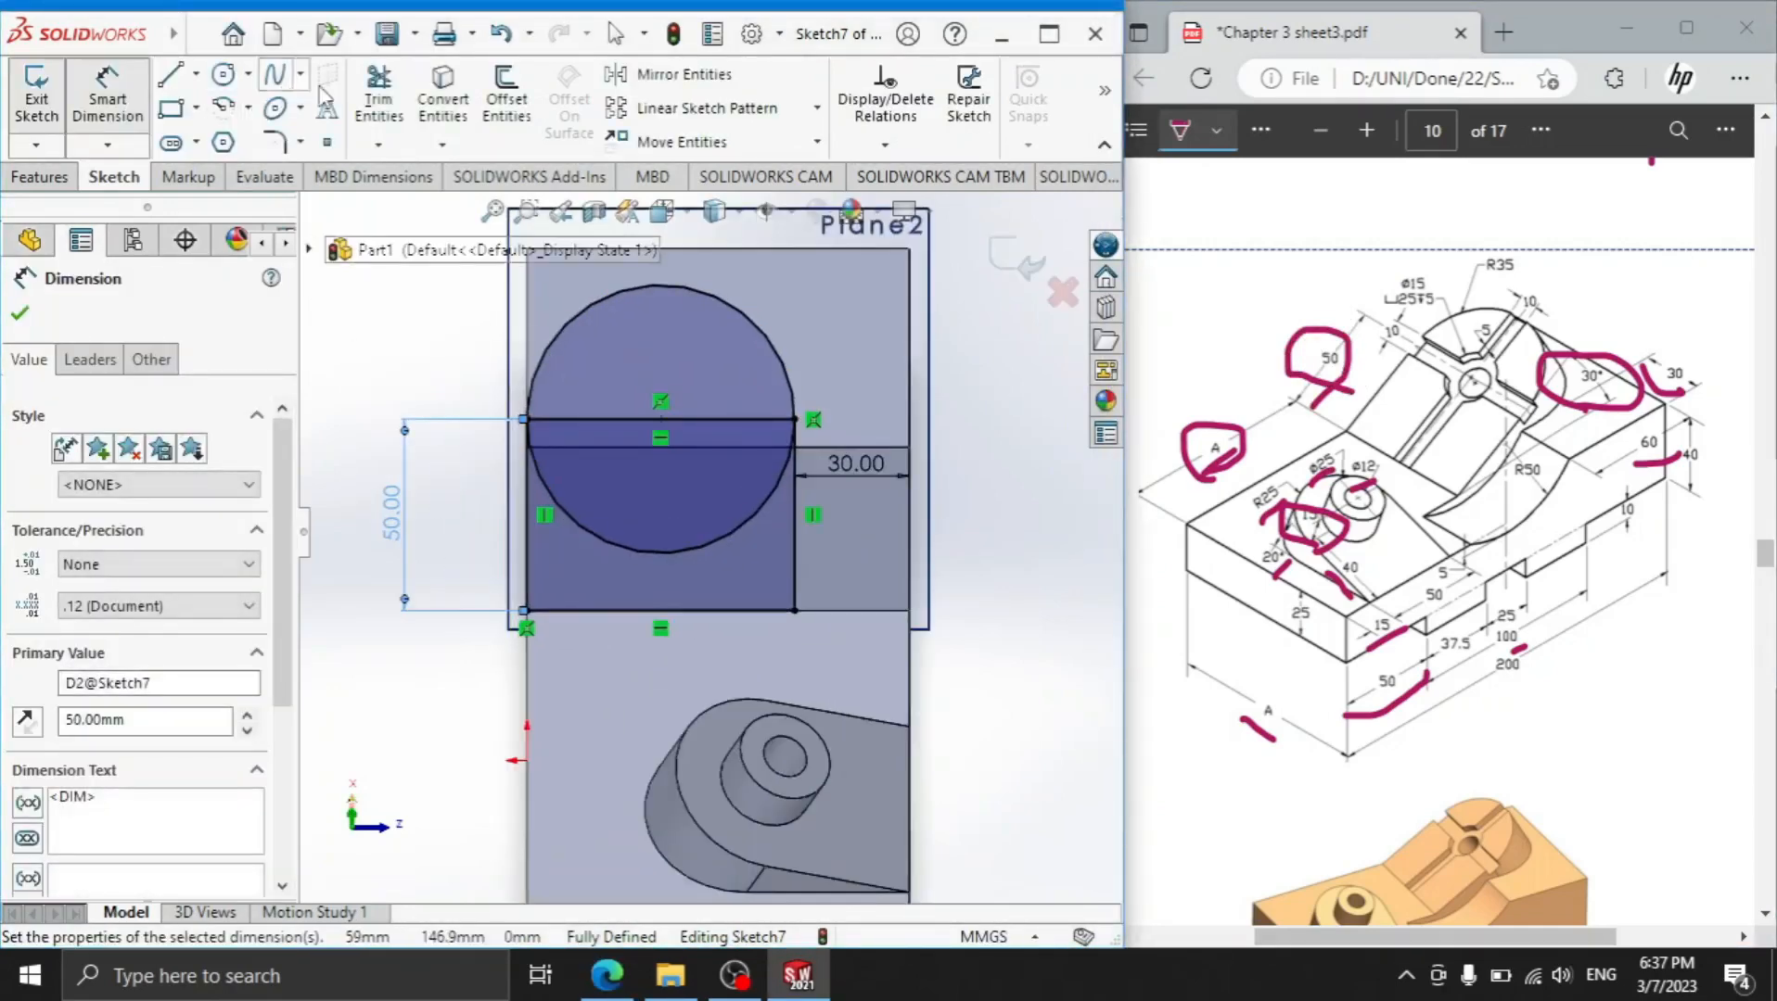
click(380, 92)
drag(640, 349, 605, 497)
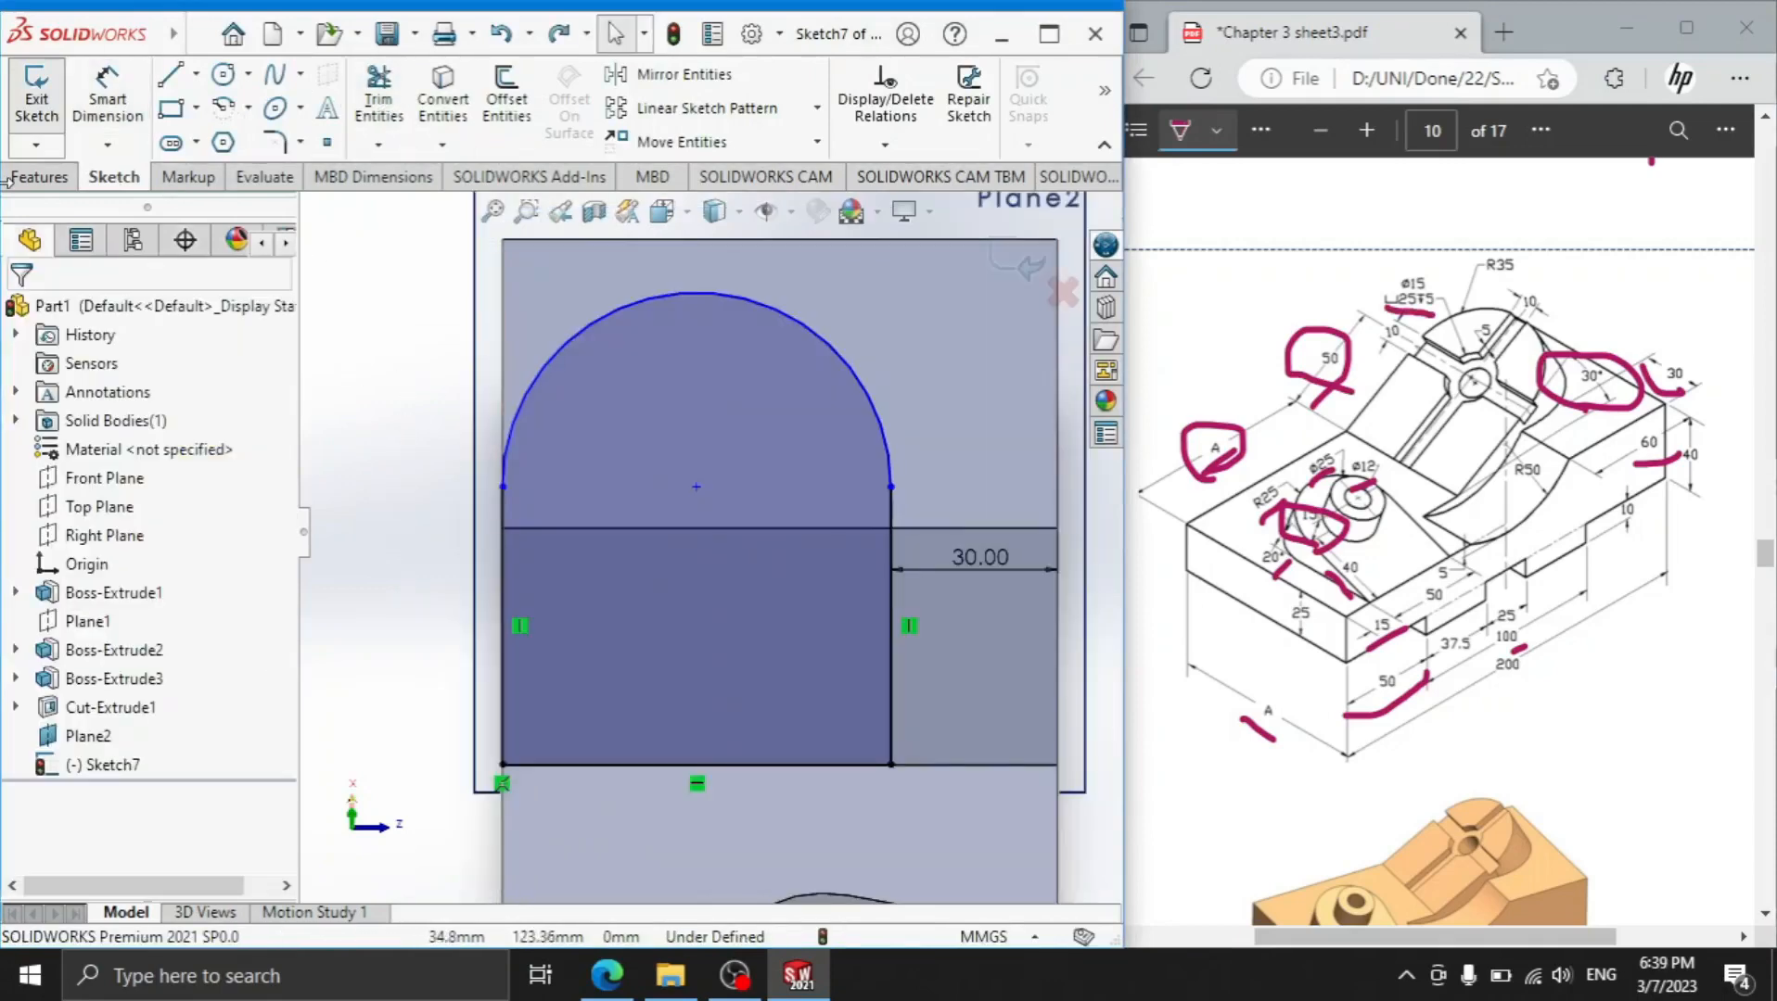
Extrude the round-ended profile from Plane2 down to the existing block with the Up To Body end condition, merging the result
click(7, 179)
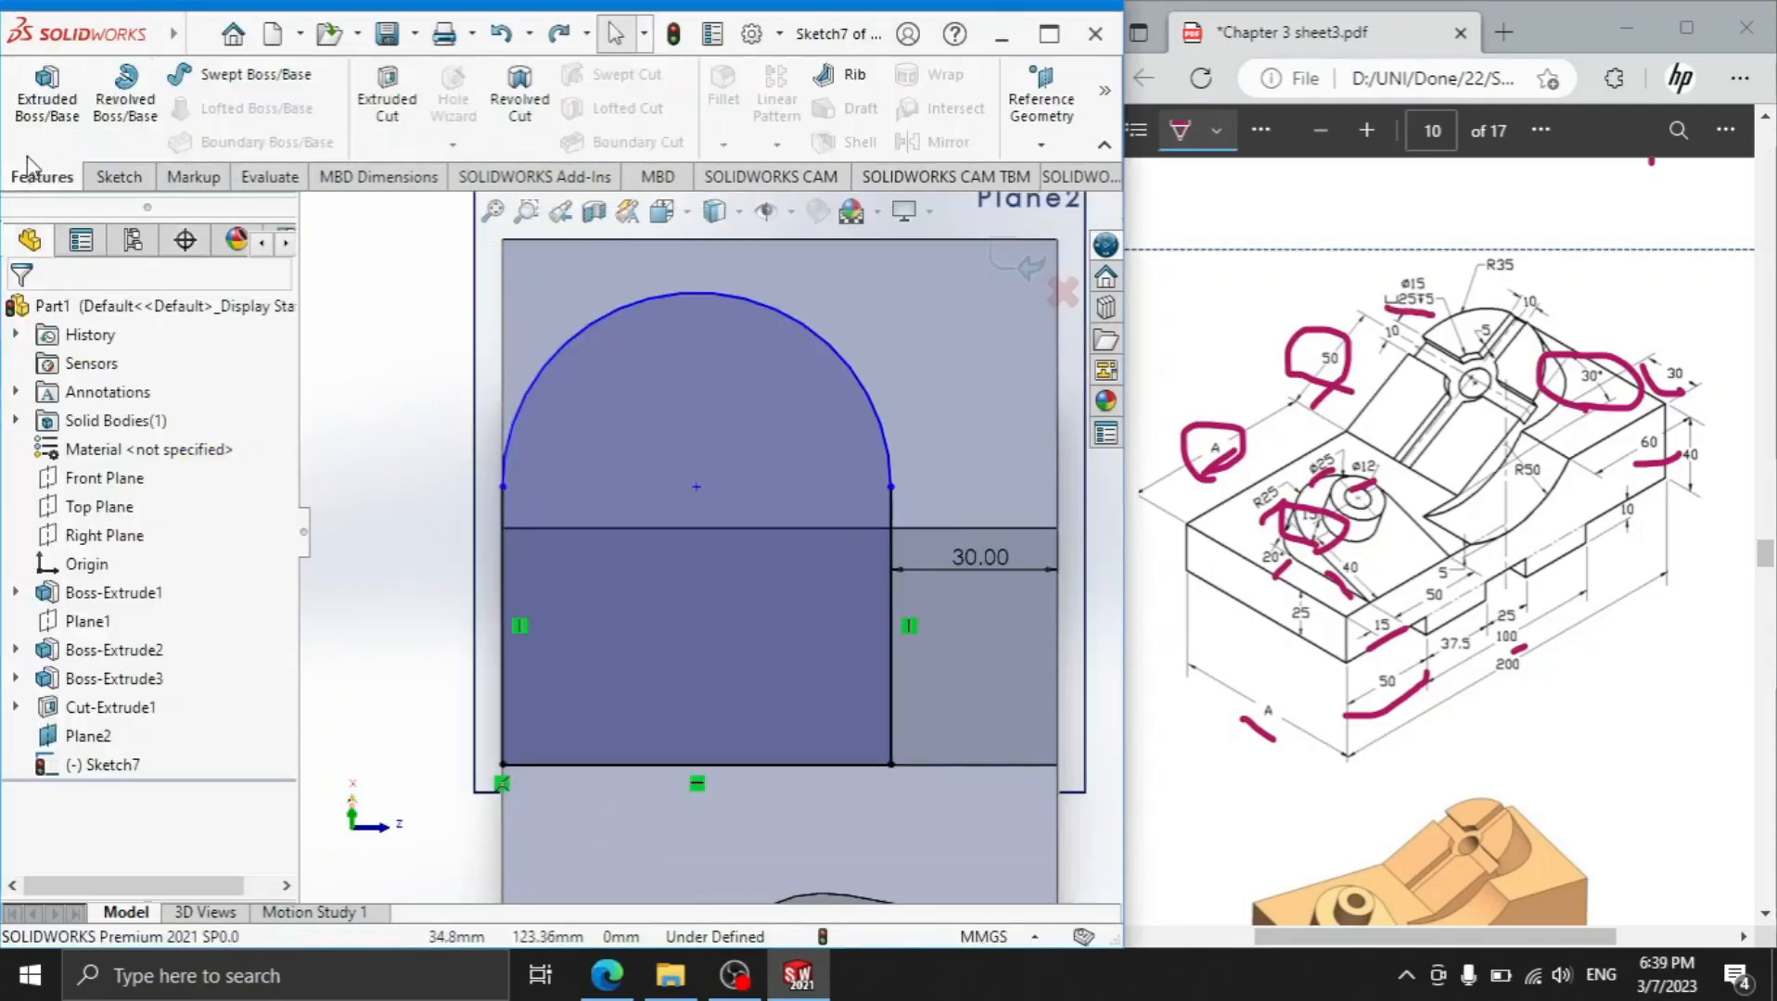
click(46, 93)
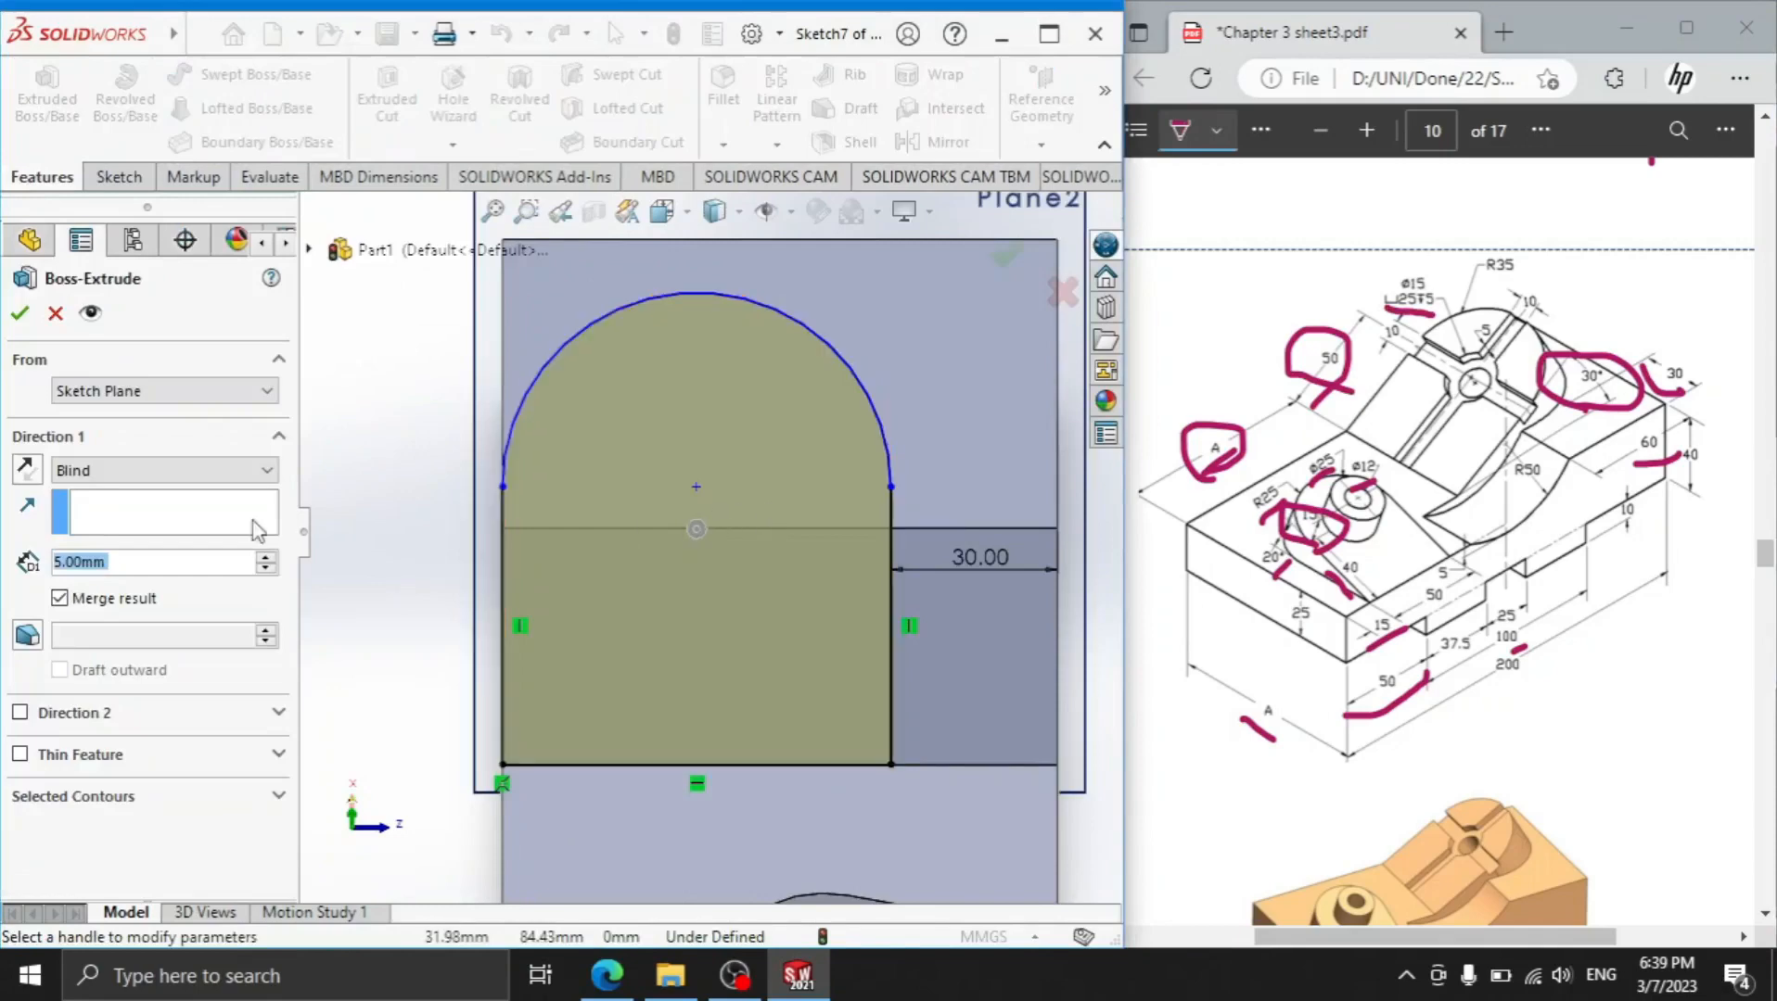
click(367, 829)
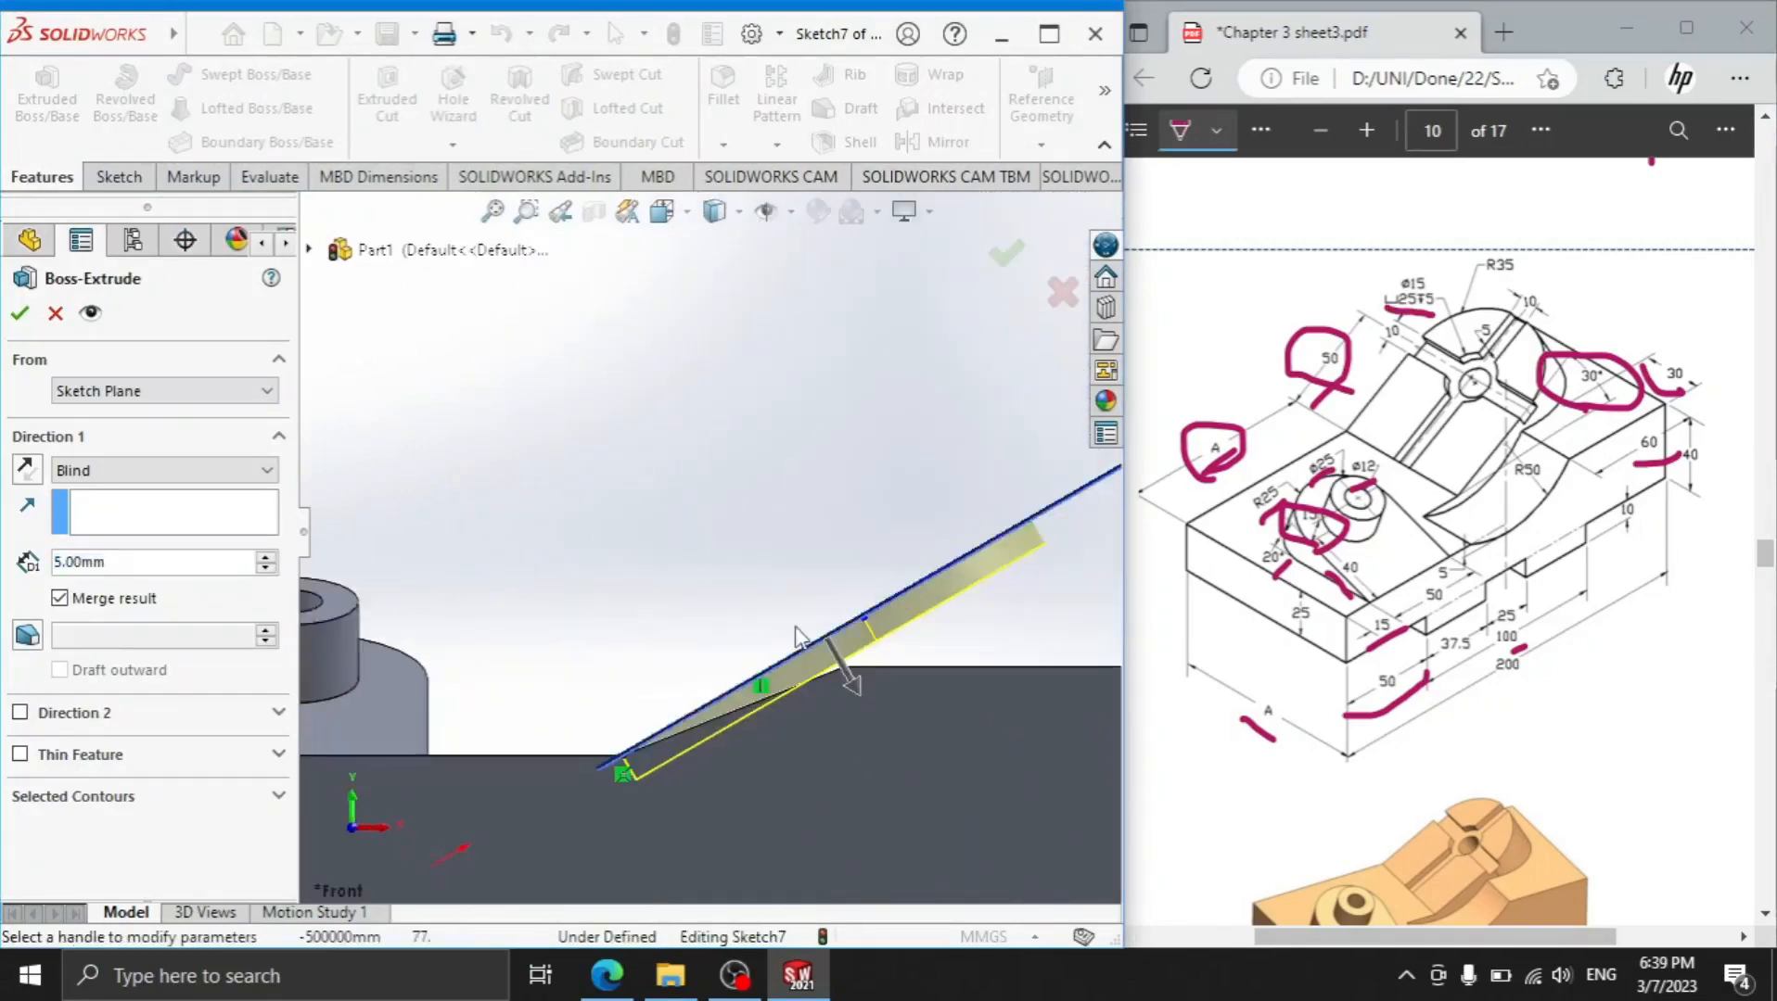
scroll(888, 611, up, 3)
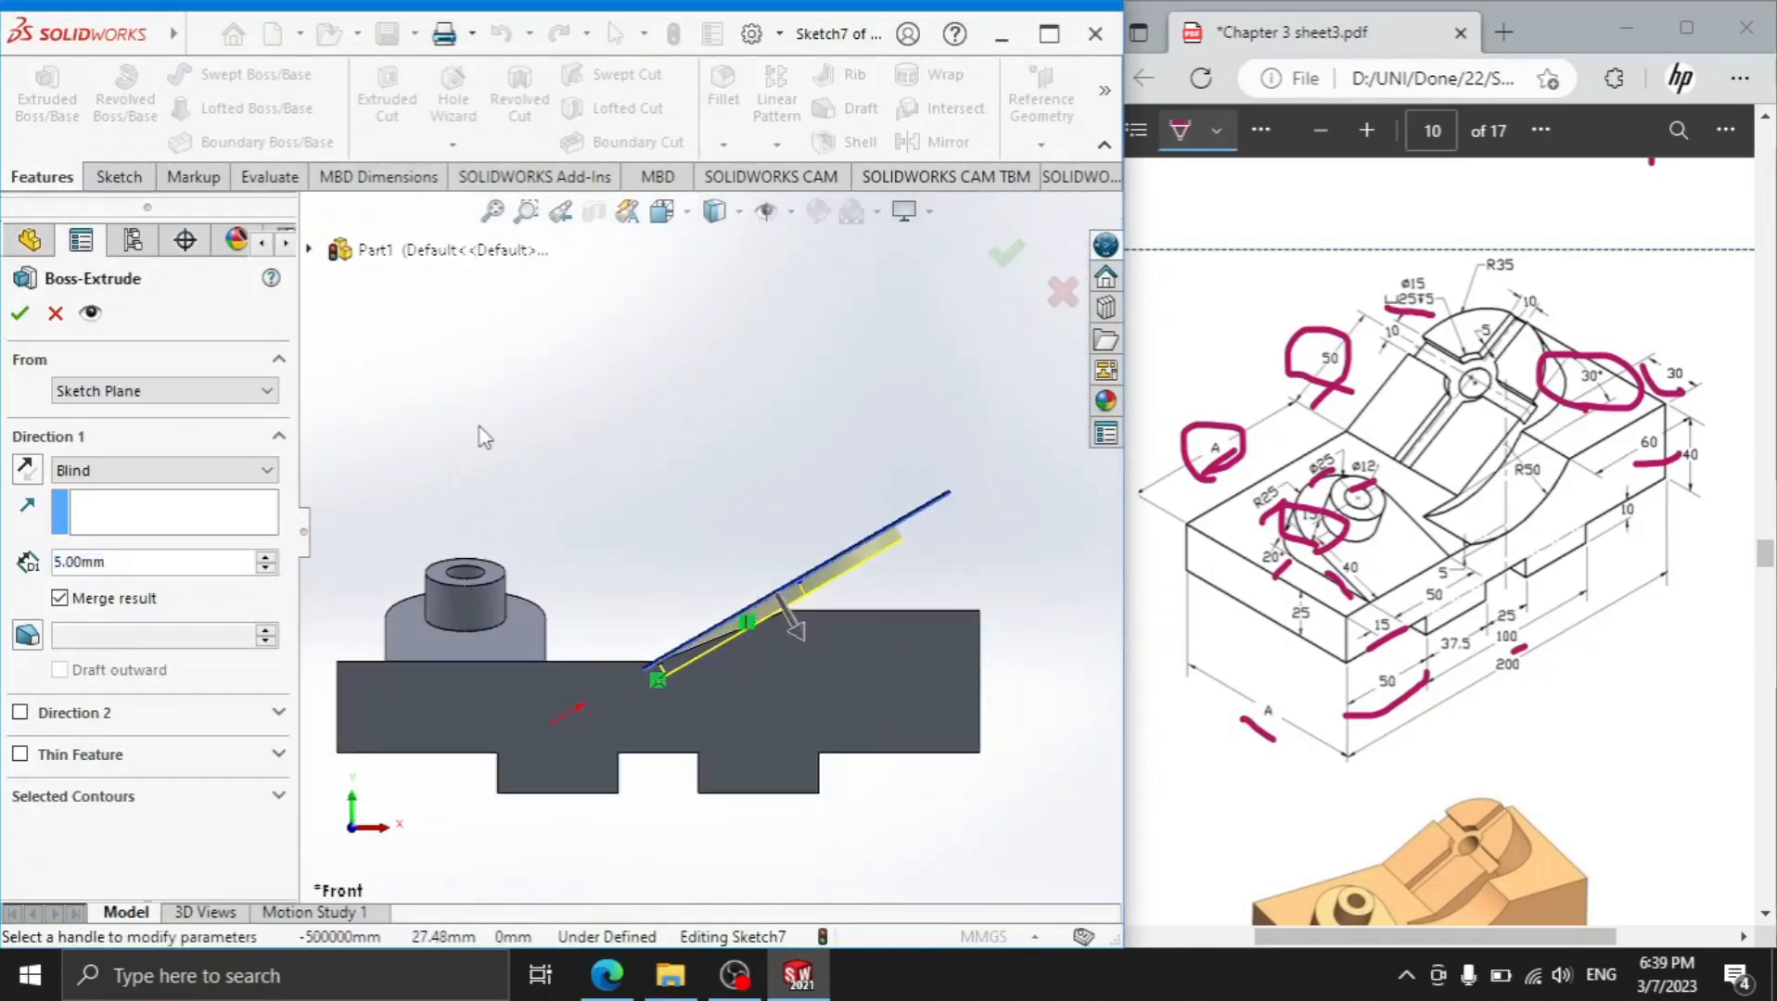
middle_drag(566, 463, 595, 527)
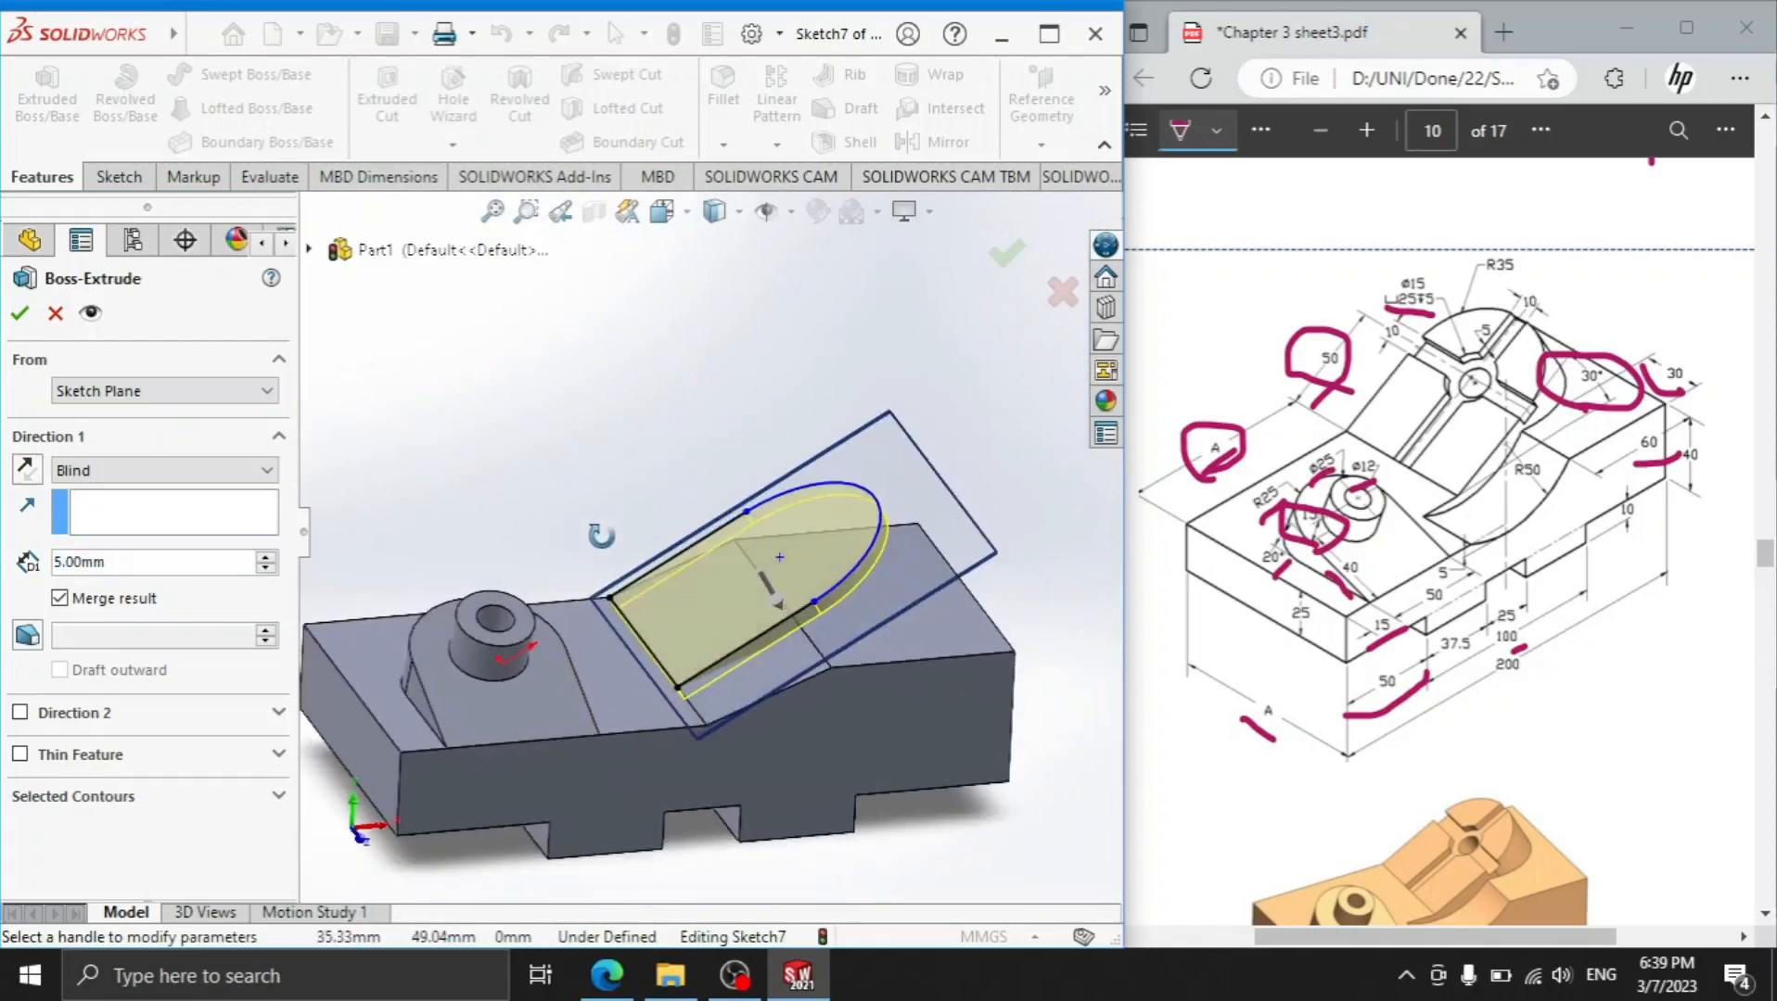
click(21, 471)
click(20, 473)
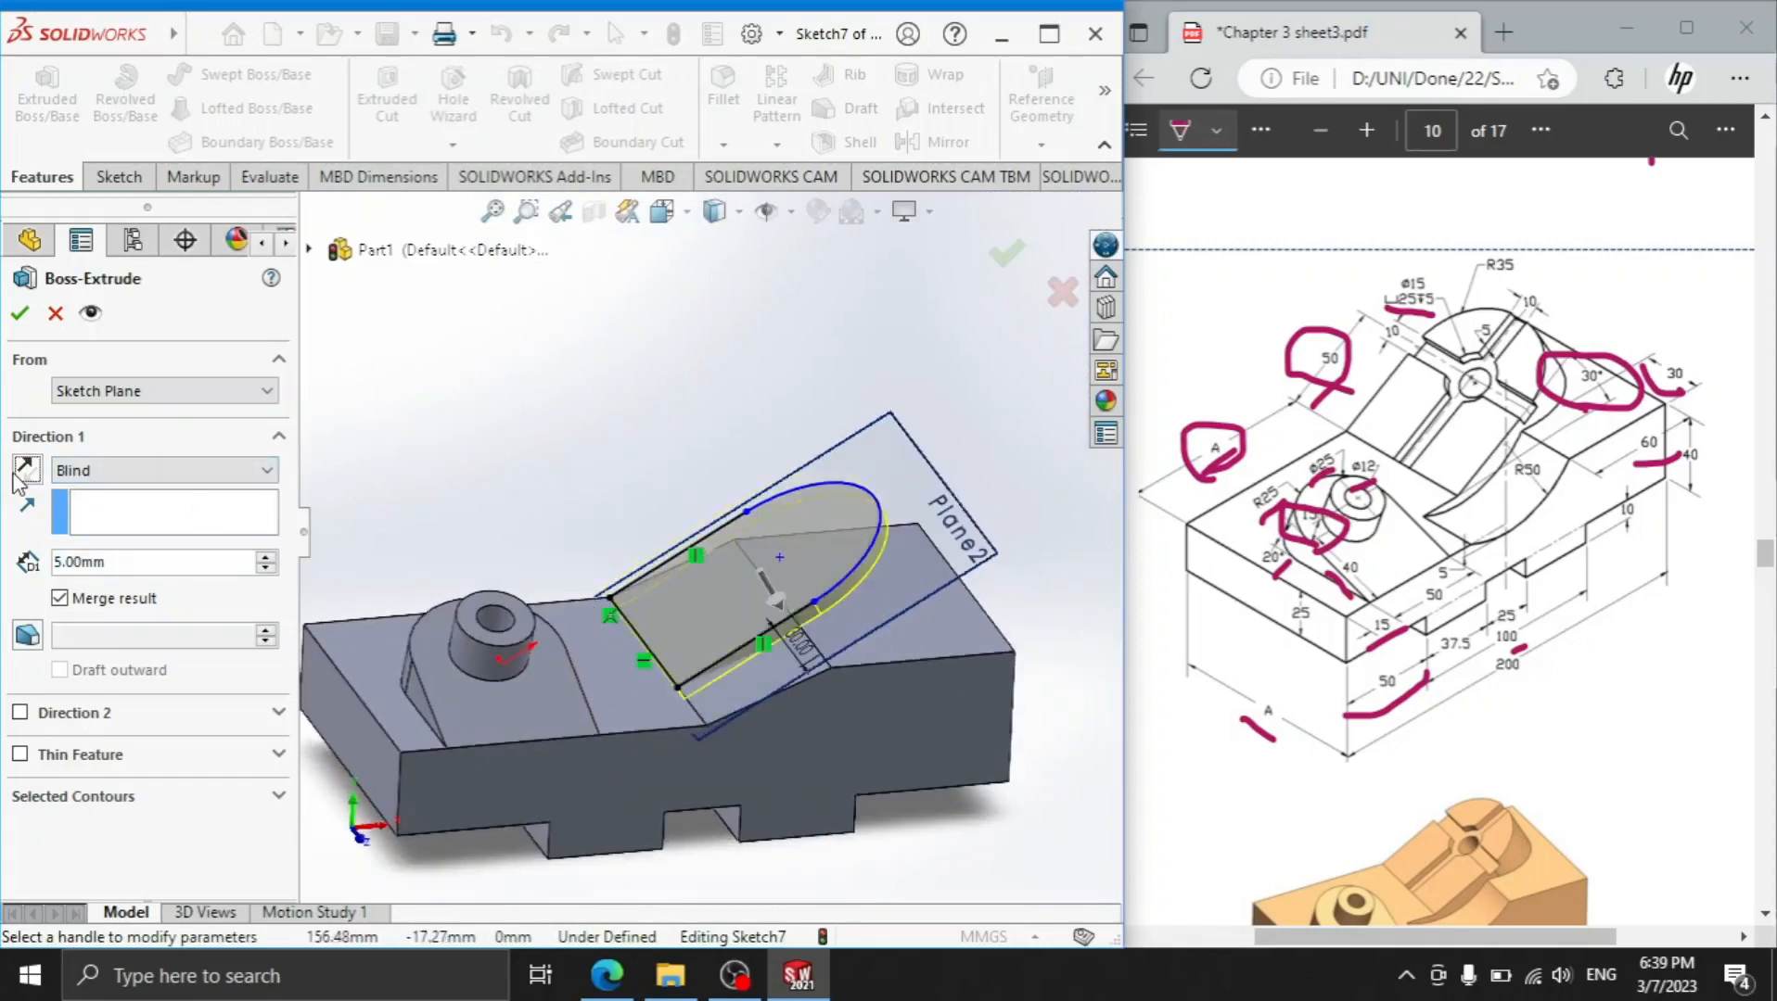
click(23, 475)
click(139, 470)
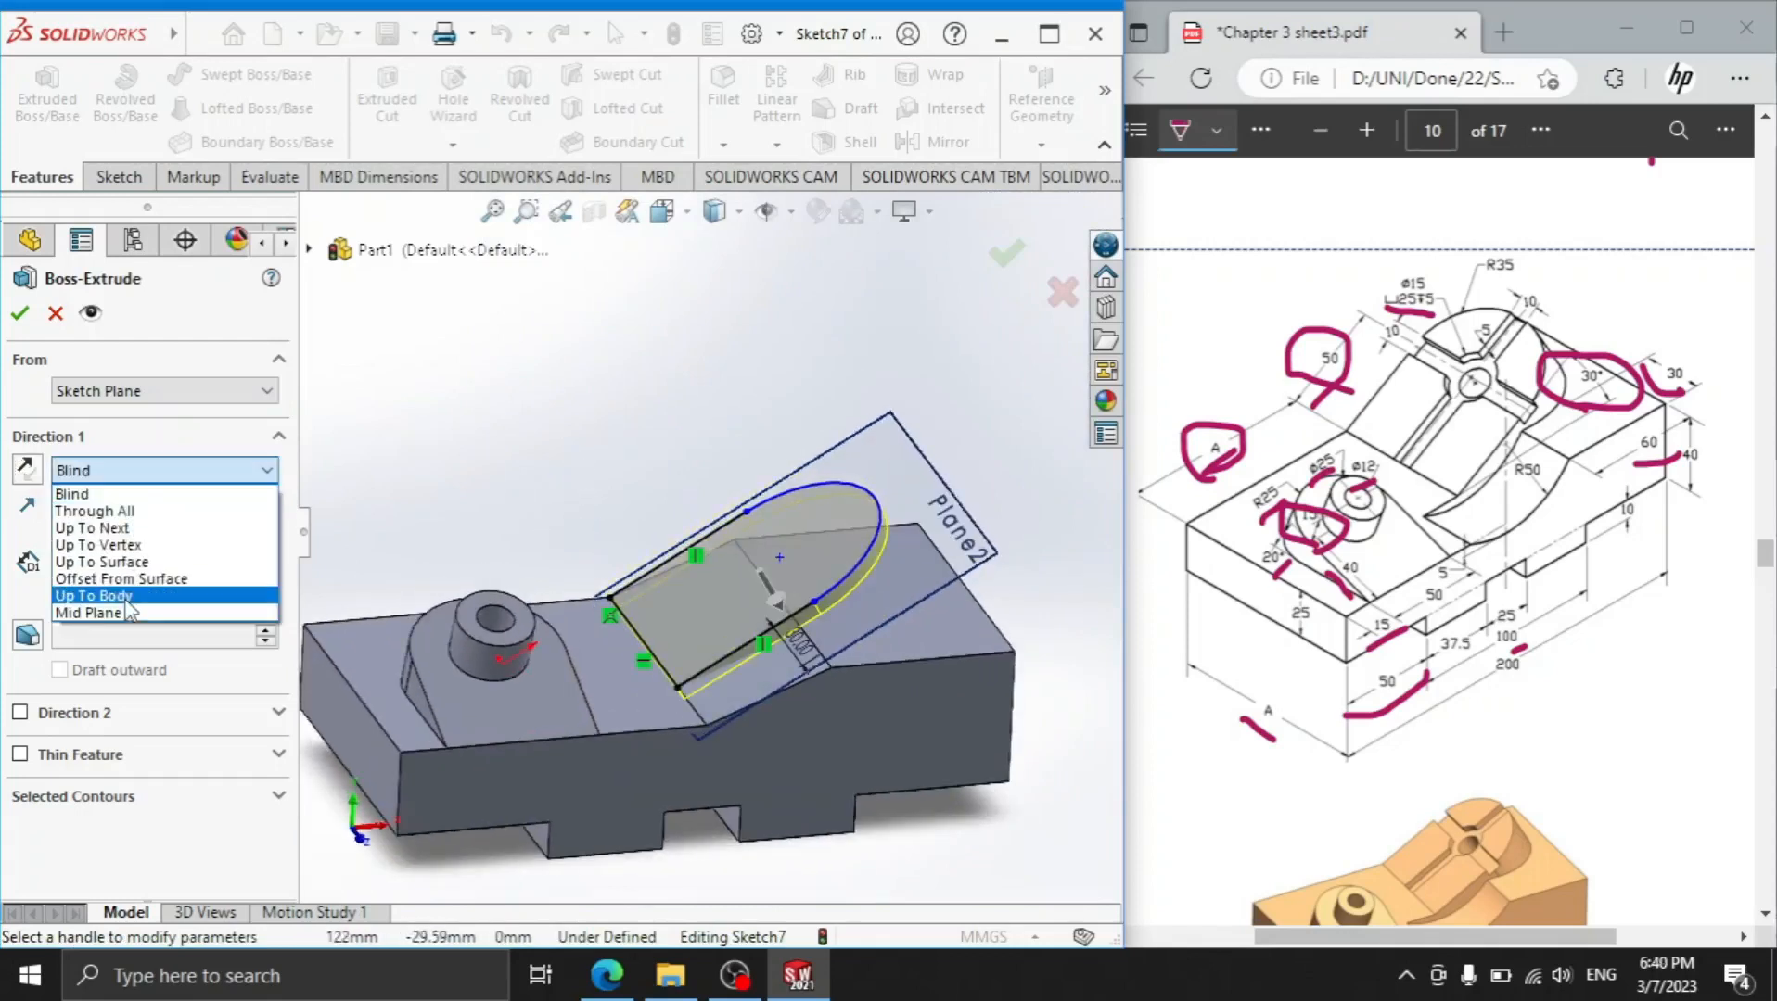
click(92, 593)
click(897, 625)
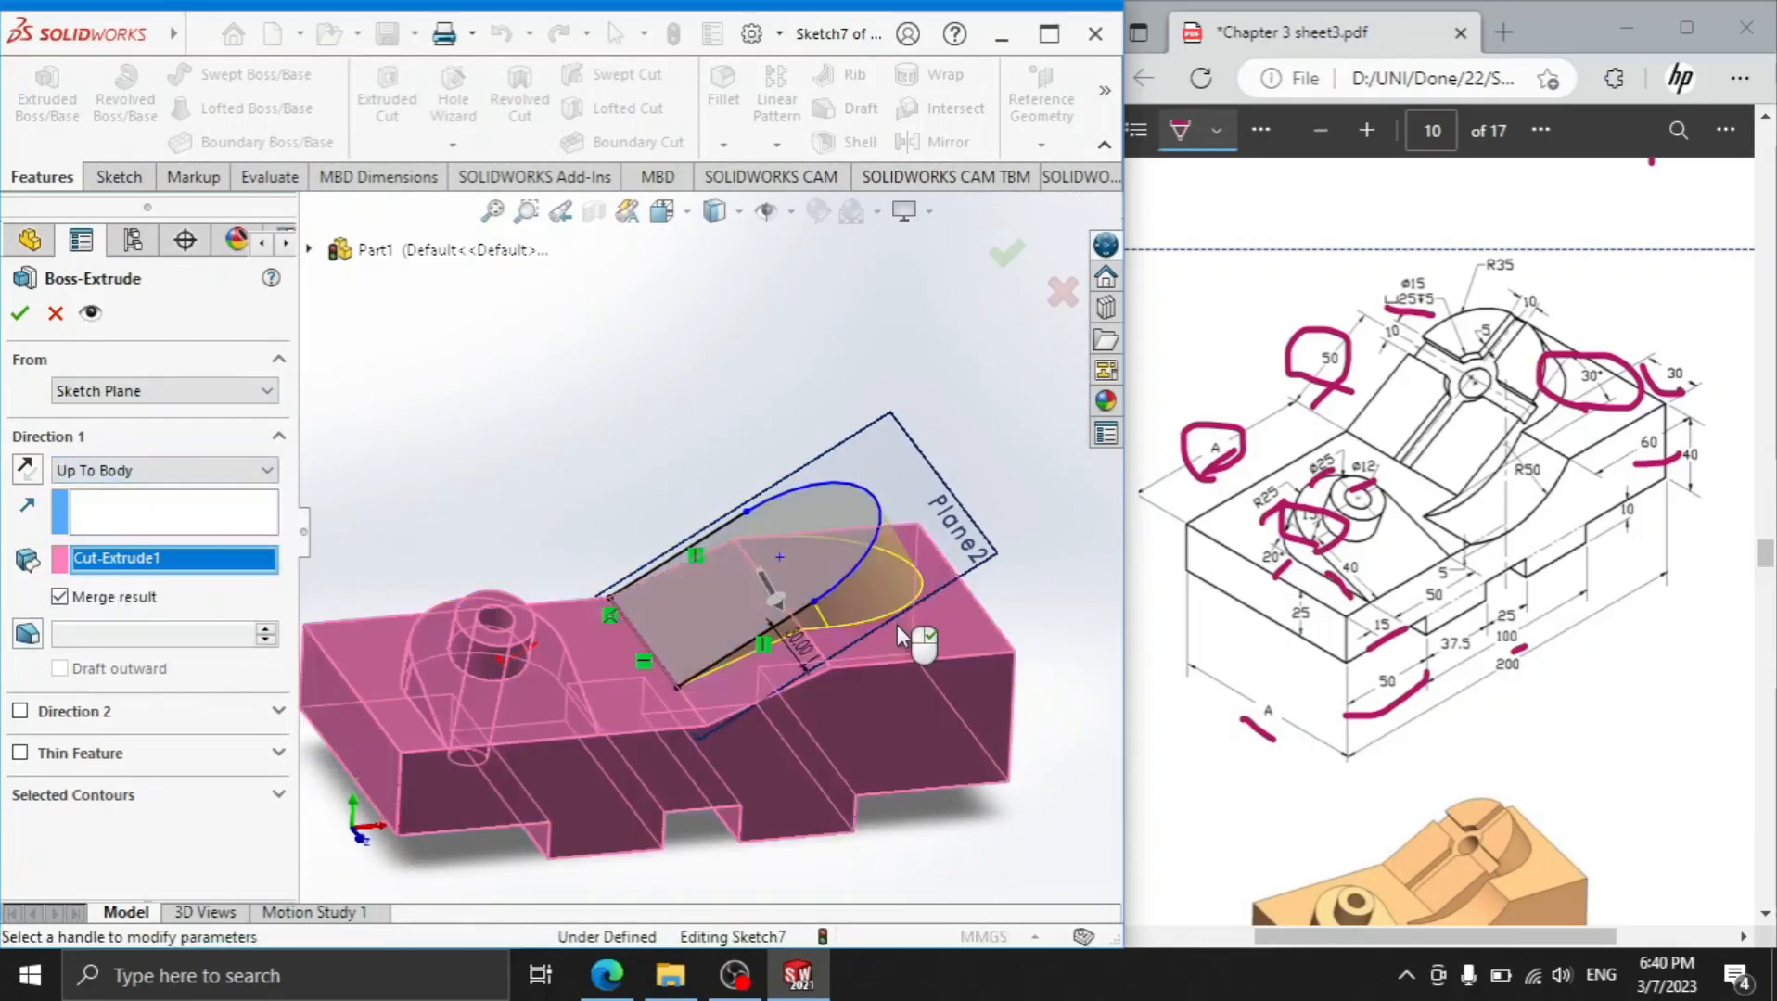
click(19, 315)
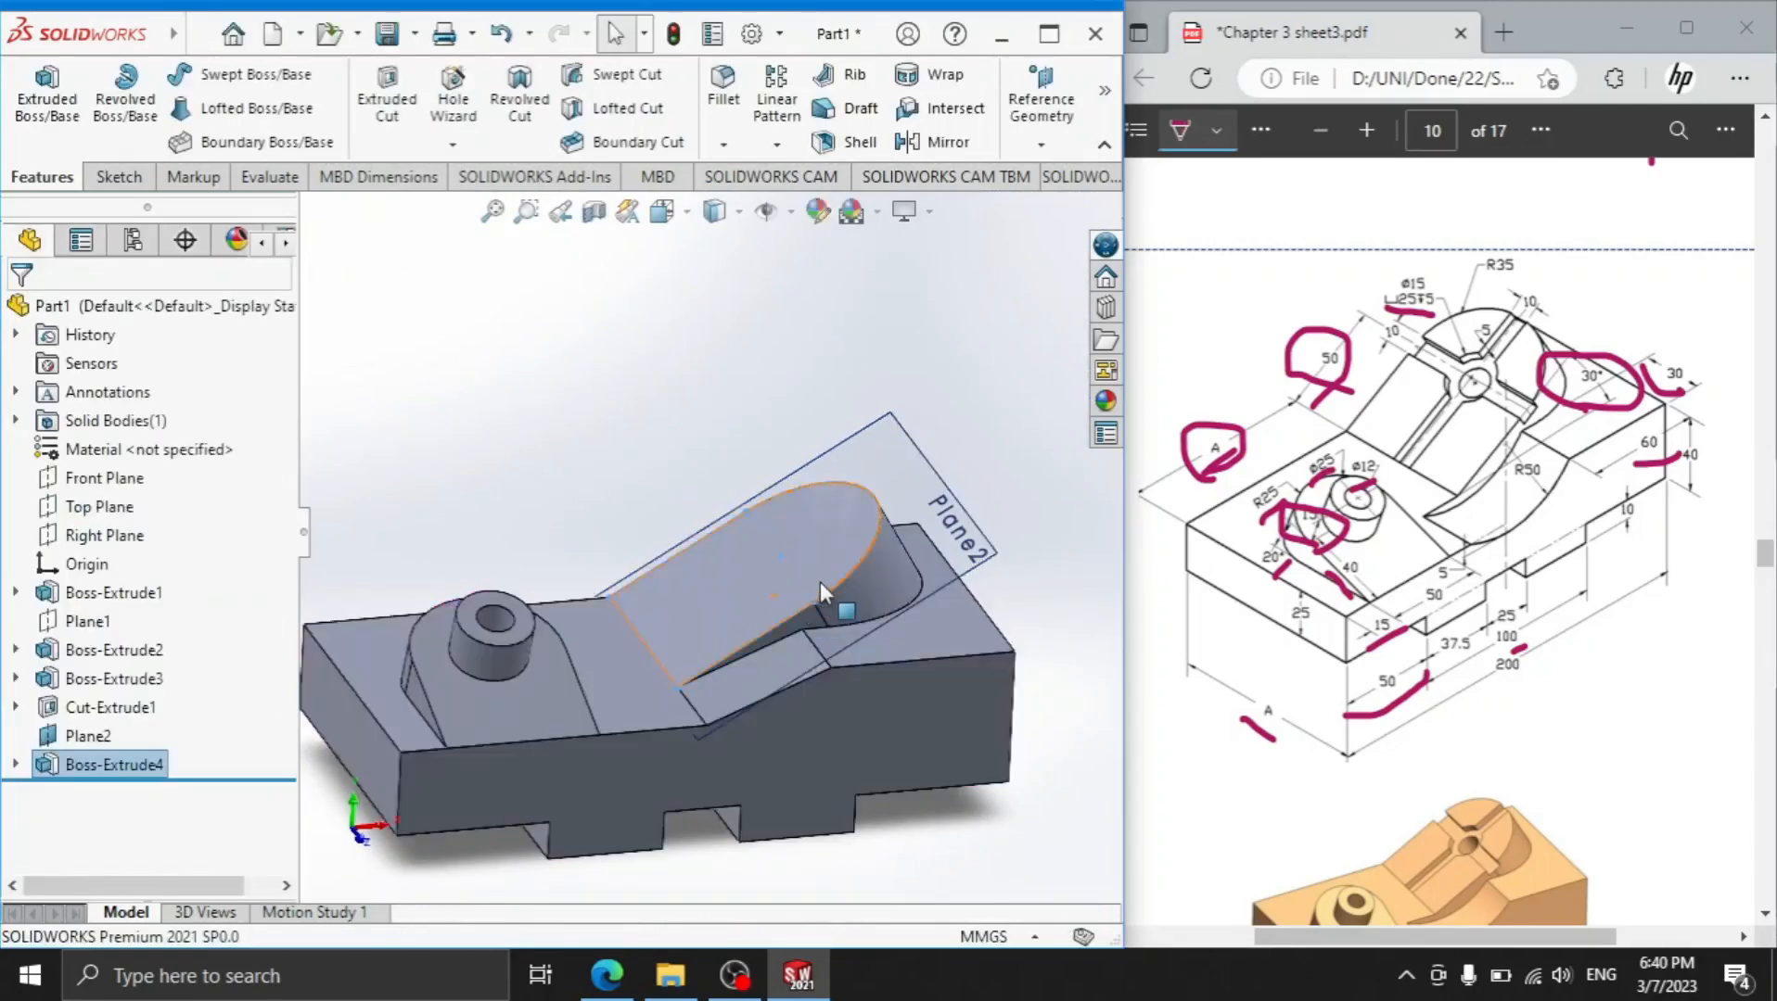
Start a sketch on the inclined round-ended face and draw a centerline from its straight edge's midpoint to the far point of the arc
click(859, 534)
click(898, 496)
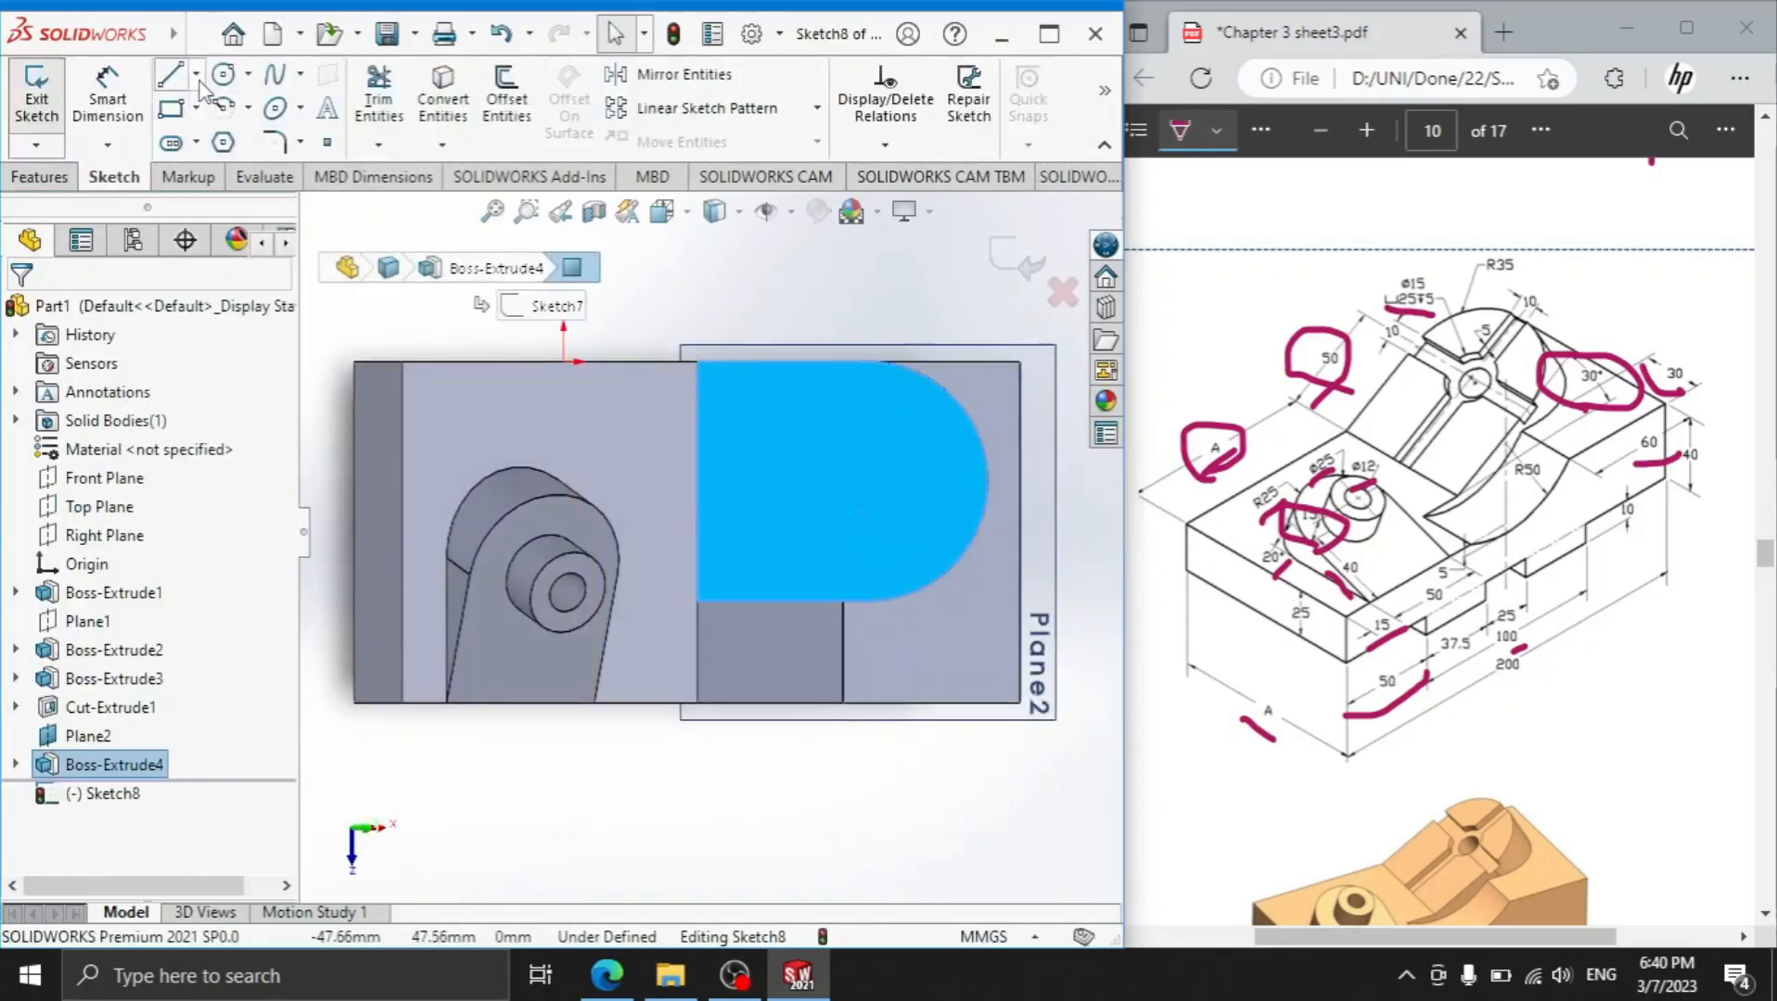
click(195, 74)
click(208, 107)
click(196, 74)
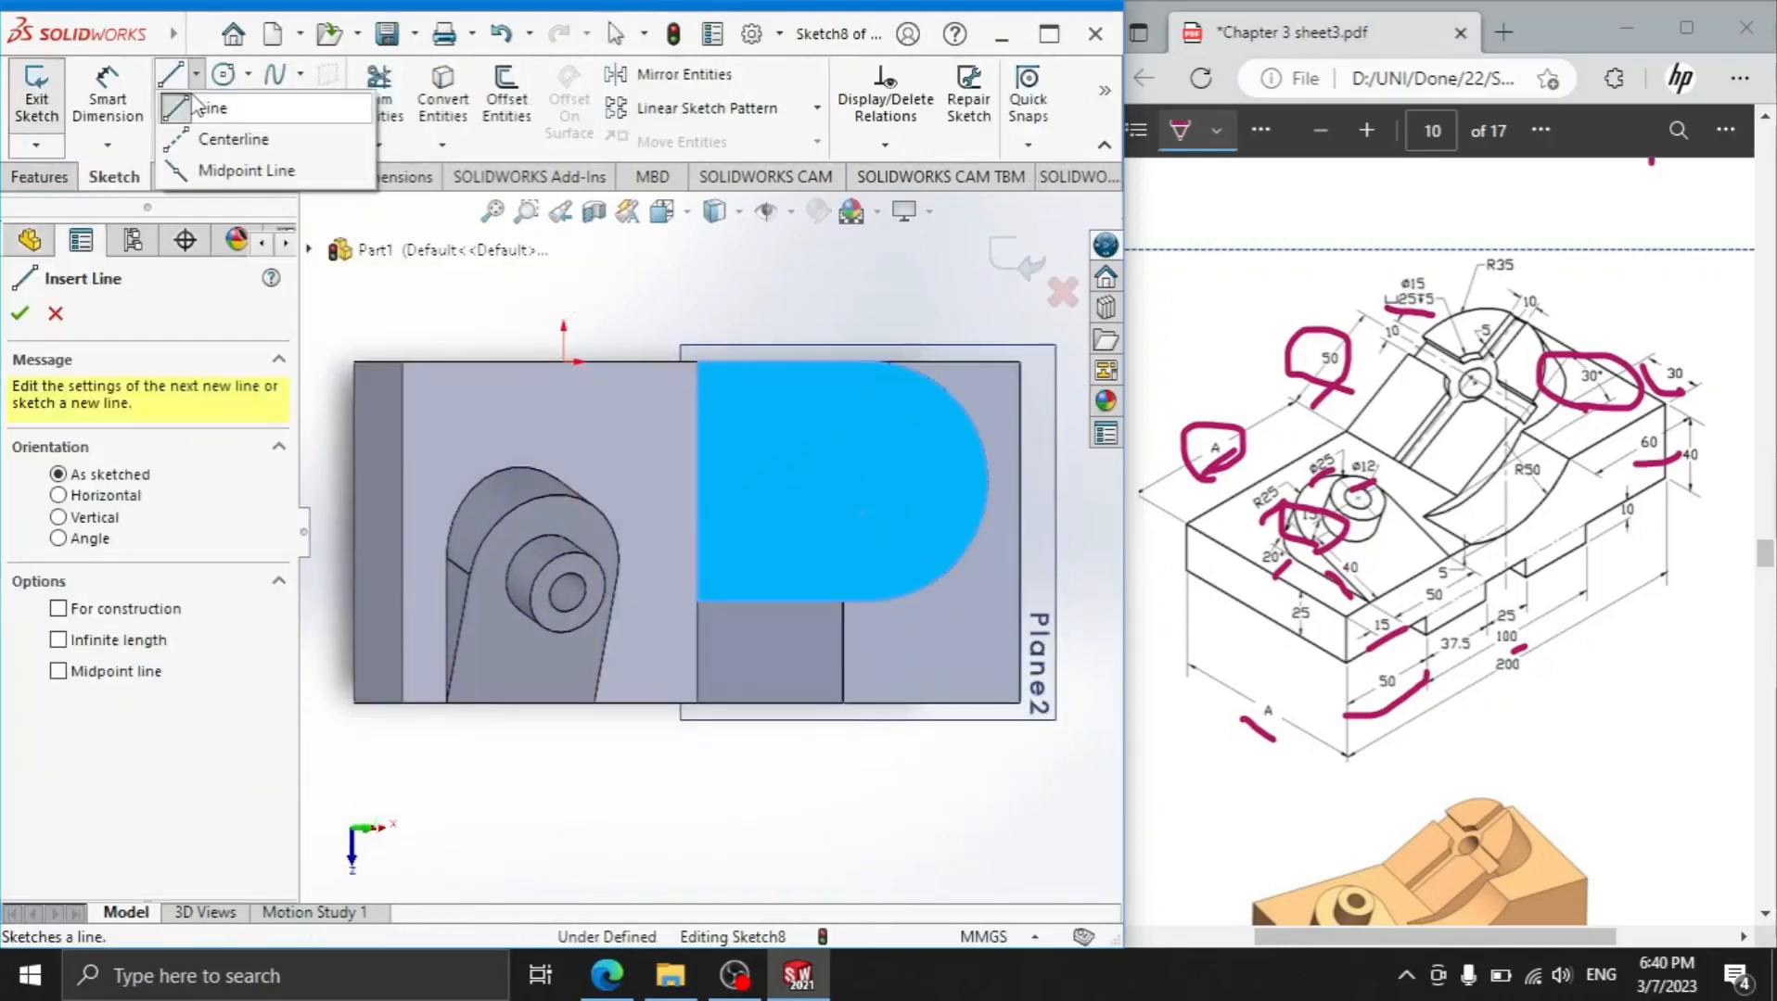
click(232, 139)
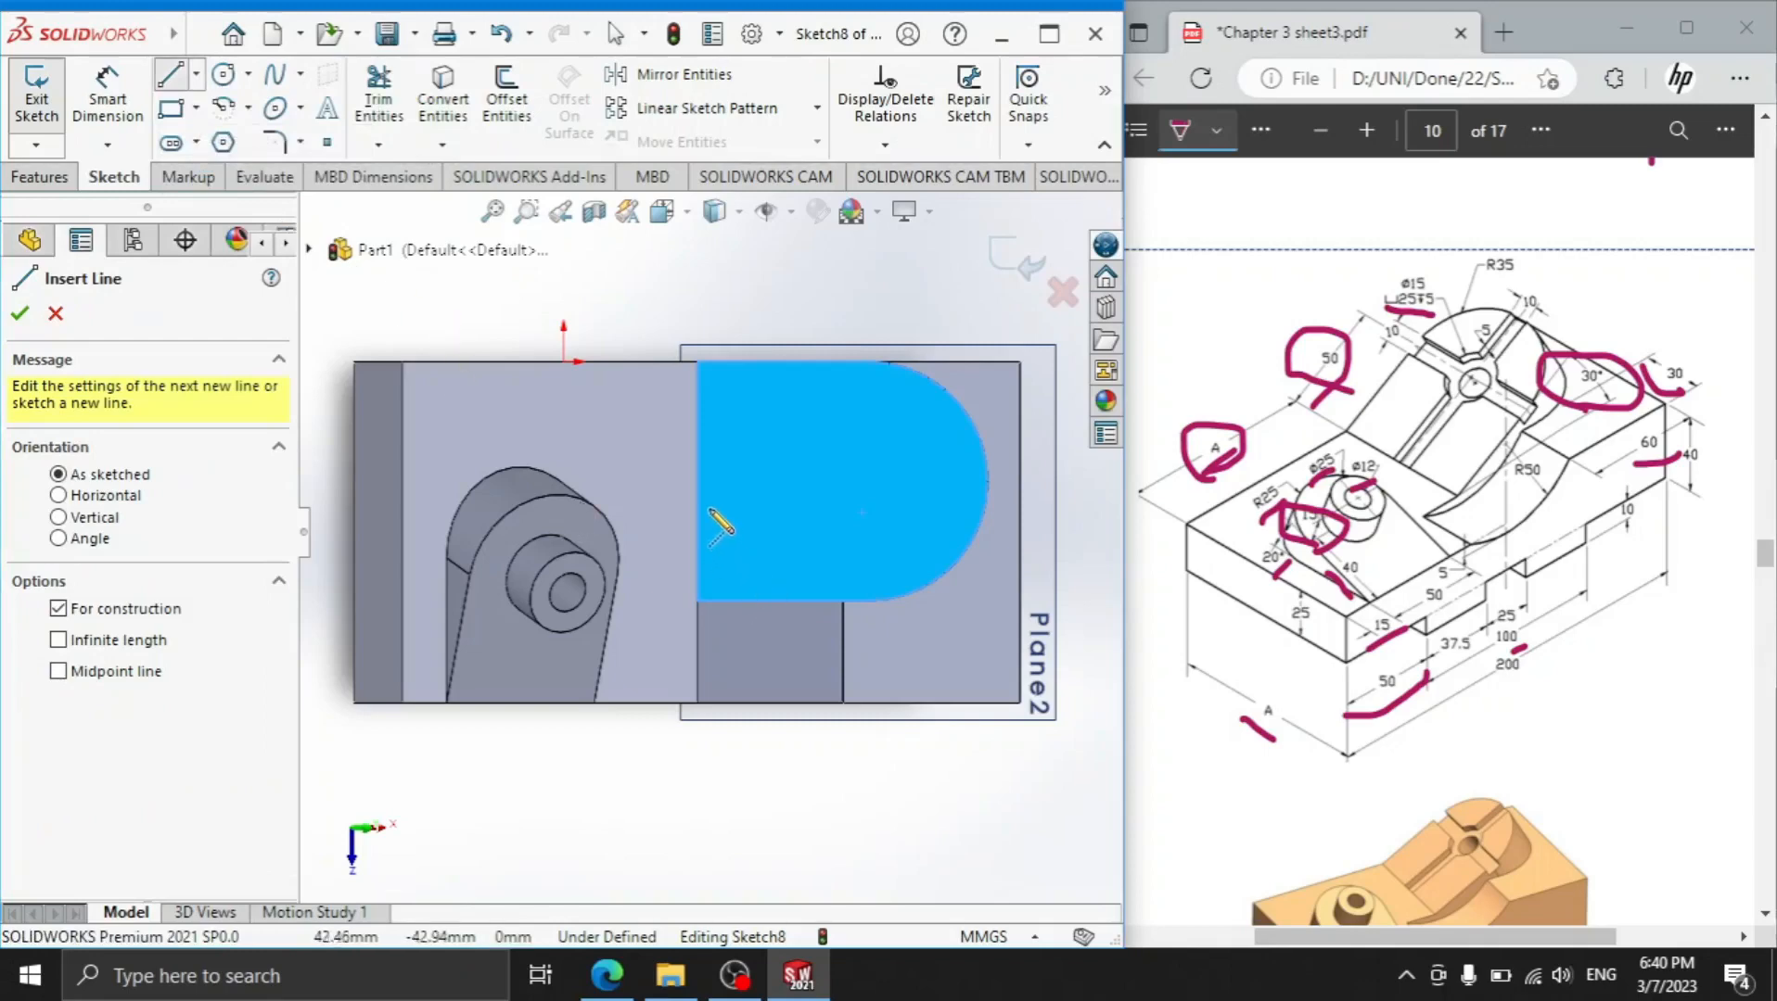
click(697, 481)
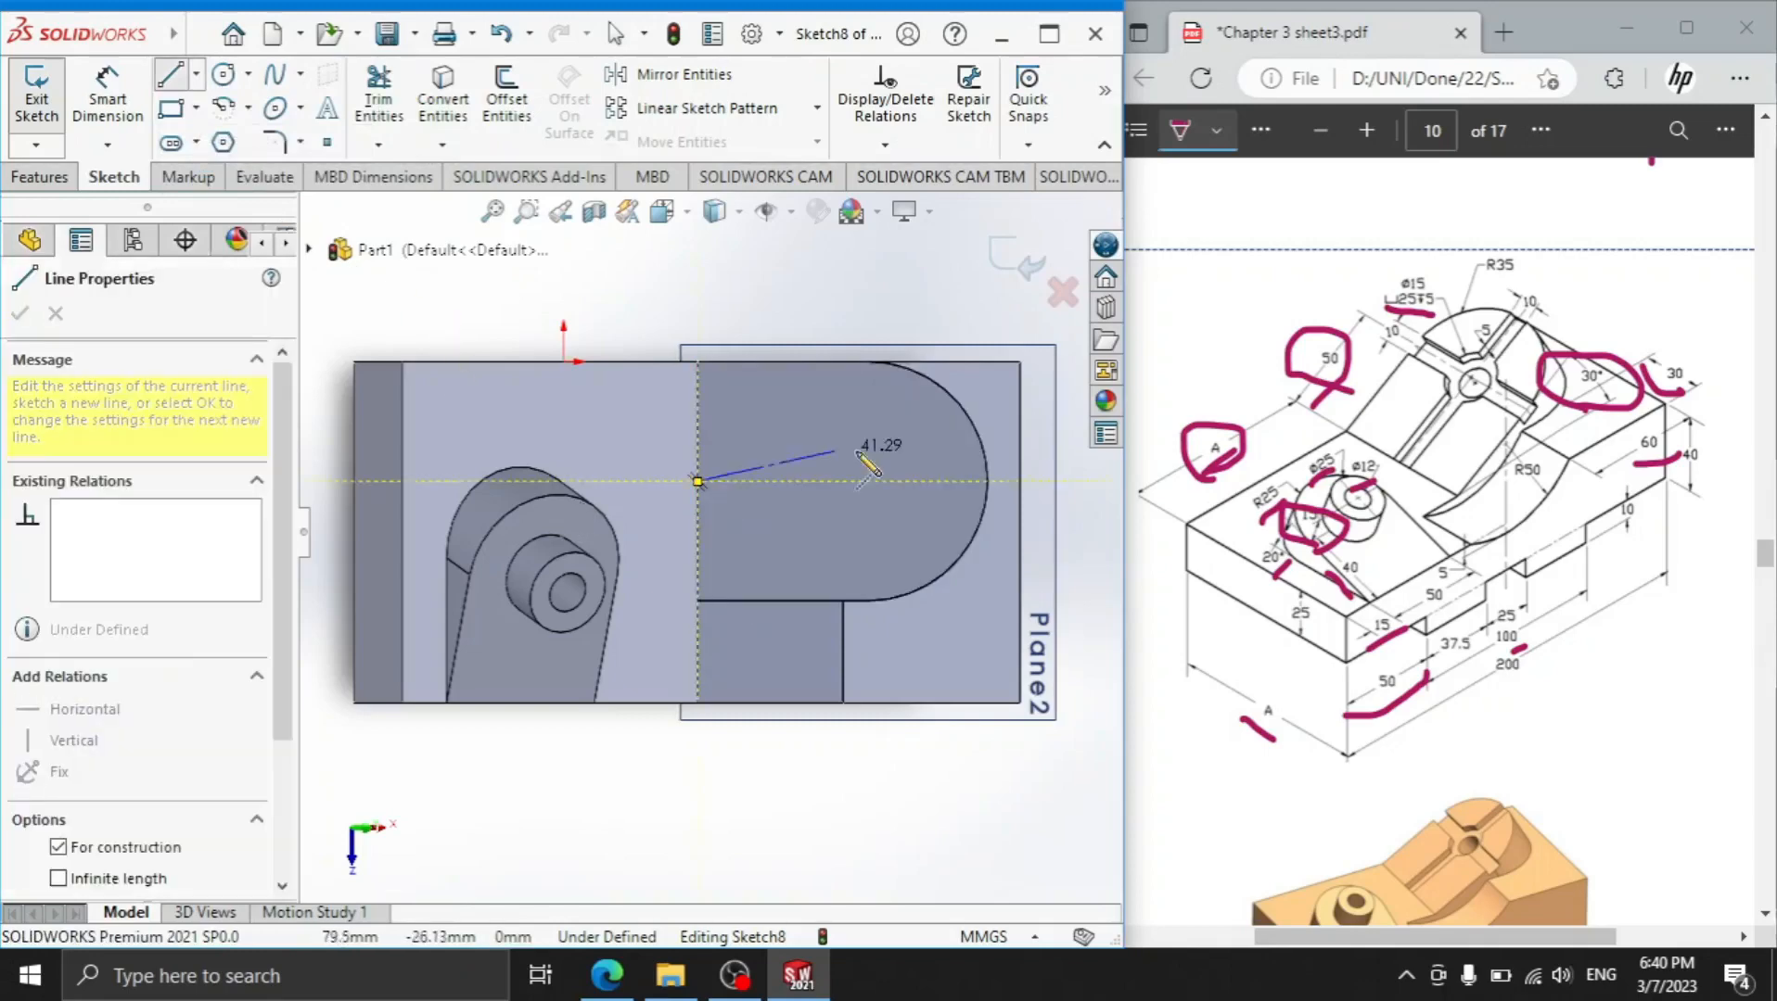
click(986, 481)
right_click(937, 309)
click(982, 337)
Draw a second centerline across the inclined face, joining the two points where the straight sides meet the arc
click(196, 75)
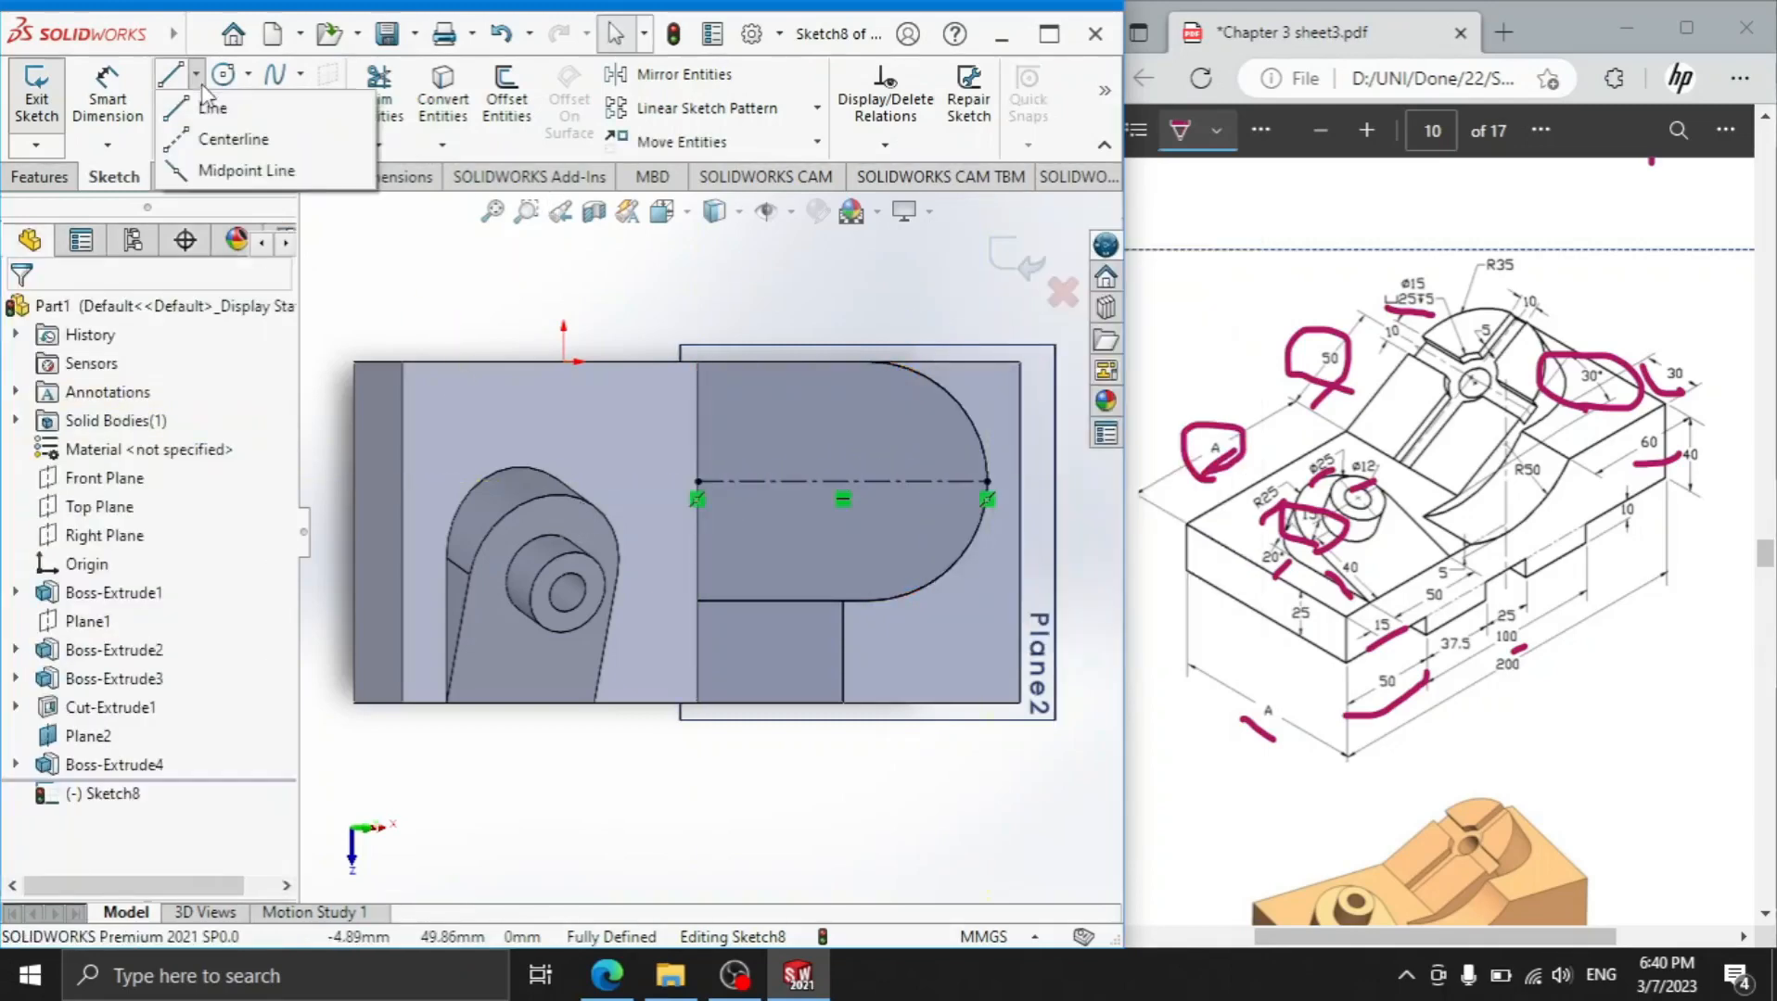
click(232, 140)
click(868, 362)
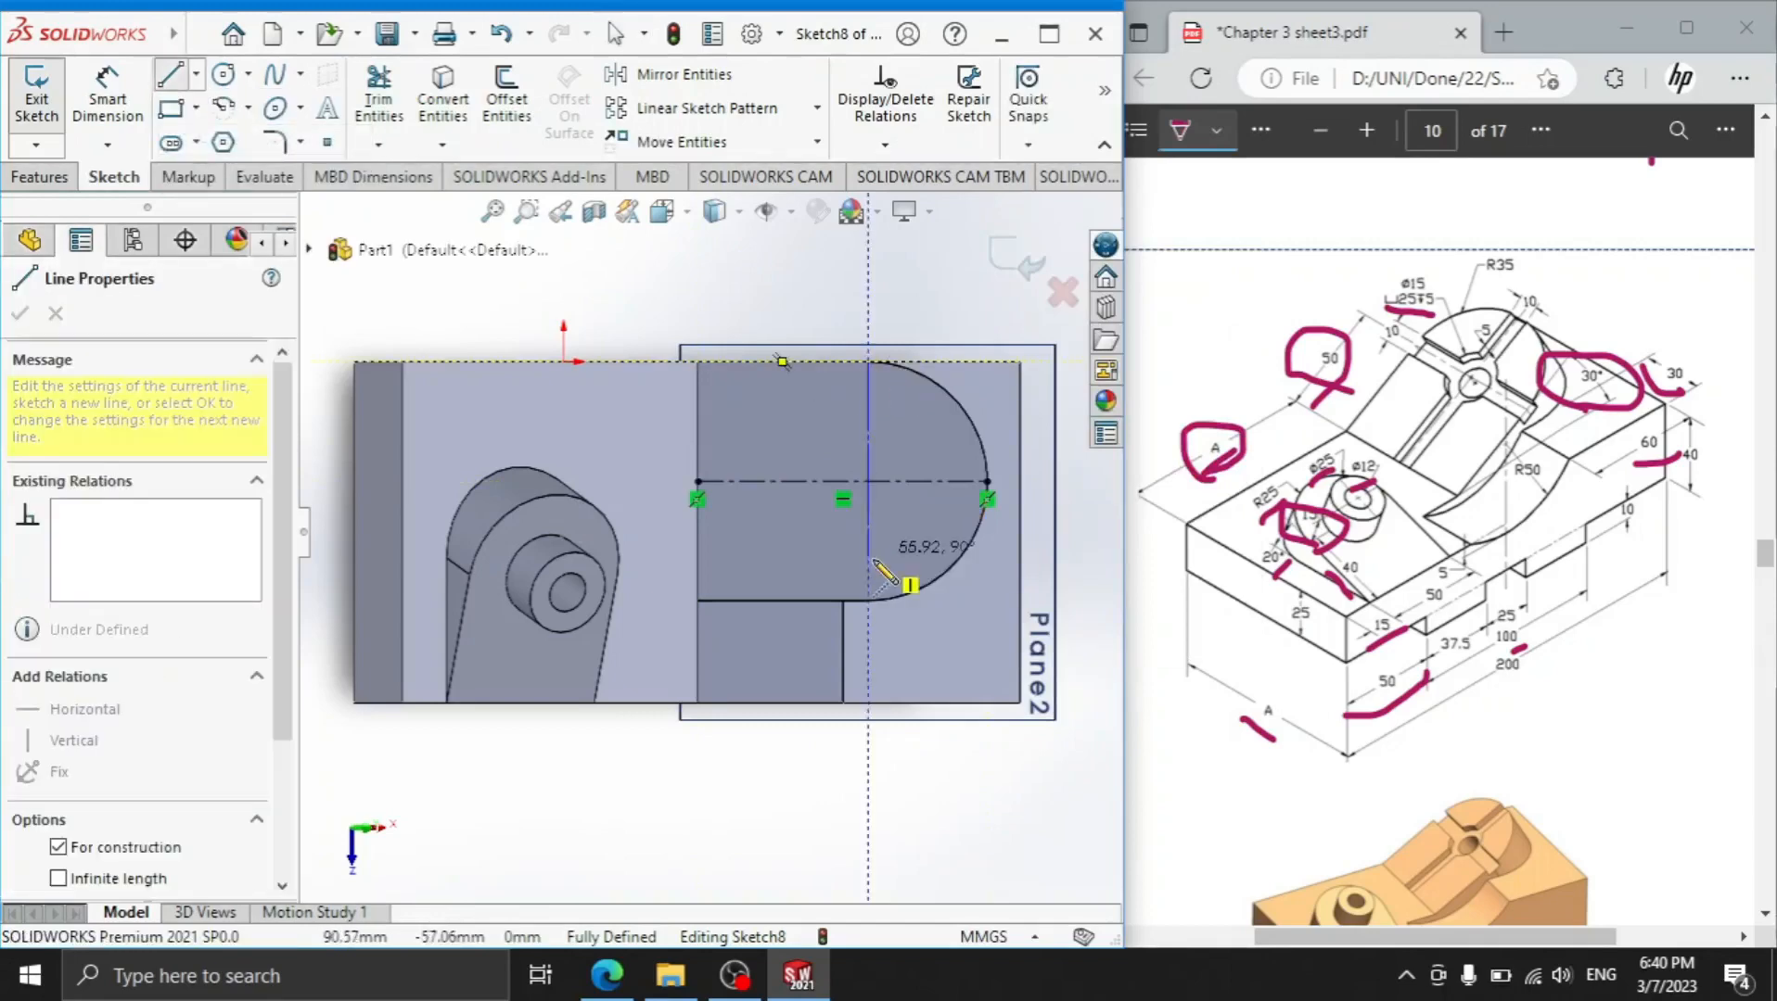
click(868, 601)
right_click(843, 437)
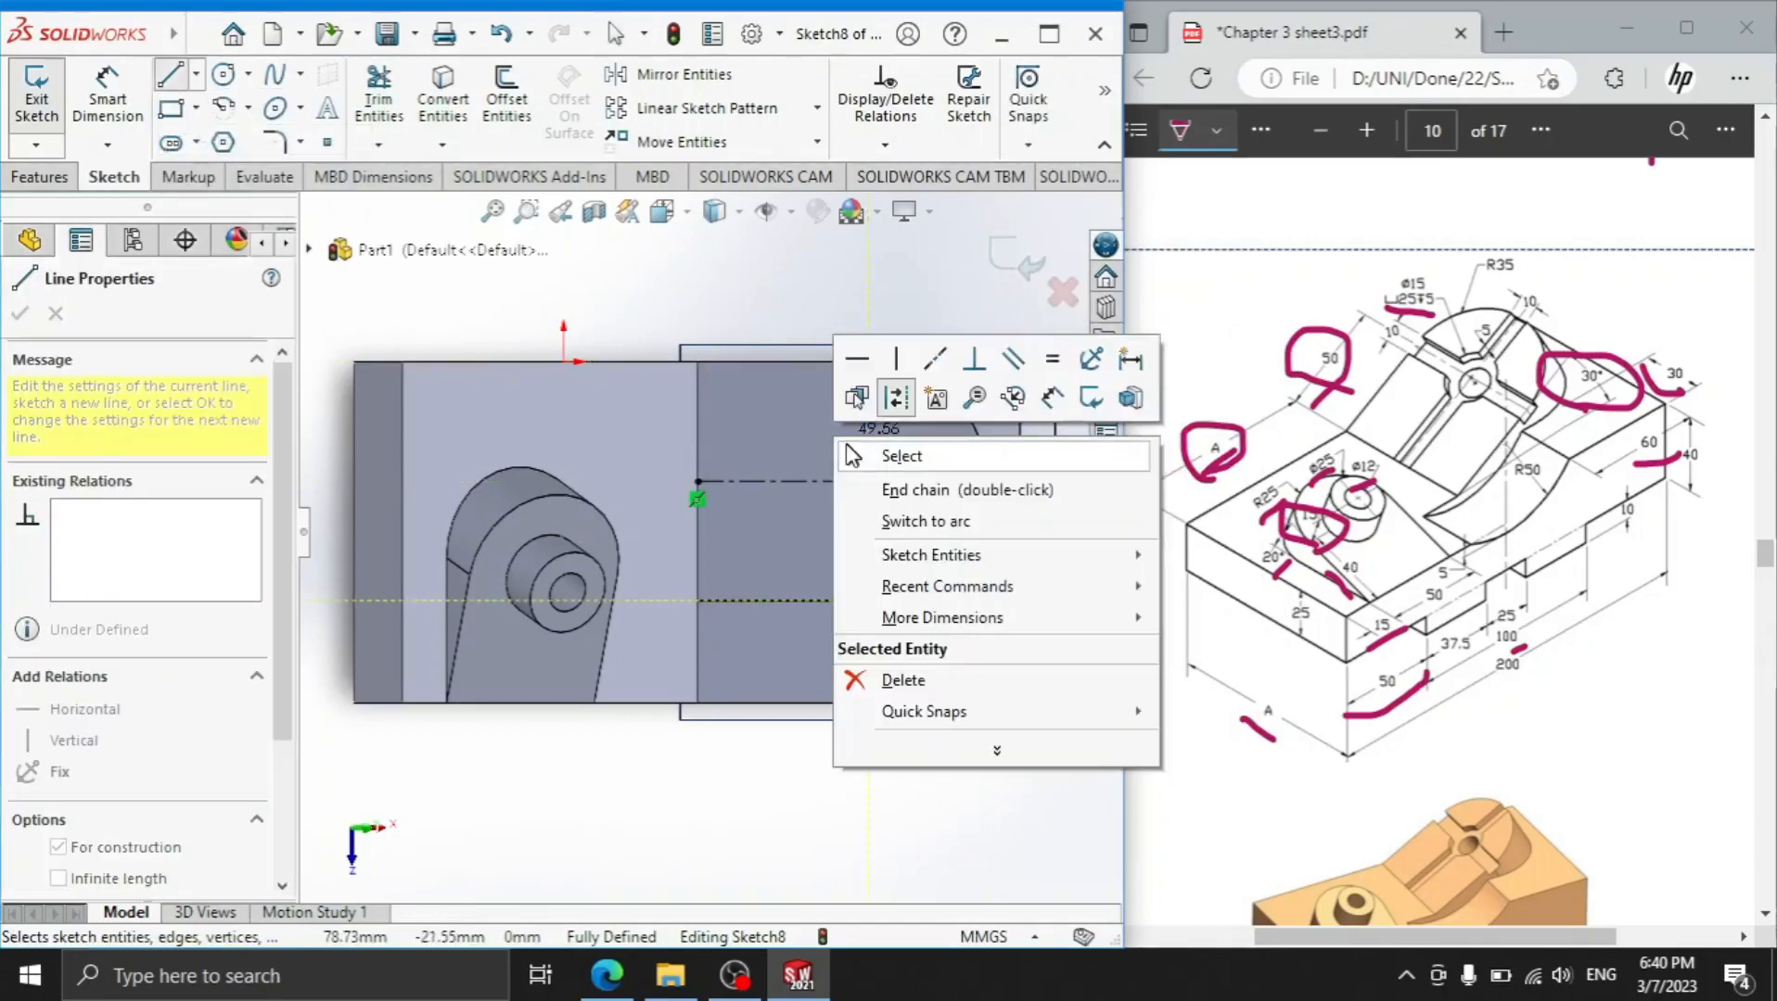
click(892, 456)
Offset both centerlines by 5 mm in both directions to outline the crossing slots
click(507, 97)
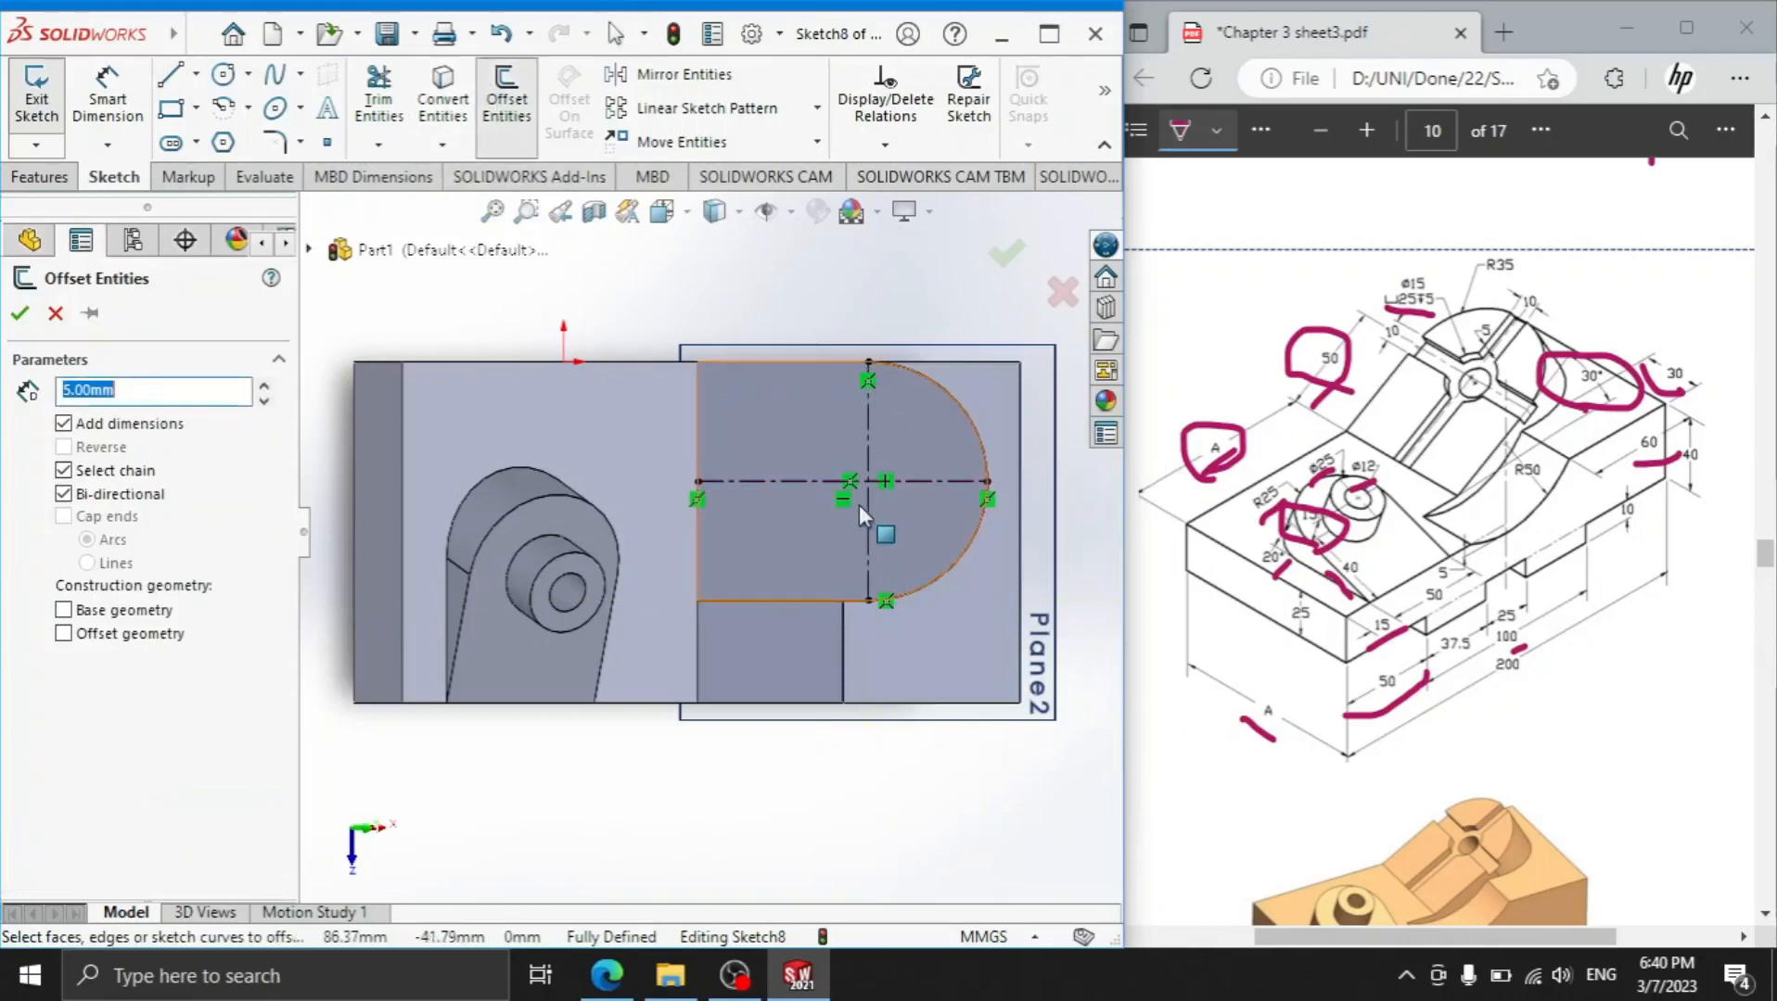
click(839, 481)
click(868, 446)
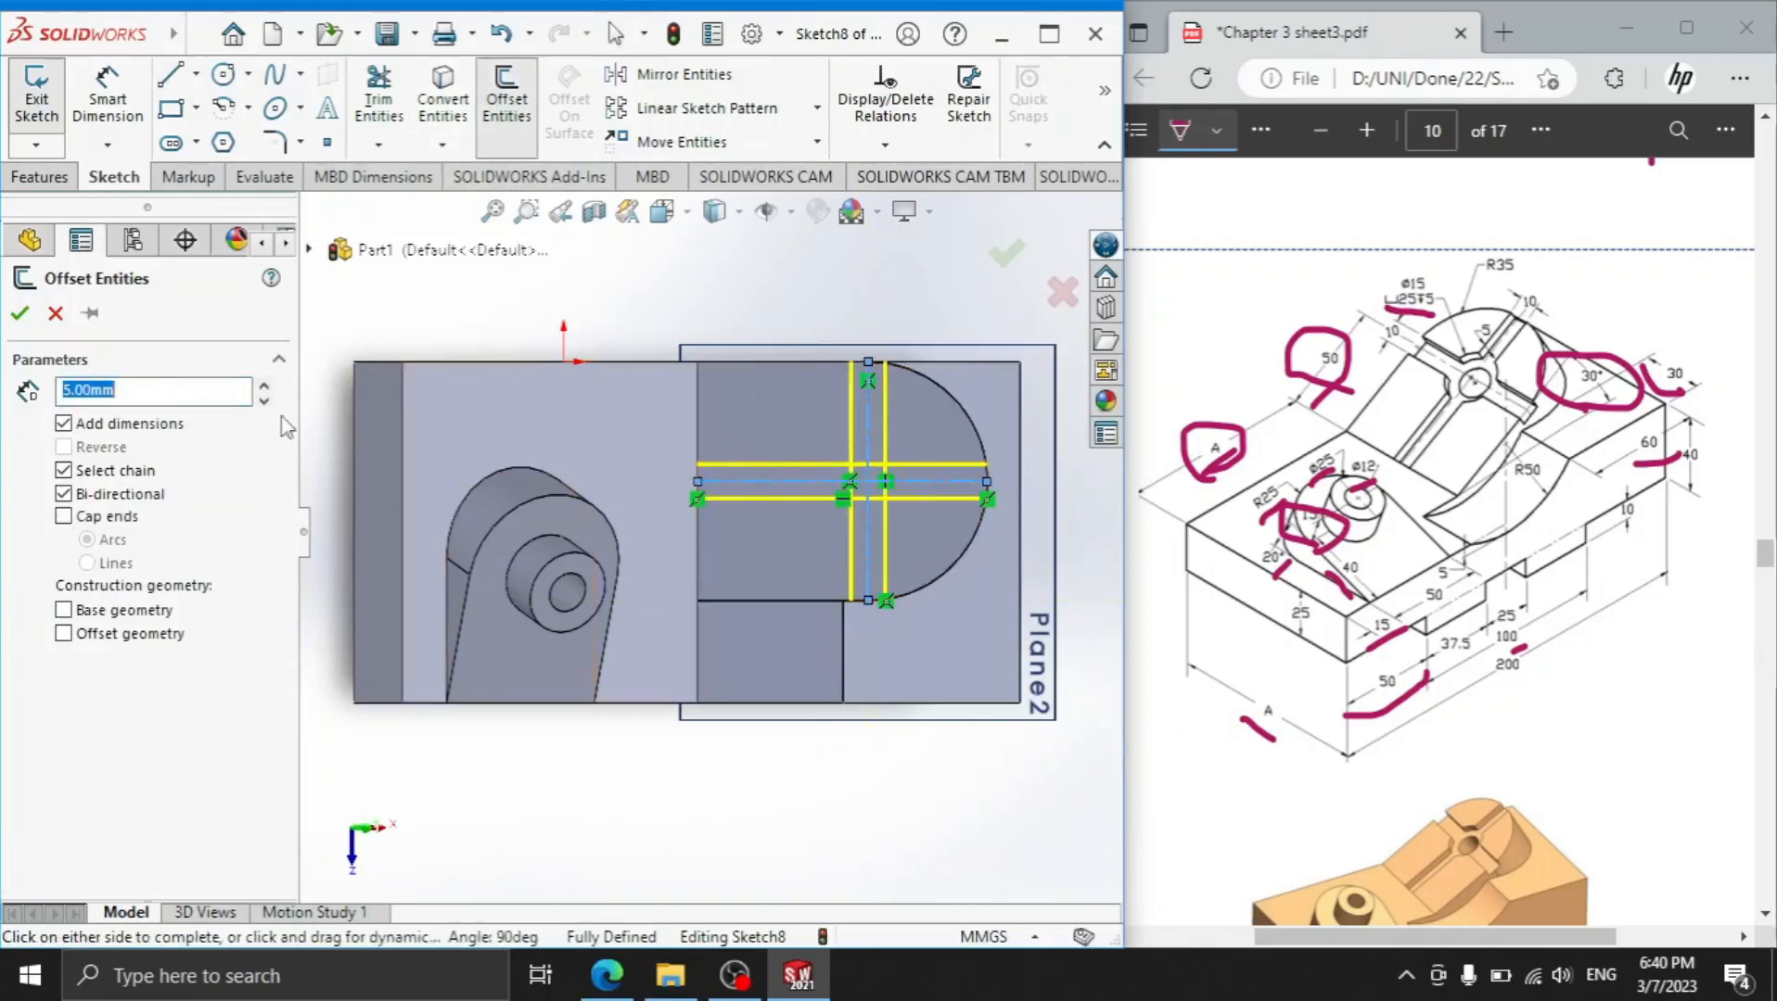
click(22, 313)
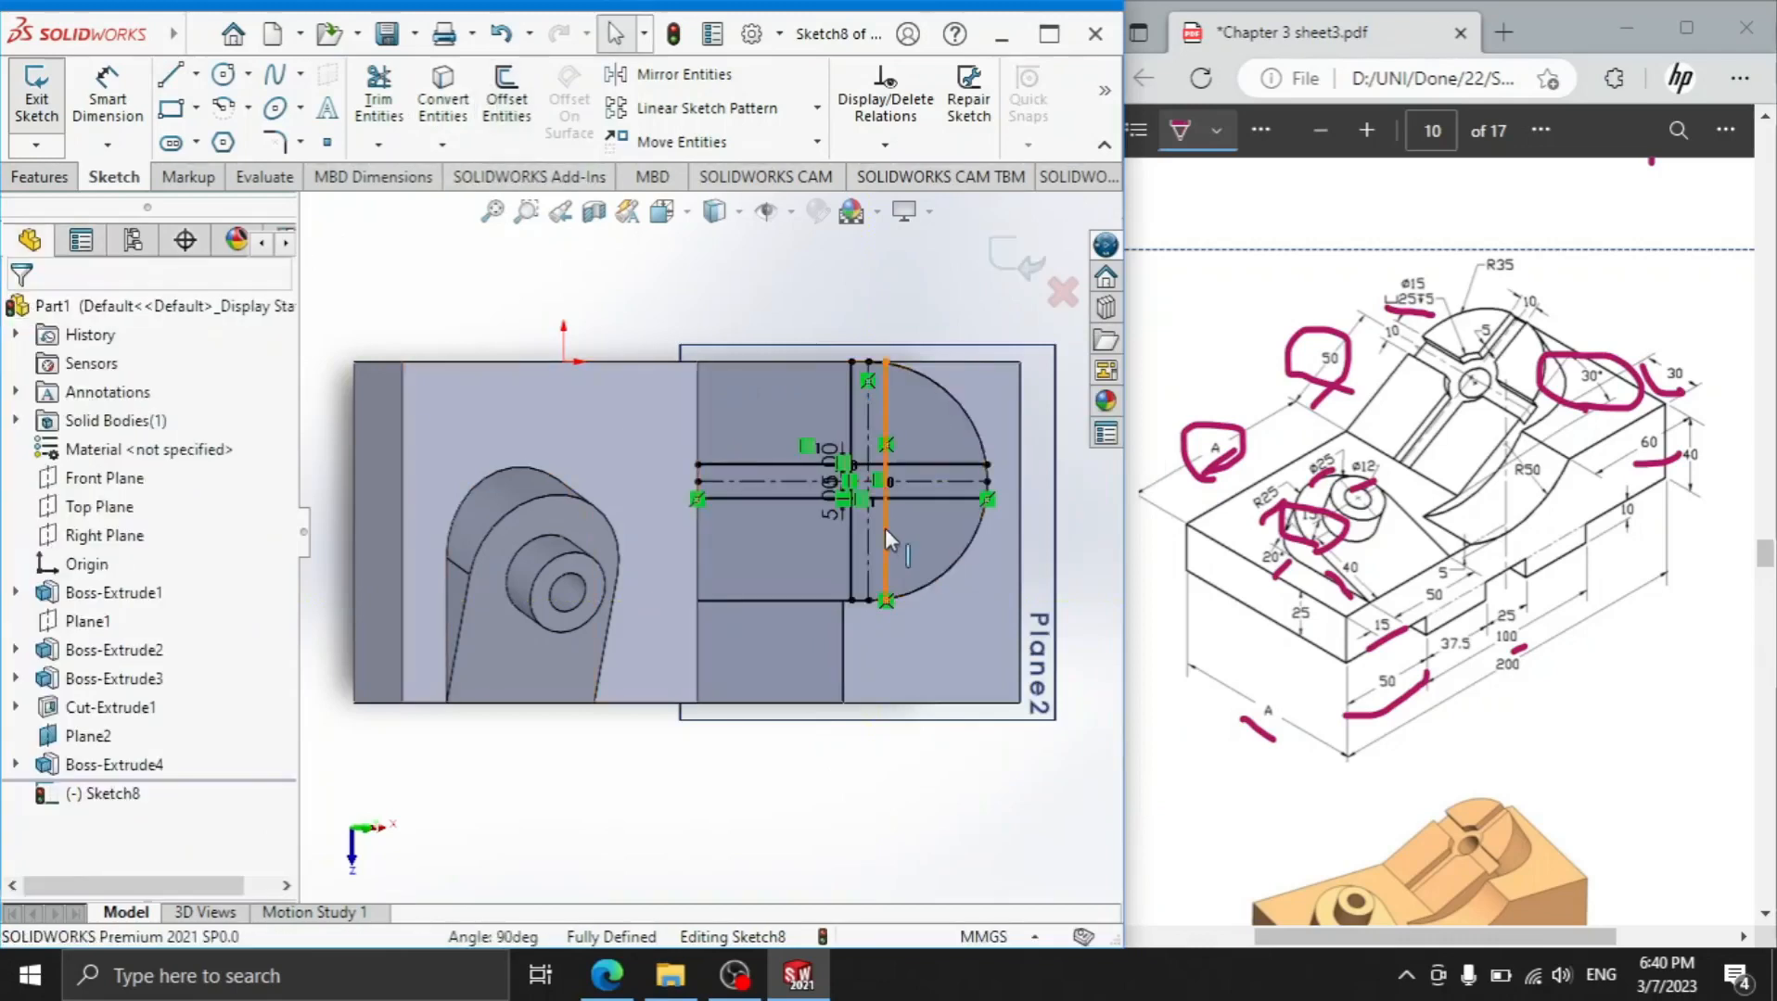
Draw a circle centred on the intersection of the centerlines and dimension its diameter as 25 mm
scroll(879, 457, down, 4)
click(222, 74)
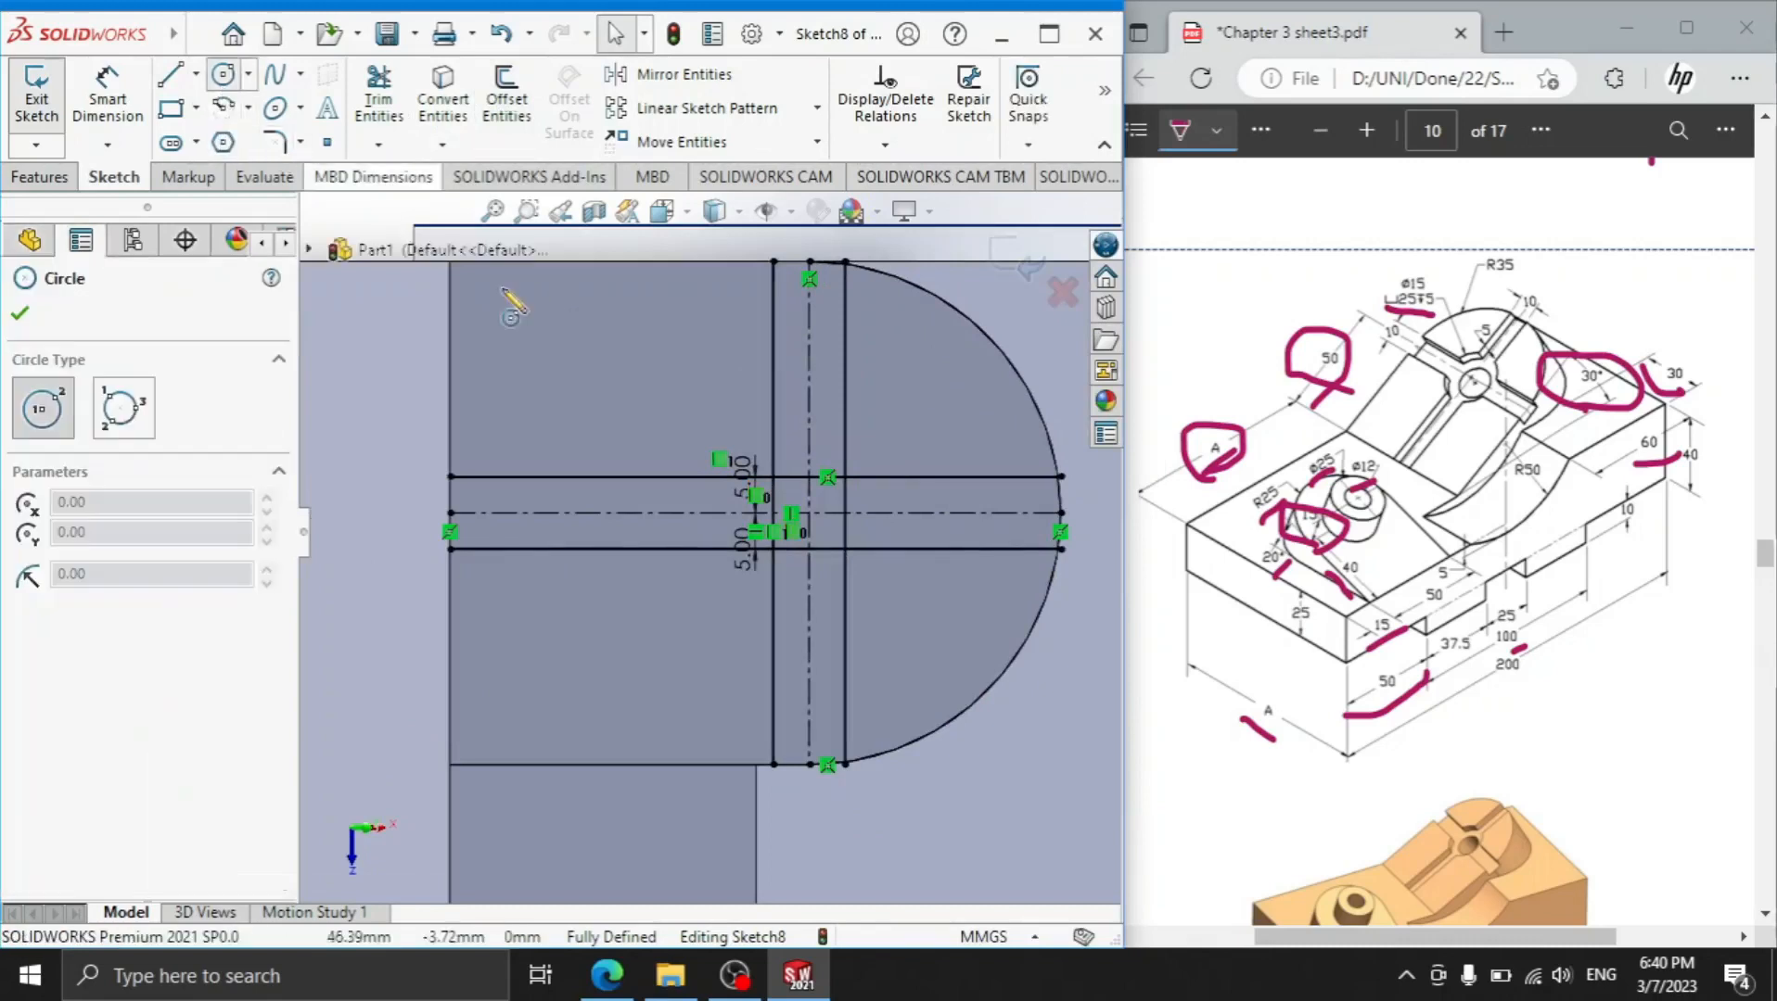
click(809, 512)
click(881, 443)
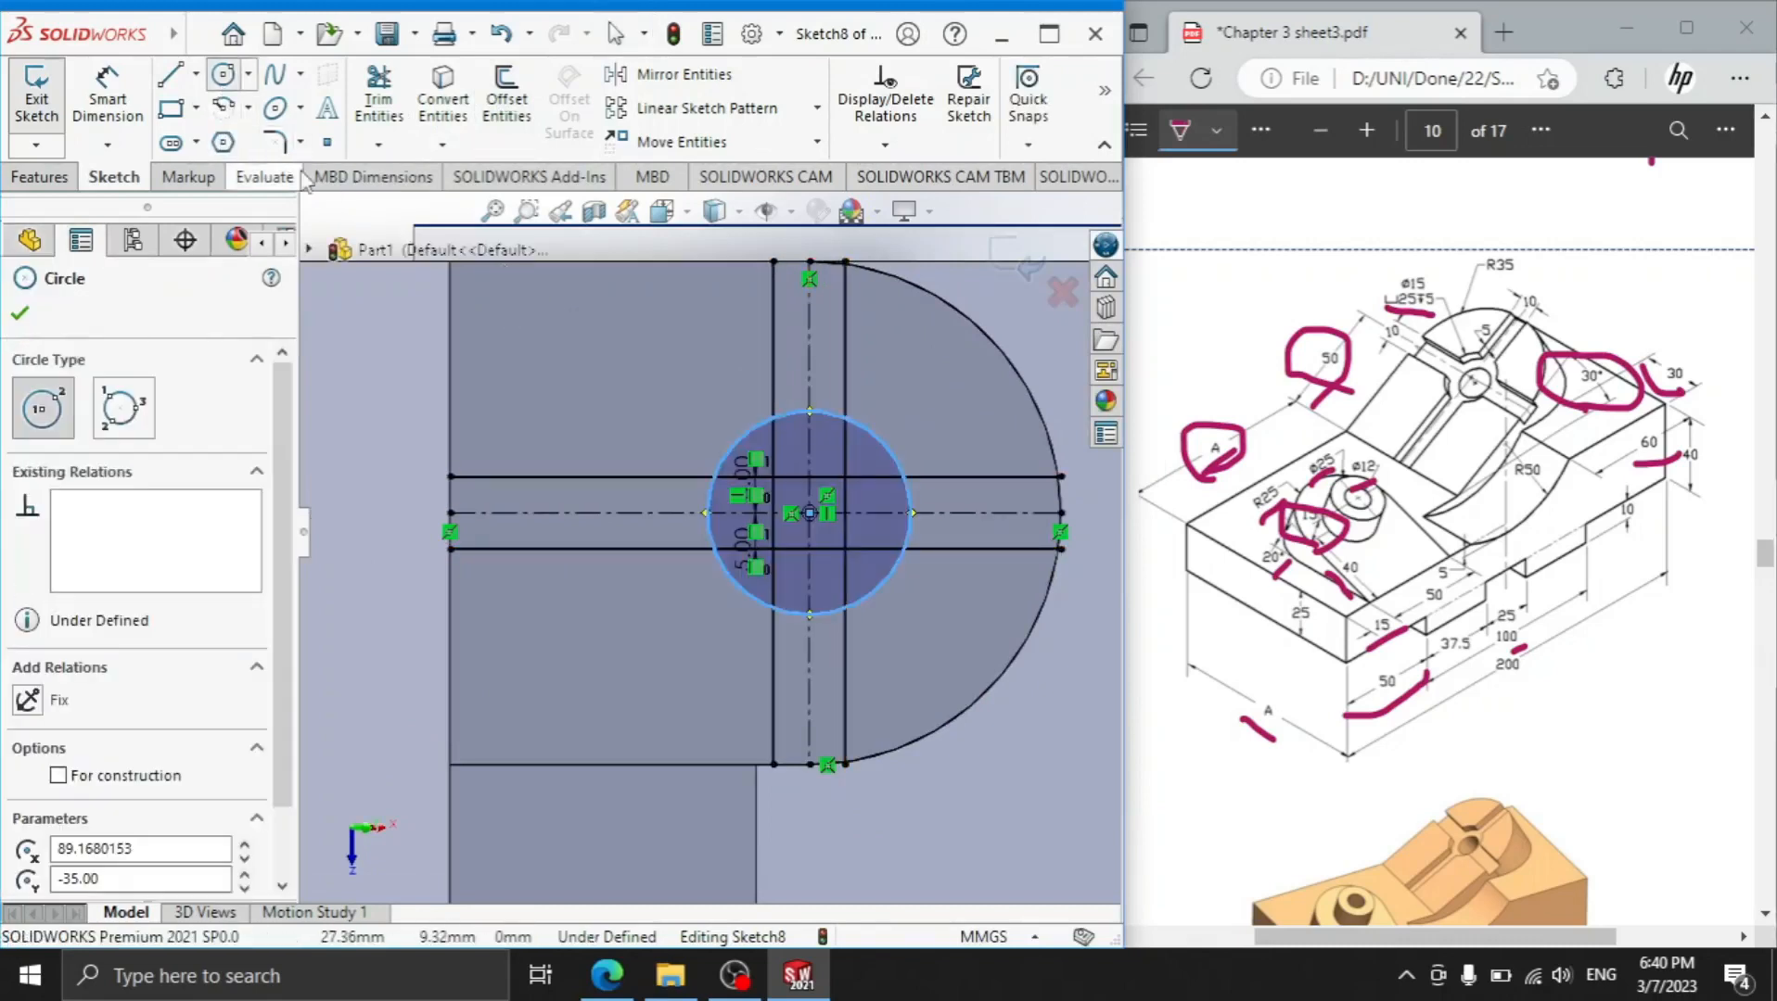
click(107, 93)
click(708, 518)
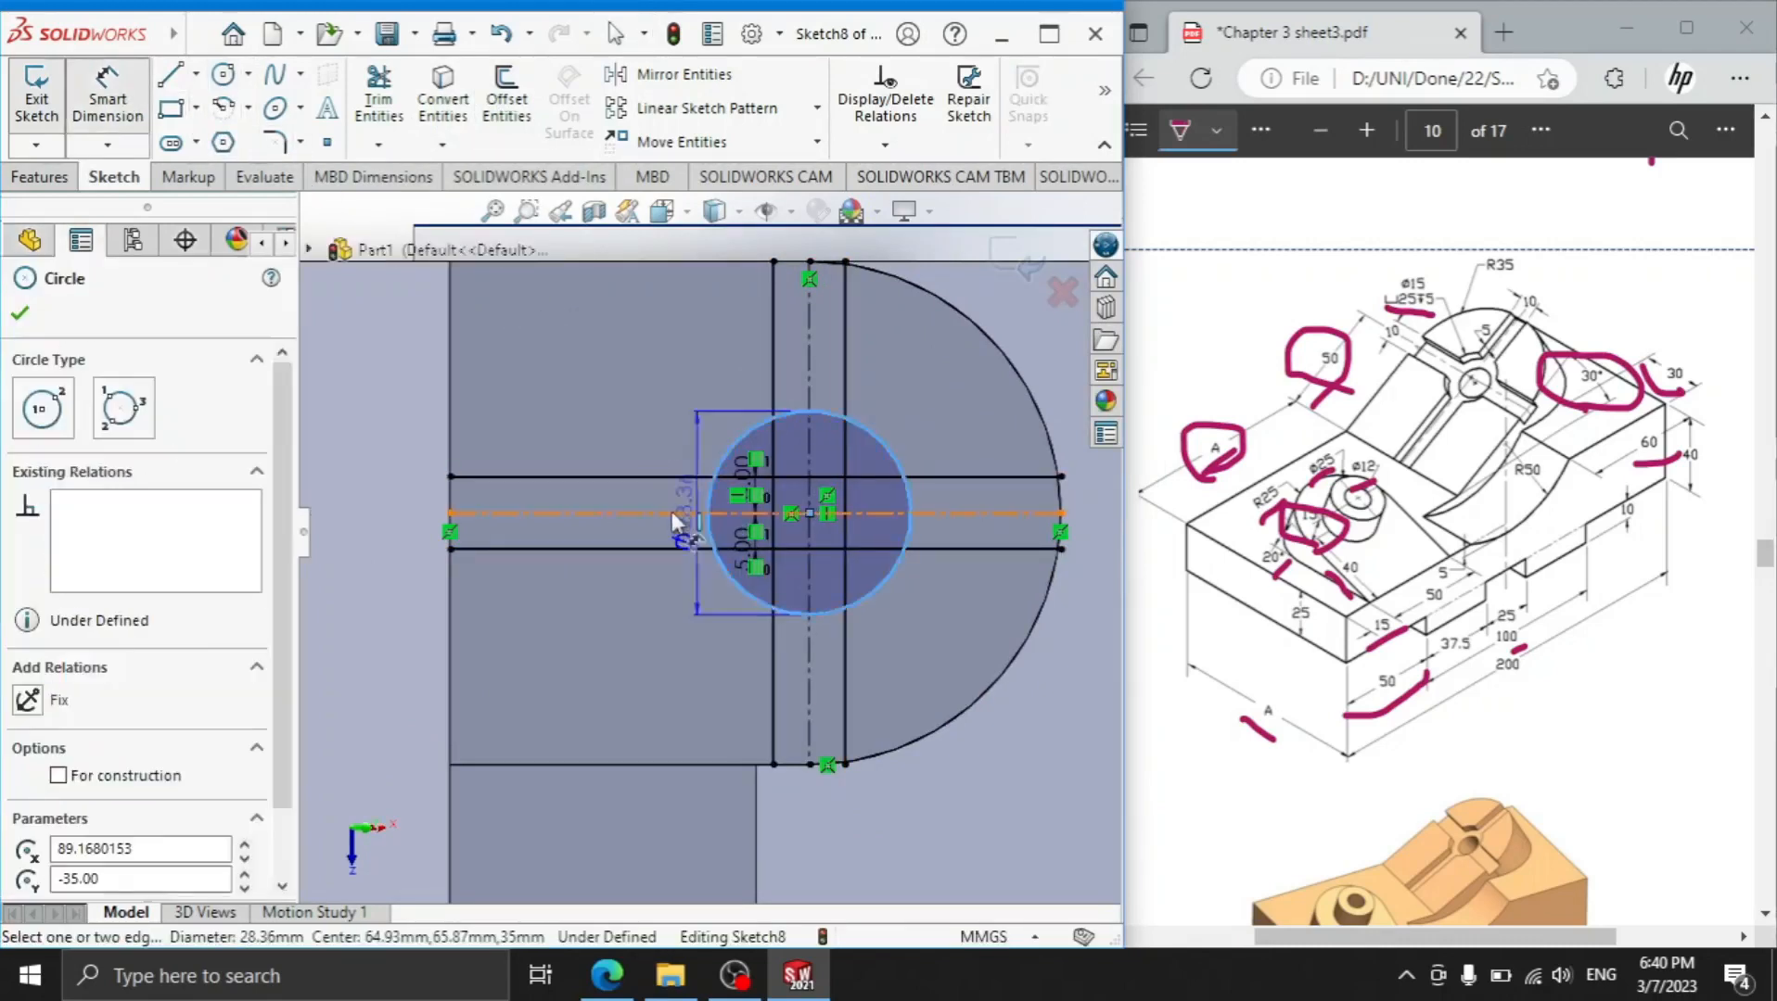
click(605, 508)
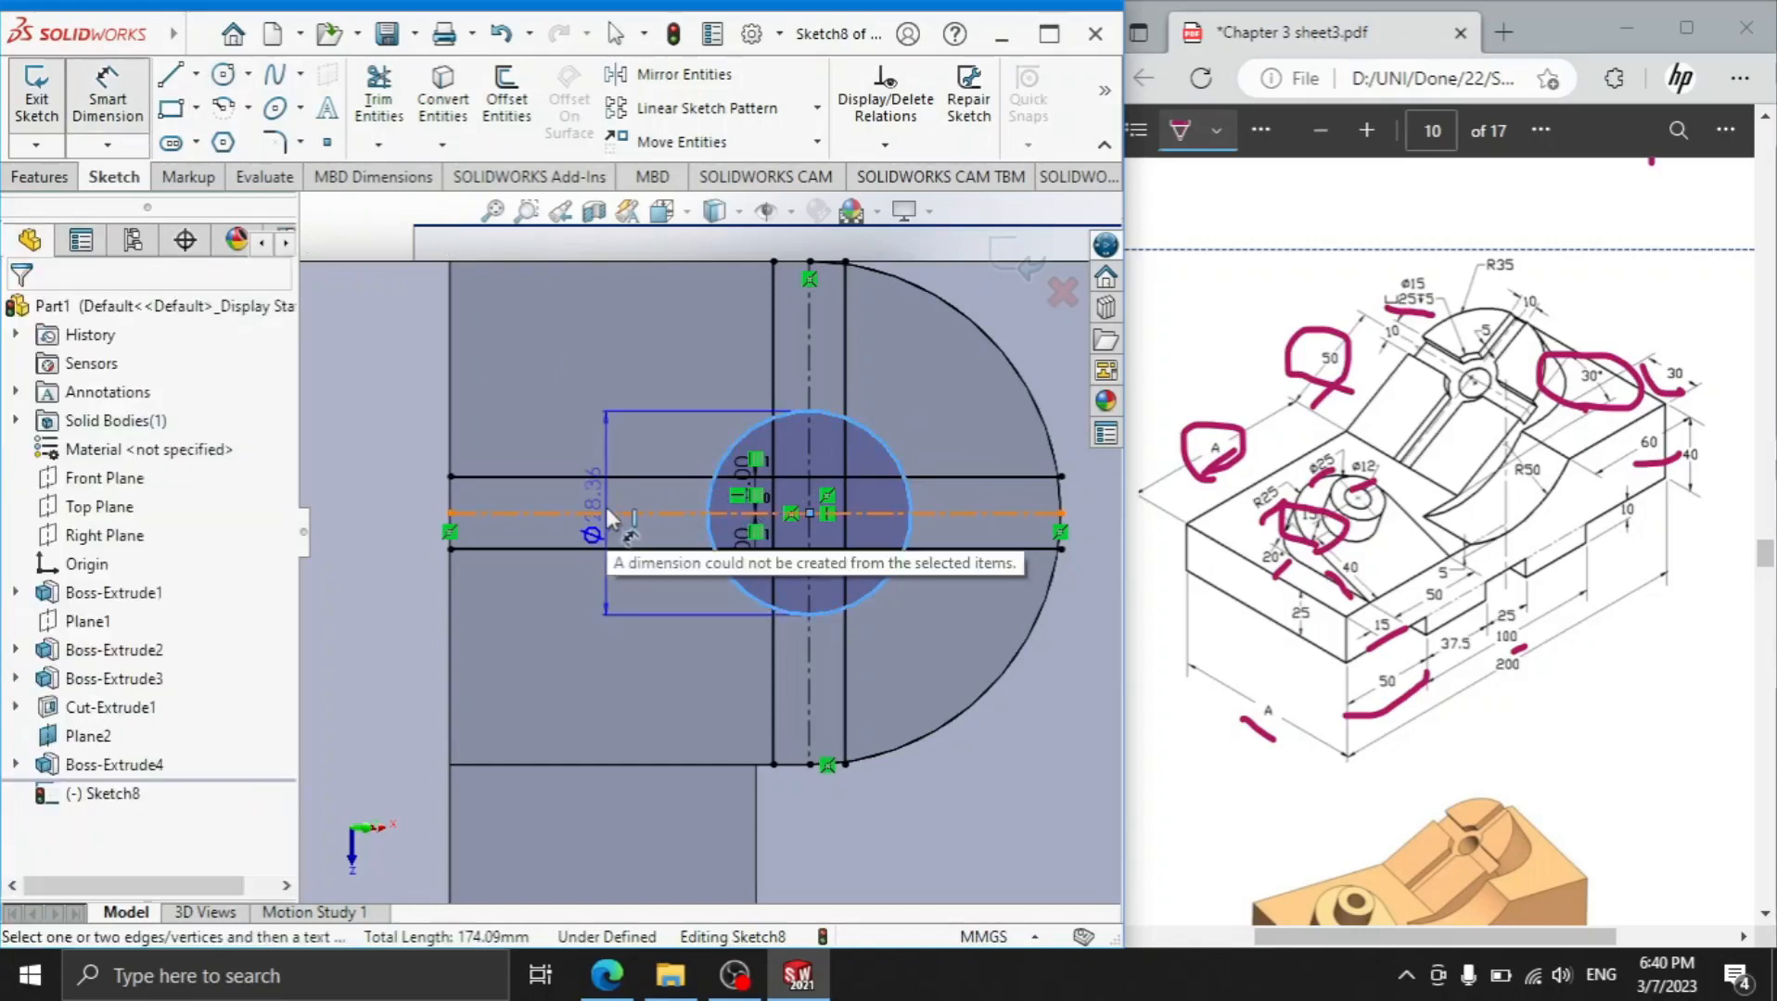
click(405, 513)
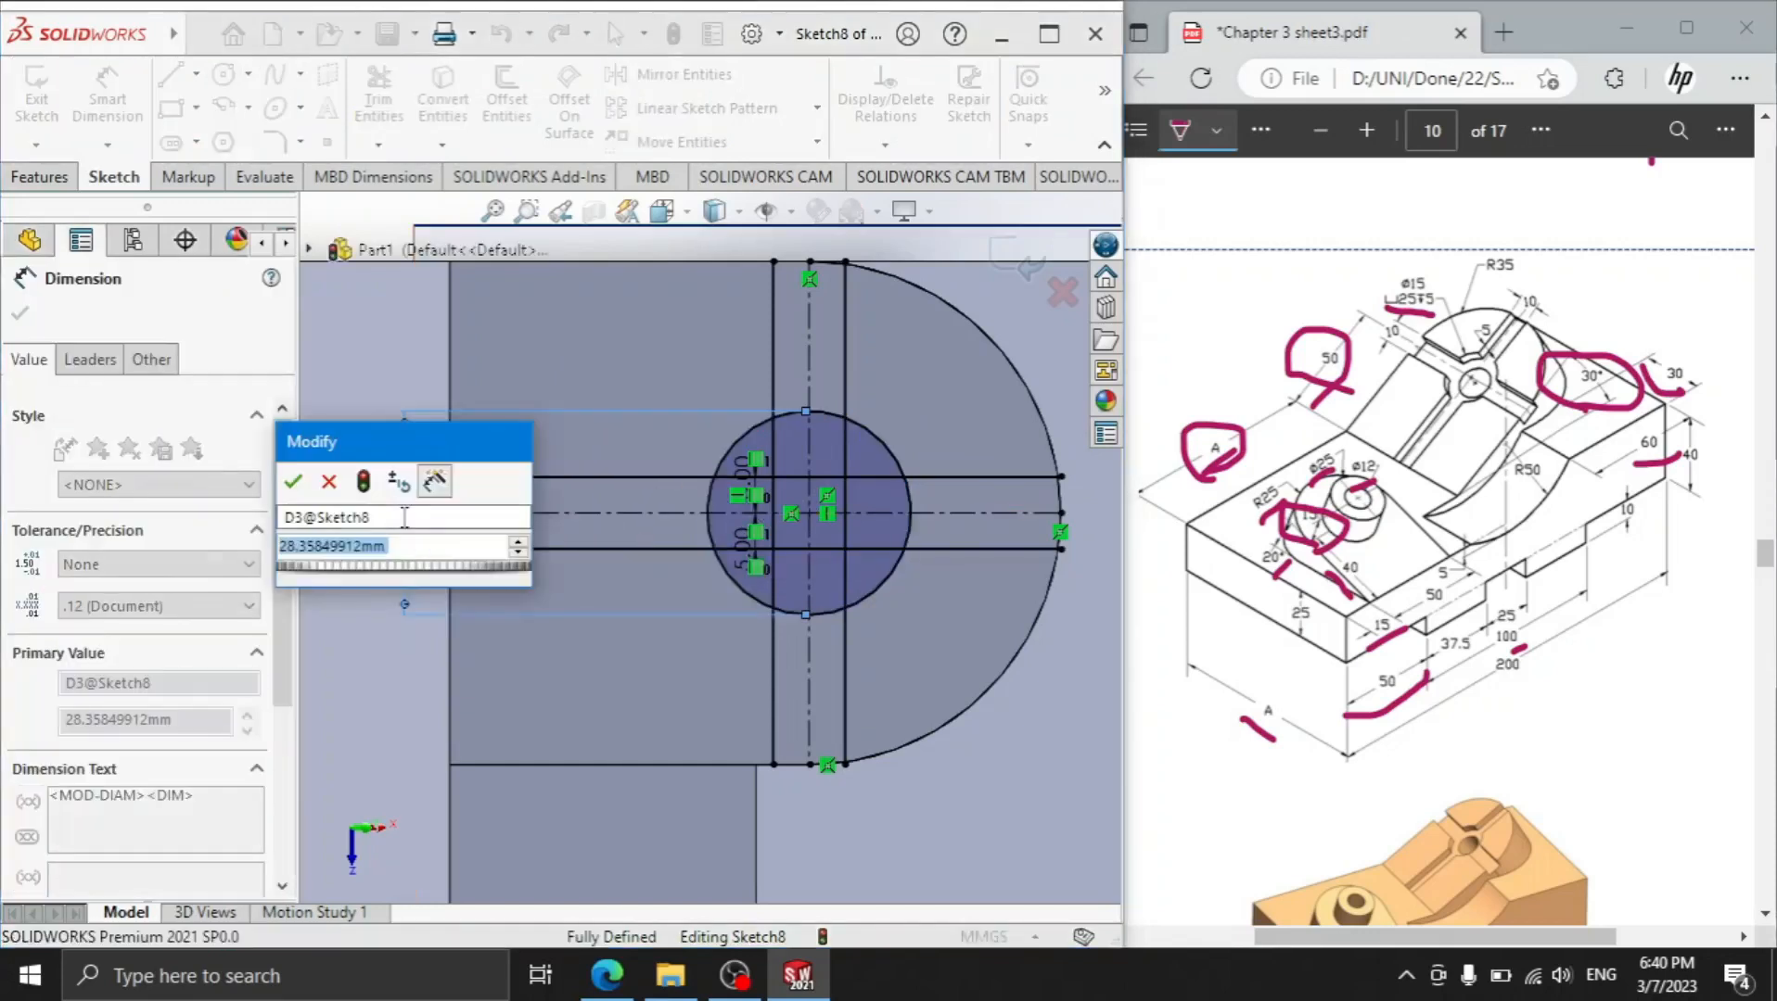
text(25)
key(Return)
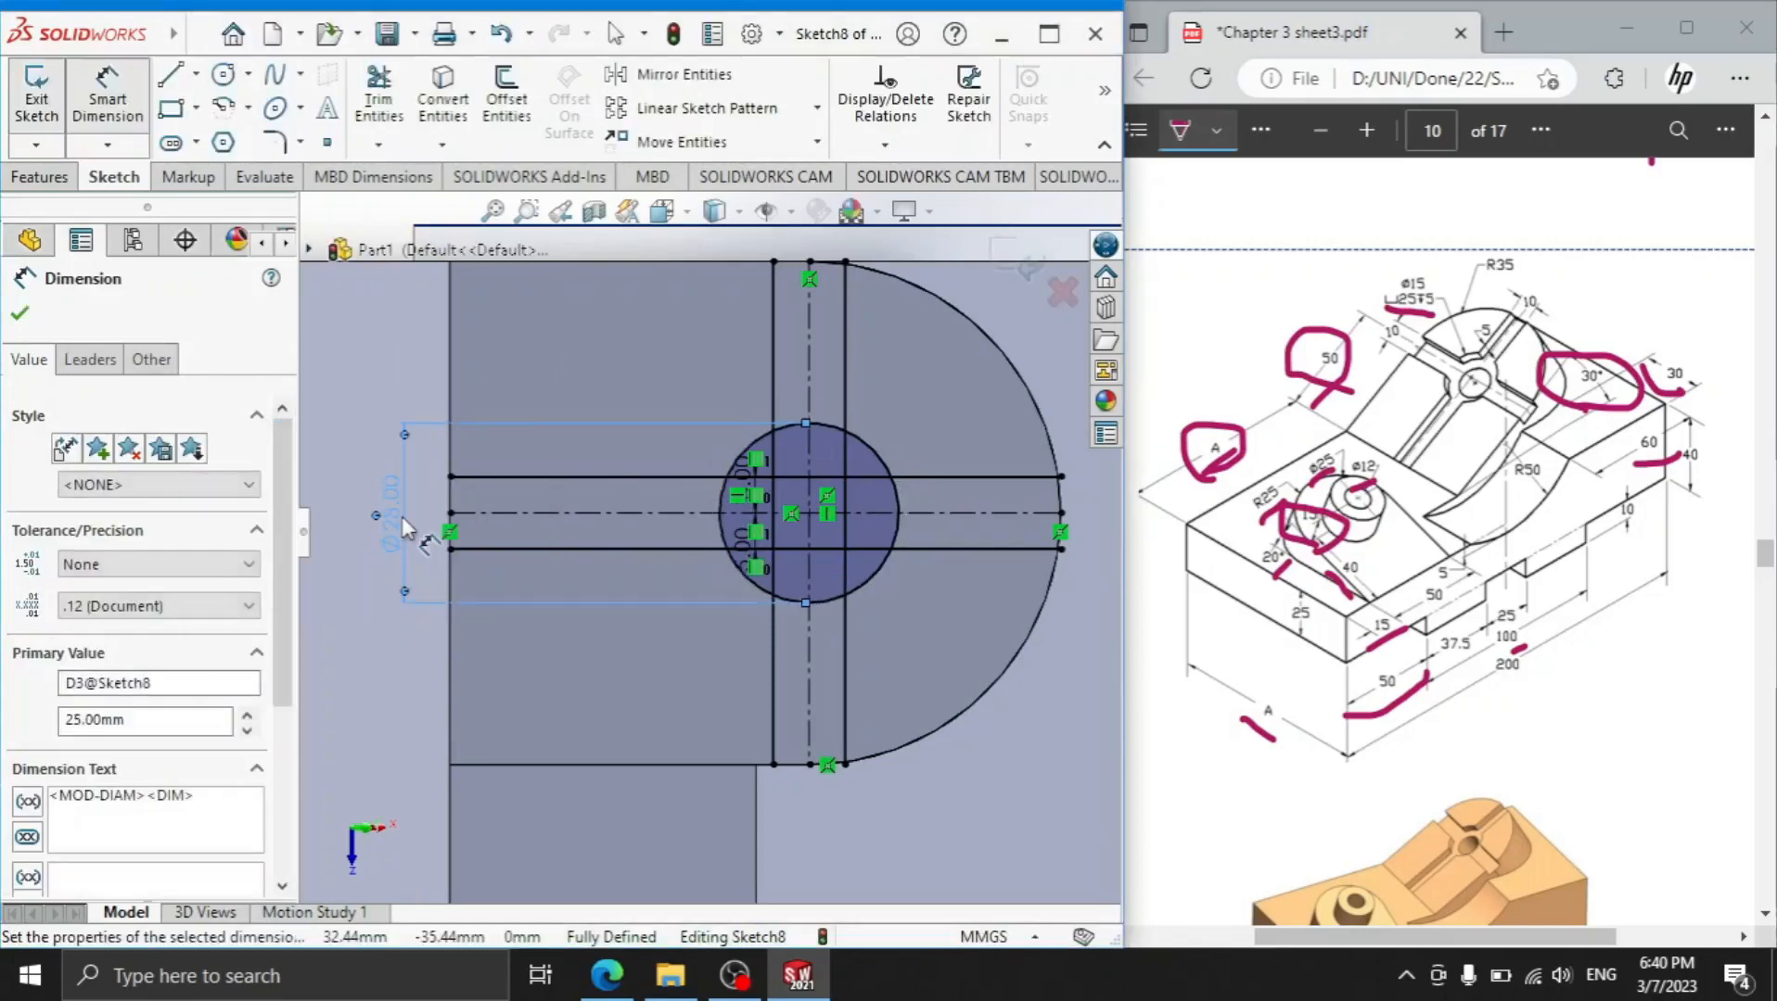
Trim the centerlines, slot lines and circle arcs inside the 25 mm circle to leave one open cross-shaped outline
click(51, 183)
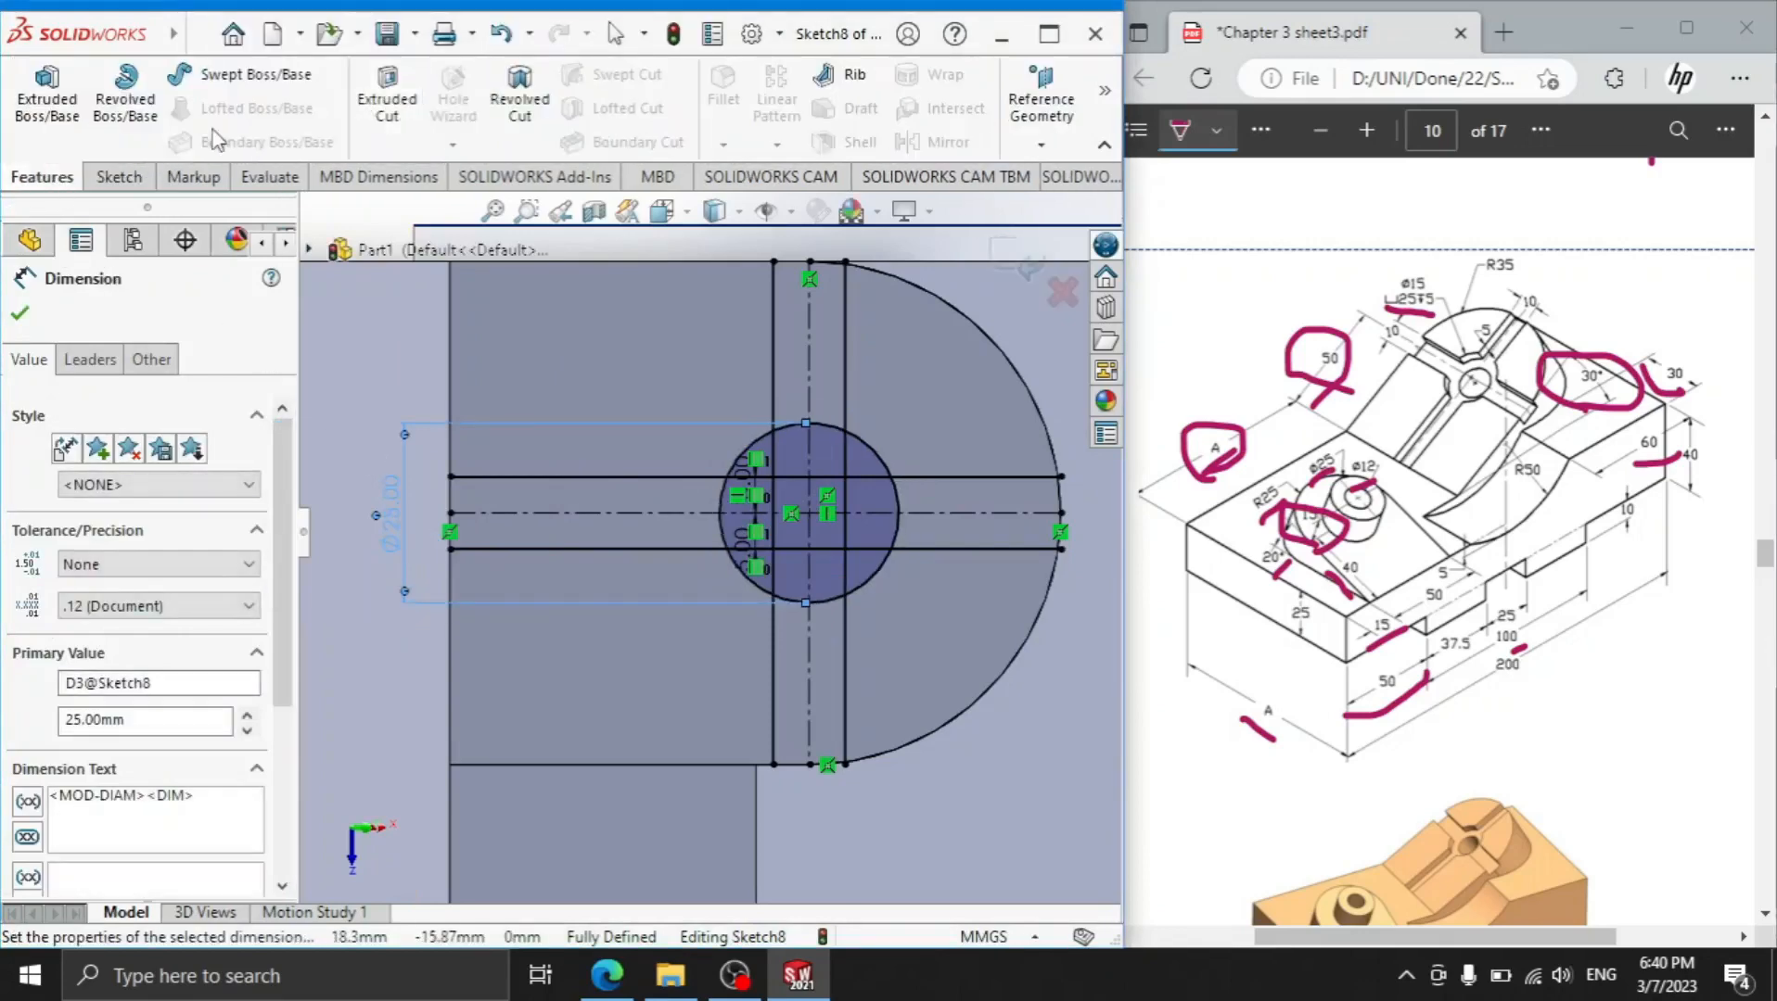
click(130, 177)
click(378, 99)
scroll(768, 379, down, 4)
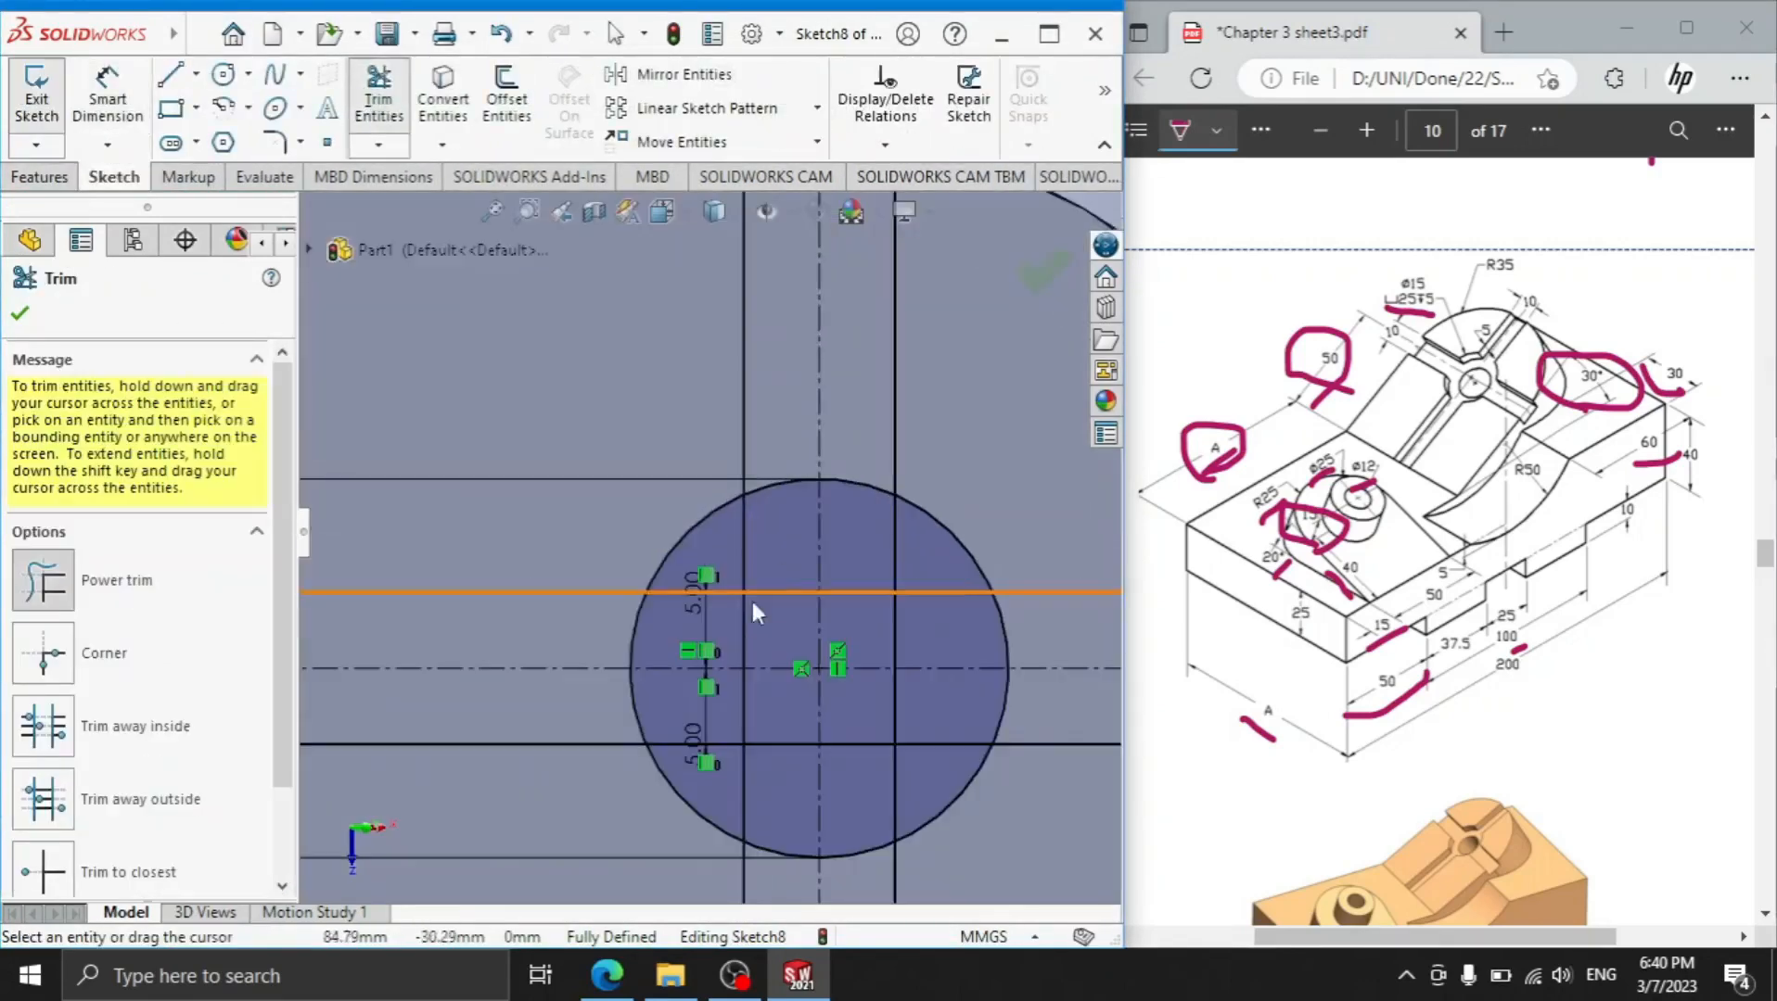
mouse_move(675, 684)
mouse_down()
mouse_move(695, 611)
mouse_move(834, 546)
mouse_move(934, 708)
mouse_move(801, 779)
mouse_move(729, 732)
mouse_move(799, 729)
mouse_move(886, 677)
mouse_move(818, 580)
mouse_move(805, 724)
mouse_move(926, 705)
mouse_move(1027, 655)
mouse_up()
drag(880, 603, 840, 459)
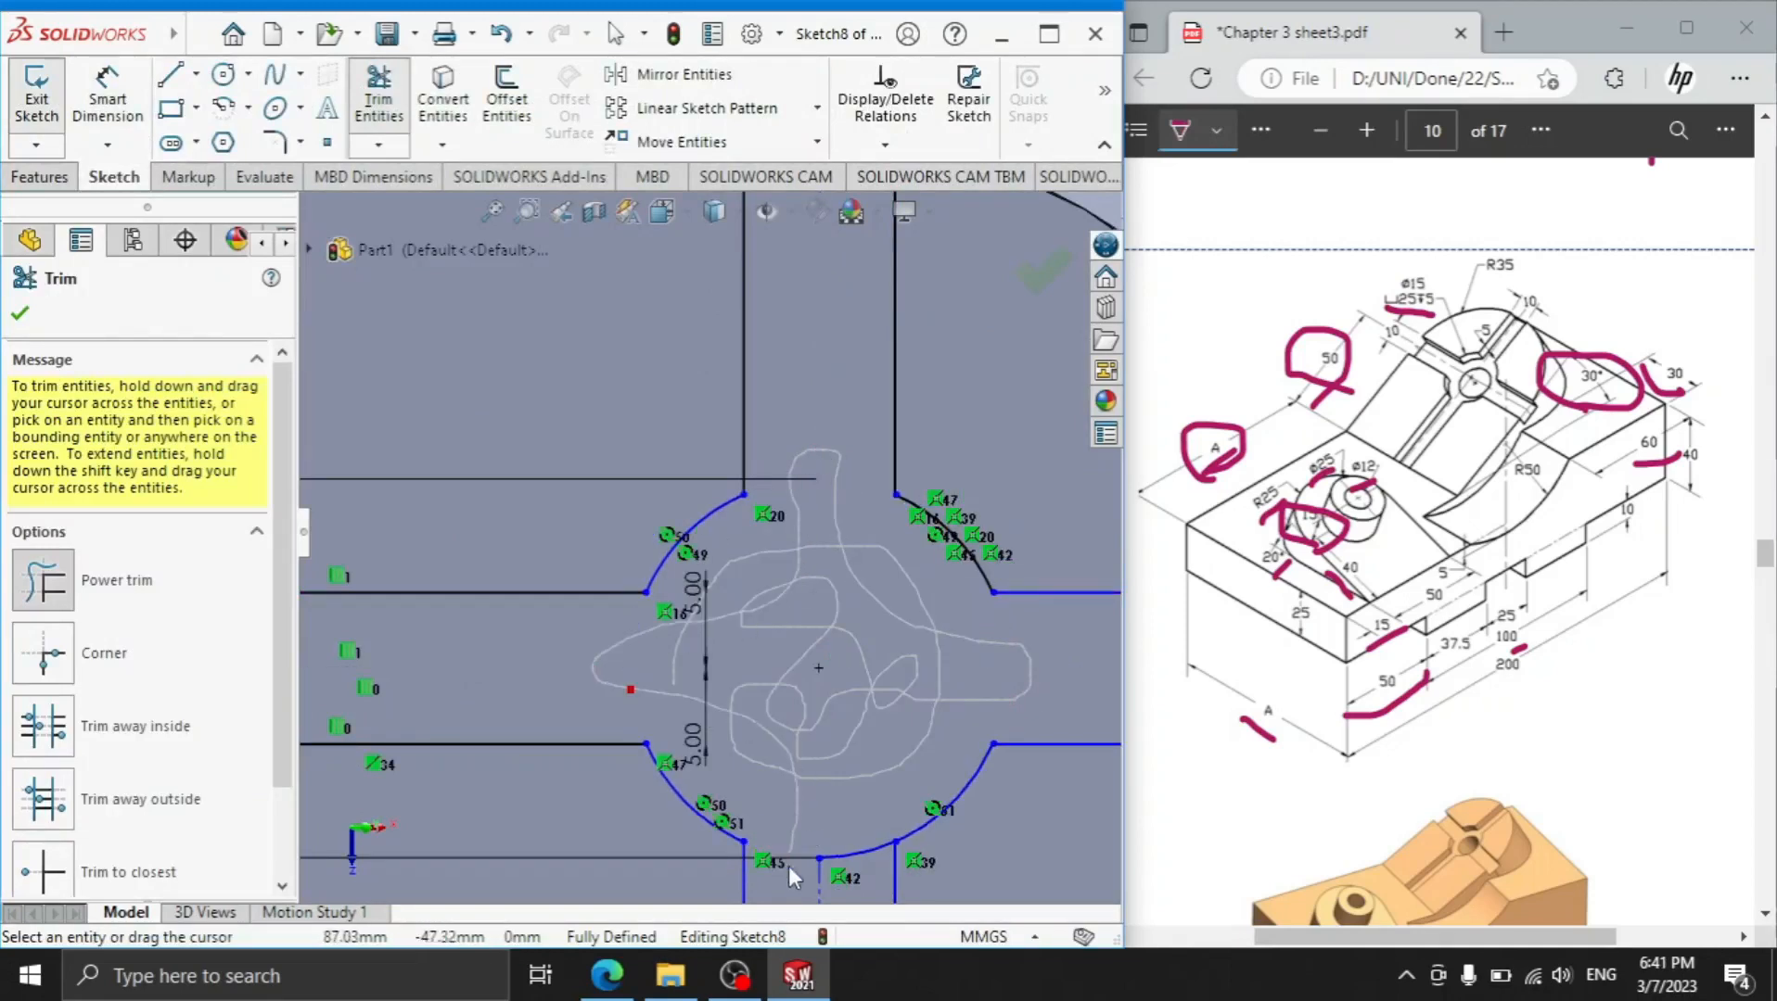
drag(857, 819, 858, 818)
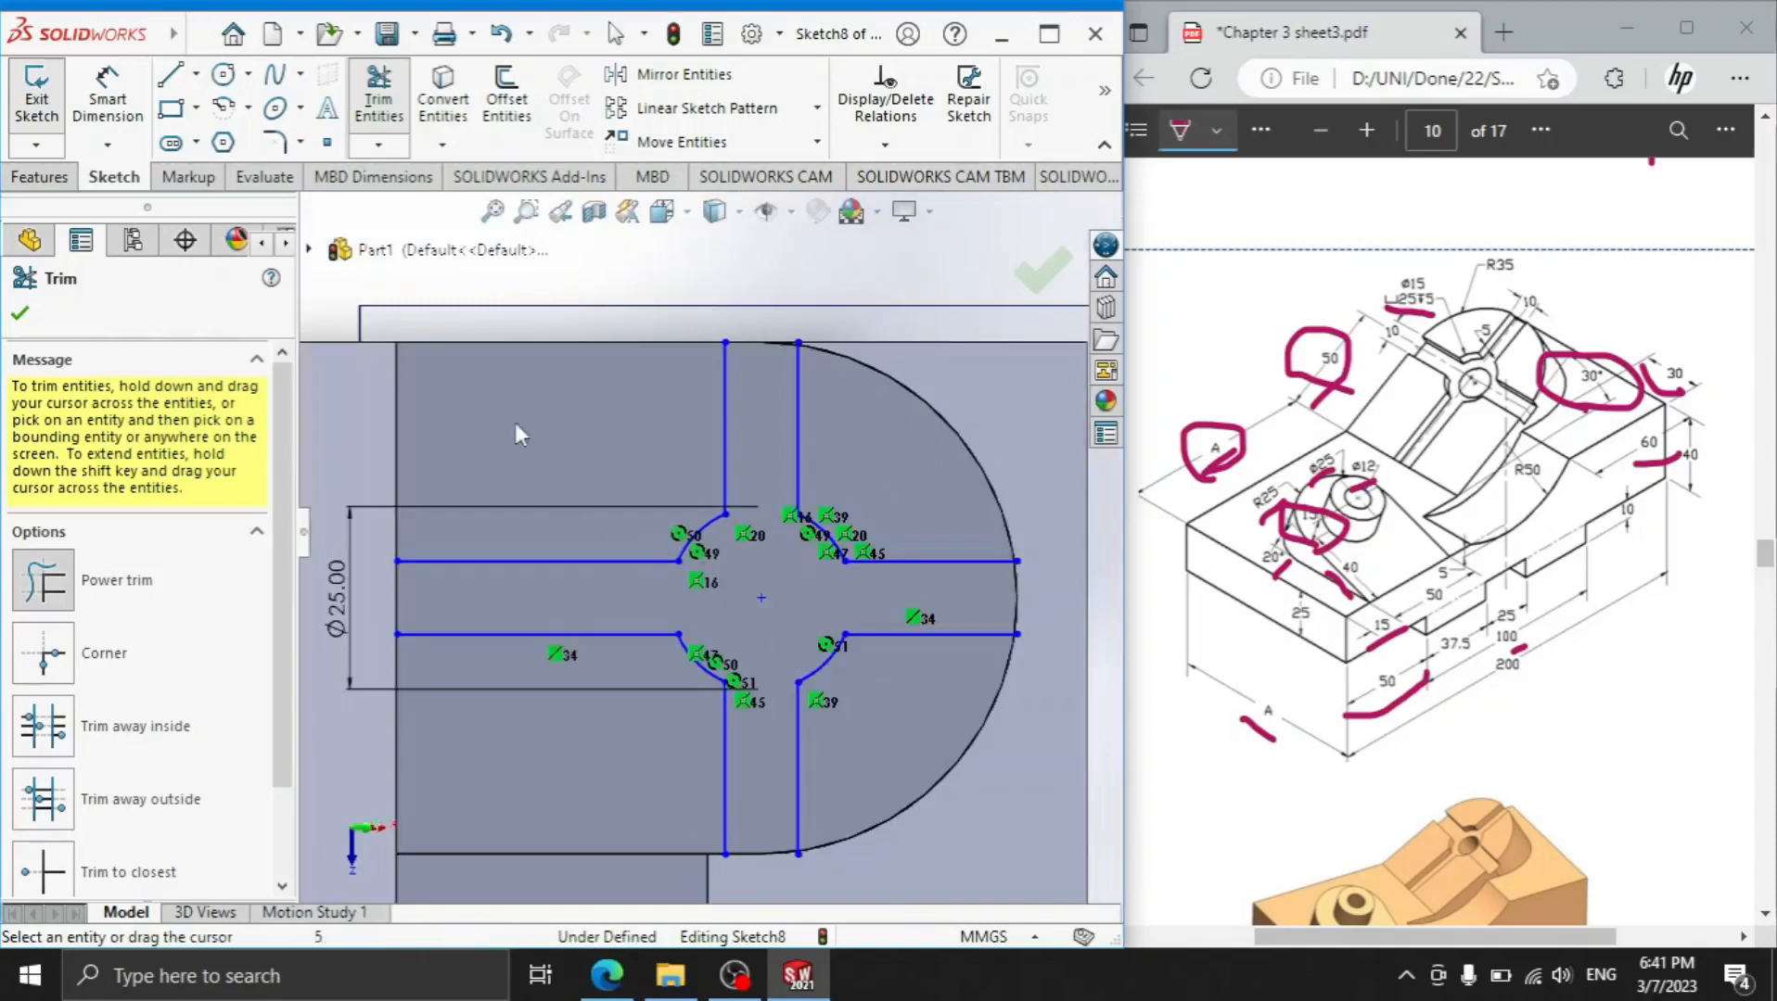
Draw lines closing the cross outline's upper end and its end at the rounded side of the face
click(169, 74)
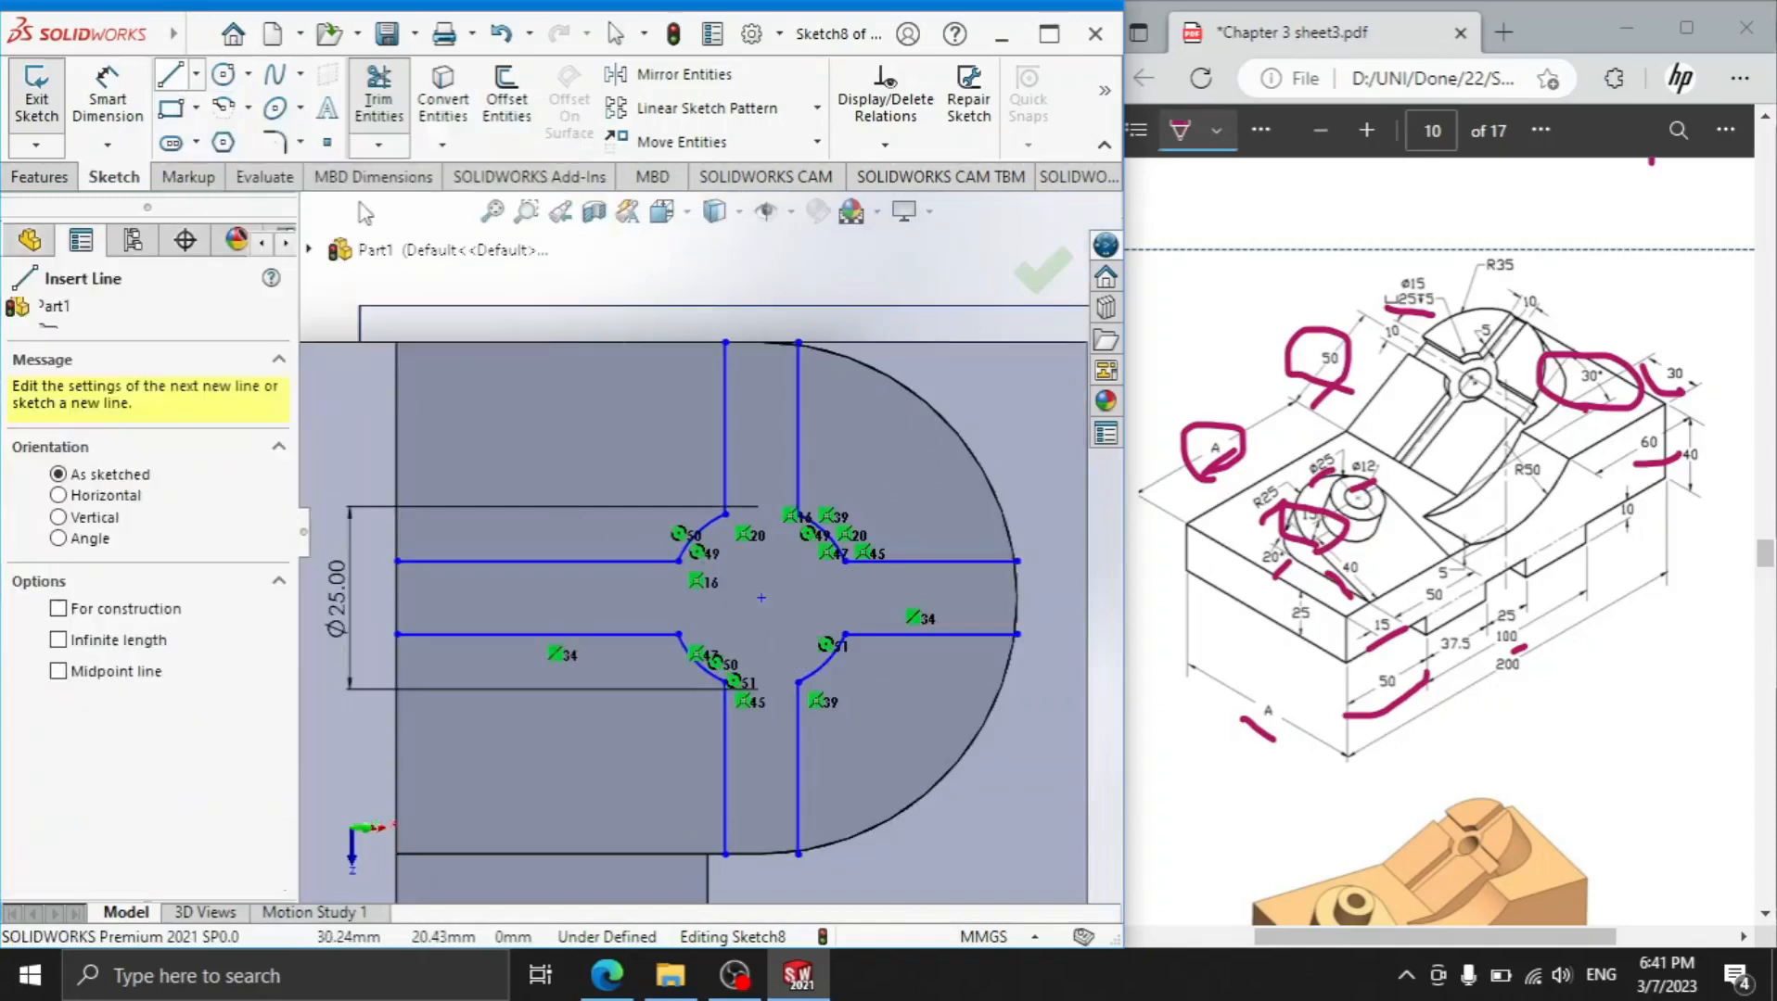
scroll(714, 347, down, 3)
click(762, 376)
click(826, 375)
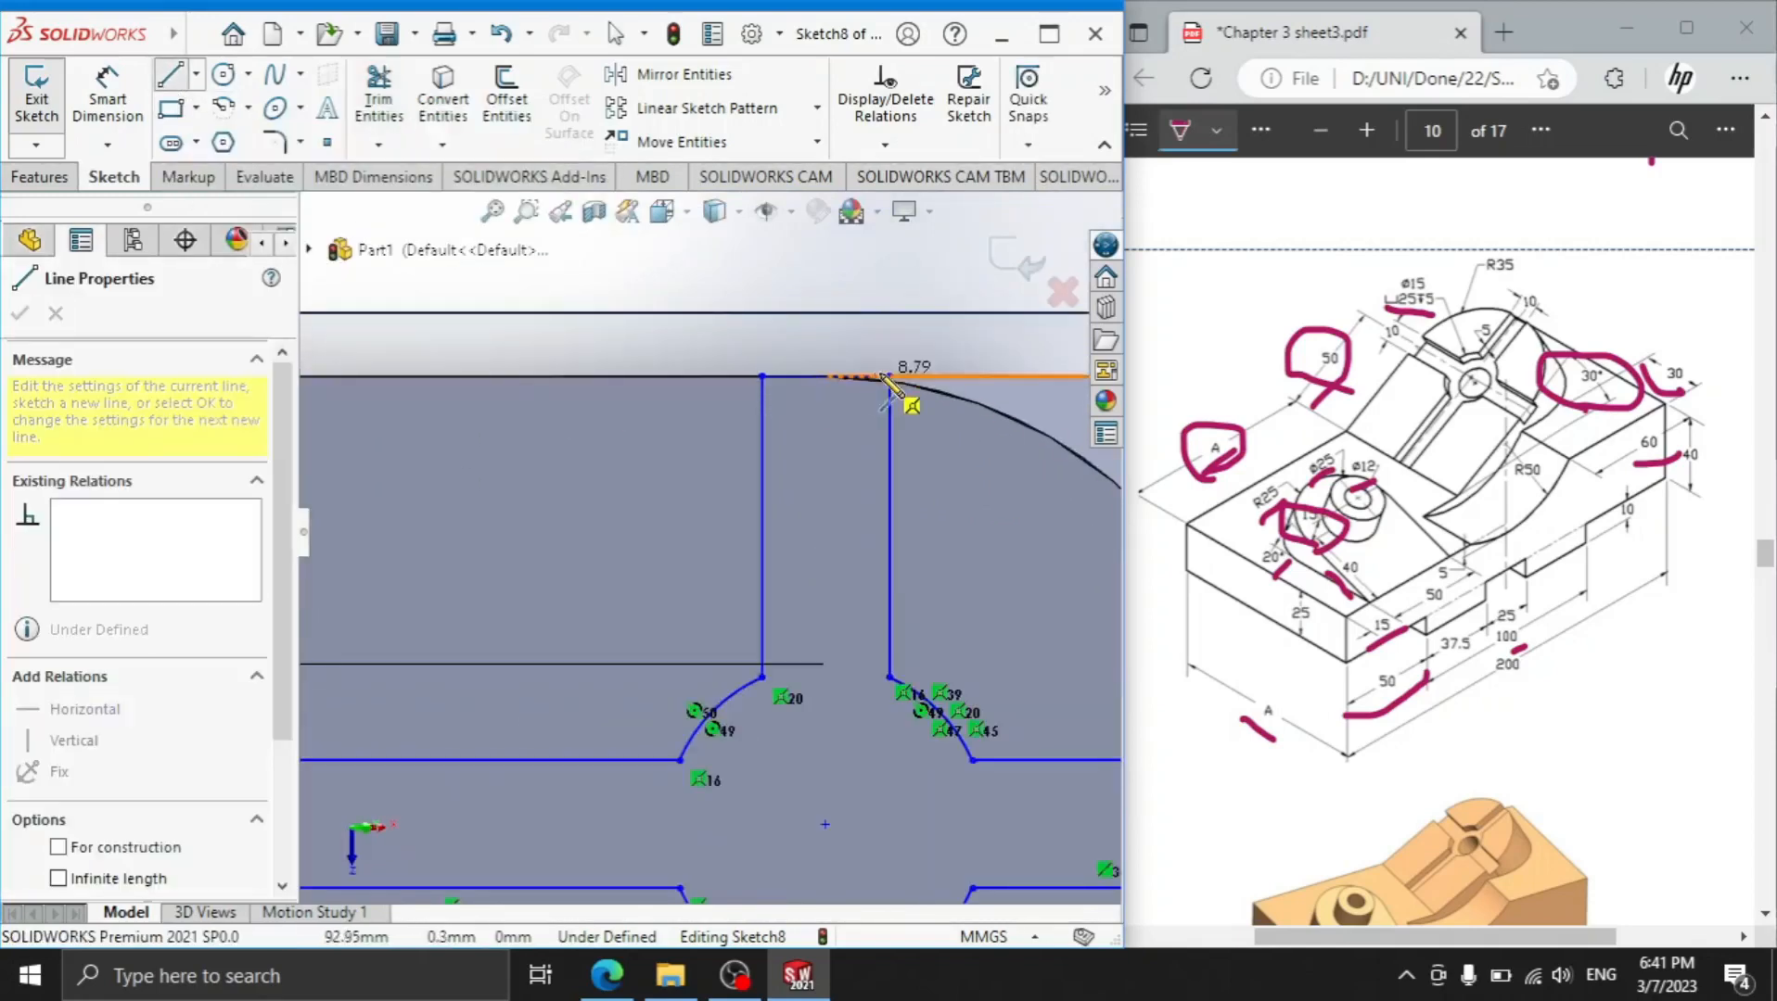
scroll(1040, 524, up, 2)
scroll(1040, 523, up, 2)
scroll(741, 452, down, 3)
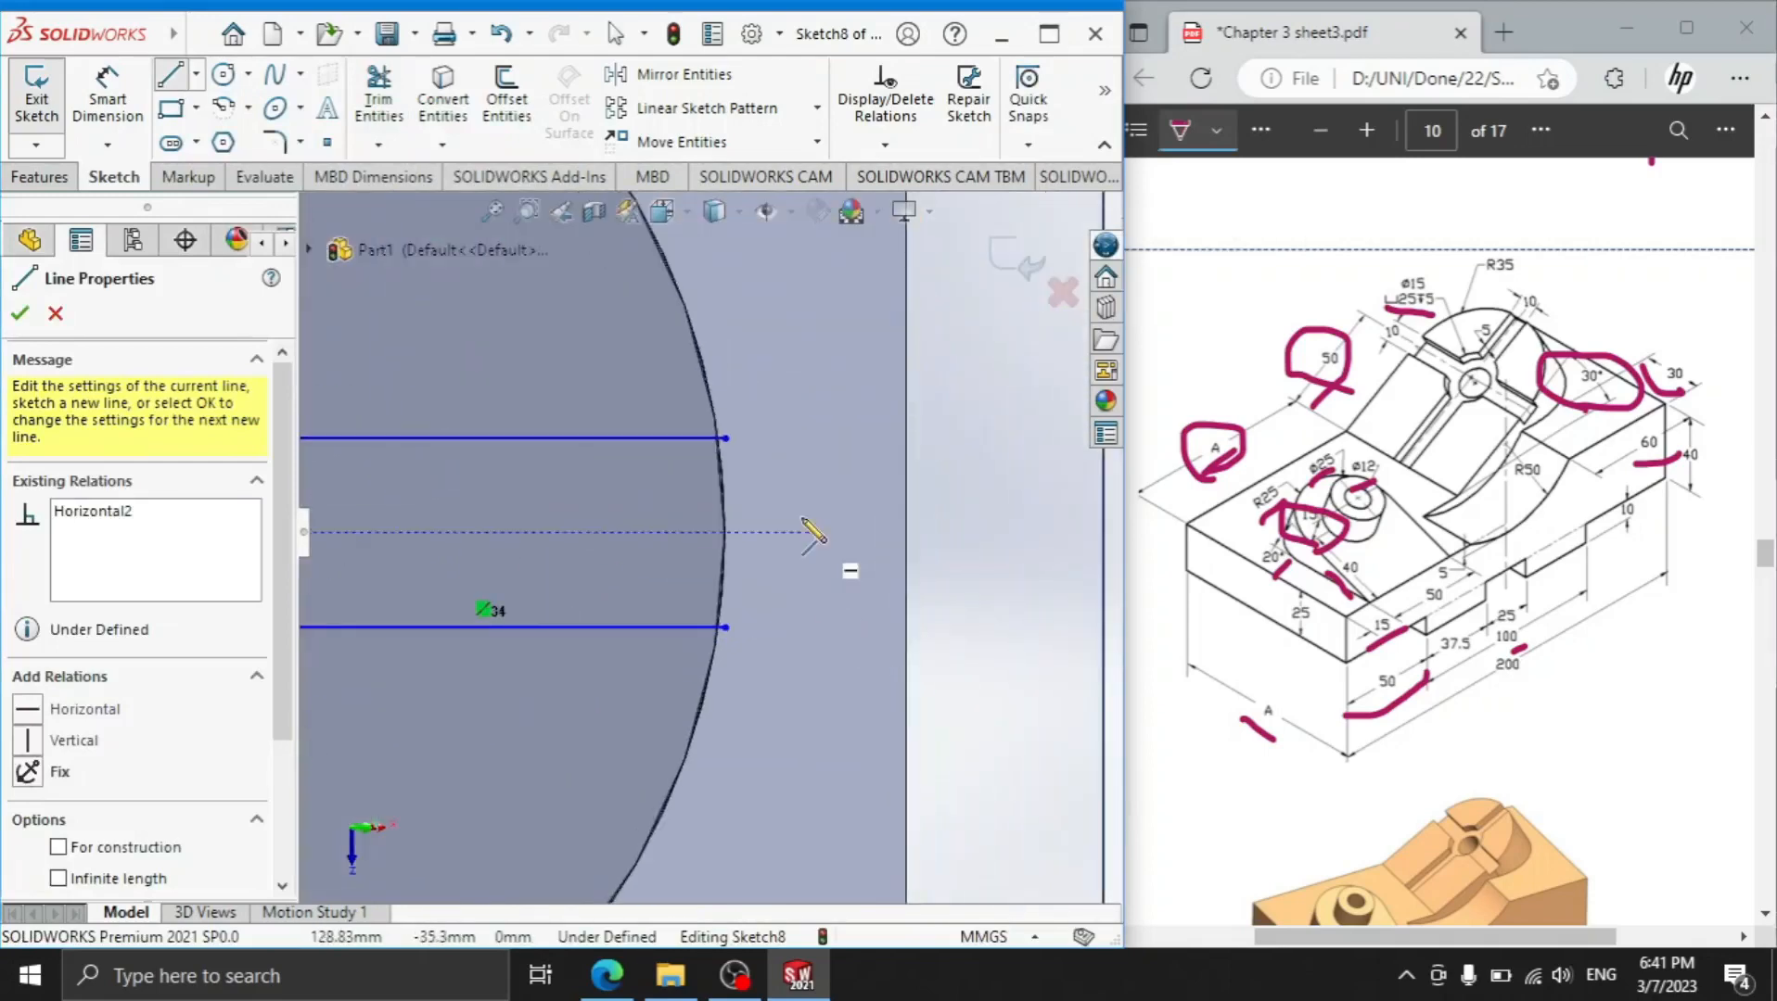
click(725, 438)
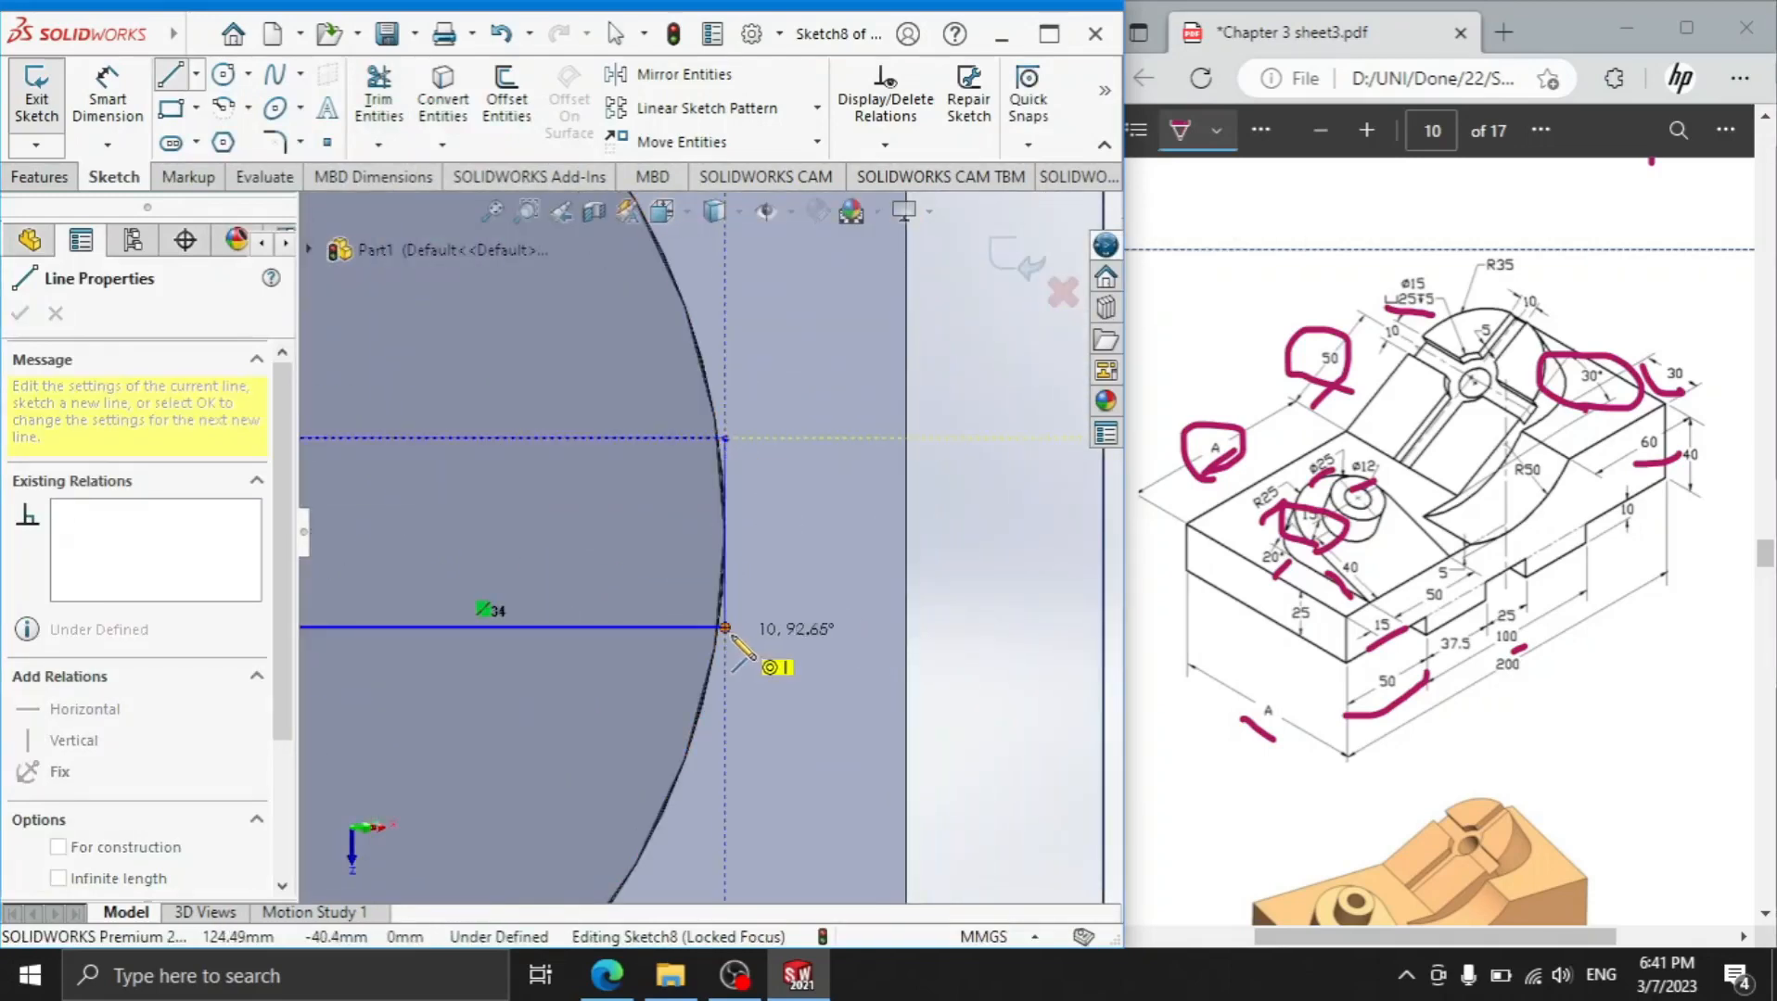
click(725, 627)
Draw lines closing the cross outline's lower end and its end on the face's straight edge
scroll(733, 627, up, 2)
scroll(568, 733, down, 4)
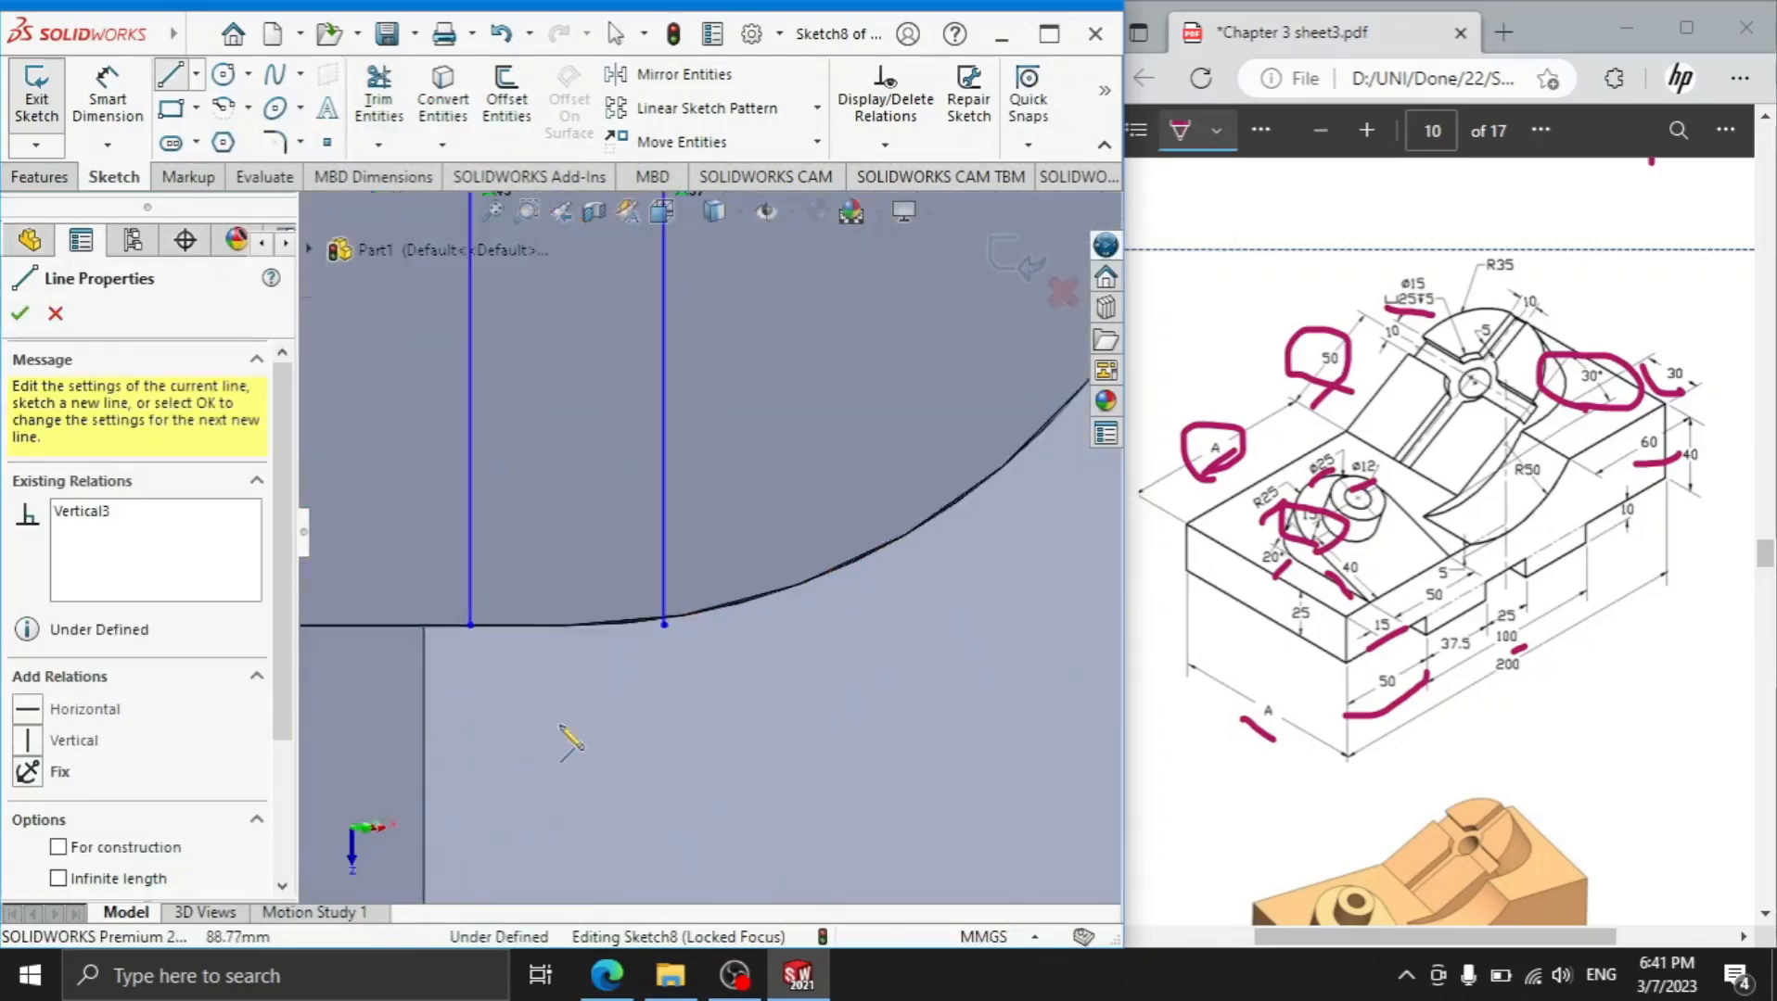
click(470, 628)
scroll(470, 627, down, 3)
scroll(820, 560, up, 4)
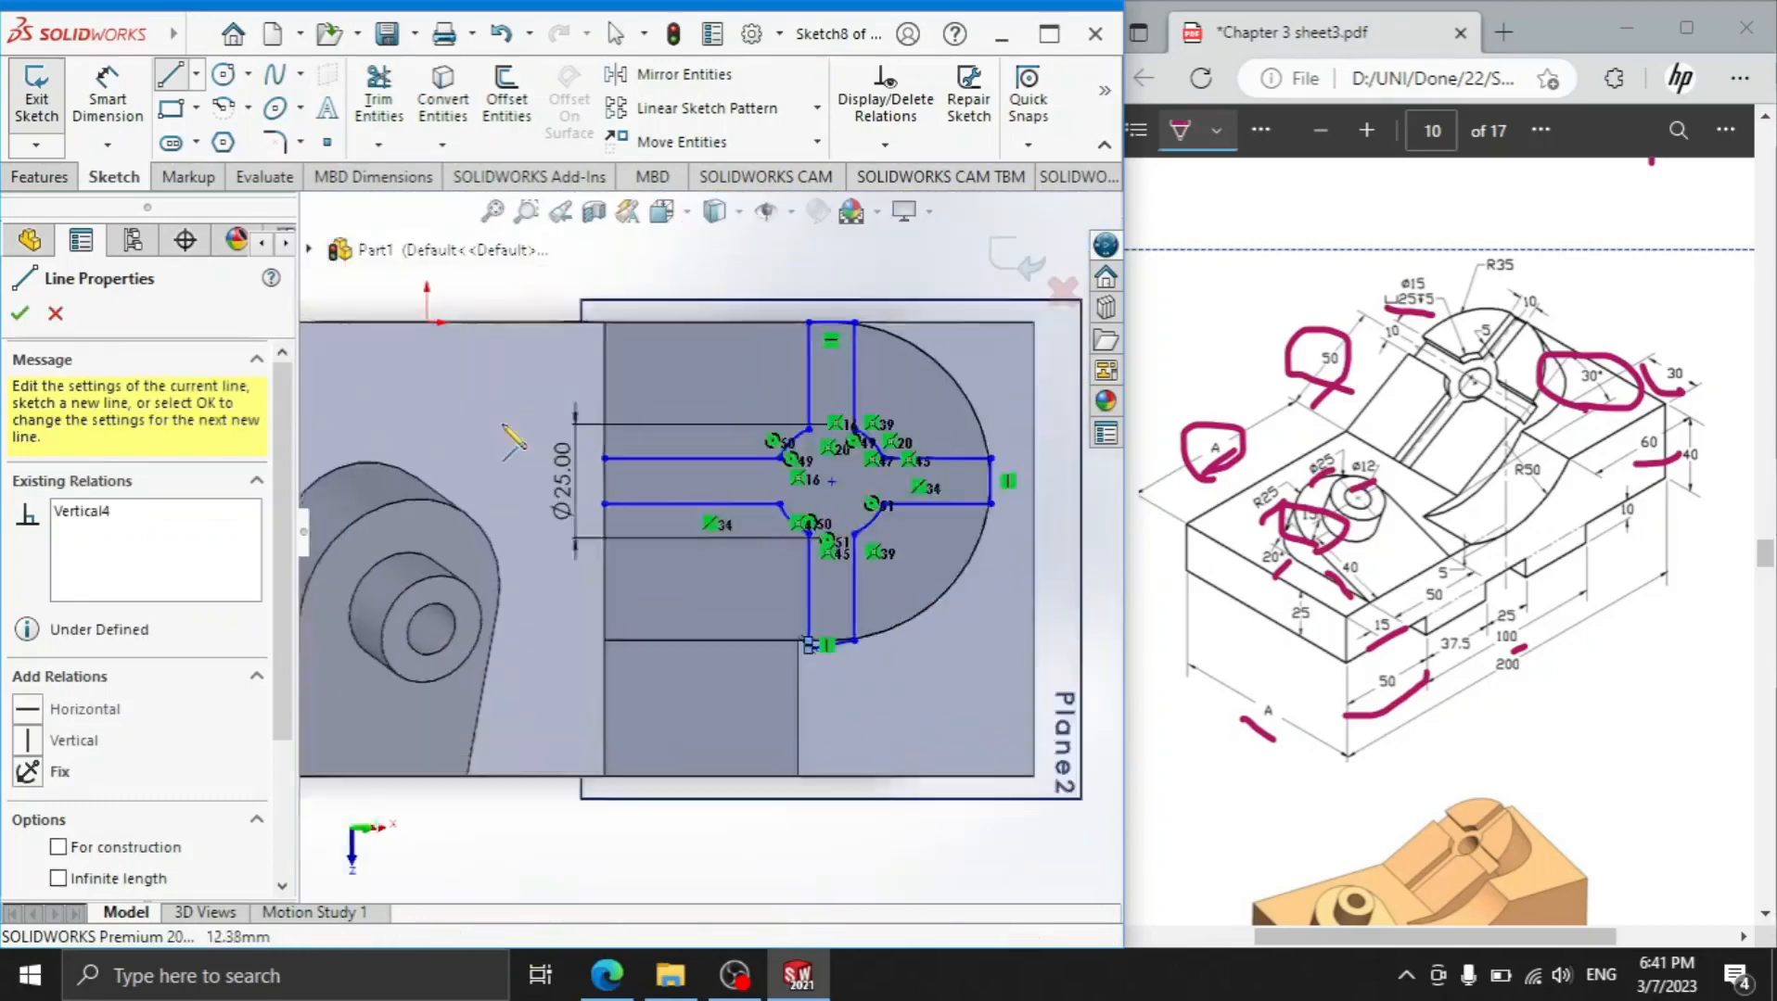
click(863, 695)
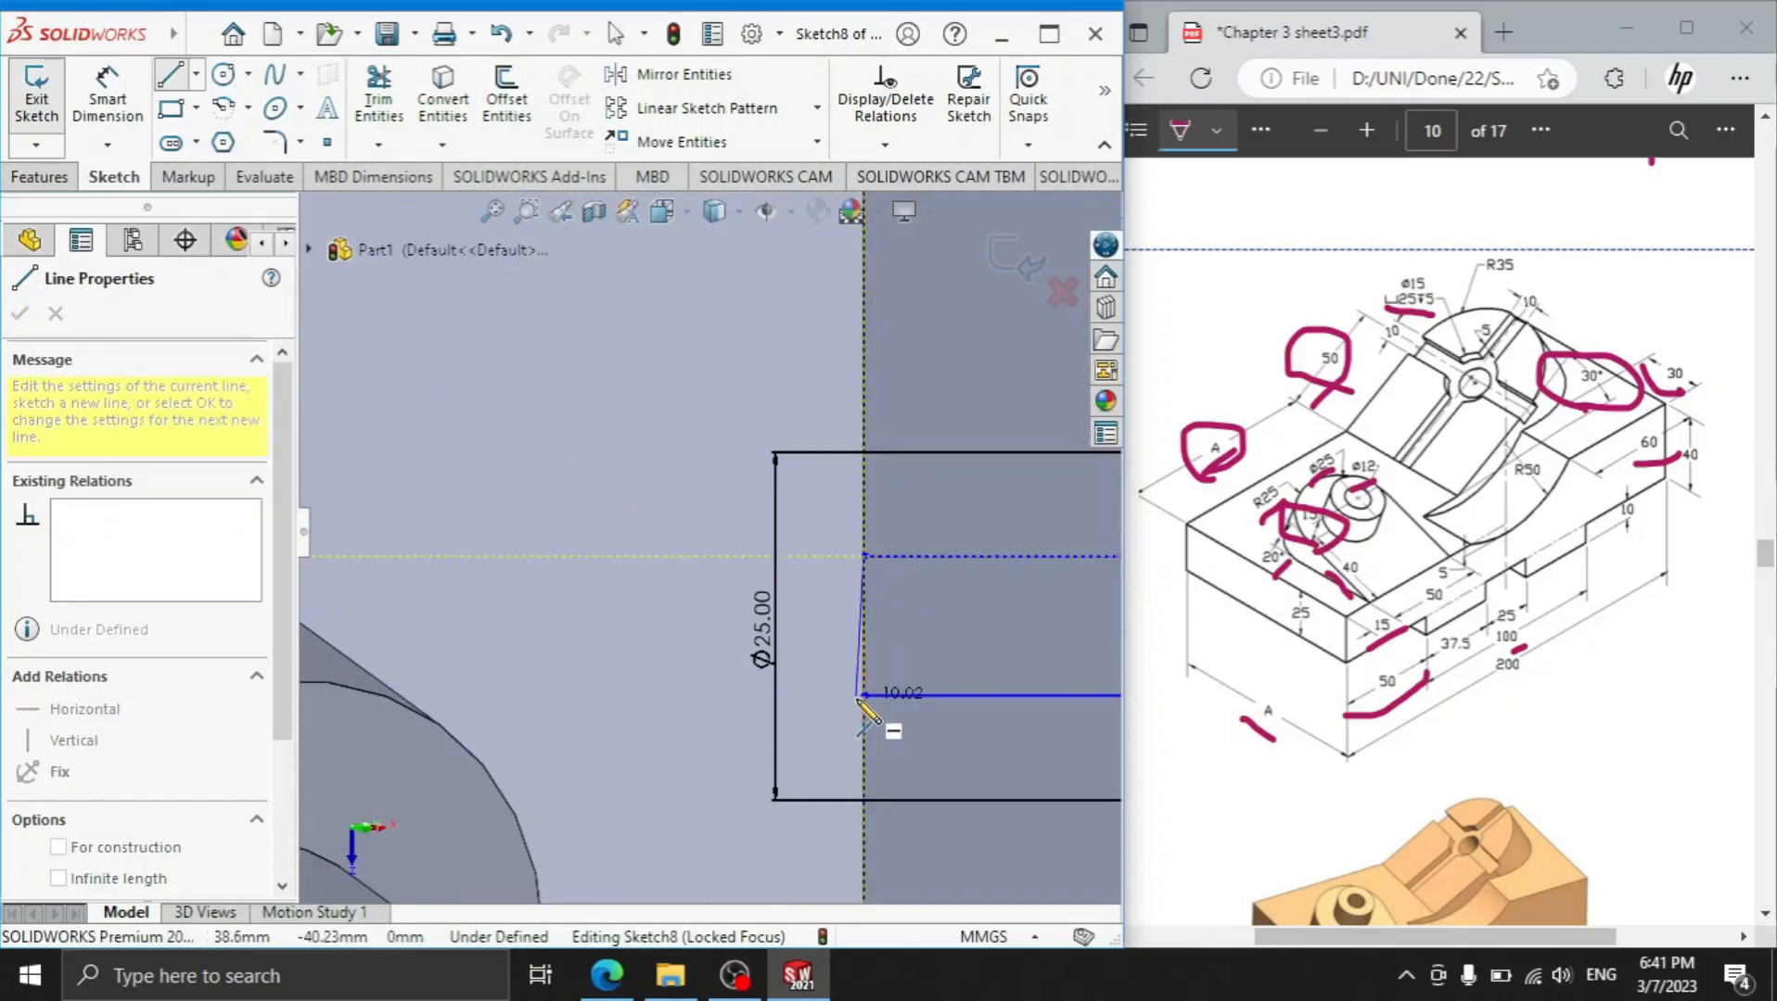
right_click(881, 649)
click(682, 536)
scroll(686, 533, down, 3)
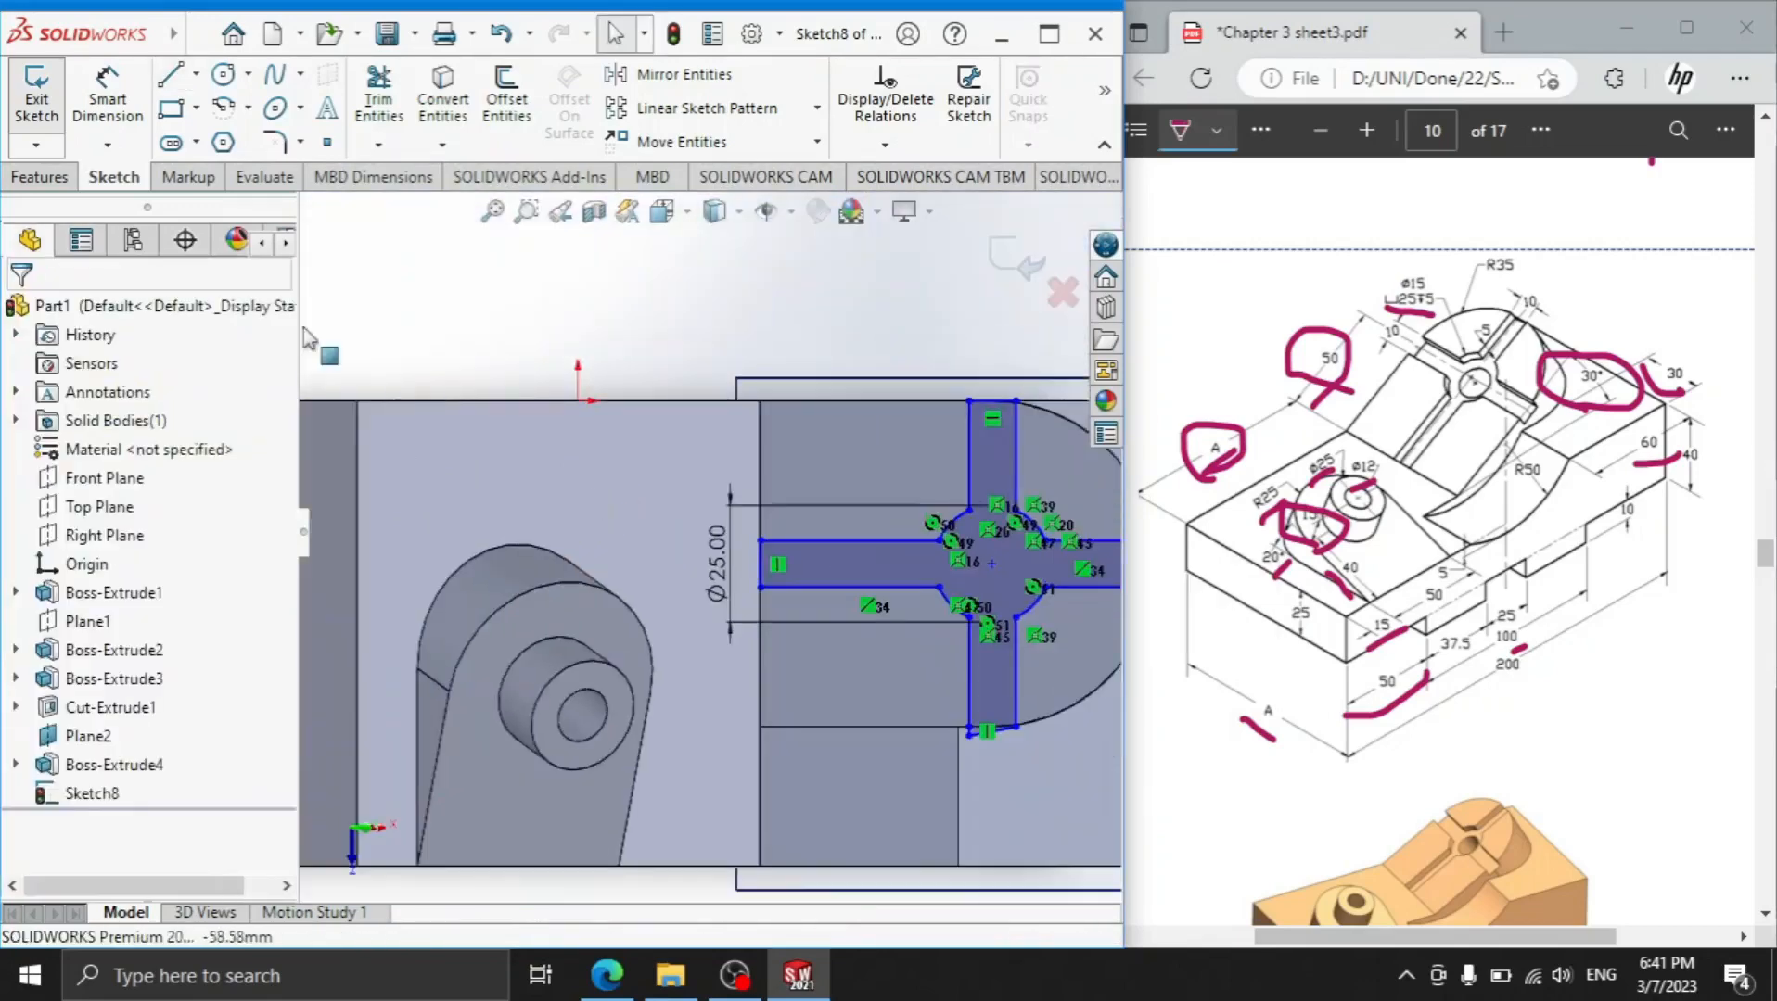
Cut the closed cross profile into the inclined boss with a 5 mm blind Extruded Cut
click(39, 176)
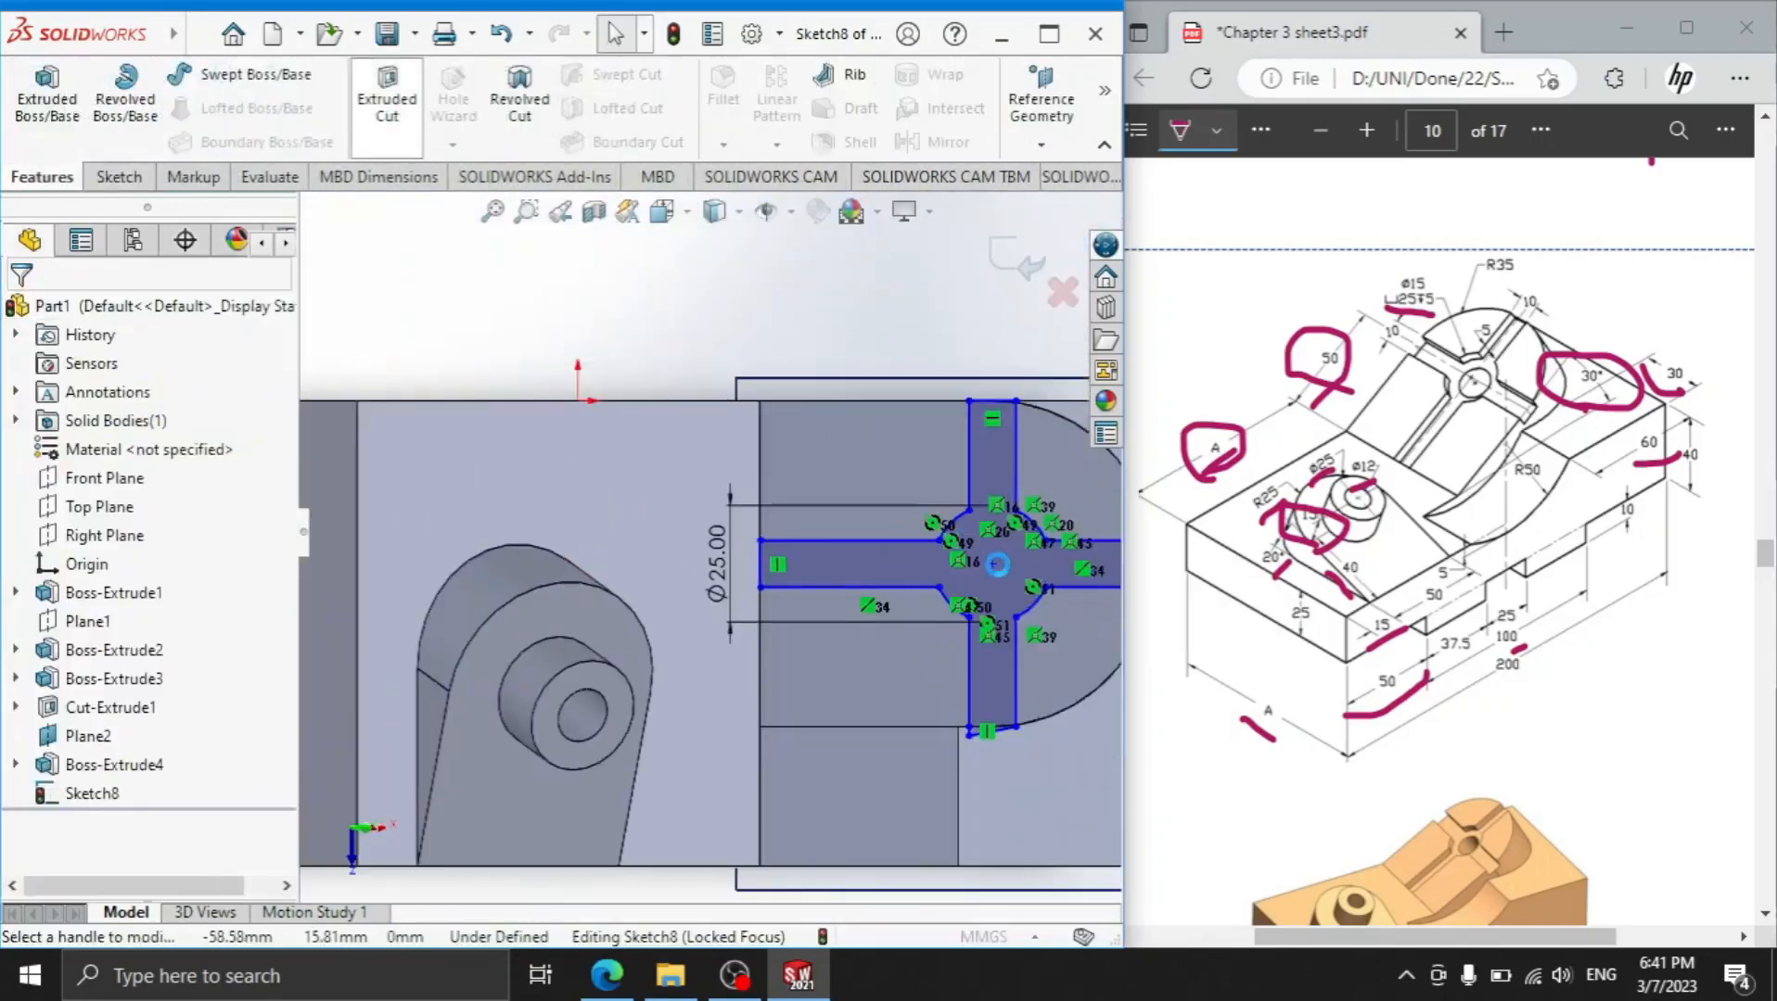
click(387, 92)
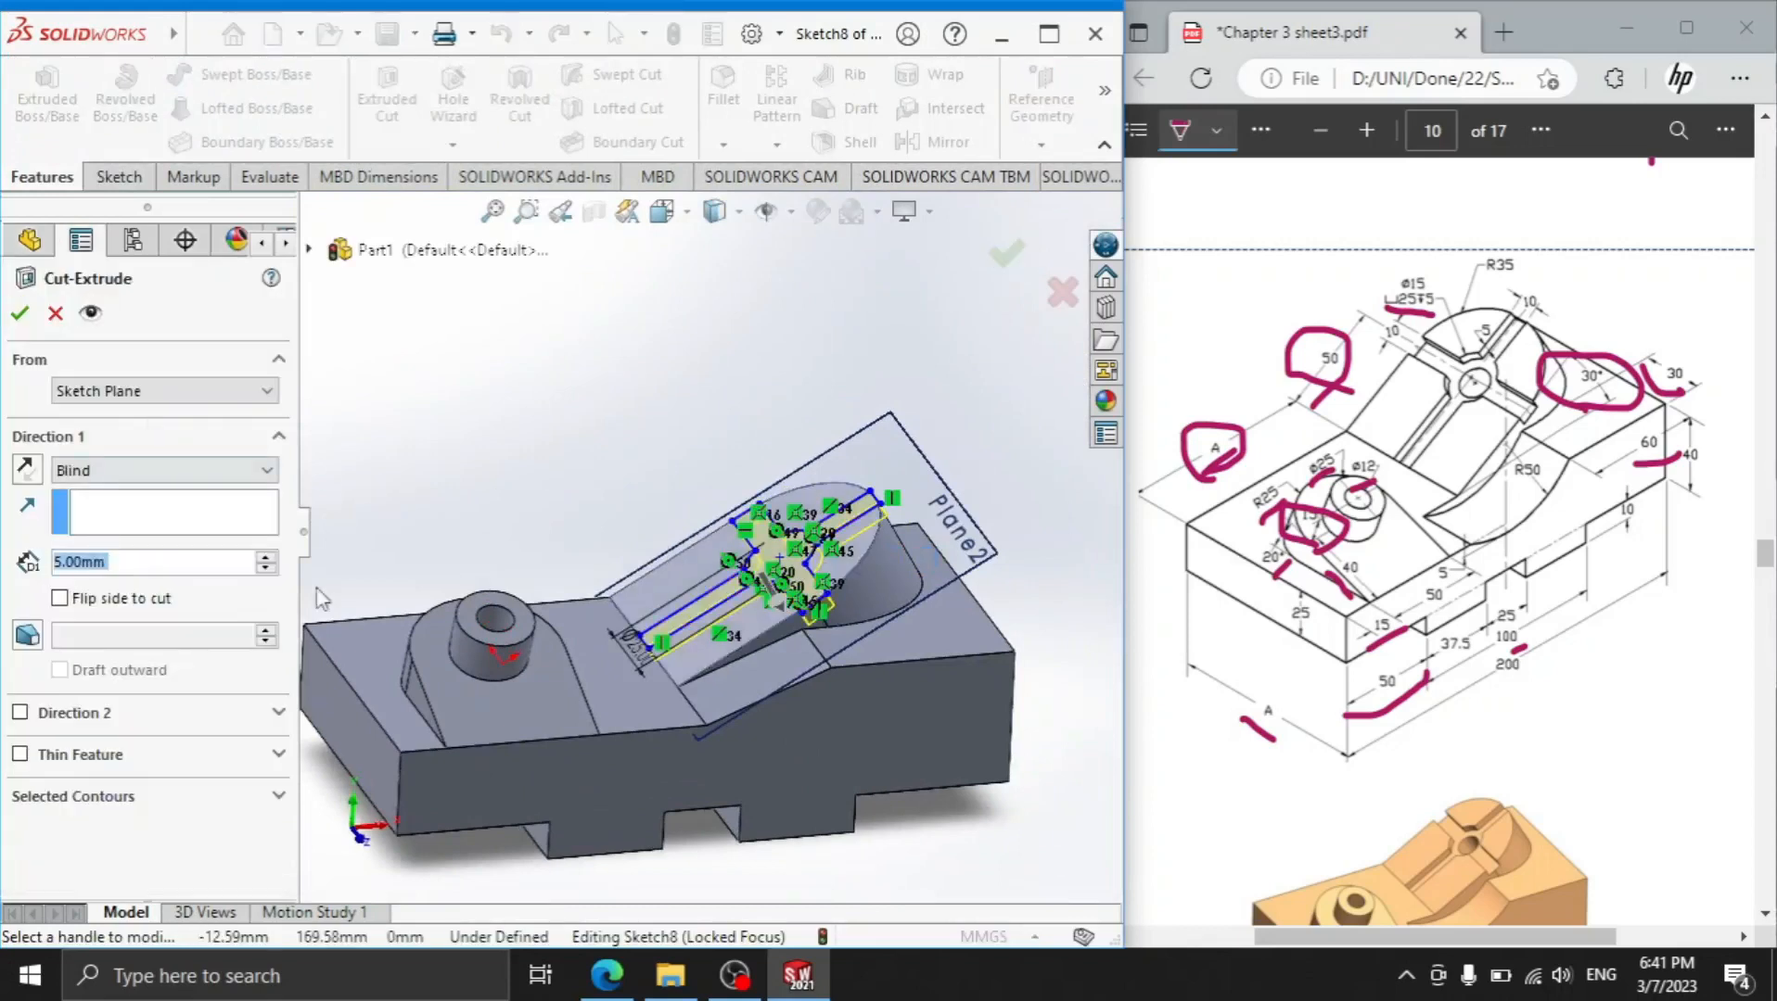
click(21, 315)
Start a sketch on the crossing slots' floor and draw a circle about 17 mm in diameter at the central recess's centre
click(782, 569)
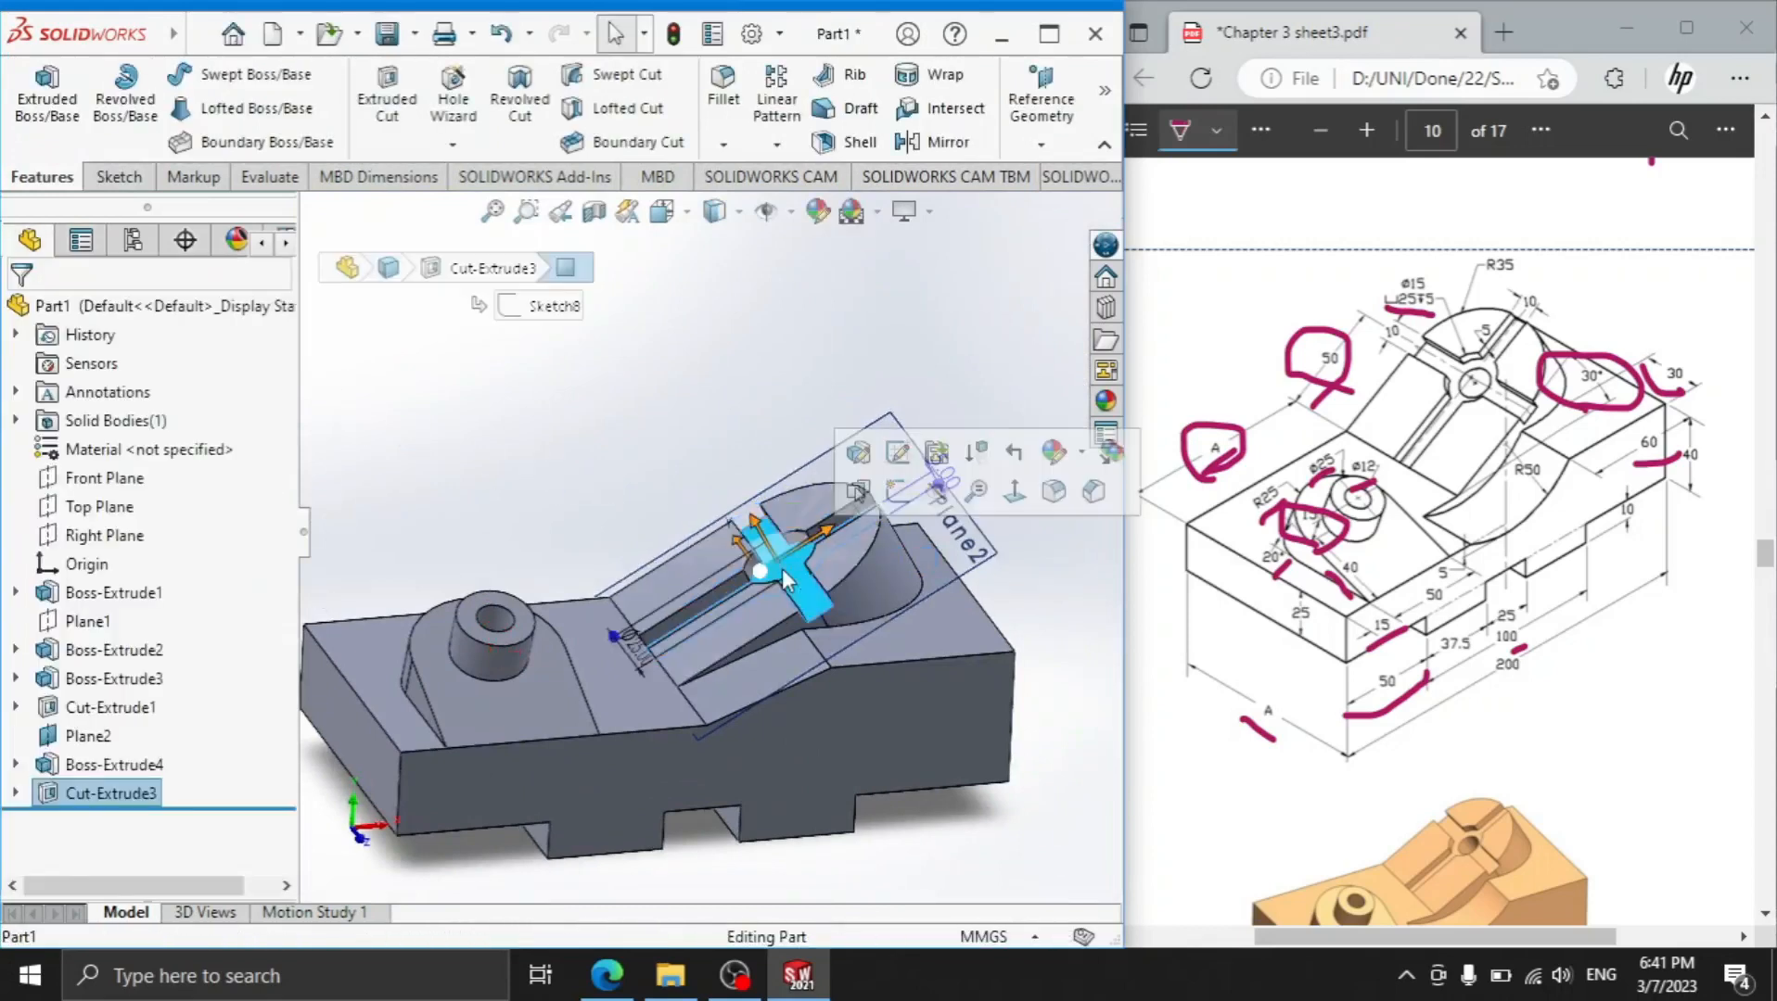
click(895, 492)
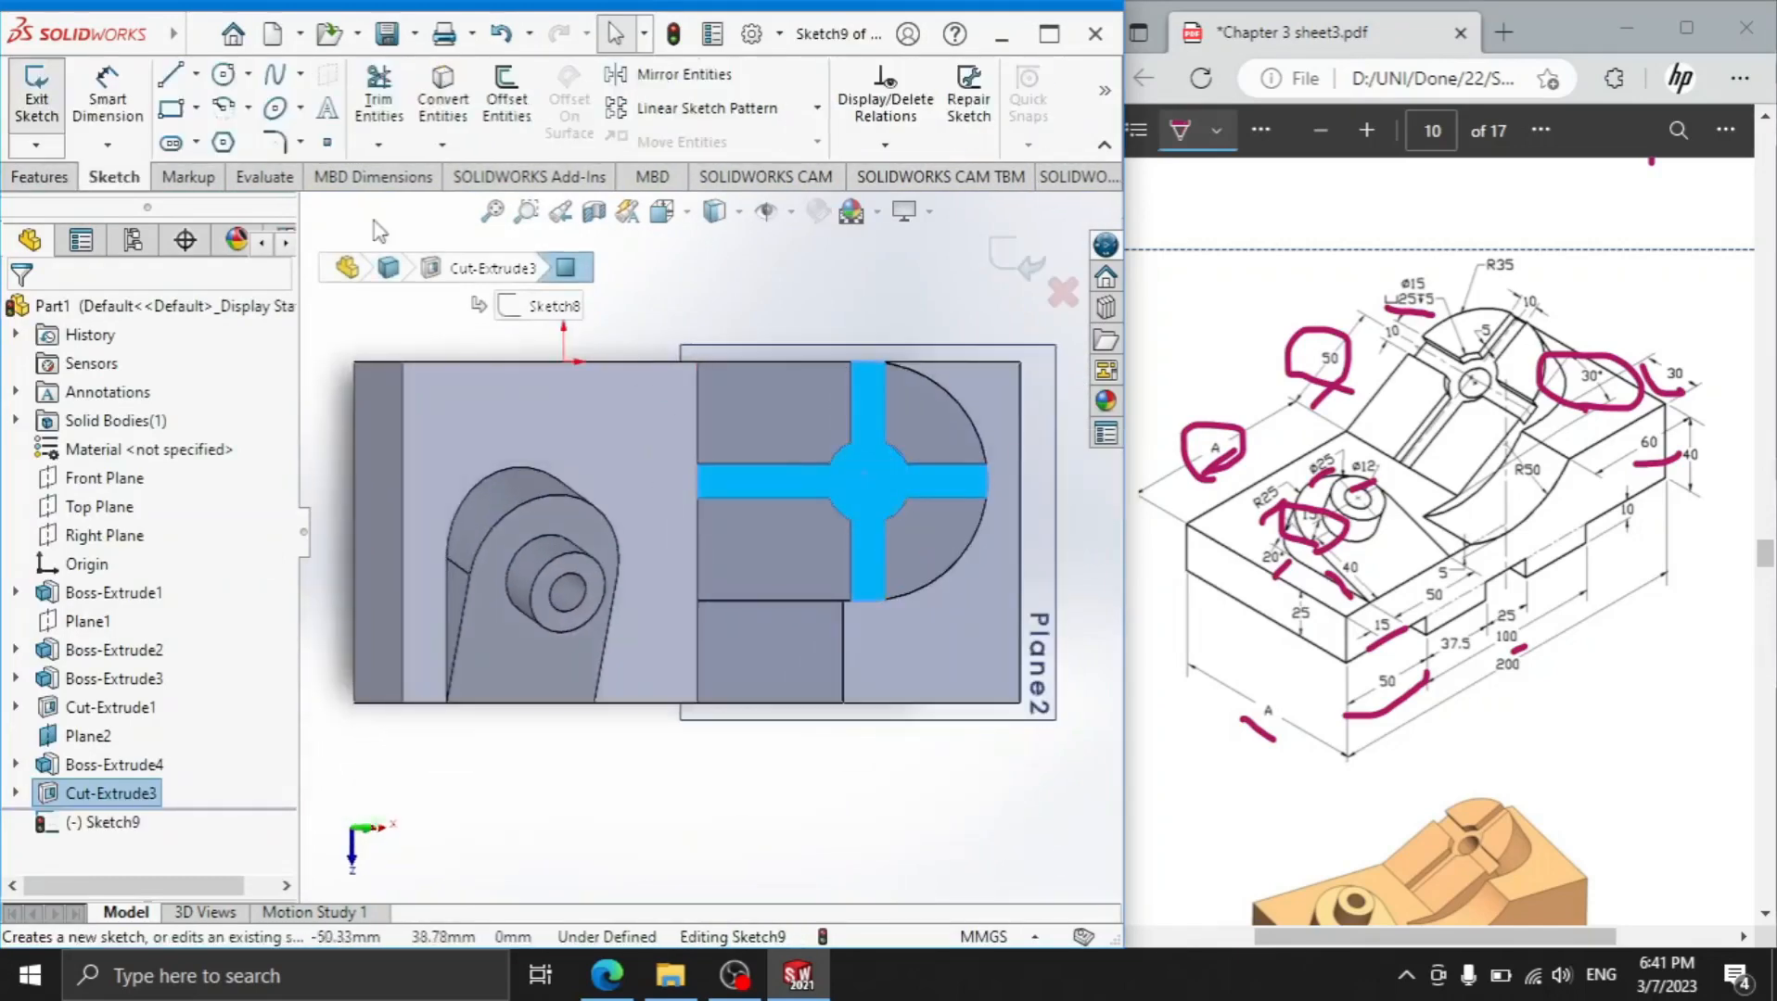
click(223, 79)
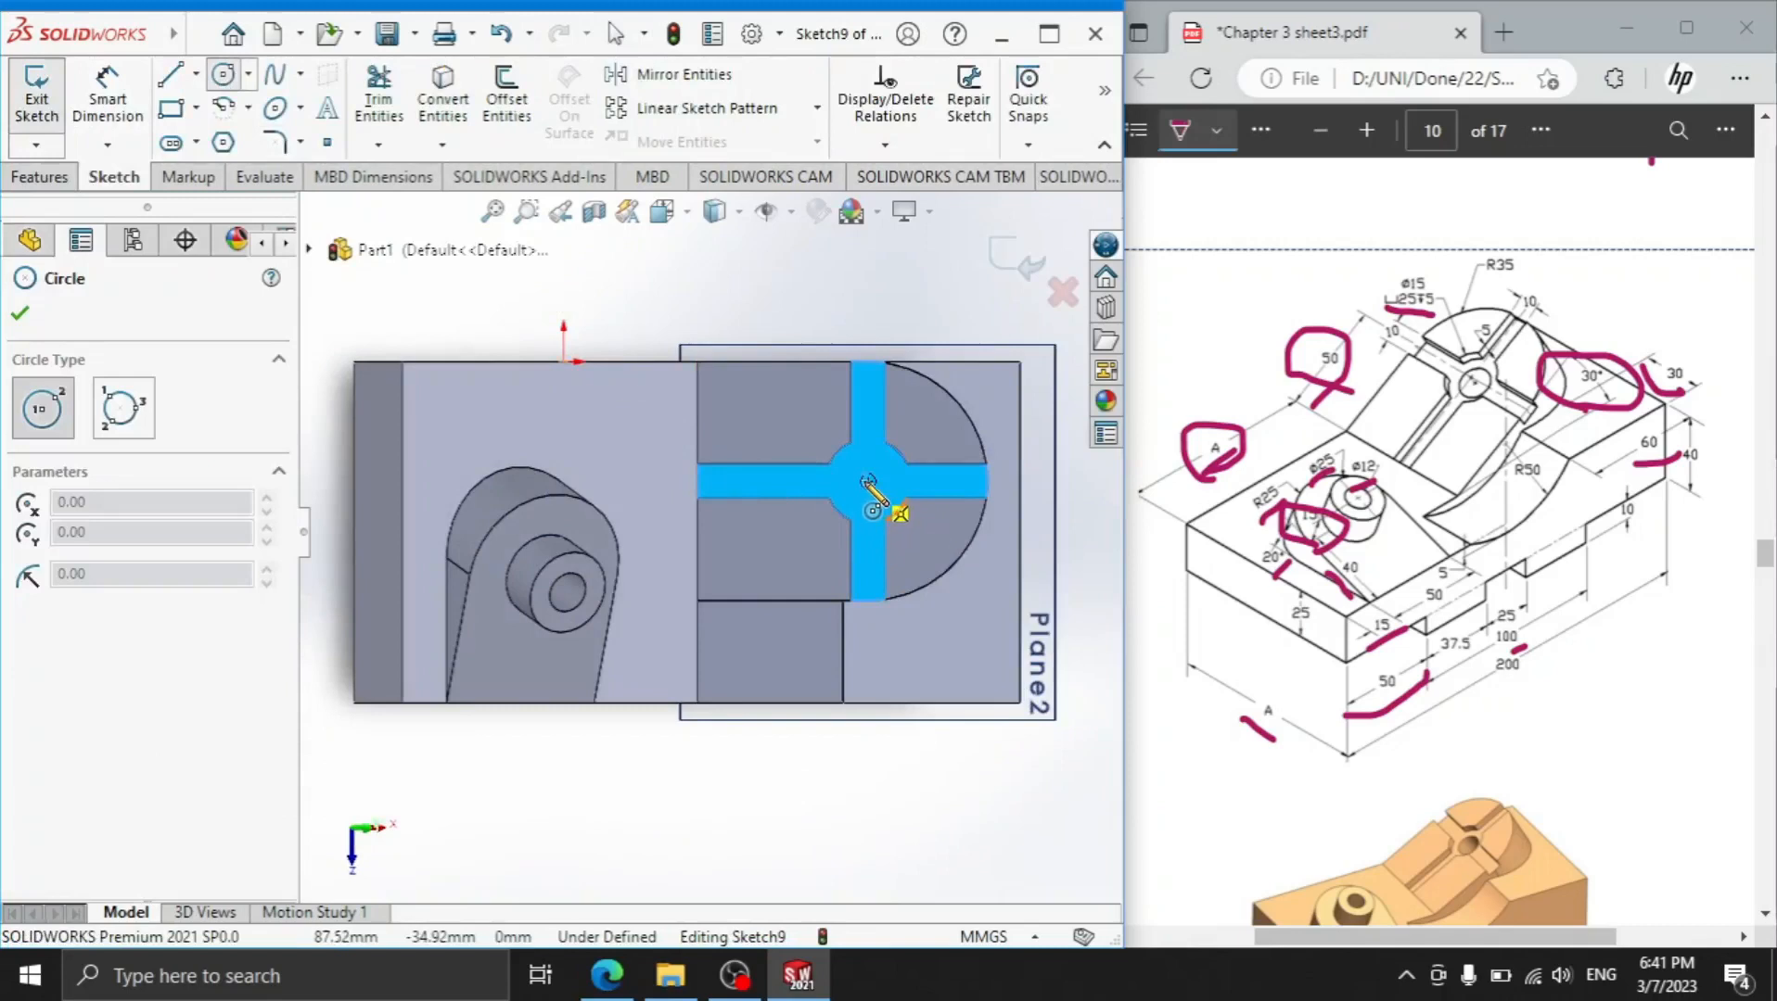
click(868, 481)
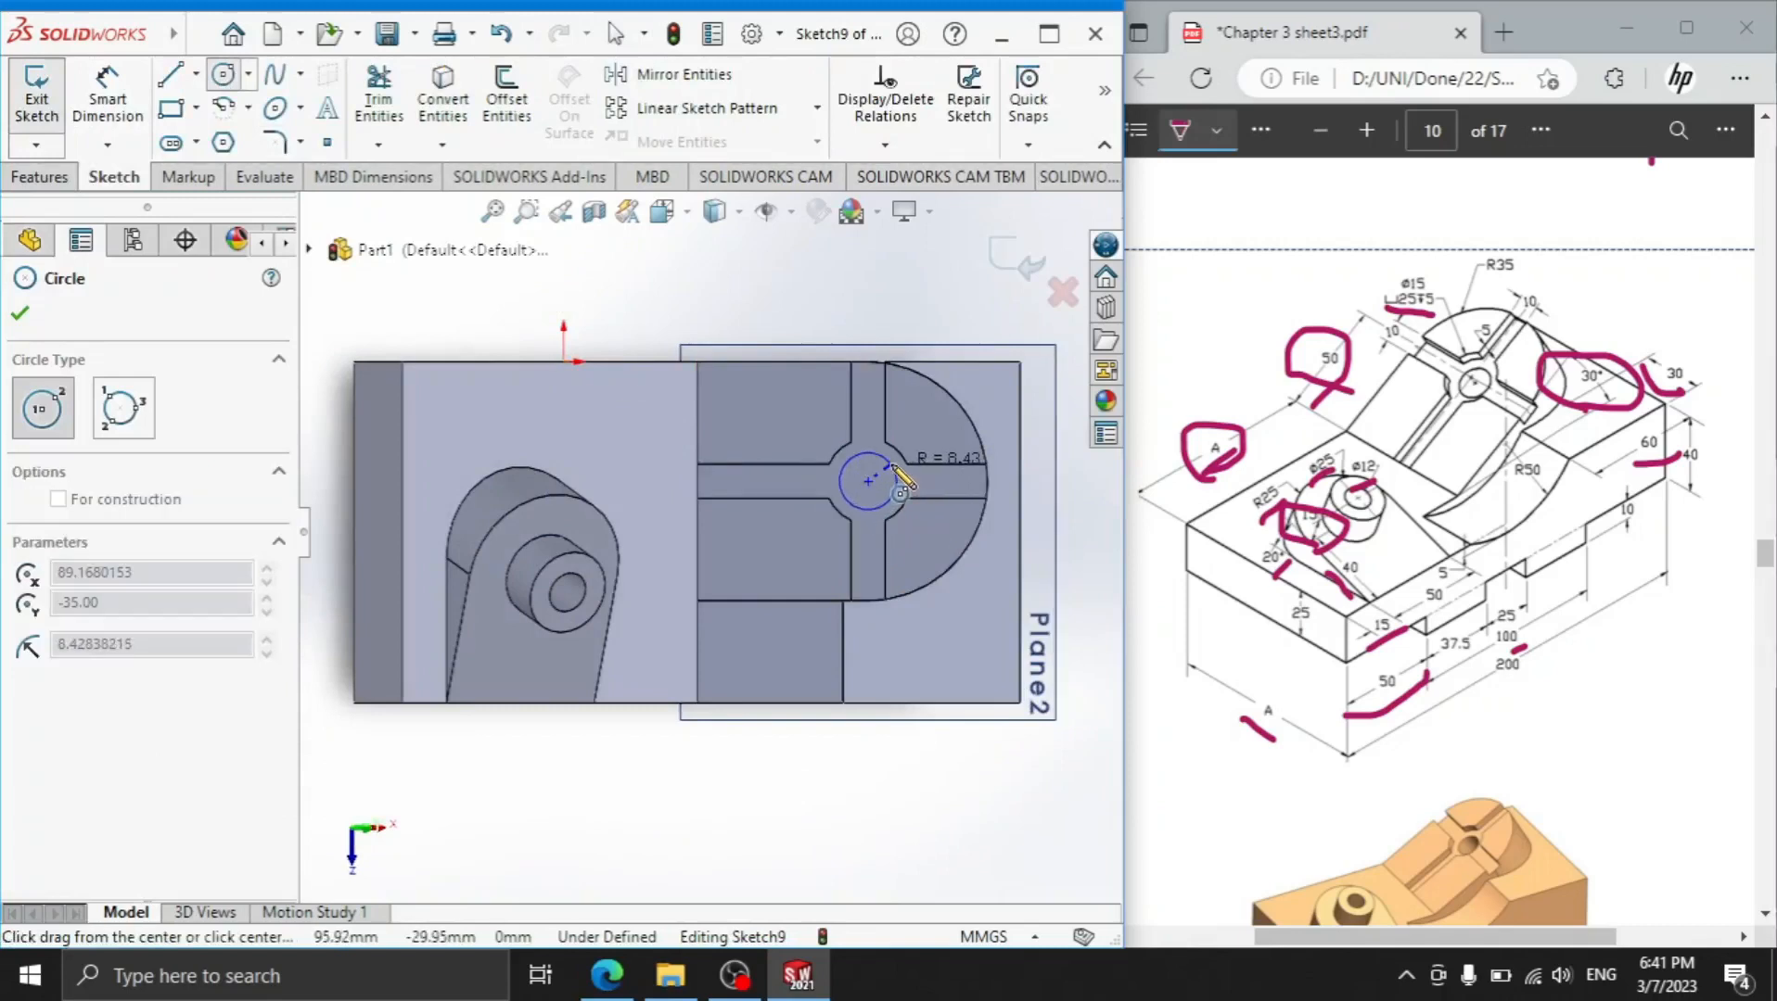
click(896, 476)
key(Escape)
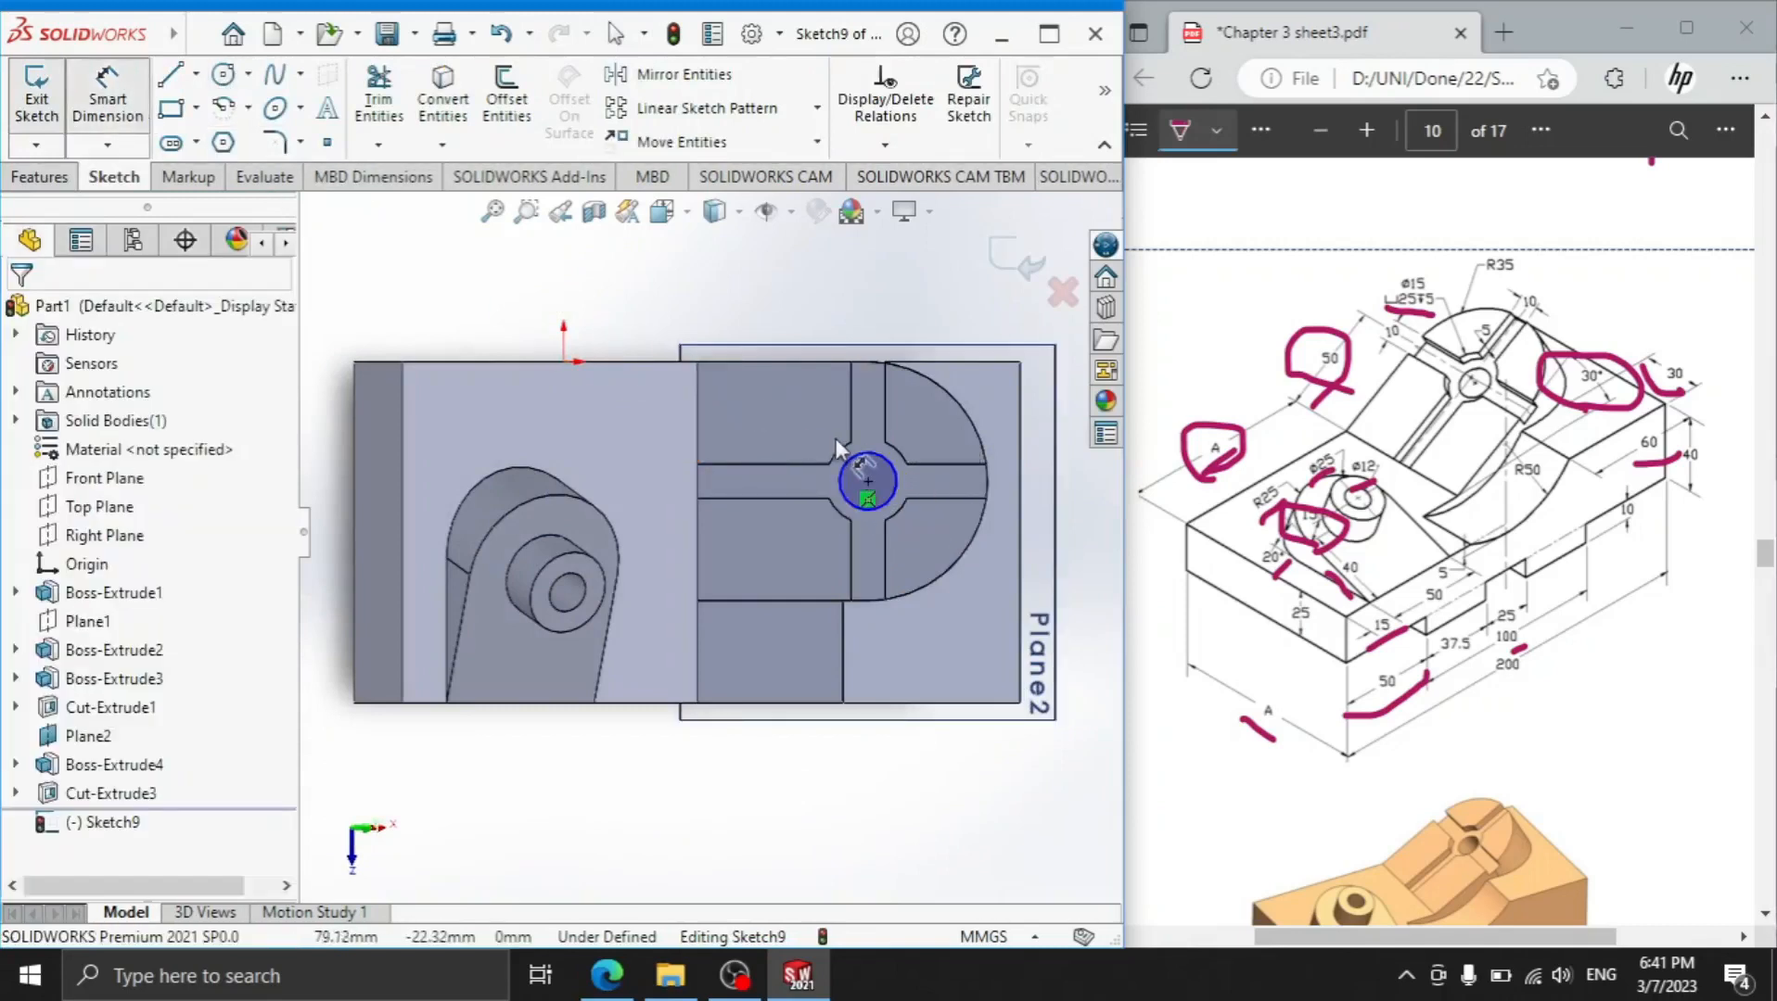
Dimension the circle in the central recess with a diameter of 15 mm
click(892, 478)
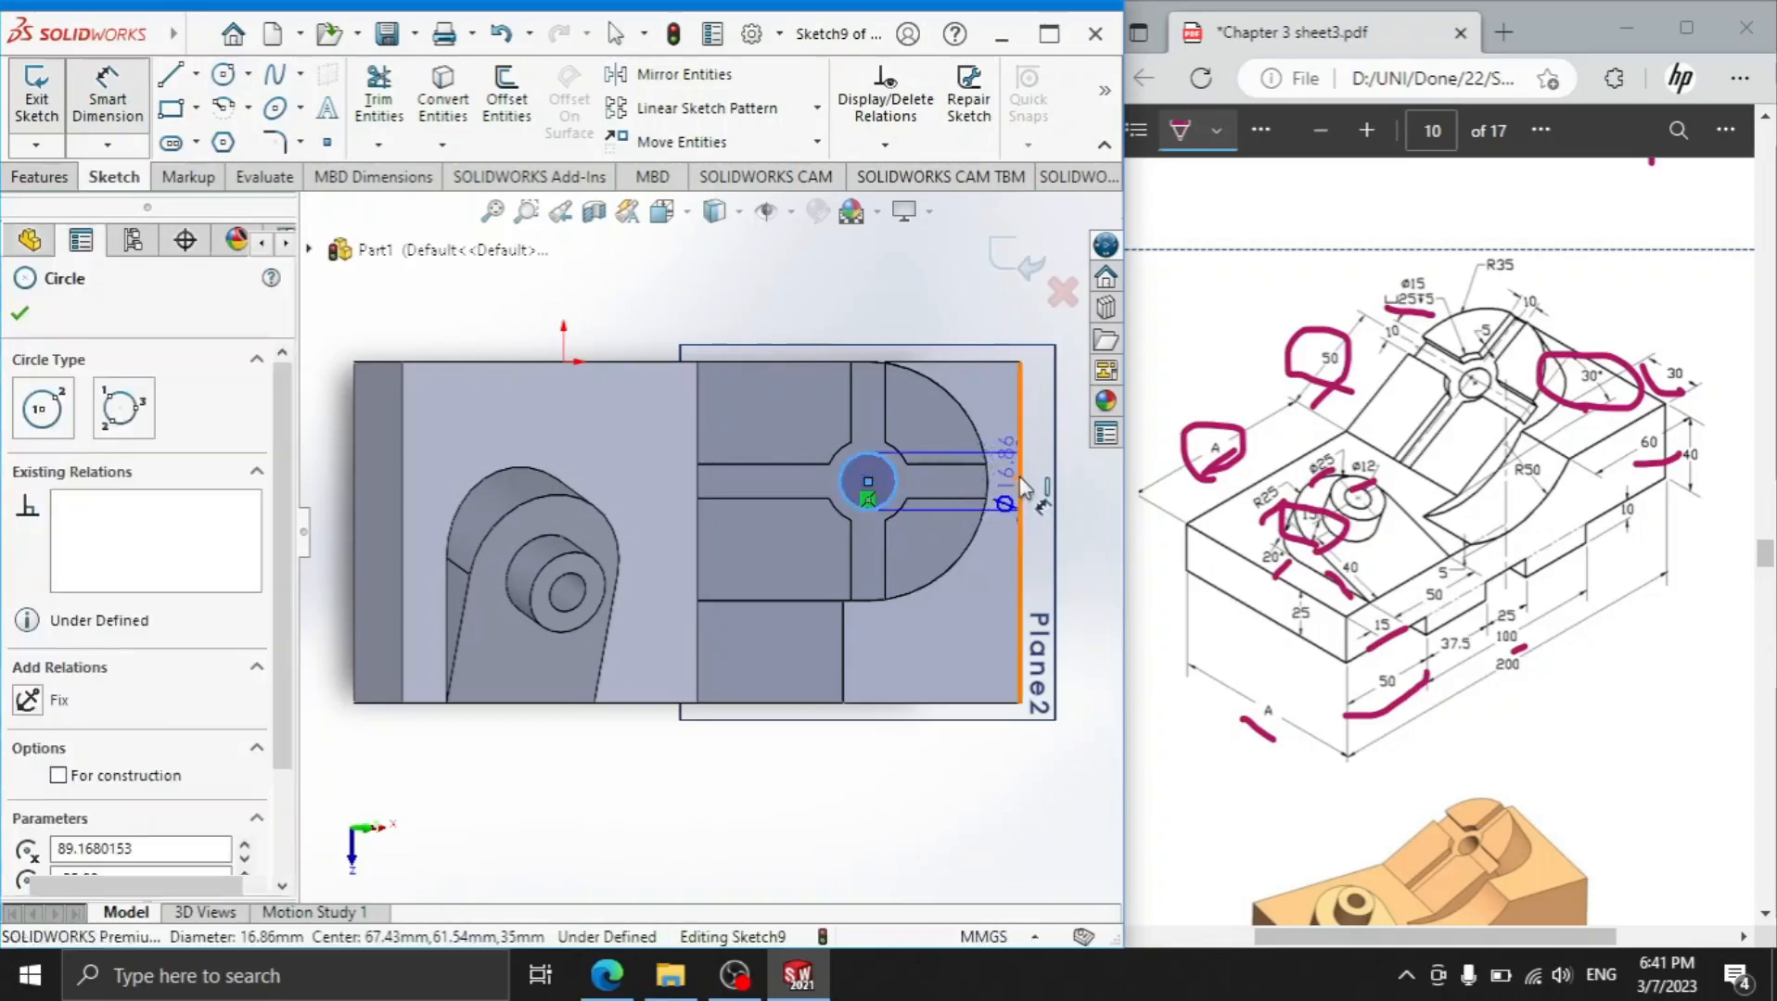
click(1021, 493)
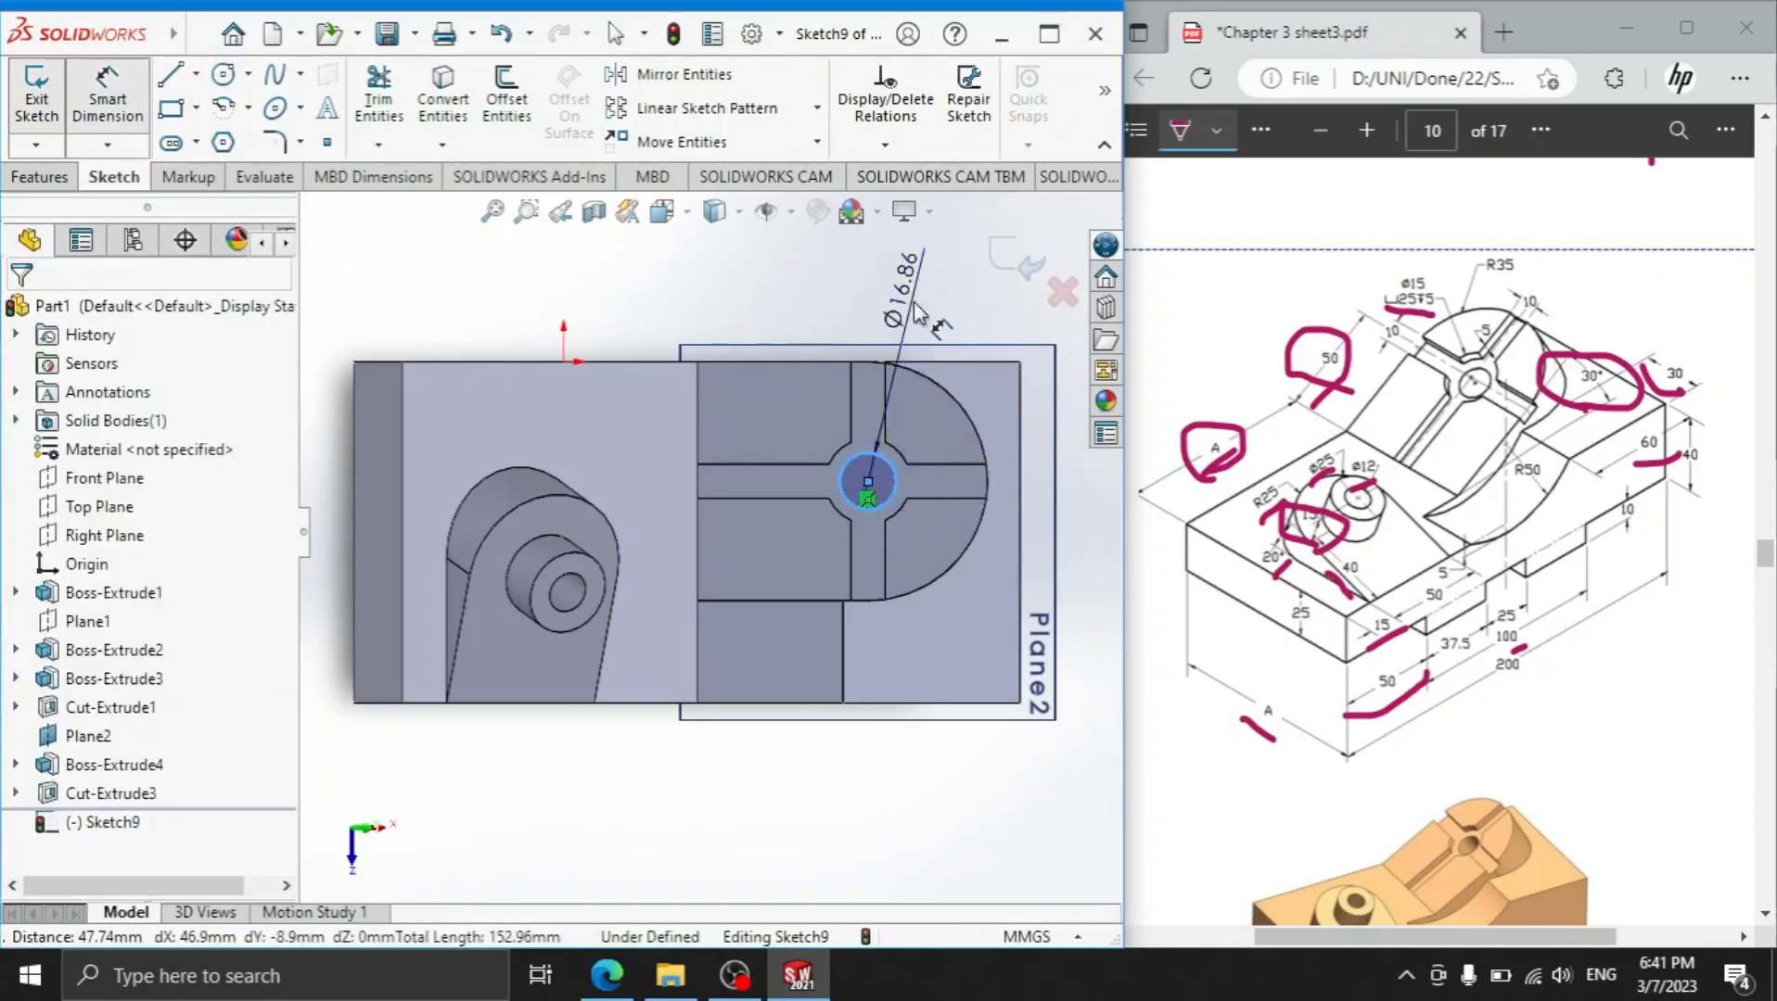
click(918, 314)
text(15)
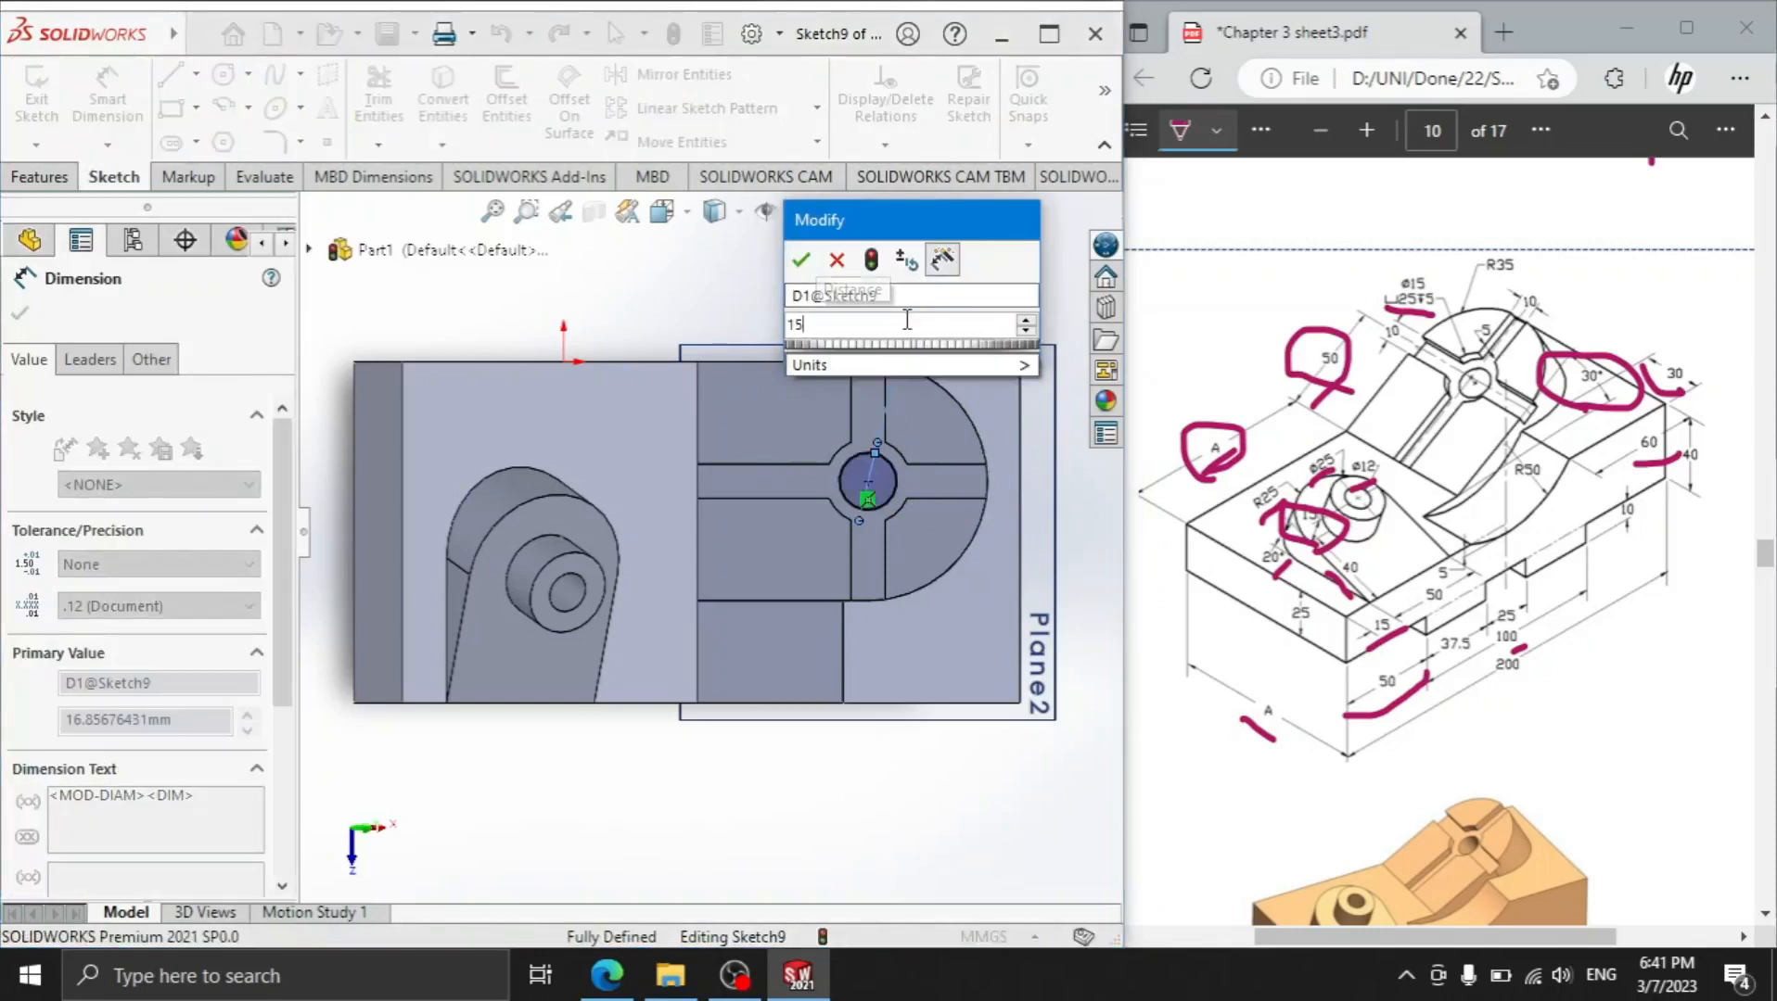
key(Return)
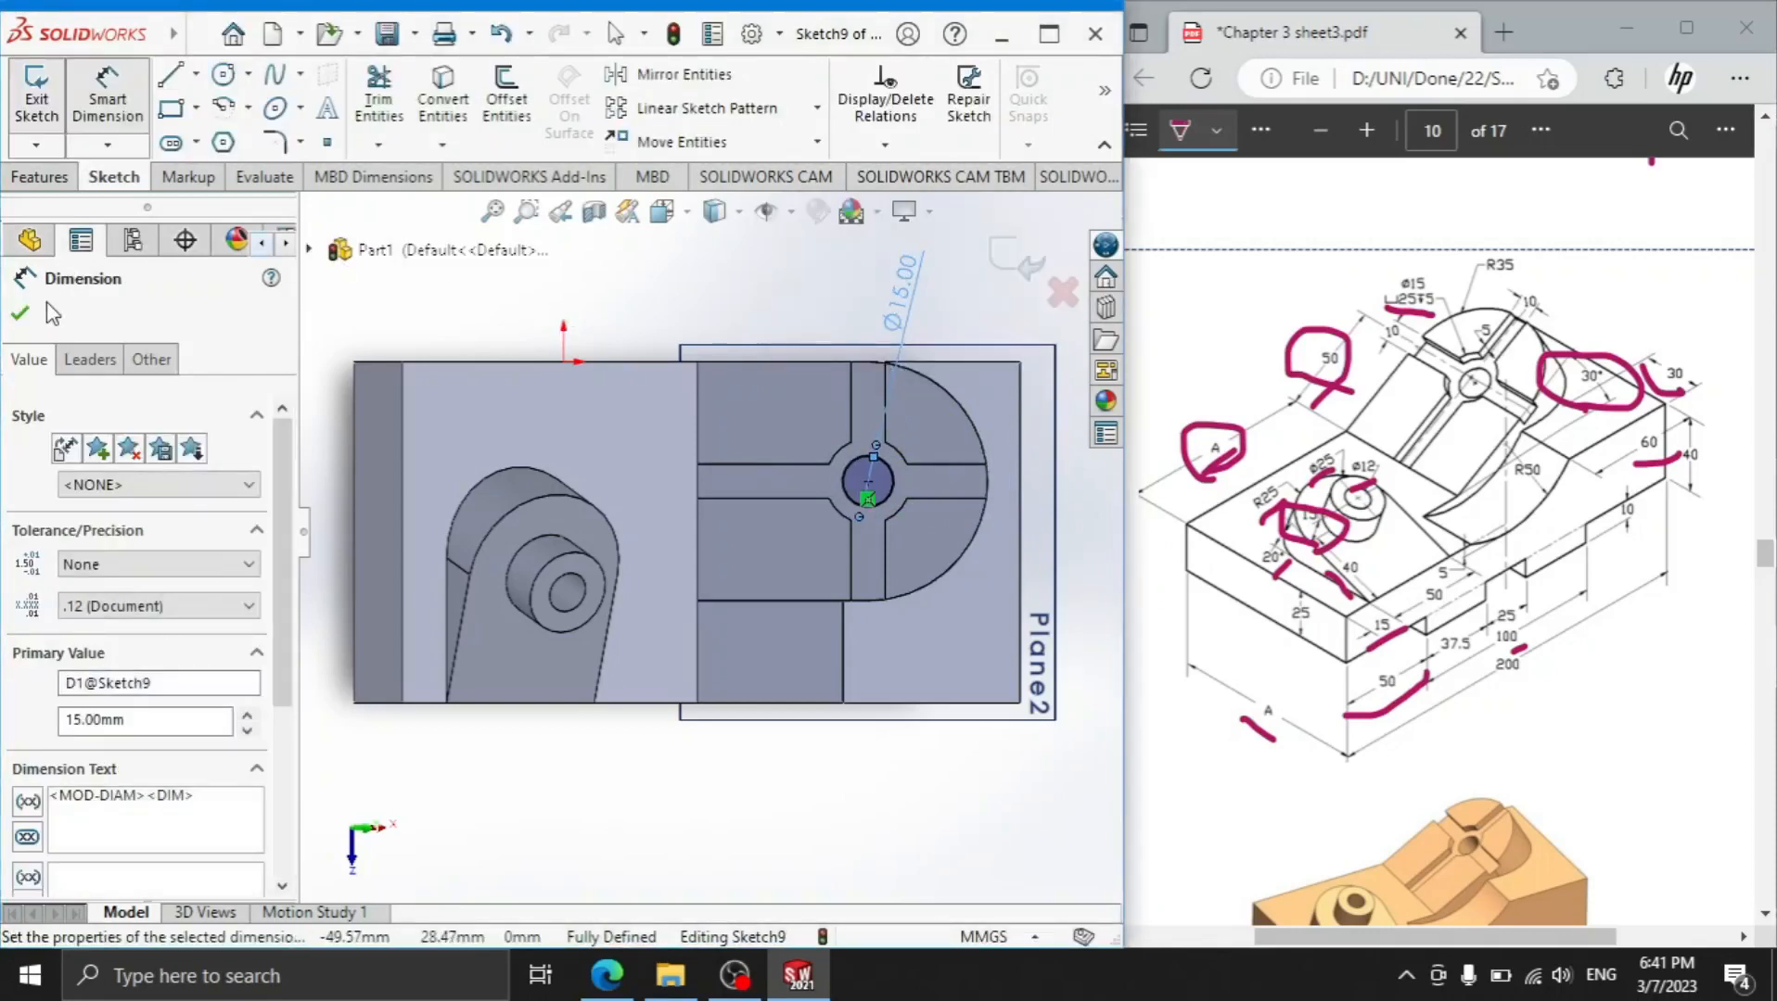
click(20, 314)
Cut the 15 mm circle through the inclined boss and base with a 107 mm blind Extruded Cut
click(39, 177)
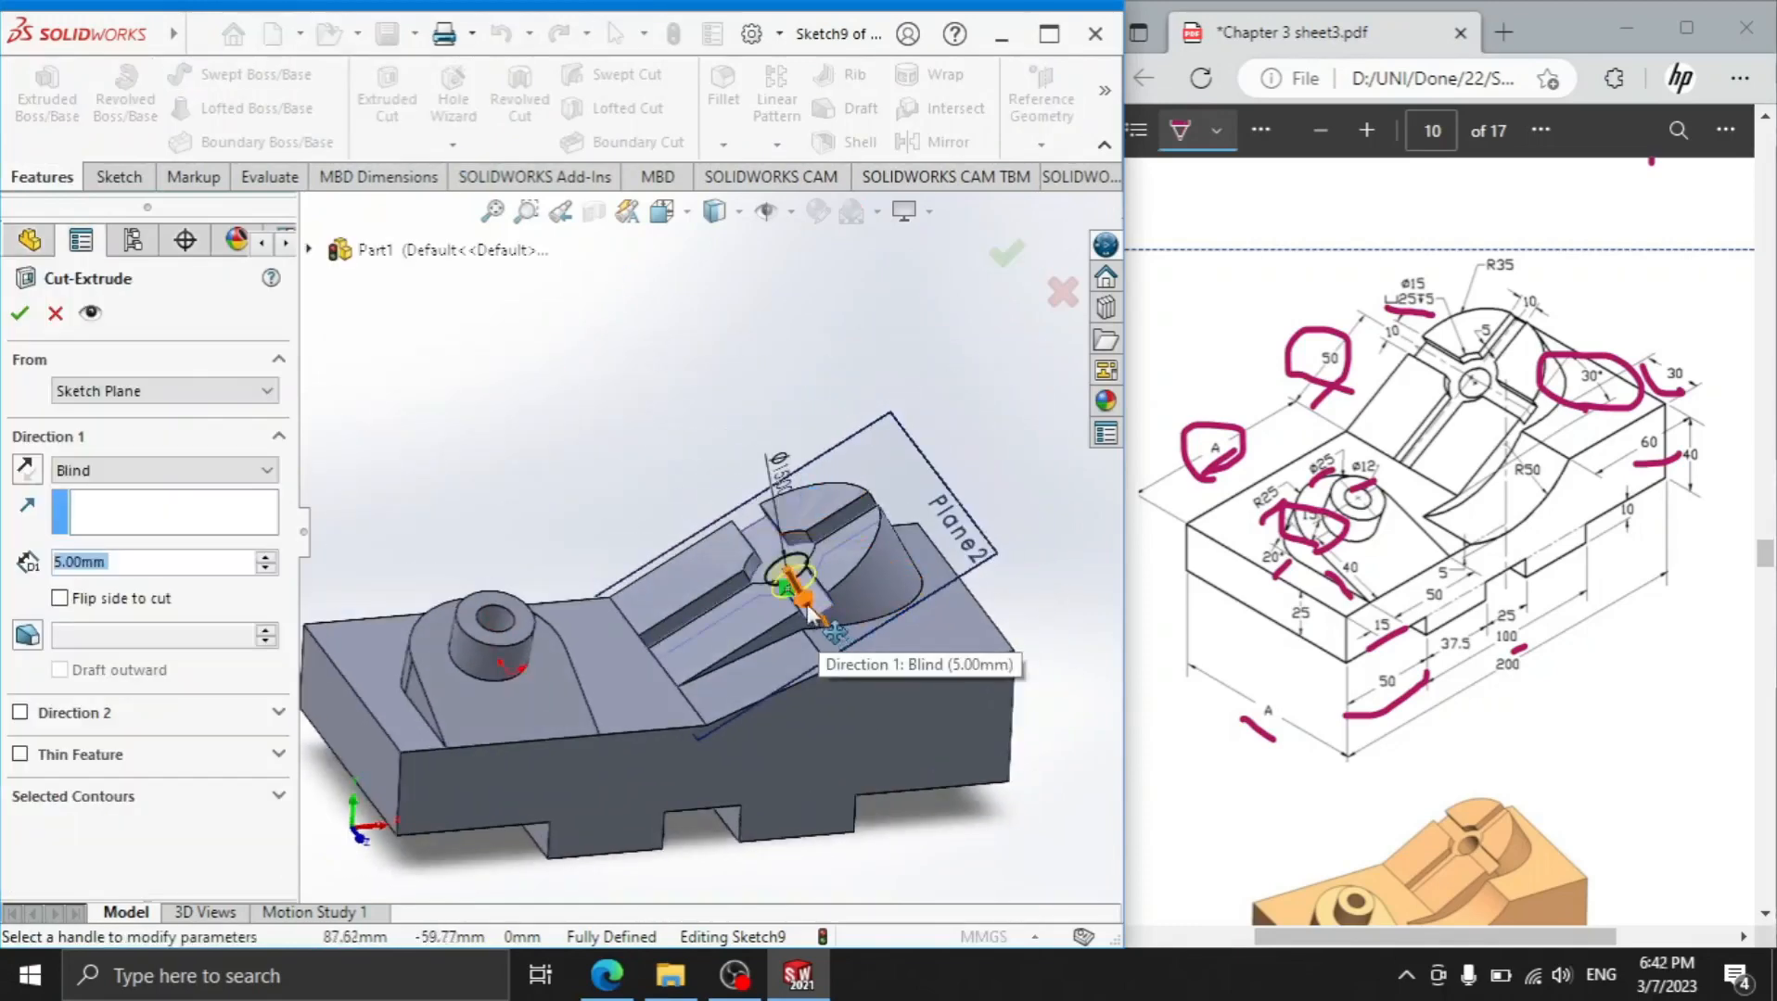
drag(818, 611, 946, 844)
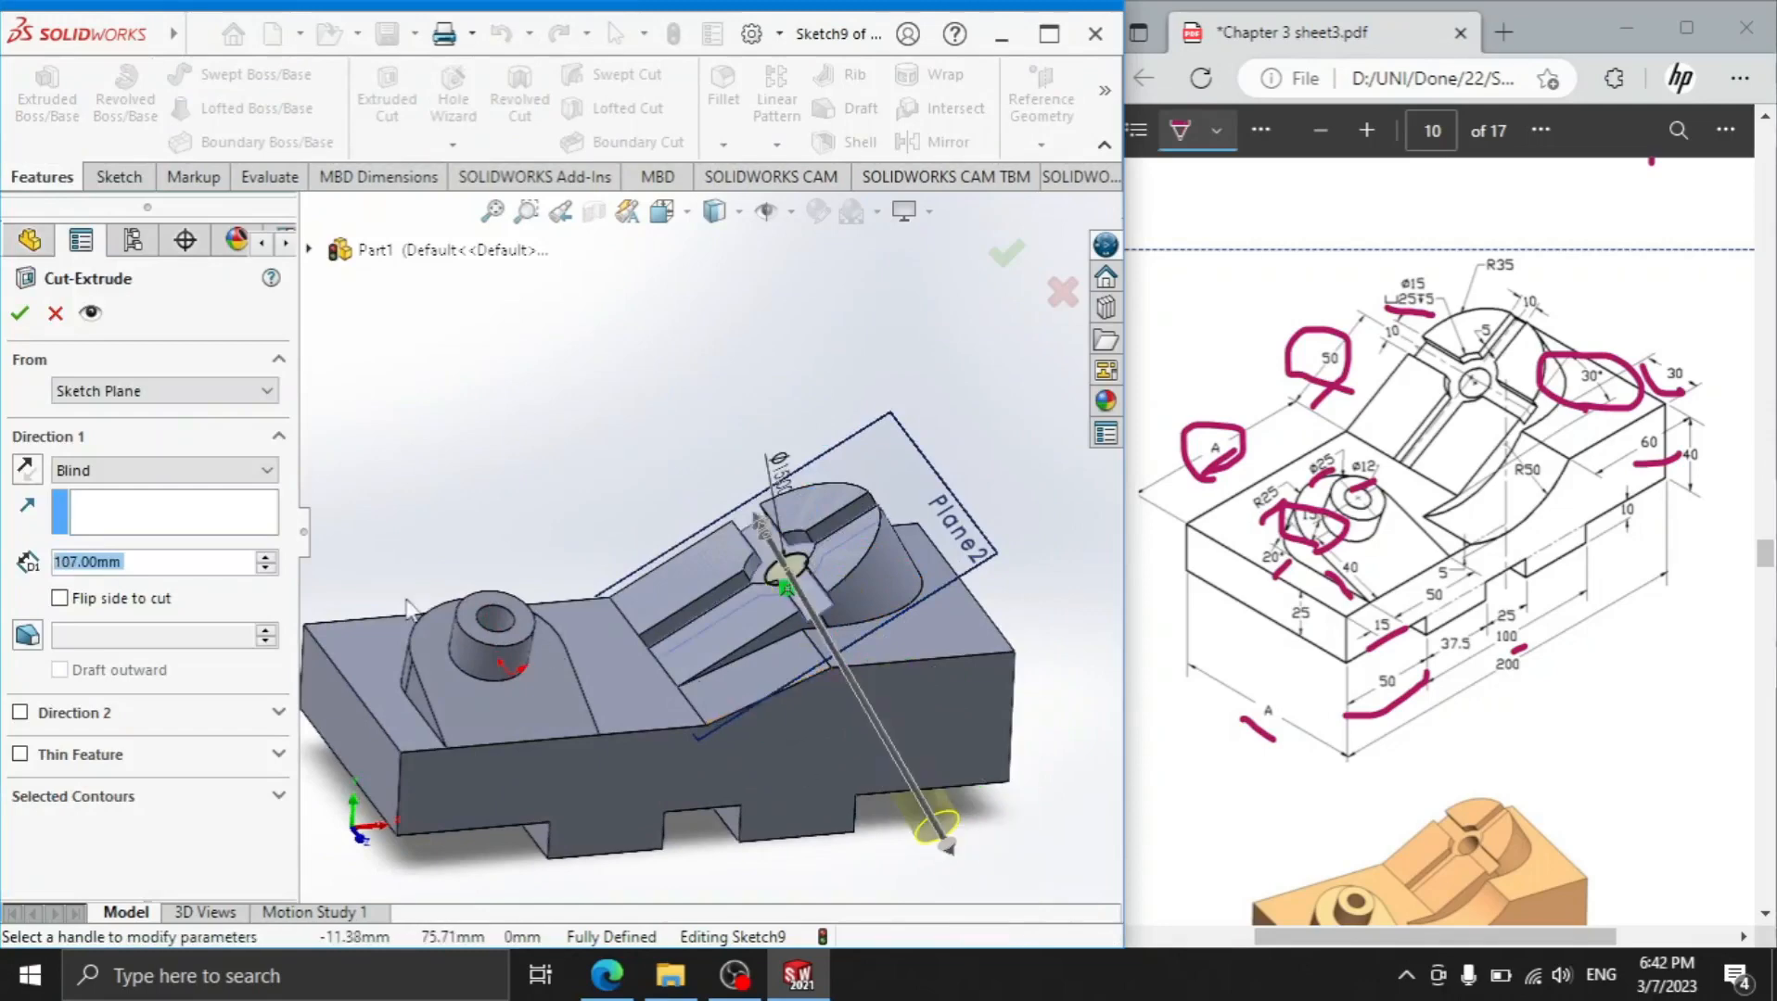
click(20, 314)
Start a sketch on the block's long front face and draw a vertical centerline from the midpoint of the gap edge between the feet to above the block
click(715, 743)
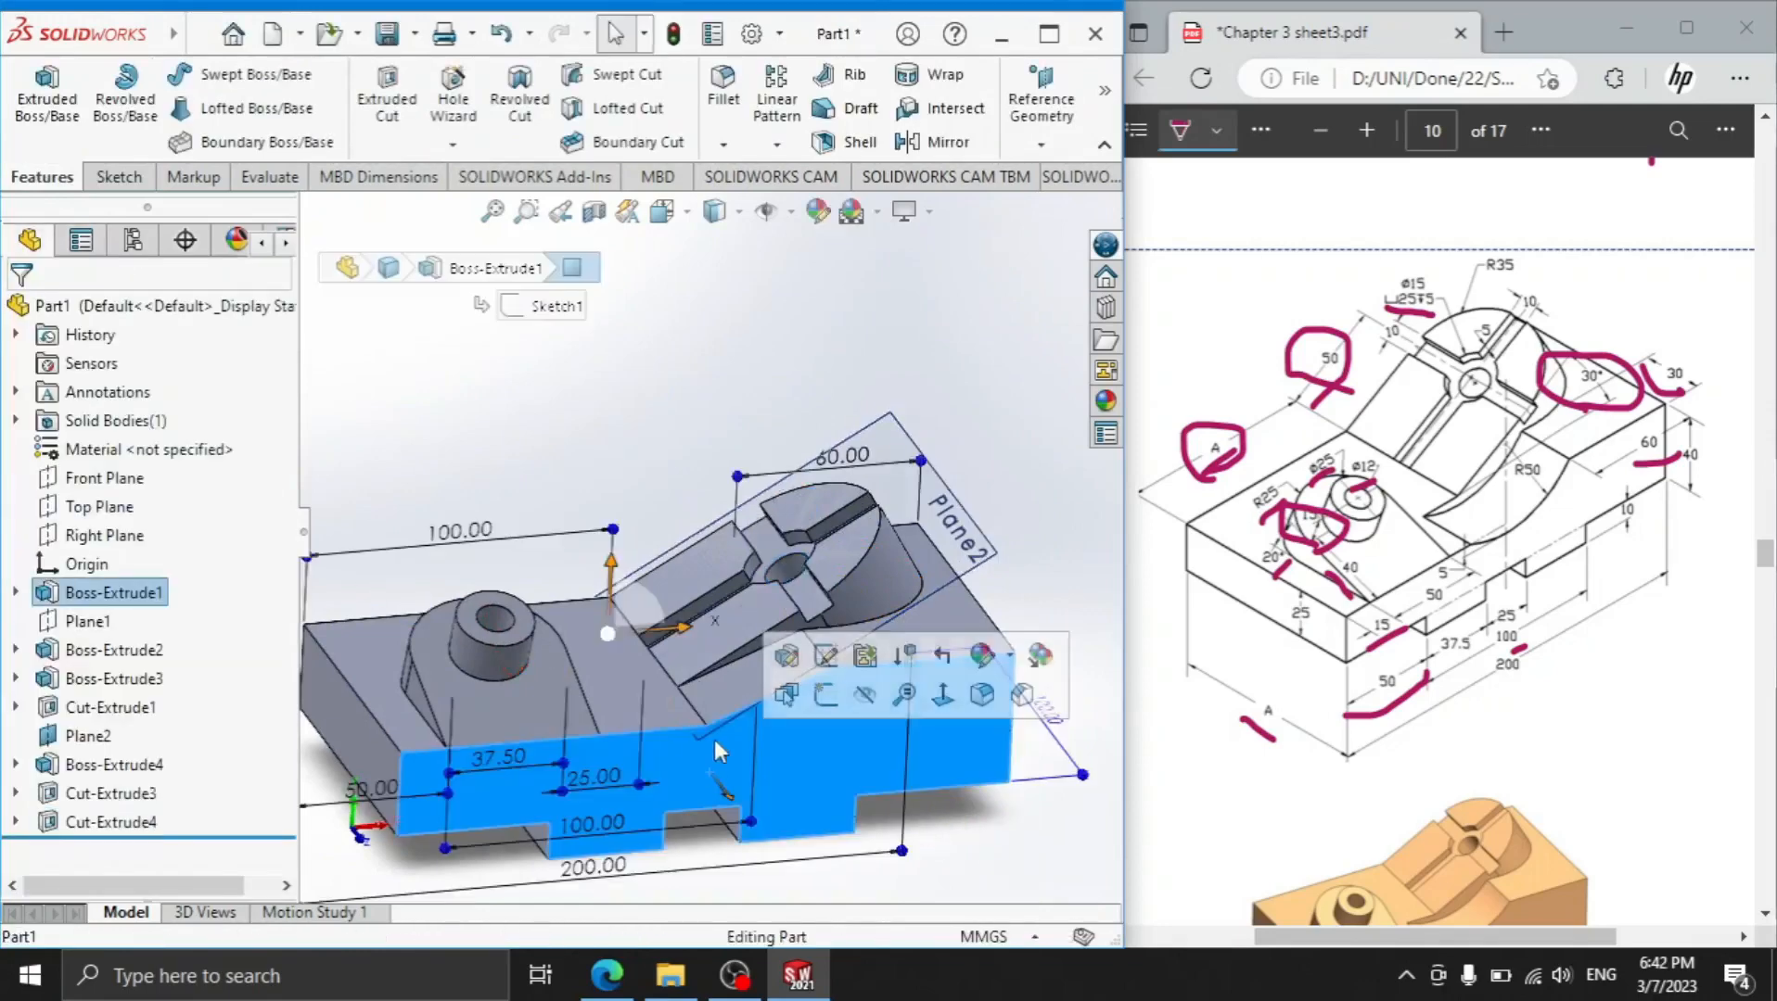
click(826, 694)
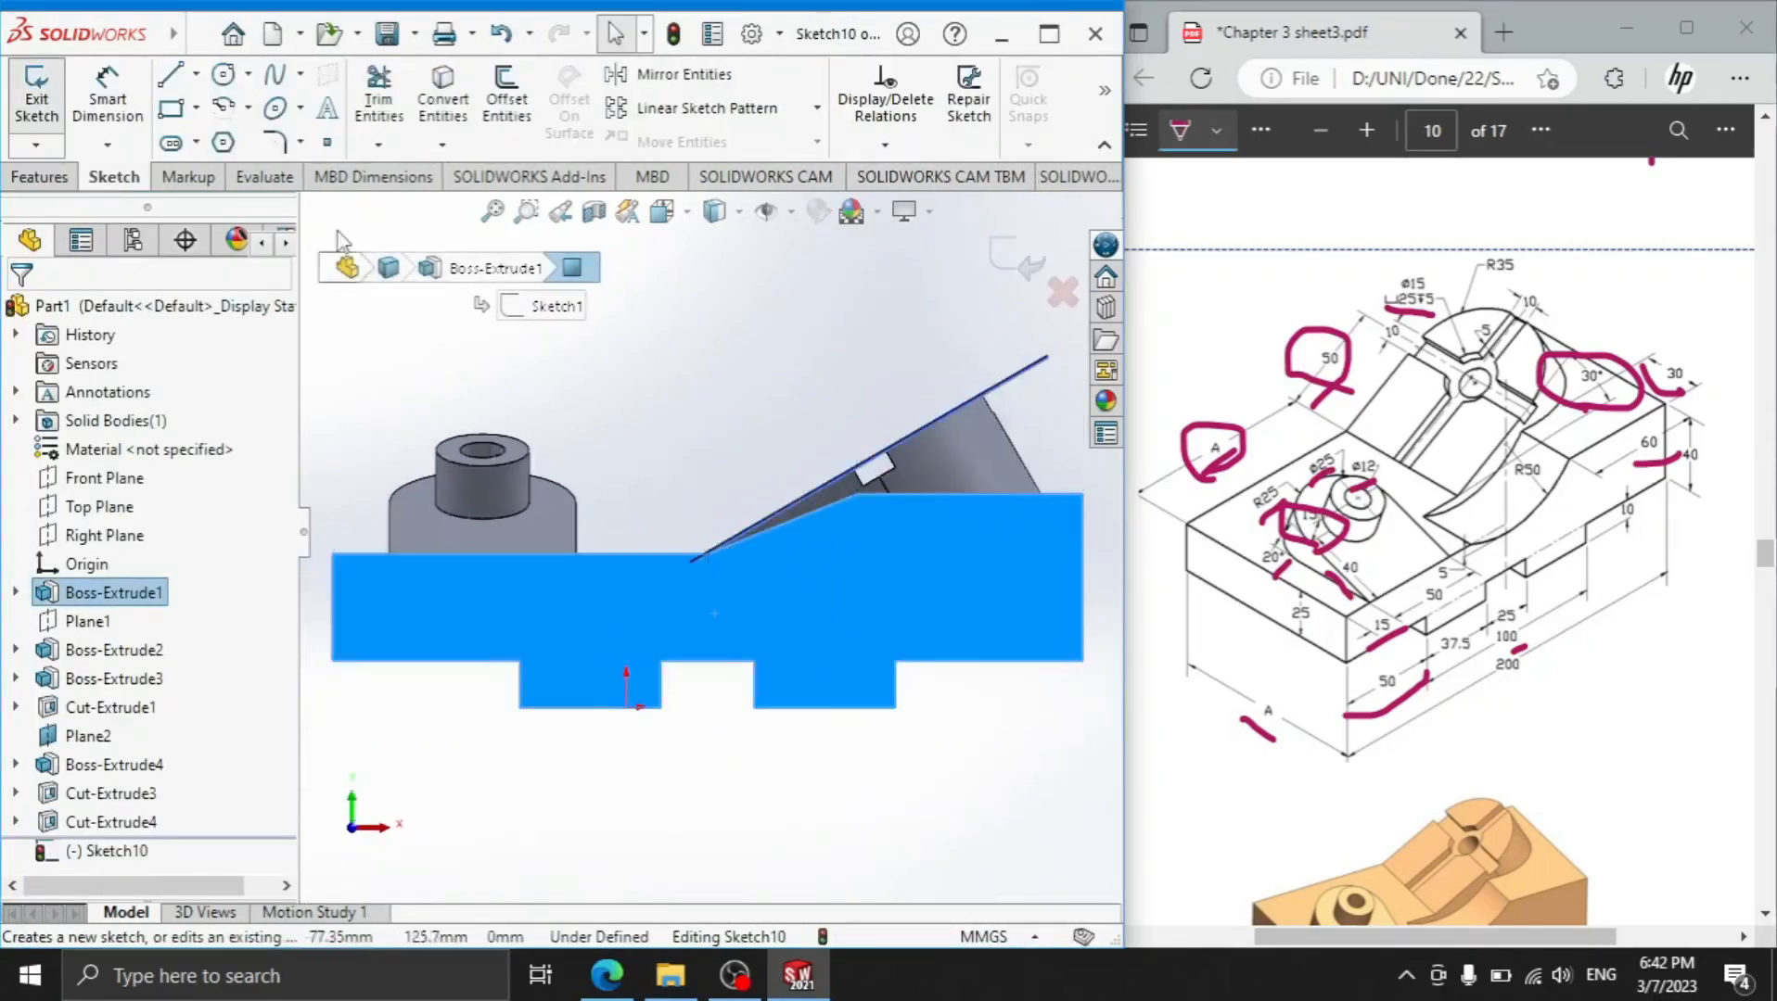
click(196, 73)
click(206, 140)
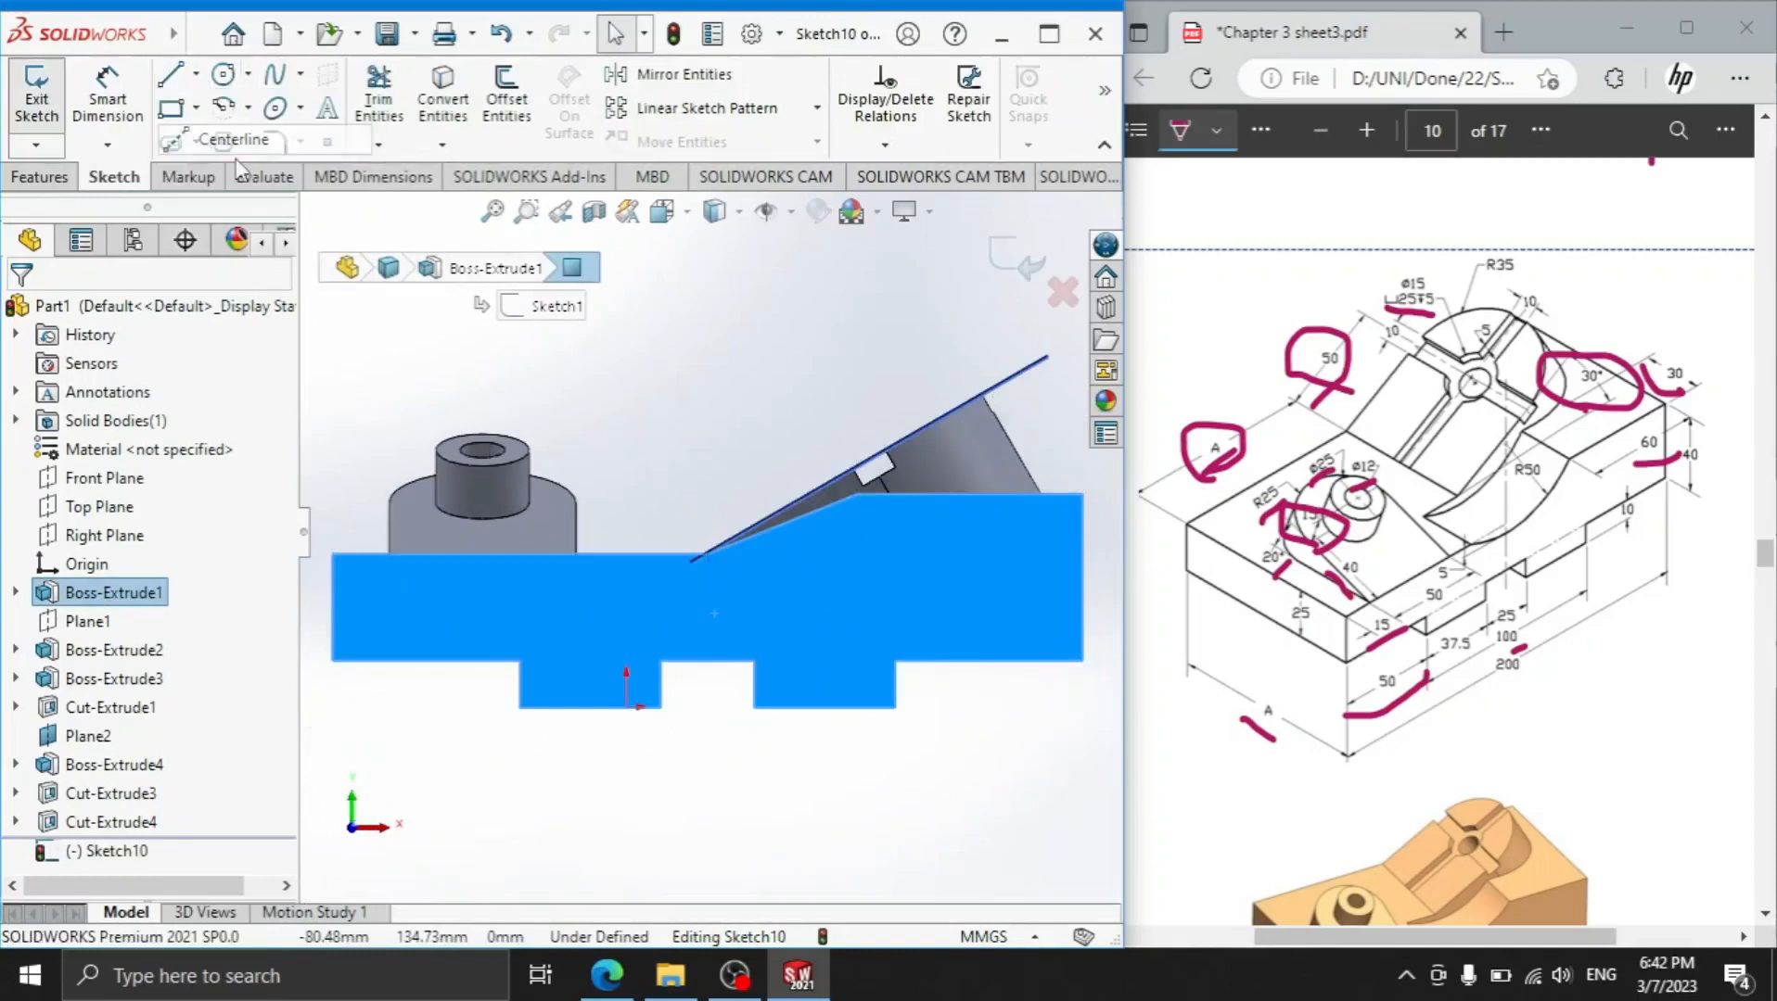
click(707, 660)
click(714, 362)
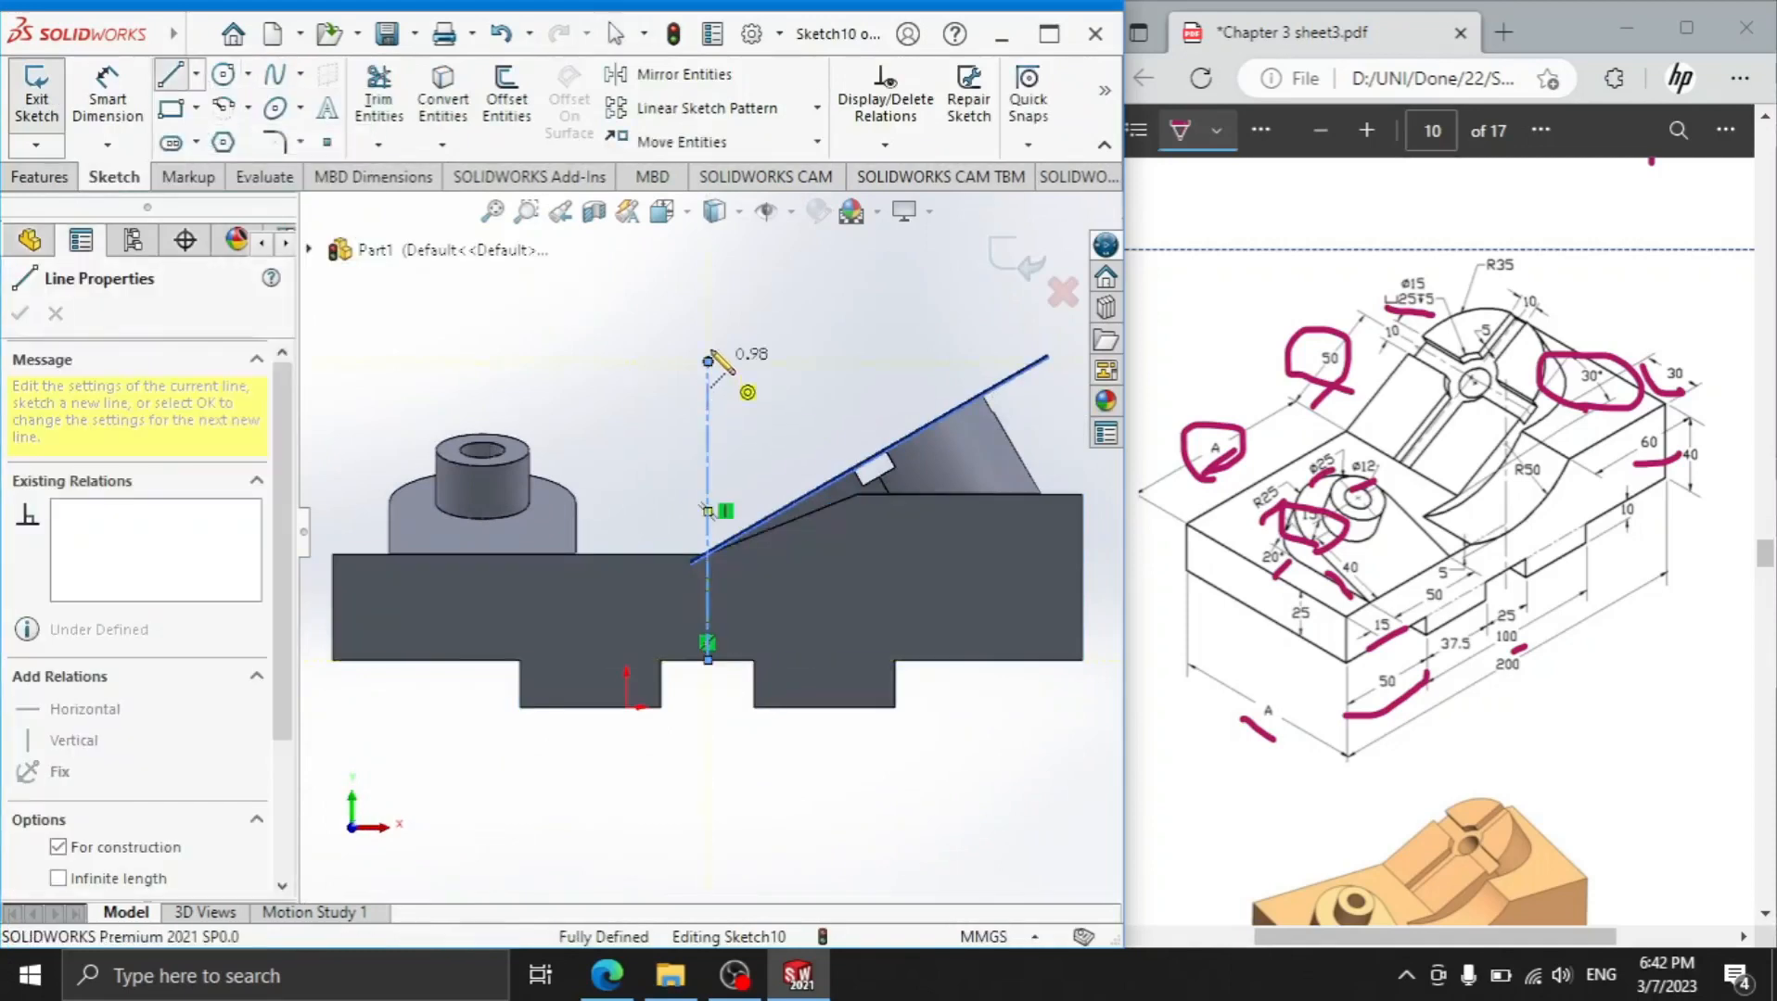
right_click(649, 357)
click(652, 362)
Circle the R50 callout on the PDF drawing and sketch a circle about 69 mm in diameter centred on the centerline's upper end
click(223, 76)
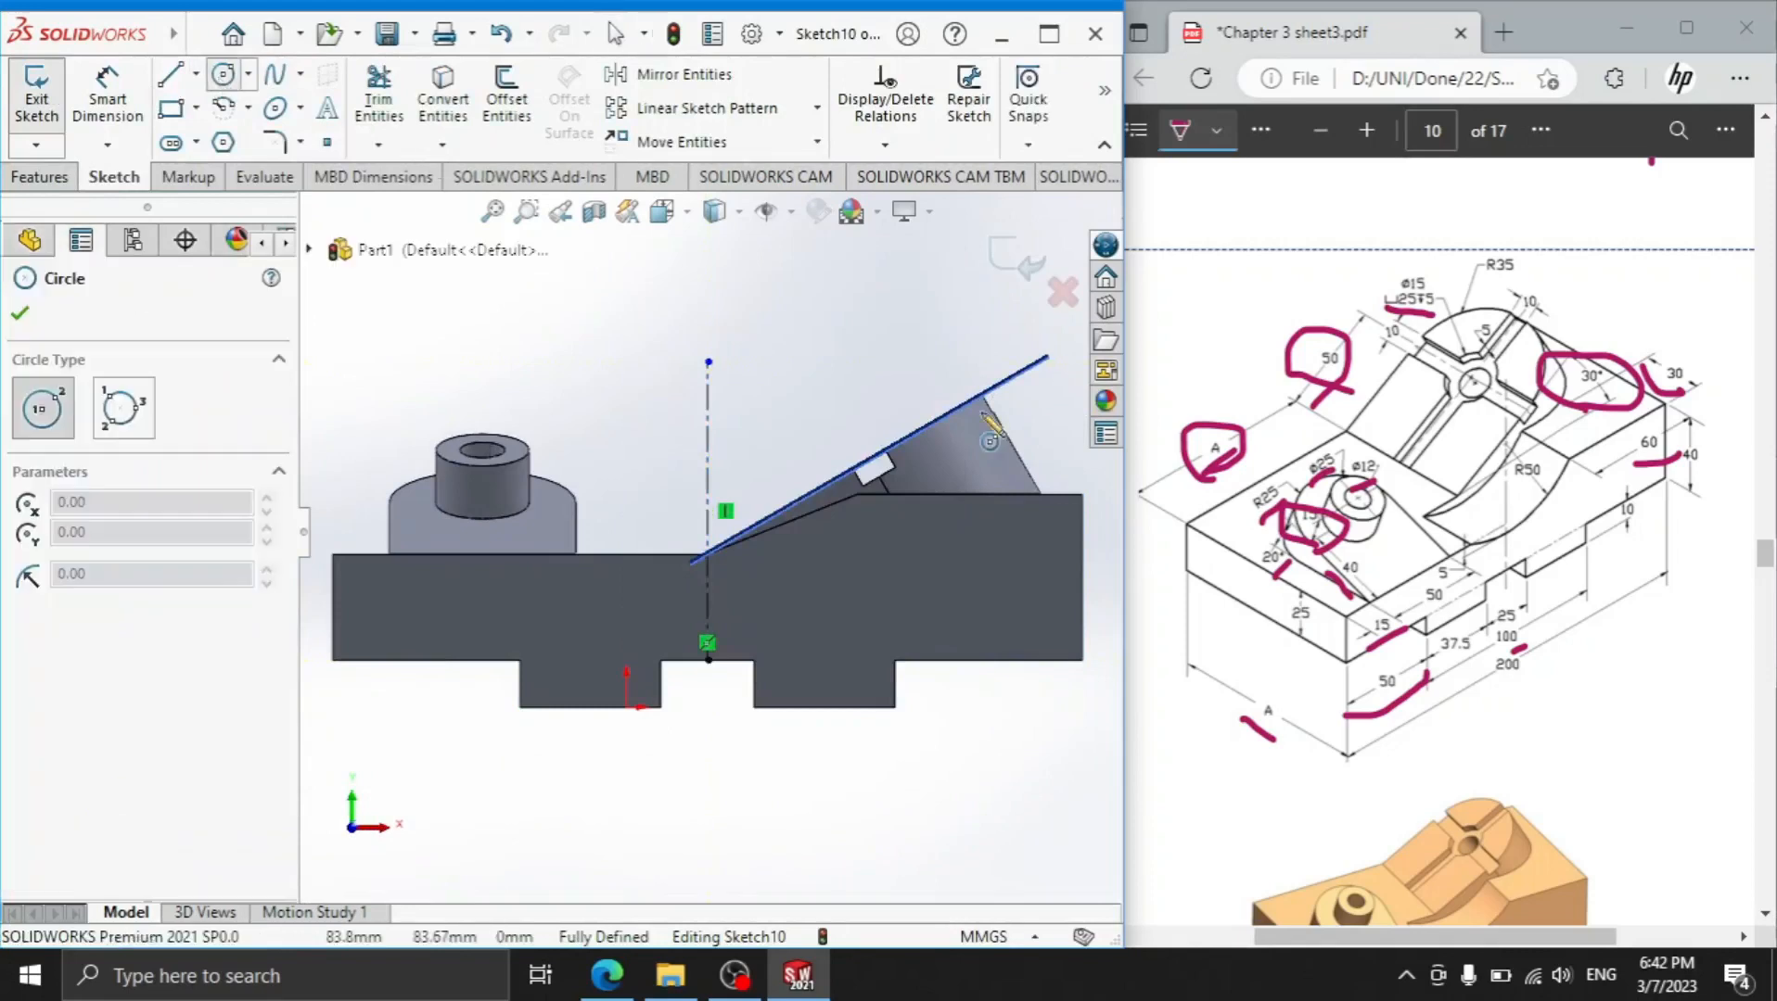
drag(1501, 504, 1545, 448)
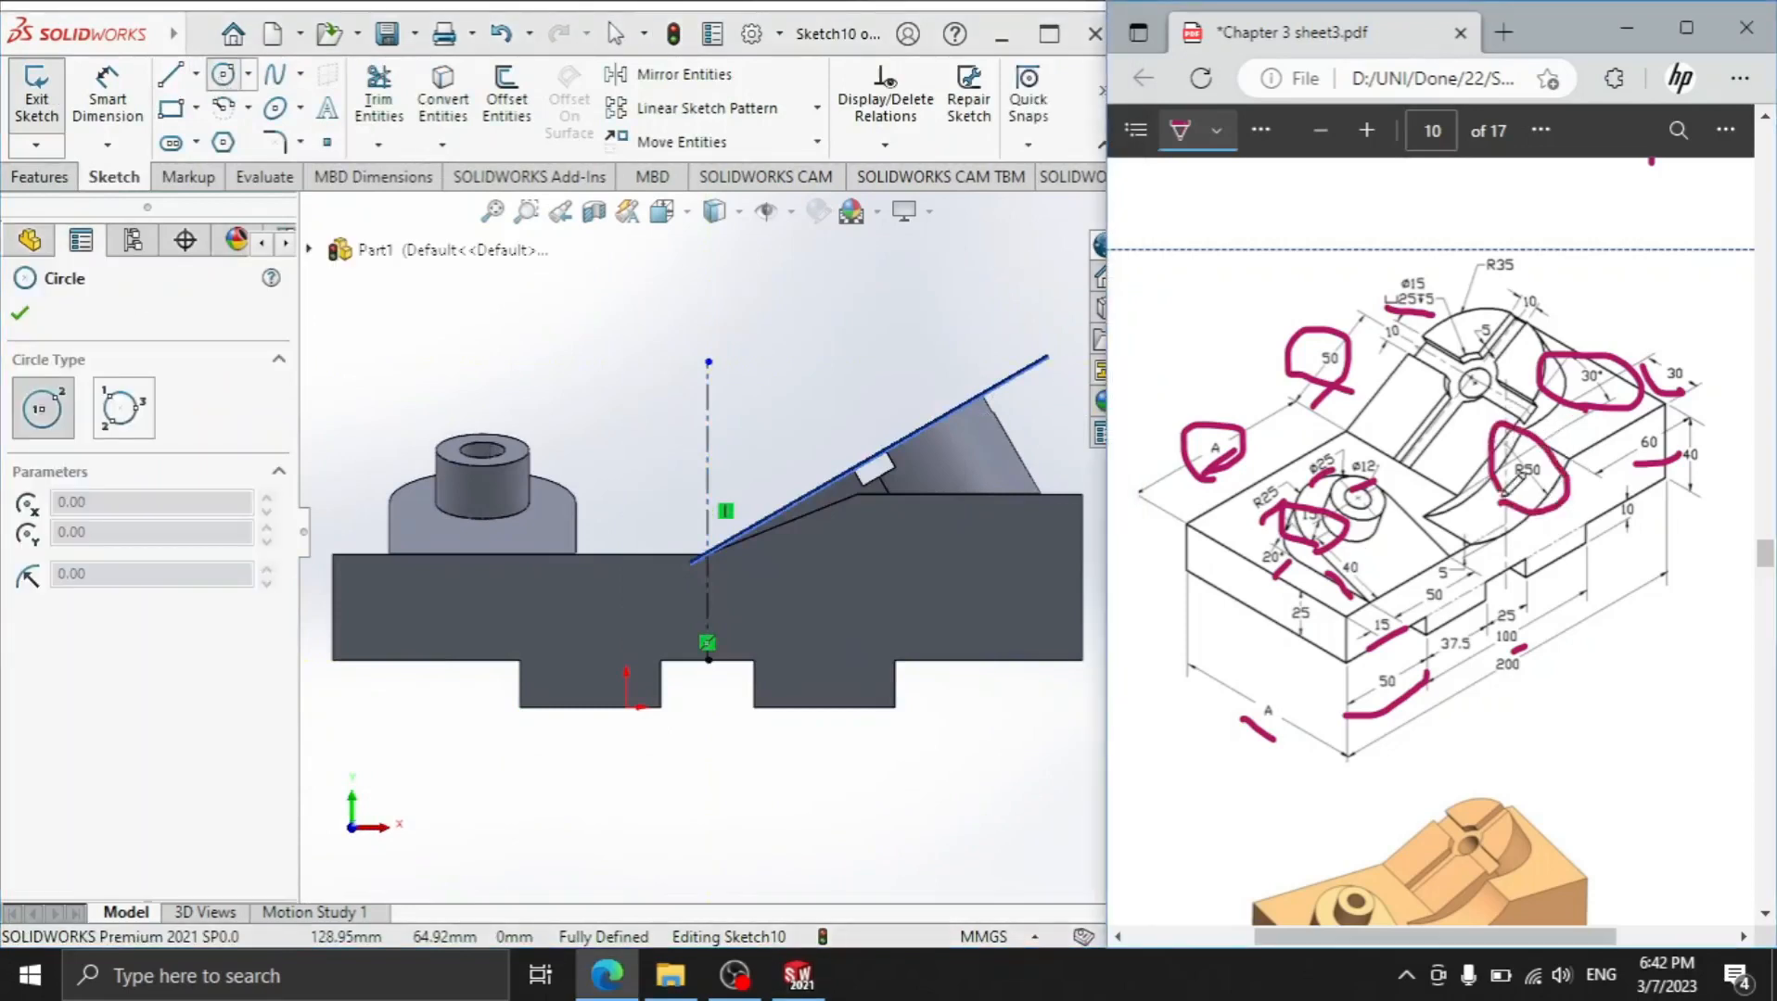
click(708, 362)
click(710, 491)
Dimension the large circle above the block with a diameter of 100 mm
click(130, 102)
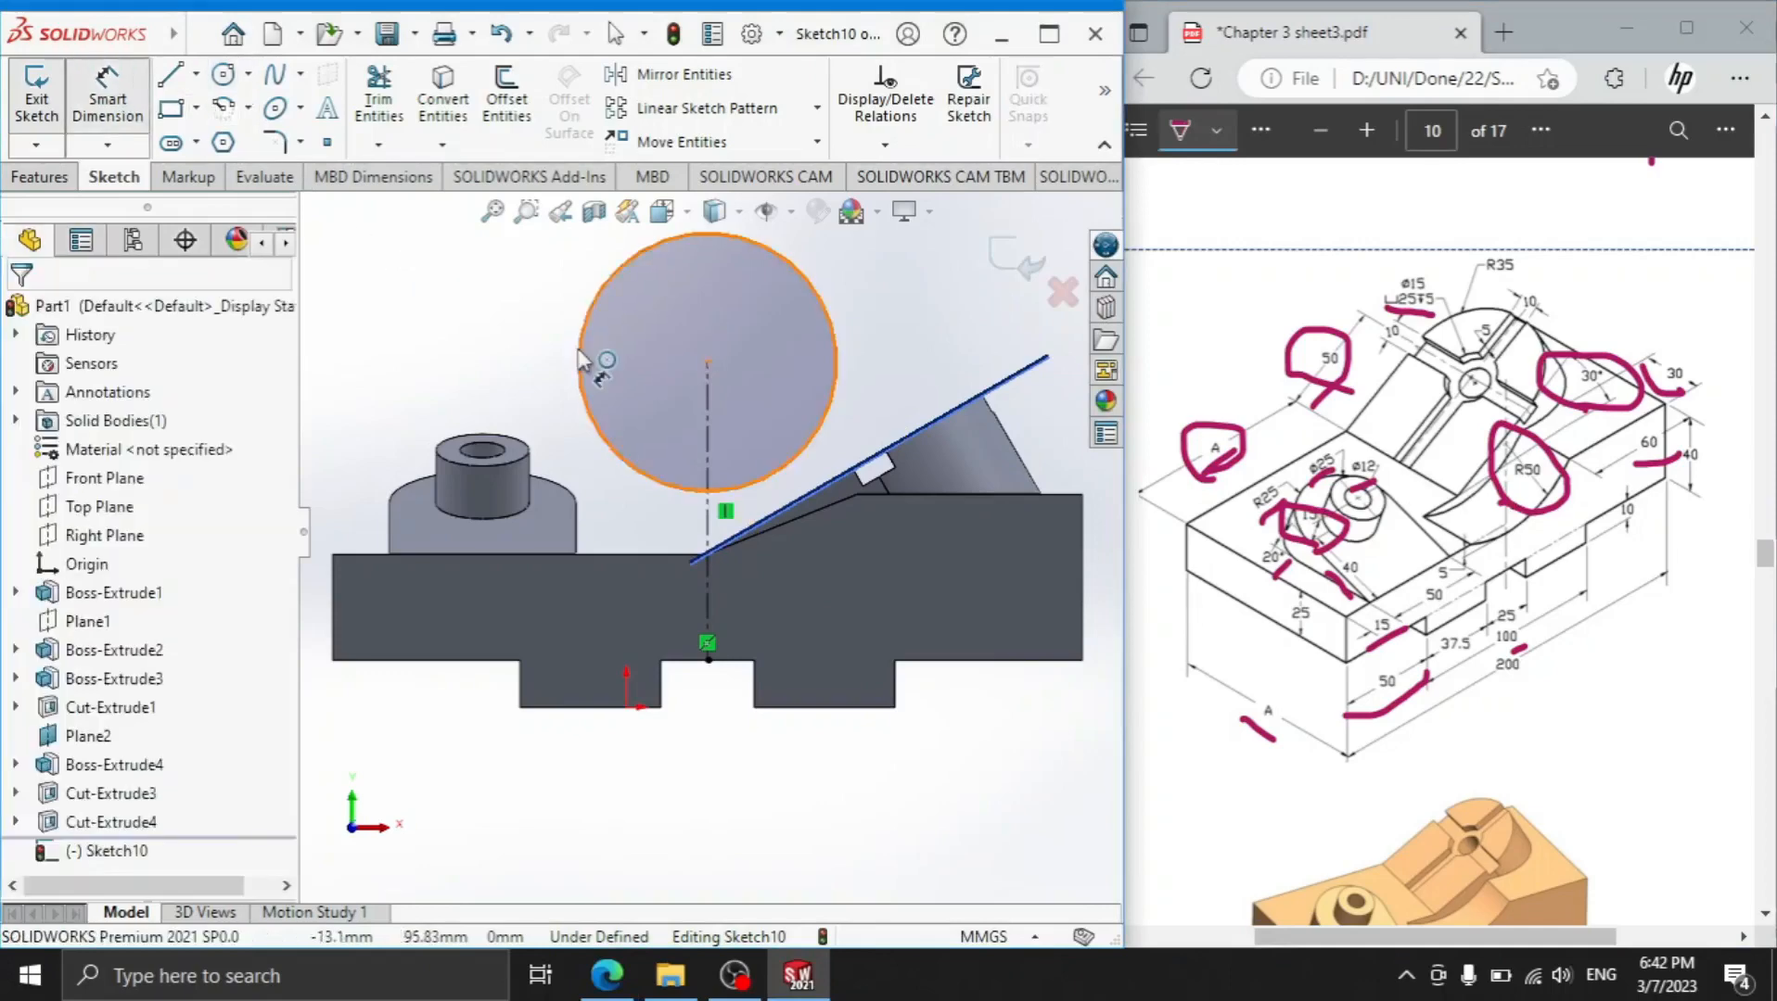
click(579, 360)
click(459, 360)
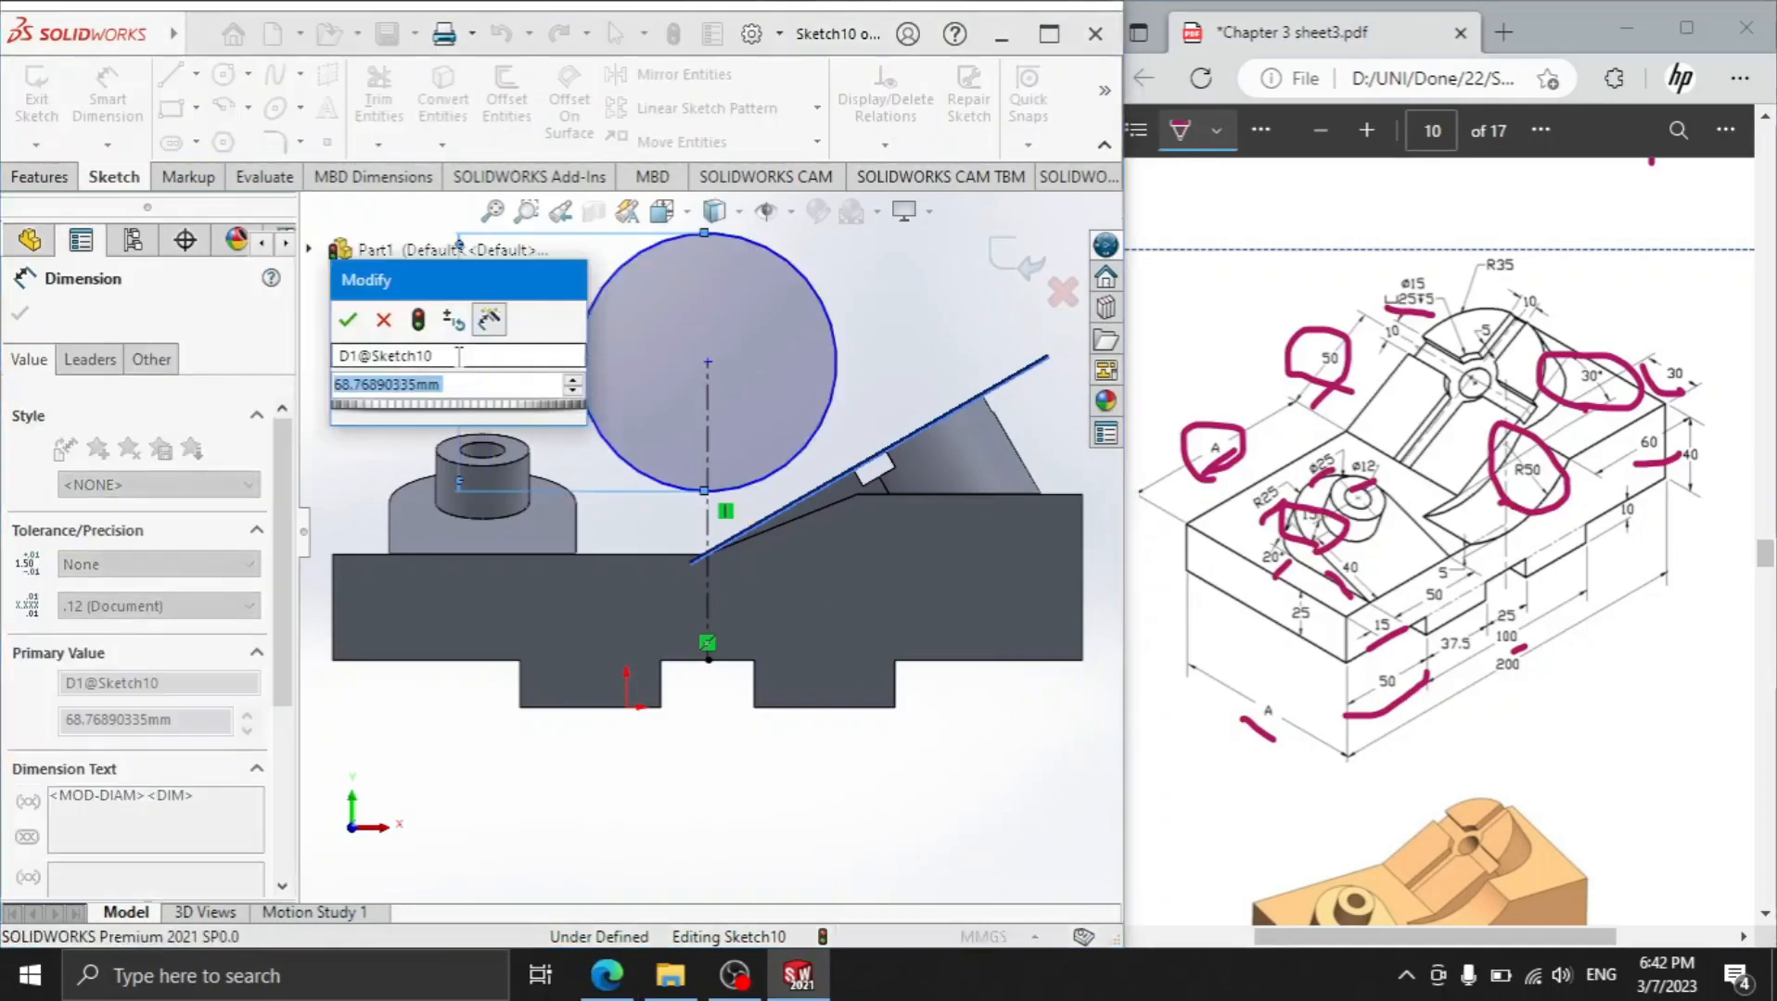
text(100)
key(Return)
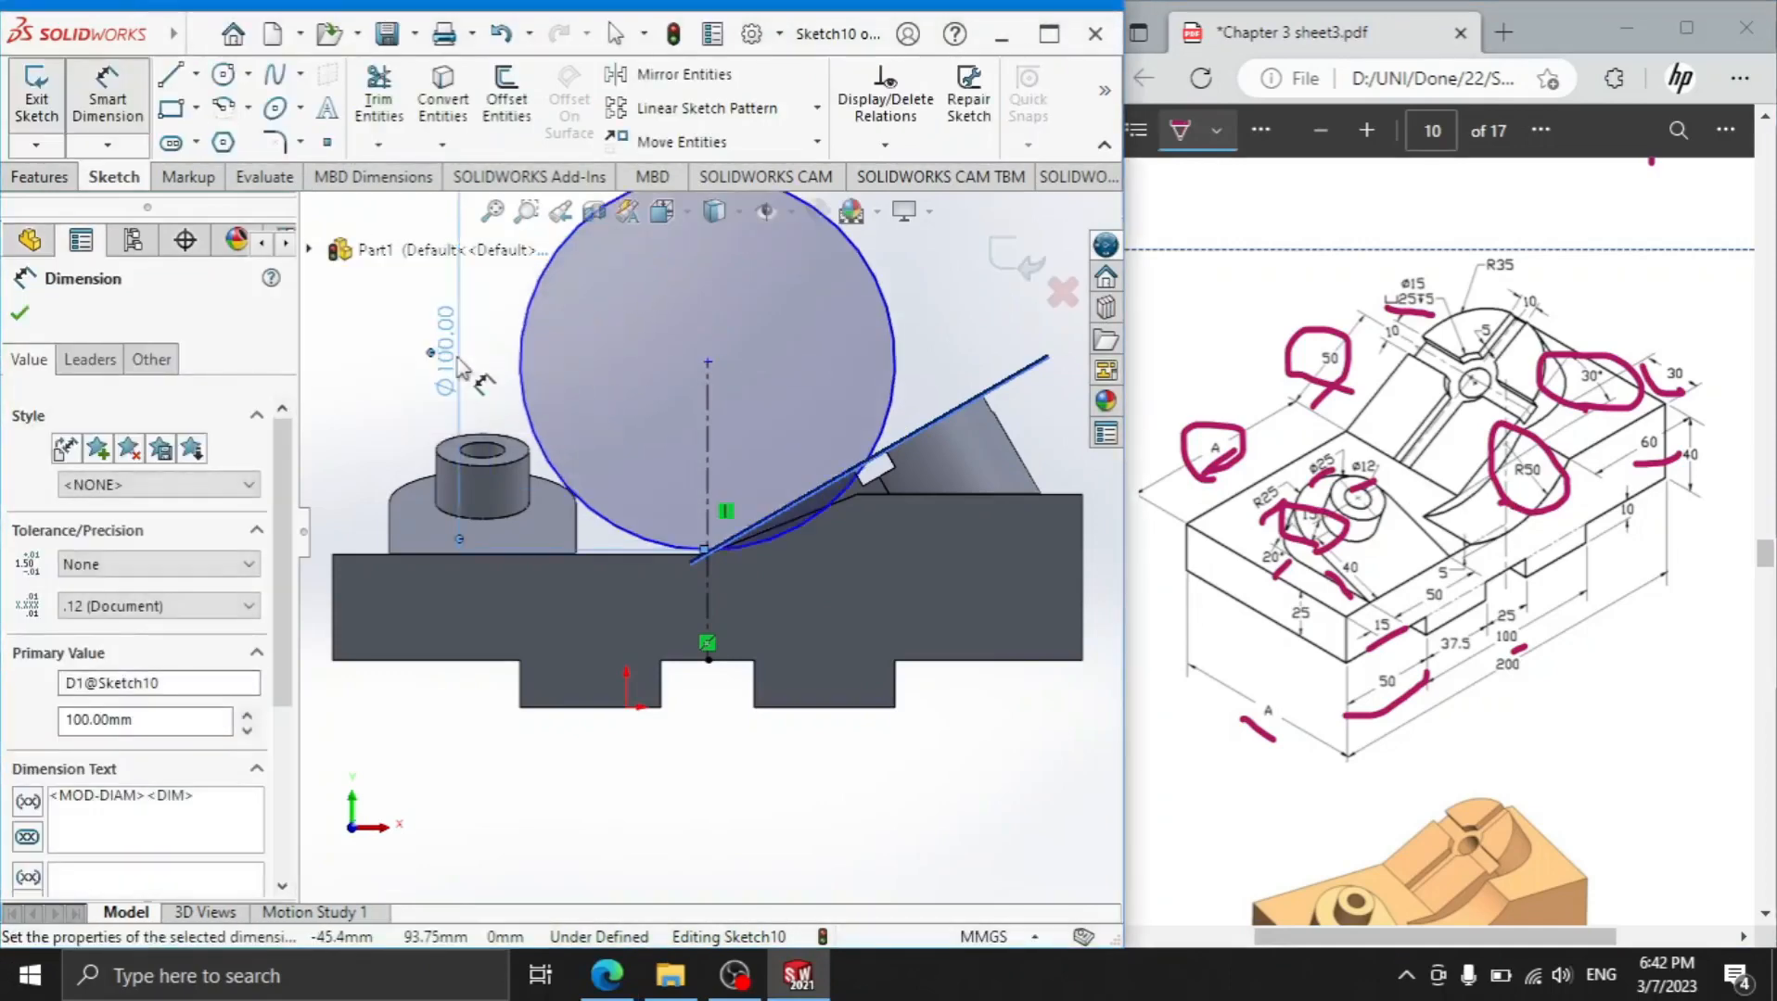
Mark the 5 callout on the PDF drawing and dimension the circle's centre 45 mm above the block's lower top edge
click(708, 363)
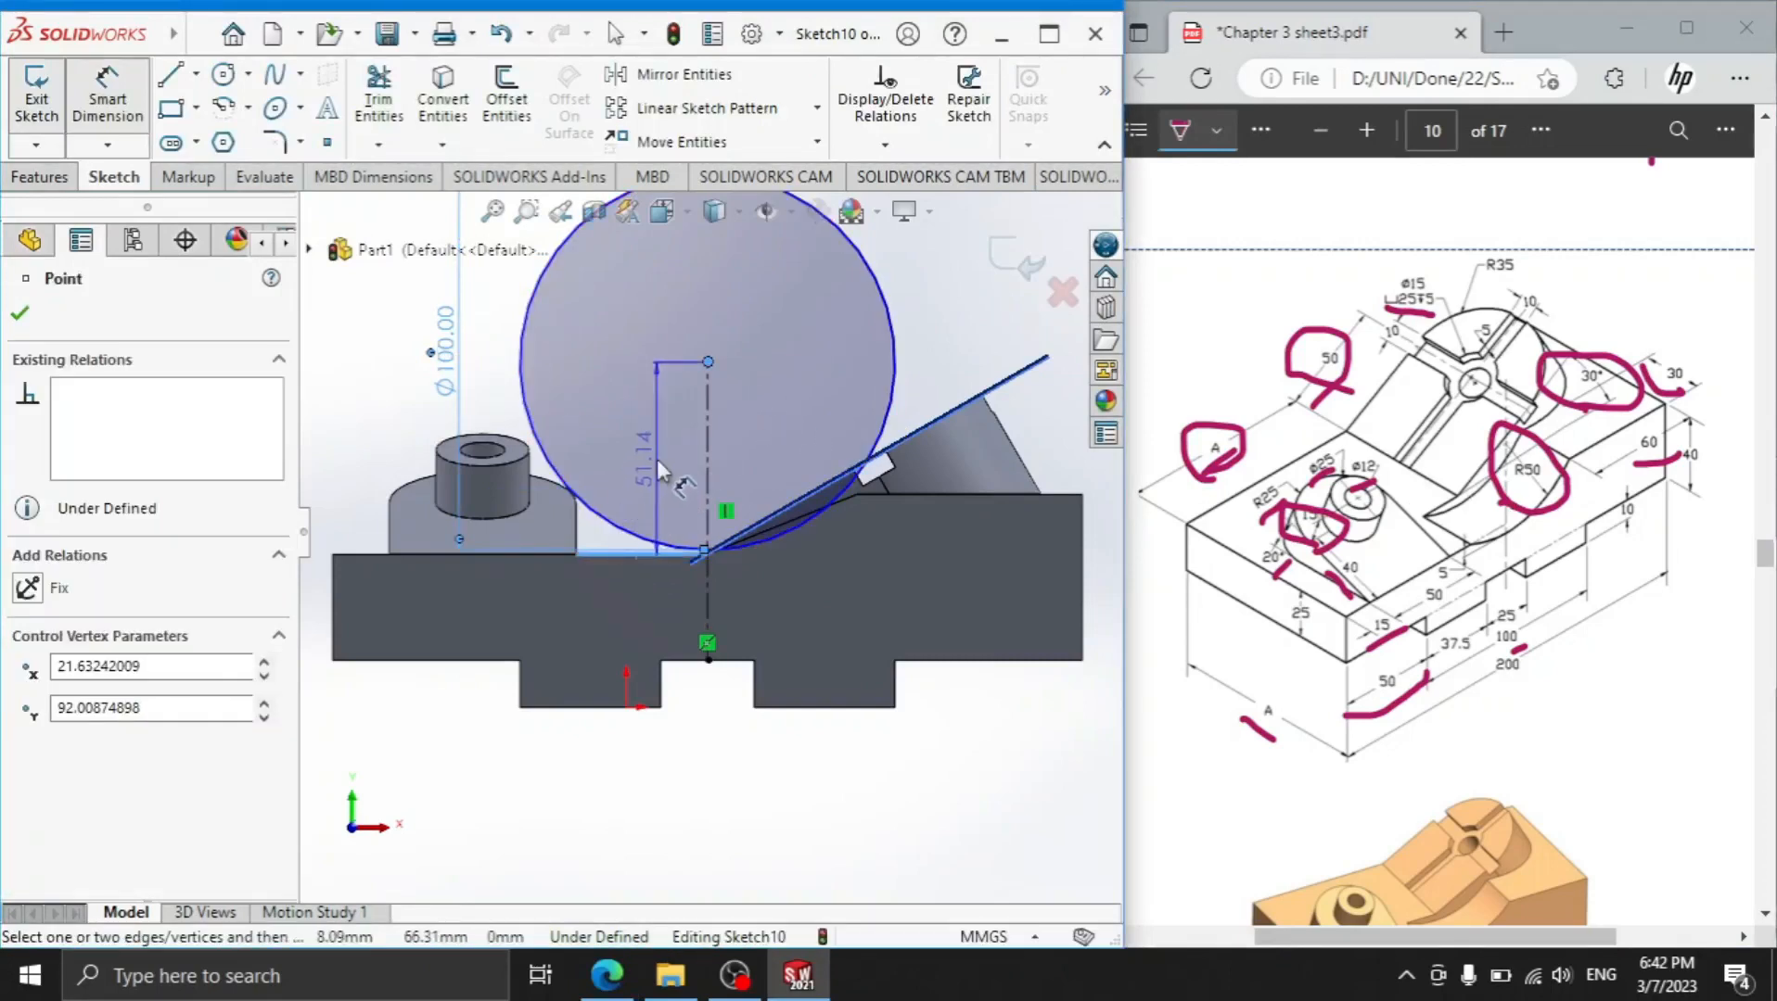
drag(1451, 578, 1462, 570)
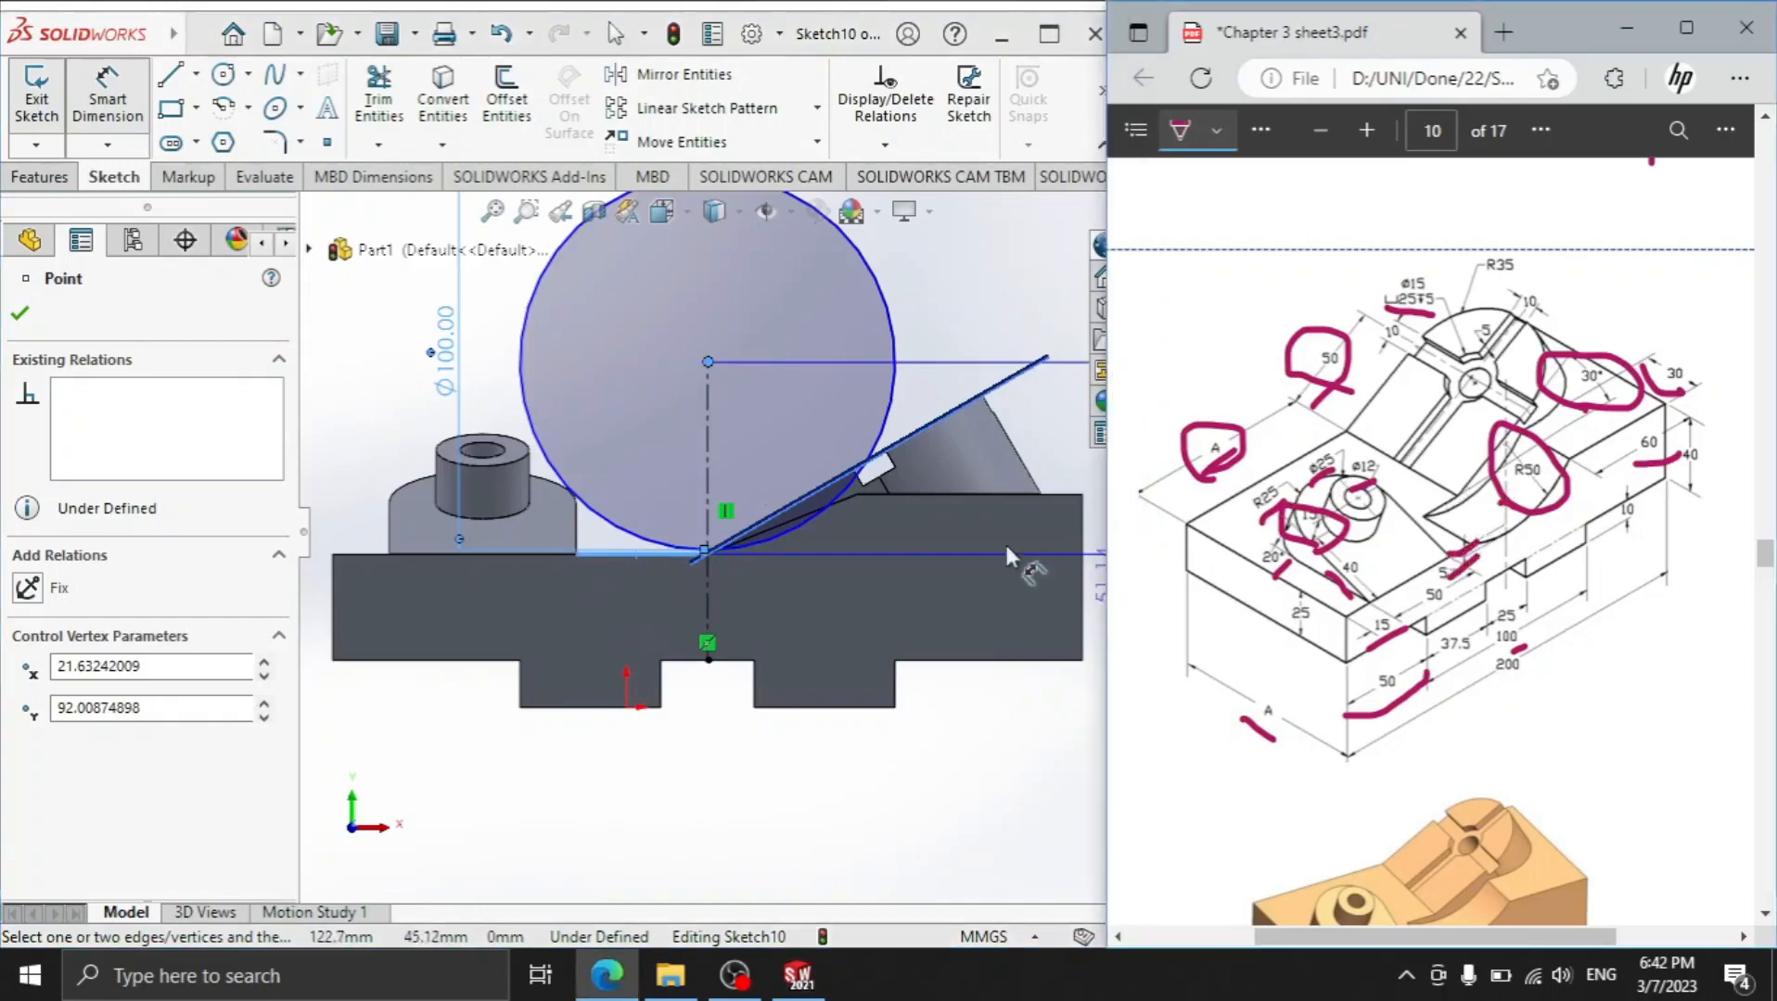
click(606, 467)
text(45)
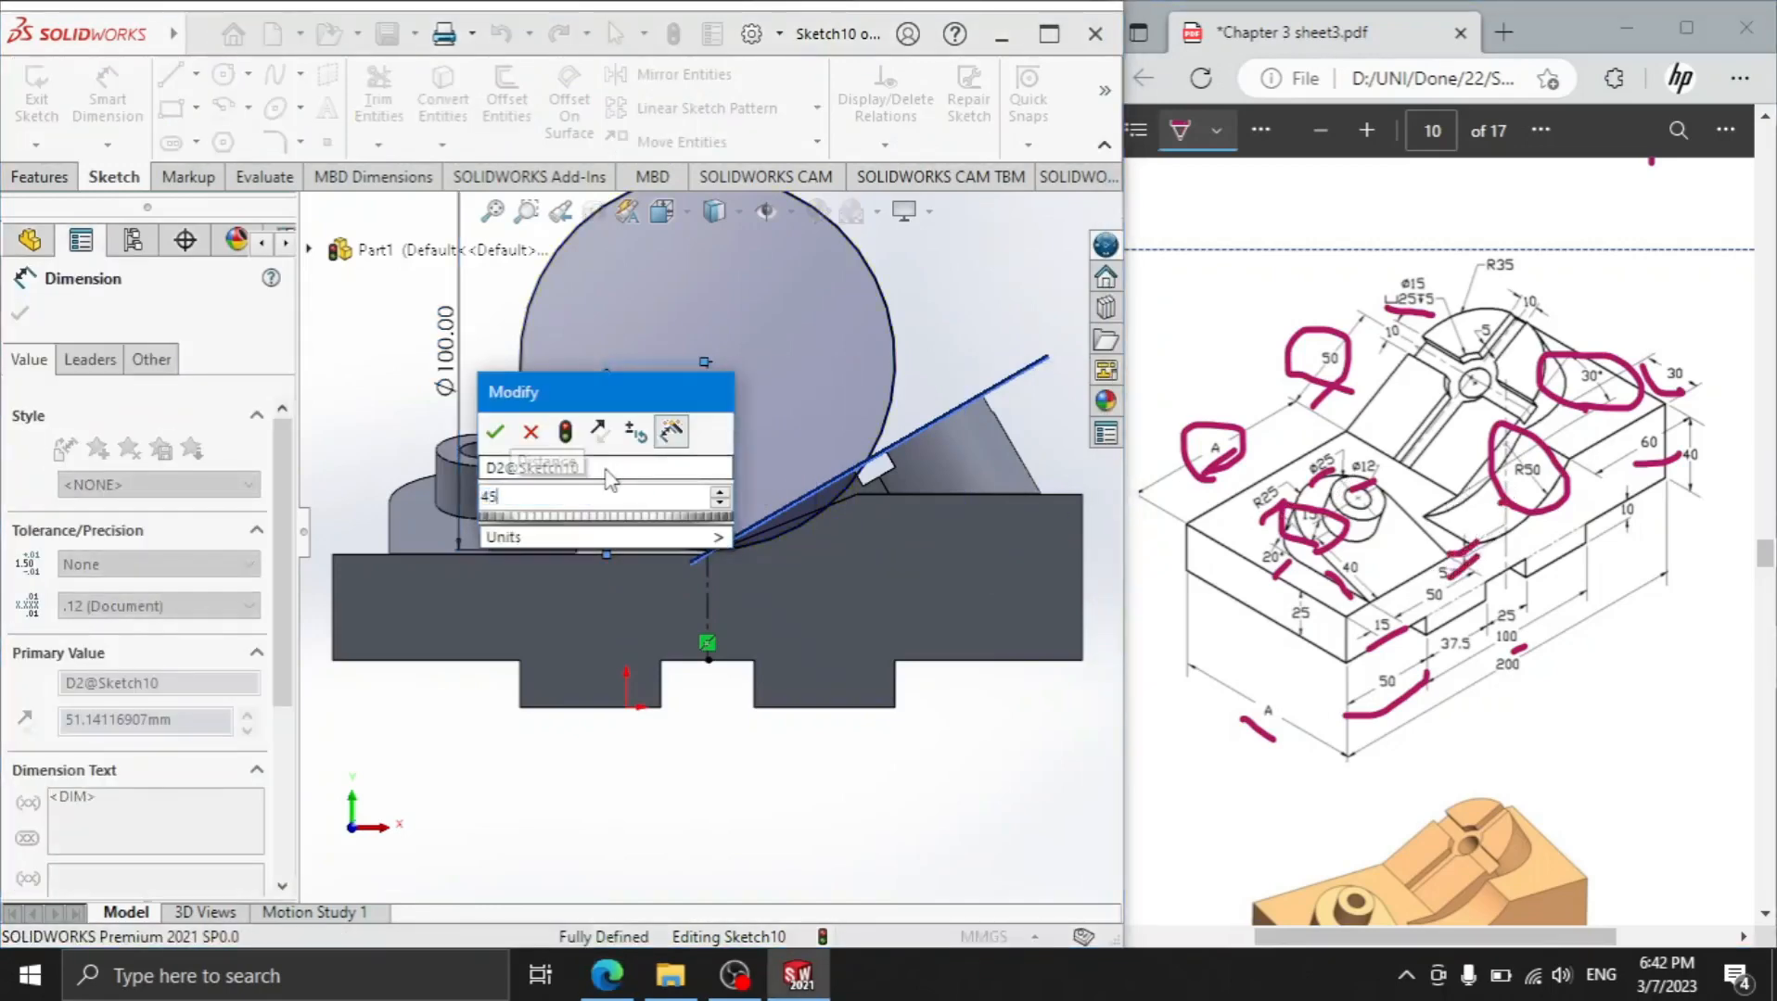
key(Return)
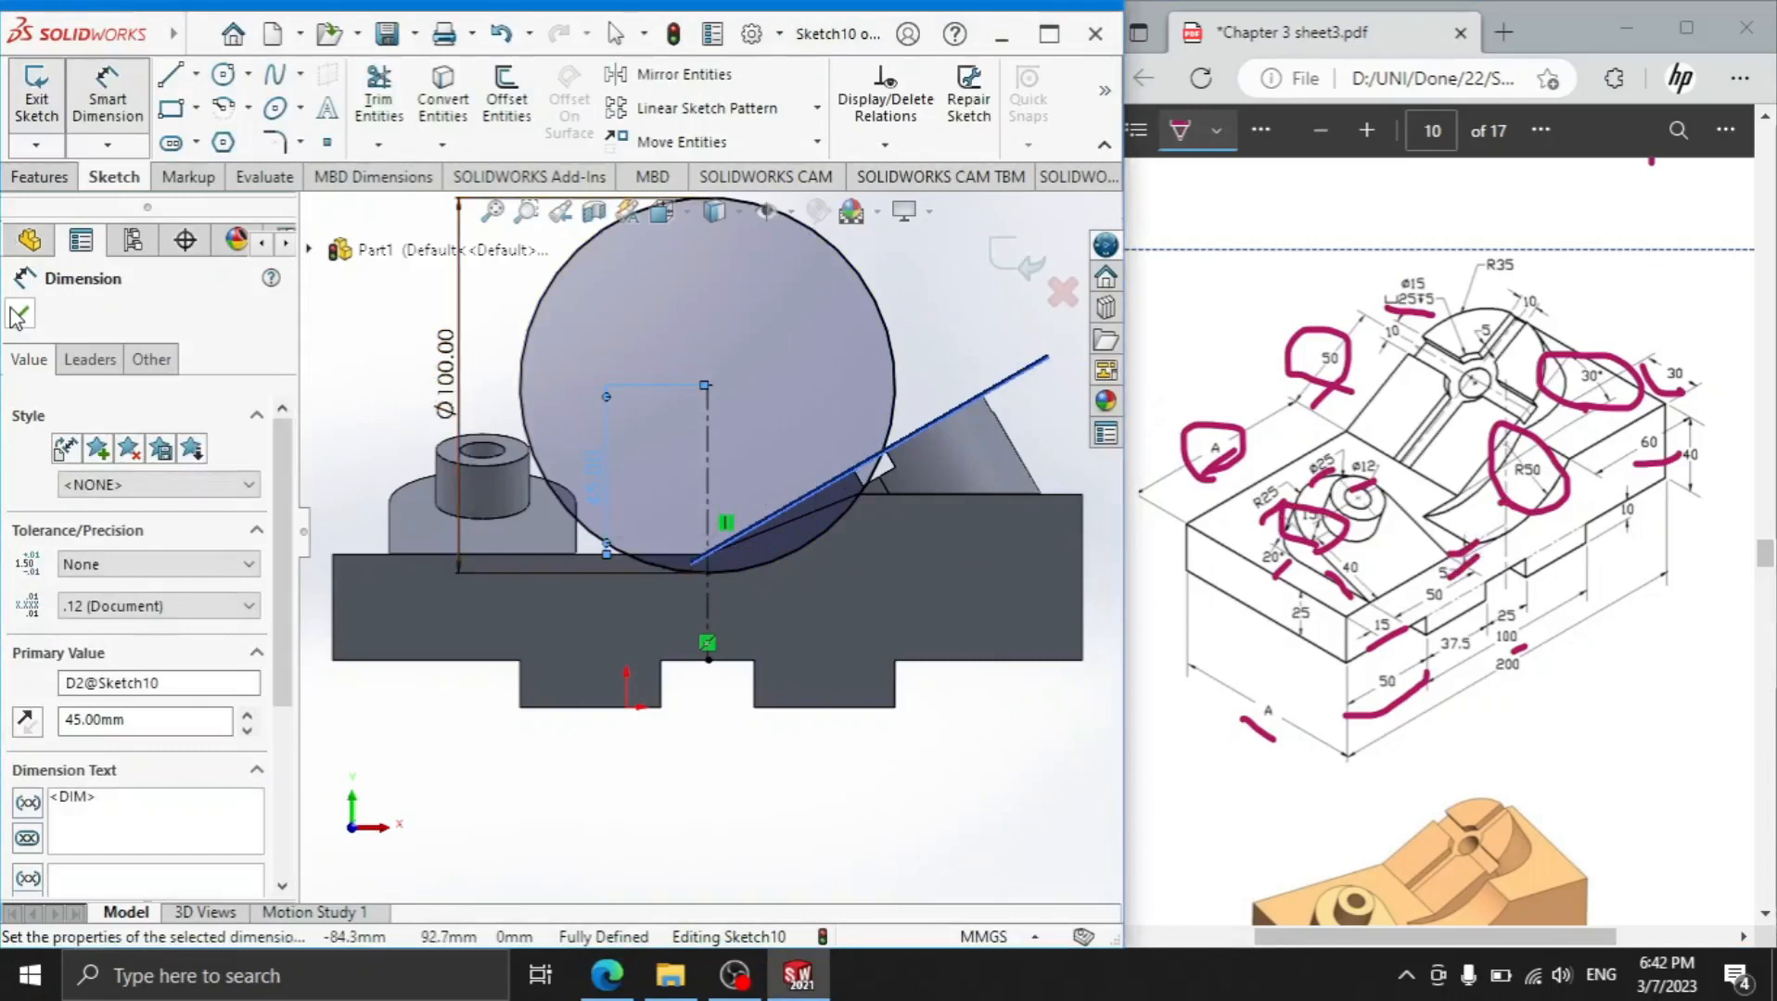
click(19, 314)
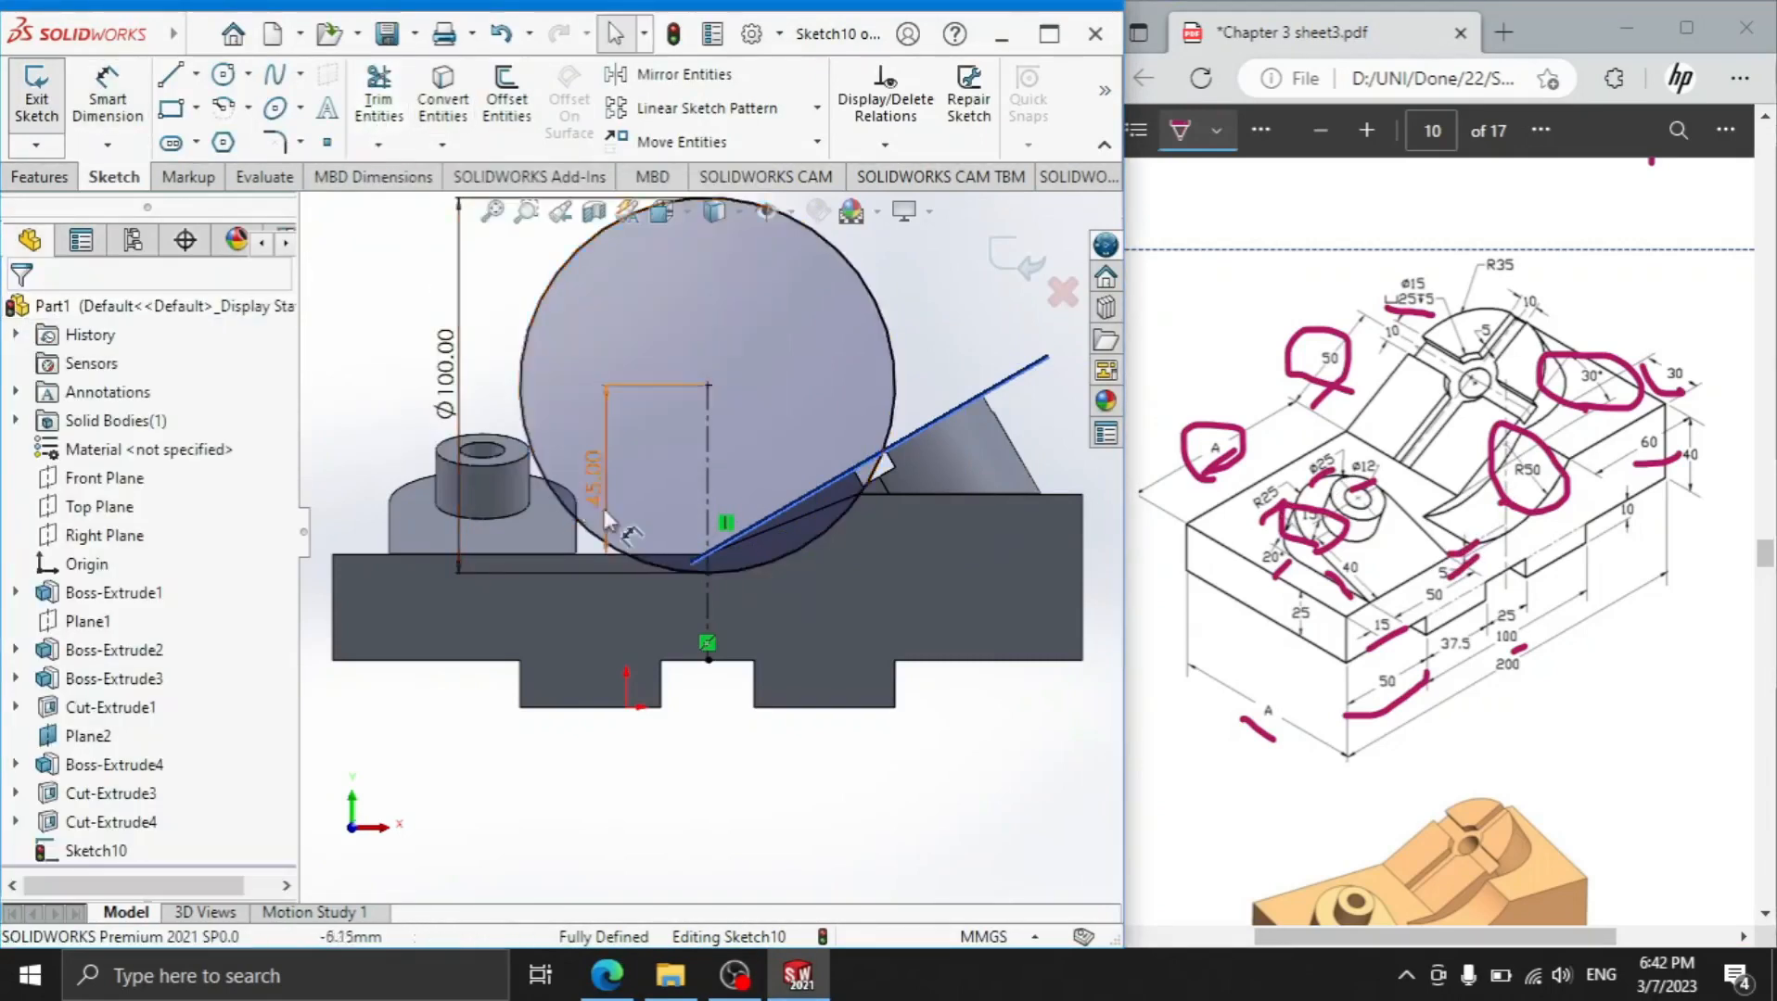
Draw a 50 mm radial line from the circle's centre down-left to the circle, ending just above the block's top edge
click(173, 75)
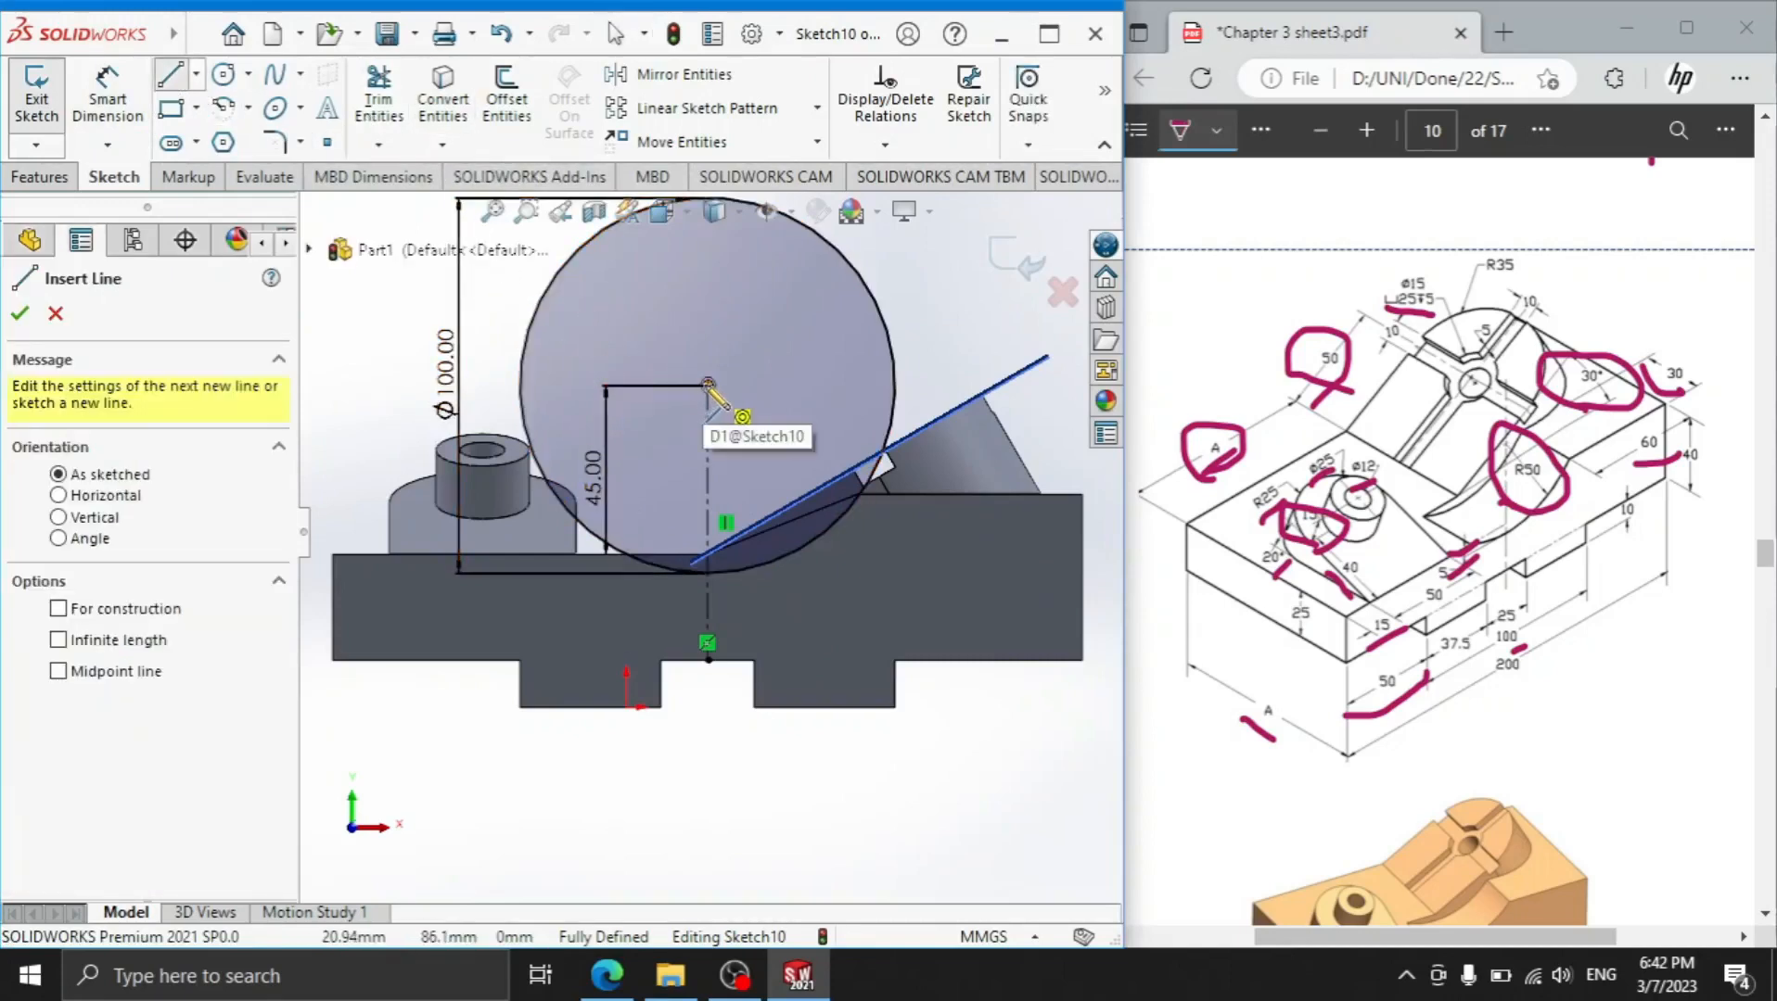
click(707, 384)
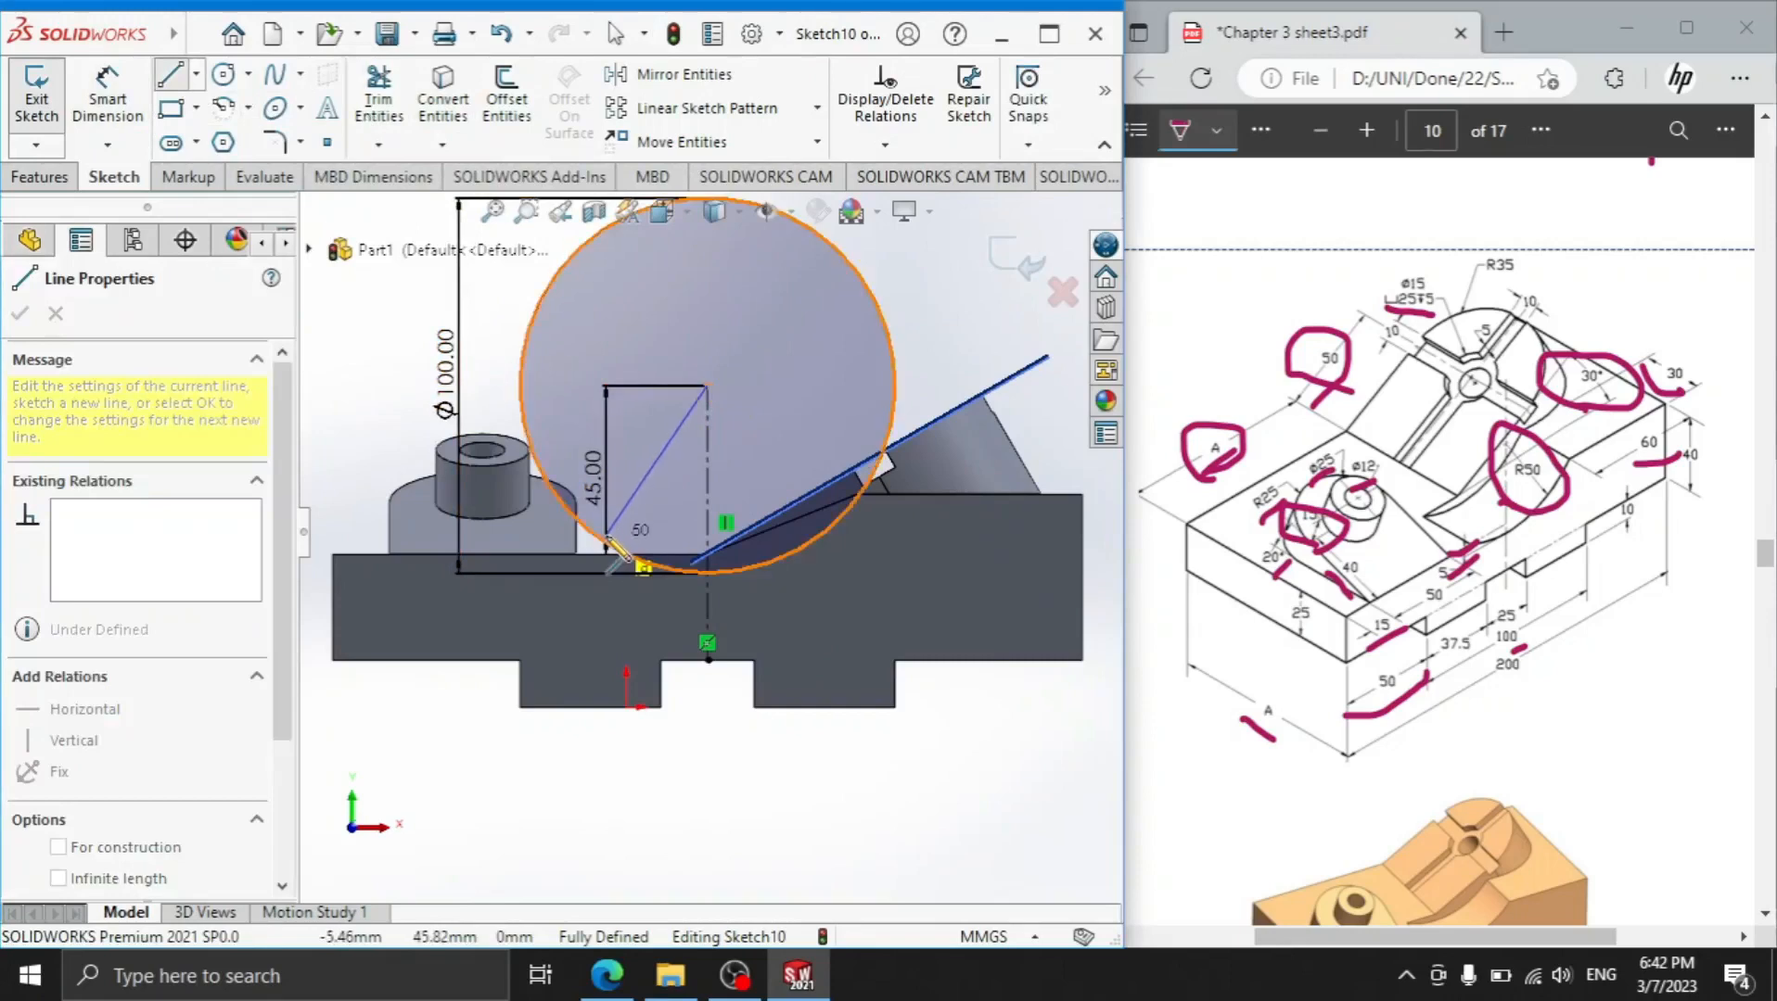
click(603, 542)
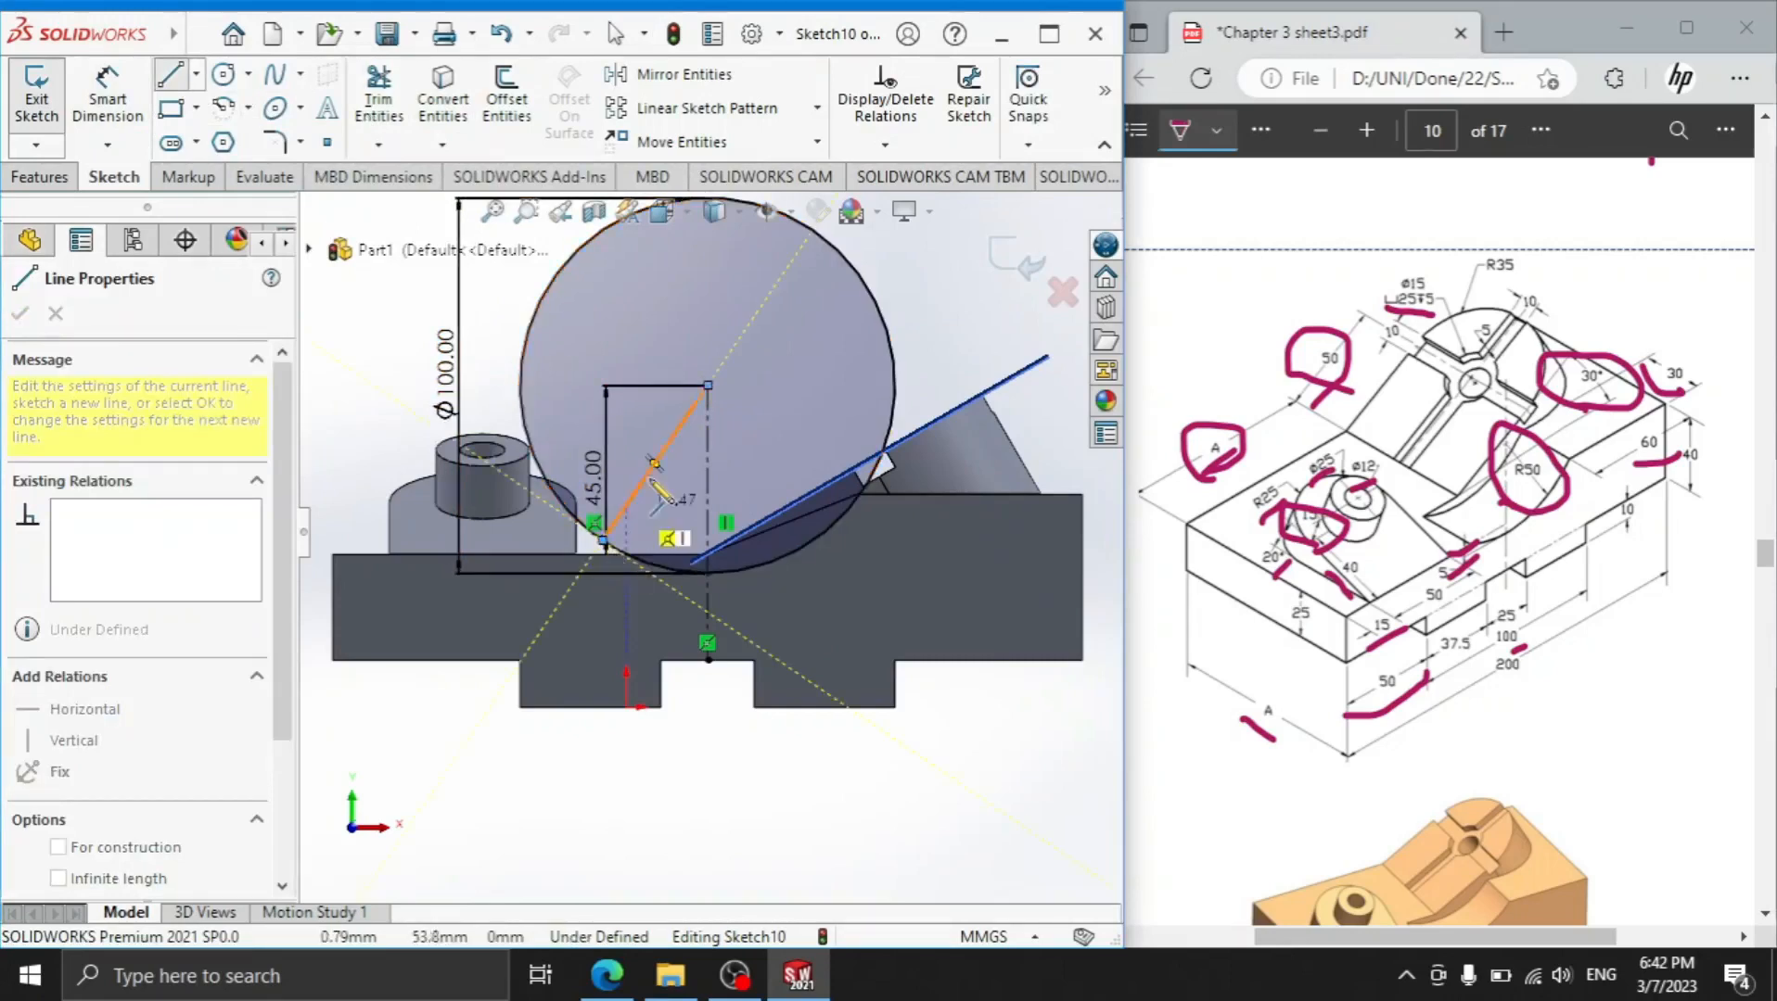
right_click(805, 409)
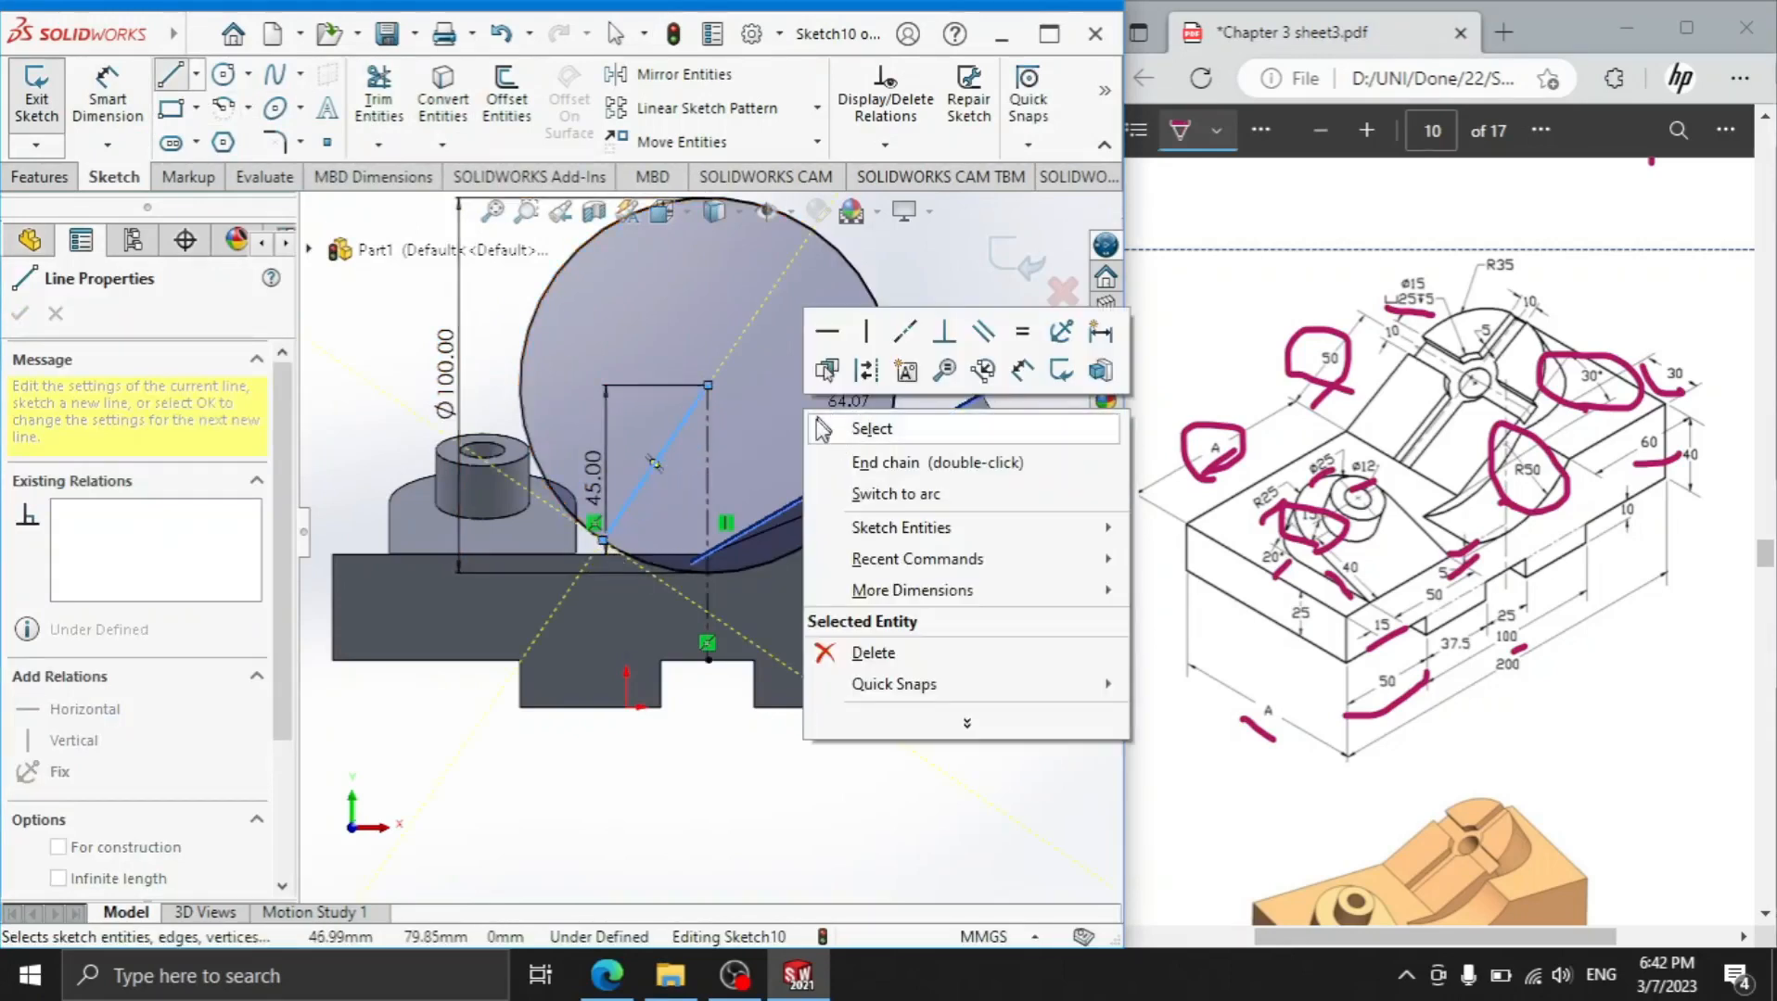
click(834, 429)
Draw a second 50 mm radial line from the centre to the circle's right side and trim away the upper arc
click(183, 78)
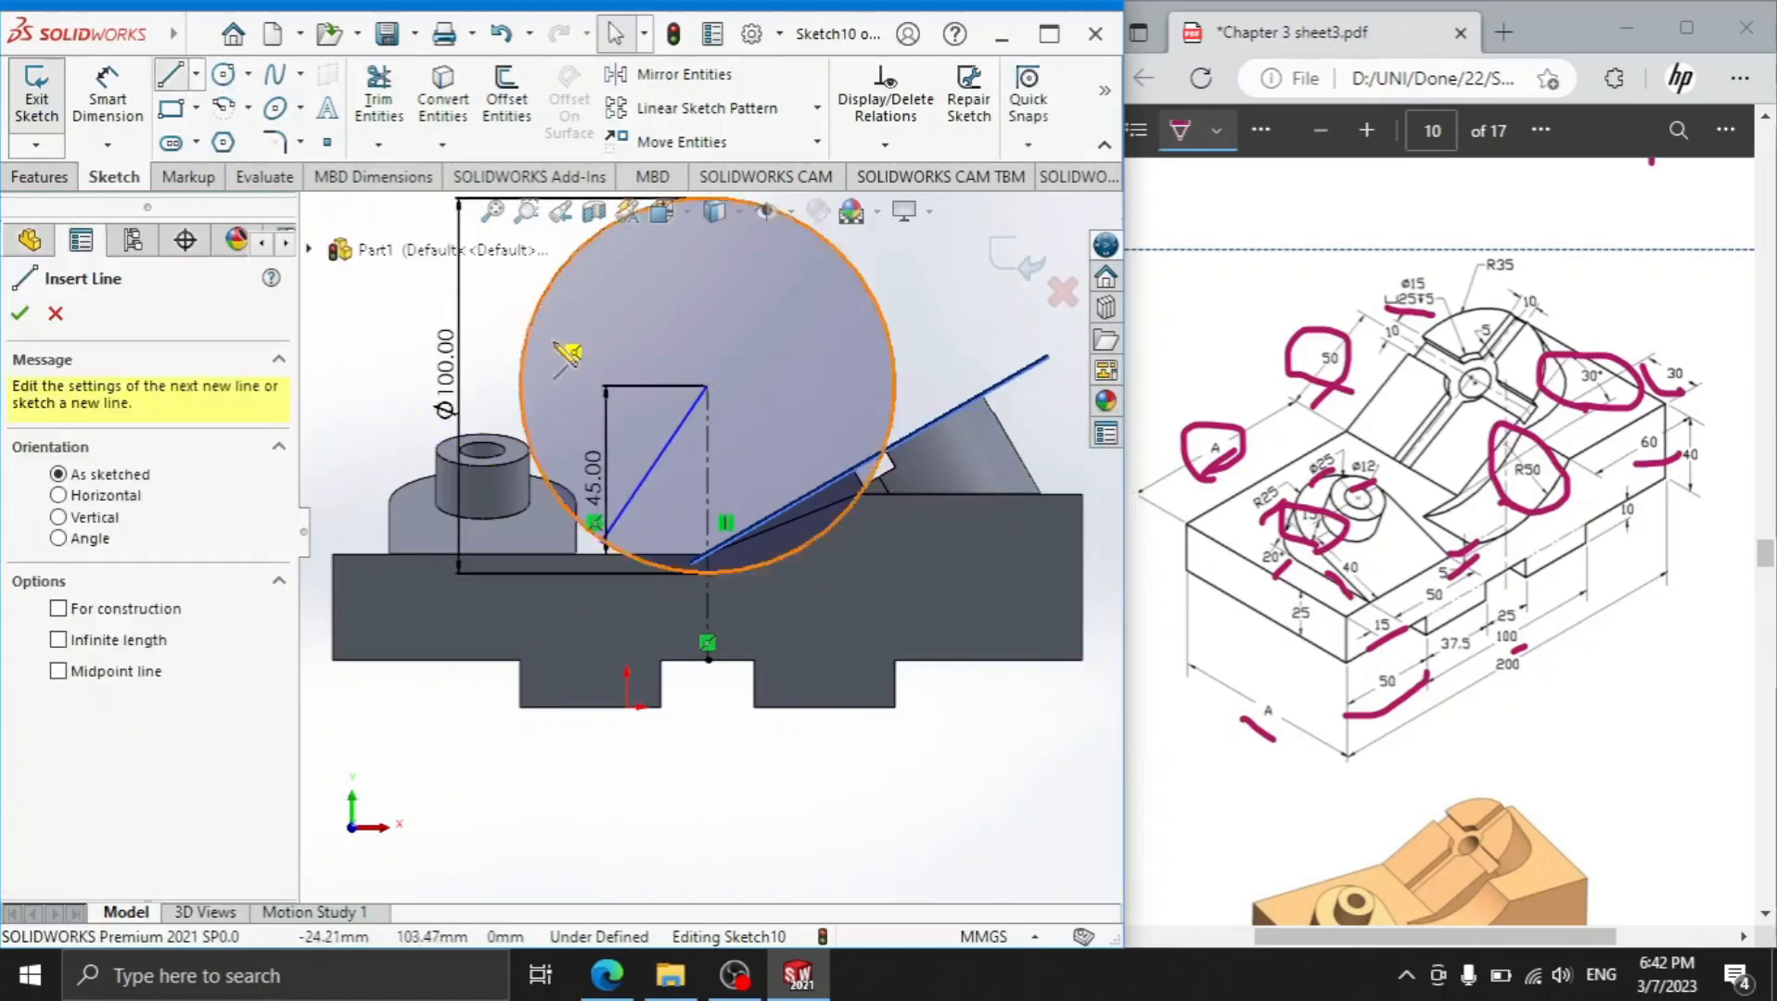
click(707, 385)
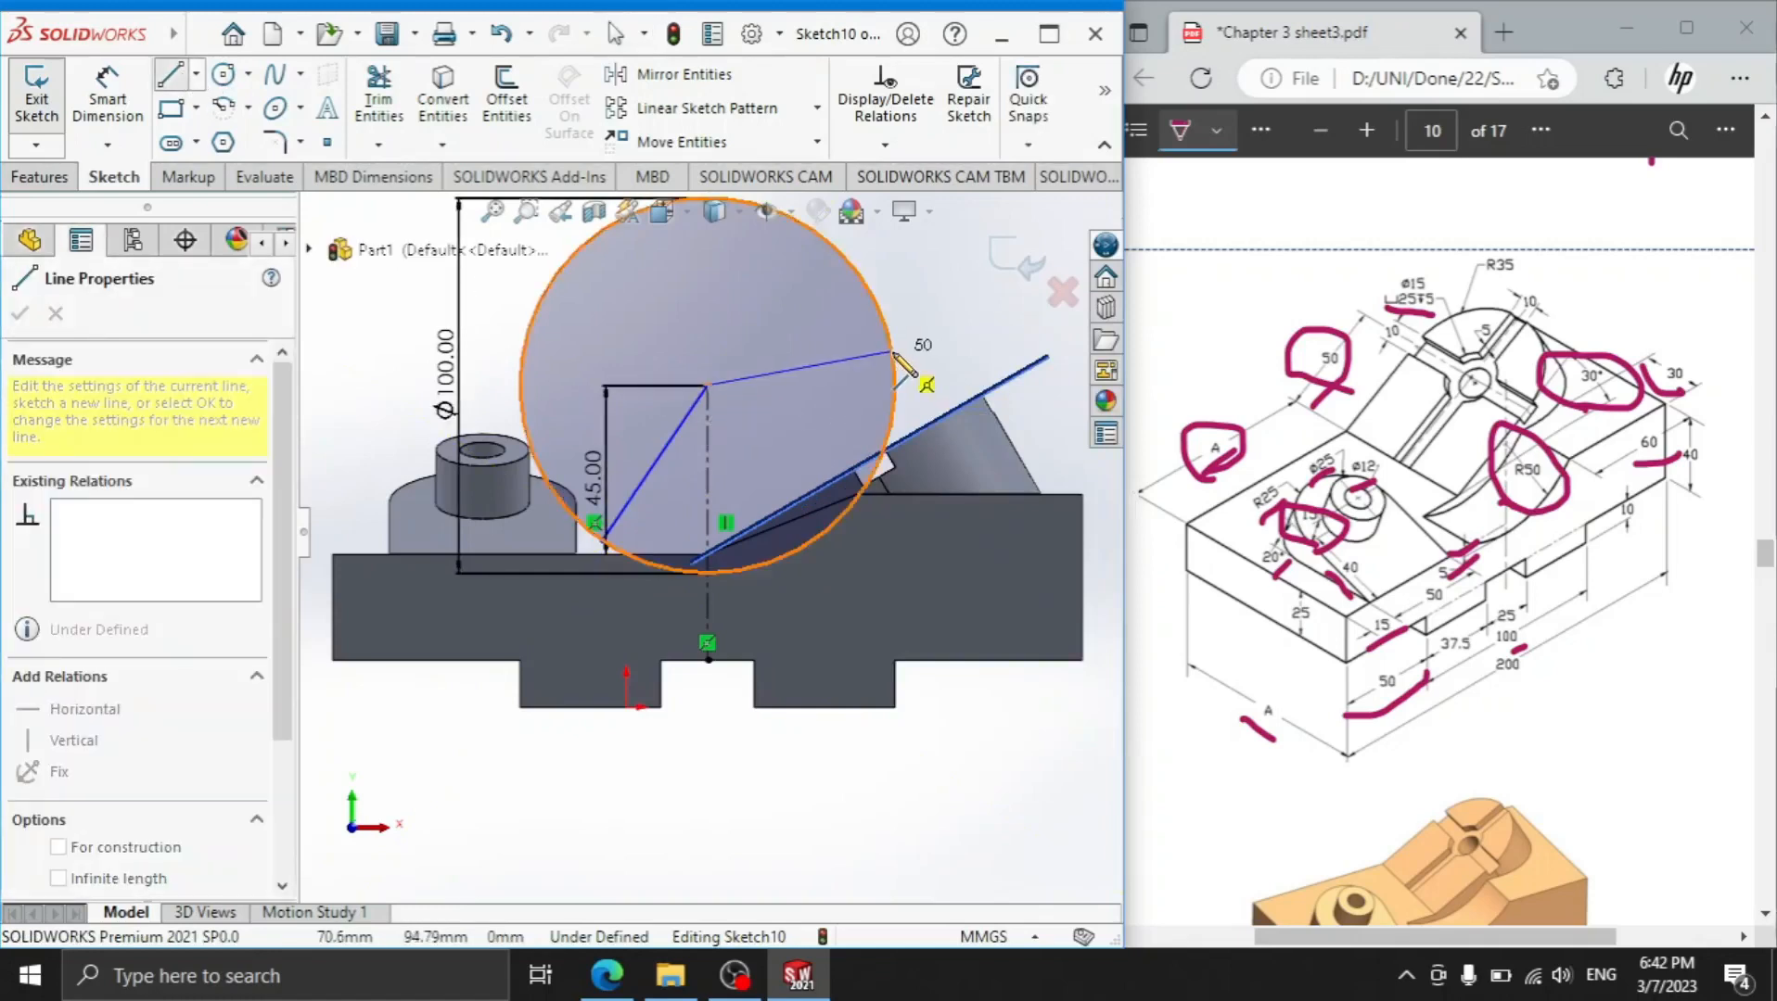
click(893, 353)
right_click(921, 282)
click(957, 299)
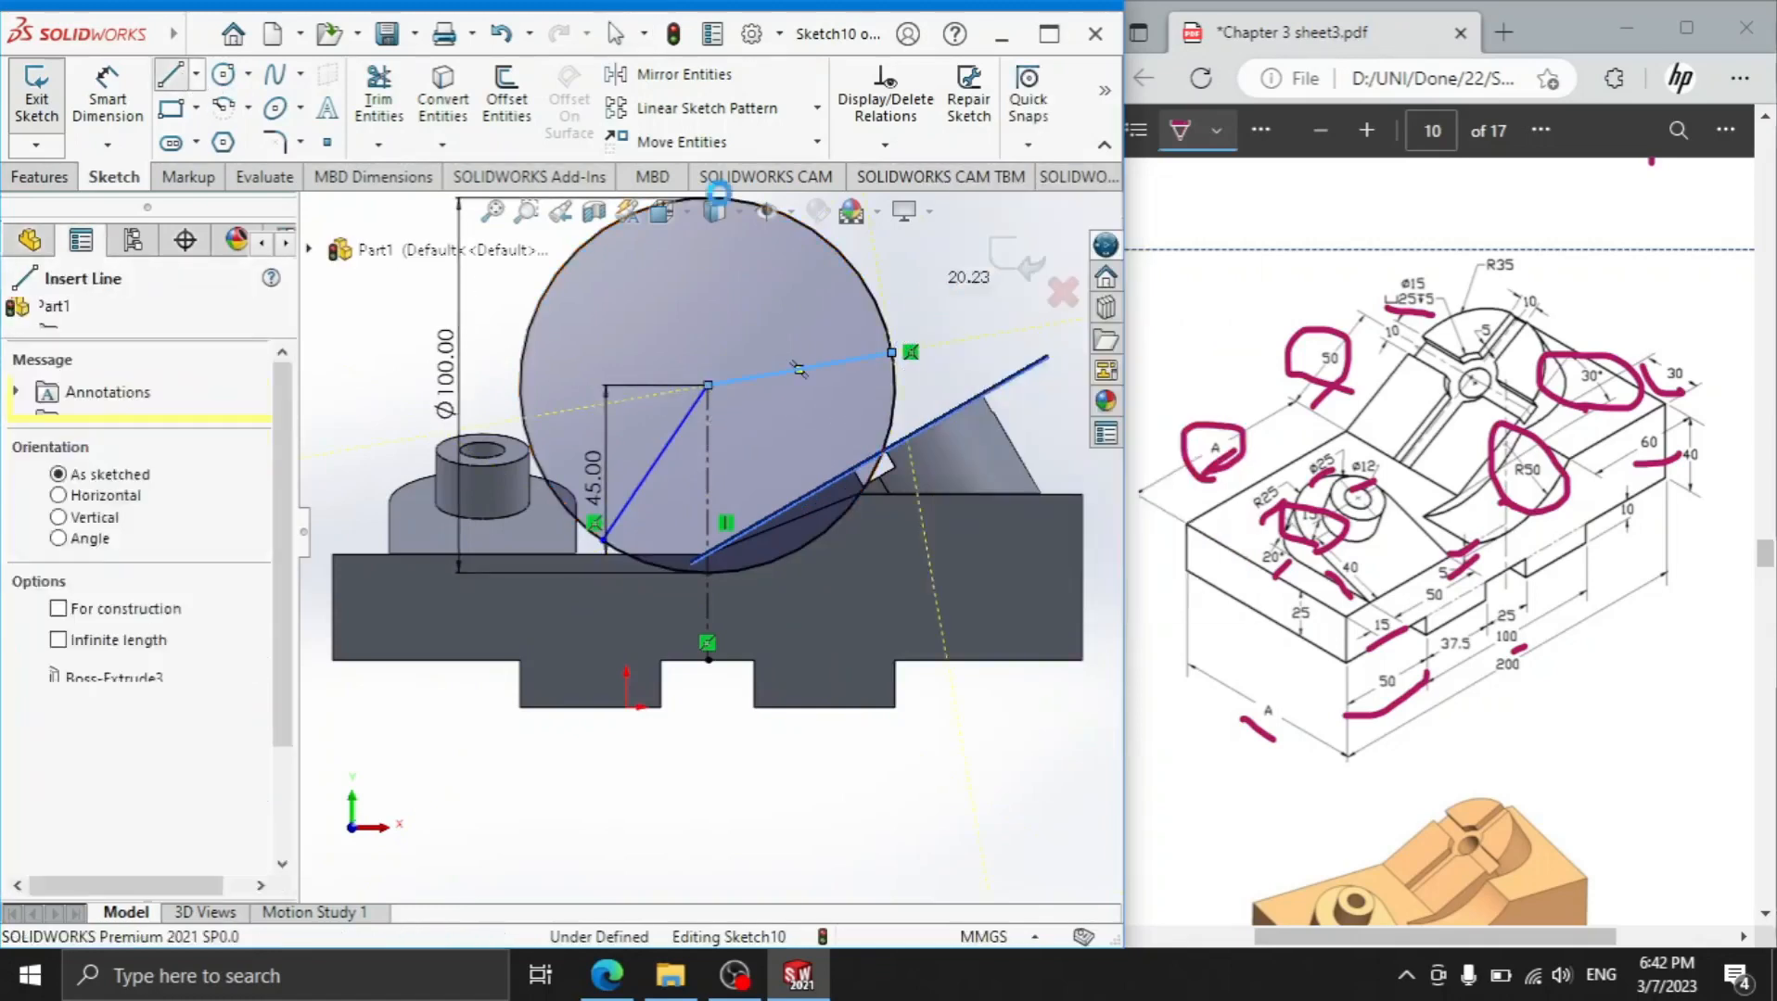
click(378, 98)
drag(511, 280, 561, 357)
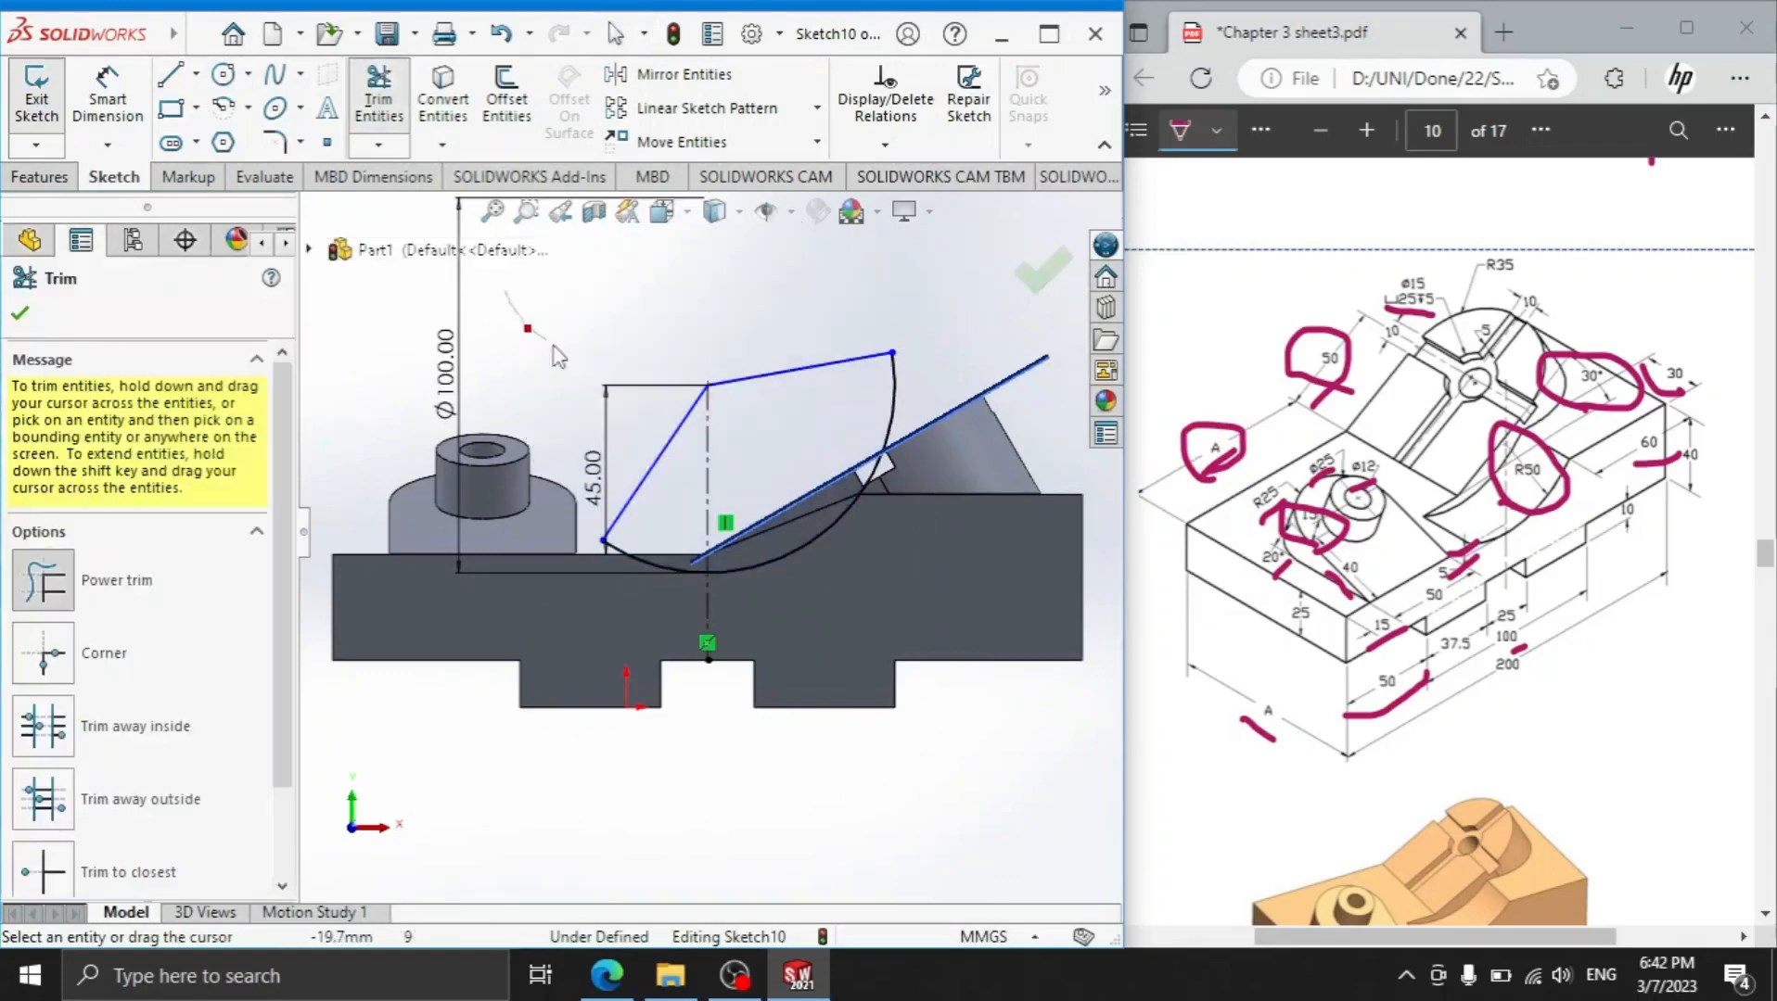
Cut the R50 sector with an Extruded Cut set to Up To Surface, ending at the inclined boss's front side face
click(39, 178)
click(387, 104)
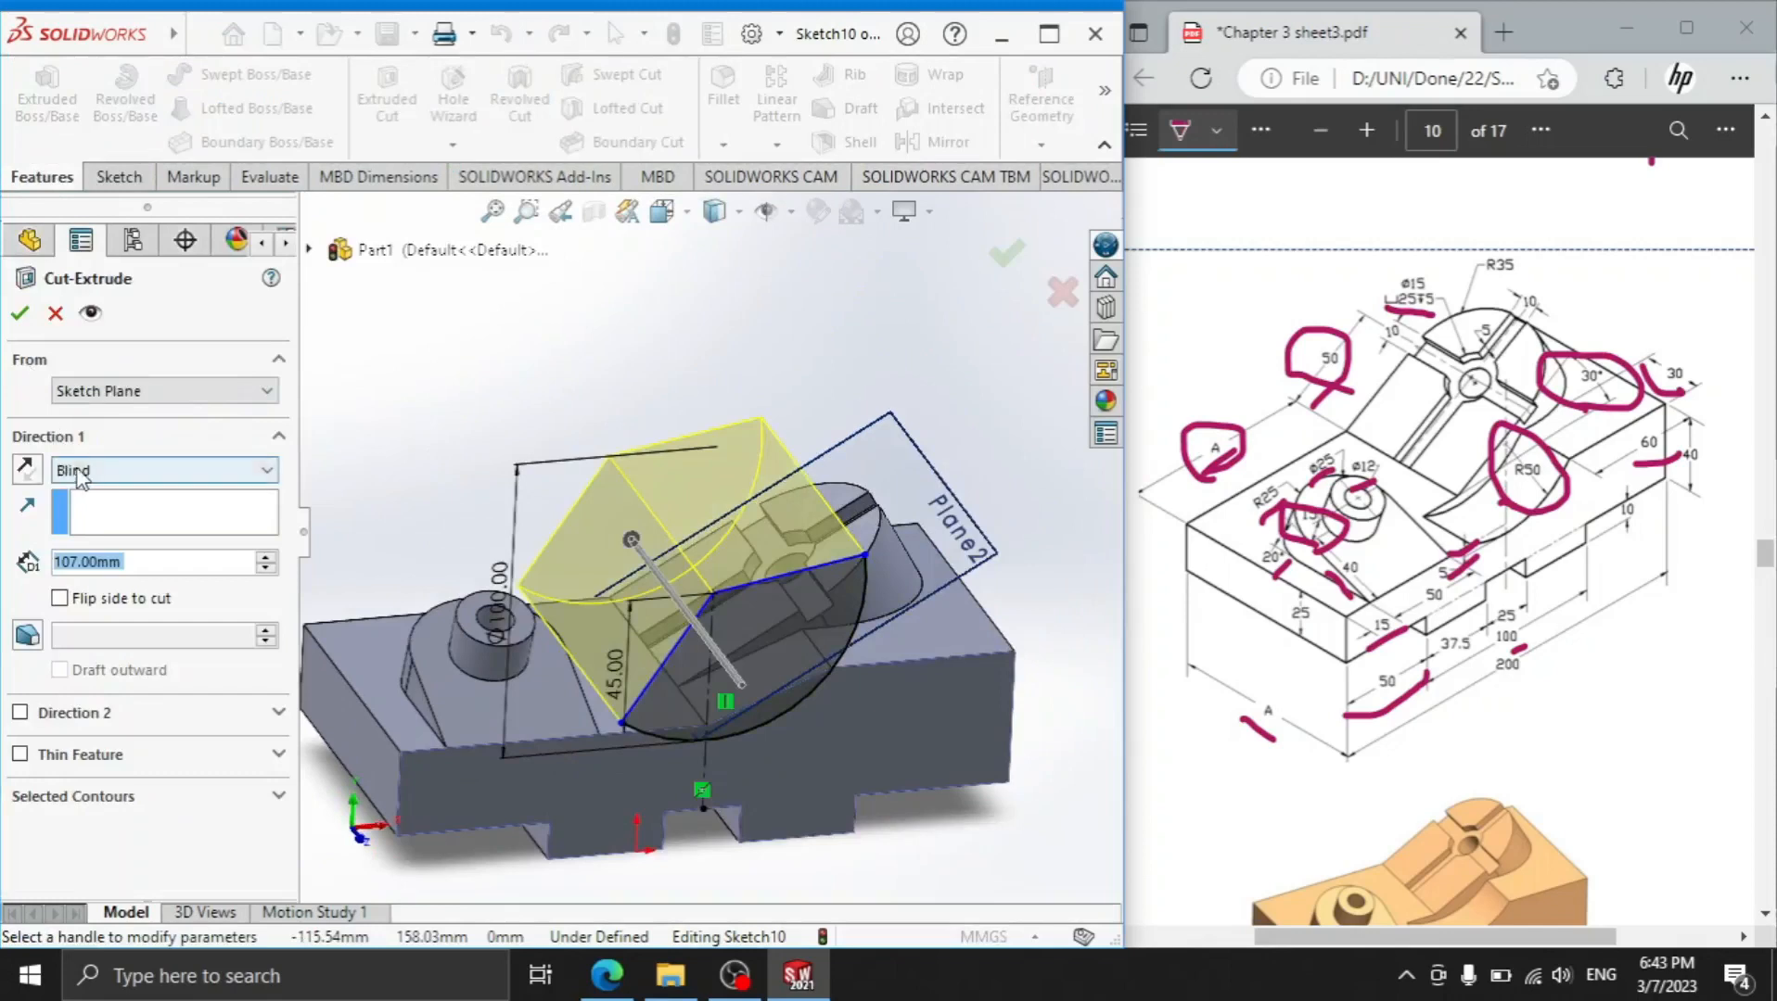
click(111, 471)
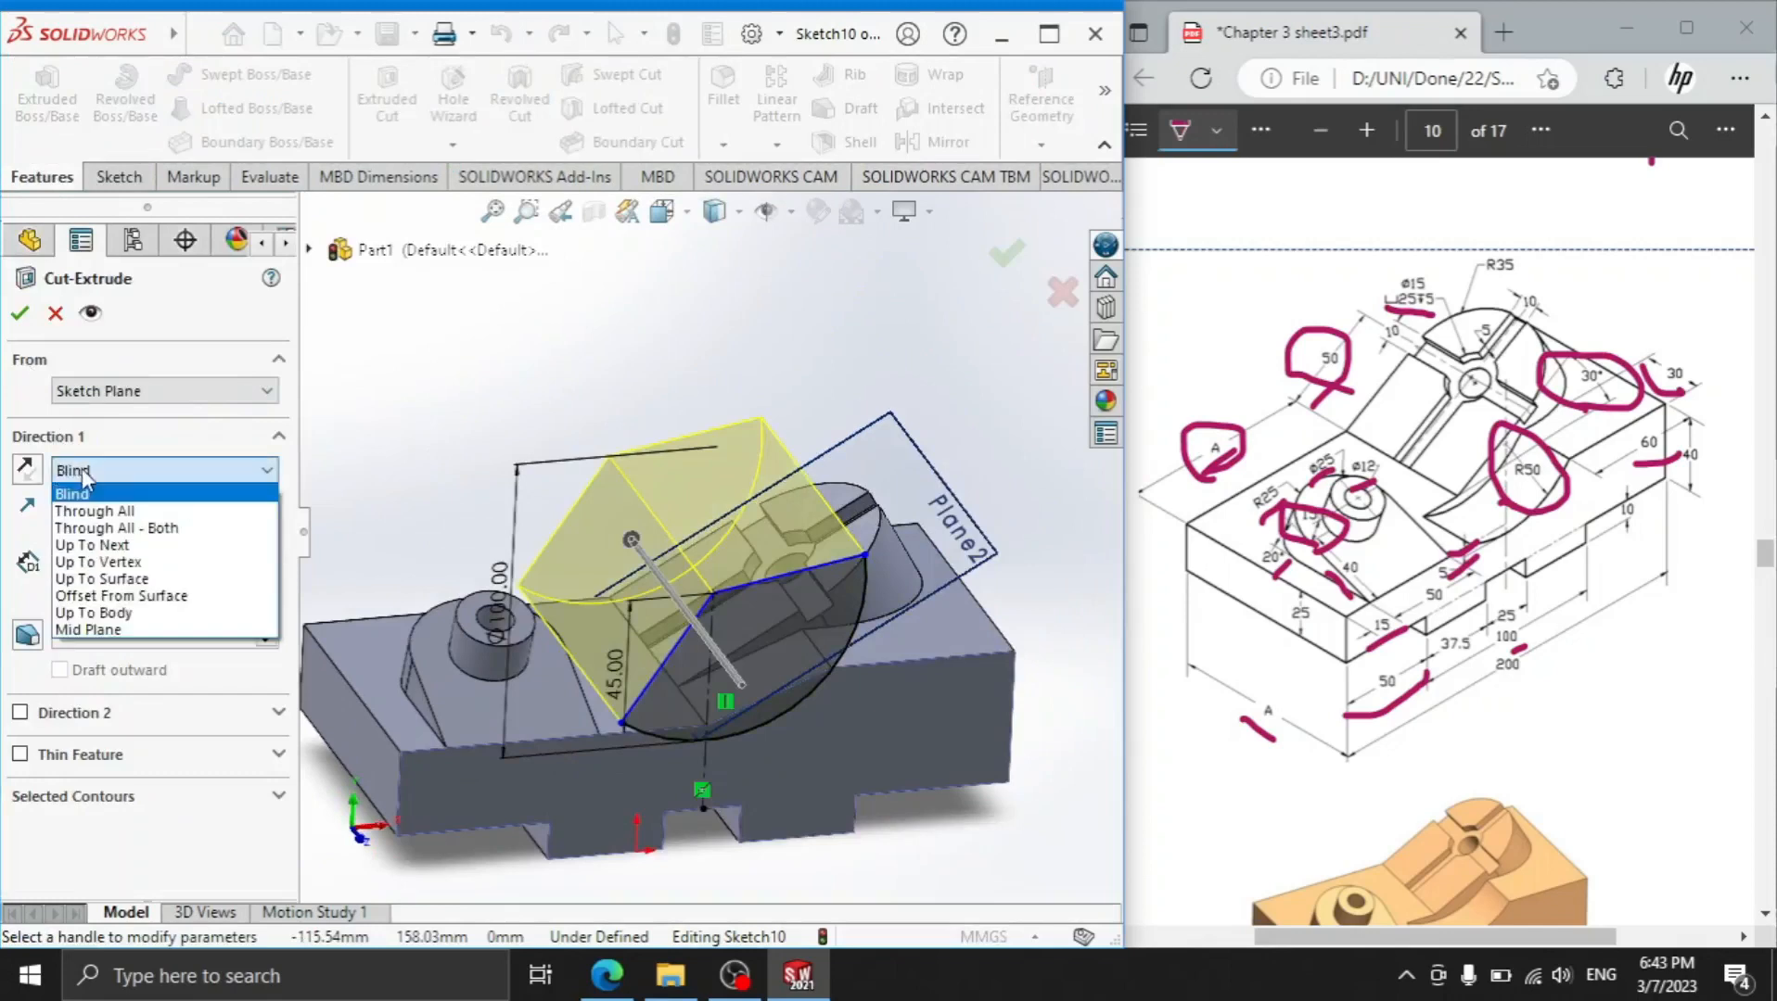
click(102, 579)
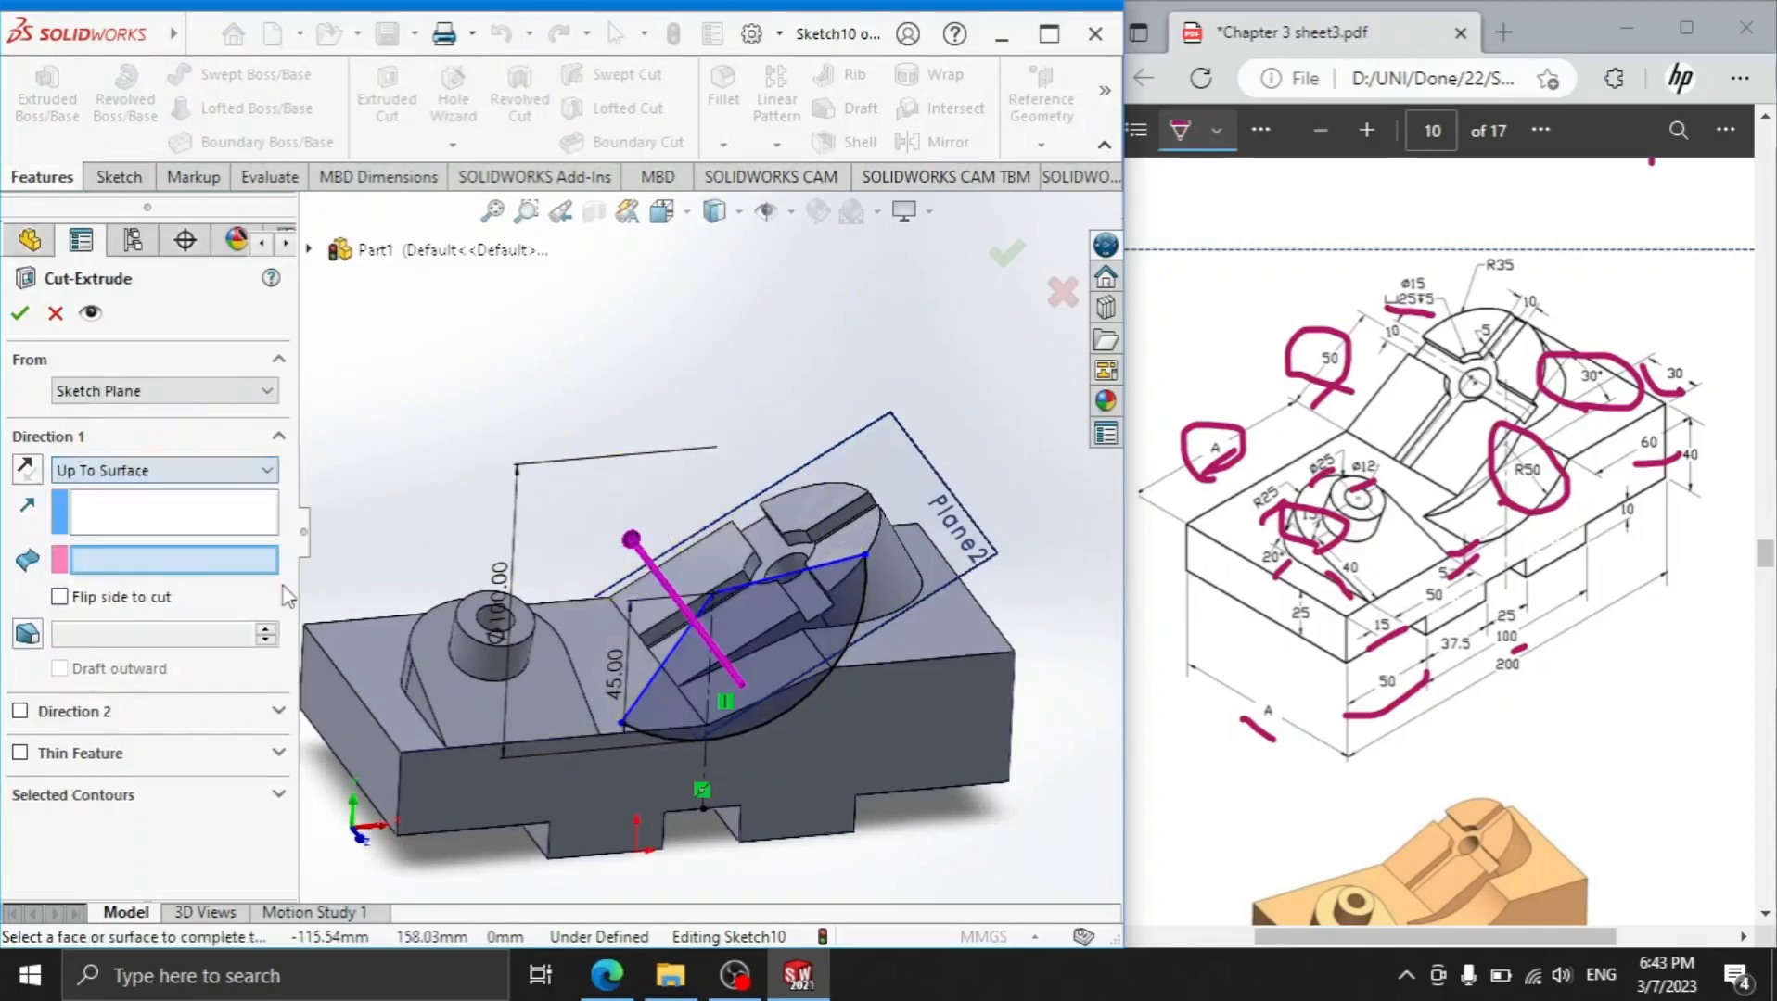
click(775, 632)
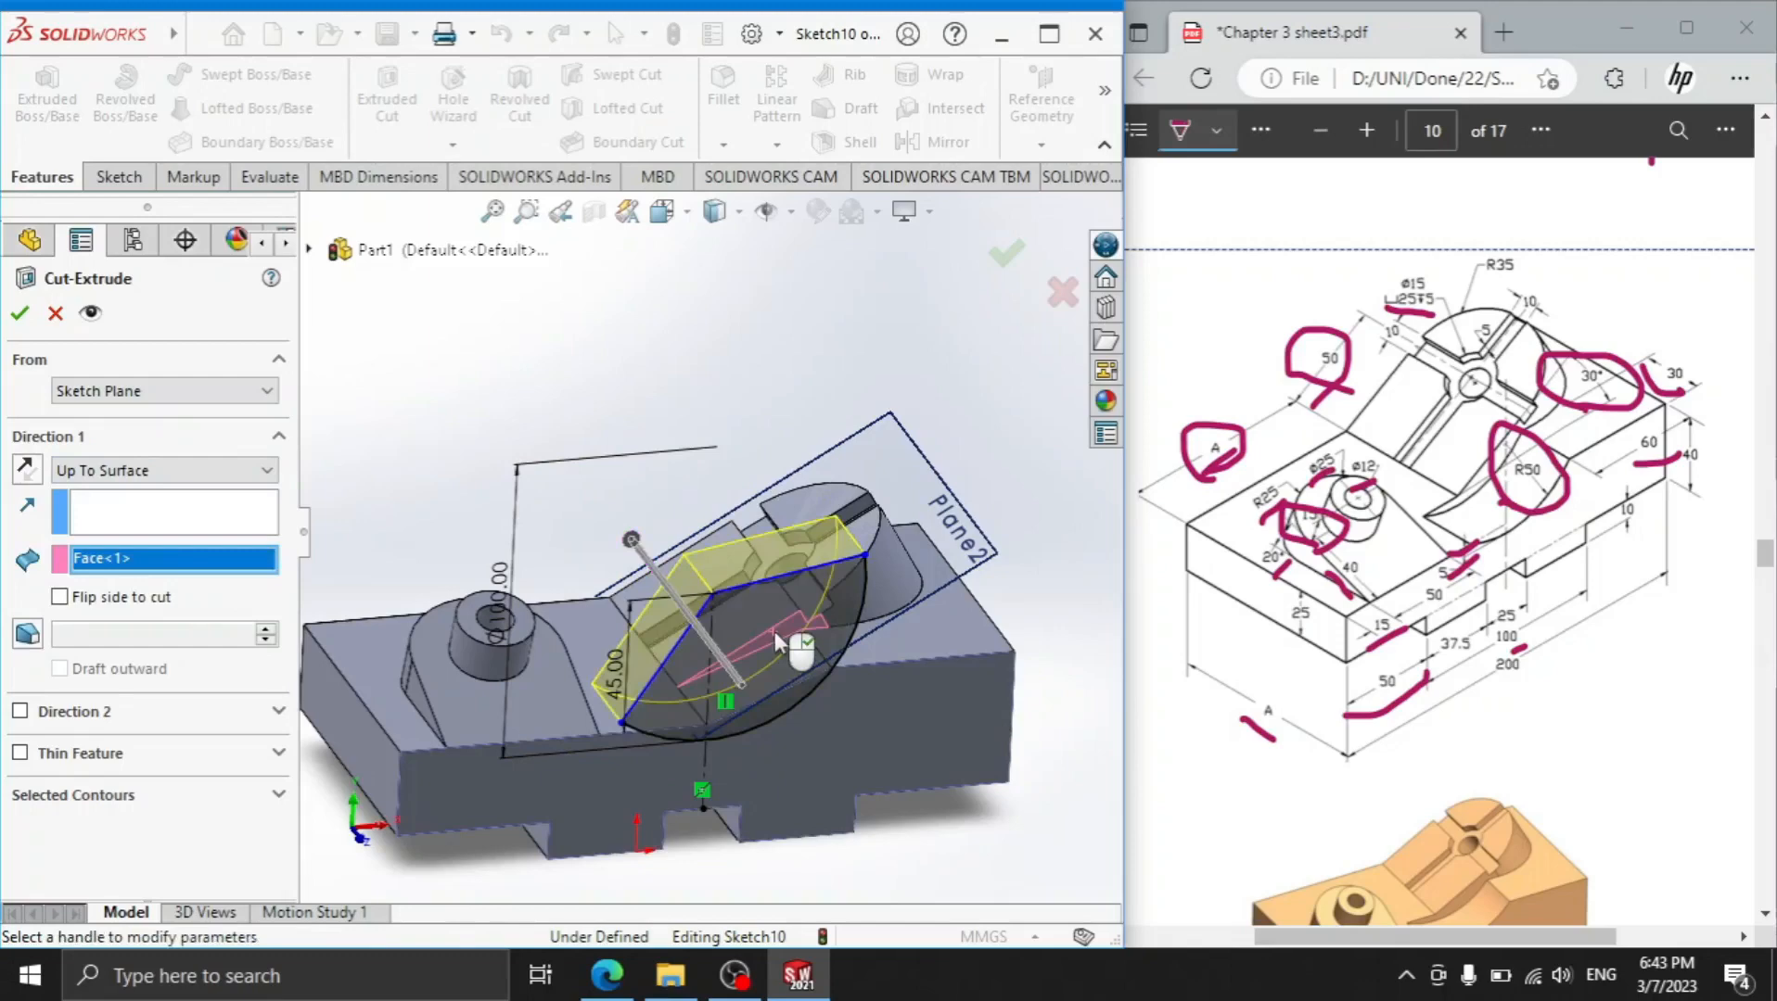
click(14, 311)
Hide the inclined reference plane Plane2
scroll(750, 632, up, 3)
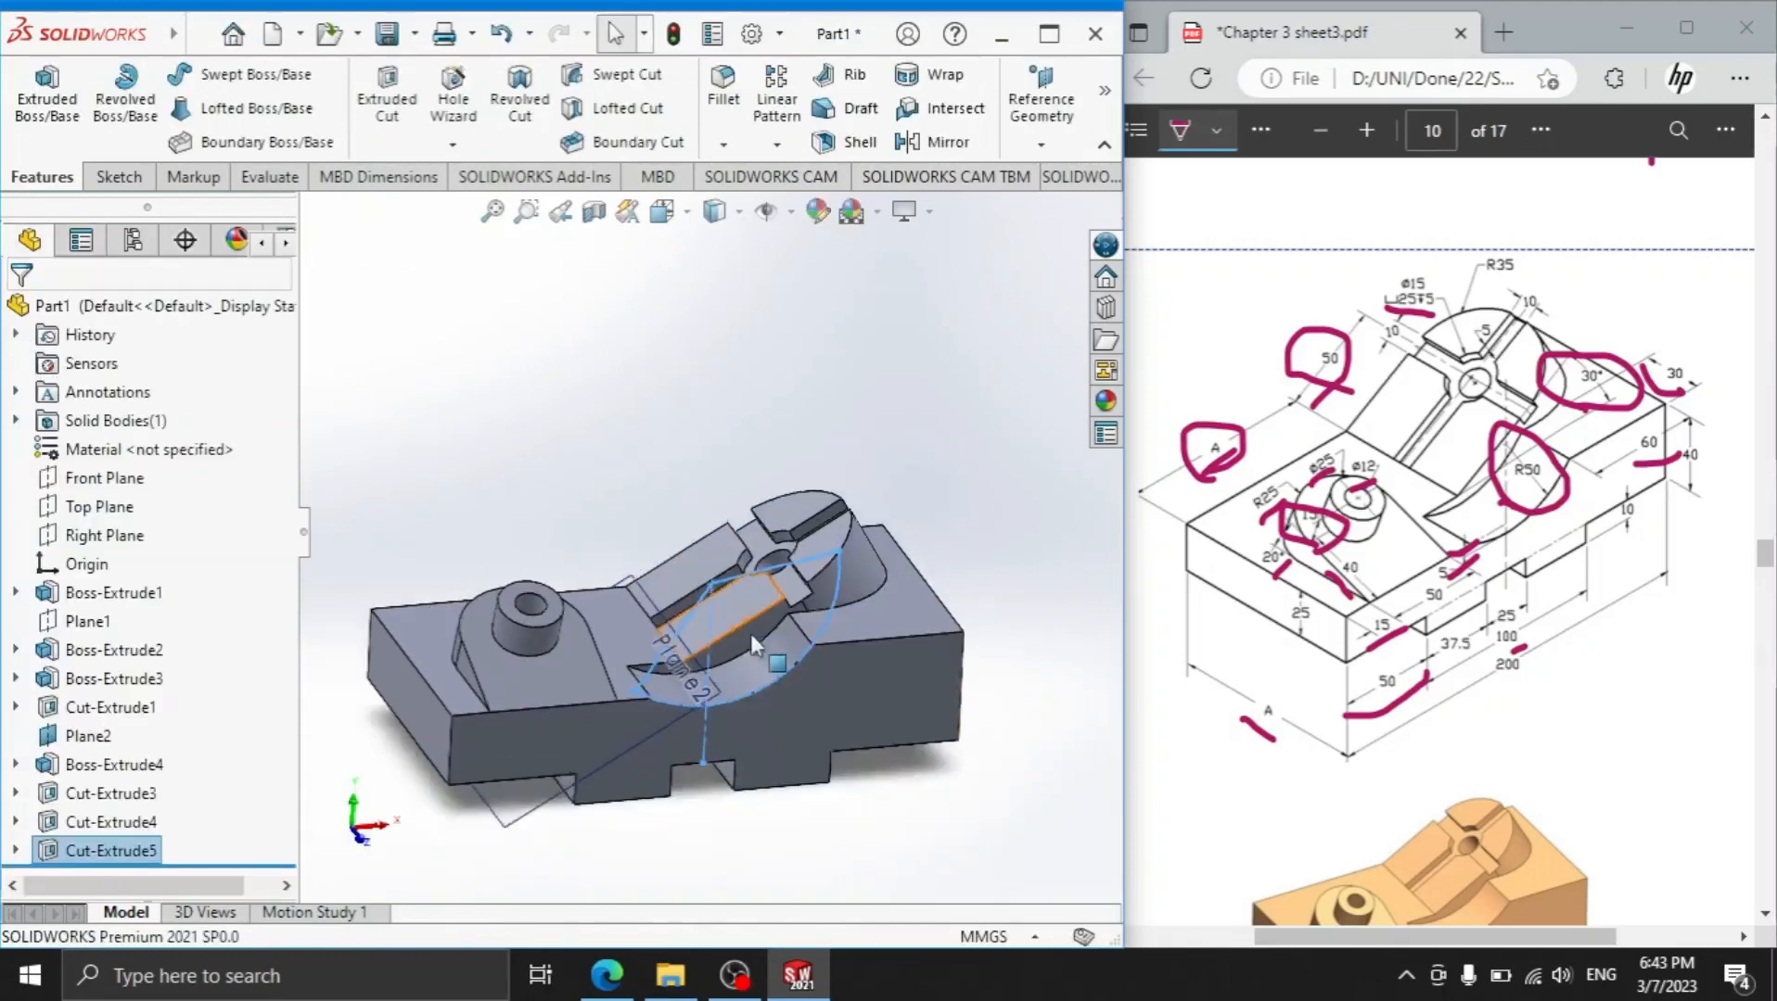
scroll(687, 684, down, 3)
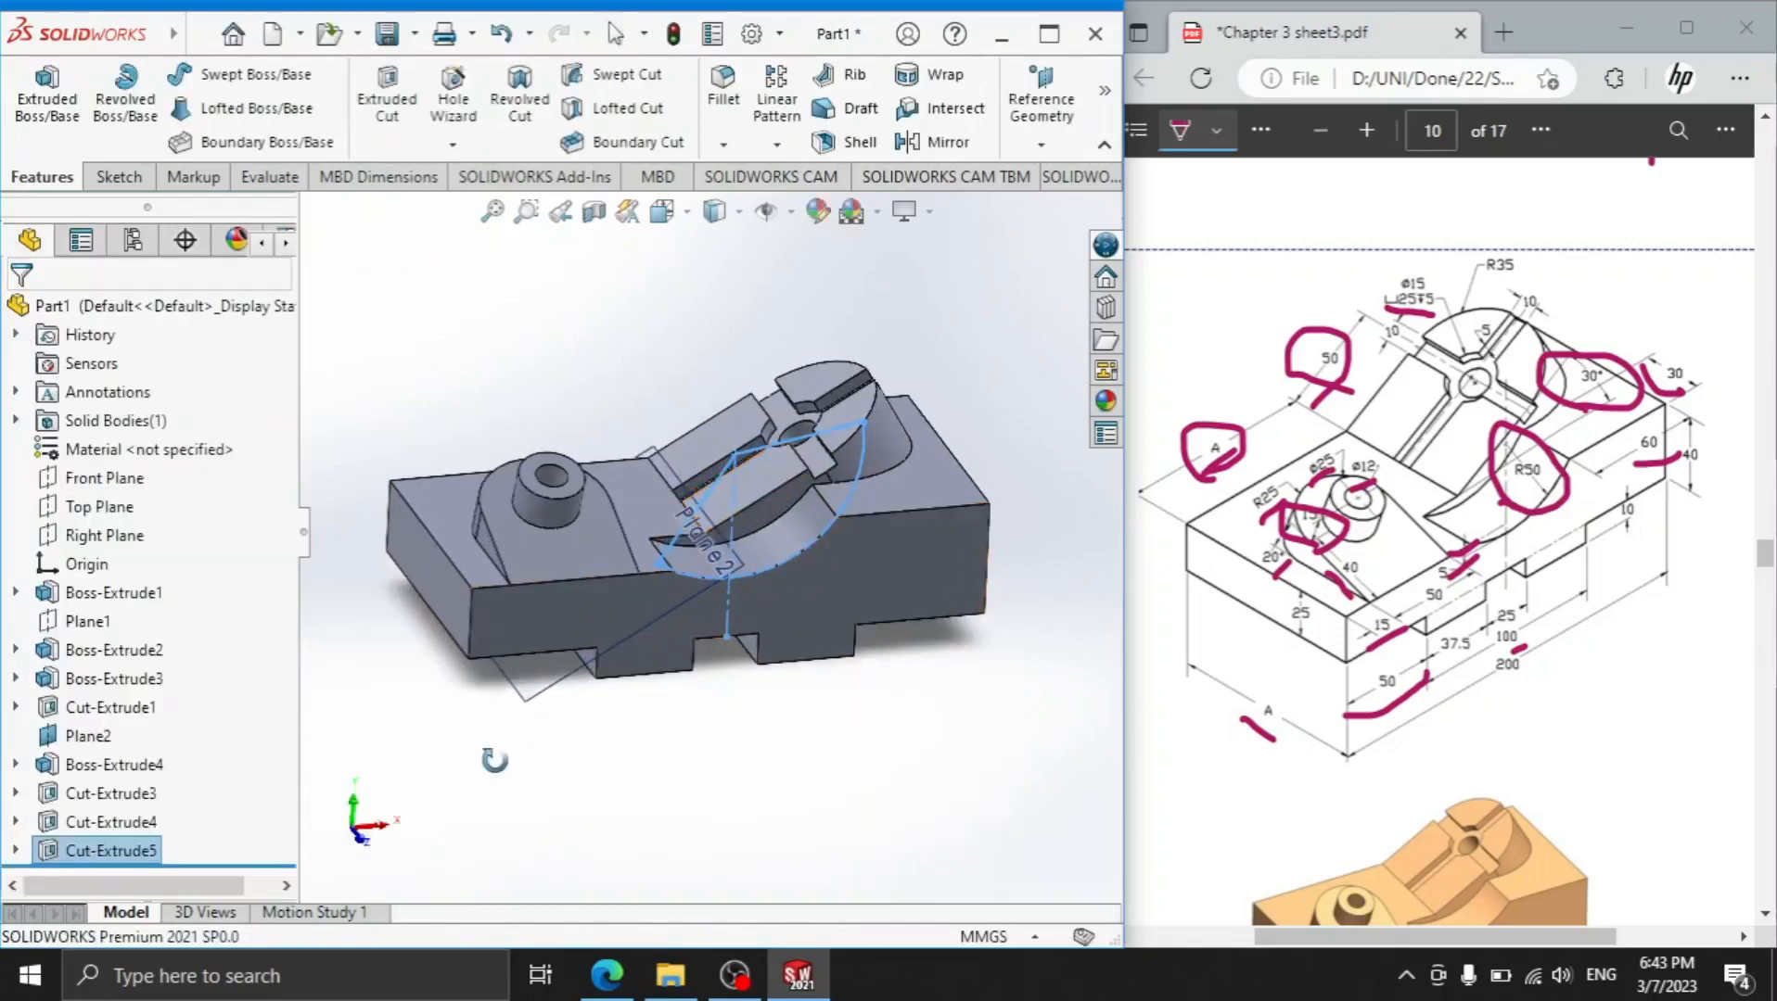
key(space)
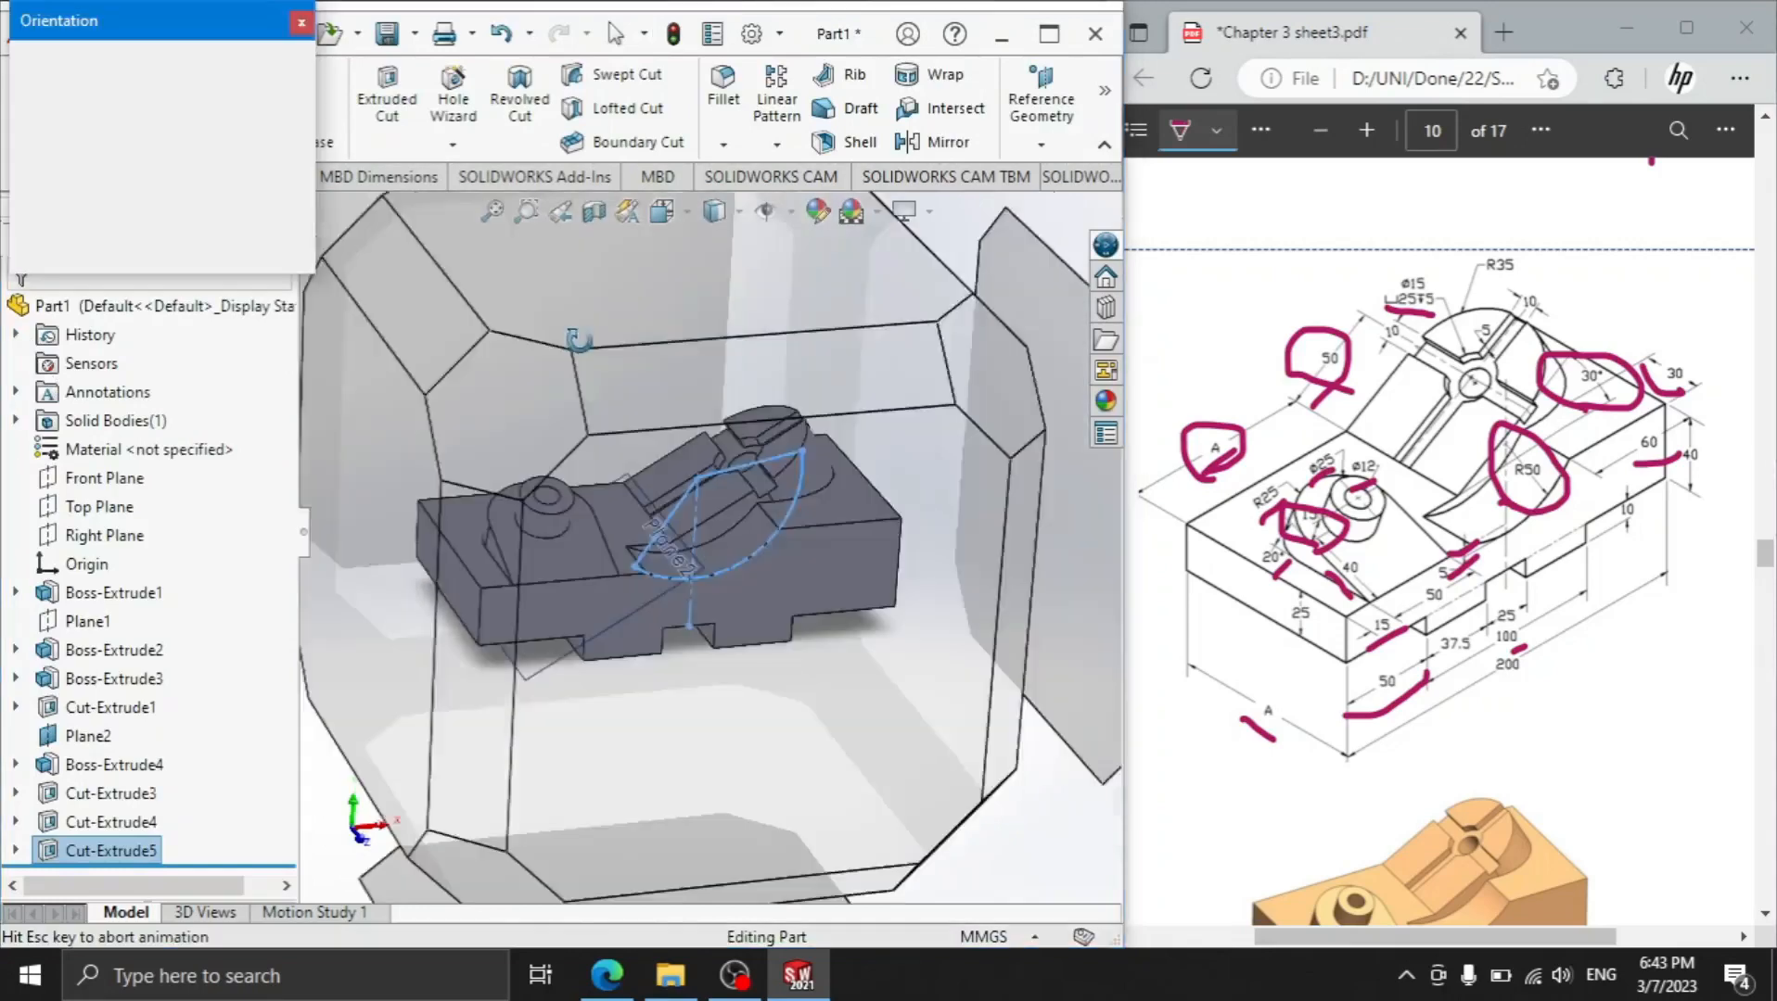
click(668, 606)
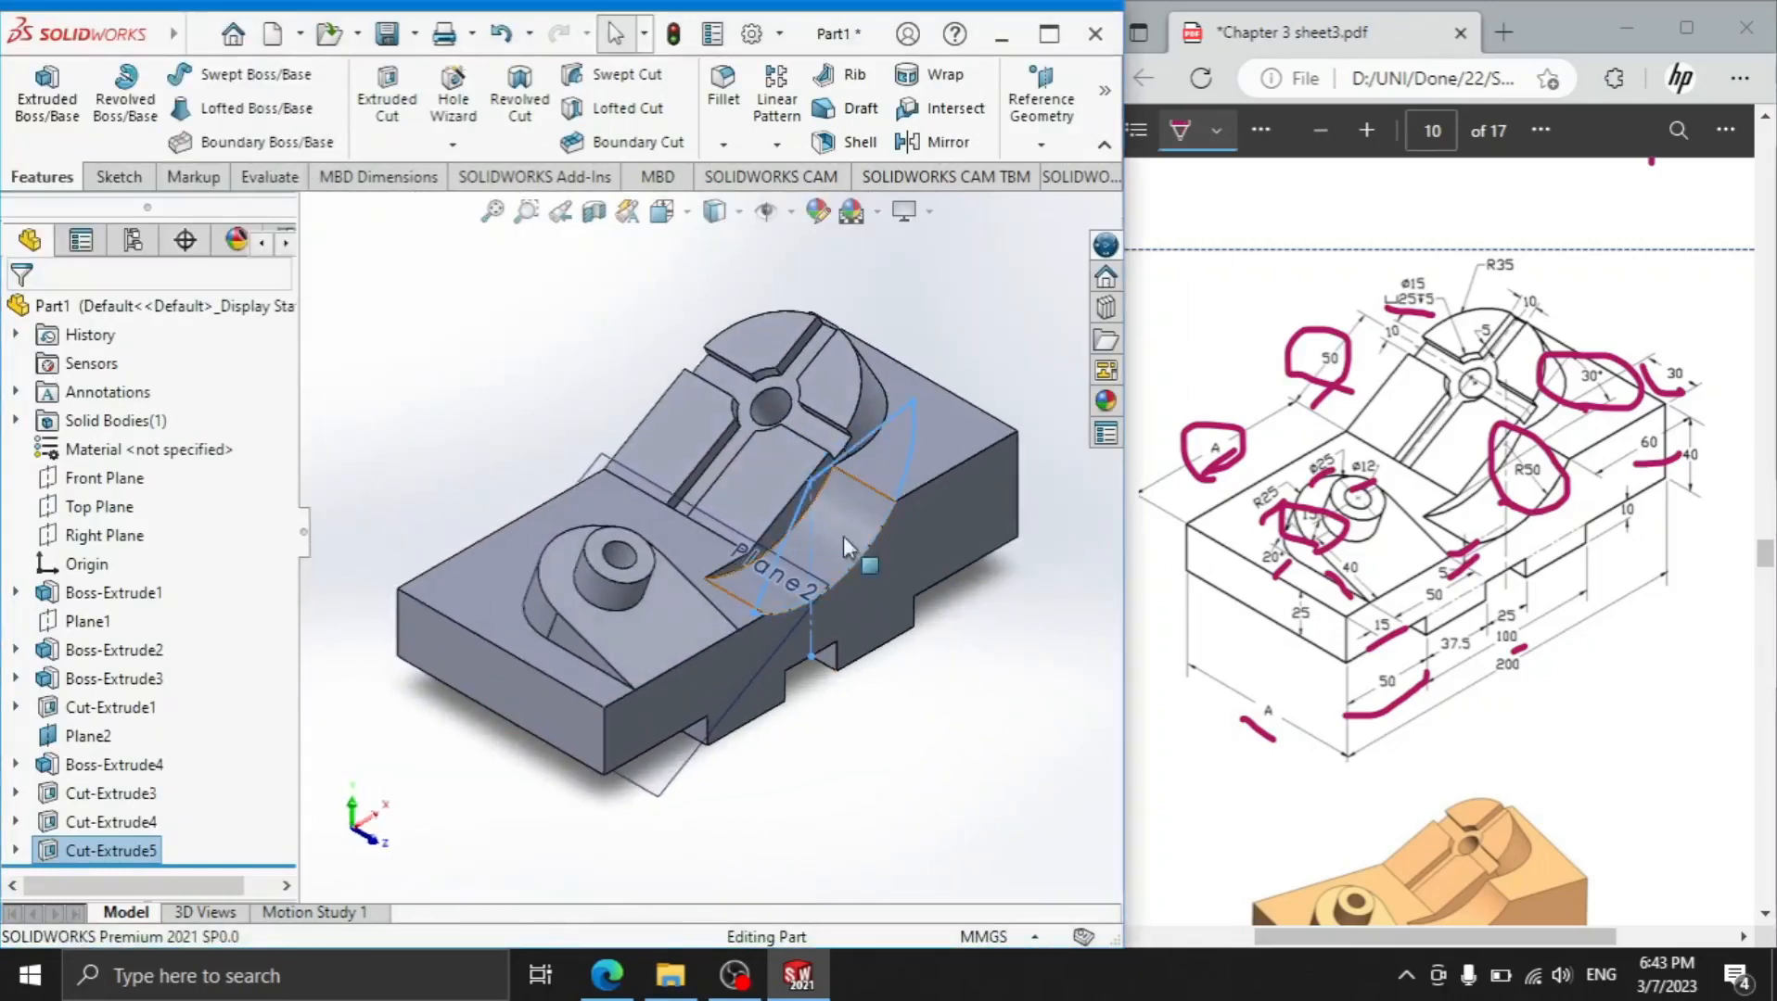
click(913, 648)
click(647, 754)
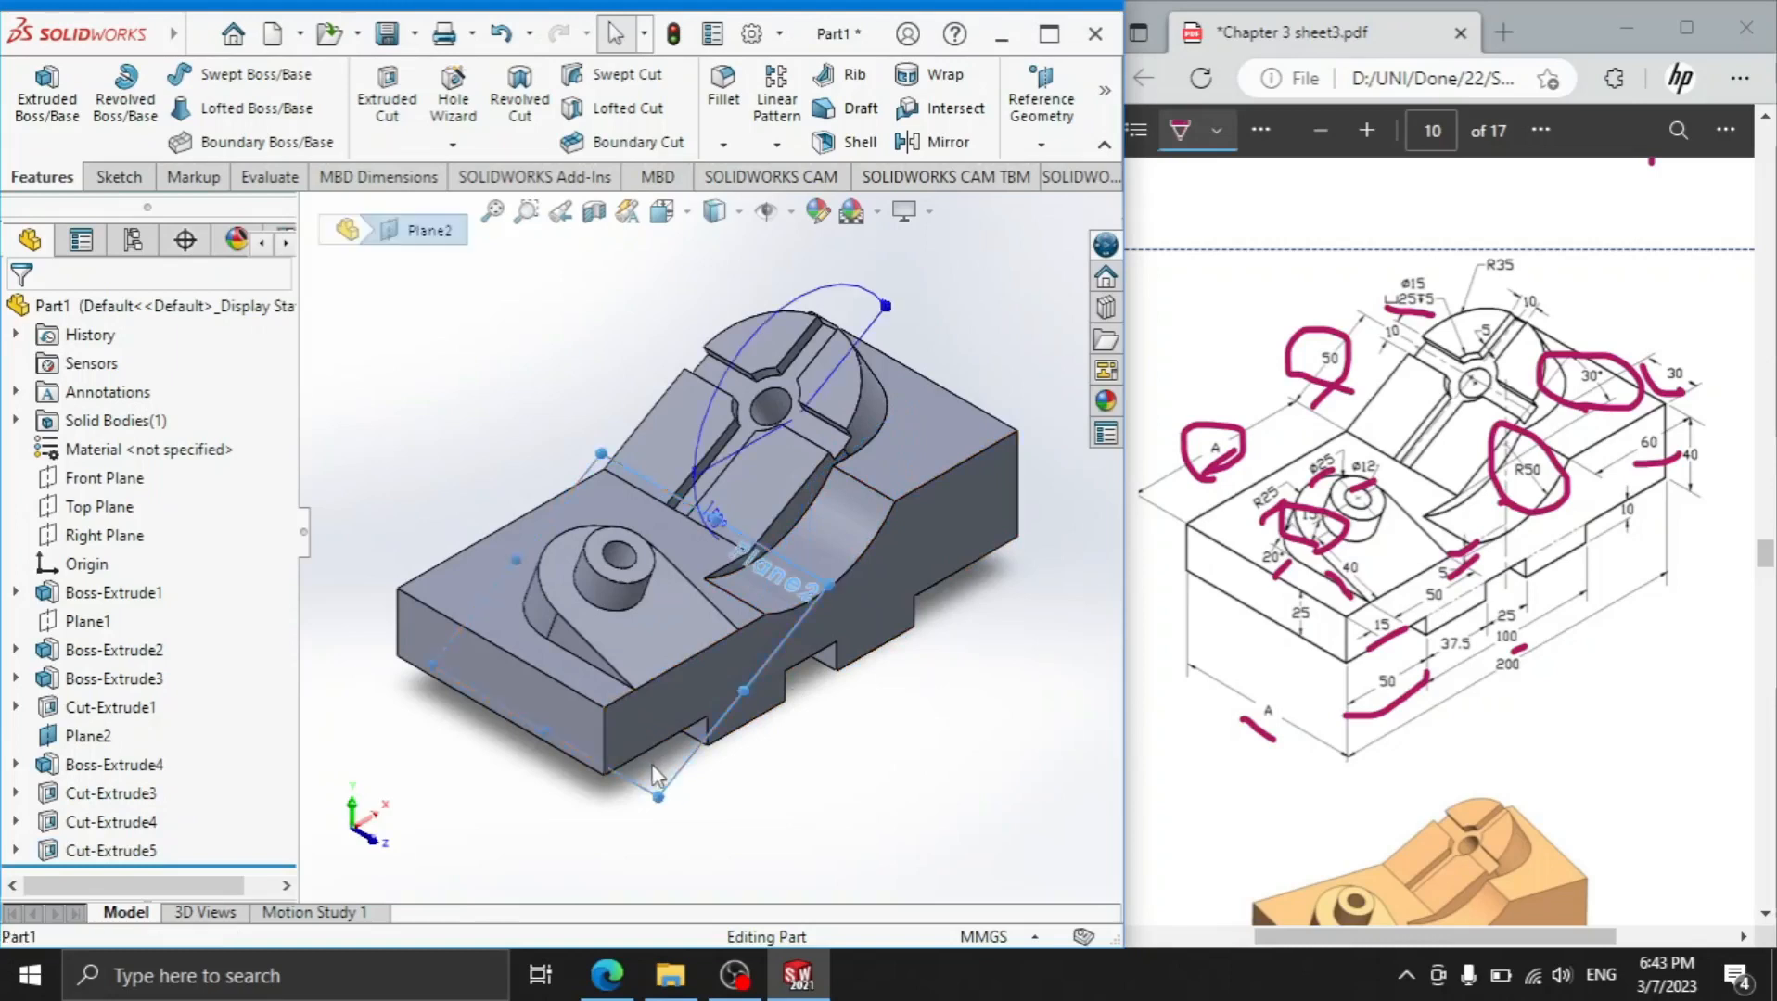
click(795, 686)
Apply a light red colour from the standard palette to the whole part
scroll(887, 731, up, 3)
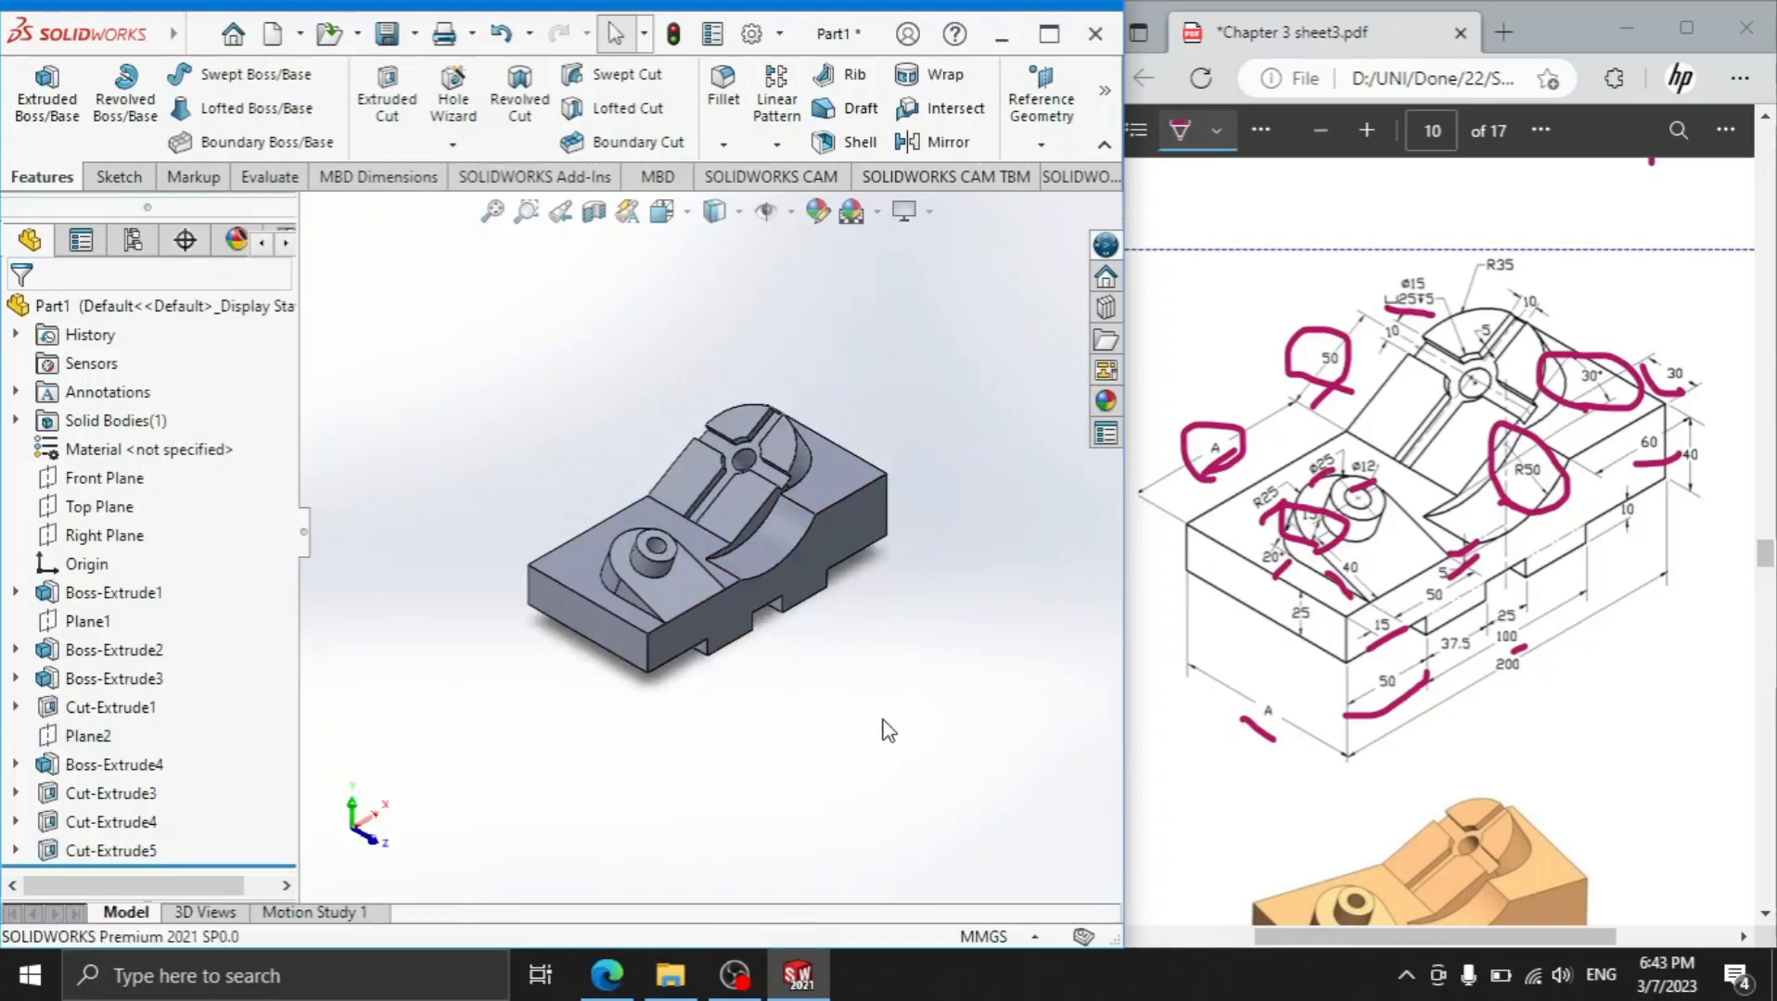
scroll(704, 571, down, 2)
scroll(858, 389, down, 2)
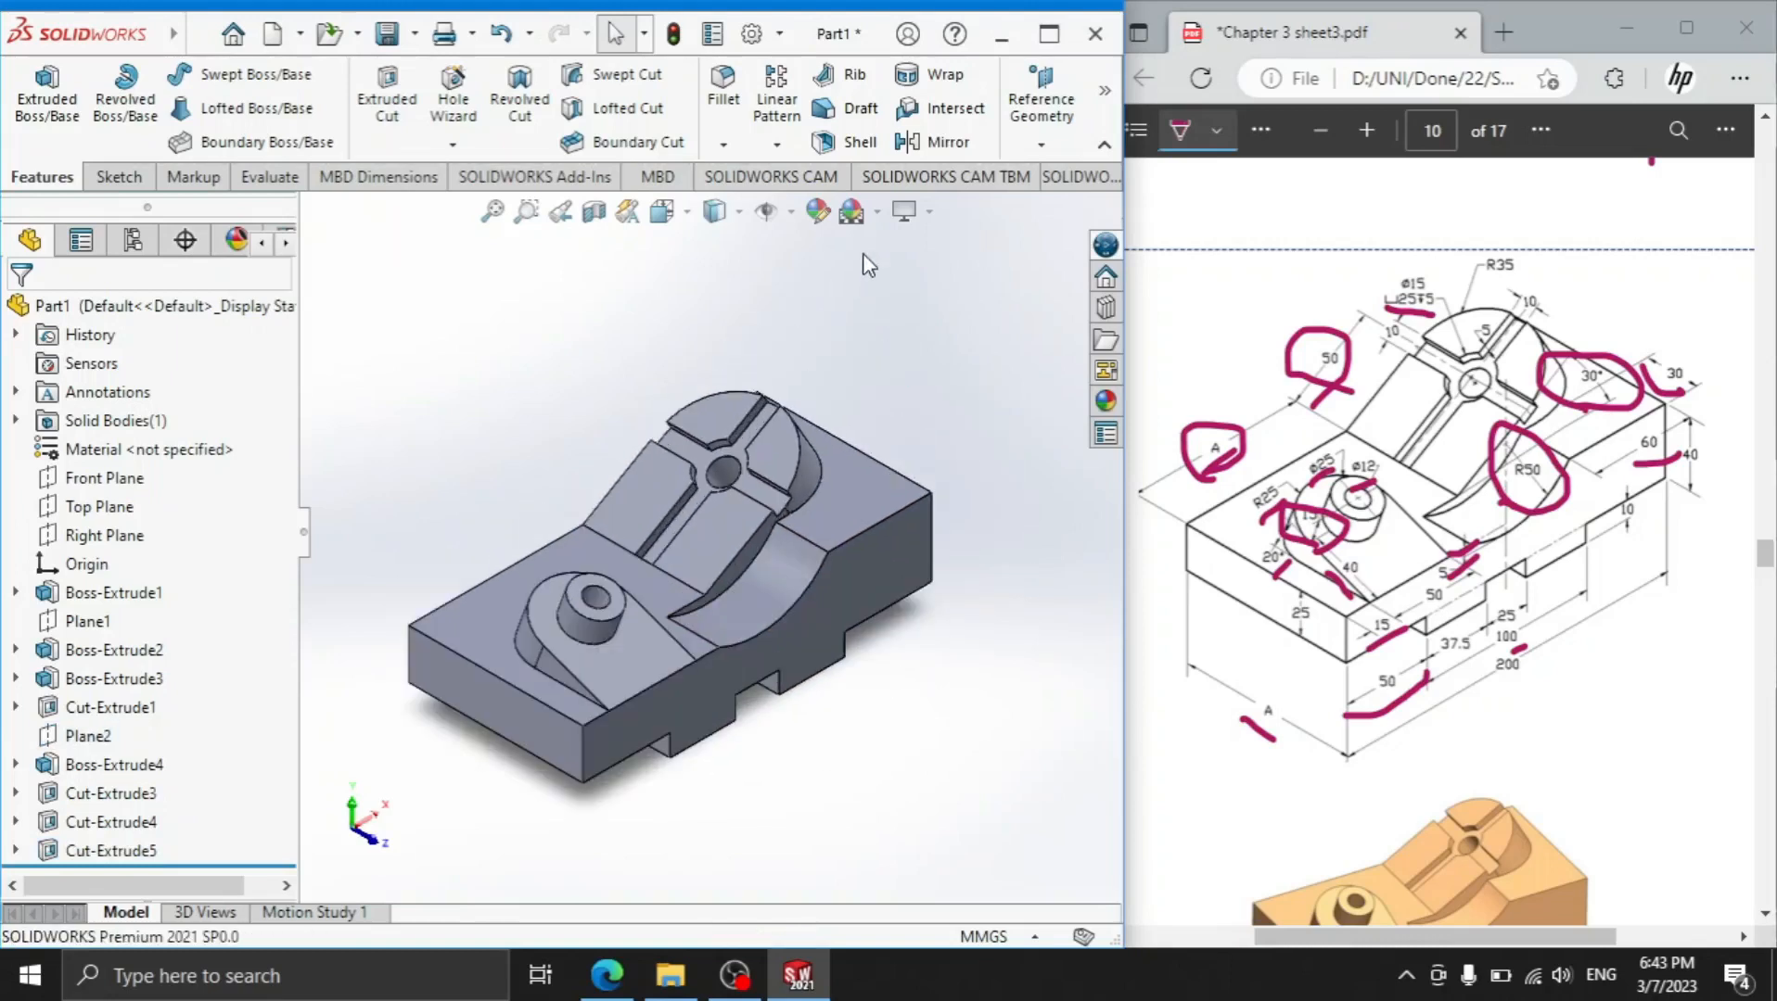
click(817, 213)
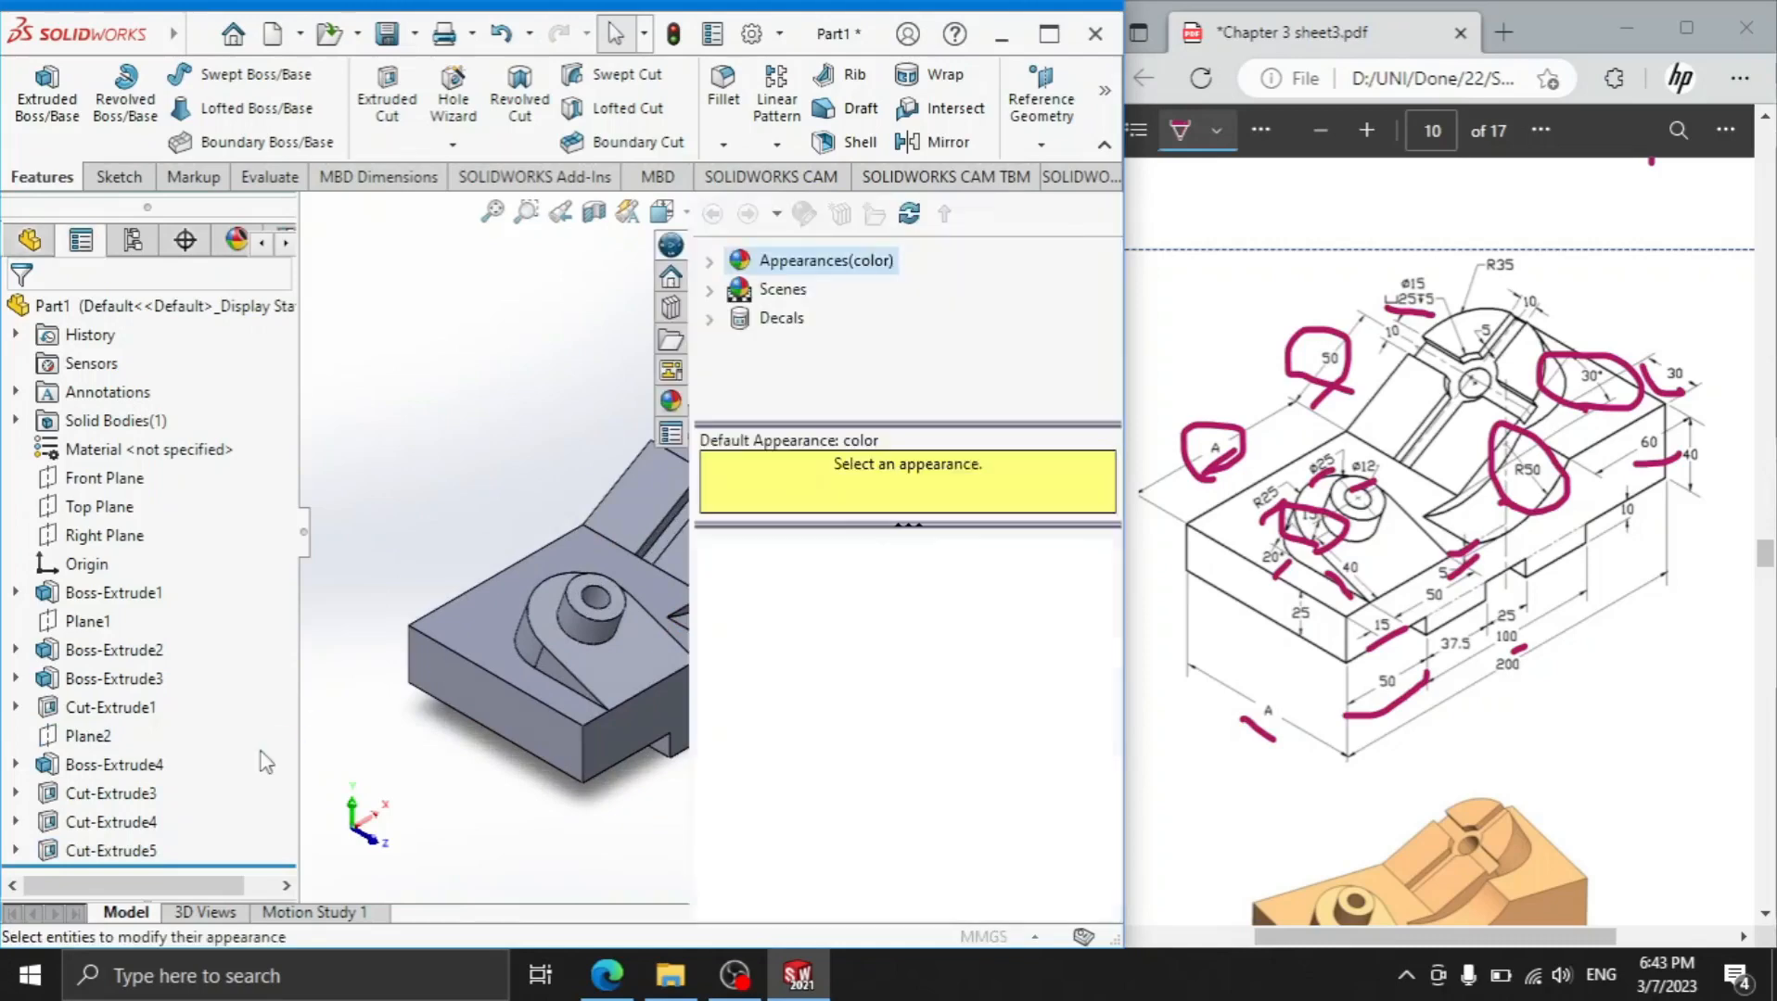
click(90, 837)
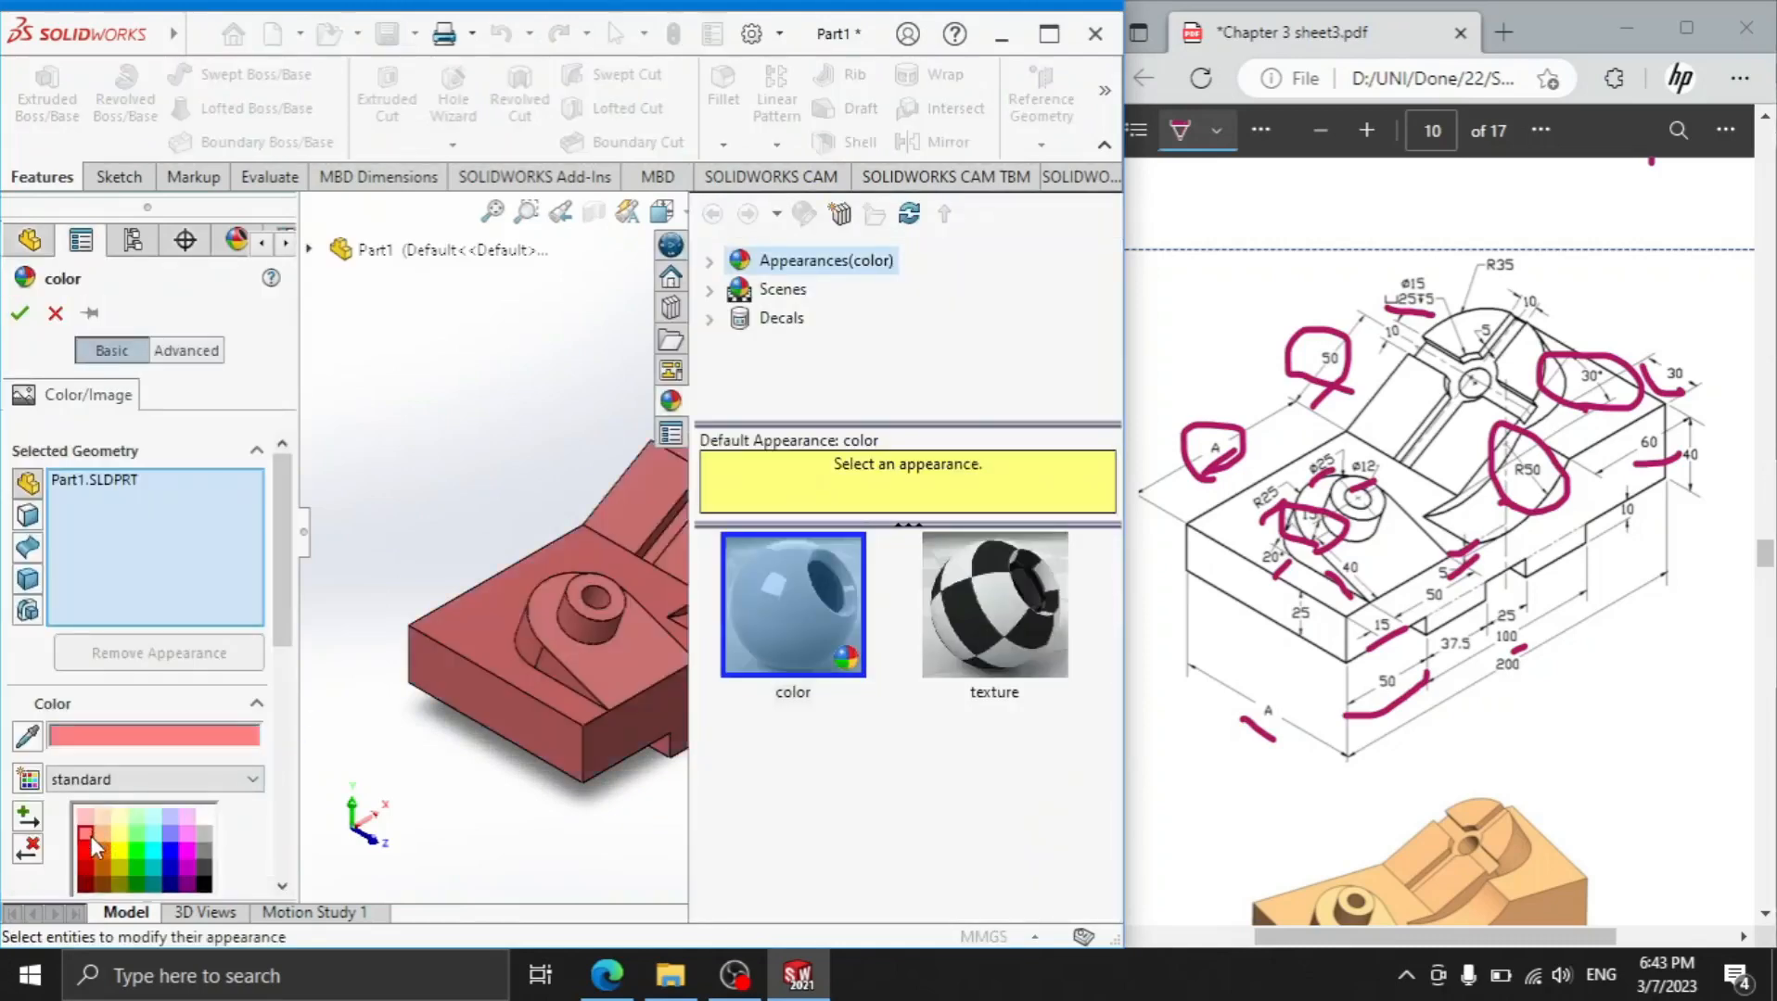
click(19, 314)
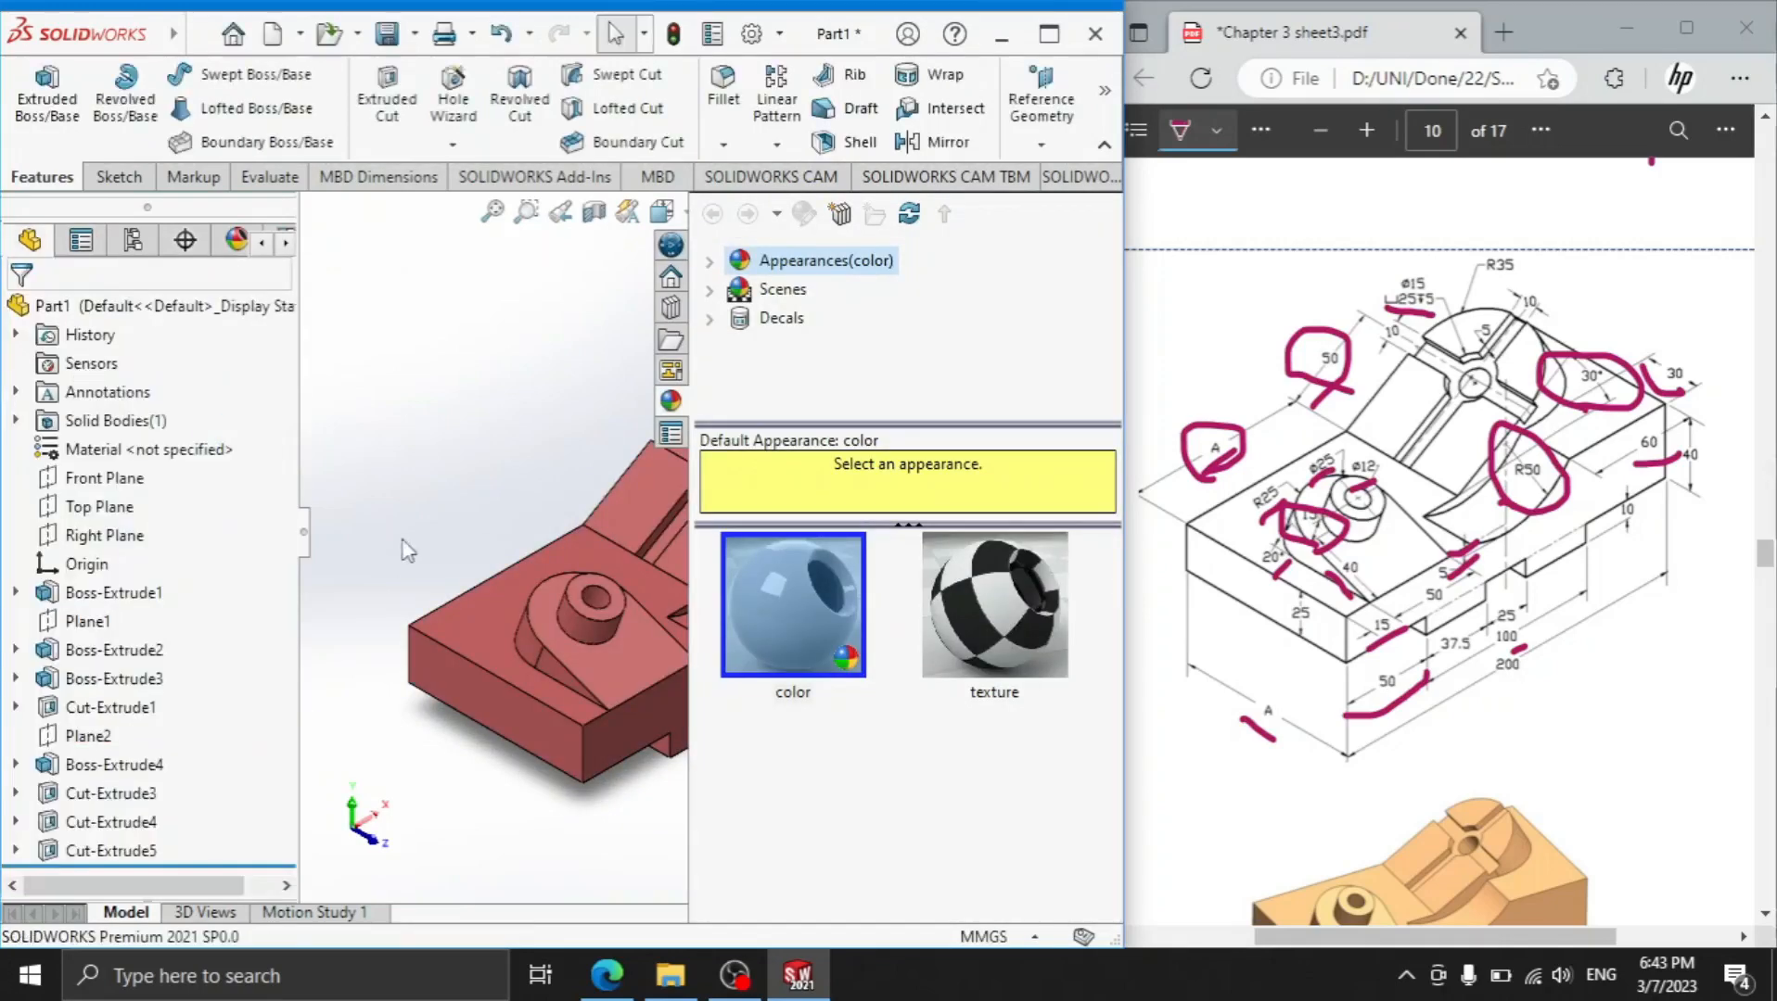
Maximize the window and examine the finished block from several angles, ending in an isometric view of the boss and R50 cut
click(1049, 35)
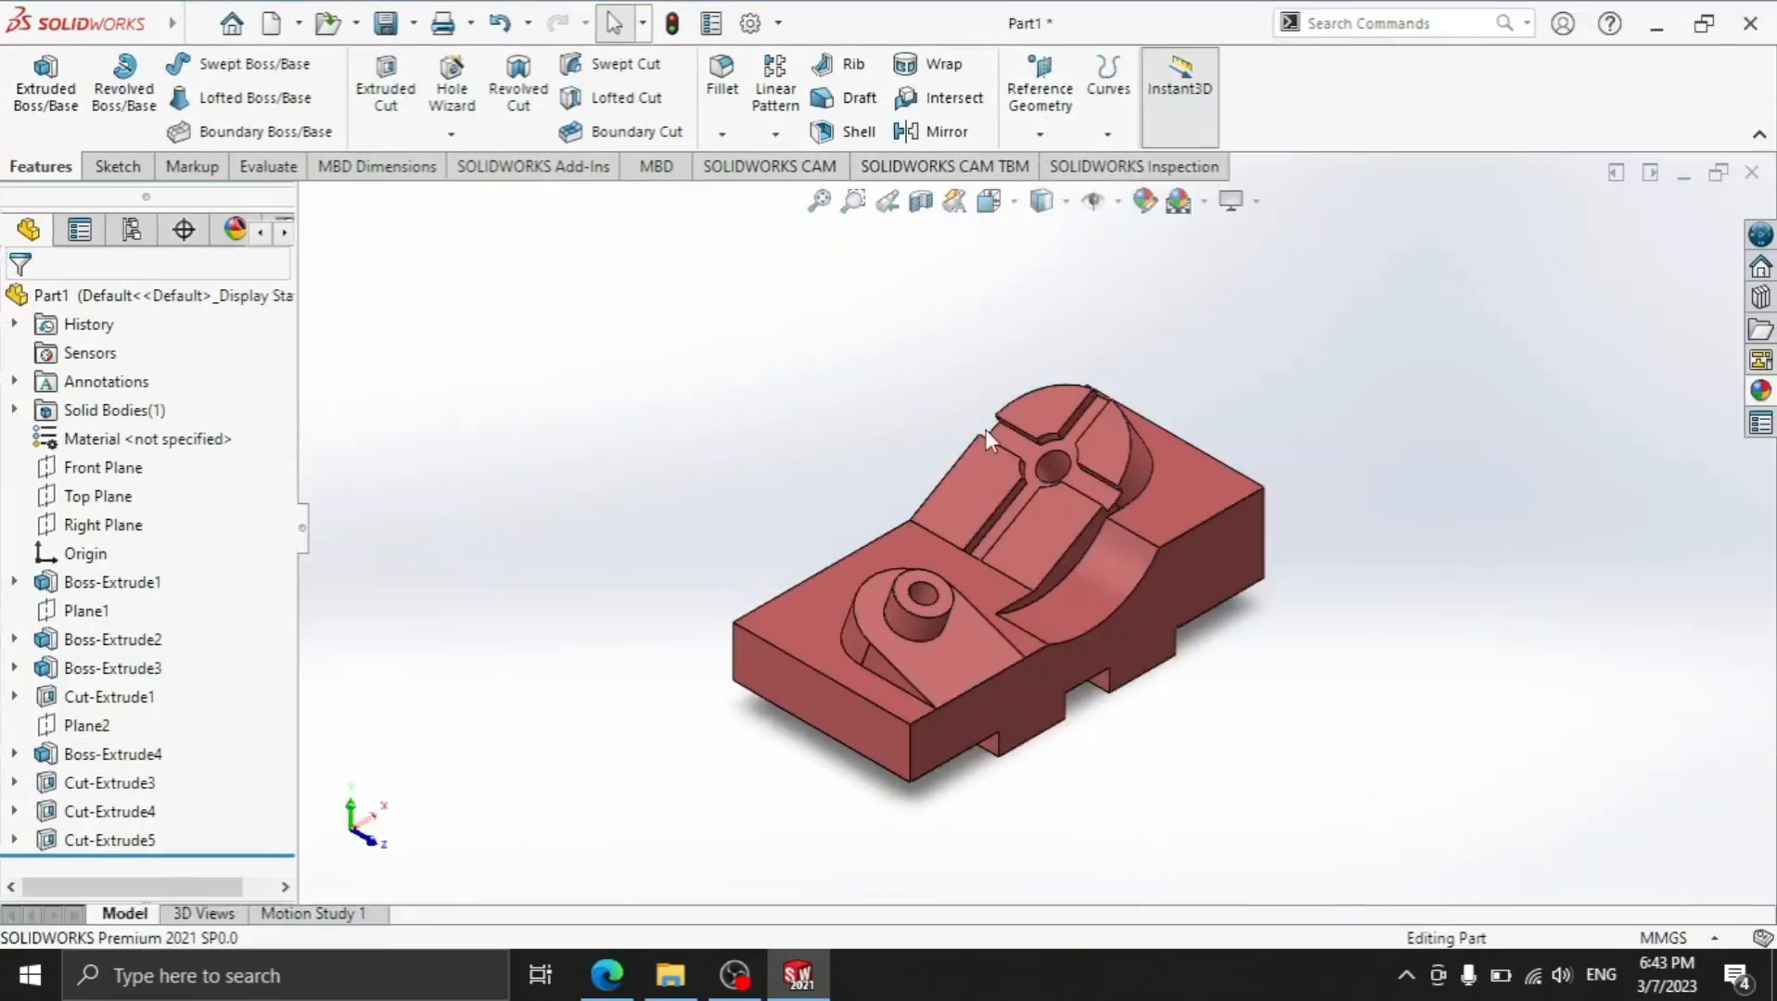
scroll(1033, 620, up, 2)
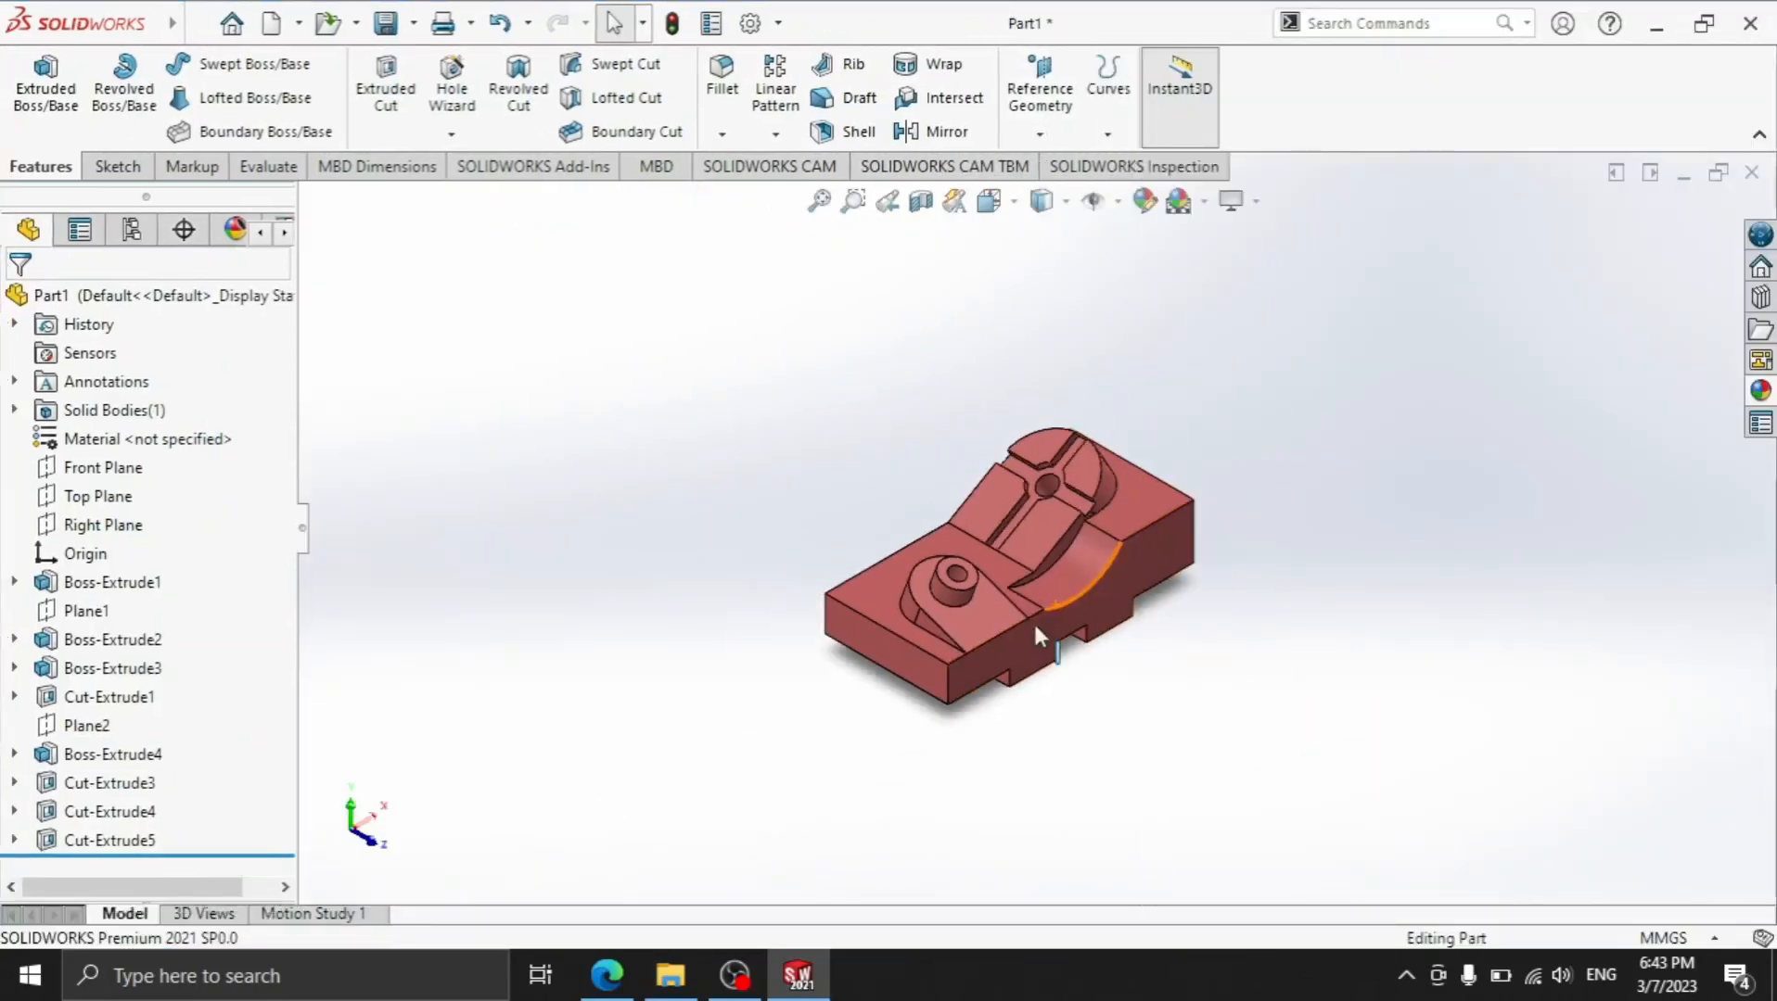
scroll(1070, 591, down, 3)
scroll(1072, 593, up, 1)
scroll(1070, 589, down, 2)
scroll(1014, 481, up, 1)
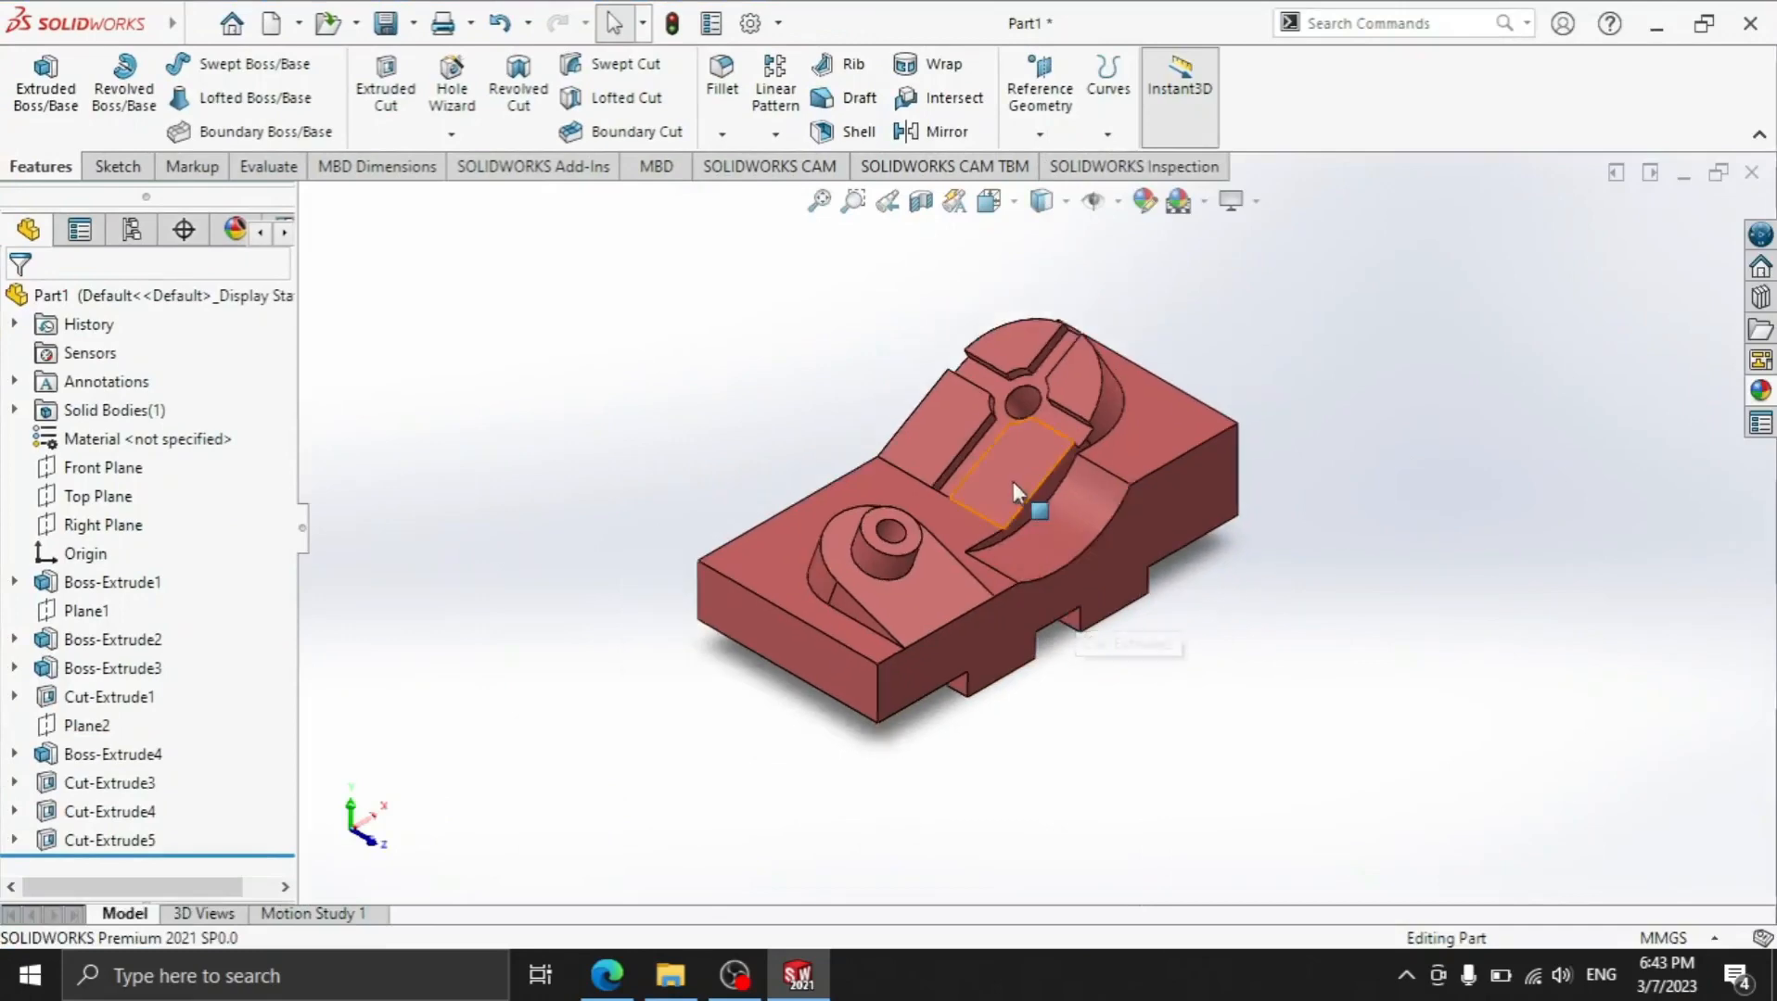
scroll(956, 468, down, 1)
middle_drag(817, 472, 927, 557)
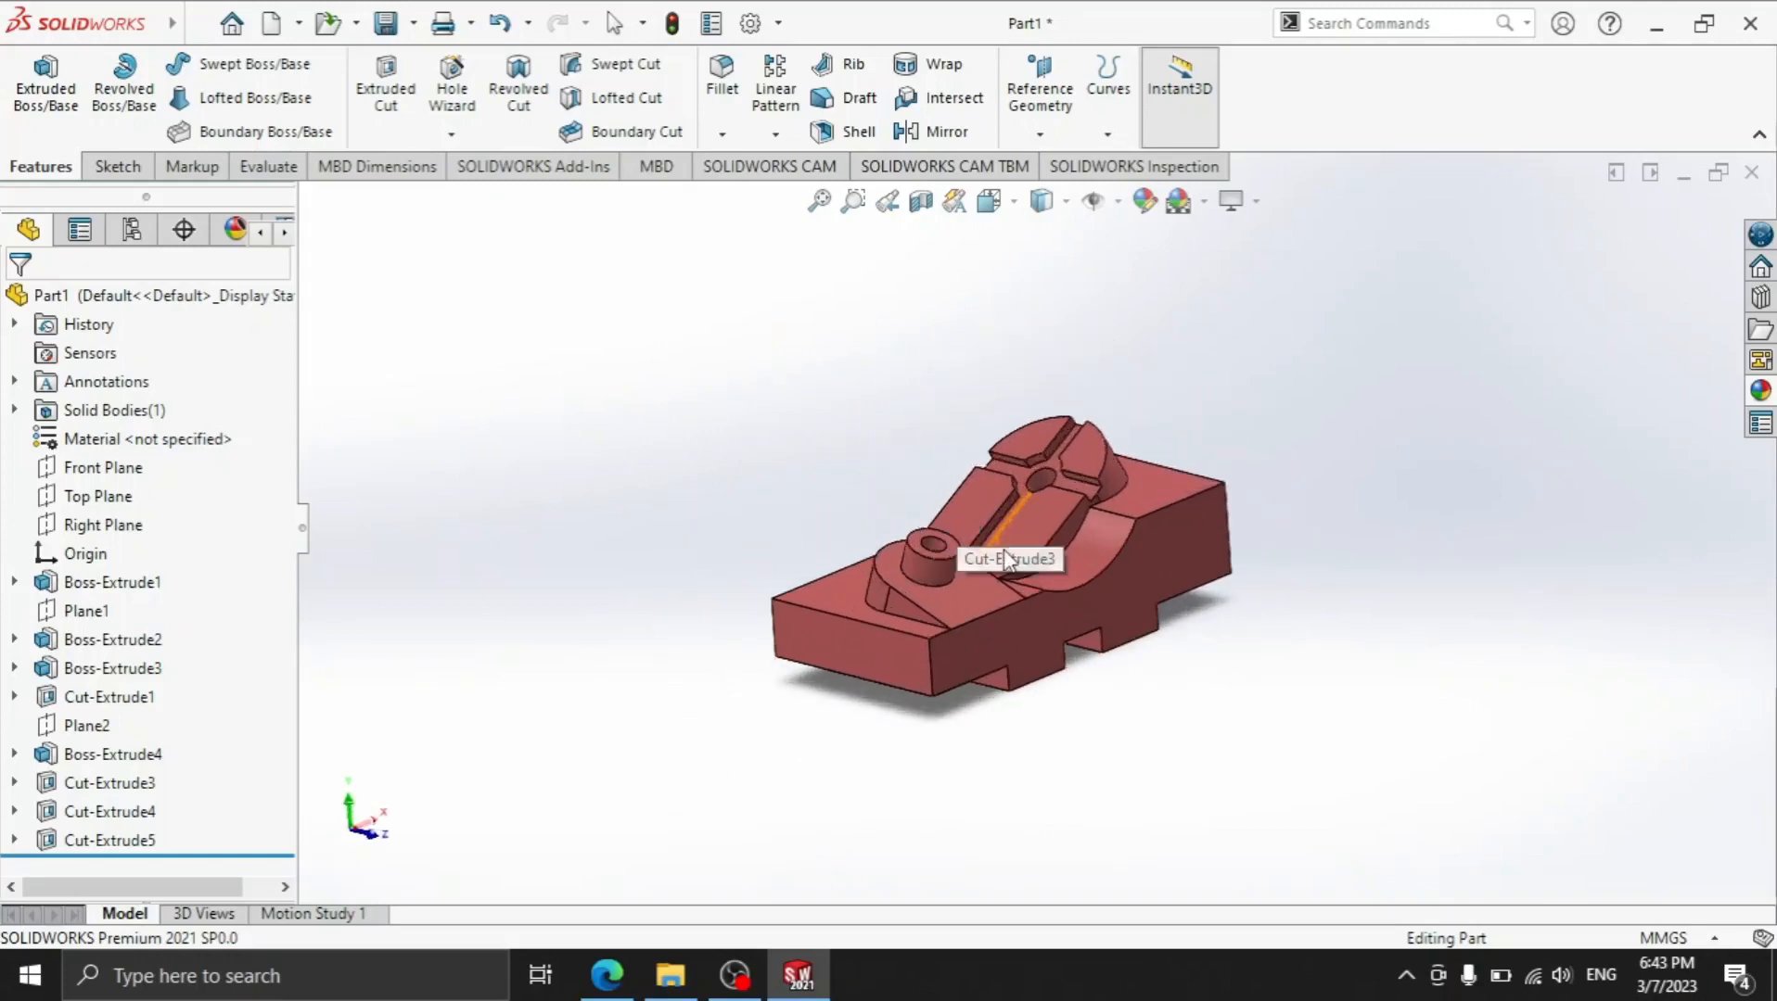
key(space)
click(804, 550)
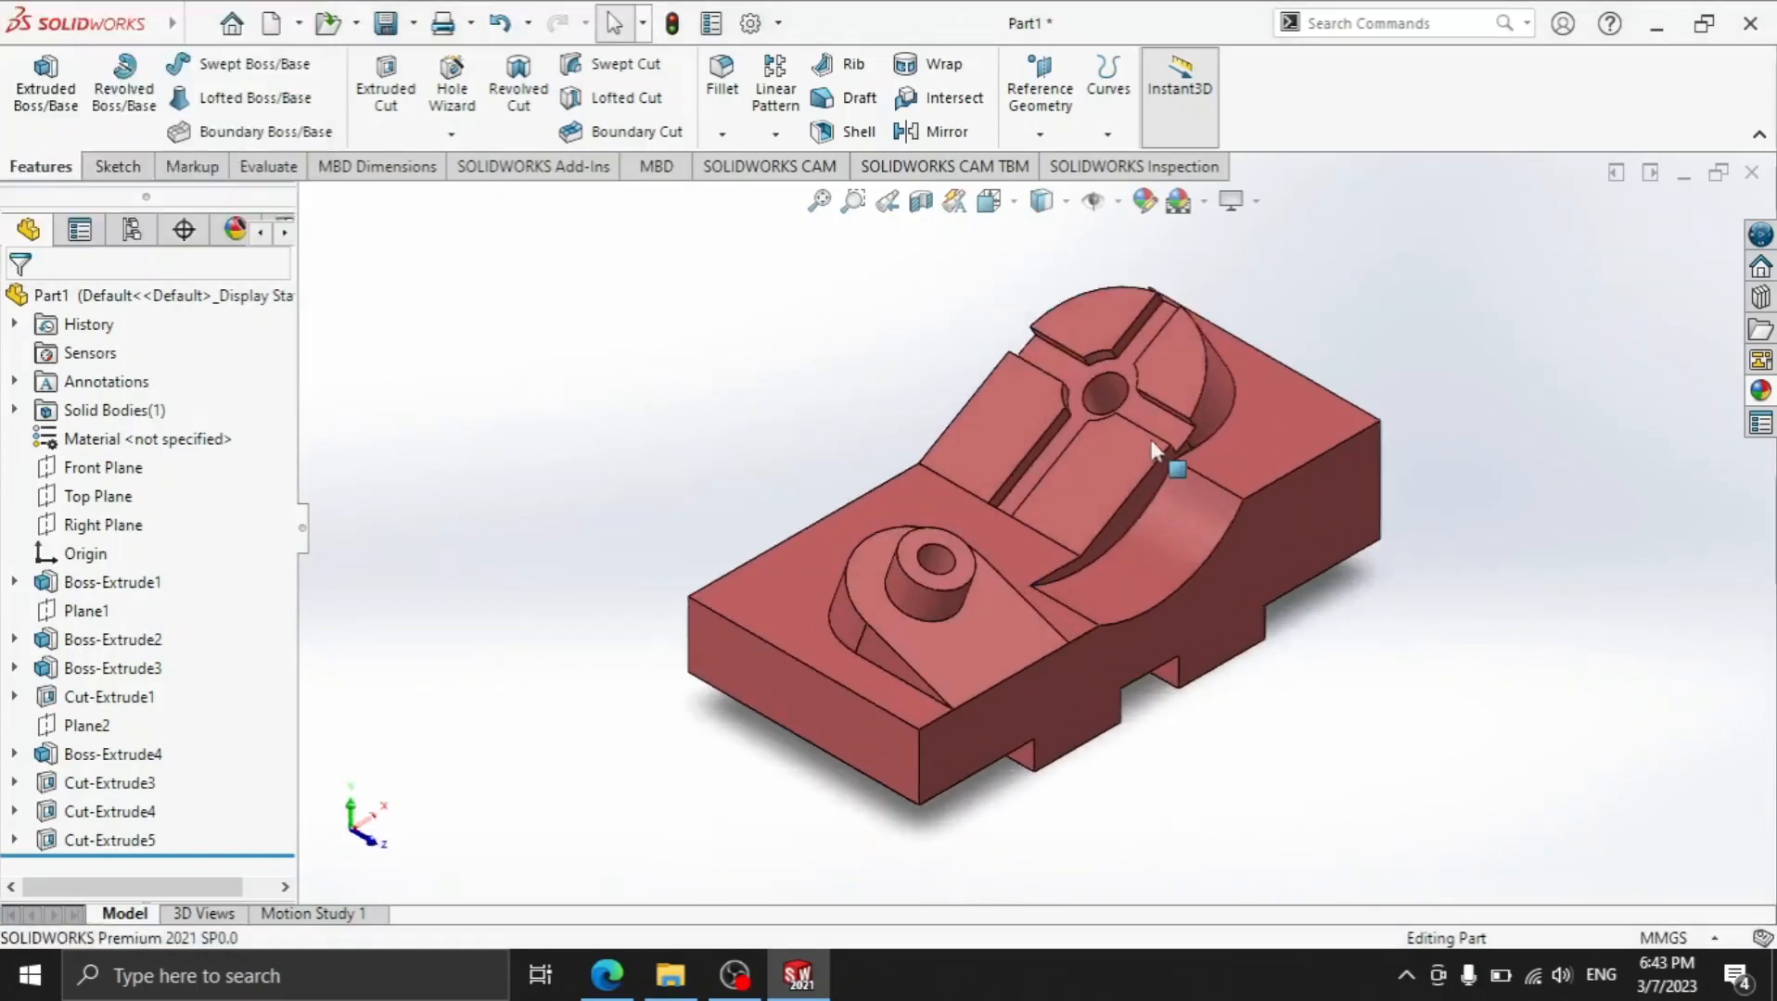
scroll(1006, 594, down, 4)
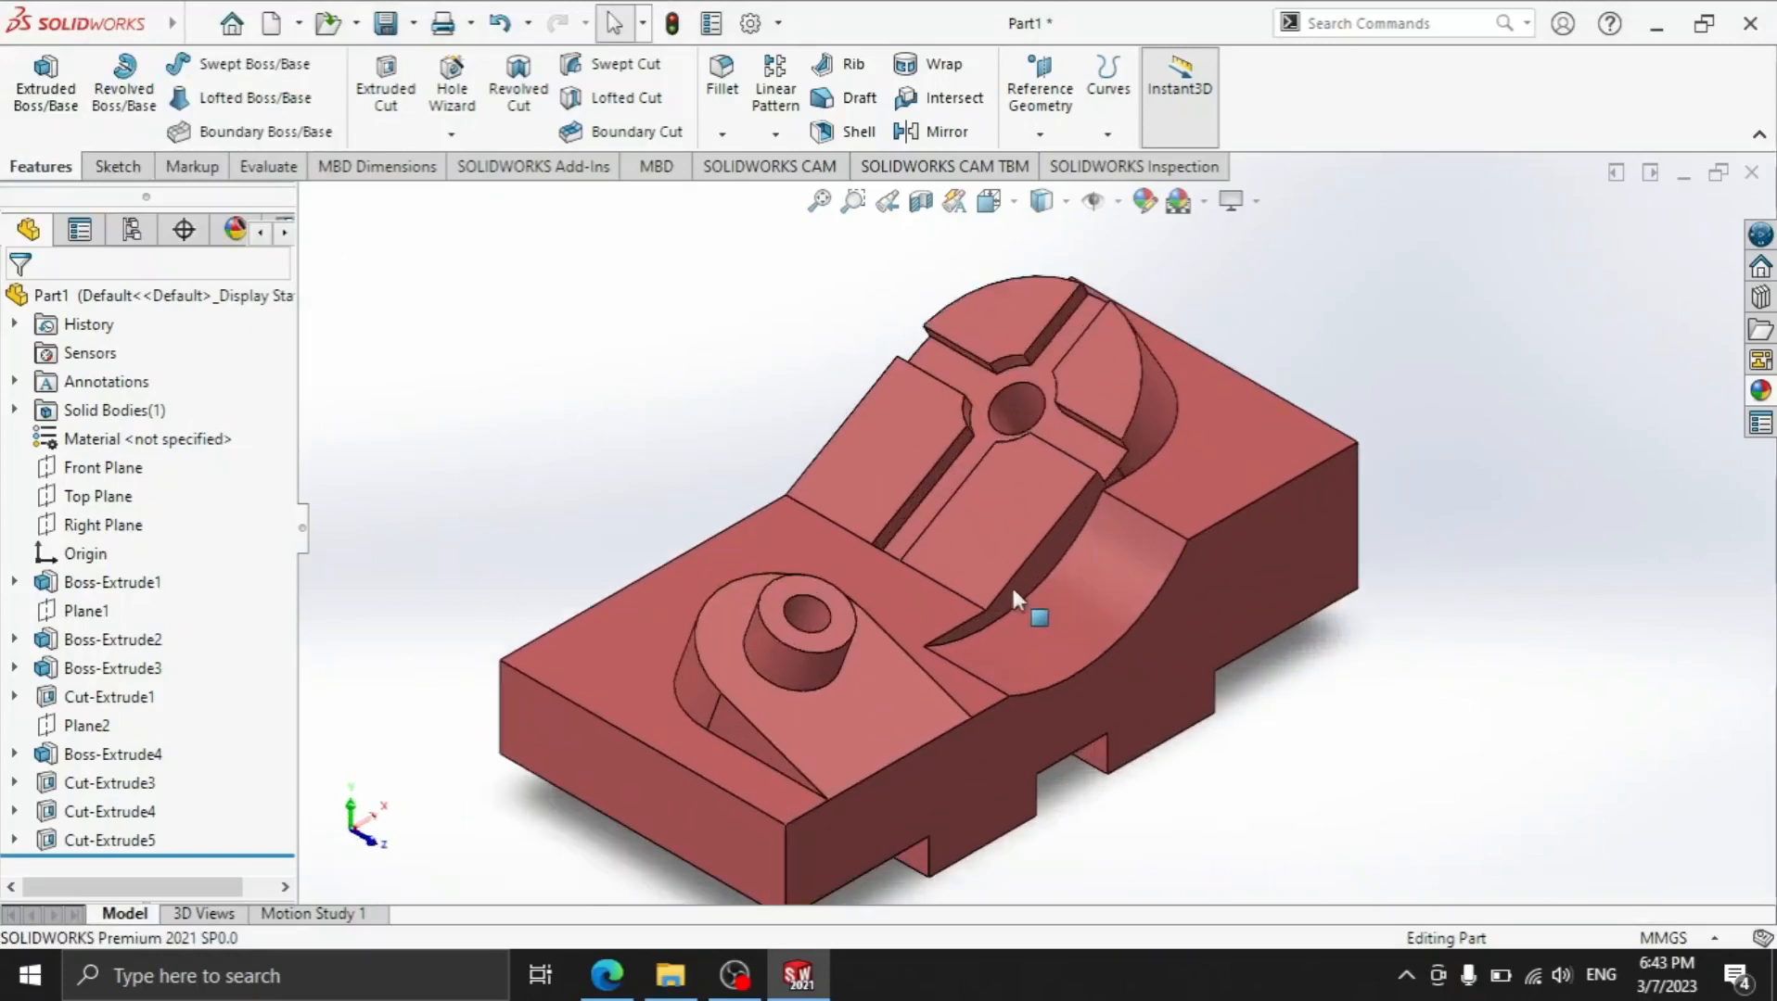
scroll(1013, 590, down, 1)
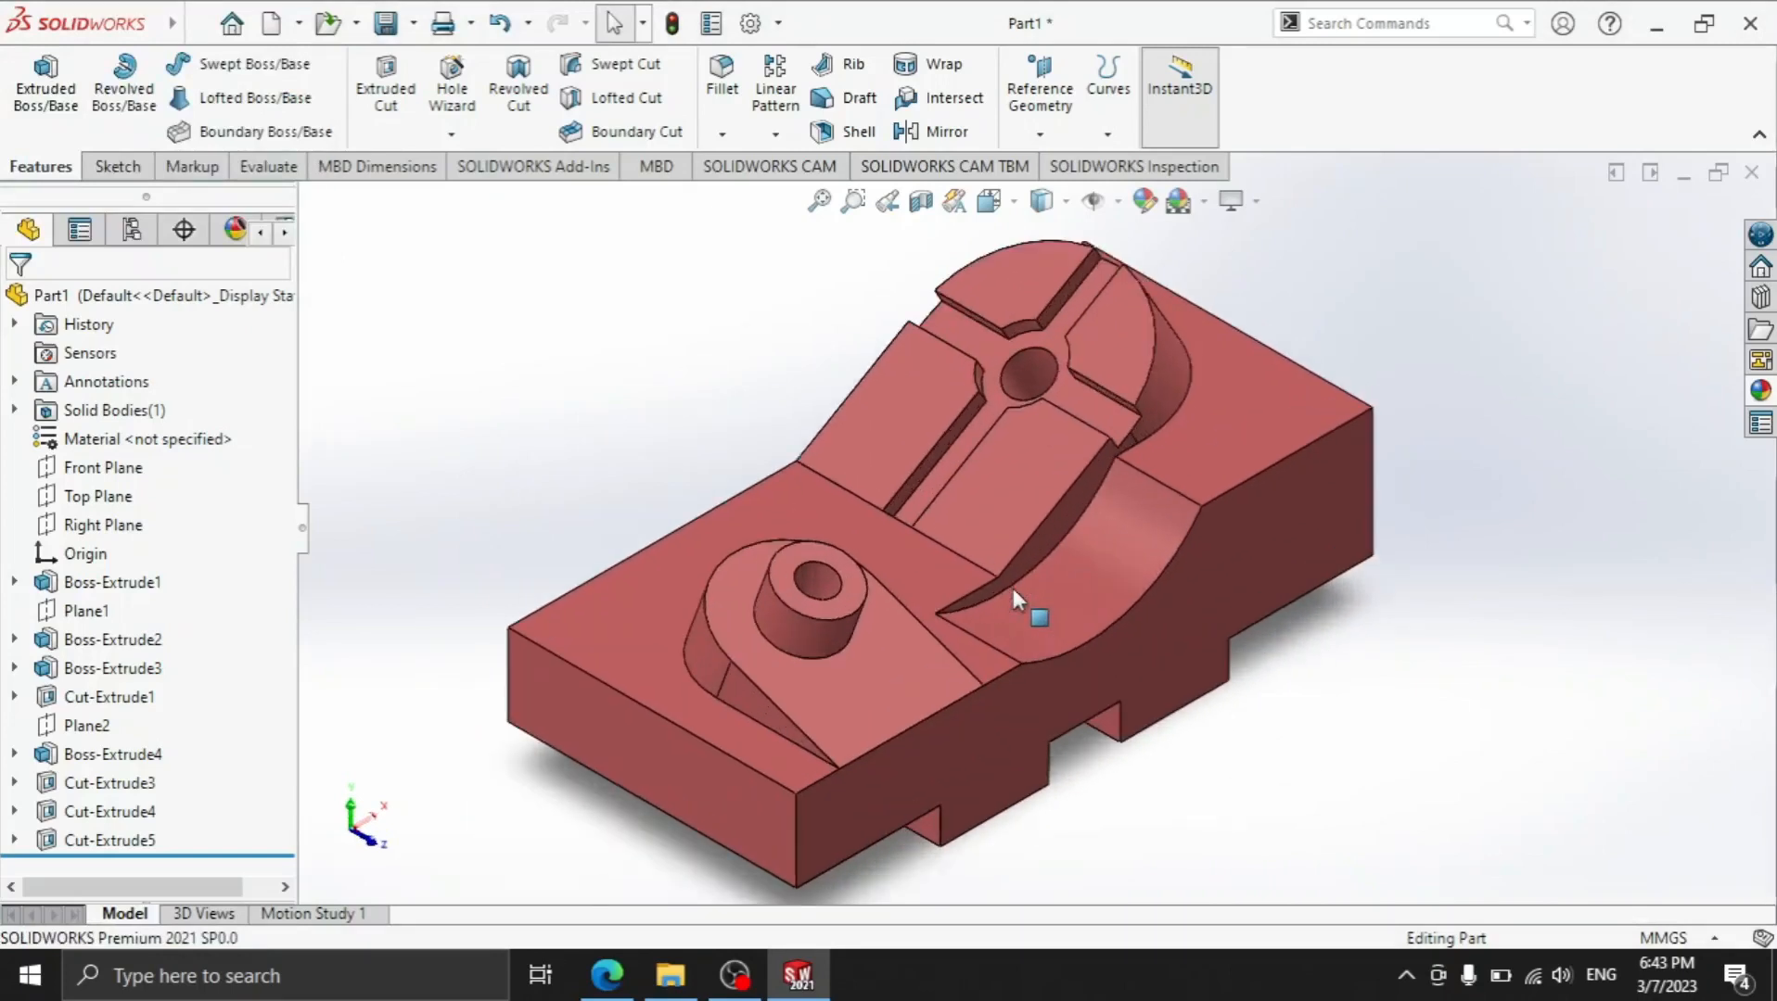
scroll(1014, 589, up, 1)
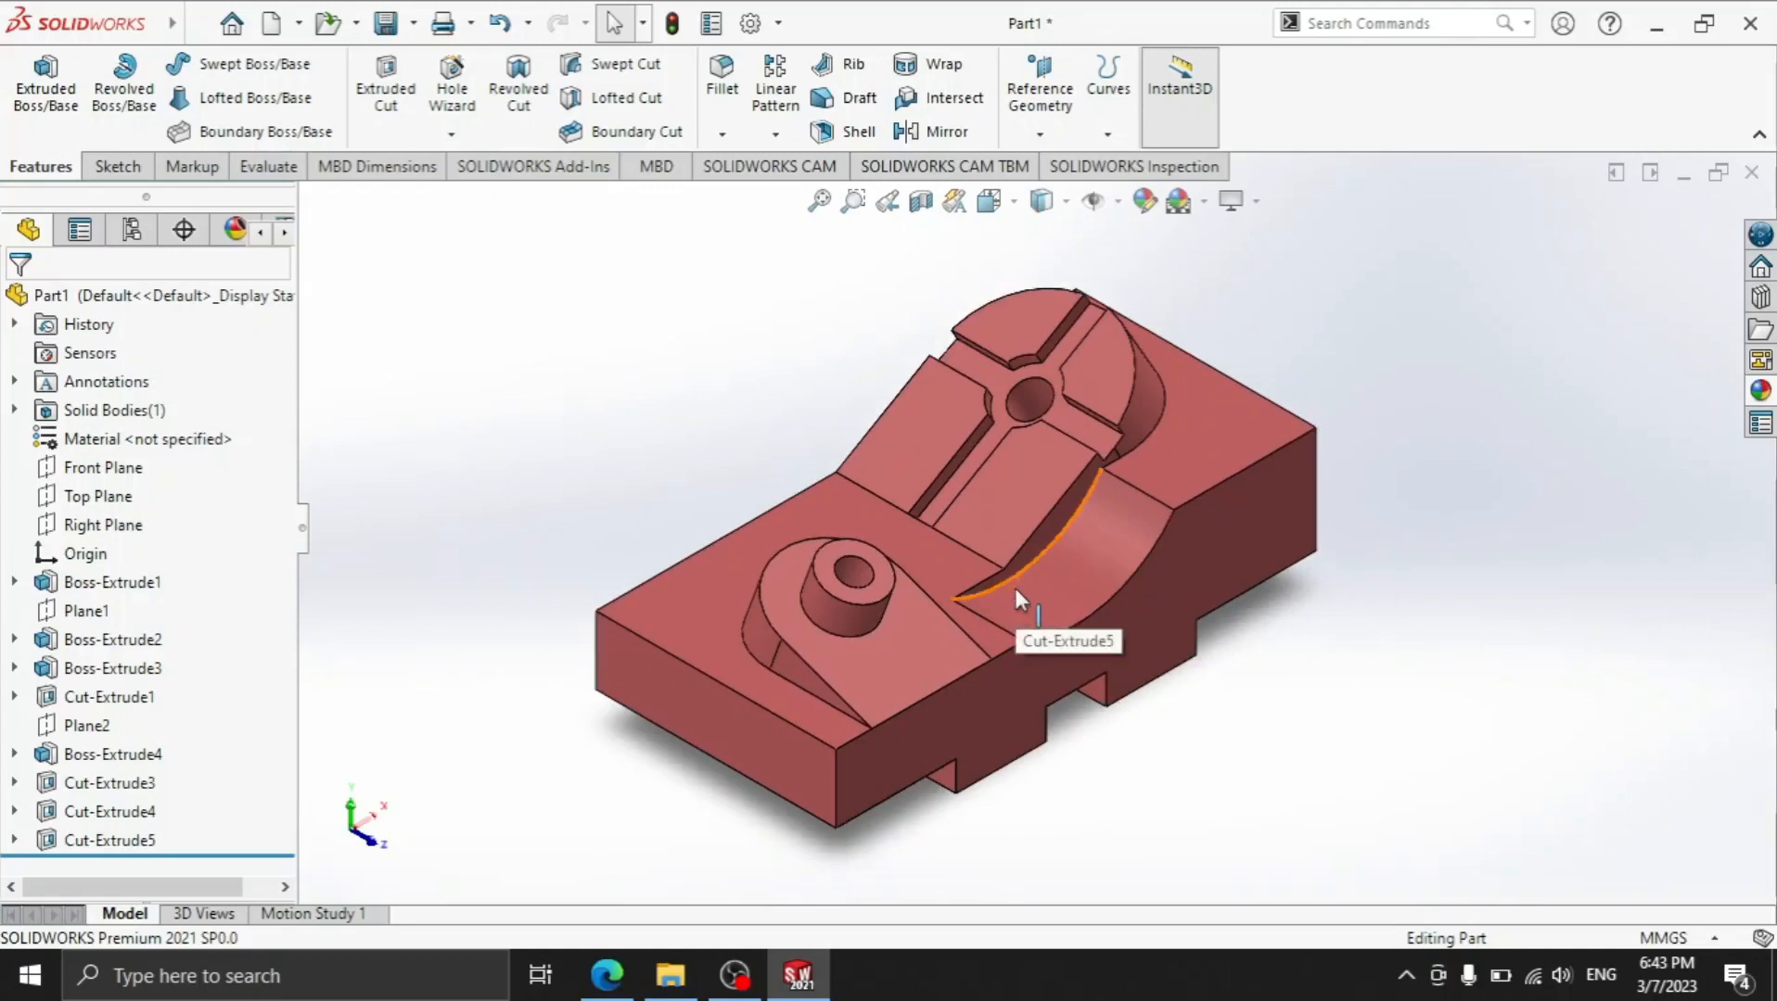
scroll(1015, 589, down, 1)
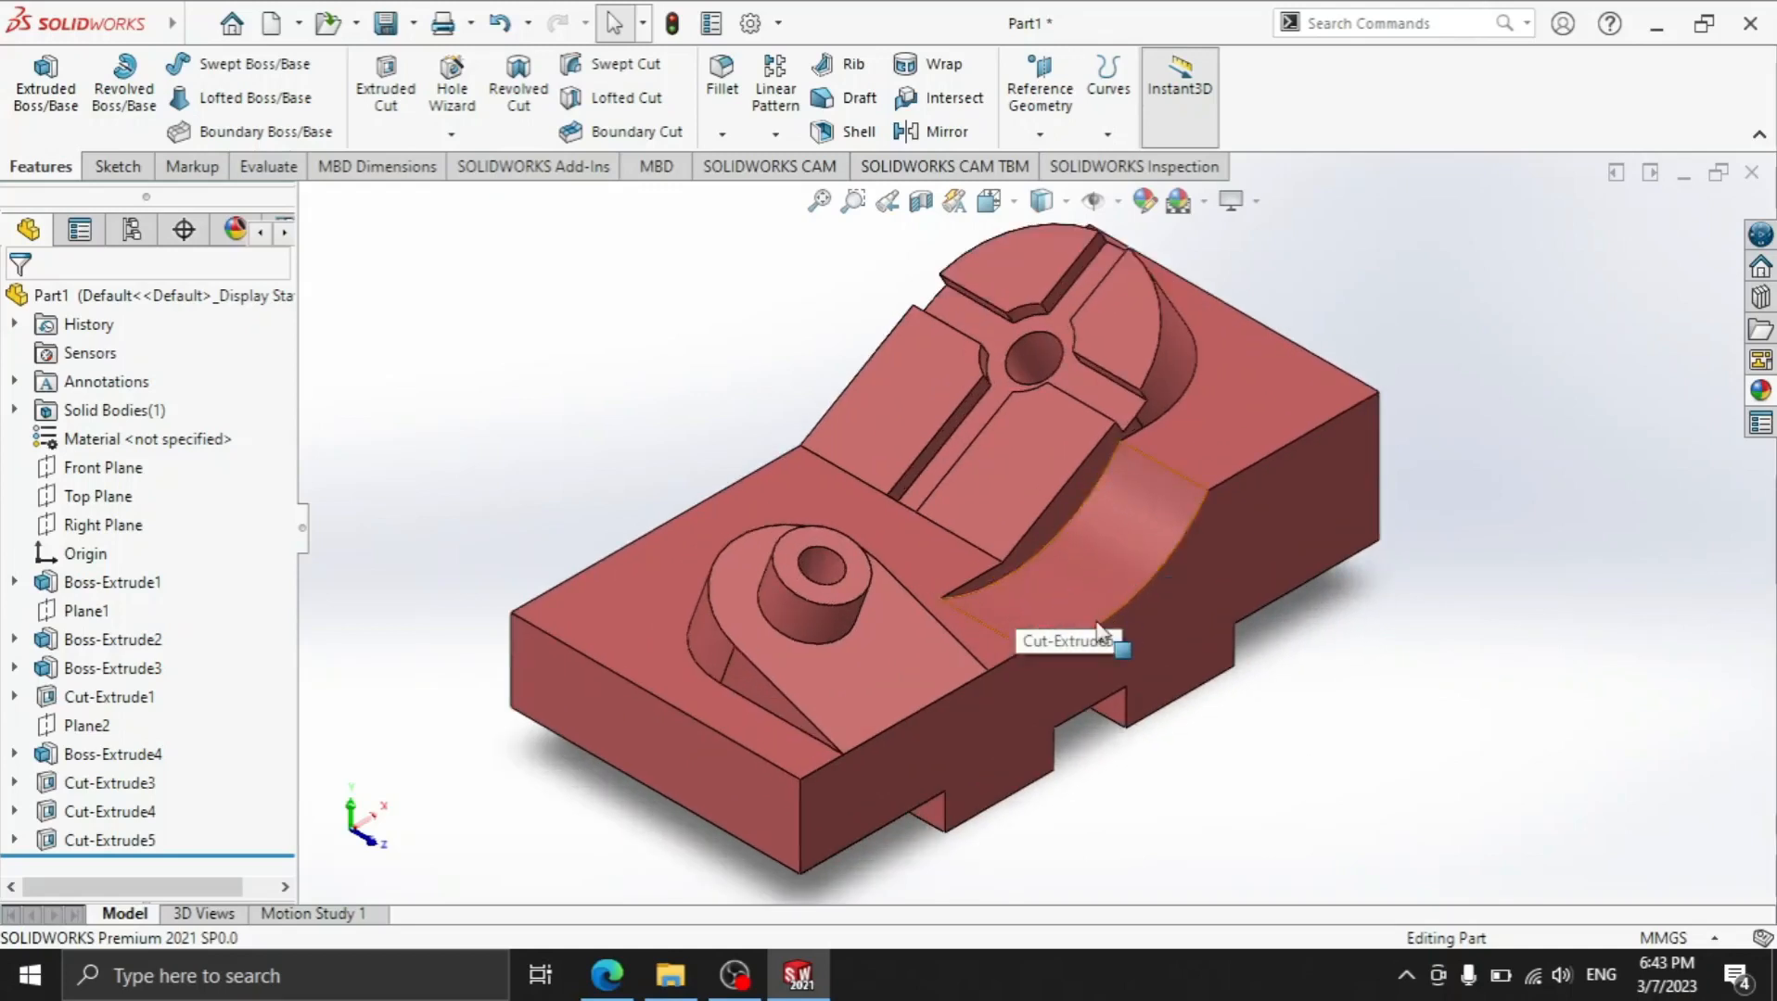